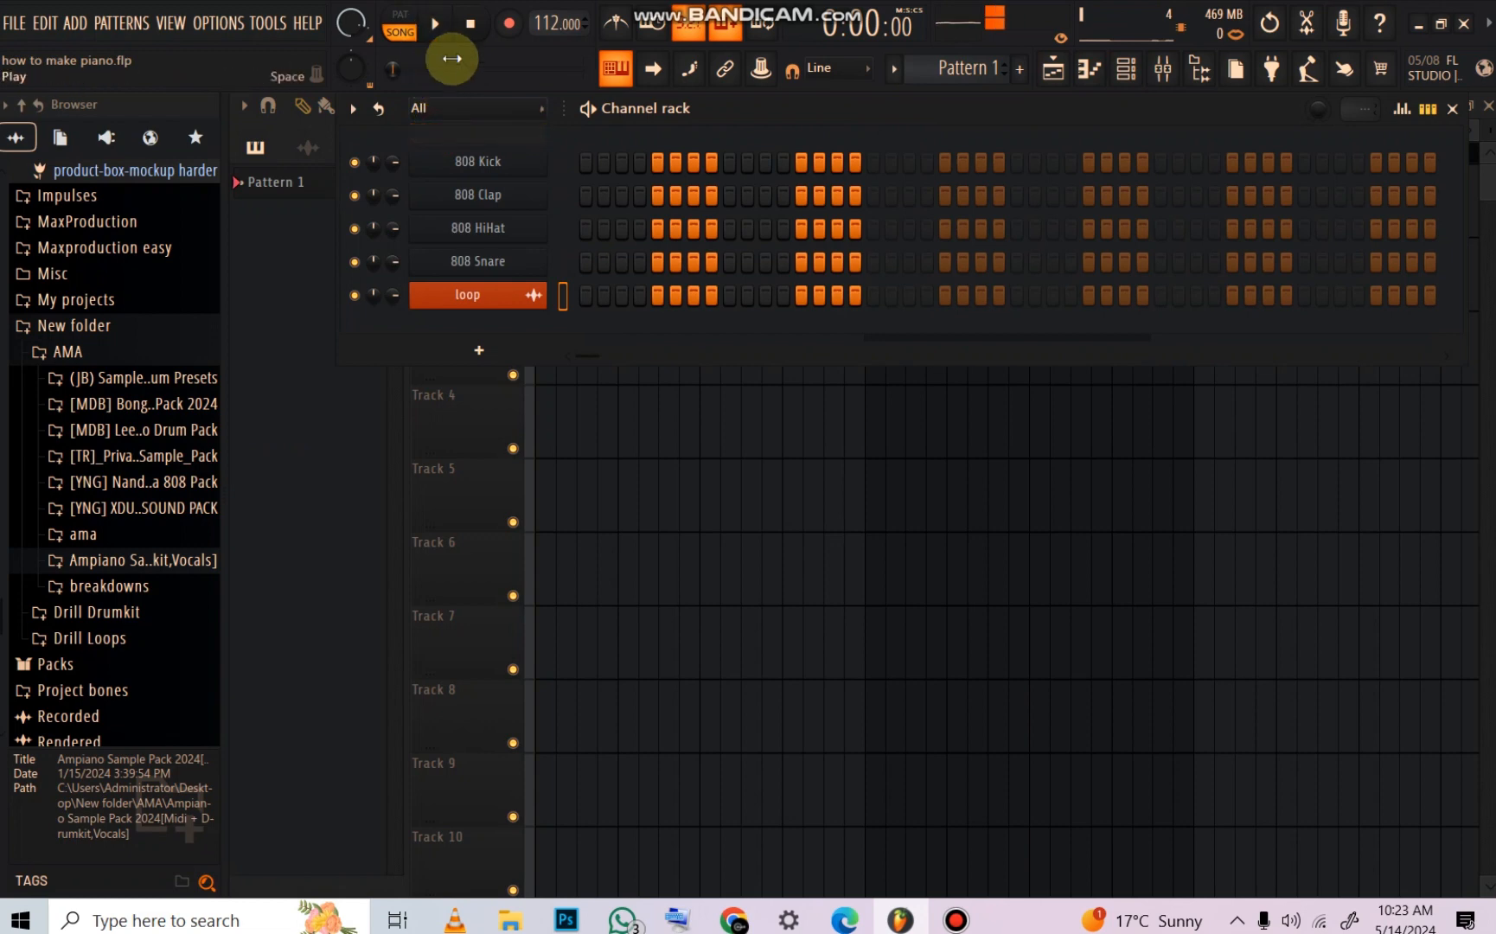
Step: Delete the 808 Kick, Clap, HiHat and Snare channels, and play back the remaining loop
left_click_drag(563, 259, 562, 151)
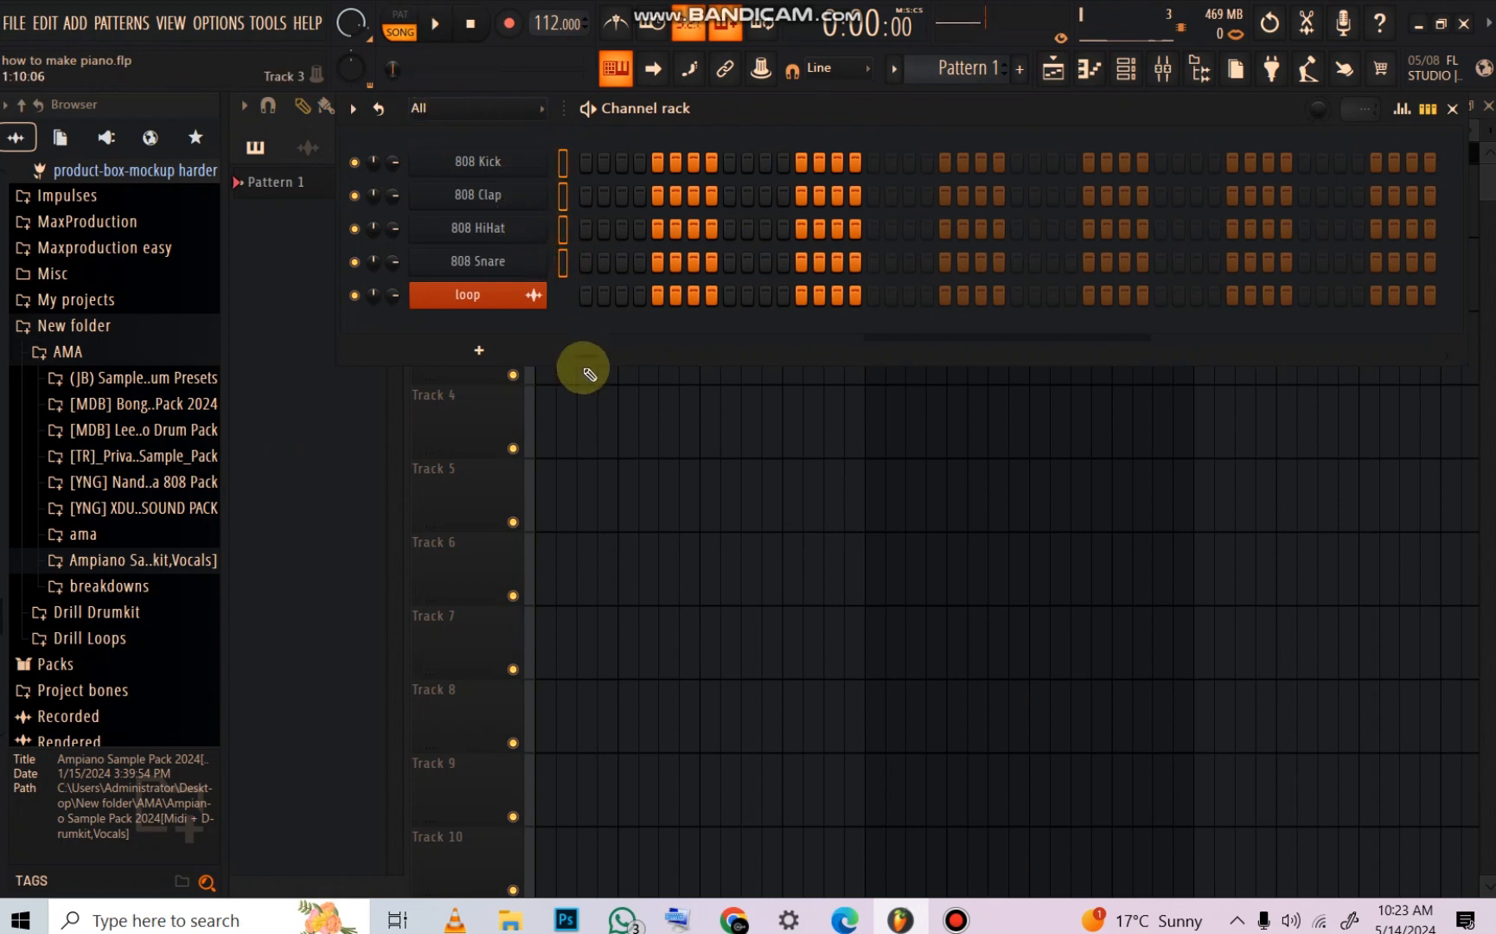
key("alt+Delete")
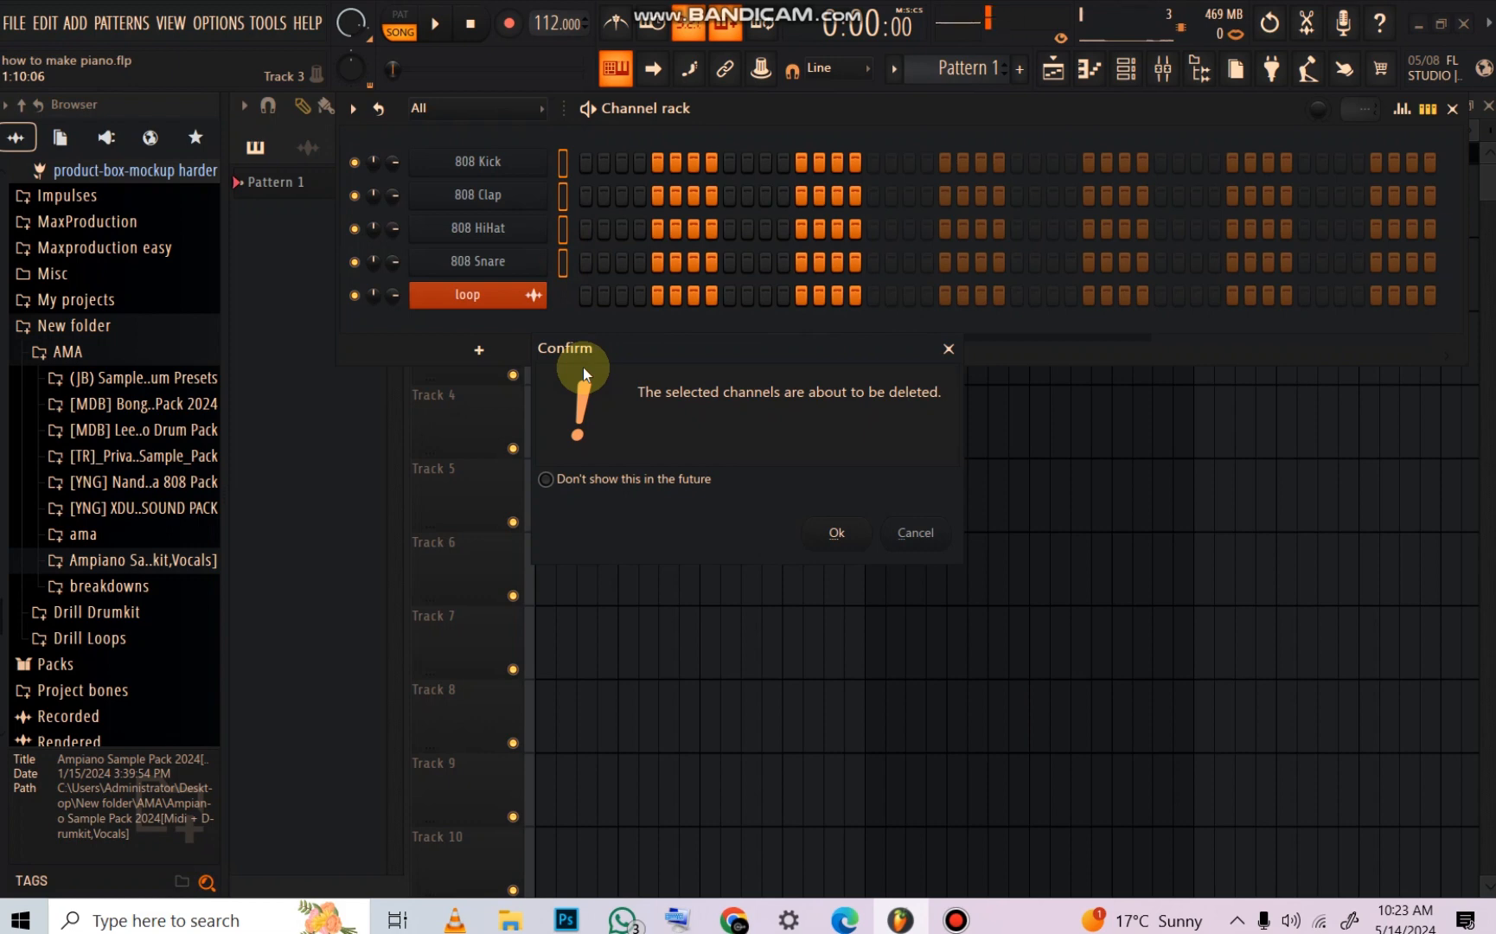
key("Return")
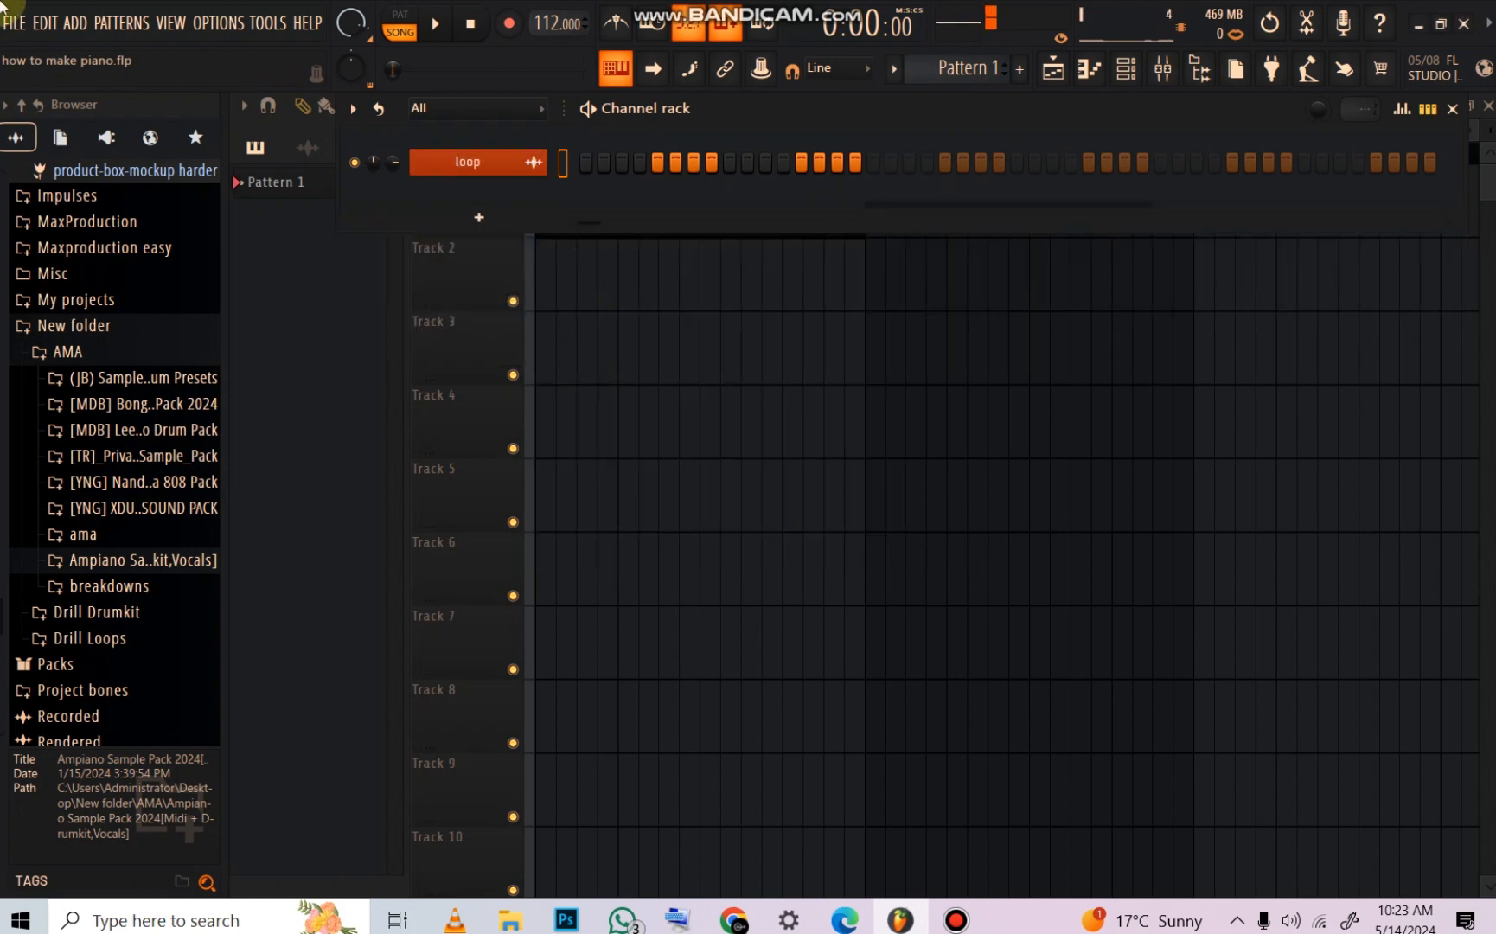
key("space")
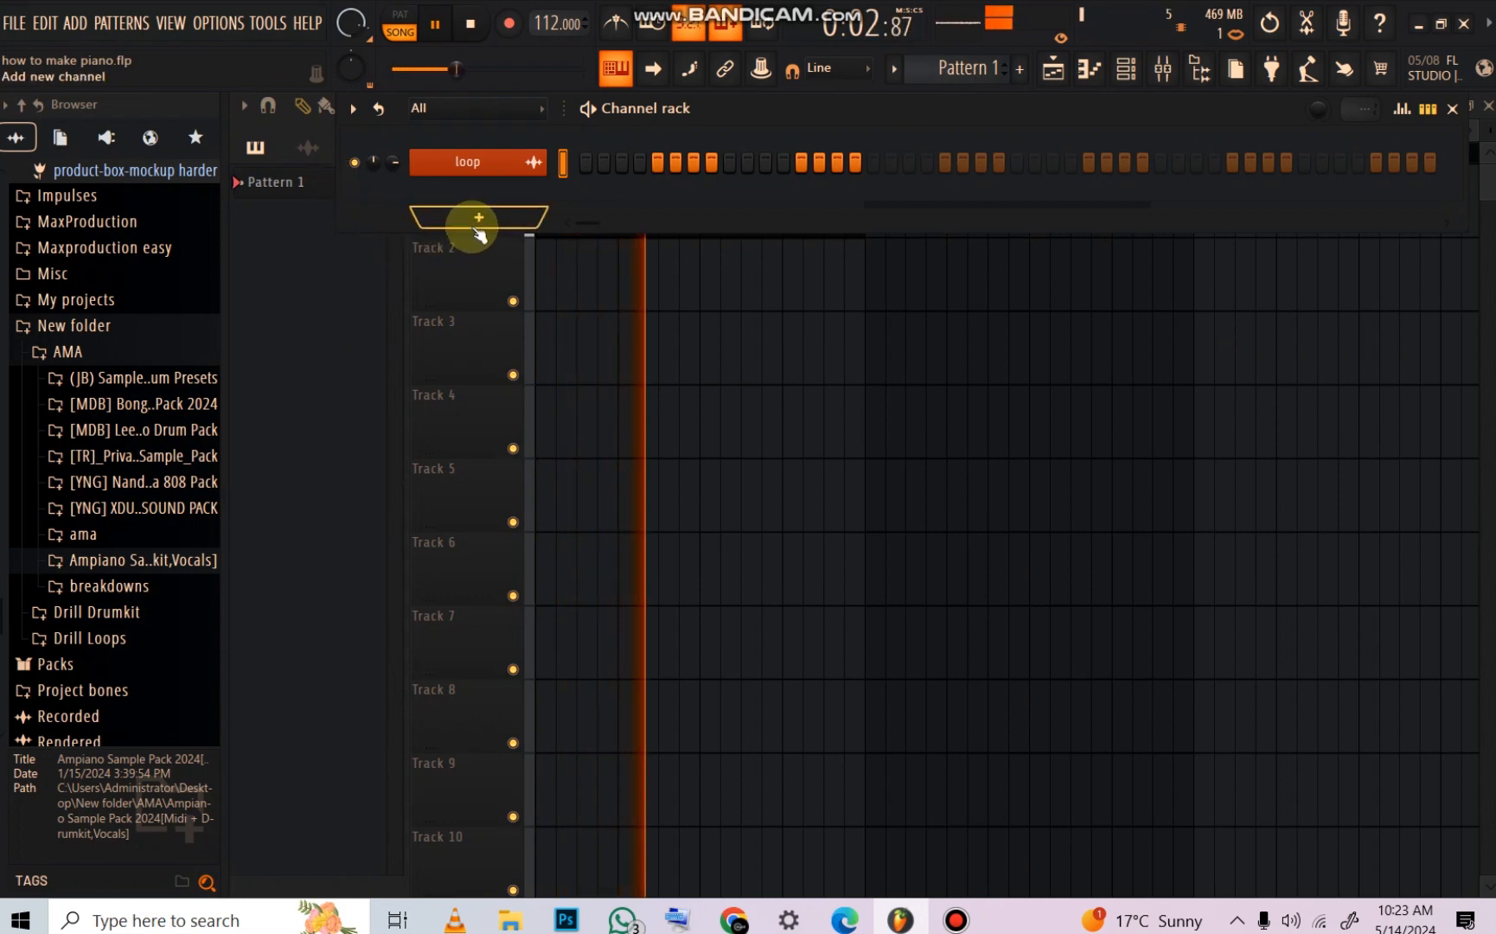
key("space")
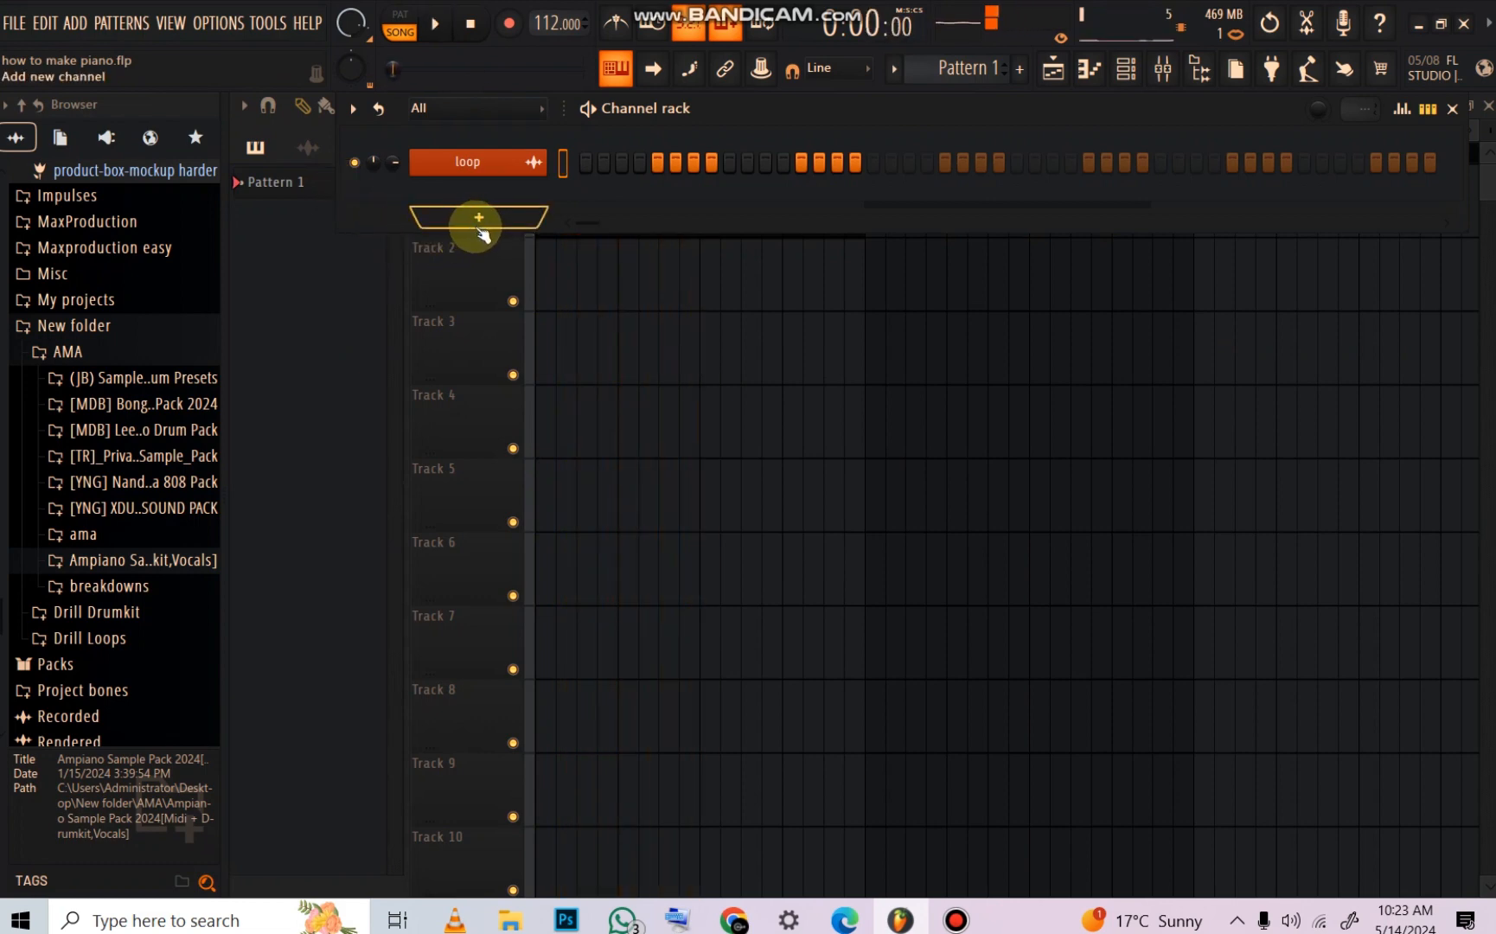
Step: Add a Fruity DX10 instrument channel and load its Bass Pluck preset
left_click(479, 219)
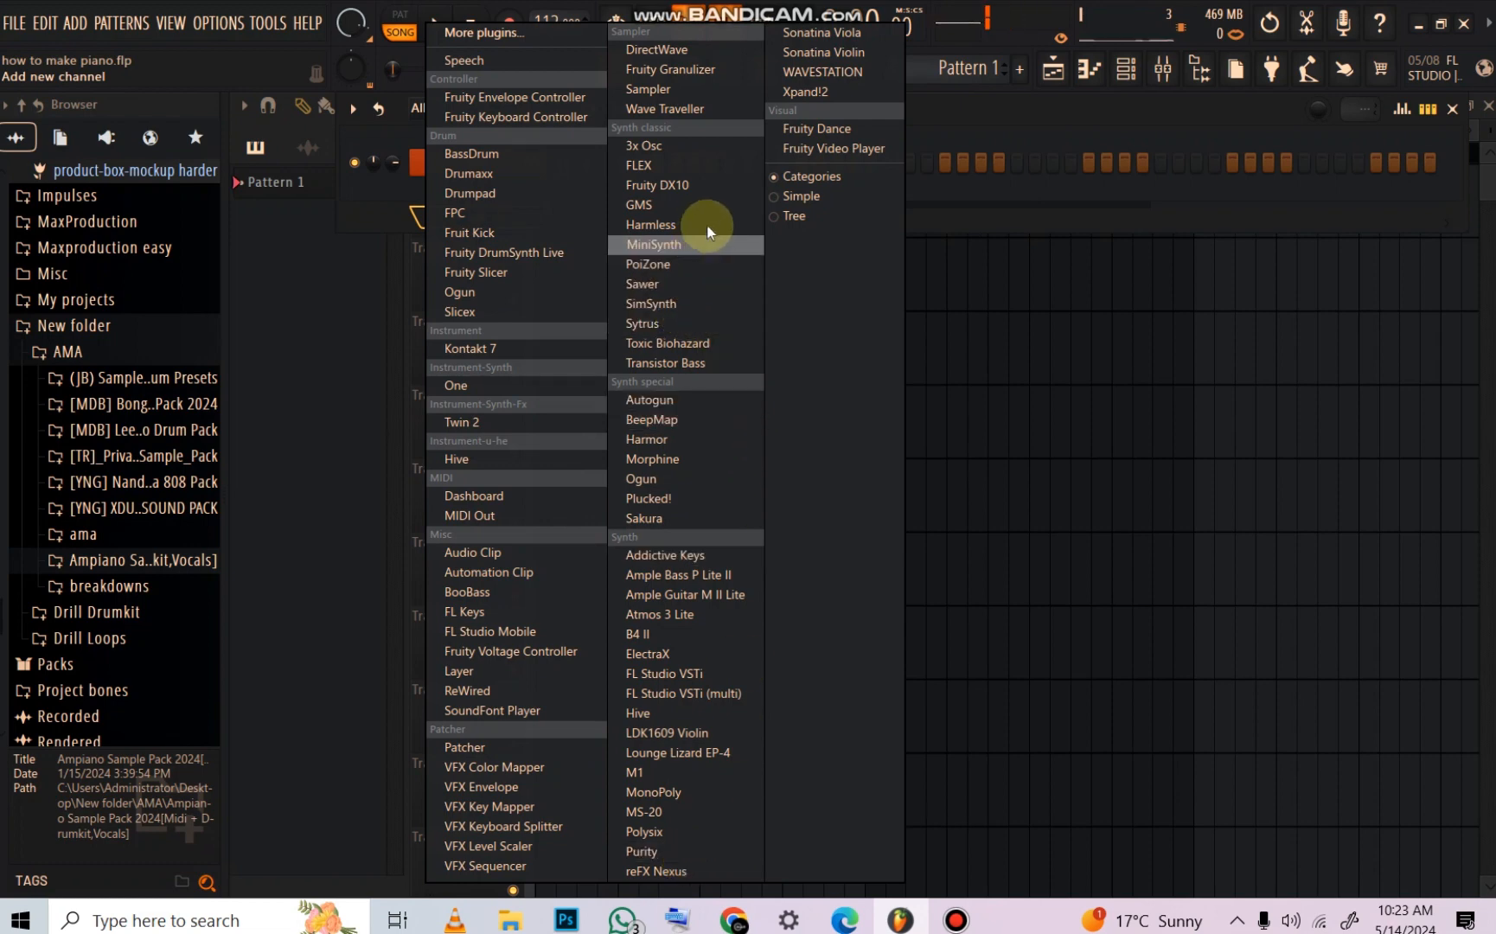
left_click(734, 184)
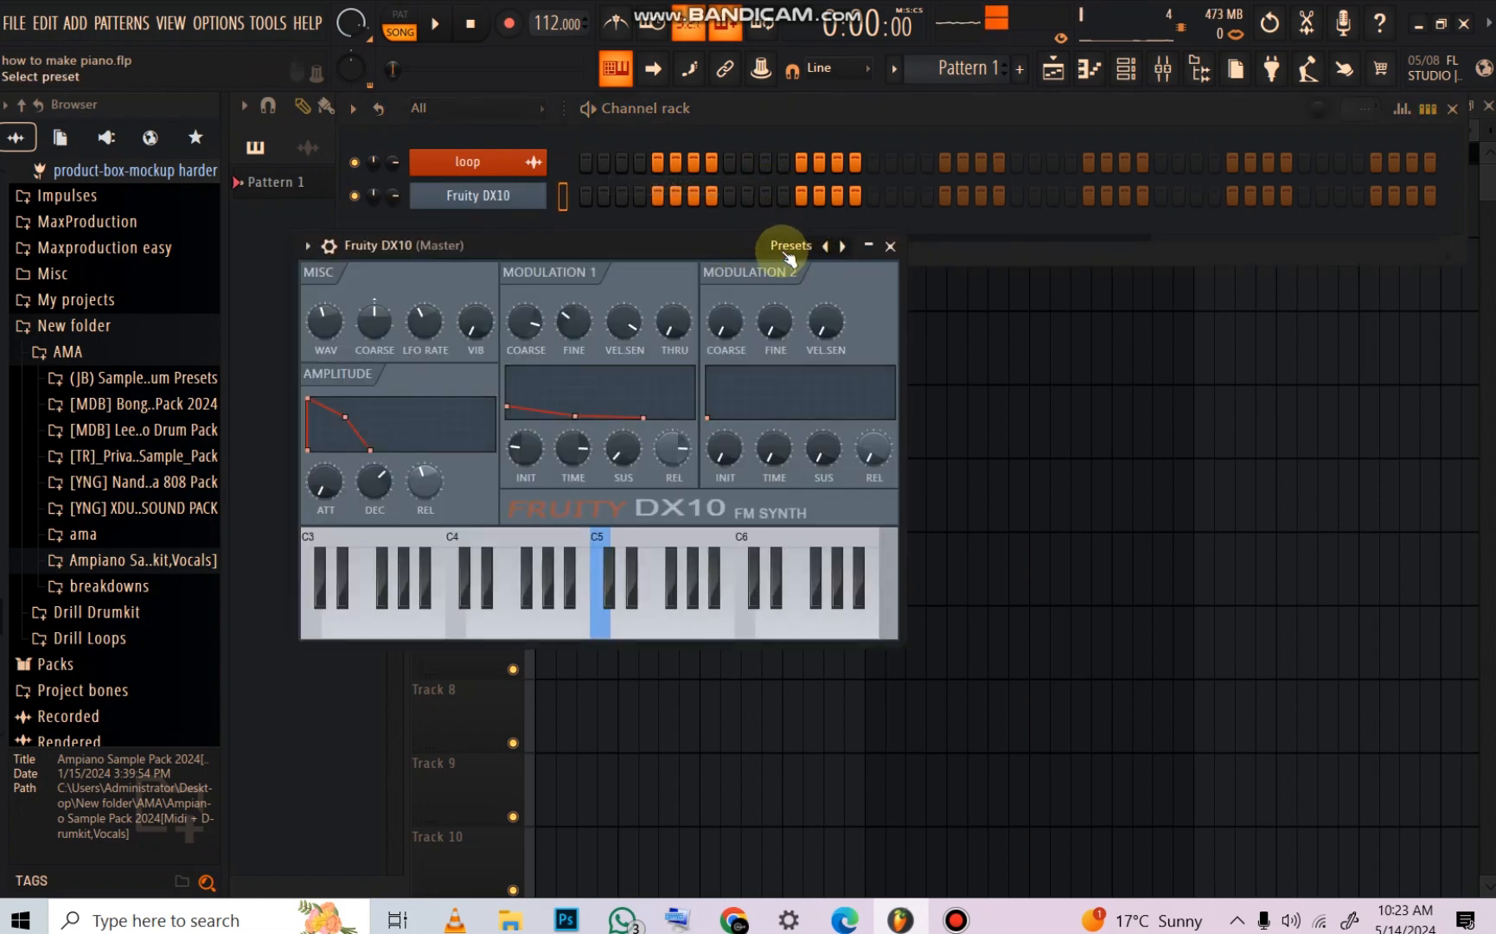
left_click(789, 249)
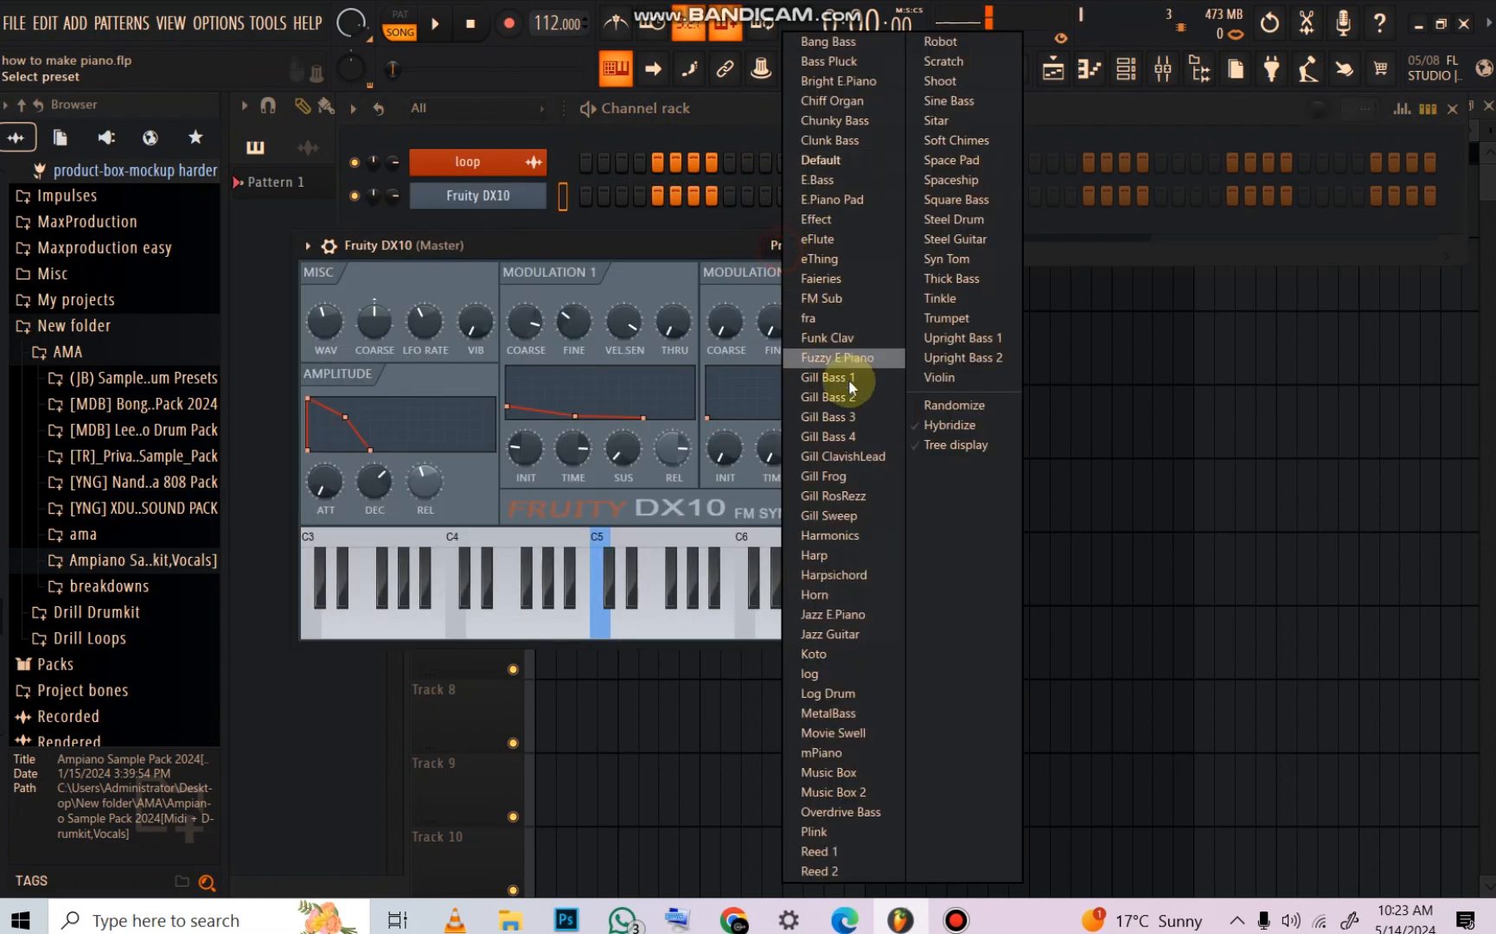
left_click(847, 63)
Step: Open the Bass Pluck piano roll and set its scale highlighting to Minor Natural (Aeolian) with root note G#
left_click(1051, 67)
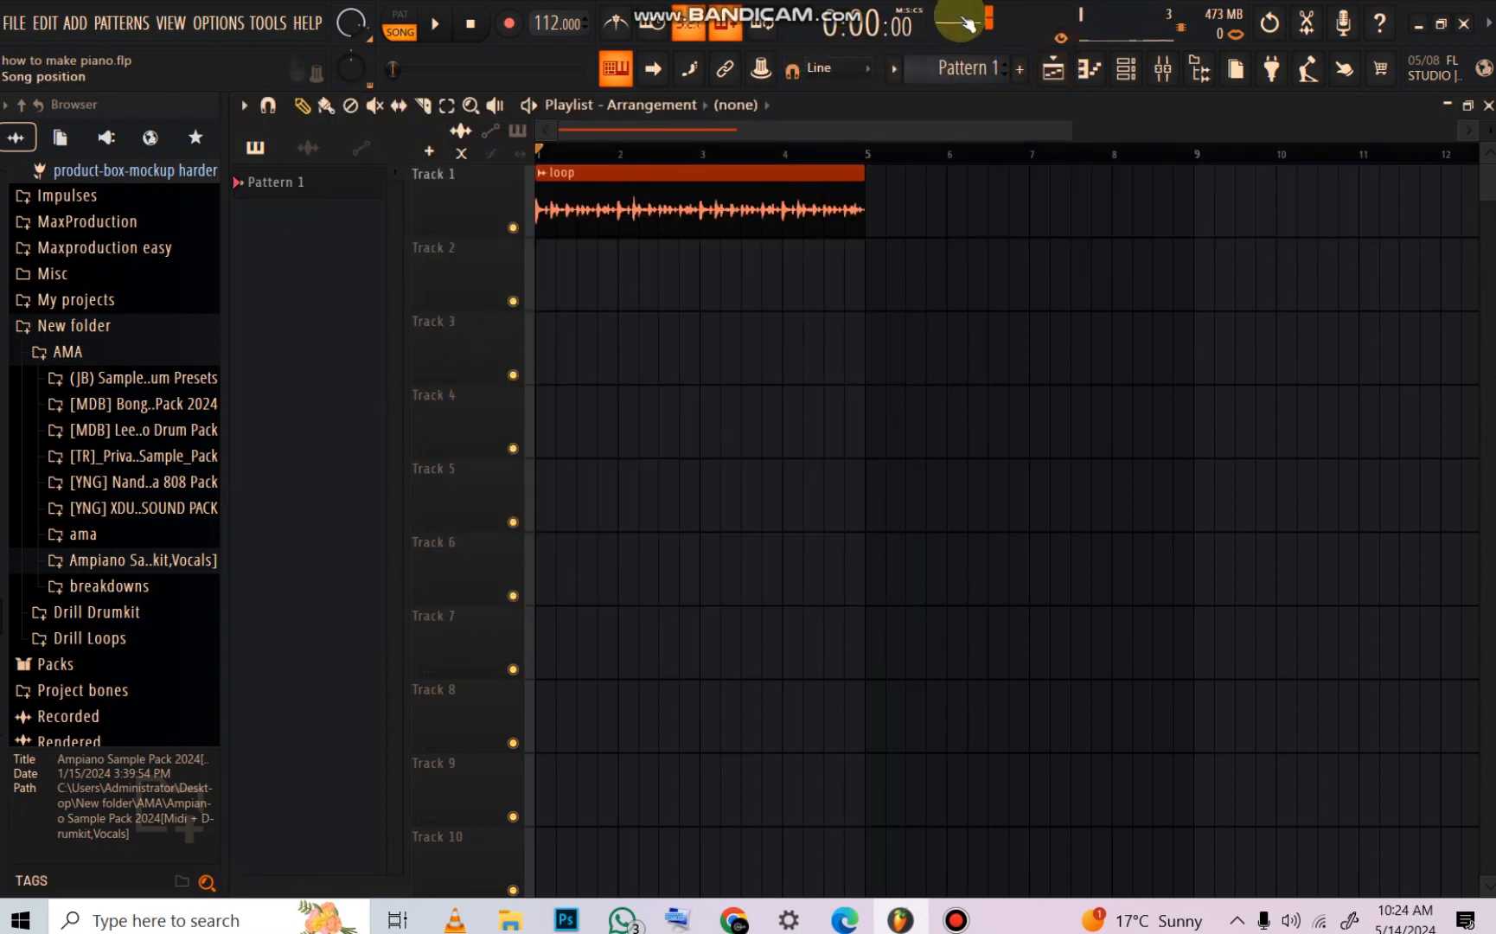
left_click(1087, 70)
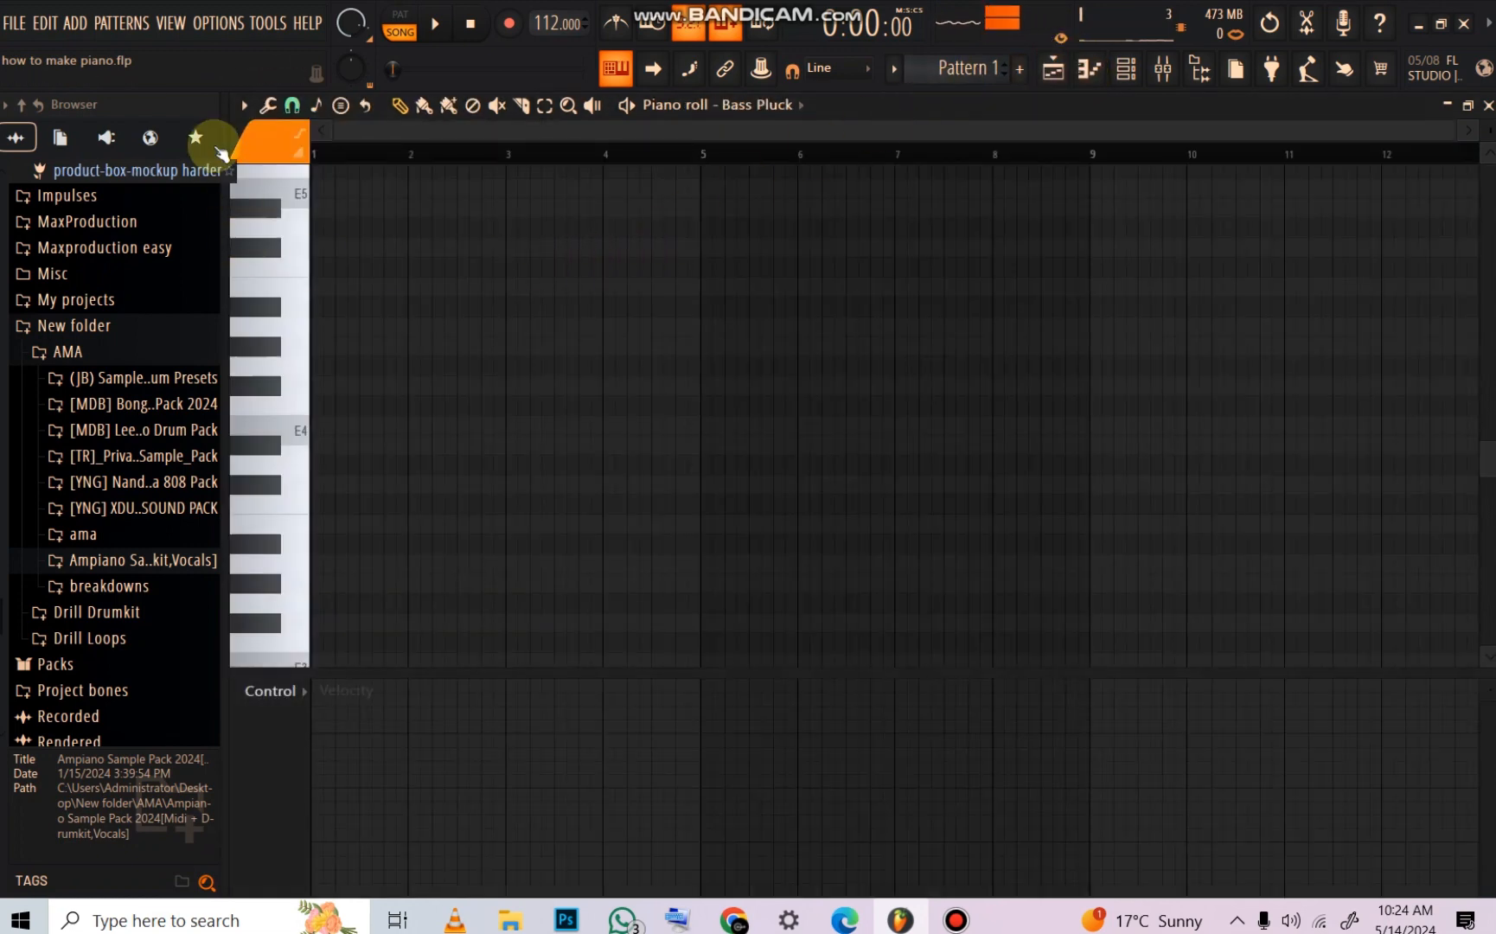
left_click(241, 106)
mouse_move(341, 209)
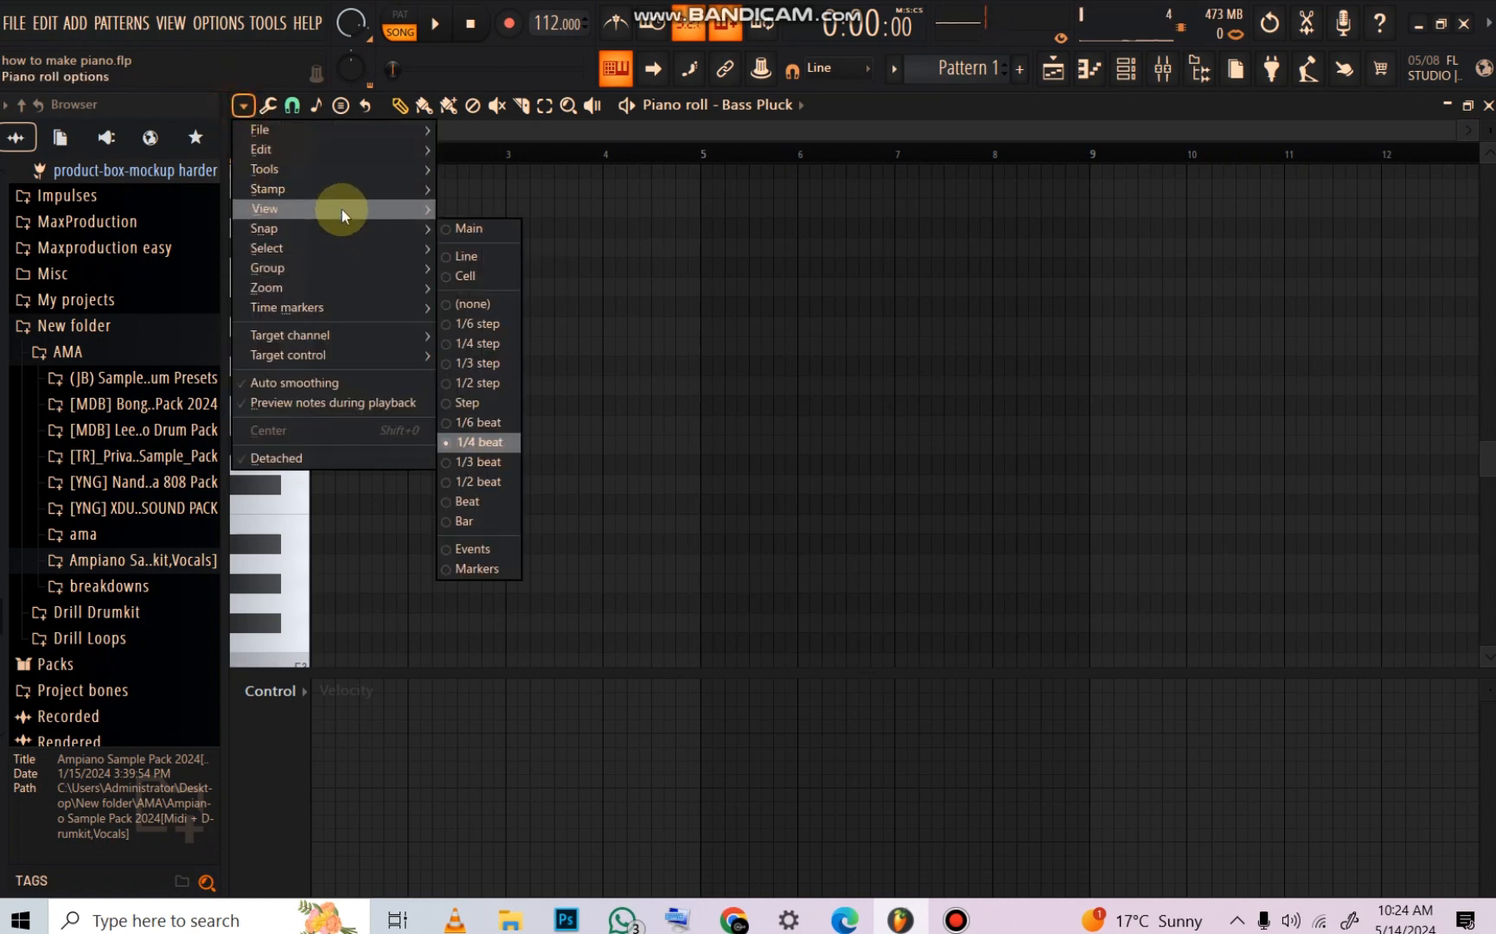
mouse_move(589, 513)
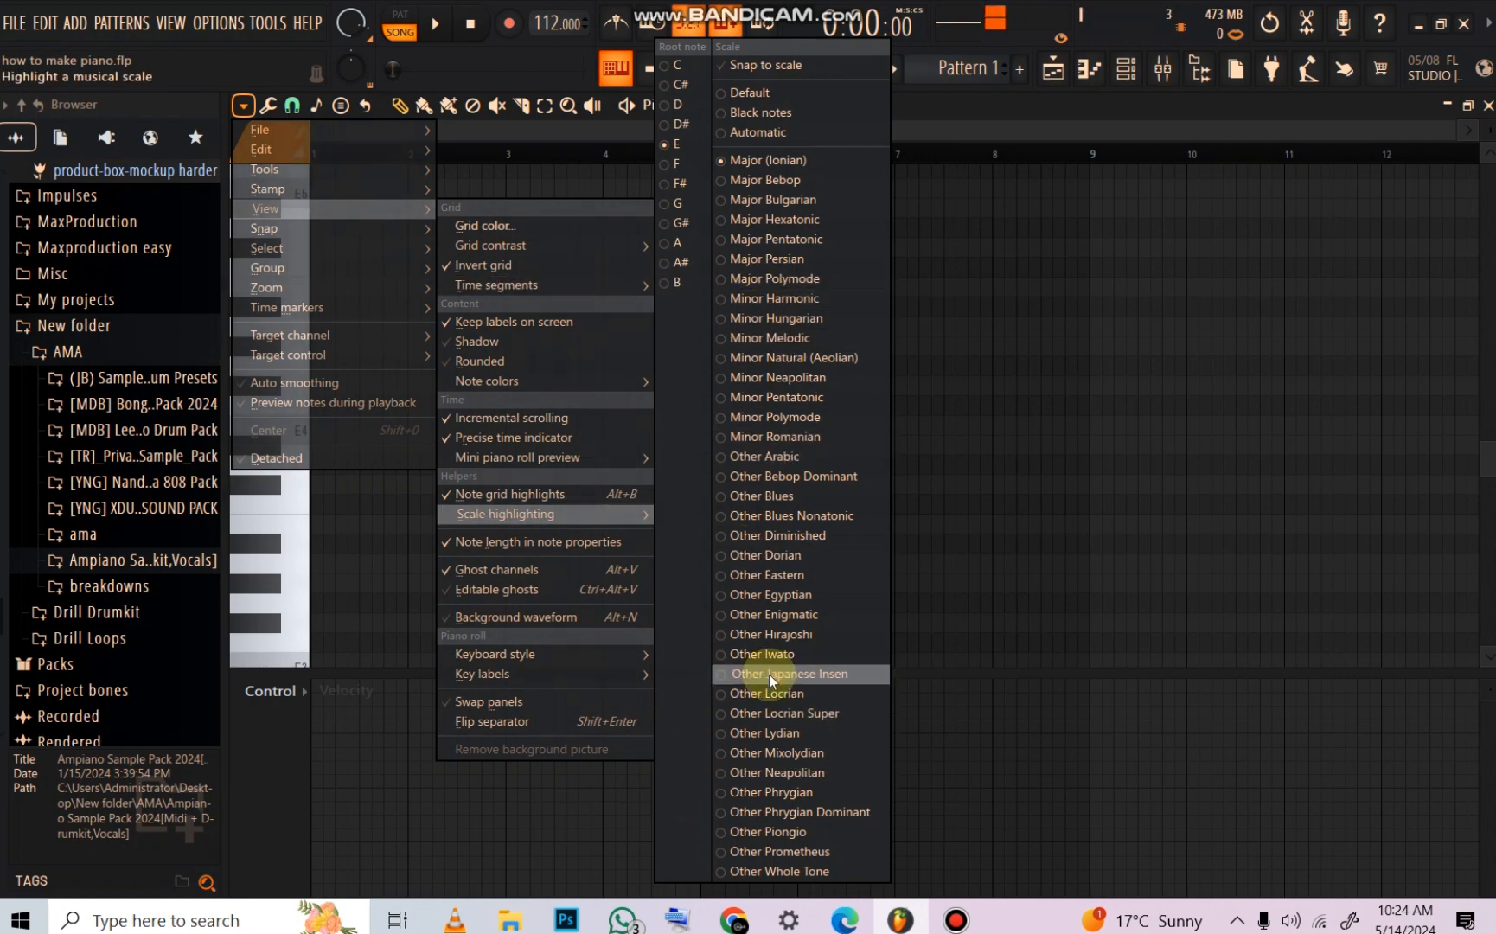
left_click(836, 357)
left_click(244, 104)
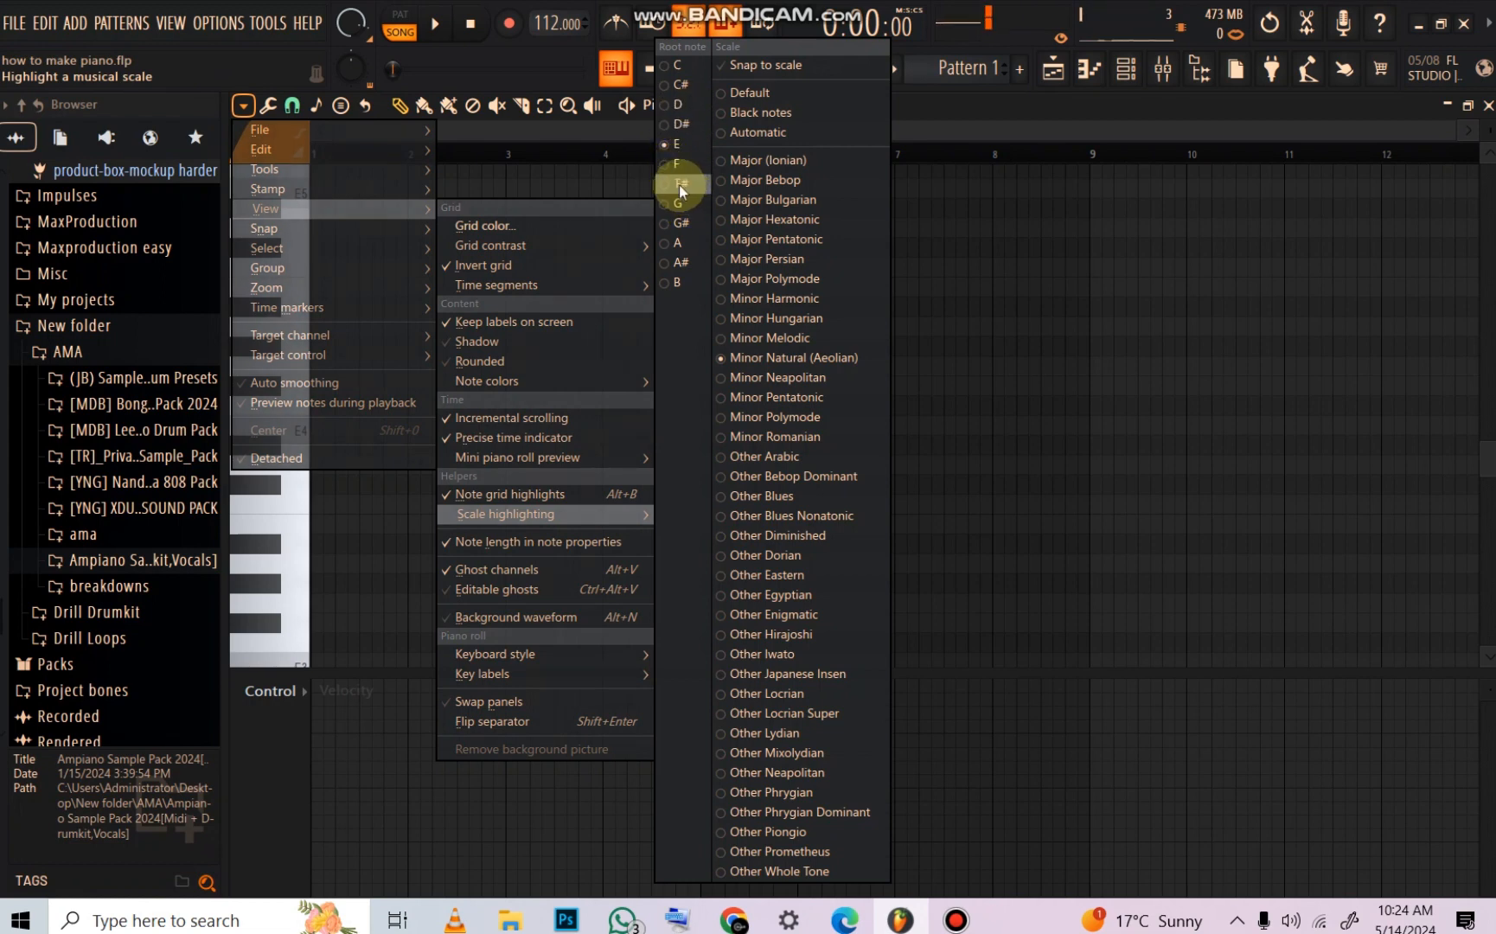
left_click(677, 223)
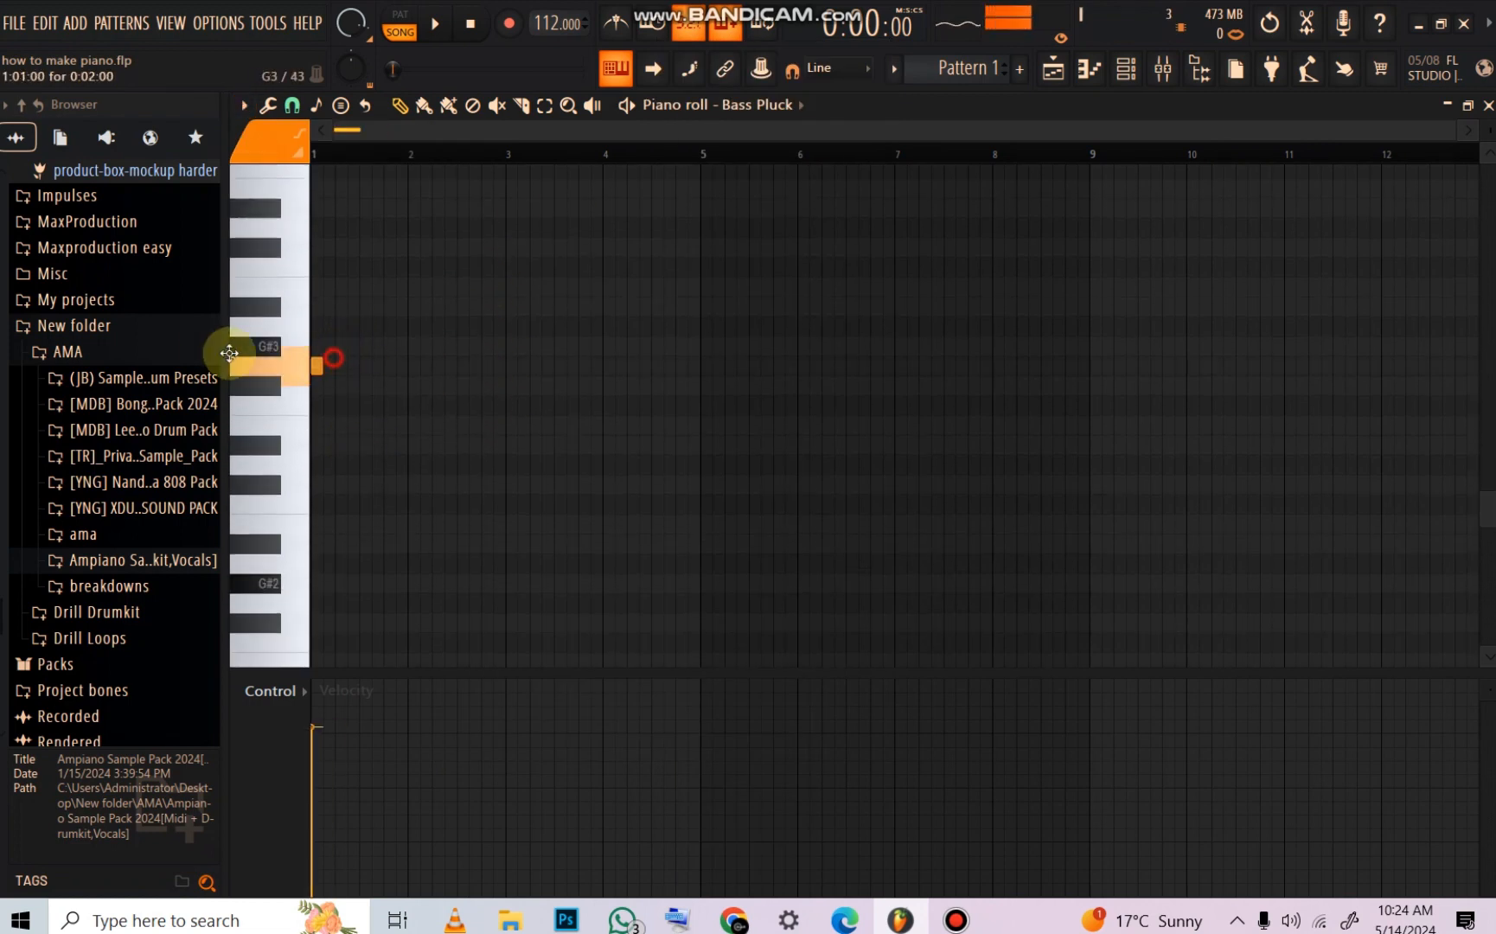
Step: Place Pattern 1 at the start of Track 2 beneath the loop and return to the Bass Pluck piano roll
scroll(367, 493, "up", 3)
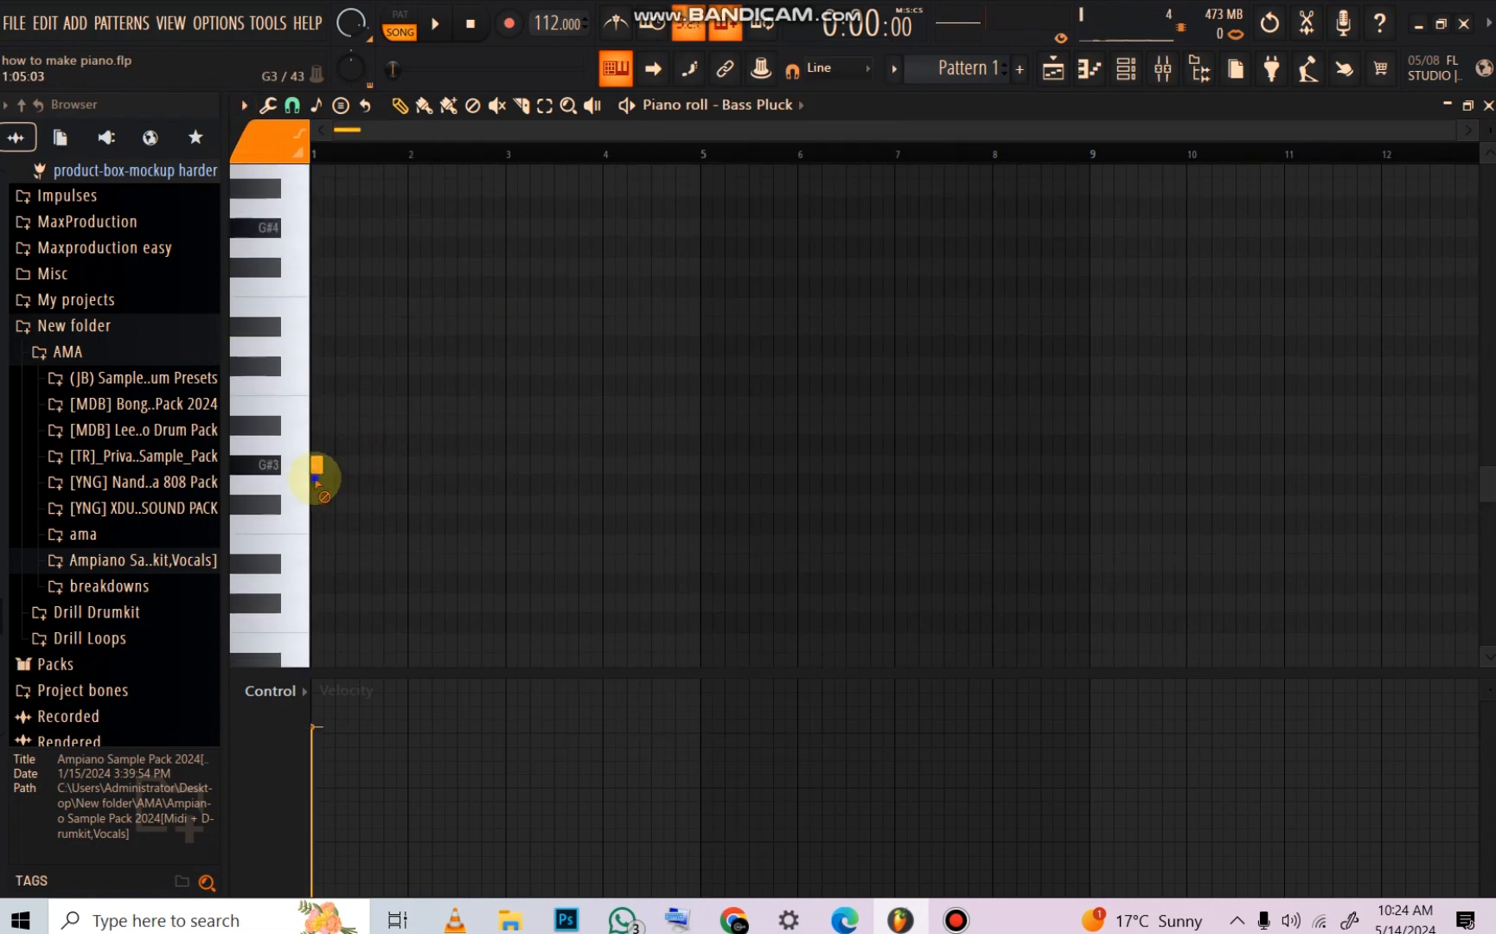
left_click(1071, 80)
key("space")
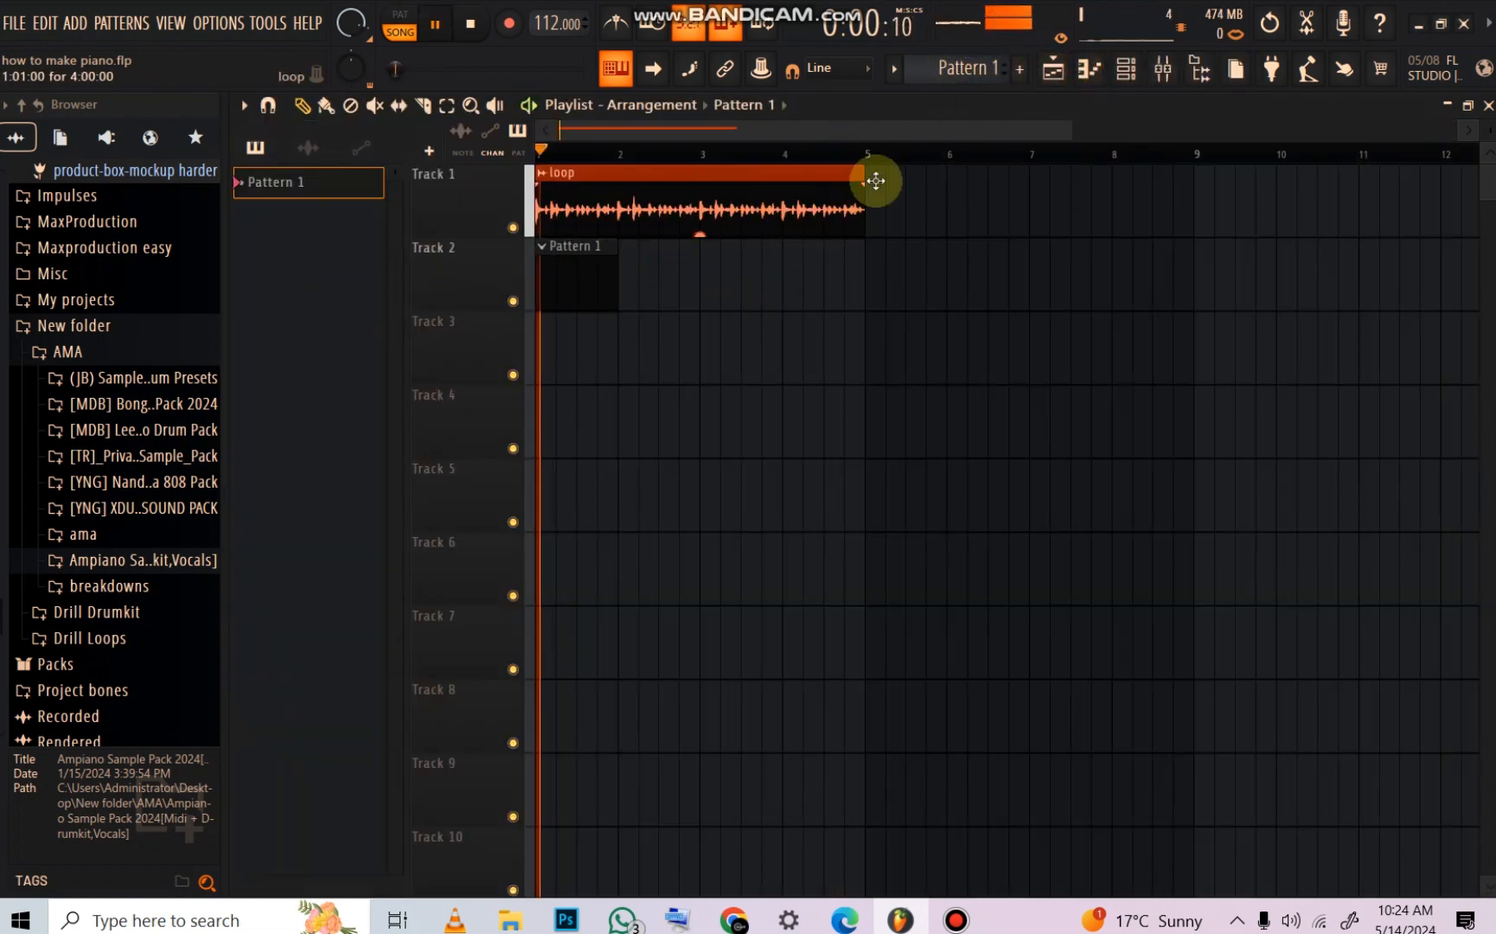
left_click(1088, 68)
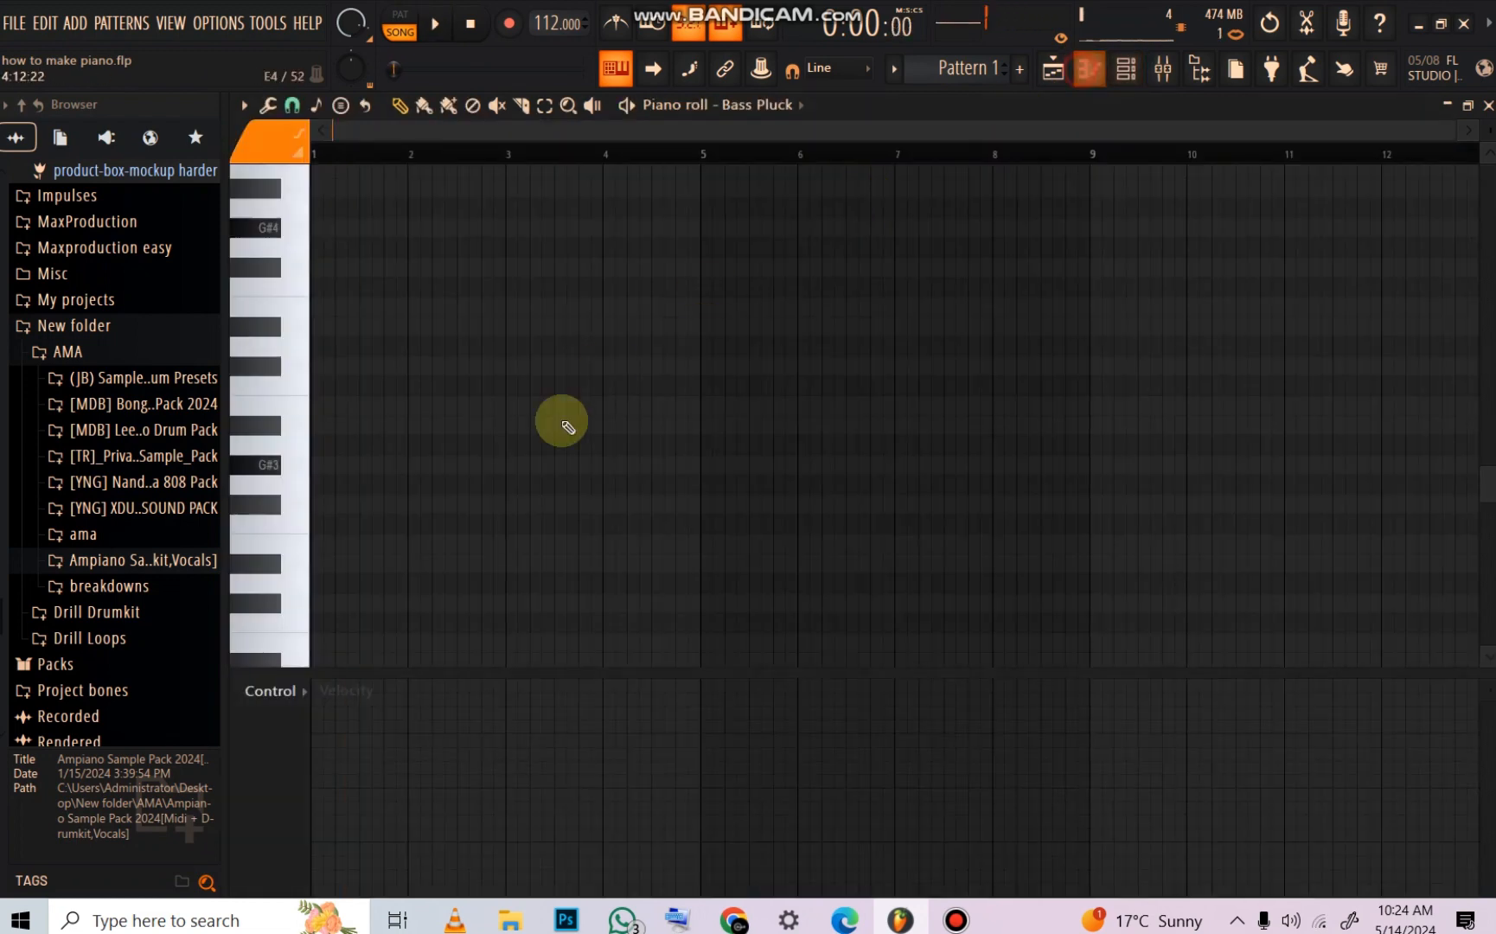
left_click(350, 467)
right_click(357, 465)
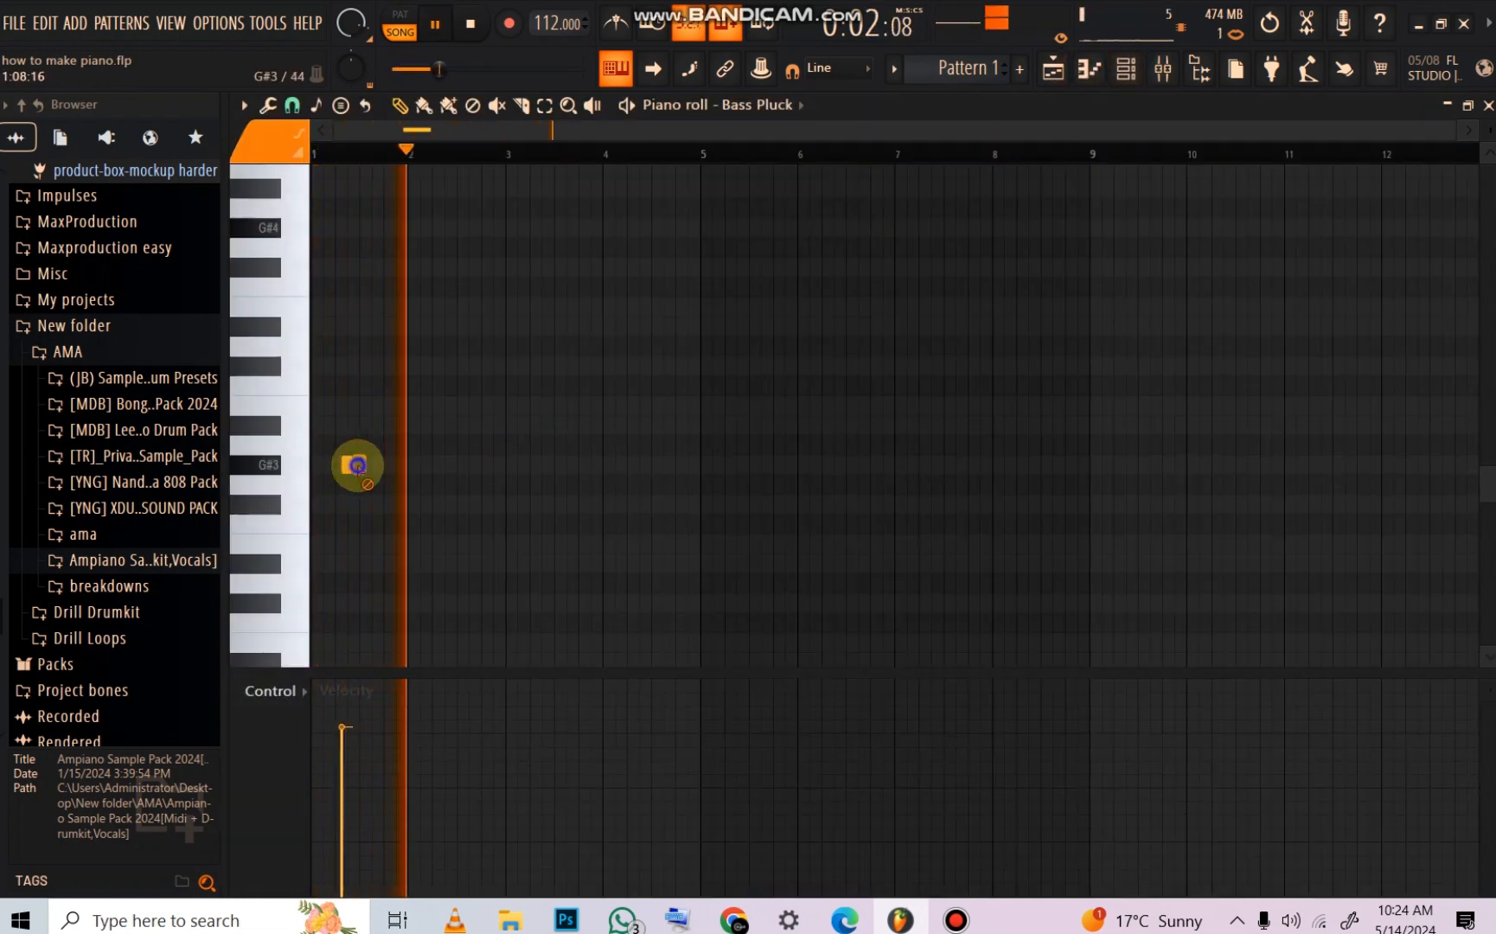
right_click(343, 467)
left_click(352, 465)
key("space")
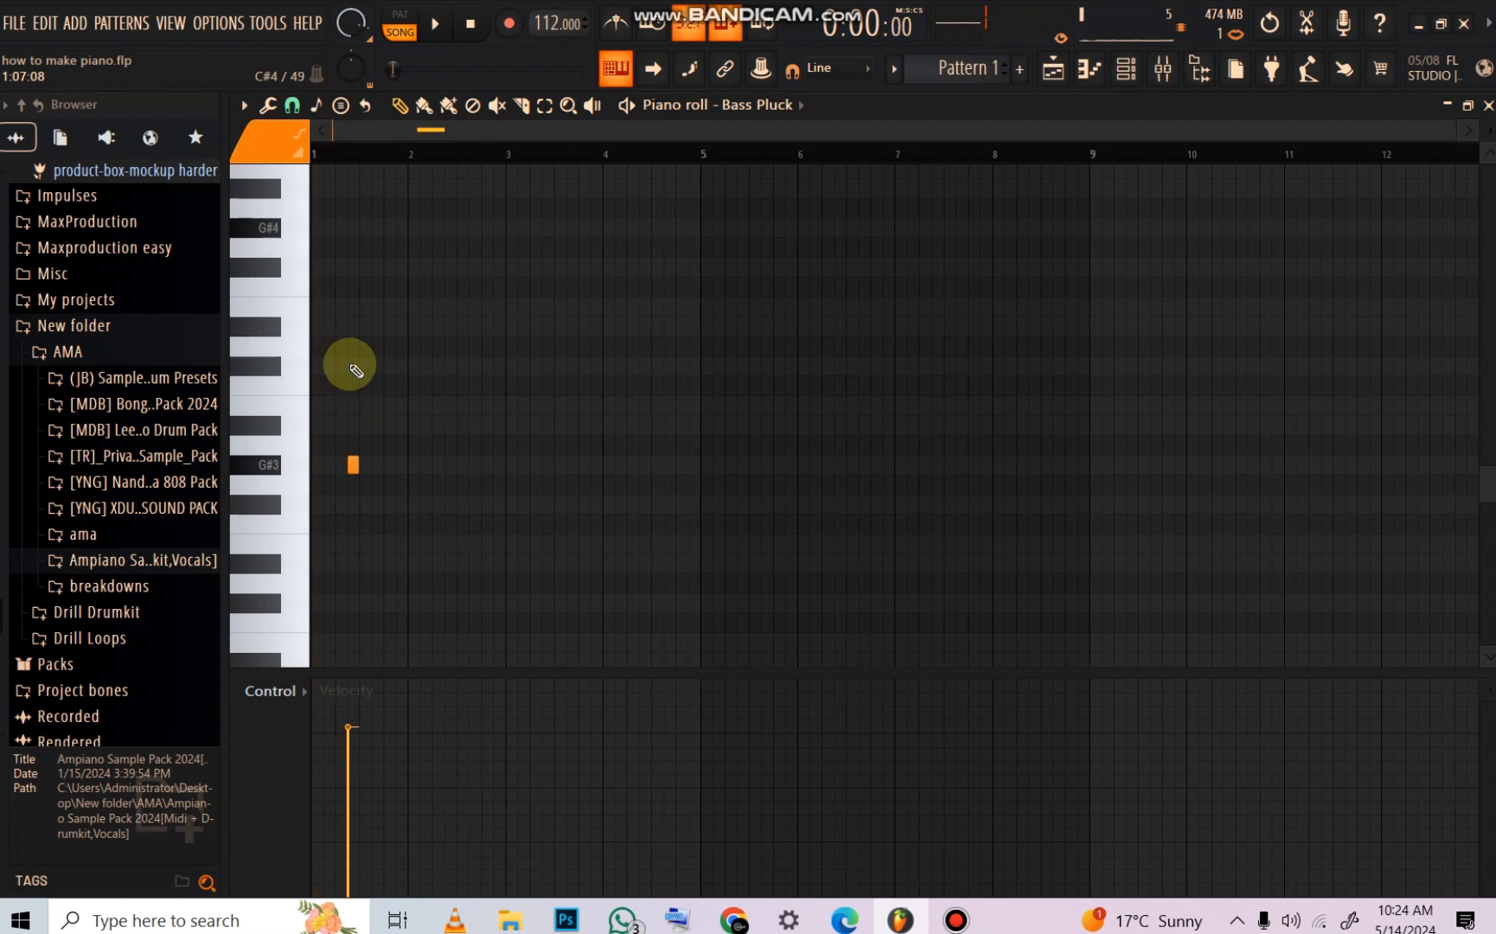
Step: Draw short G#3, C#4 and B3 notes in bar 1, a one-beat A#3 ending the bar, and F#3 at the start of bar 2
left_click_drag(363, 134, 344, 167)
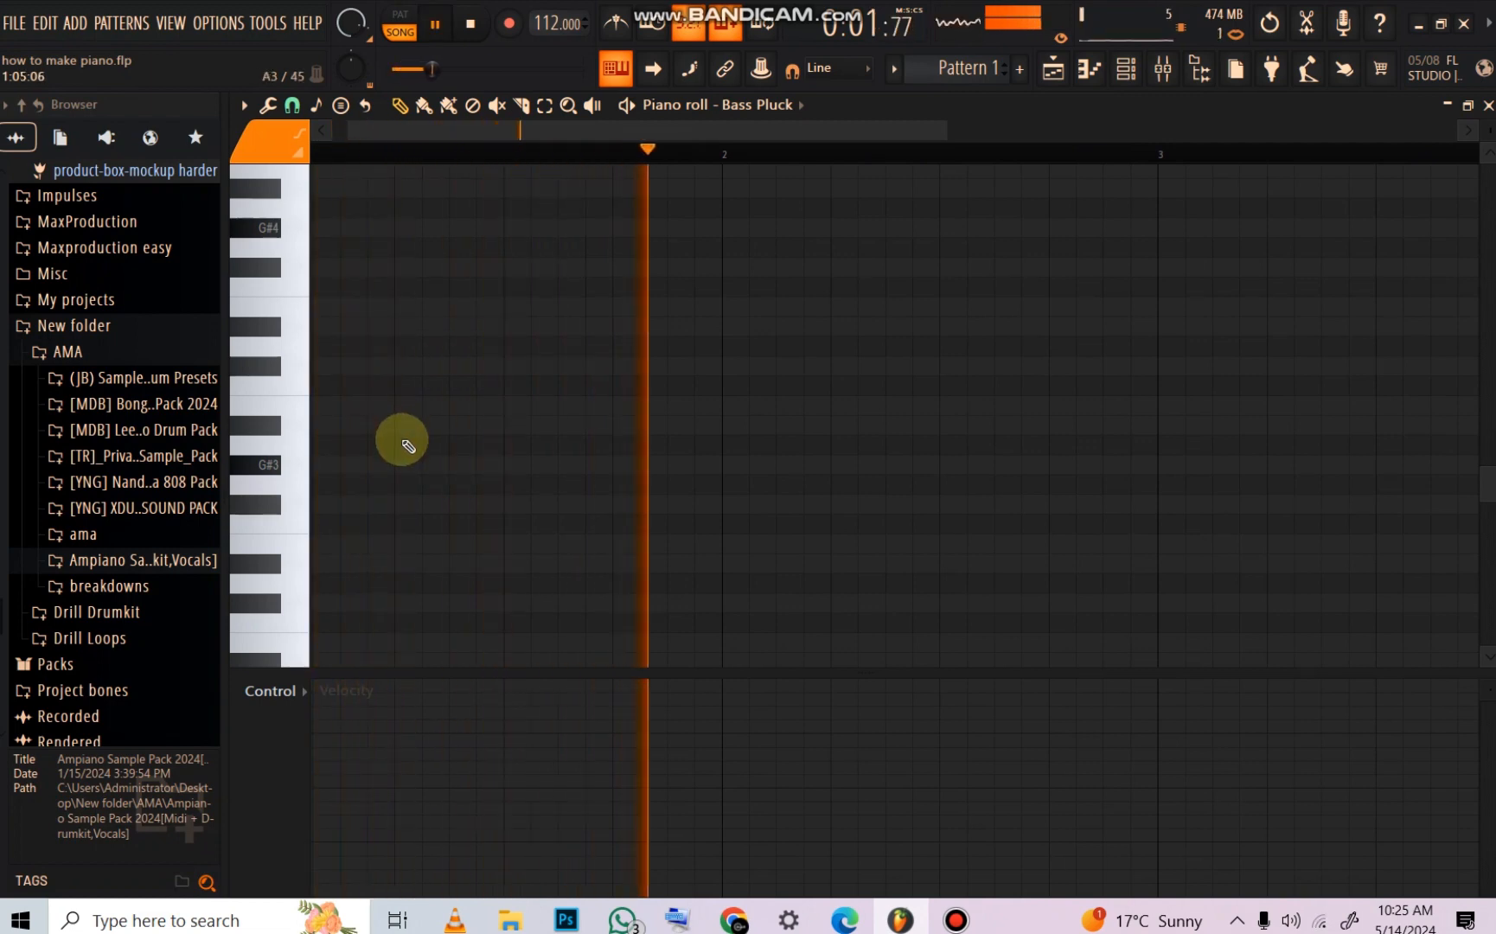
key("space")
key("space")
left_click(569, 404)
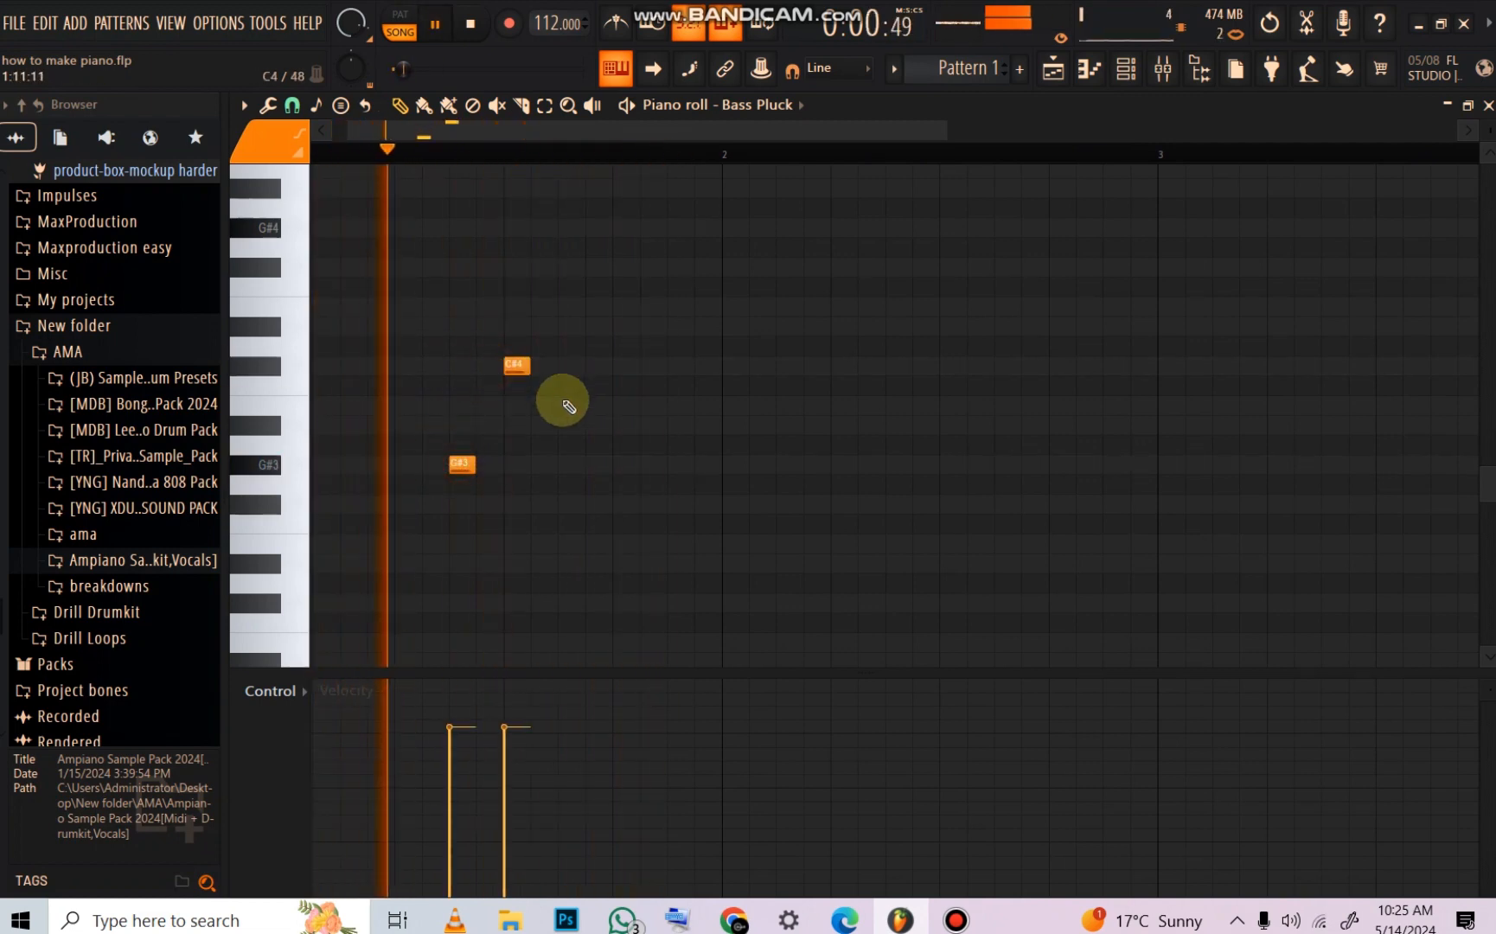
left_click(622, 426)
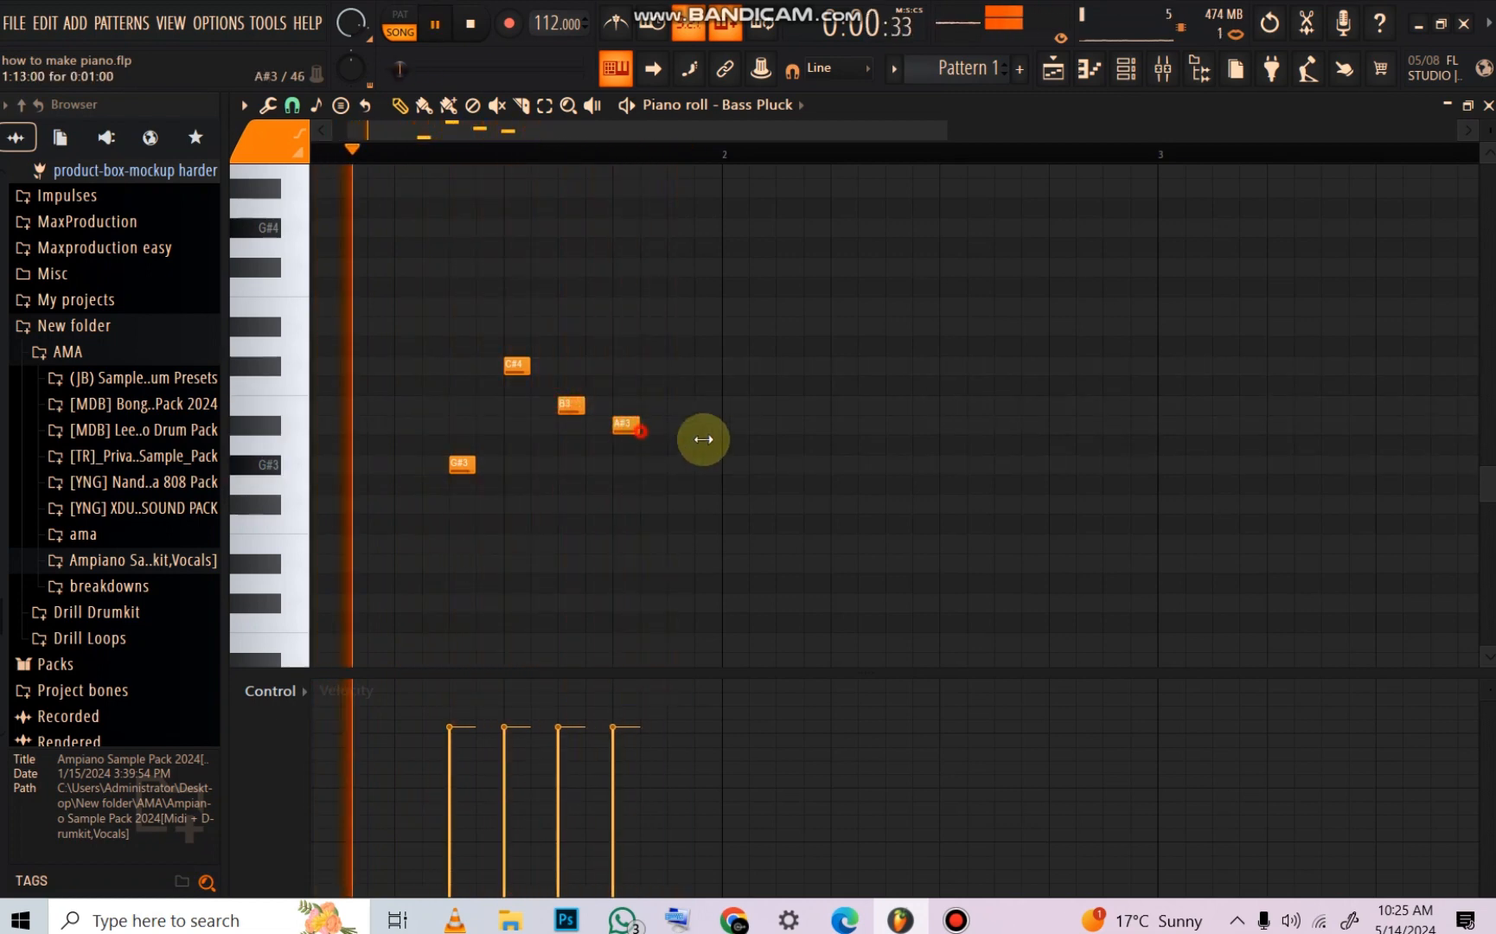
left_click_drag(703, 439, 723, 450)
left_click(719, 503)
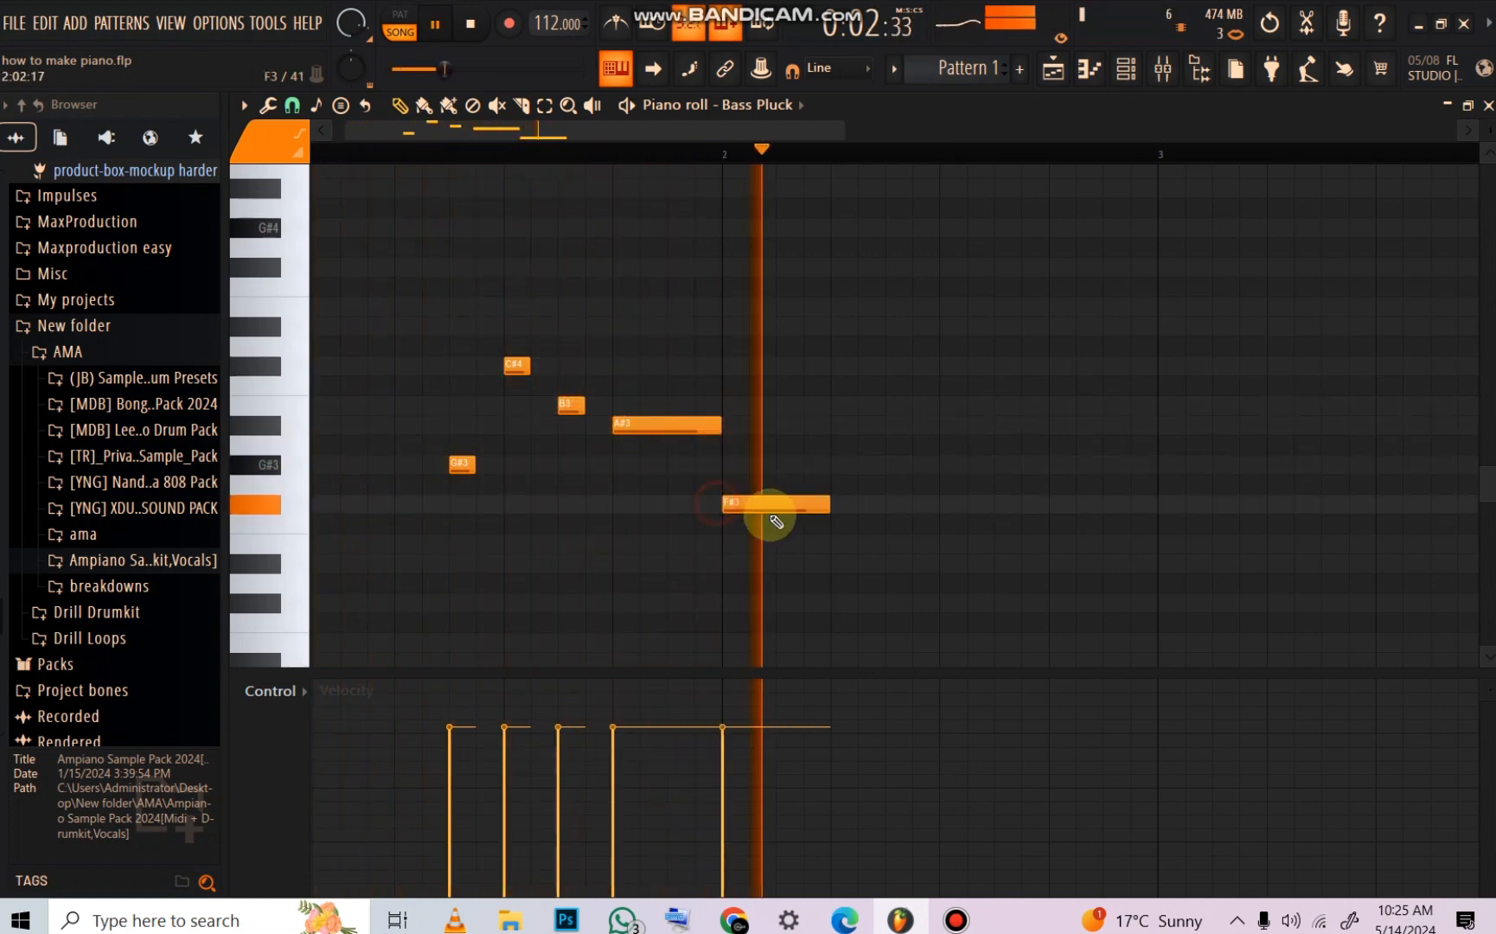
Step: Lengthen the bar 2 note to two beats at C#3, and transpose the whole melody up one octave
left_click_drag(751, 507, 918, 486)
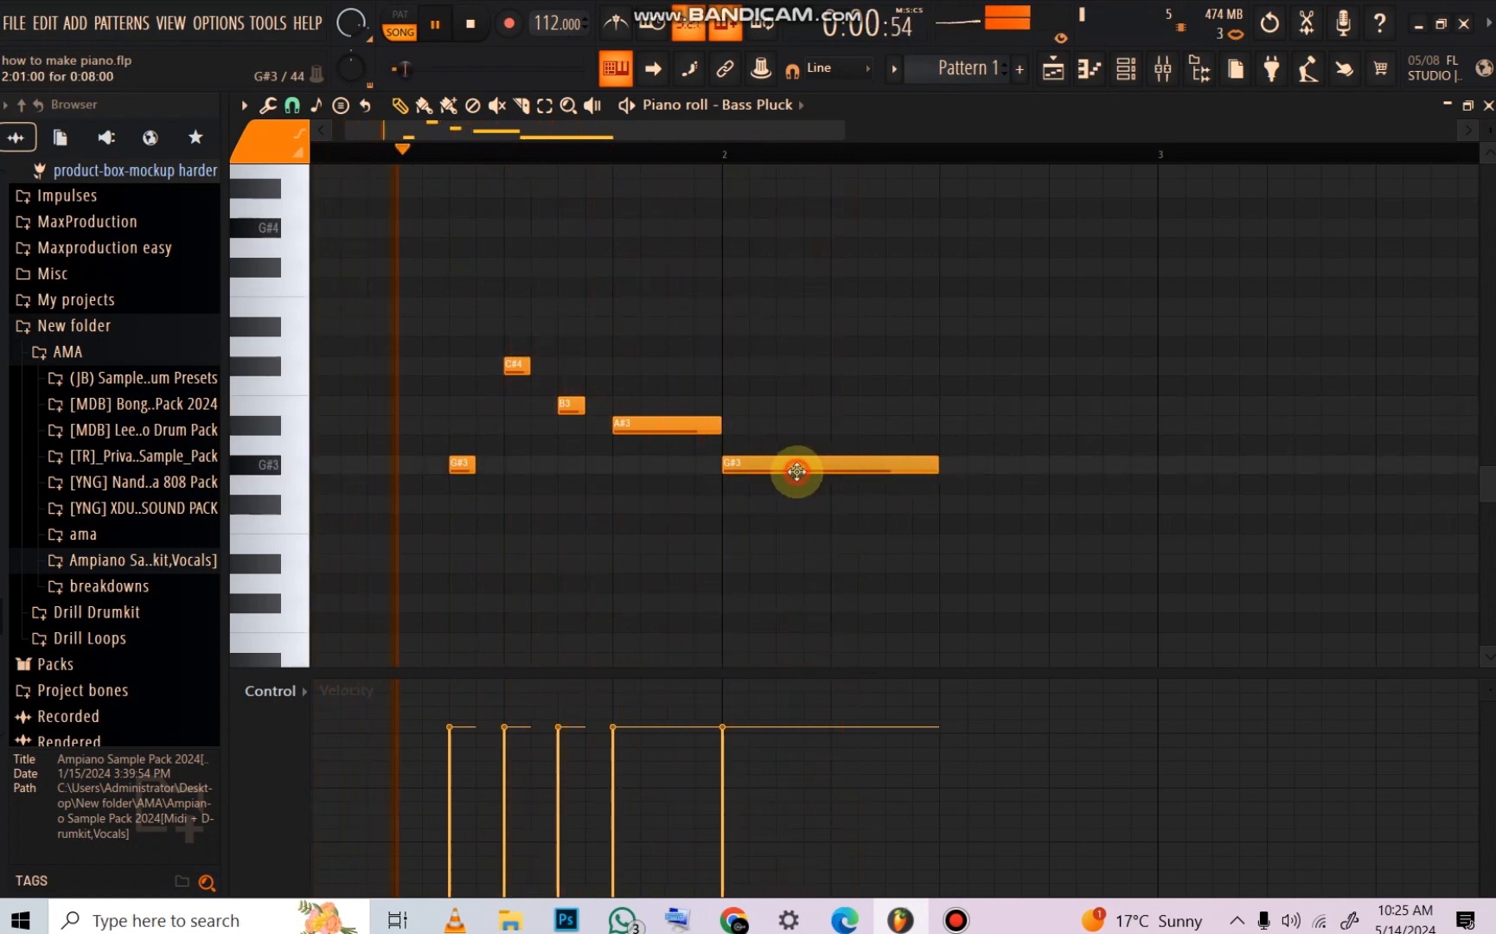
left_click_drag(758, 467, 731, 611)
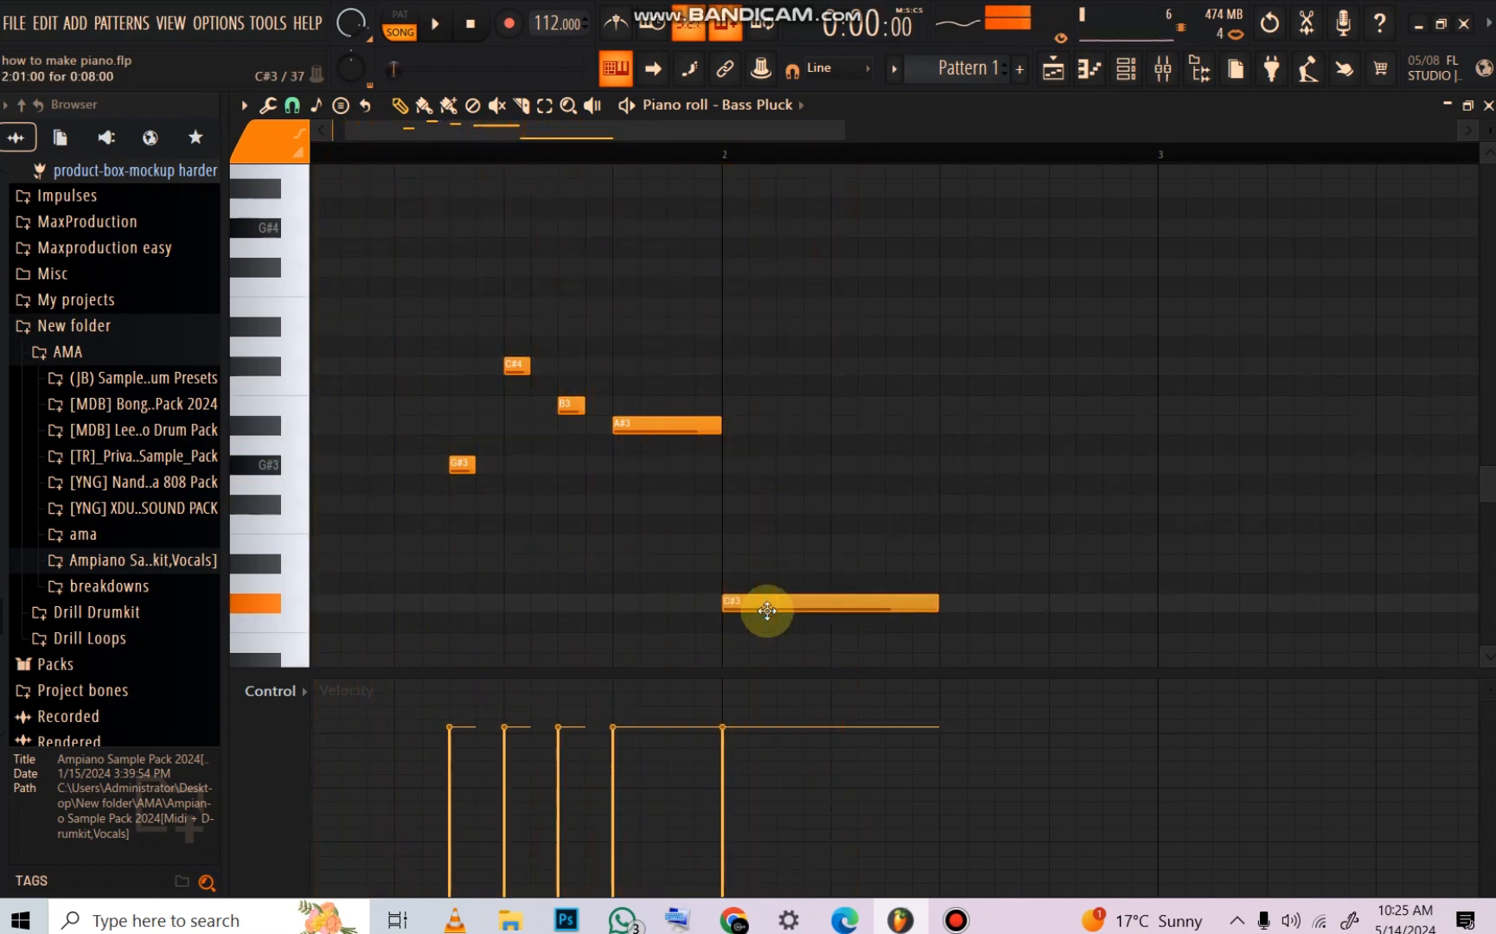
key("space")
key("ctrl+Up")
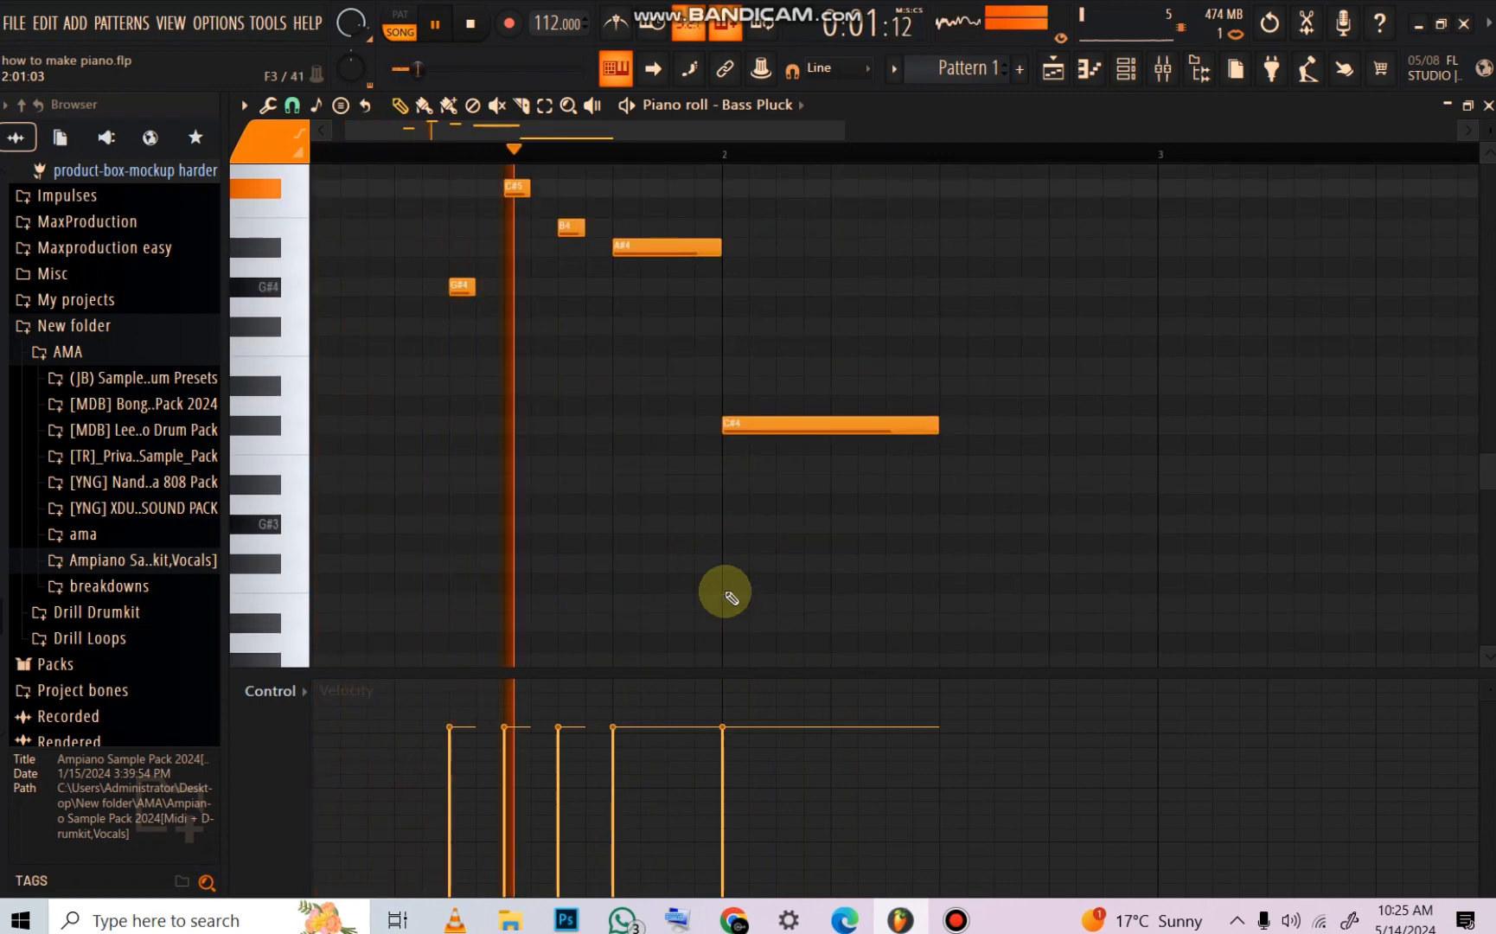
key("space")
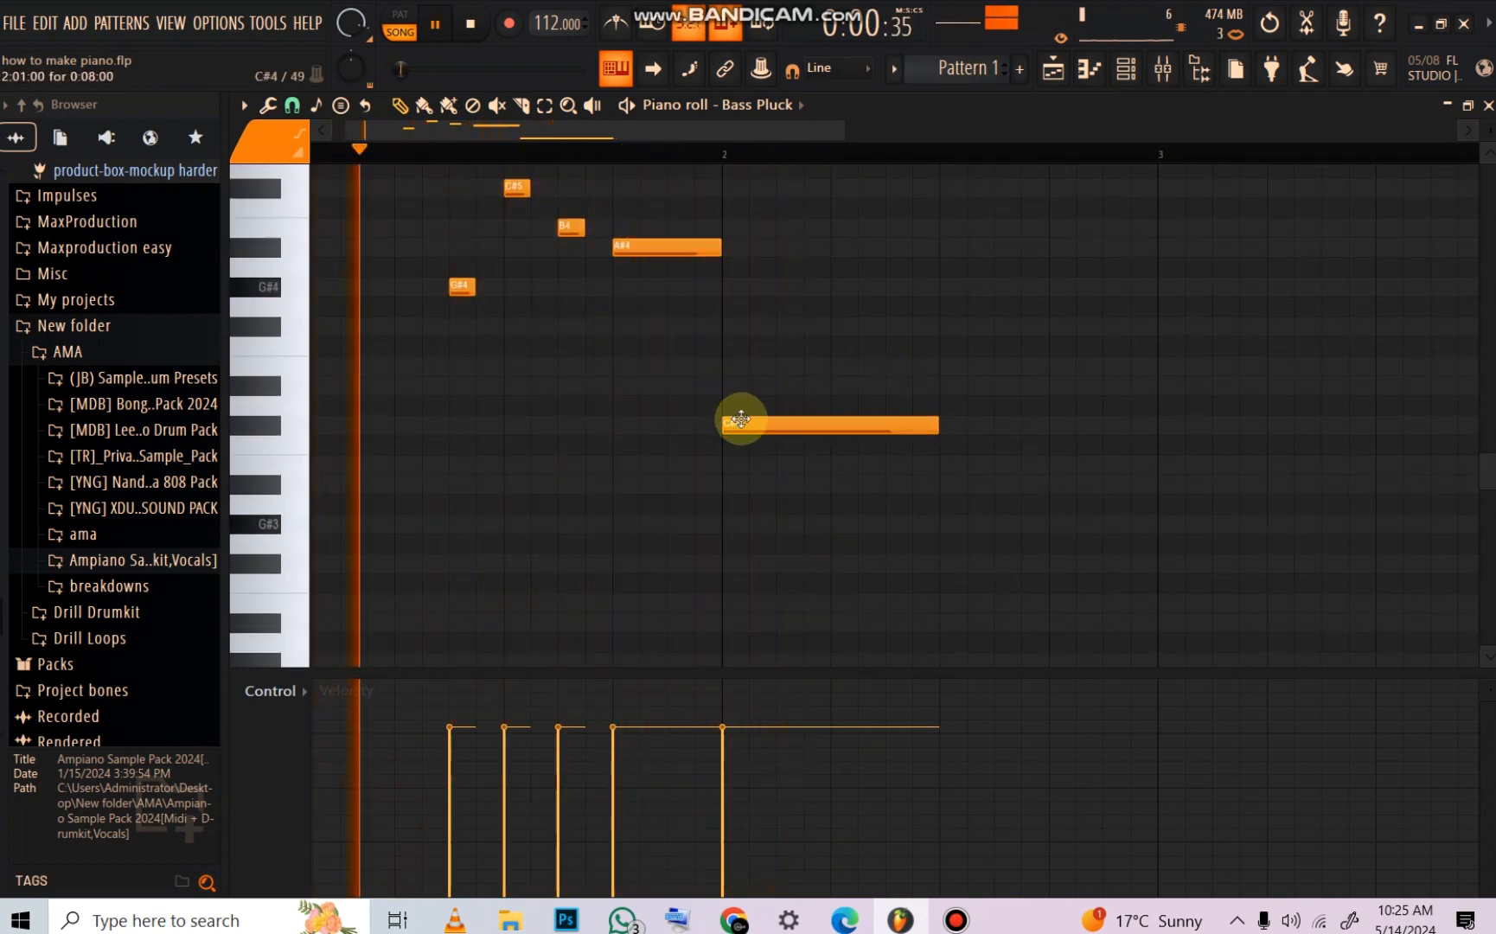
Step: Raise the bar 2 note to F#4 and shorten it to one beat while auditioning the melody
left_click_drag(741, 419, 731, 384)
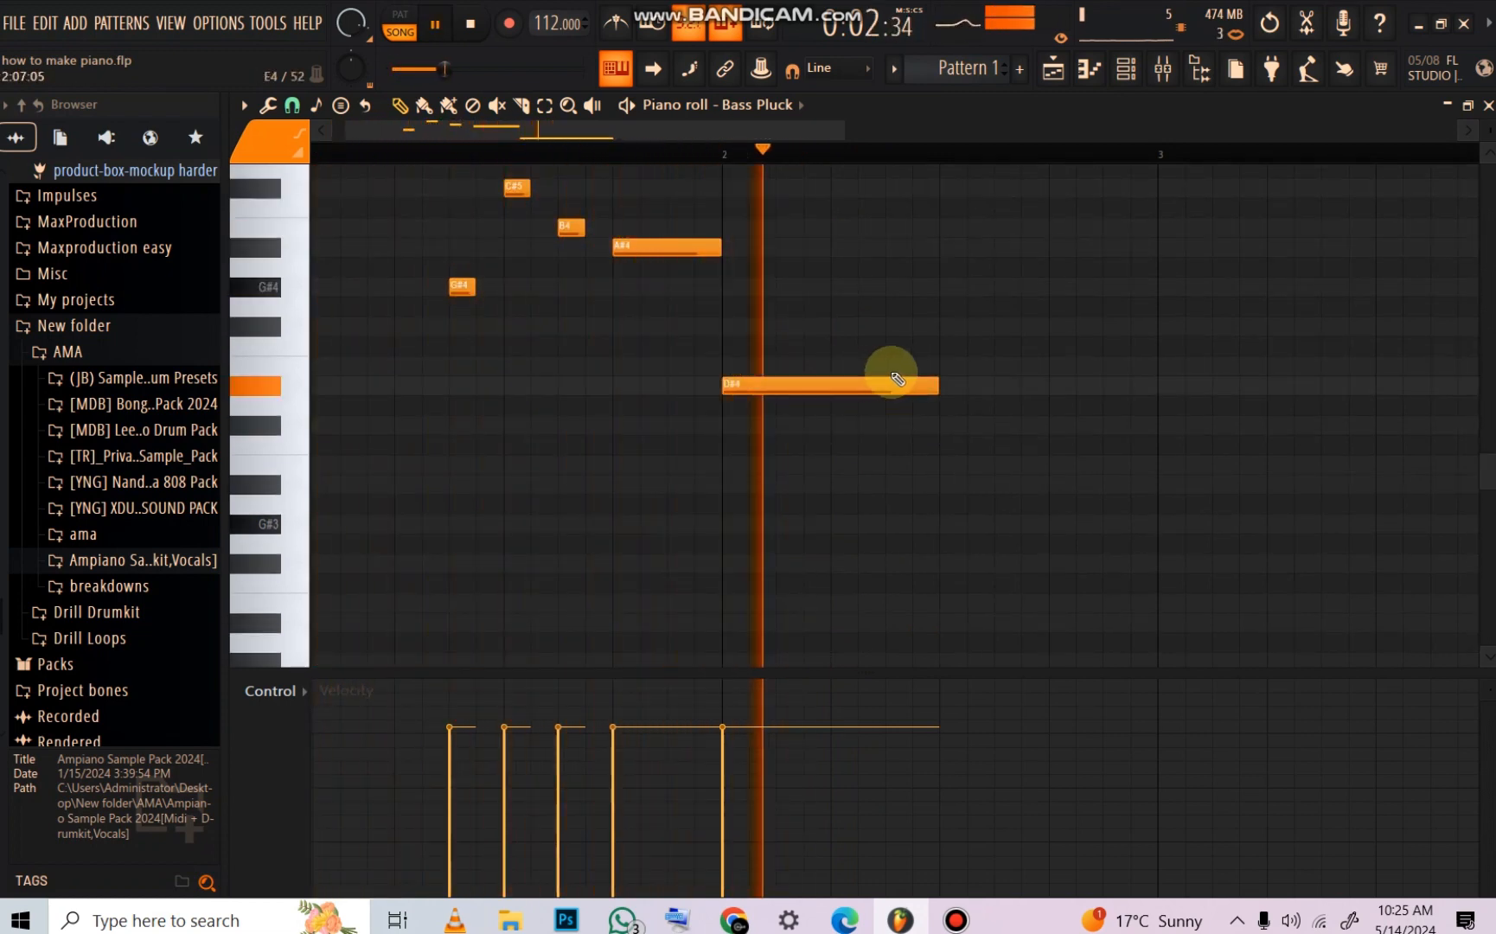
key("space")
key("space")
left_click_drag(825, 387, 826, 362)
left_click_drag(936, 373, 769, 322)
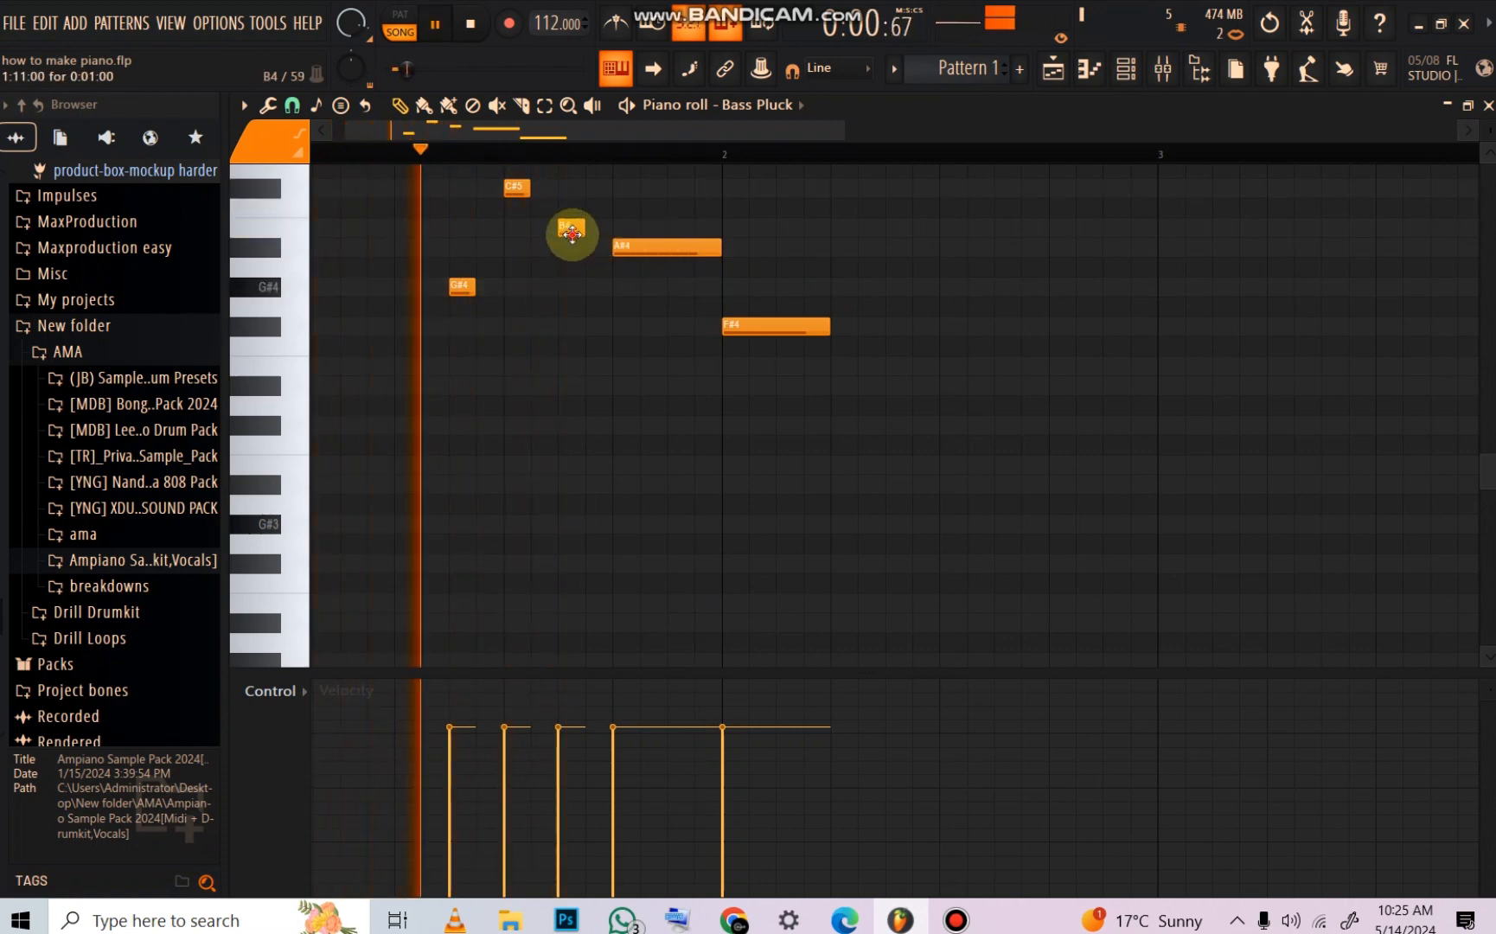
Step: Lower the last note of bar 1 to G#4 and the bar 2 note to C#4, and play the melody
mouse_move(571, 234)
left_mouse_down()
mouse_move(574, 251)
mouse_move(570, 224)
left_mouse_up()
key("space")
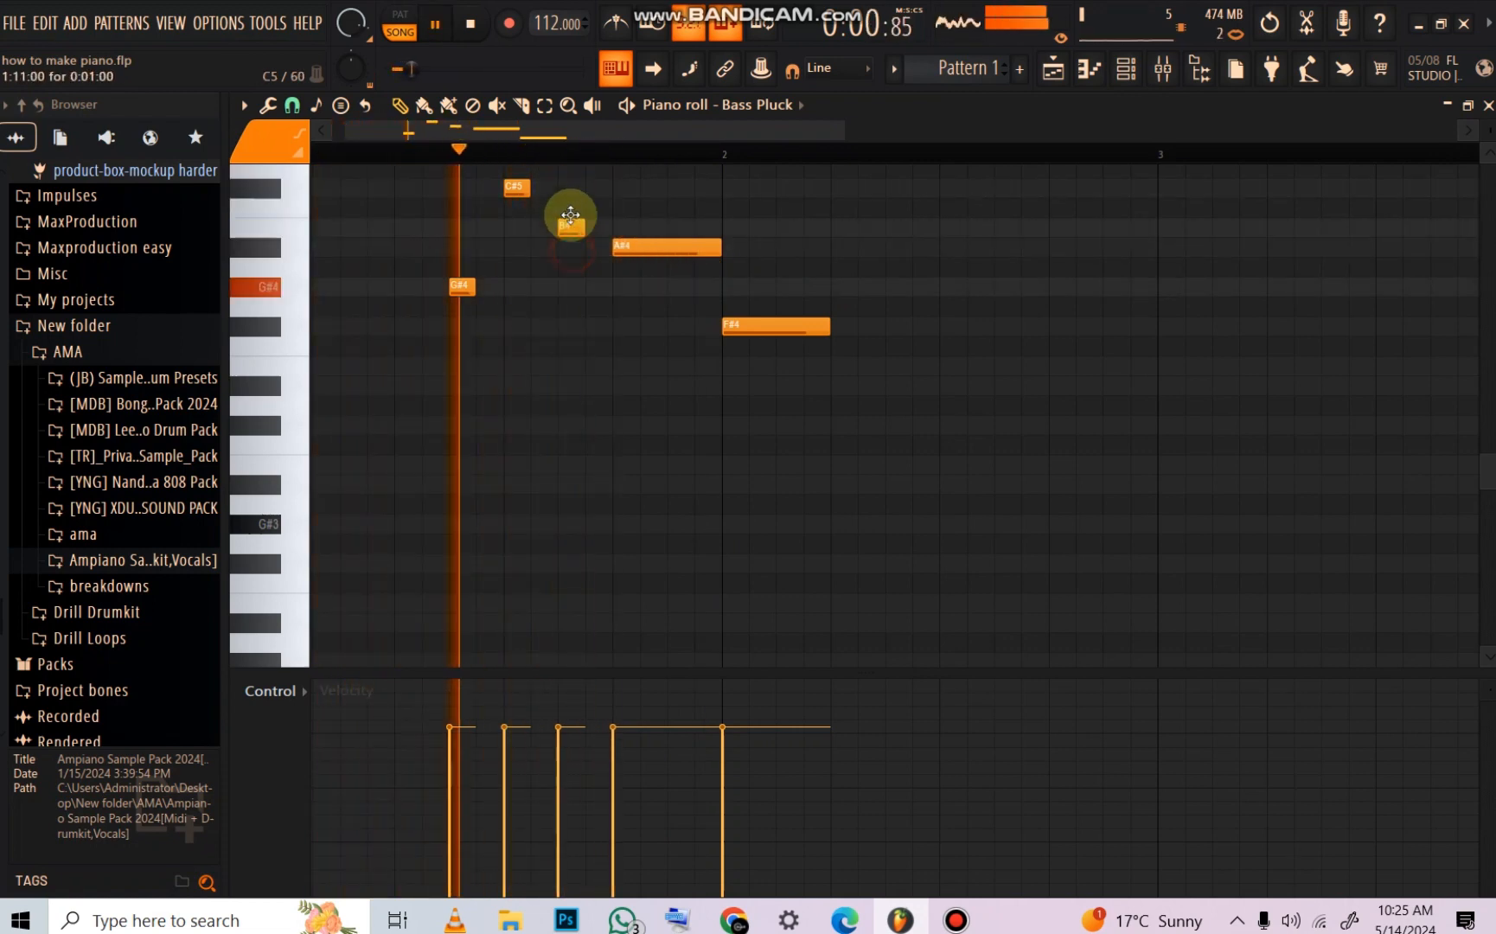
left_click_drag(654, 244, 634, 286)
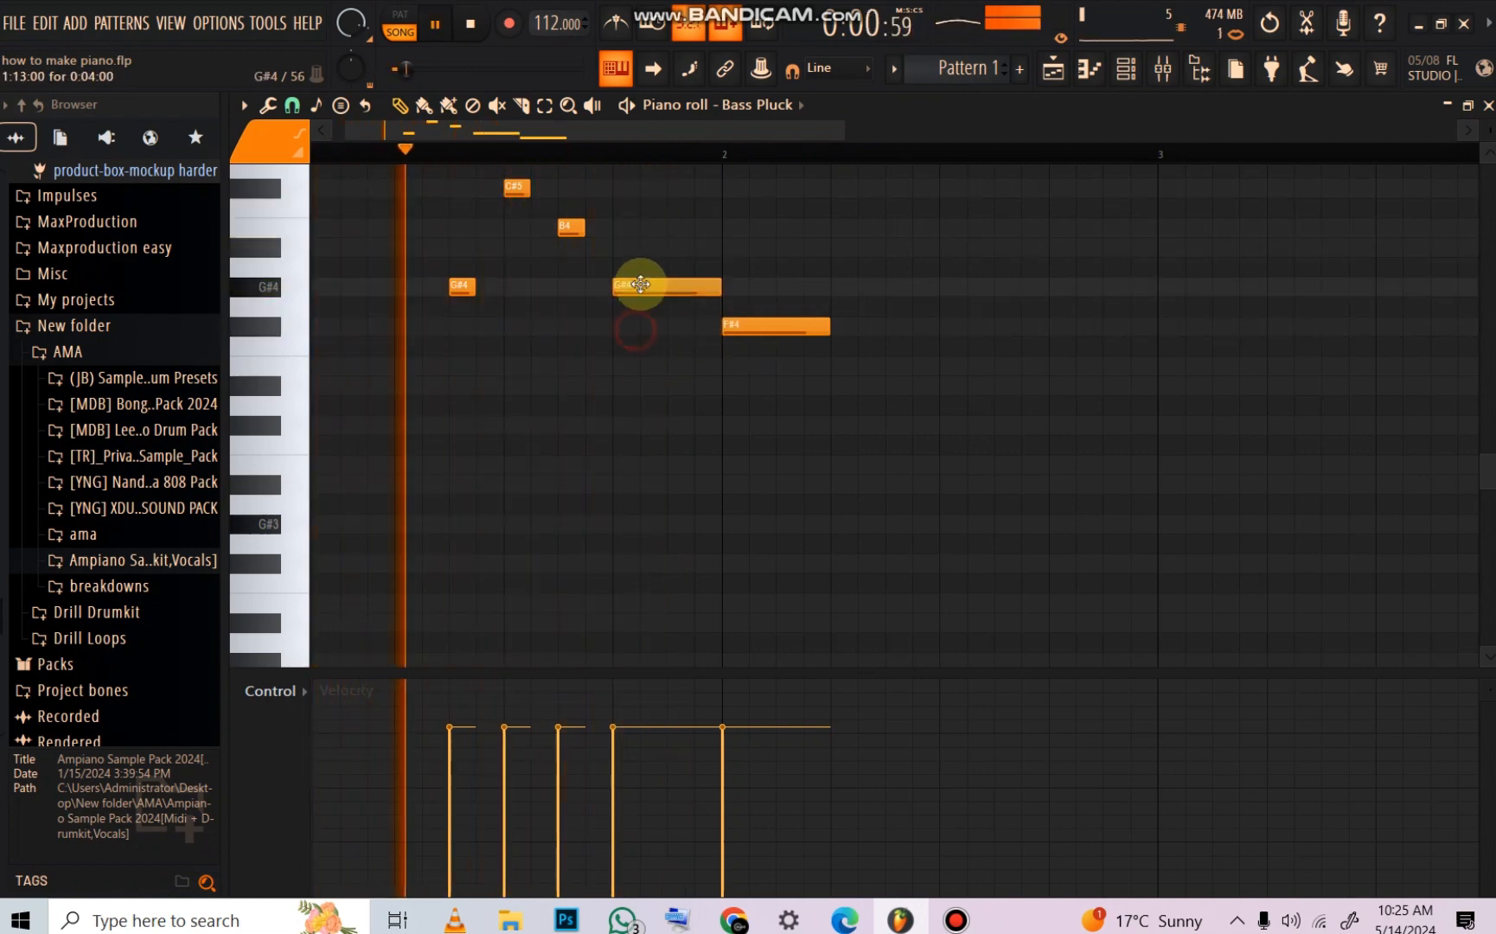
left_click_drag(754, 324, 768, 427)
key("space")
Step: Add a one-beat F#4 note at step 7 of bar 2 and a one-beat E4 note at step 13
left_click(836, 384)
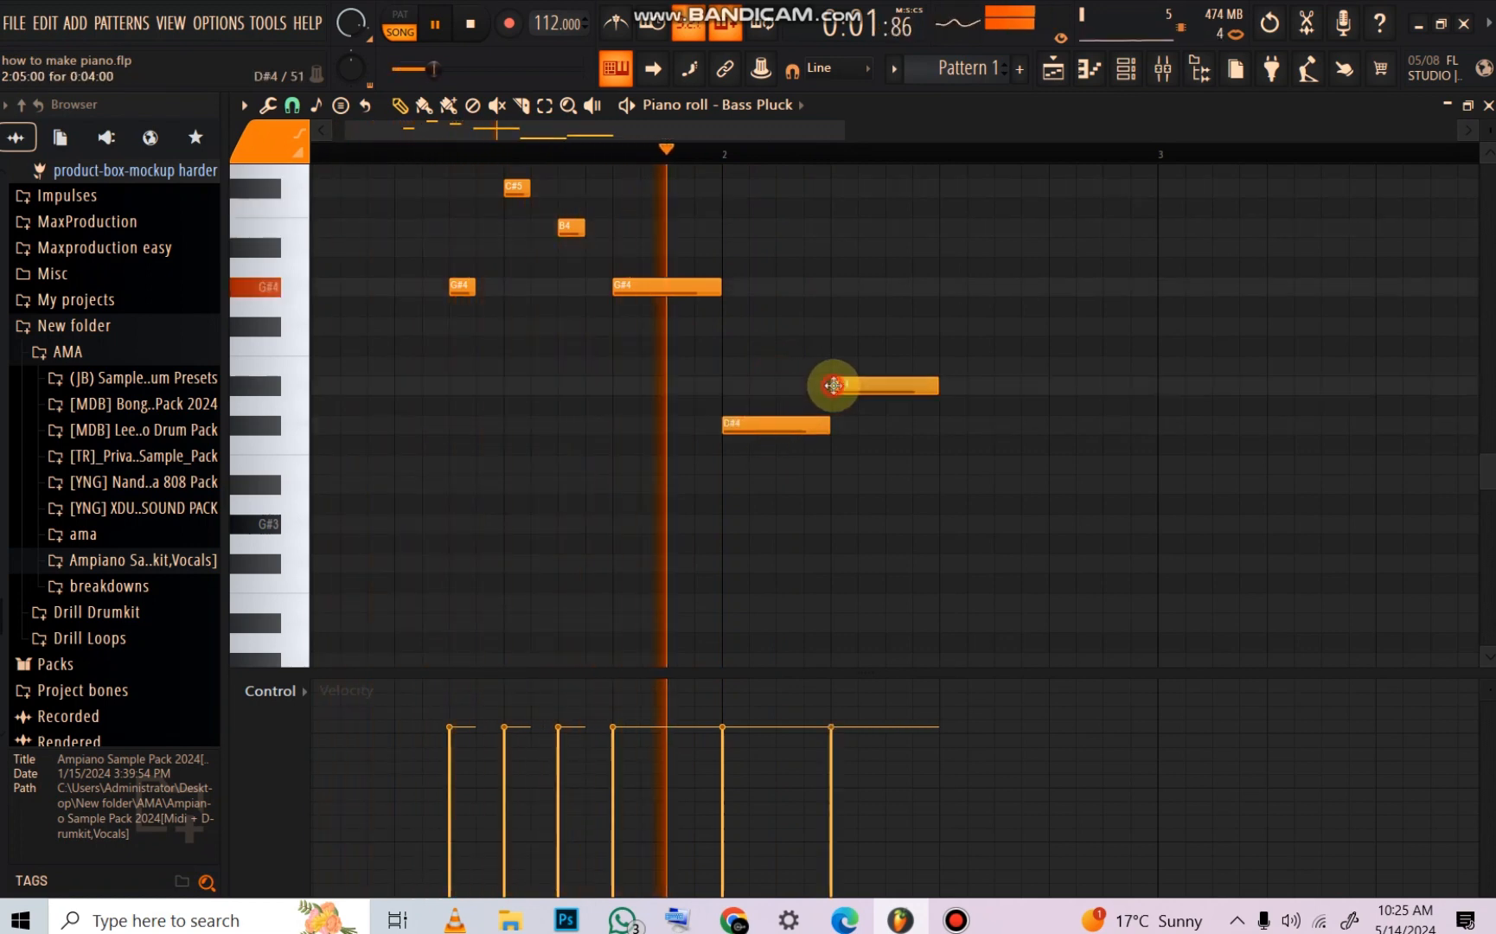
left_click_drag(874, 387, 915, 367)
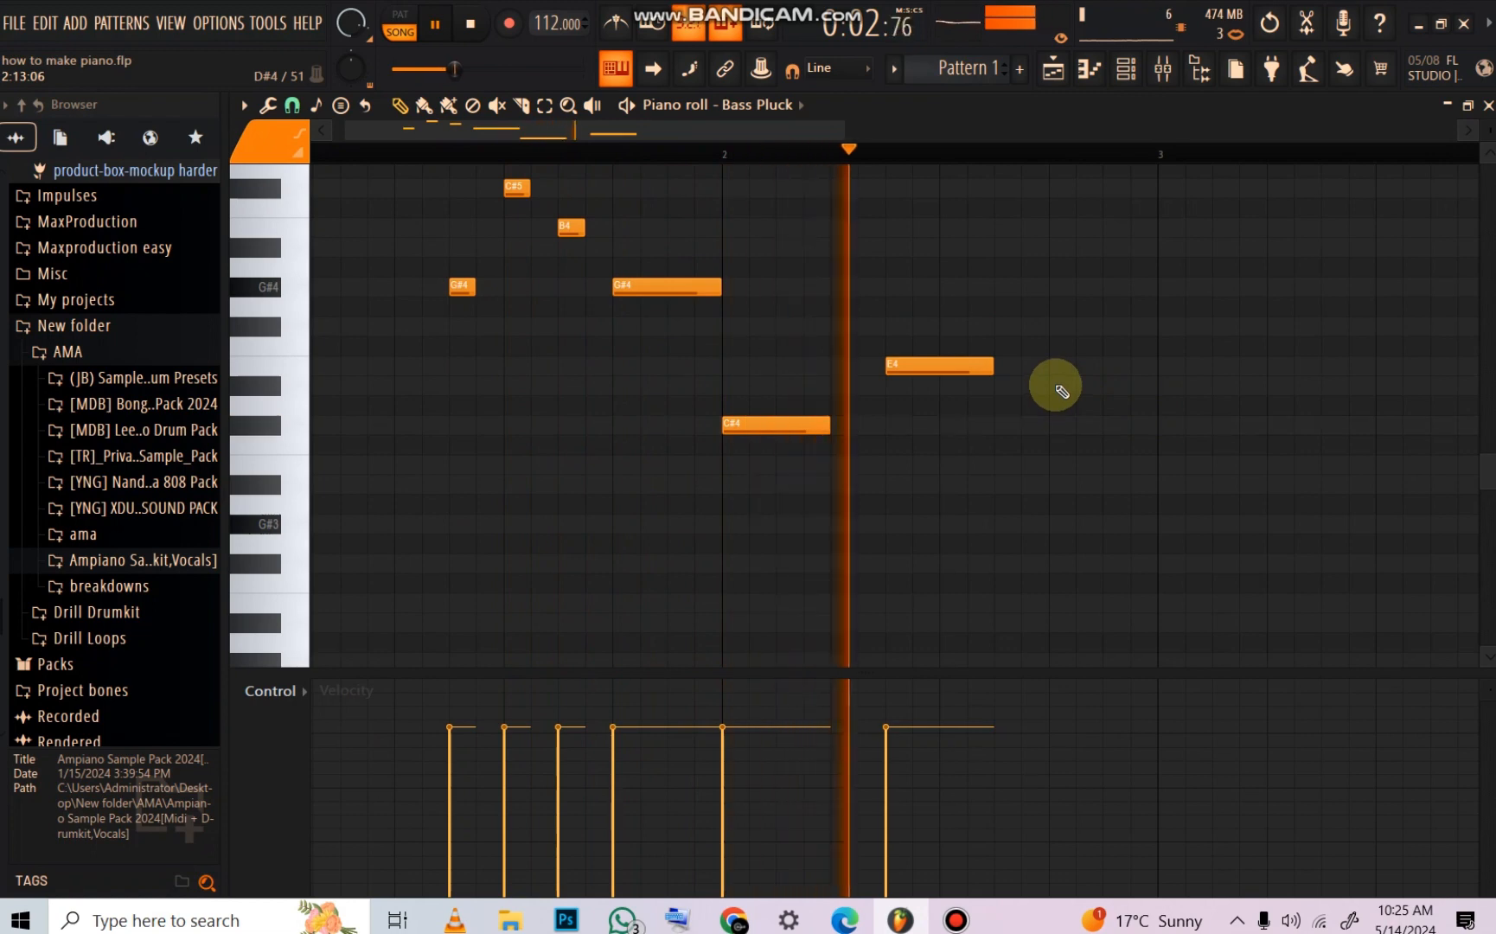
left_click_drag(972, 371, 972, 324)
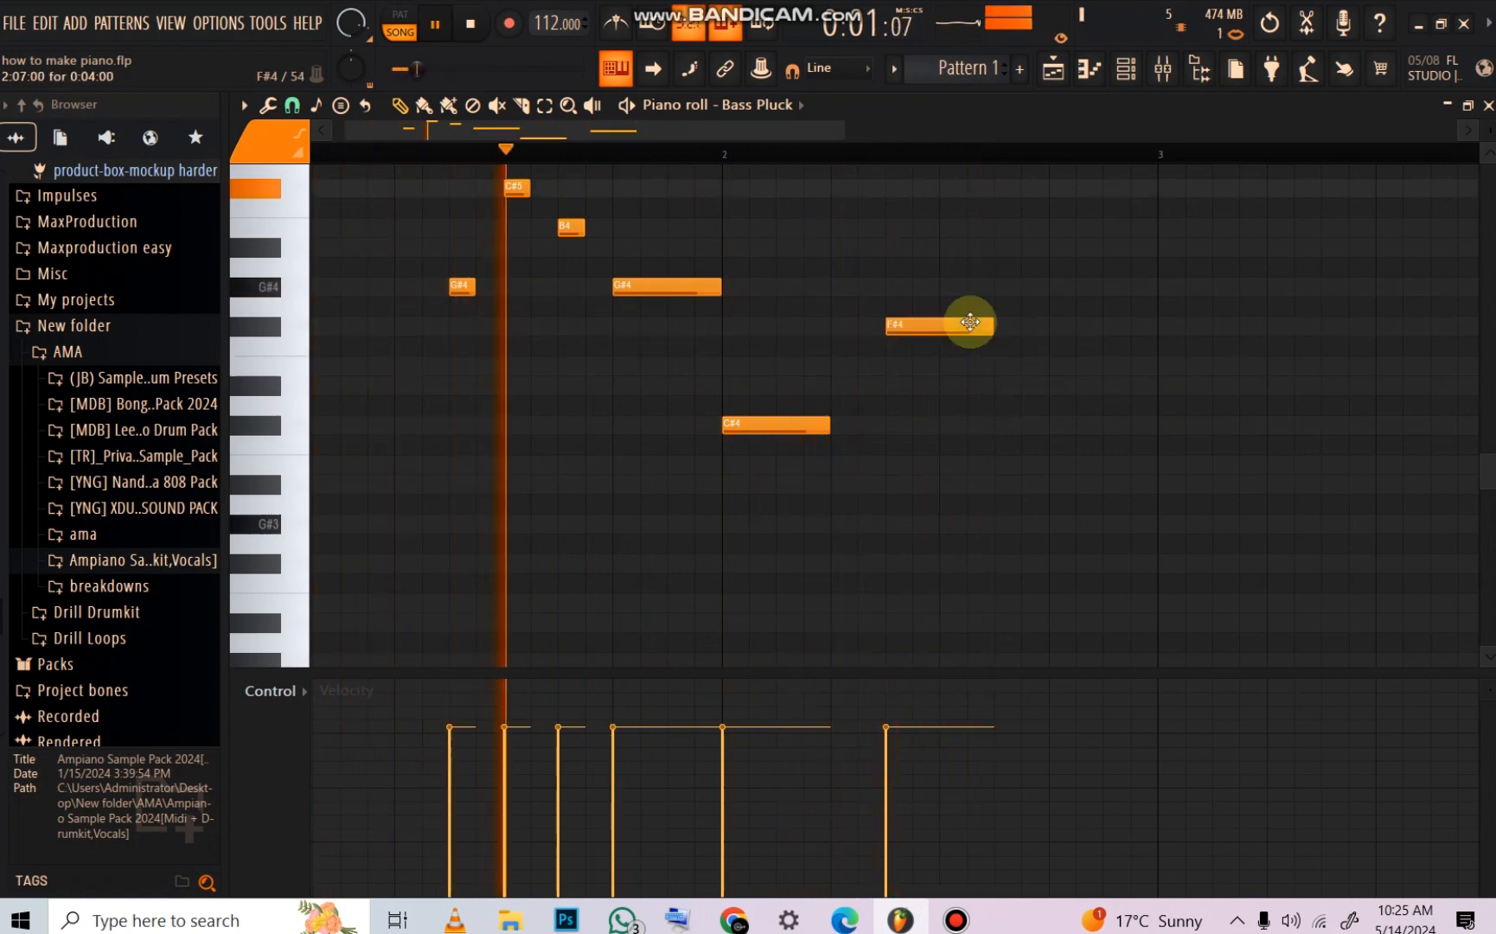
left_click(1050, 367)
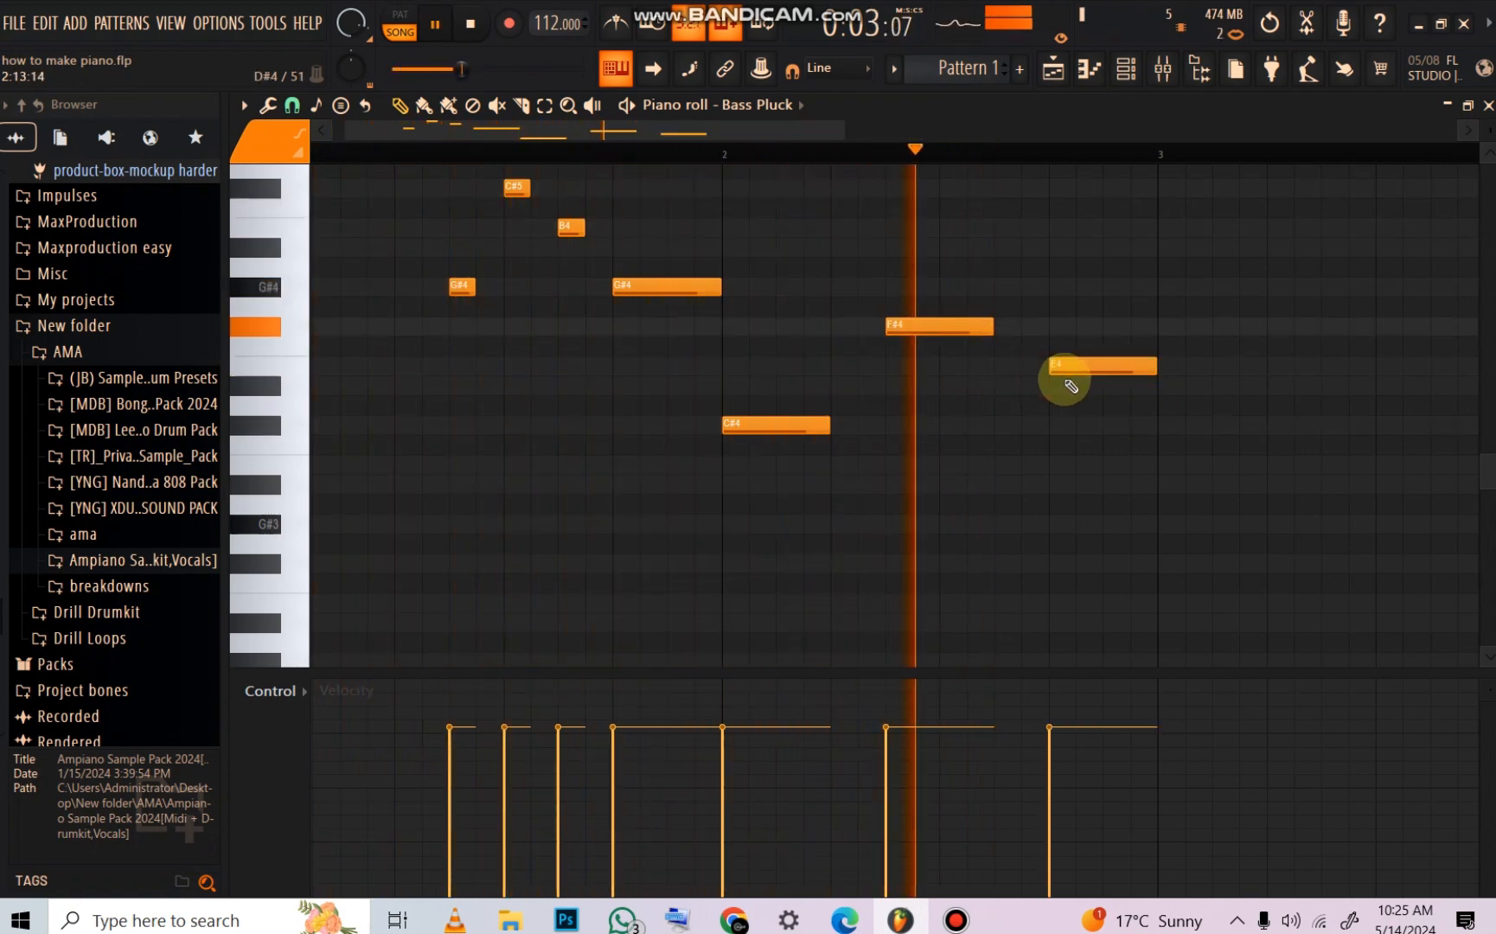
Step: Raise the last note of bar 2 to G#4, transpose the whole melody down one octave, and play it
left_click_drag(1073, 385, 1073, 389)
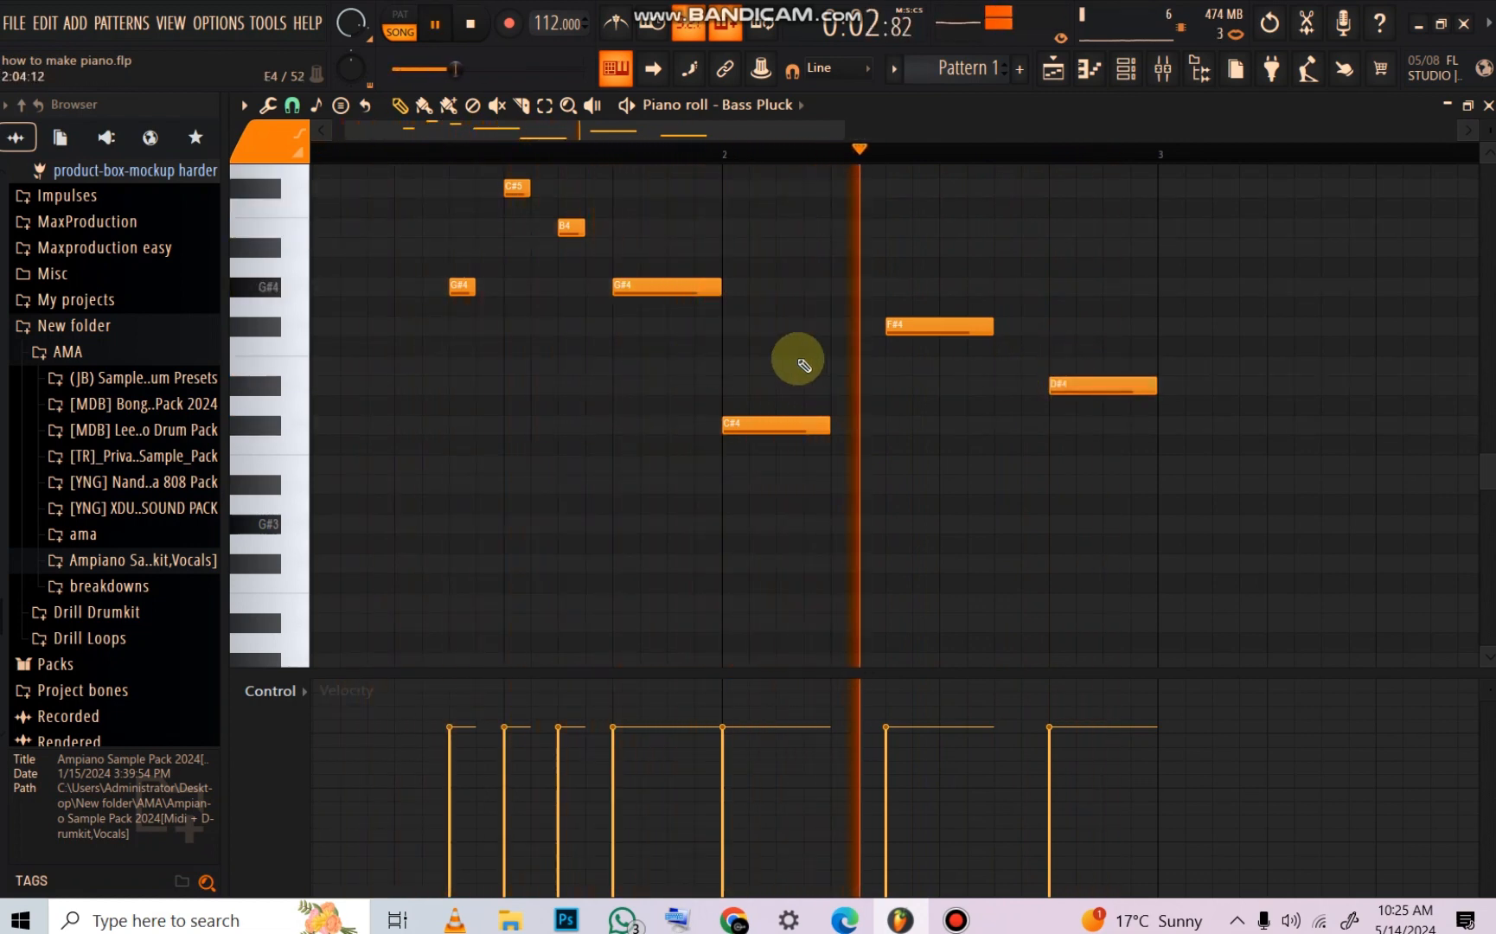
left_click_drag(1107, 383, 1112, 286)
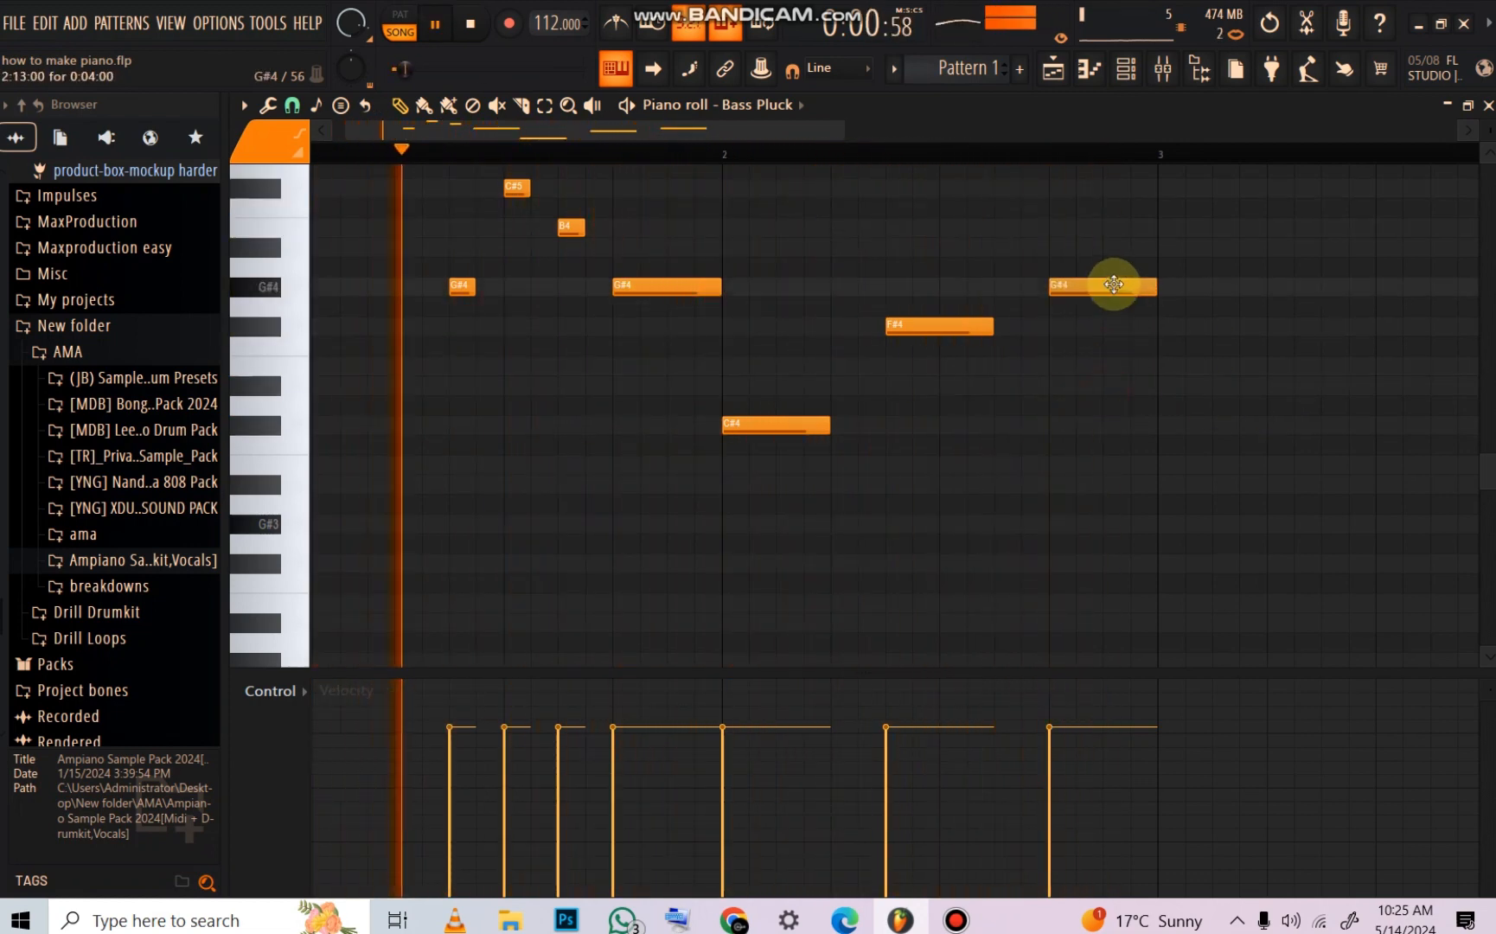
key("ctrl+Down")
scroll(1078, 348, "down", 3)
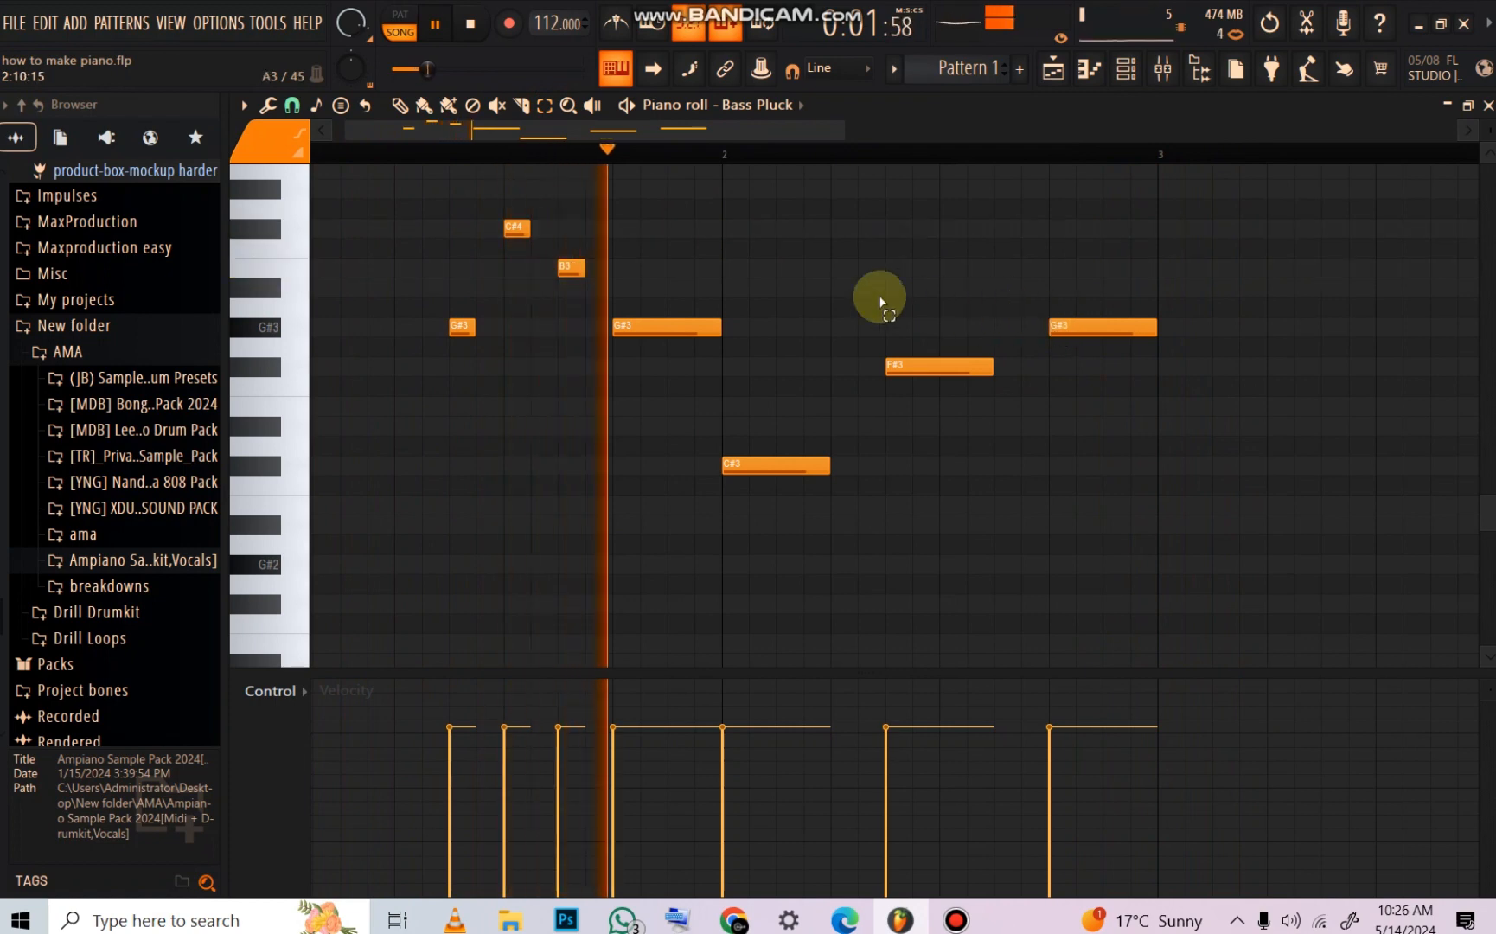
key("space")
key("space")
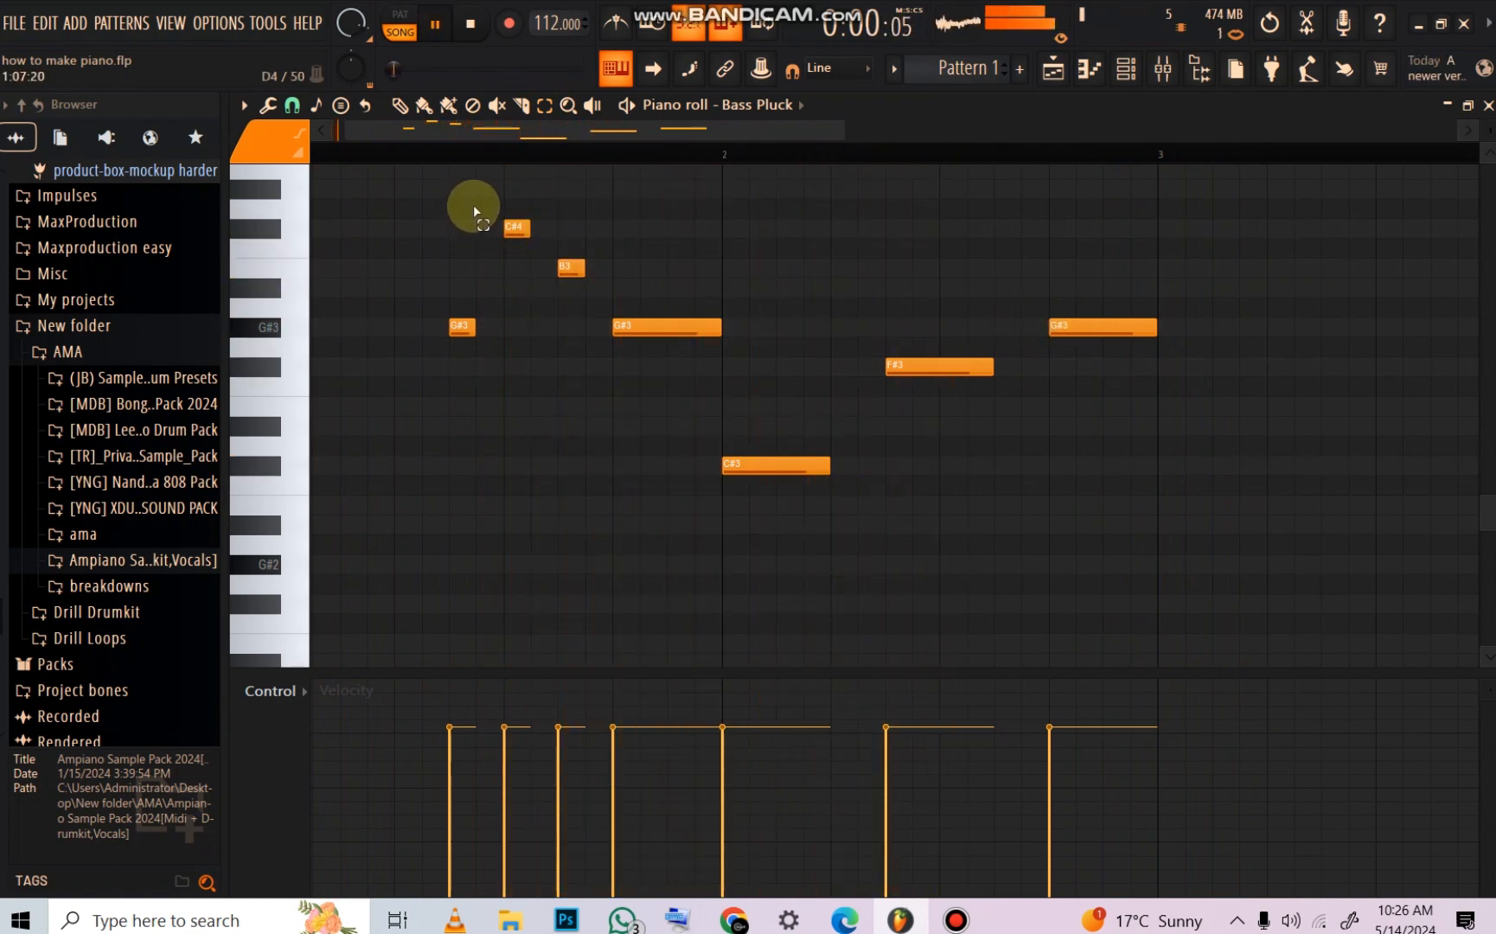
Step: Replace the C#4 note in bar 1 with a one-step A#3 note at step 10
left_click_drag(504, 207, 555, 278)
key("space")
key("space")
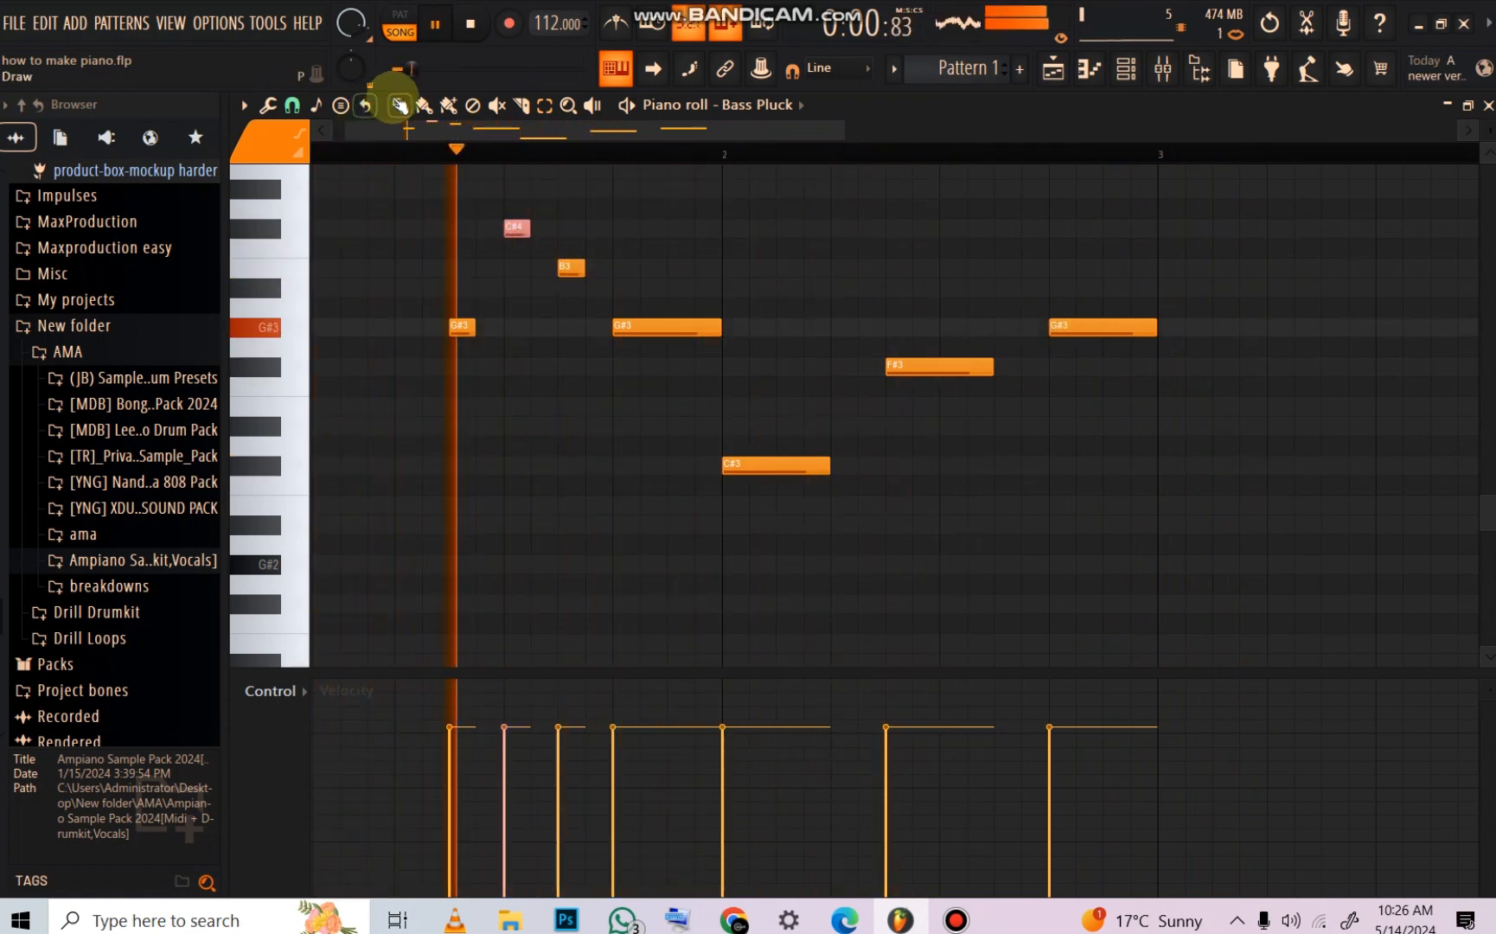
right_click(517, 227)
left_click(543, 287)
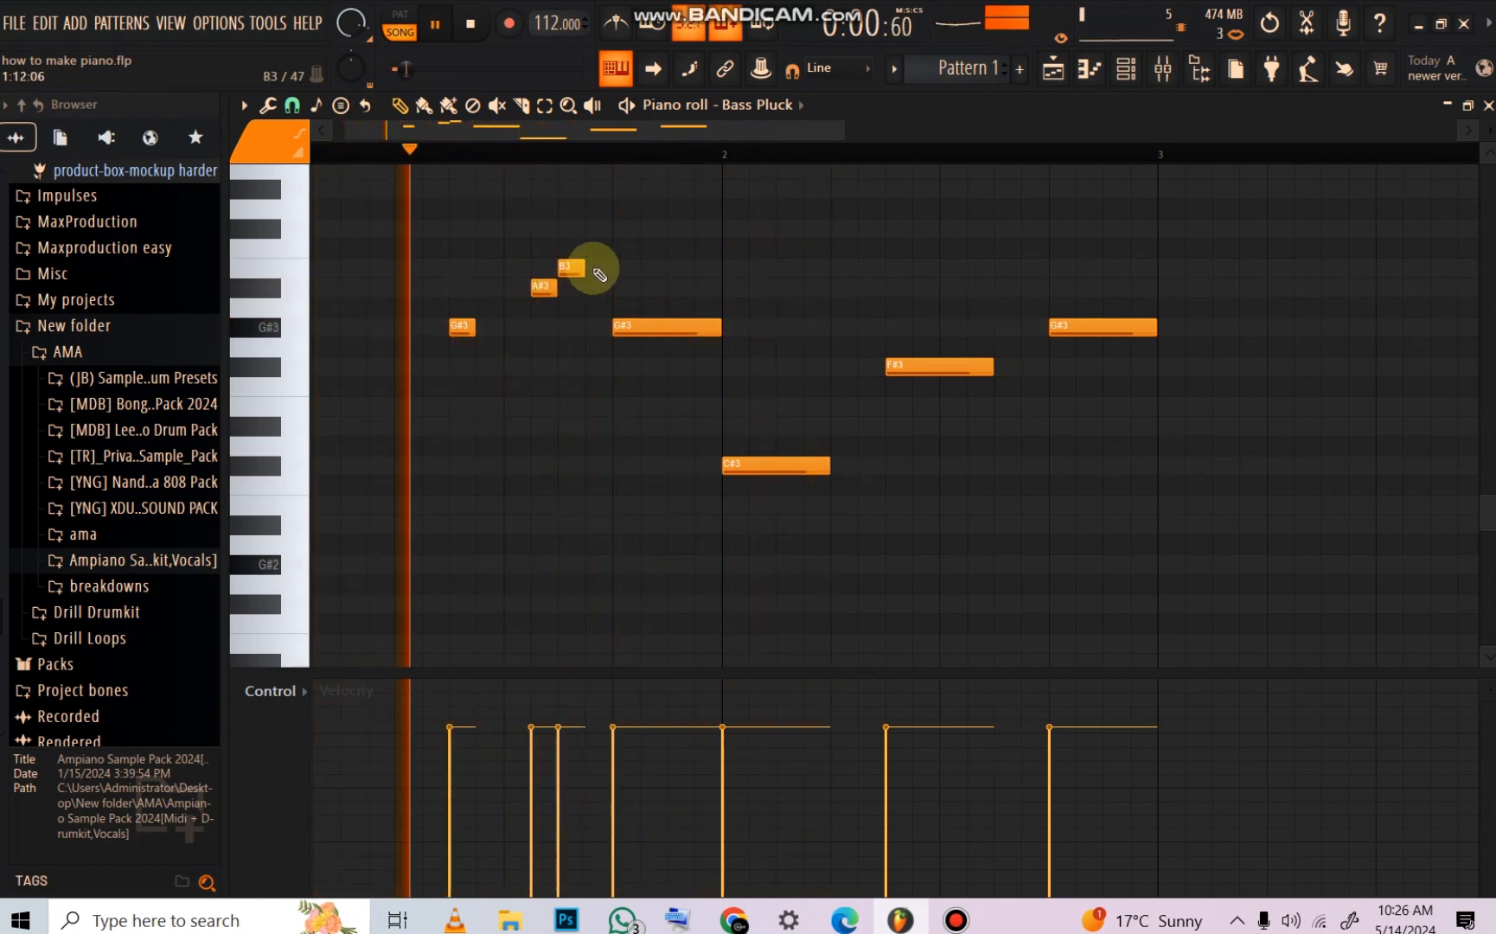
Step: Lengthen bar 1's B3 note to two steps and its first G#3 to three, and close the remaining gaps with the articulator
left_click_drag(585, 267, 612, 267)
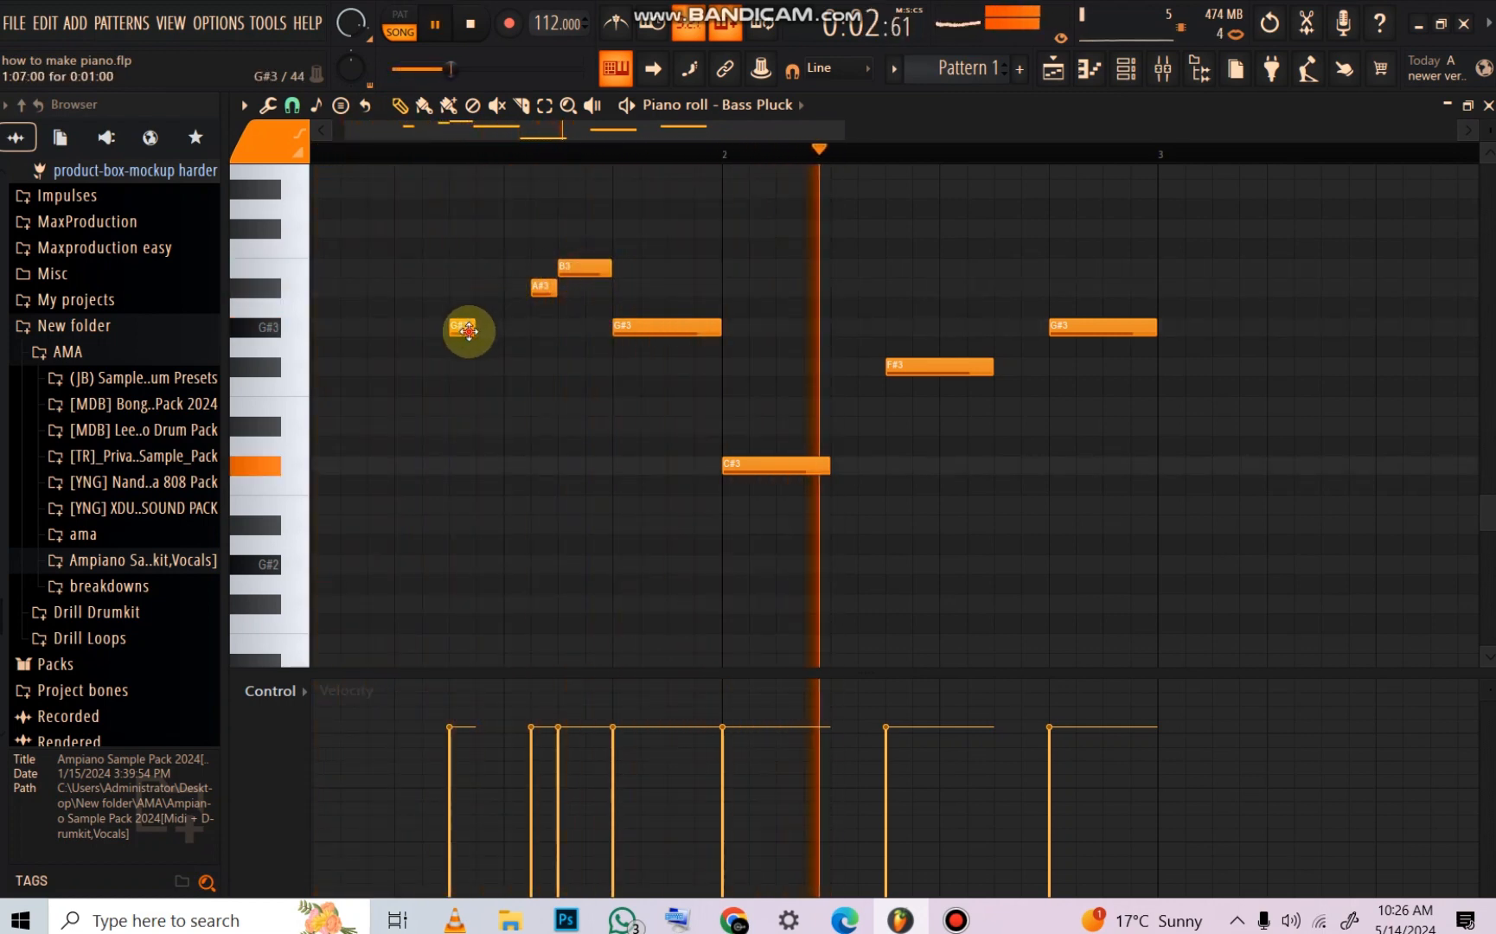
left_click_drag(473, 327, 531, 327)
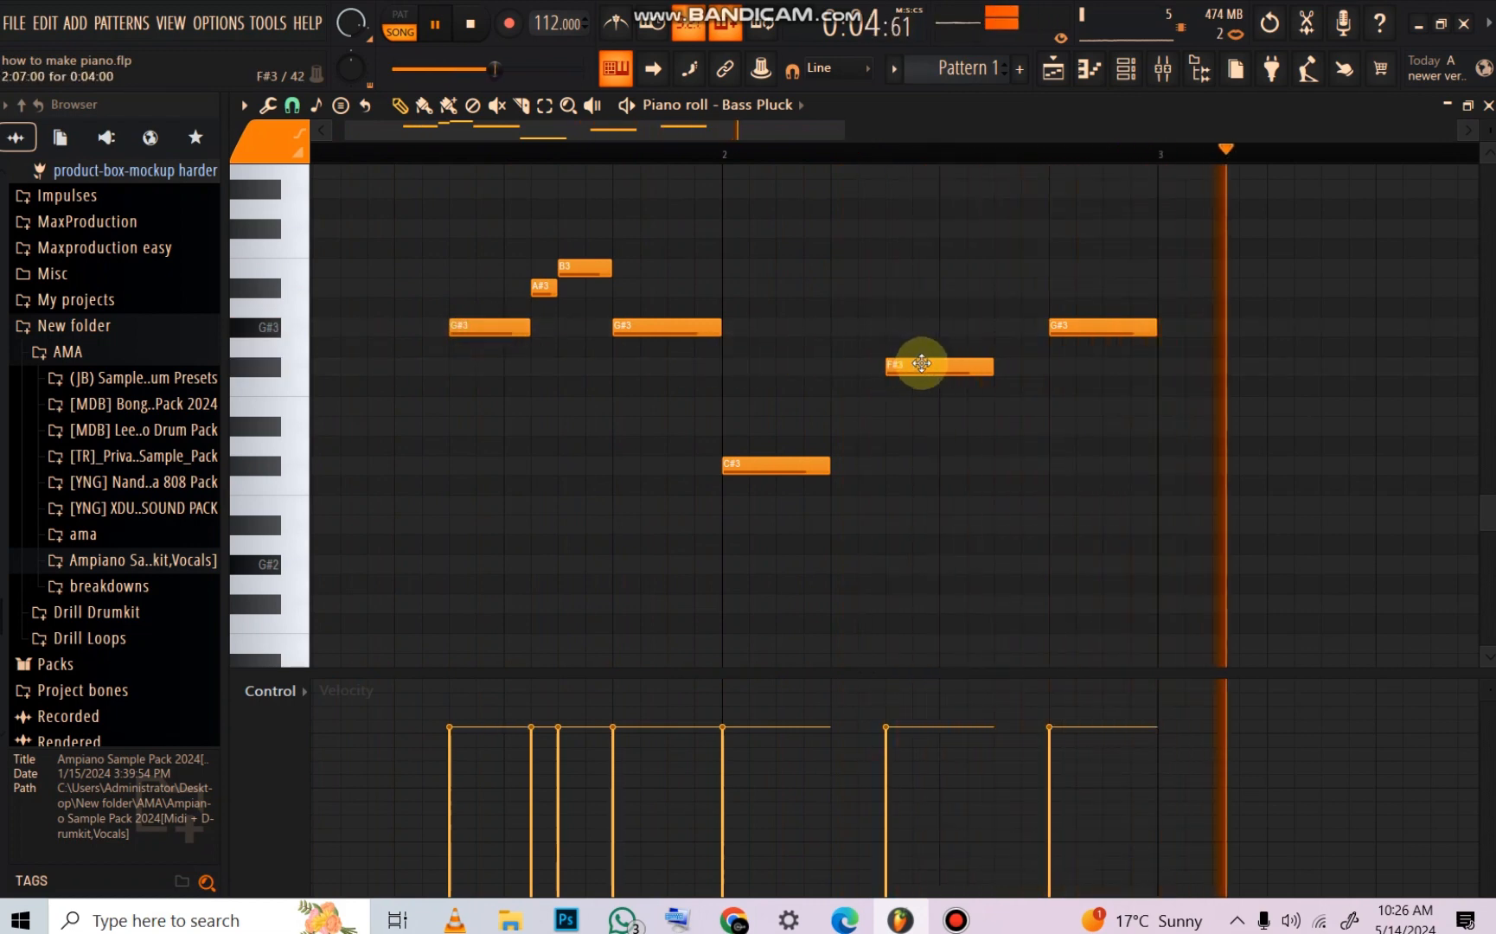
key("alt+l")
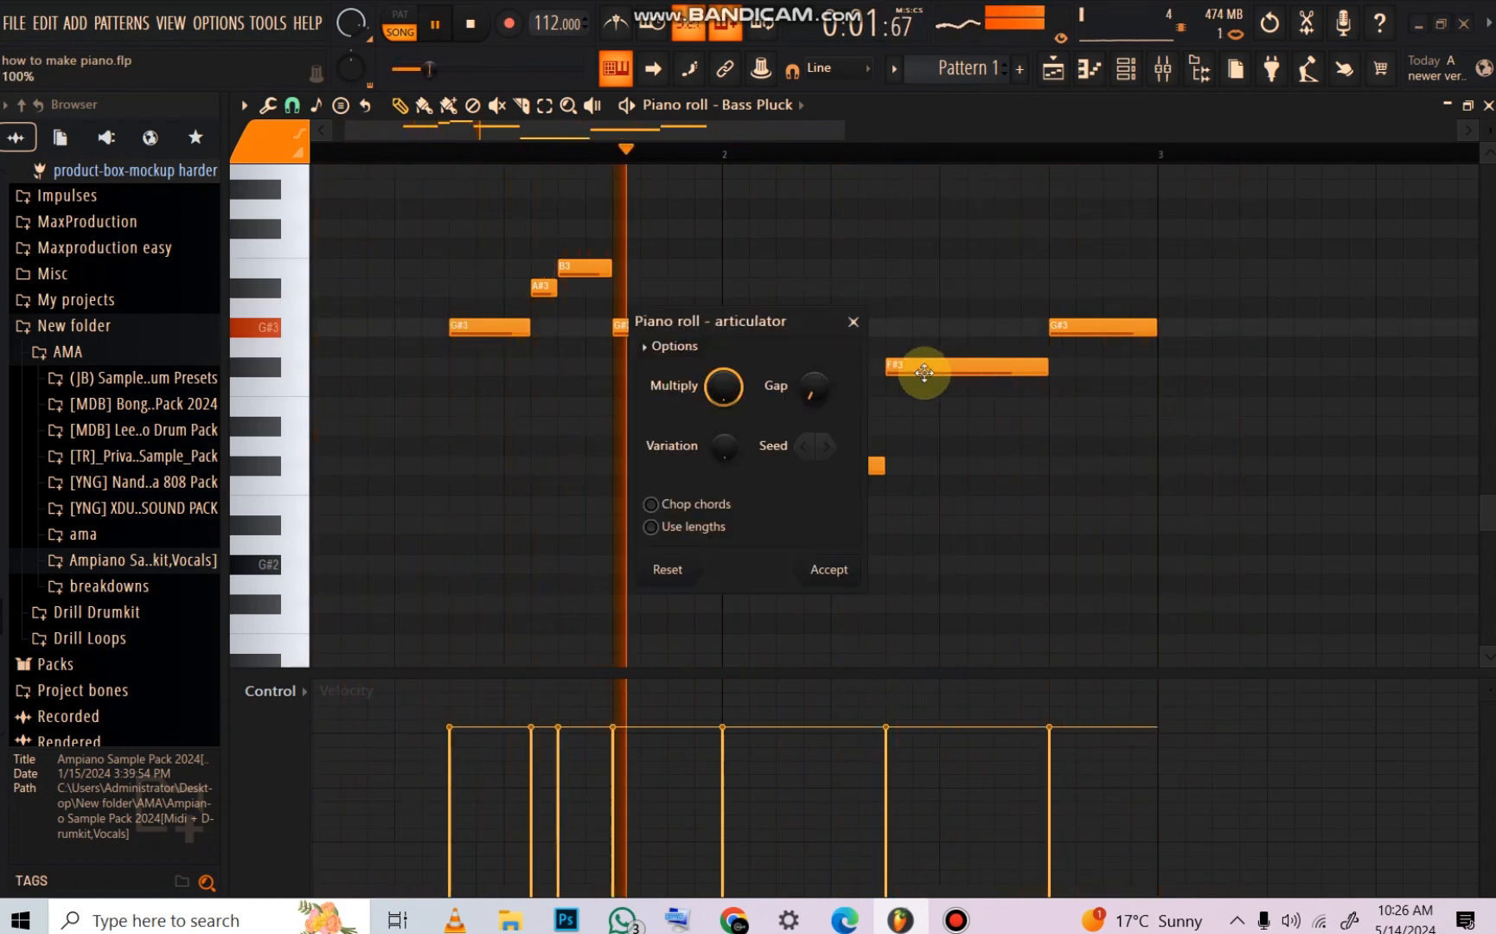
key("Return")
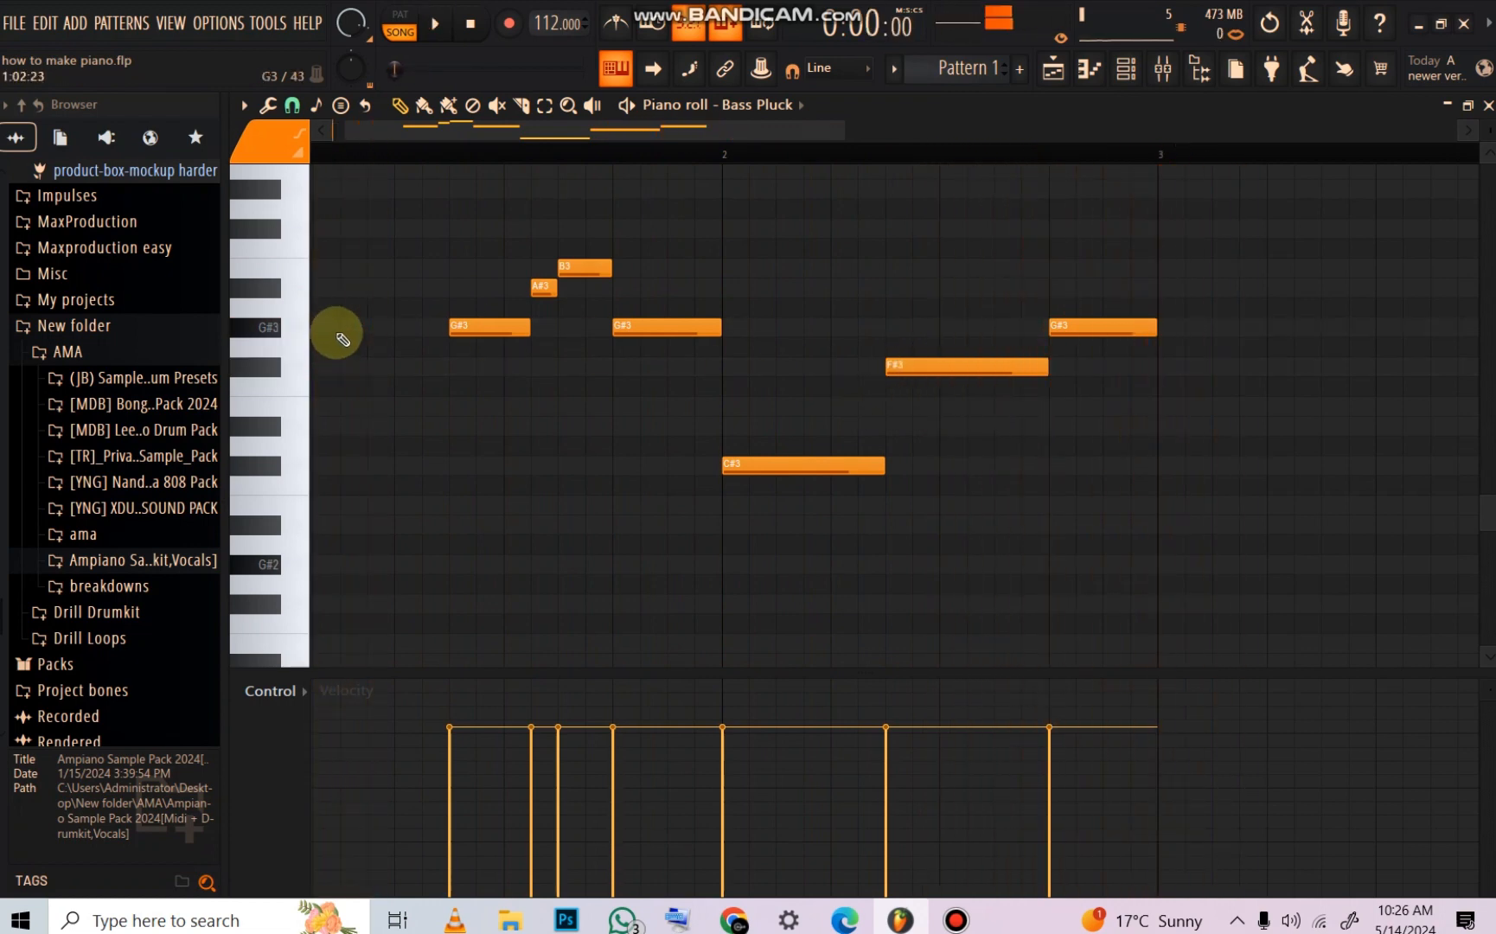
Step: Add a six-step G#3 note at the start of bar 1 and duplicate the two-bar melody into bars 3 and 4
left_click(342, 339)
key("space")
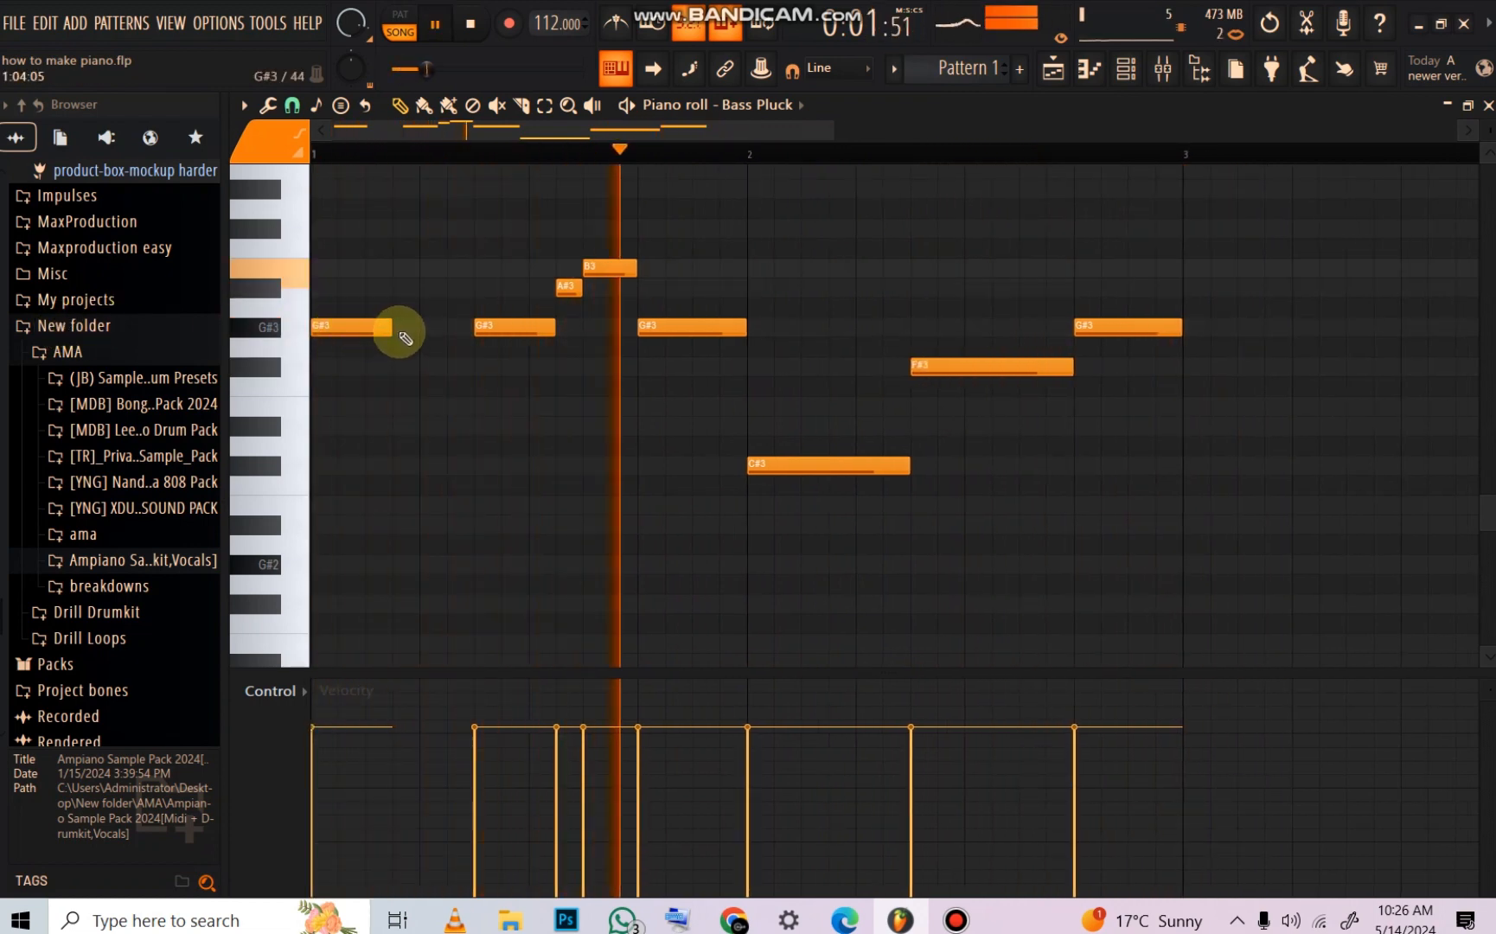
left_click_drag(389, 336, 477, 342)
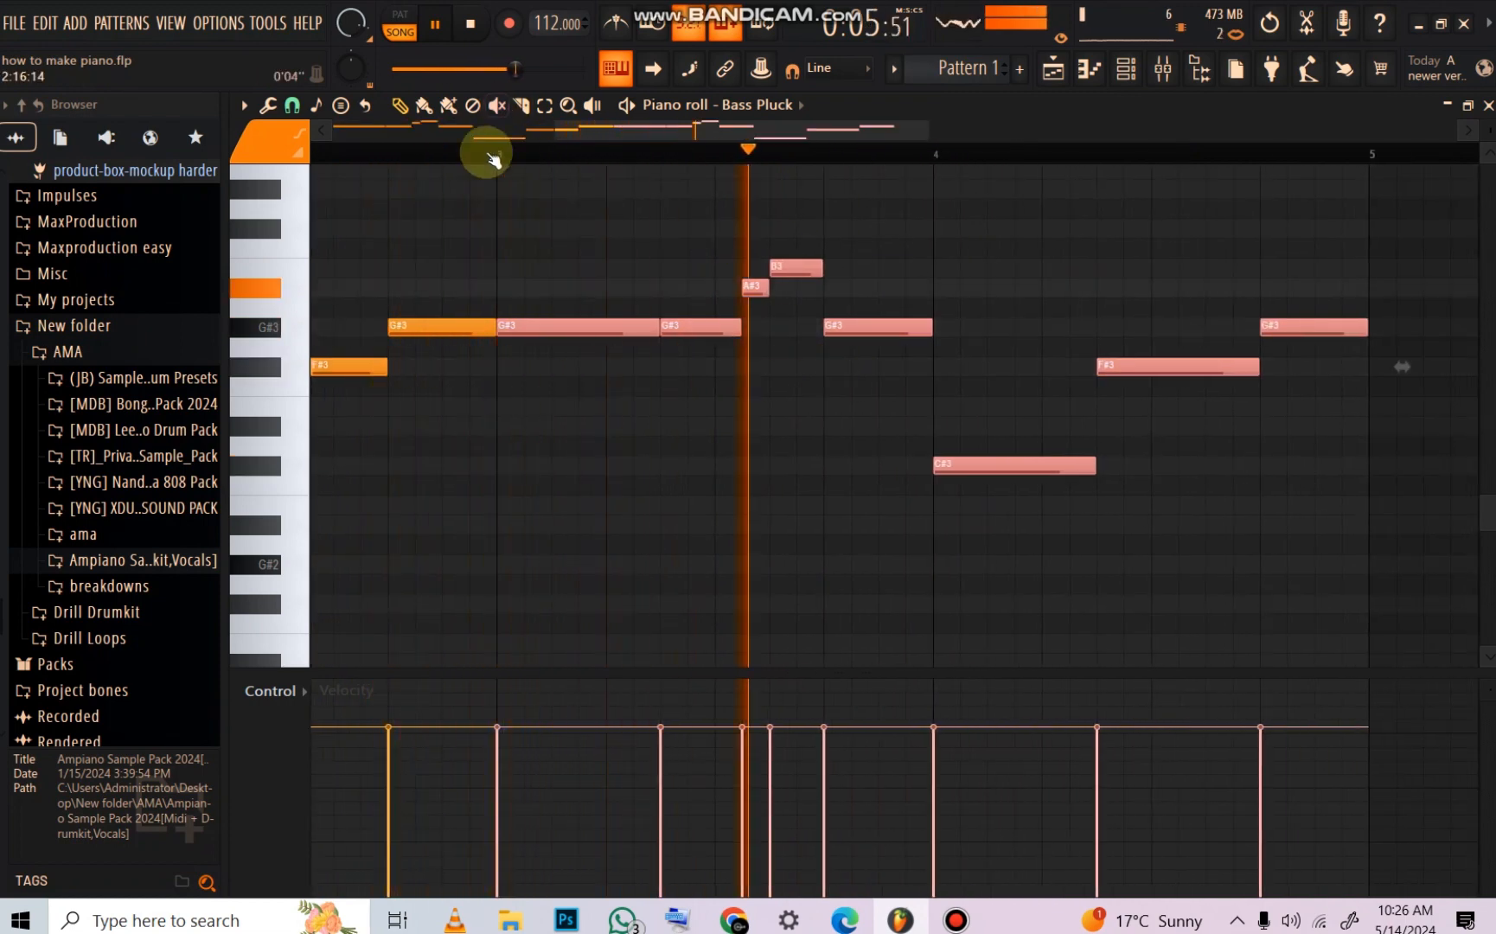
scroll(488, 157, "down", 3)
Step: Stop playback, deselect the duplicated notes, and raise the velocity of every Bass Pluck note to 100%
key("space")
left_click_drag(867, 697, 686, 697)
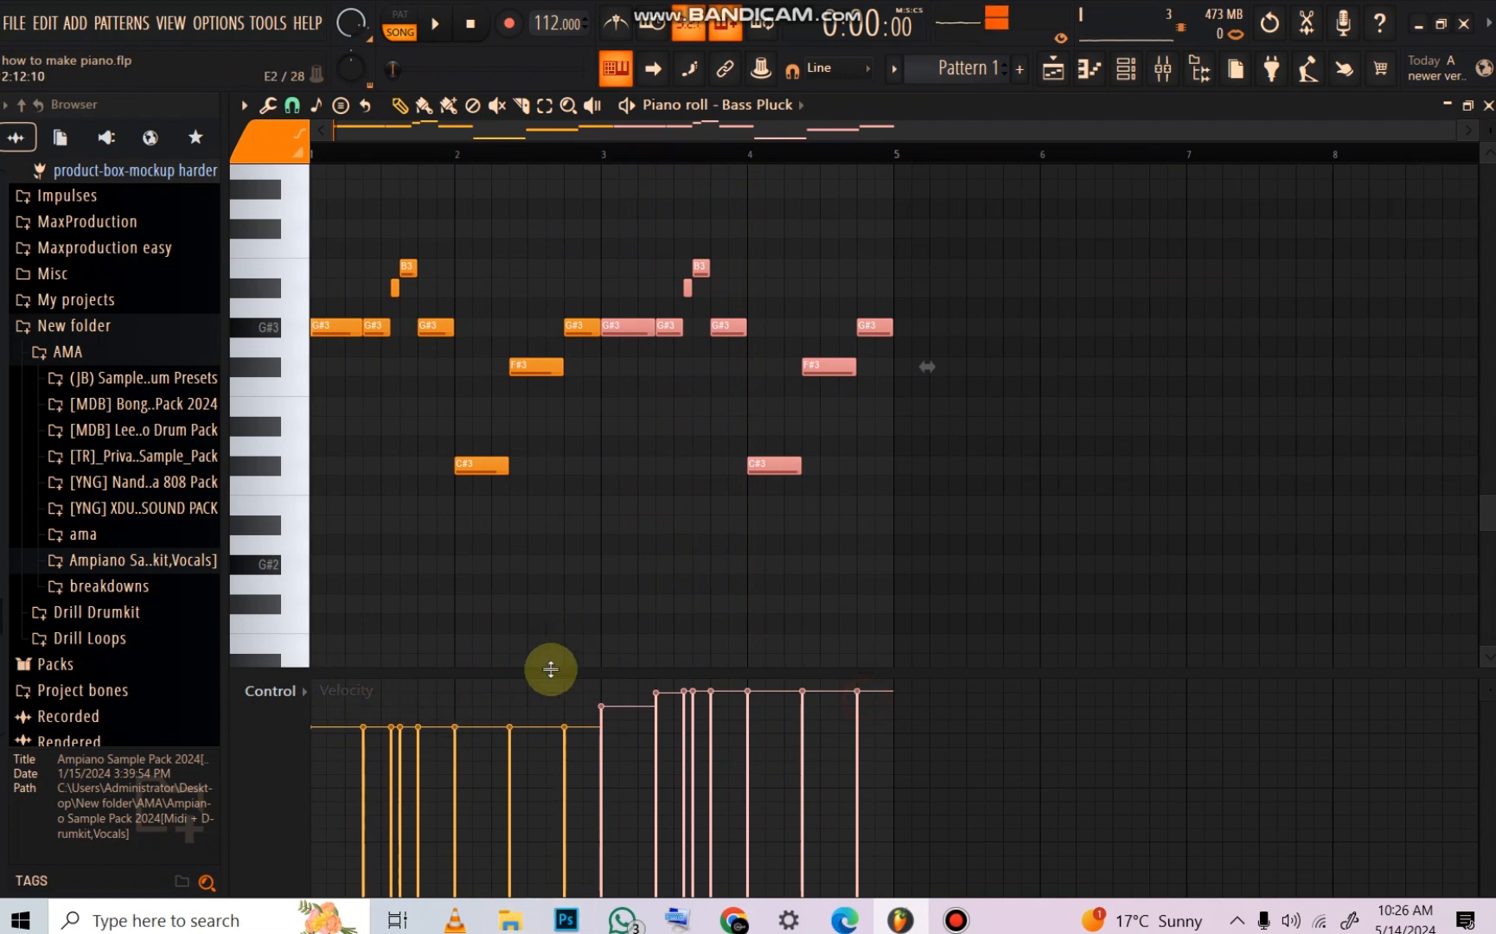
left_click(566, 600)
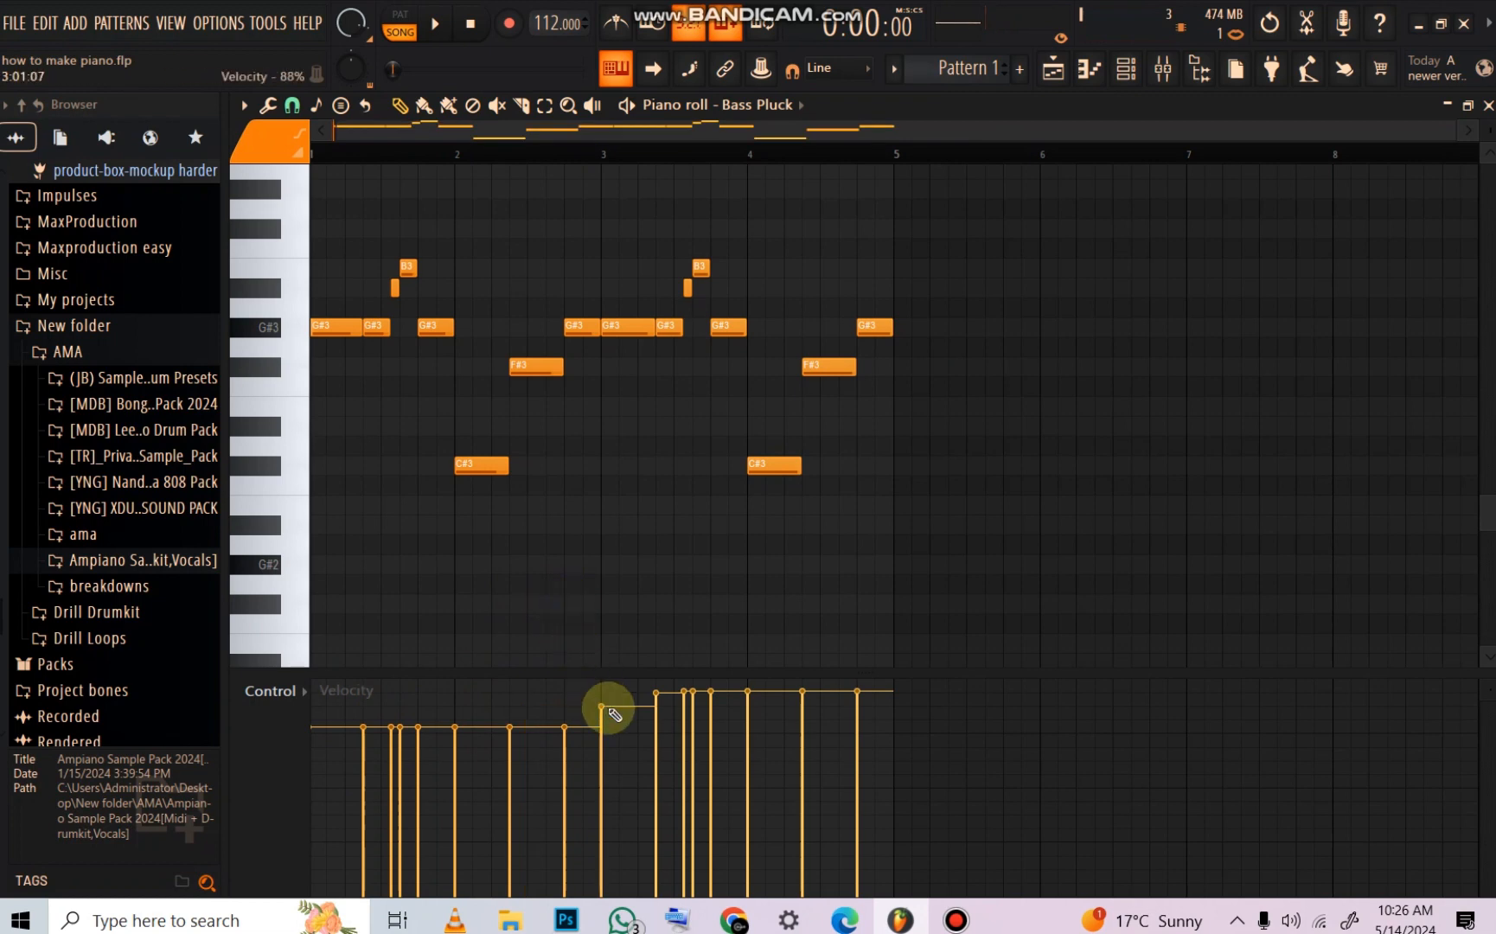
left_click_drag(614, 713, 136, 691)
key("space")
left_click_drag(830, 695, 311, 669)
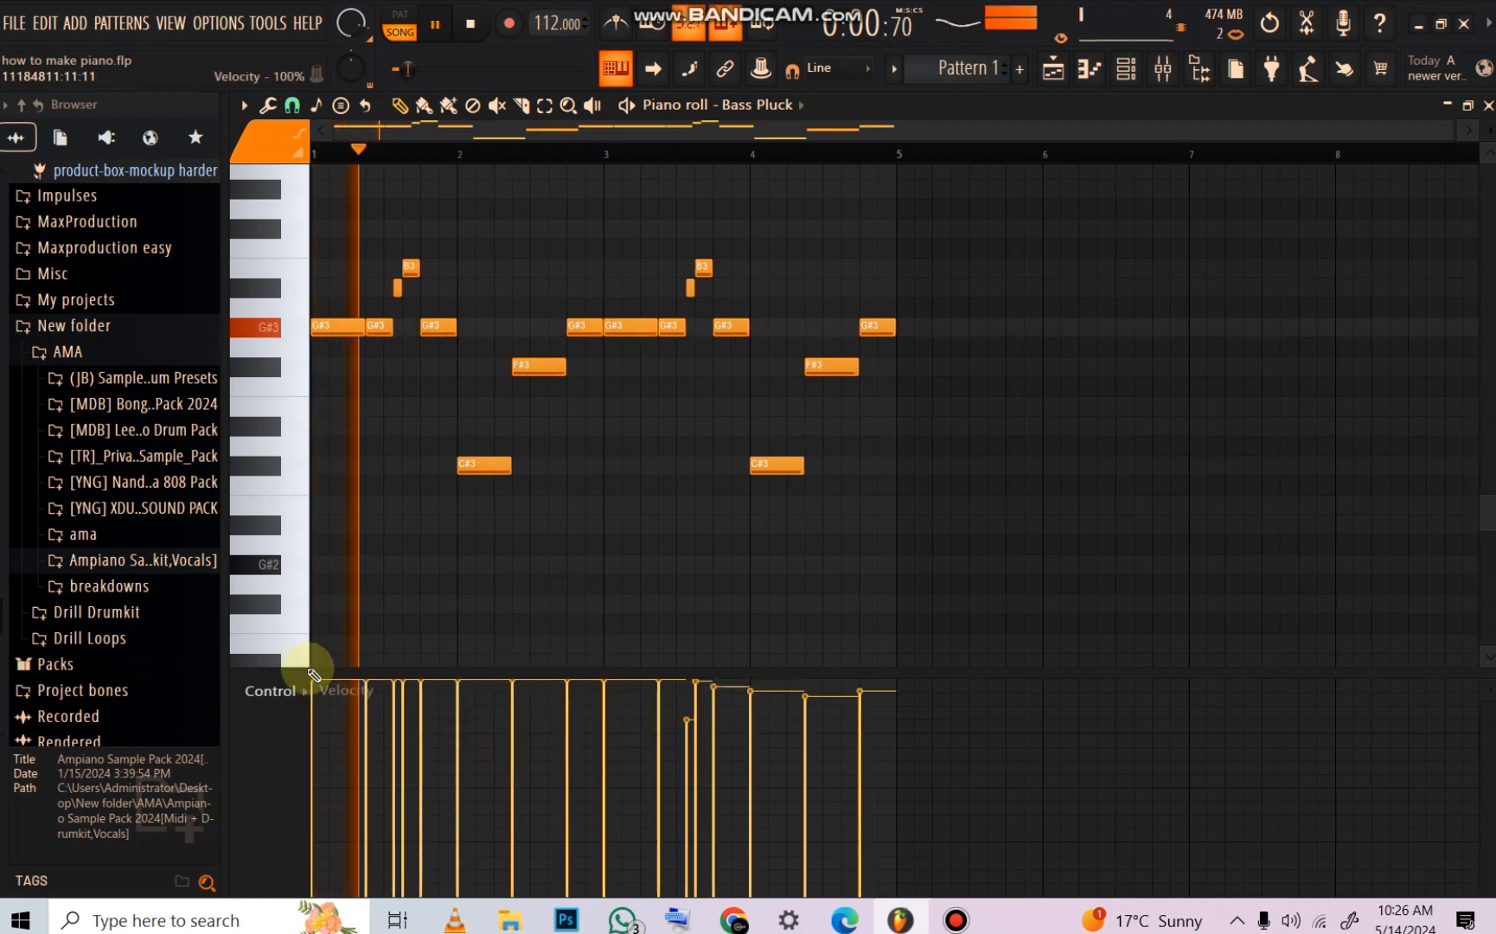
mouse_move(699, 723)
left_mouse_down()
mouse_move(714, 677)
mouse_move(628, 677)
mouse_move(903, 680)
left_mouse_up()
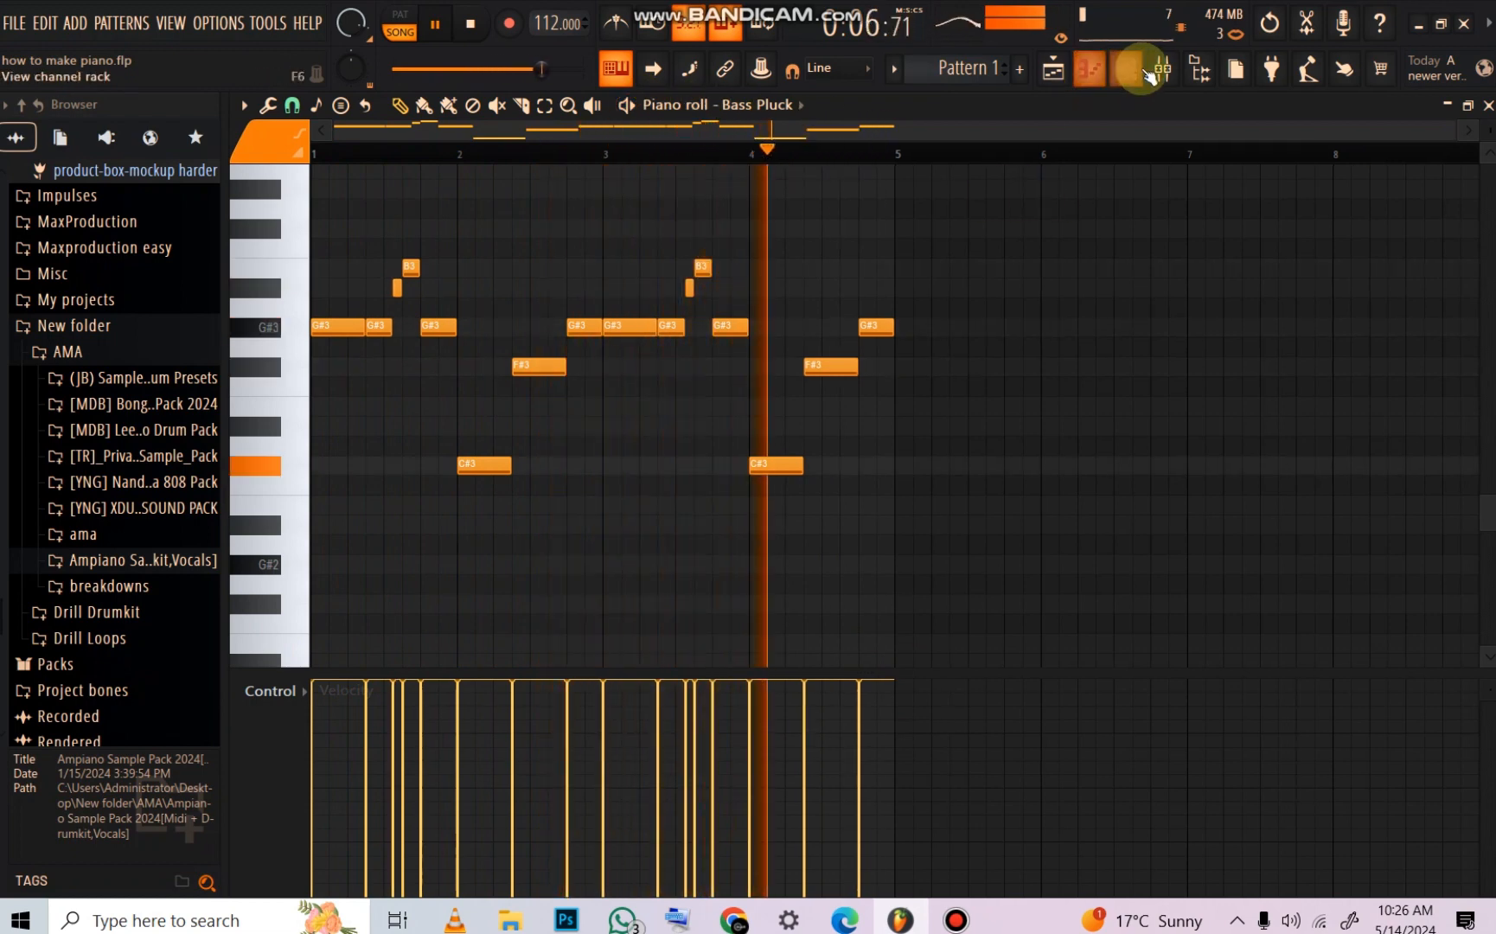
Step: Add a Purity instrument channel and load its Arco Low preset from the Strings category
left_click(1125, 69)
left_click(478, 250)
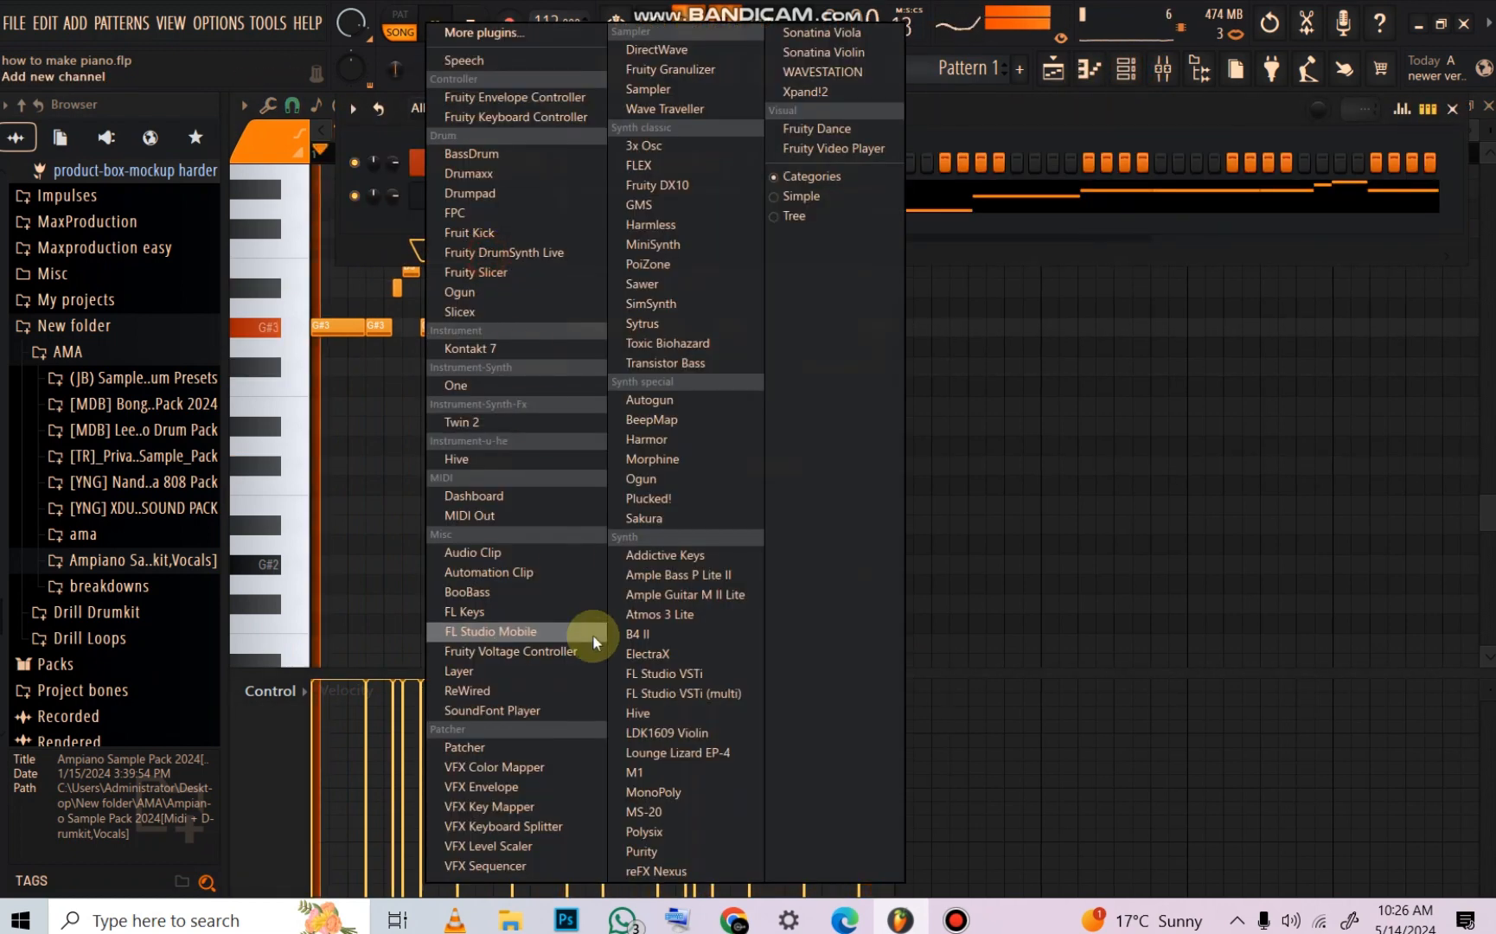
left_click(669, 851)
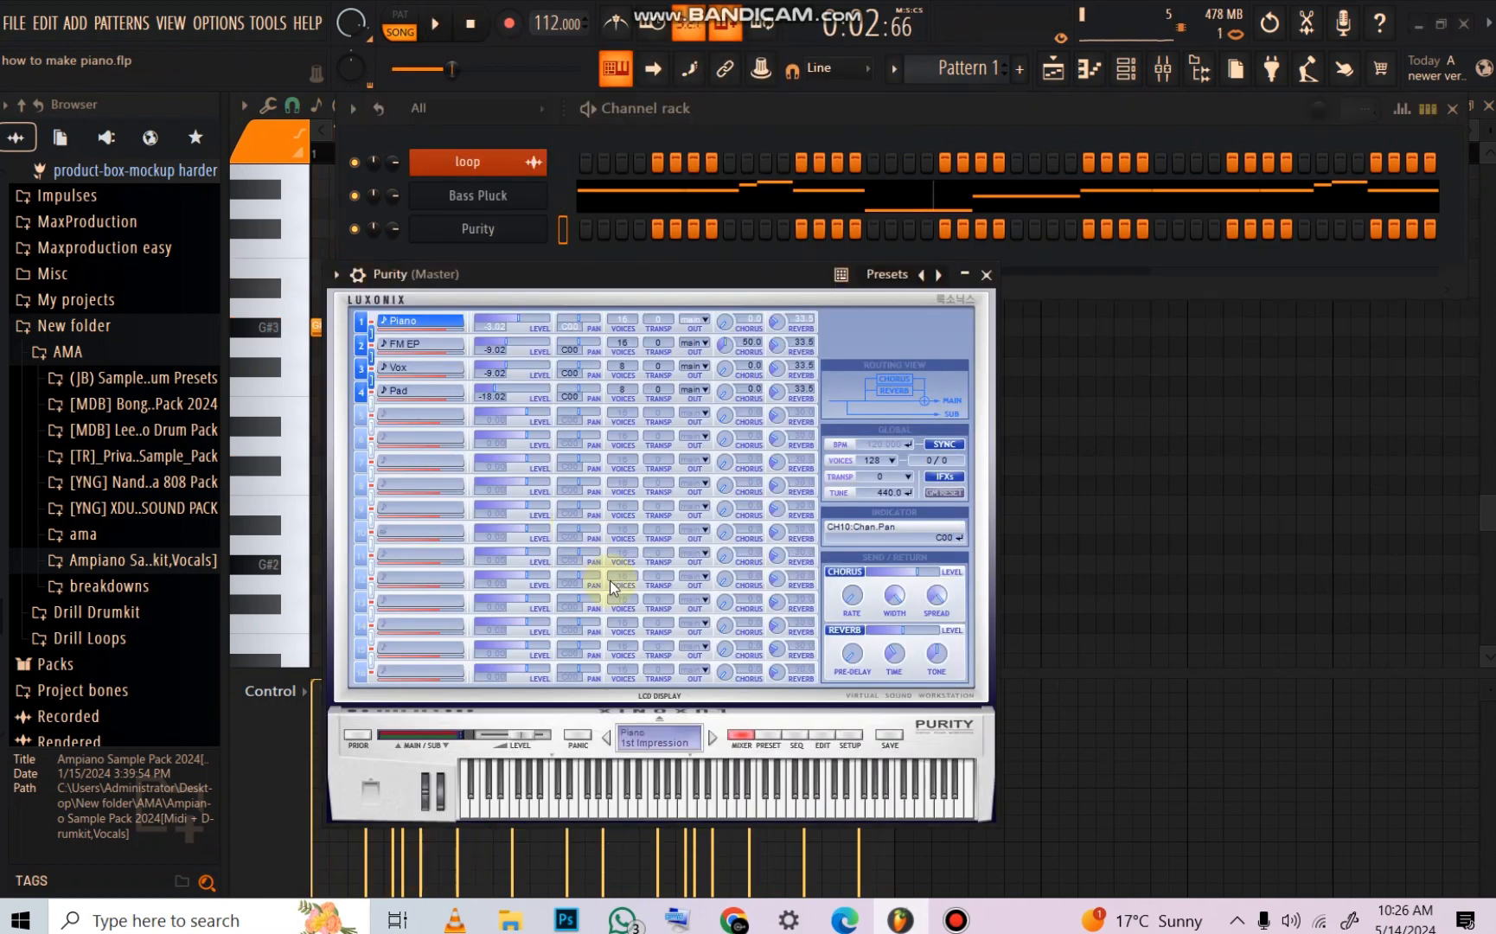
left_click(765, 736)
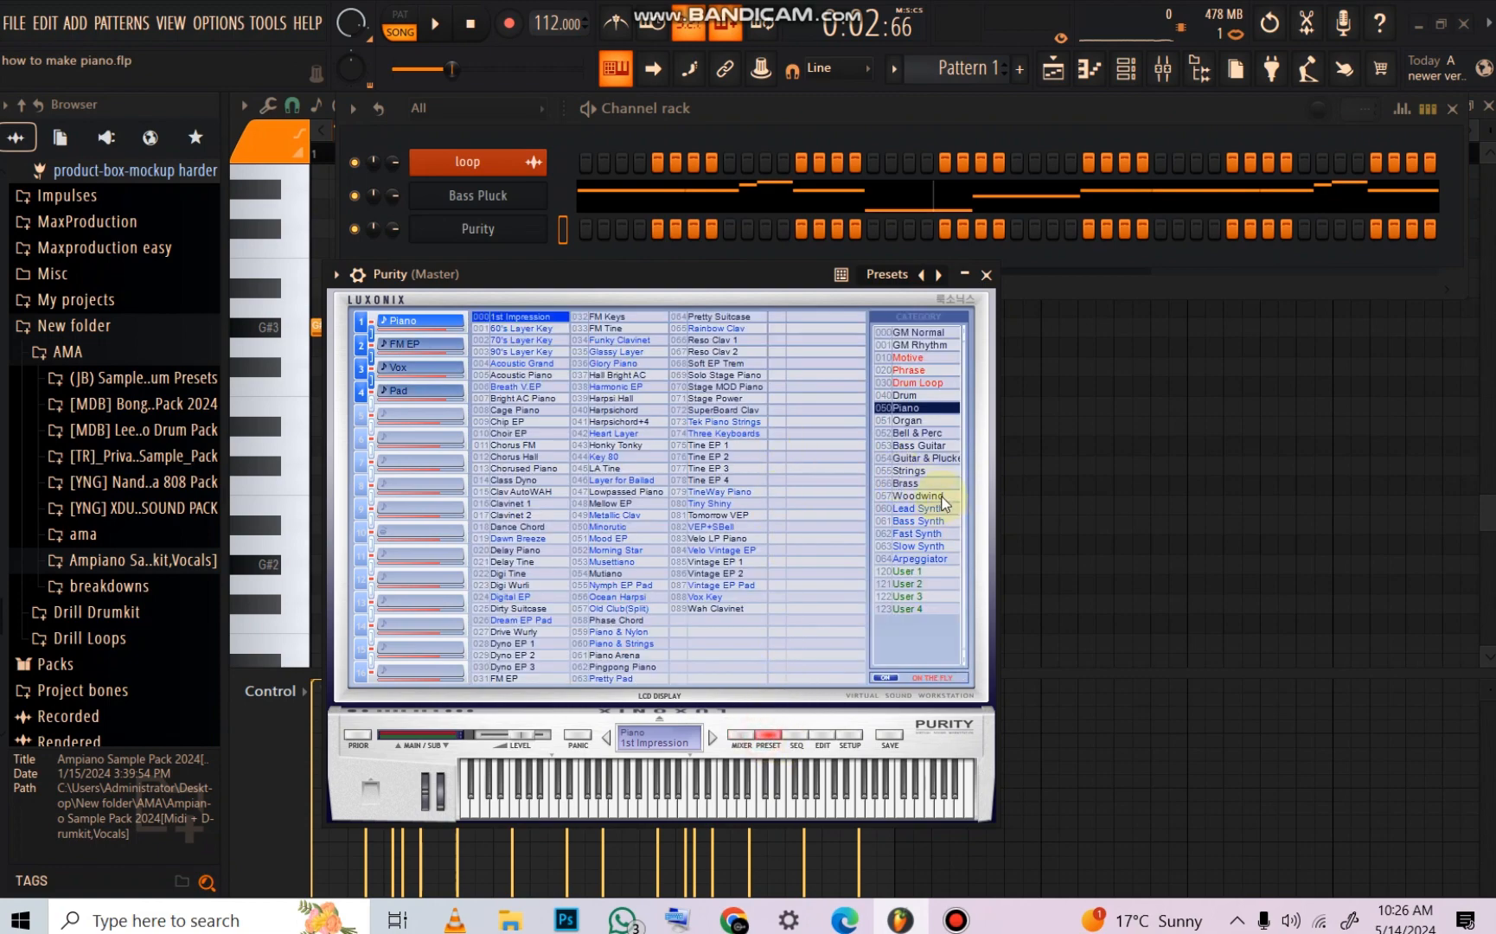
left_click(929, 471)
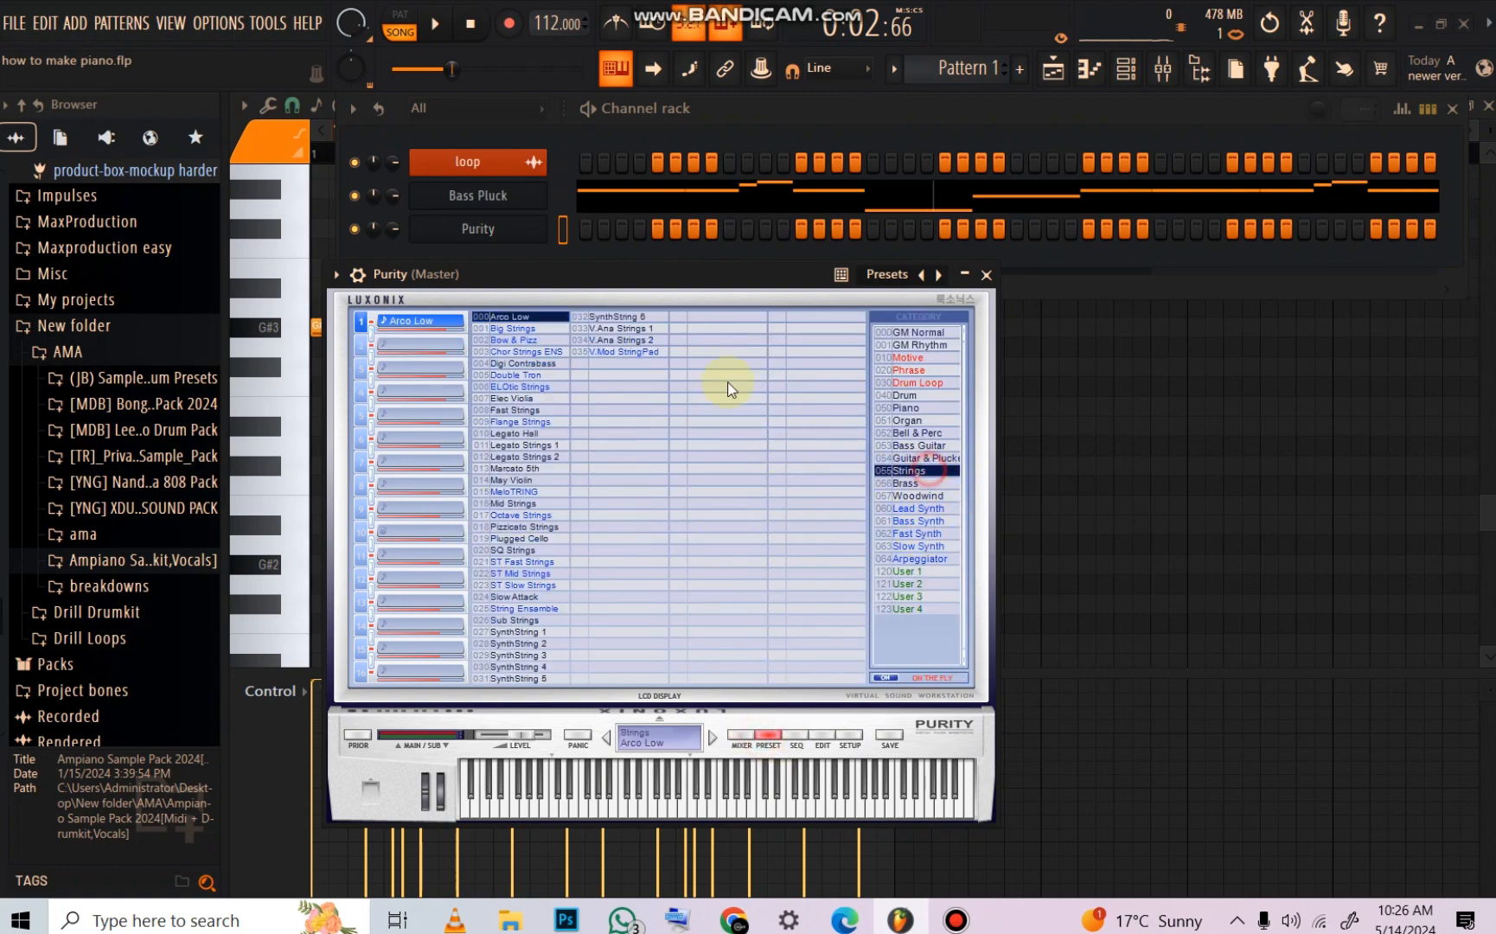
Step: Draw a G#4 note spanning four bars from the start of bar 1 in Purity's piano roll
left_click(1091, 67)
key("space")
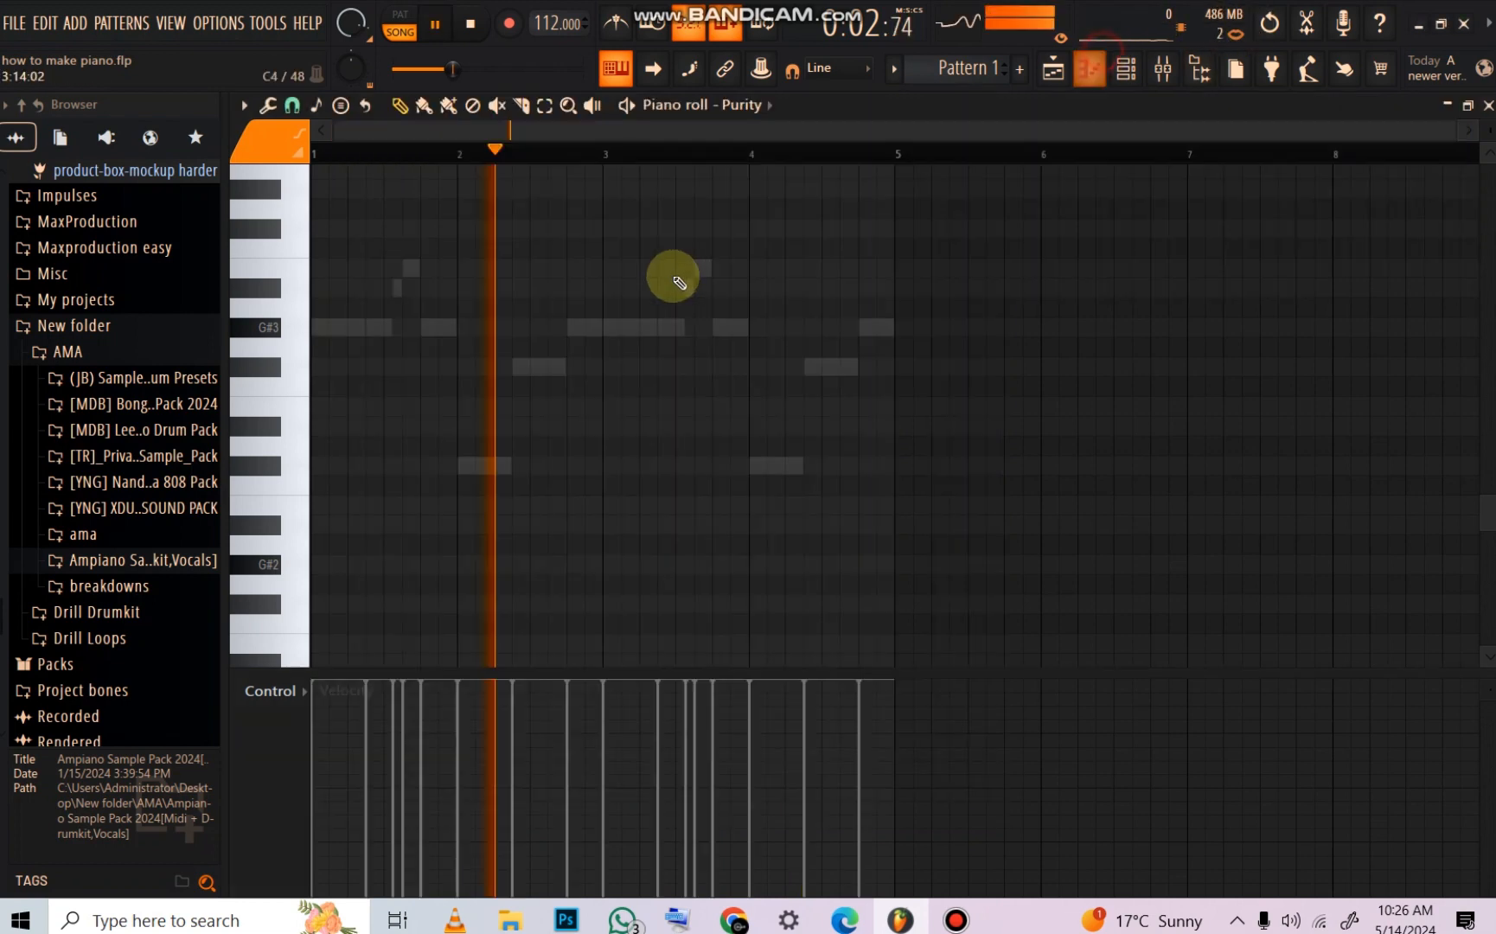
scroll(337, 392, "up", 3)
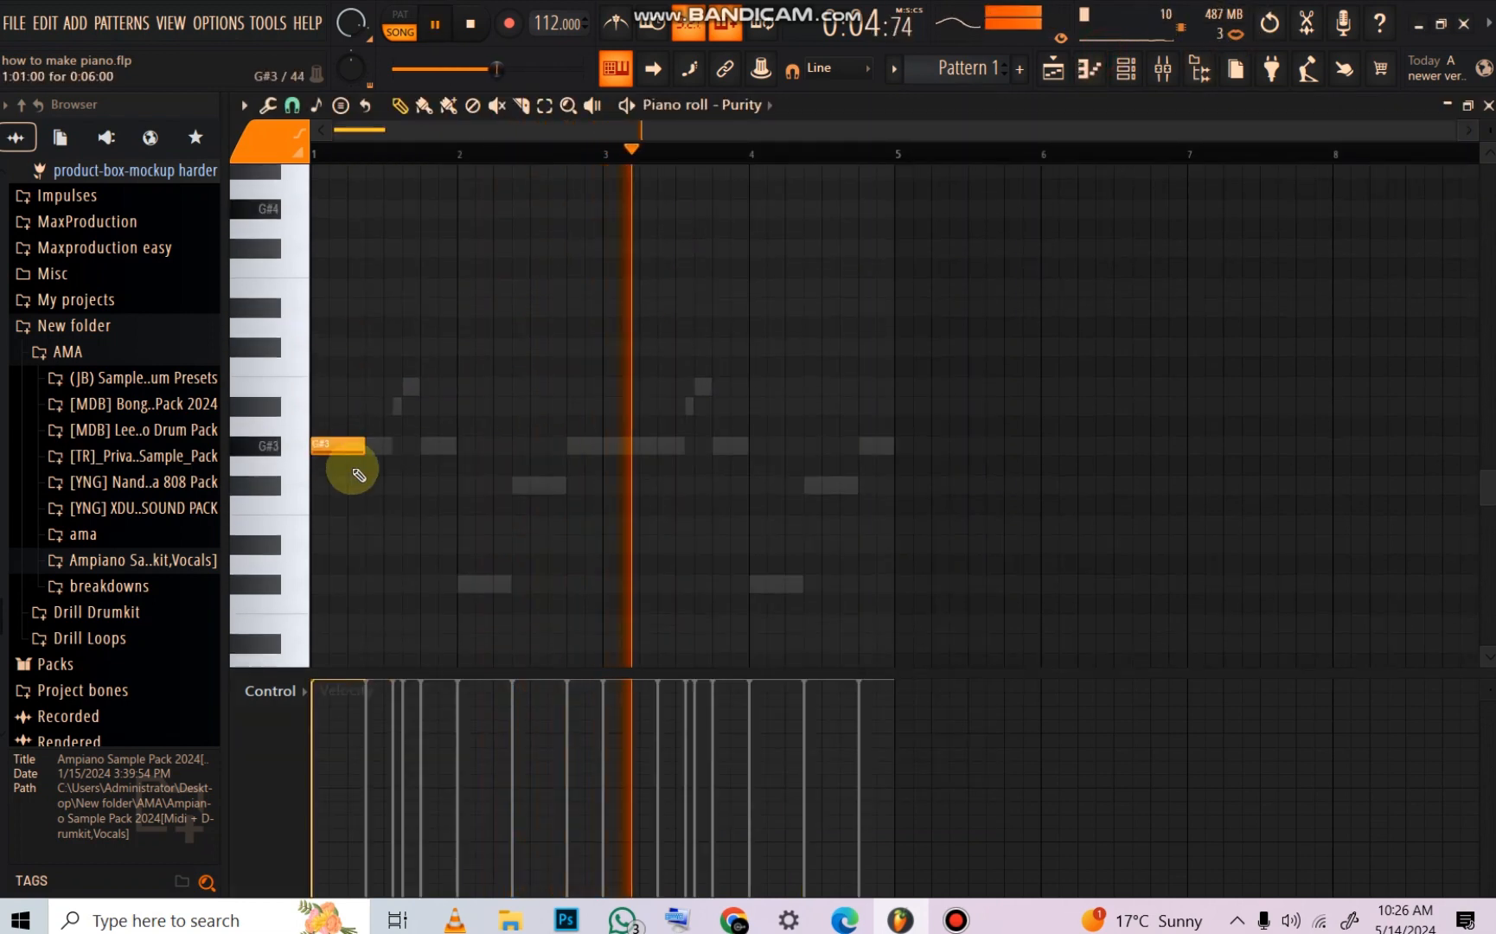
left_click_drag(343, 446, 300, 212)
key("space")
scroll(327, 367, "up", 4)
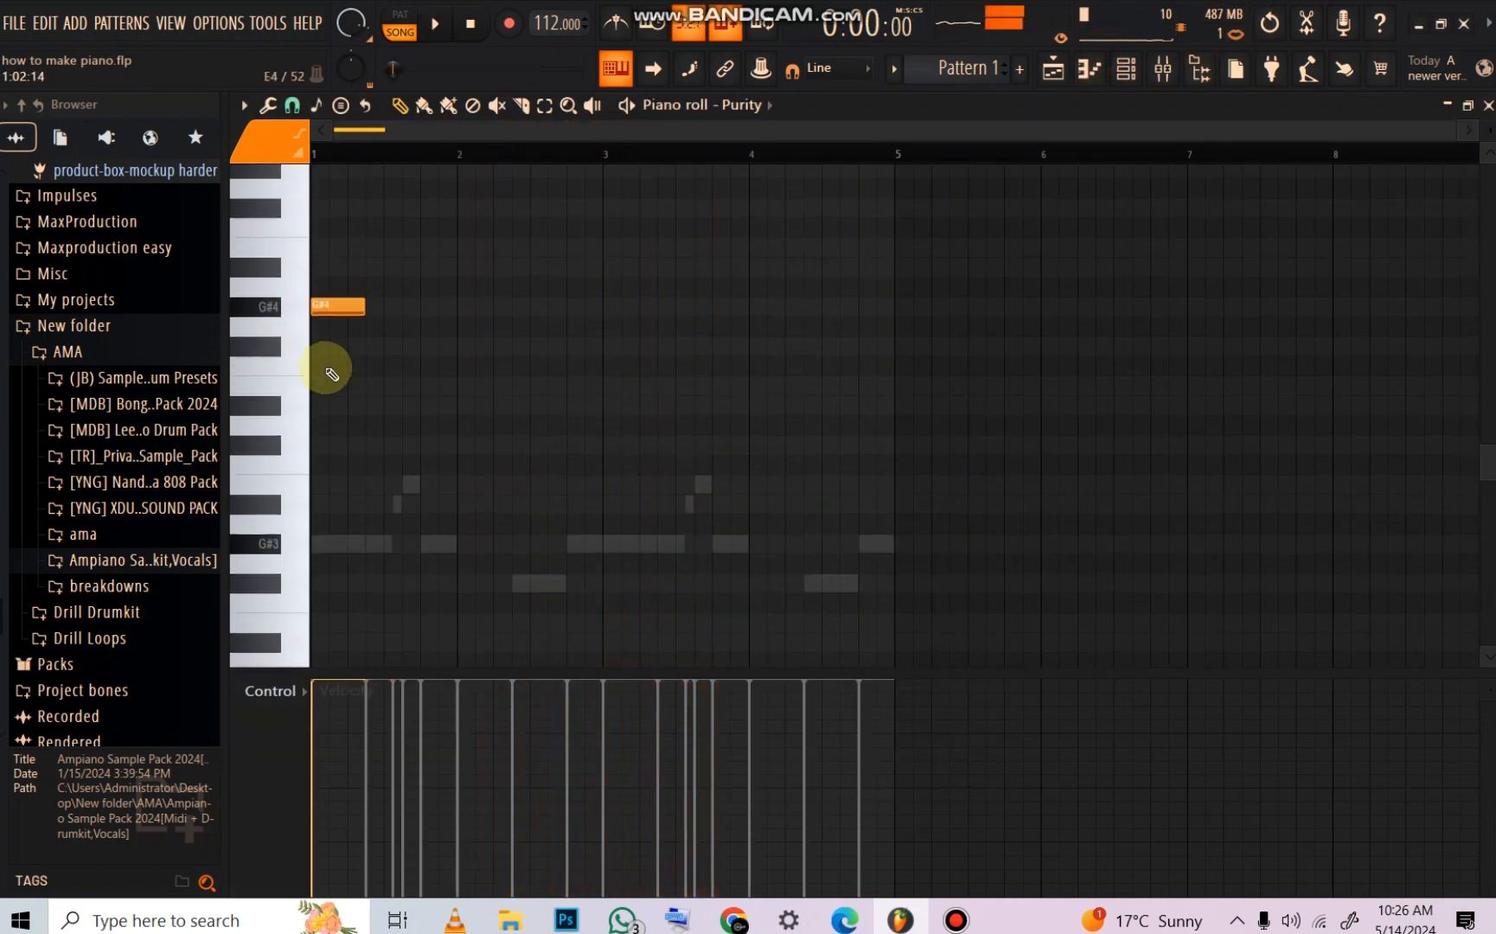
left_click_drag(362, 387, 875, 420)
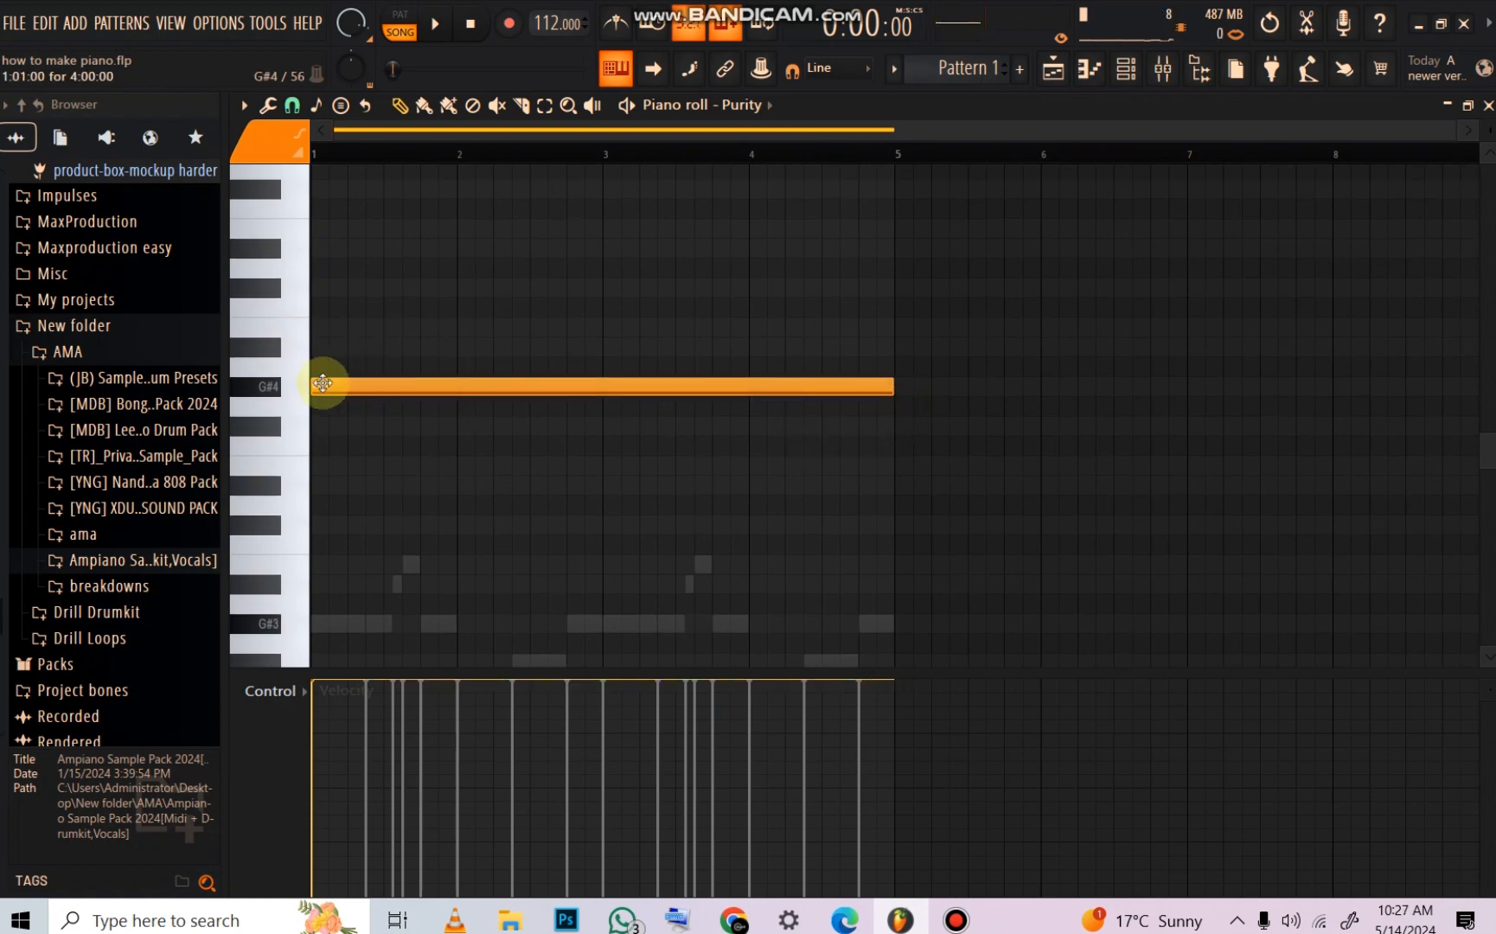
Step: Add a four-bar C#5 note above the G#4 and lower both notes' velocity to about a quarter of the range
left_click_drag(331, 340, 255, 276)
left_click(356, 731)
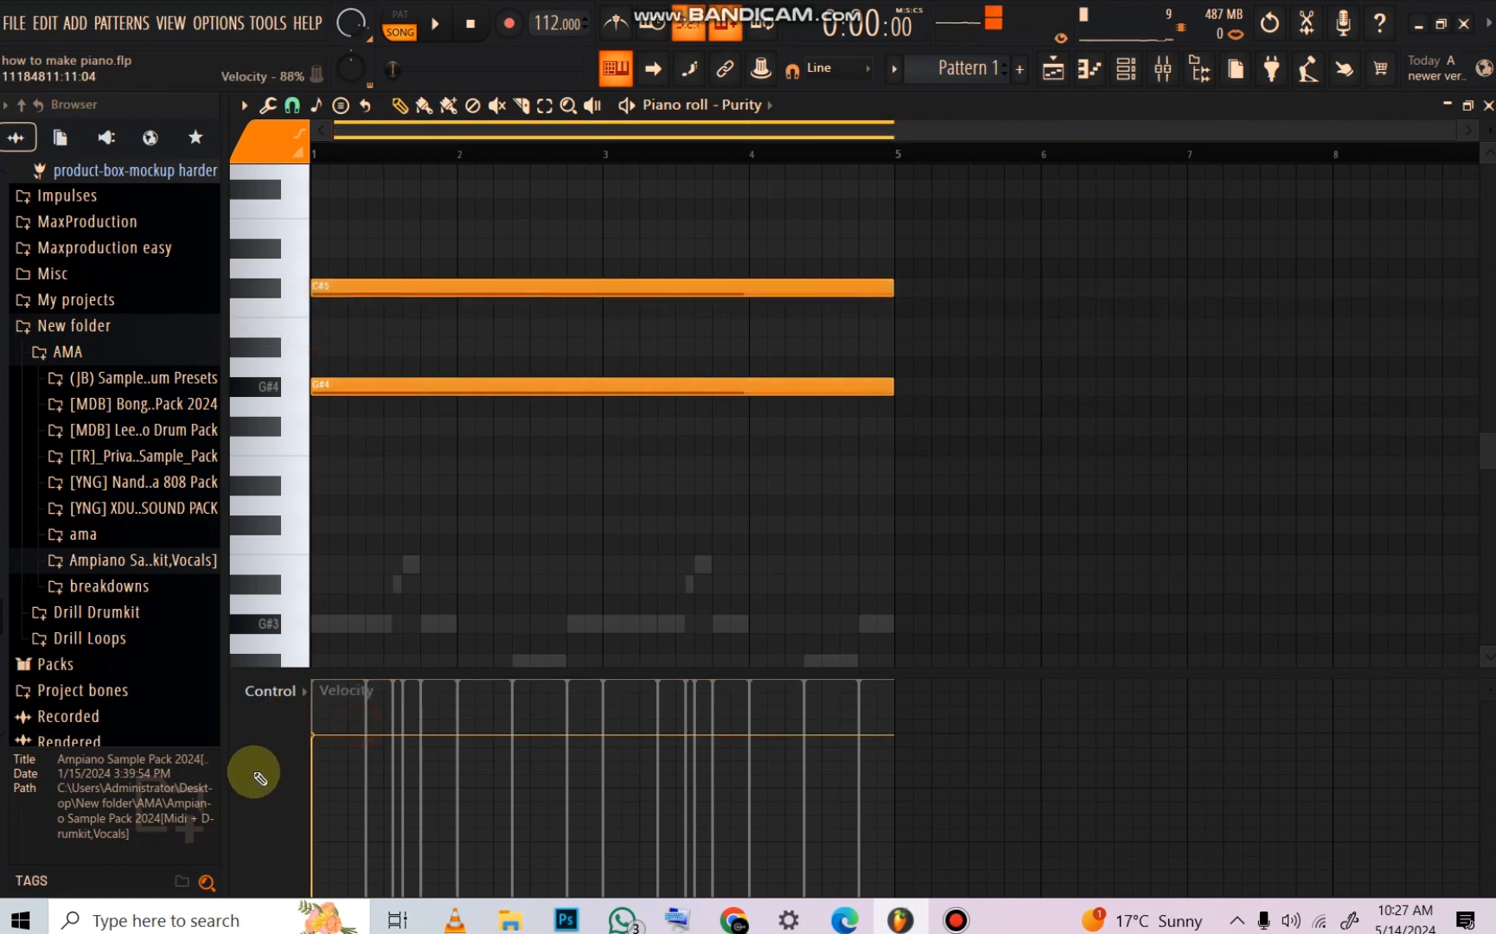
key("space")
left_click_drag(303, 791, 316, 840)
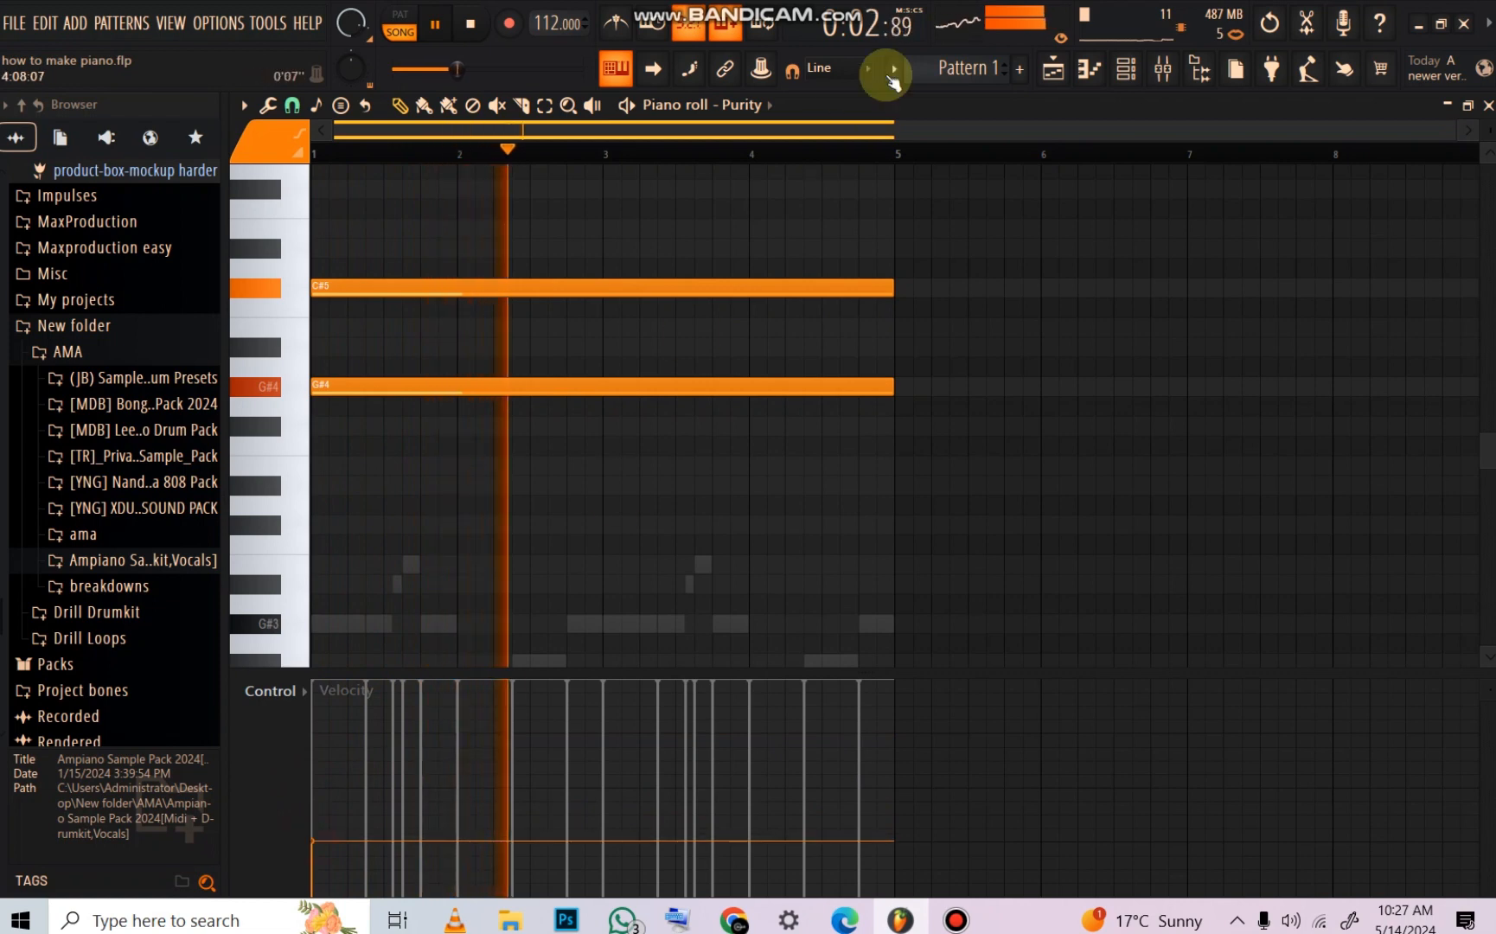
Step: Play the pattern with the strings and lower the Purity channel's volume to 59%
key("space")
key("space")
left_click(1117, 83)
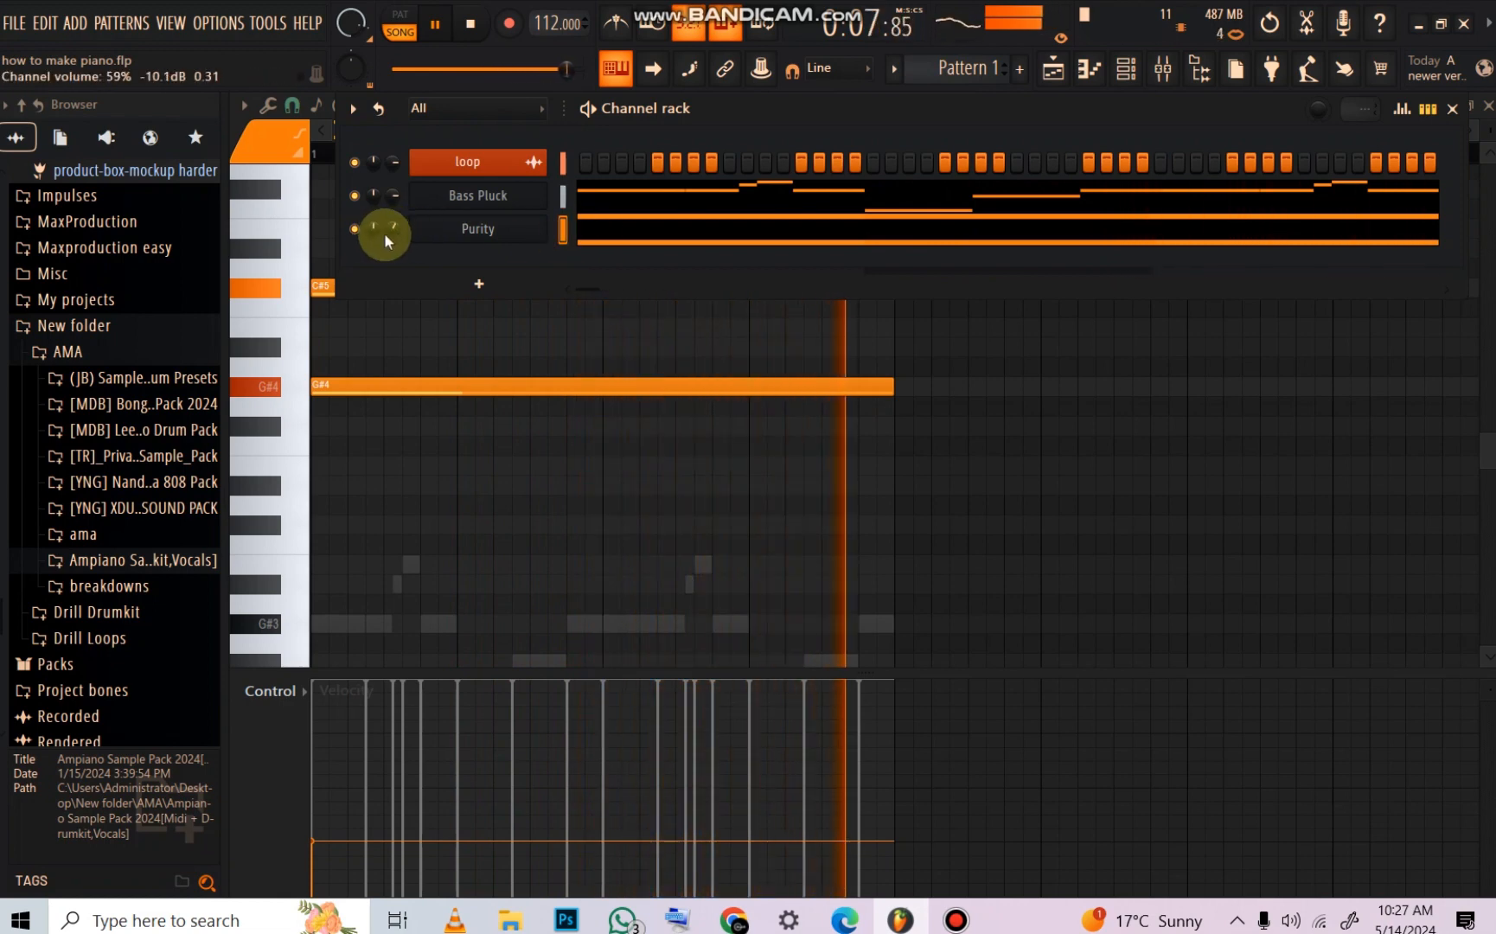
Step: Add a second Purity channel and load its Muted Trumpet preset from the Brass category
left_click(488, 285)
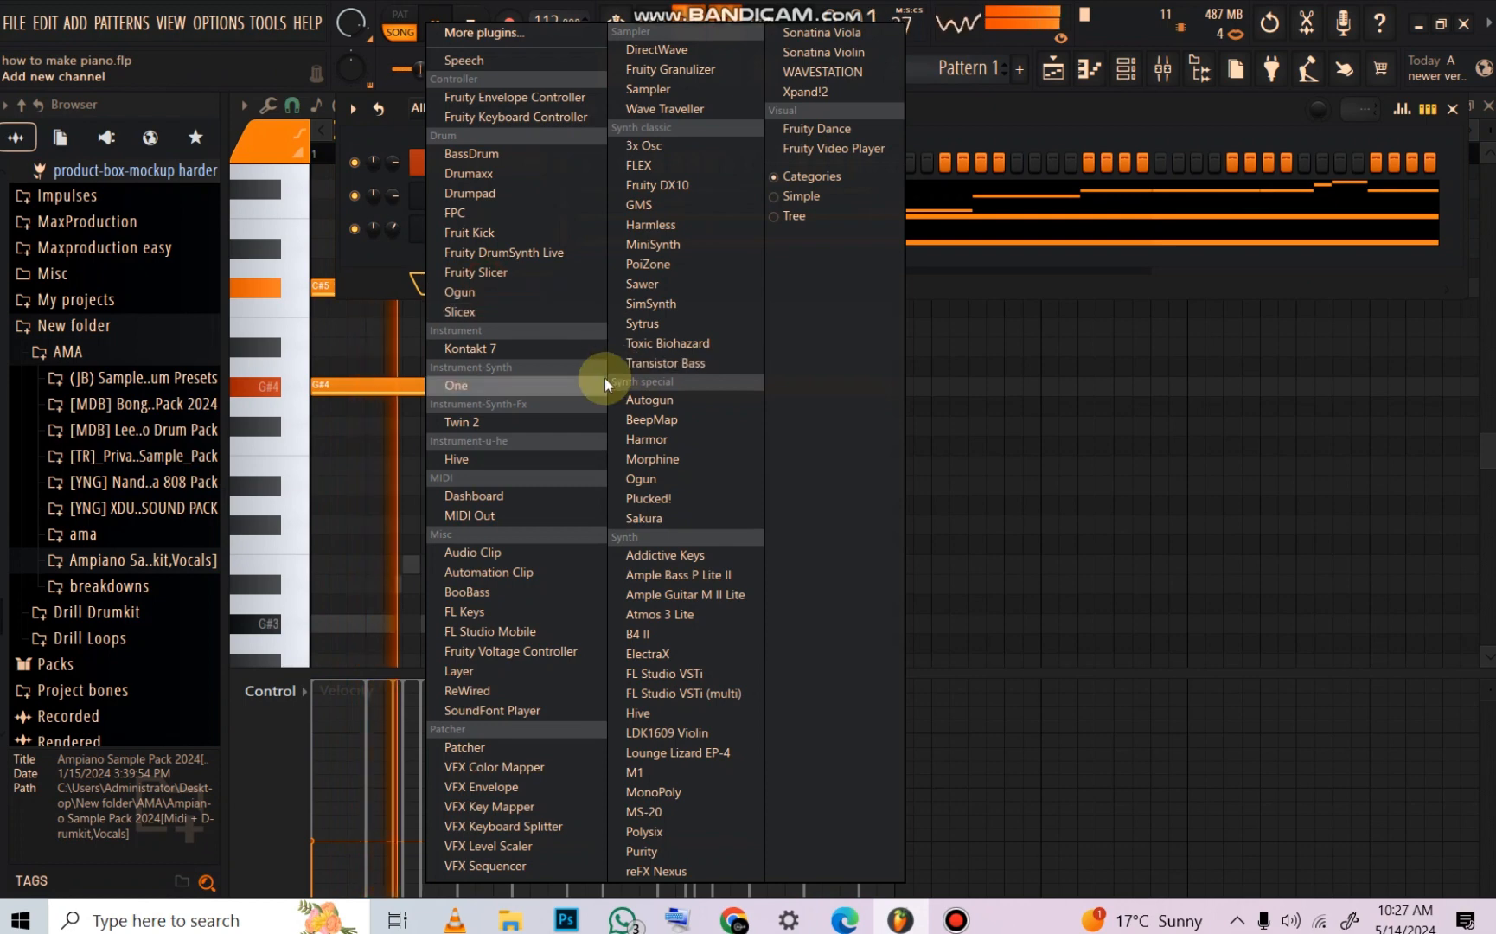
left_click(697, 848)
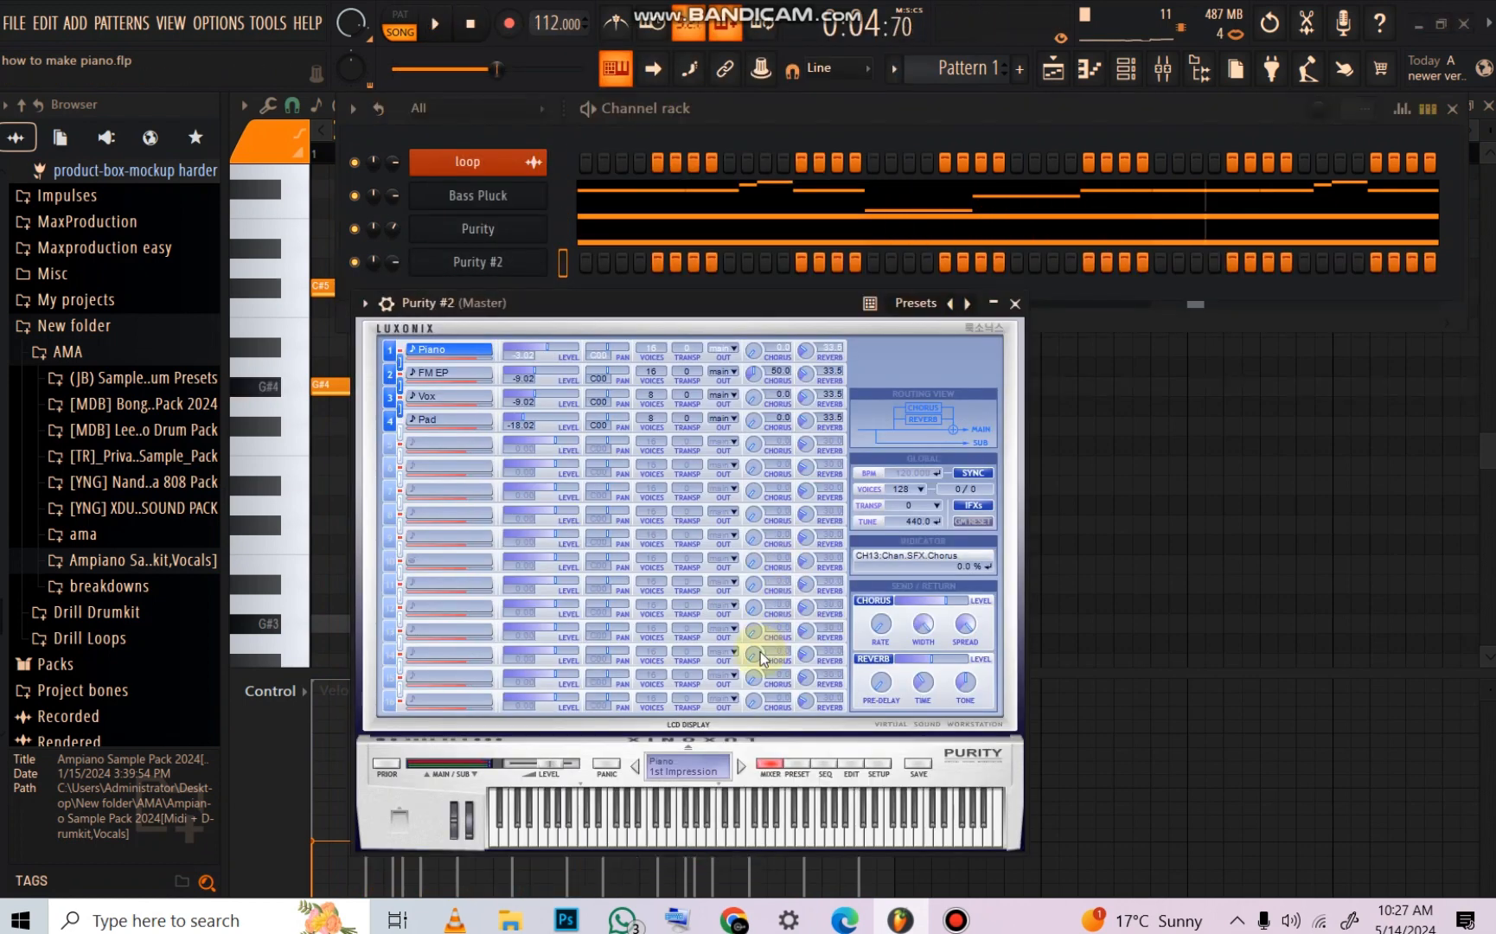
left_click(797, 764)
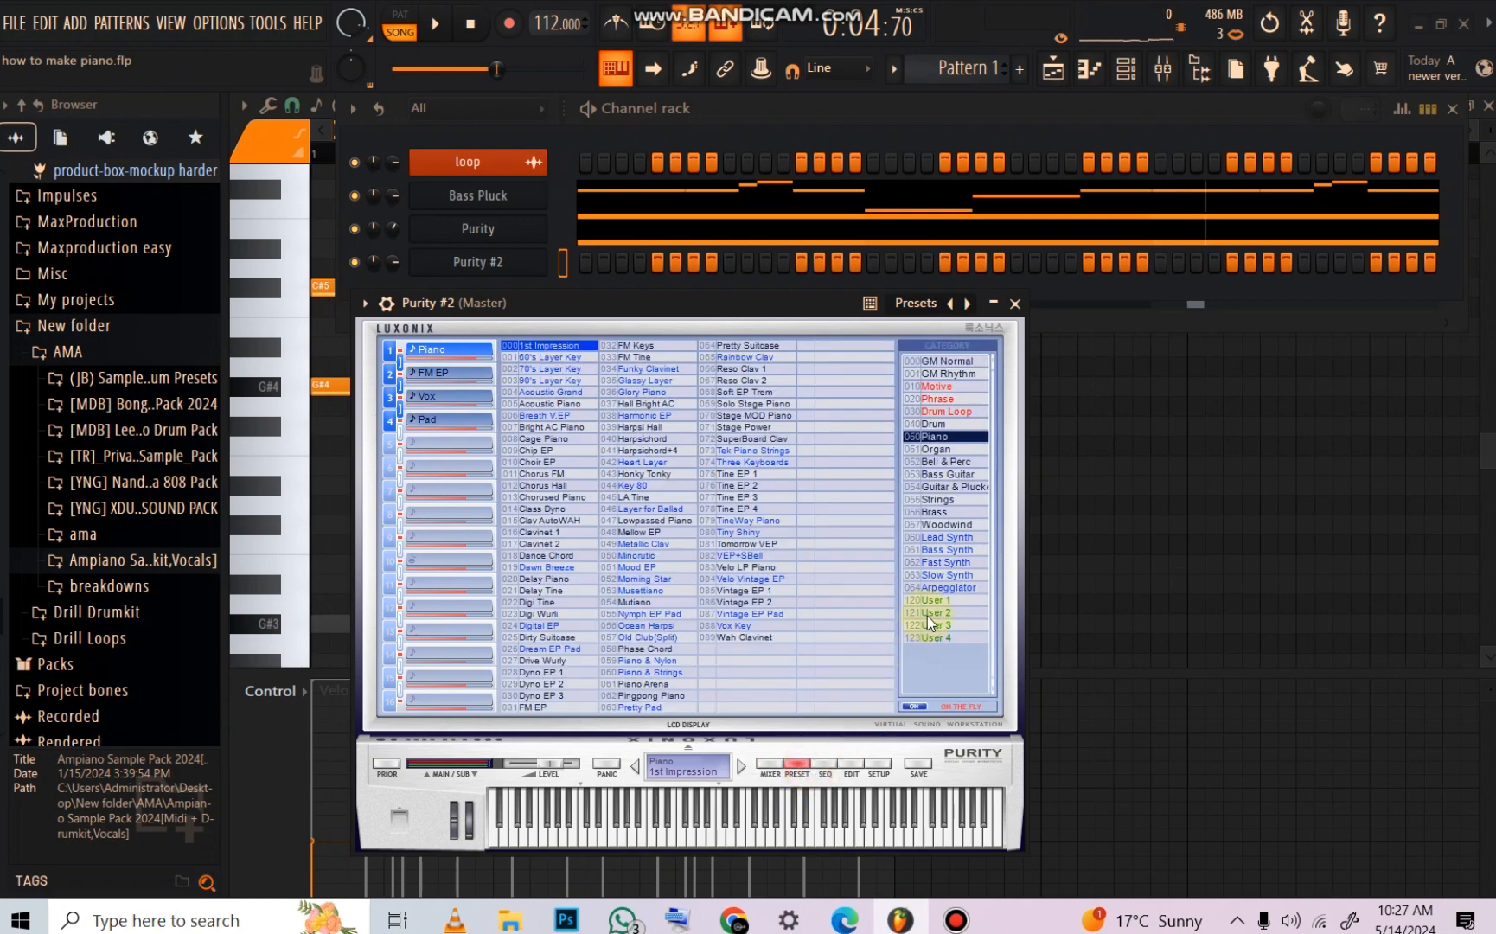
left_click(953, 513)
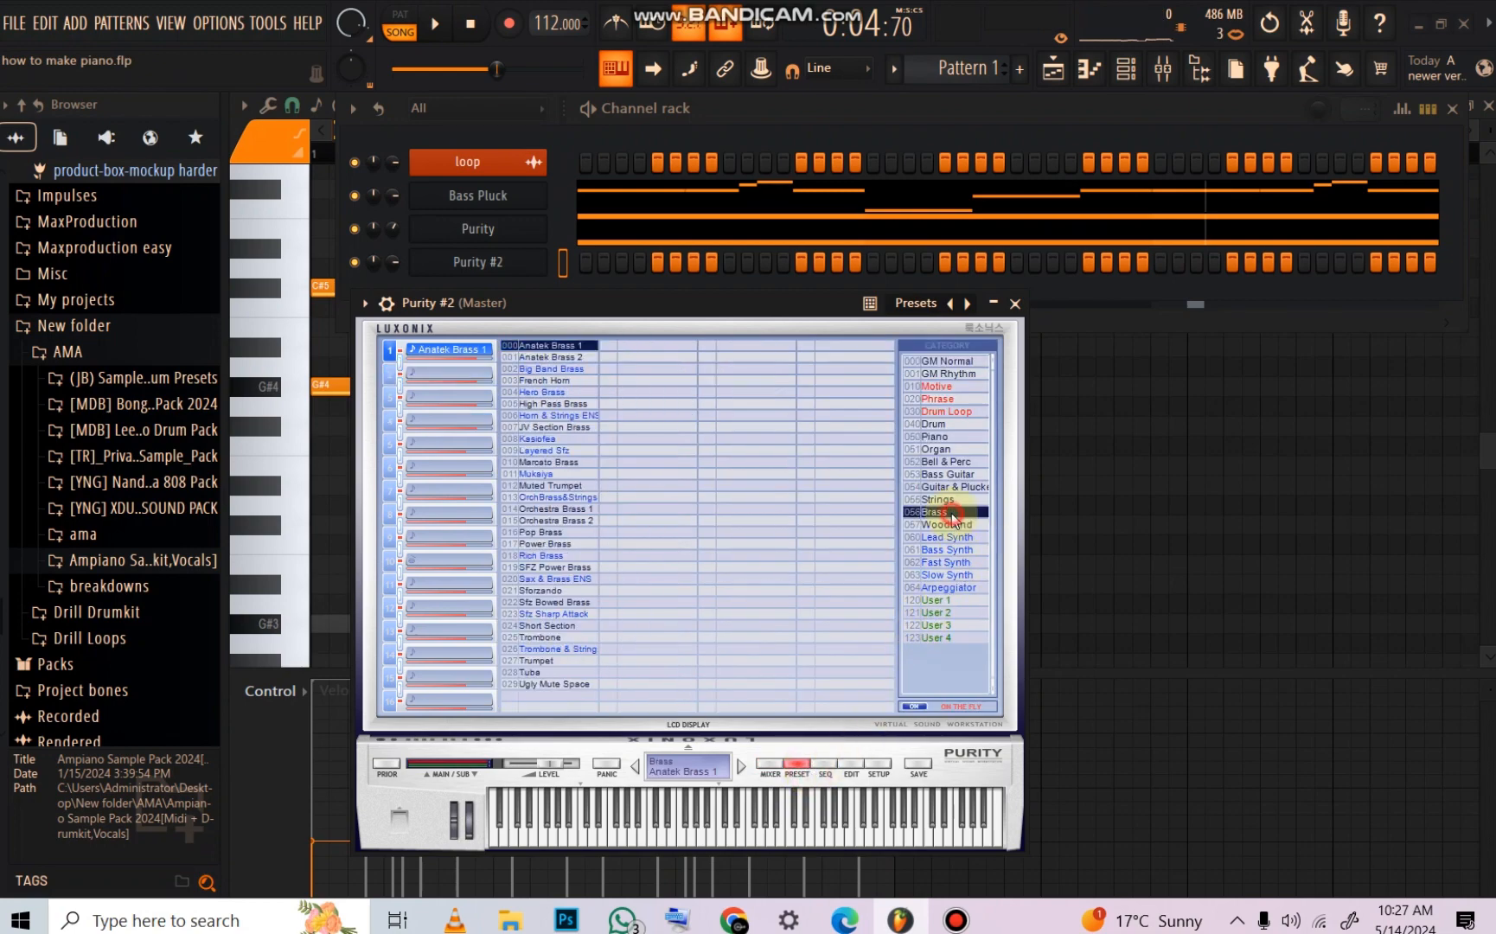
left_click(551, 485)
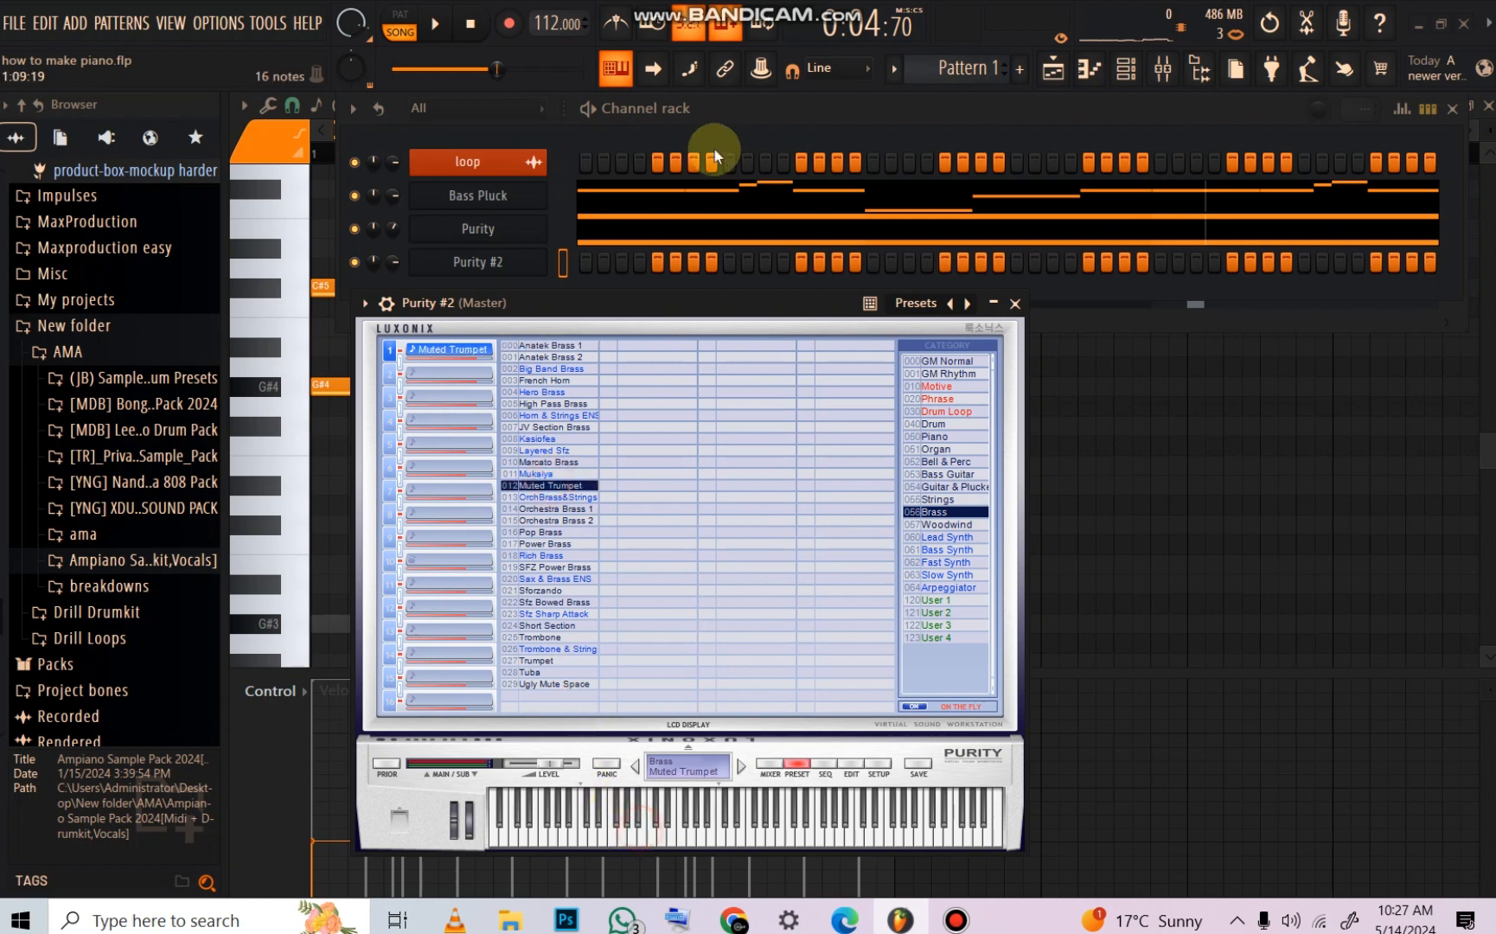
Step: Place a four-bar C#5 trumpet note at step 13 of bar 1 in the piano roll of Purity #2
right_click(532, 261)
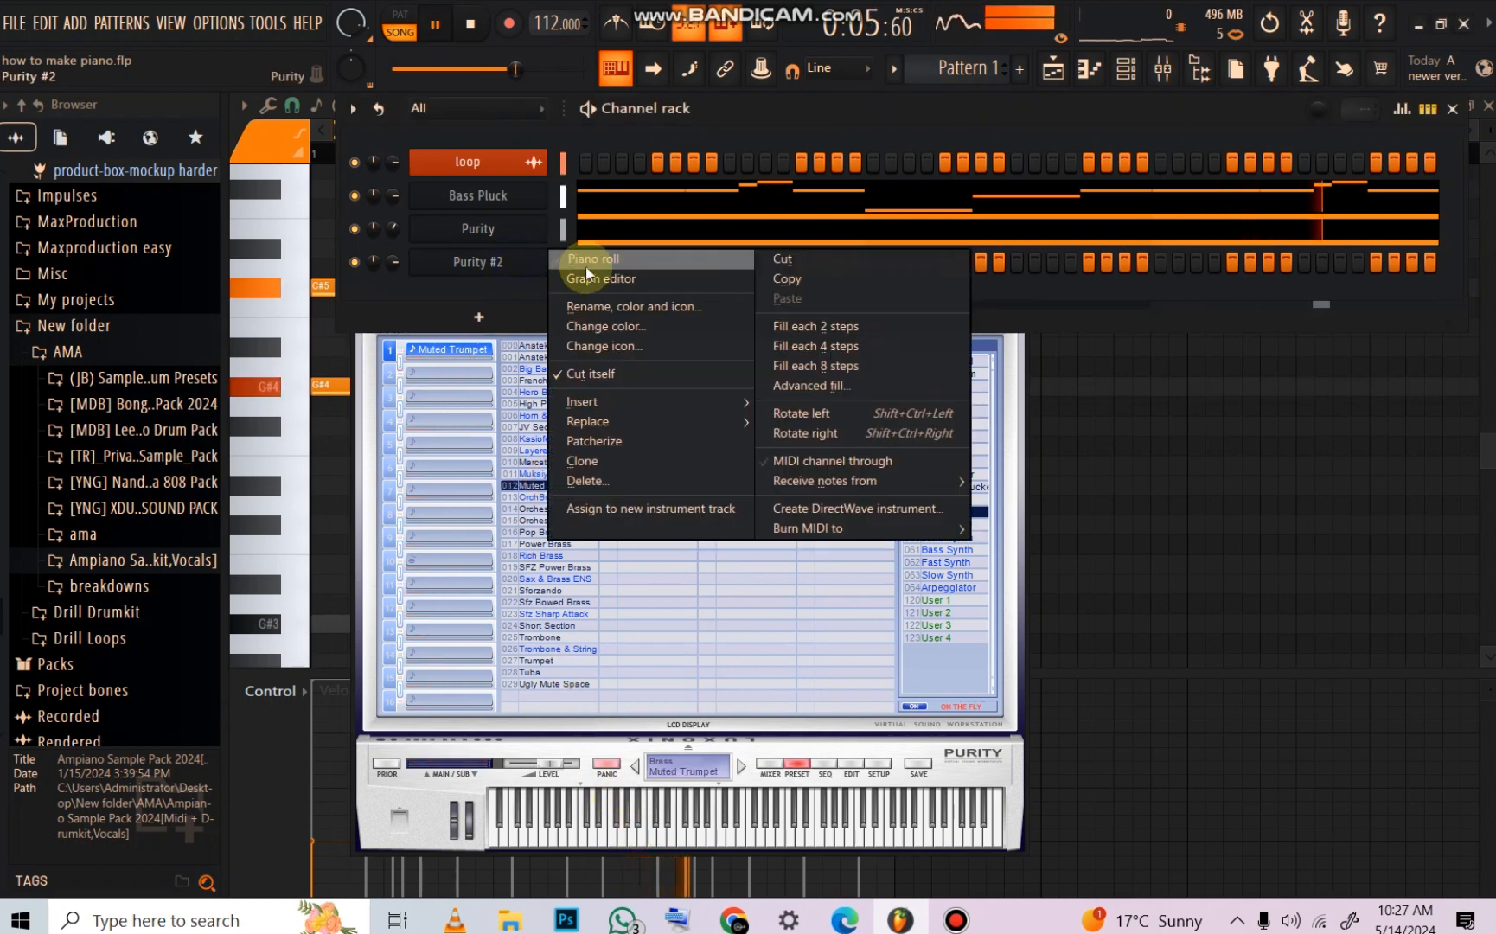
left_click(586, 263)
left_click(259, 404)
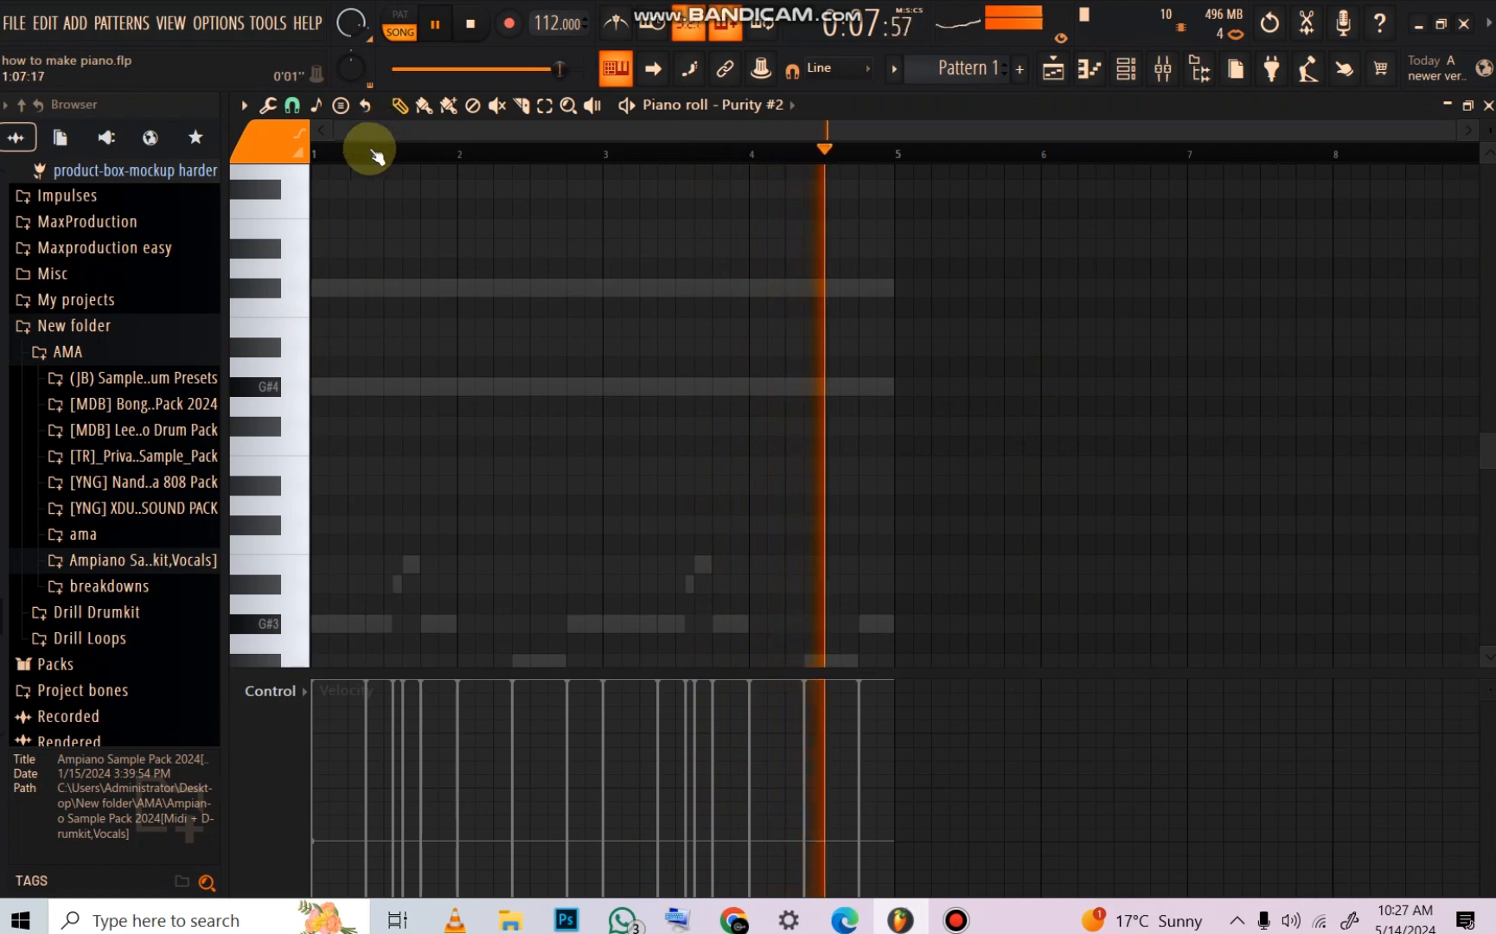
scroll(380, 153, "up", 1)
left_click_drag(374, 127, 89, 127)
left_click(444, 288)
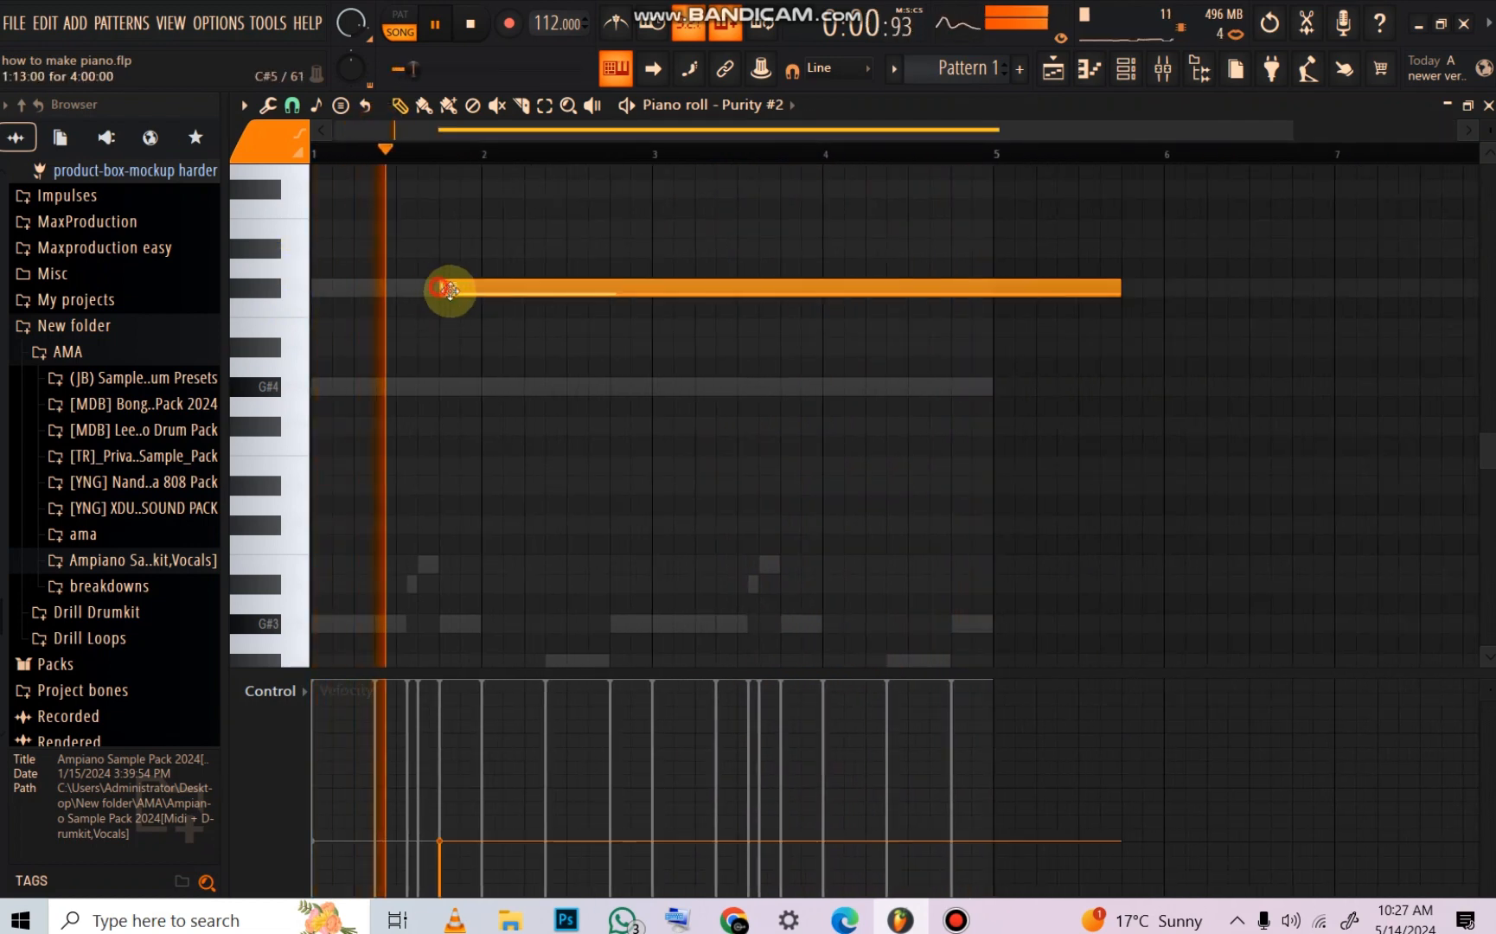
Step: Build a one-step trumpet motif in bar 1 with C#5 at steps 7, 10 and 13 and D#5 at step 9, at about 45% velocity
left_click_drag(1121, 295, 403, 312)
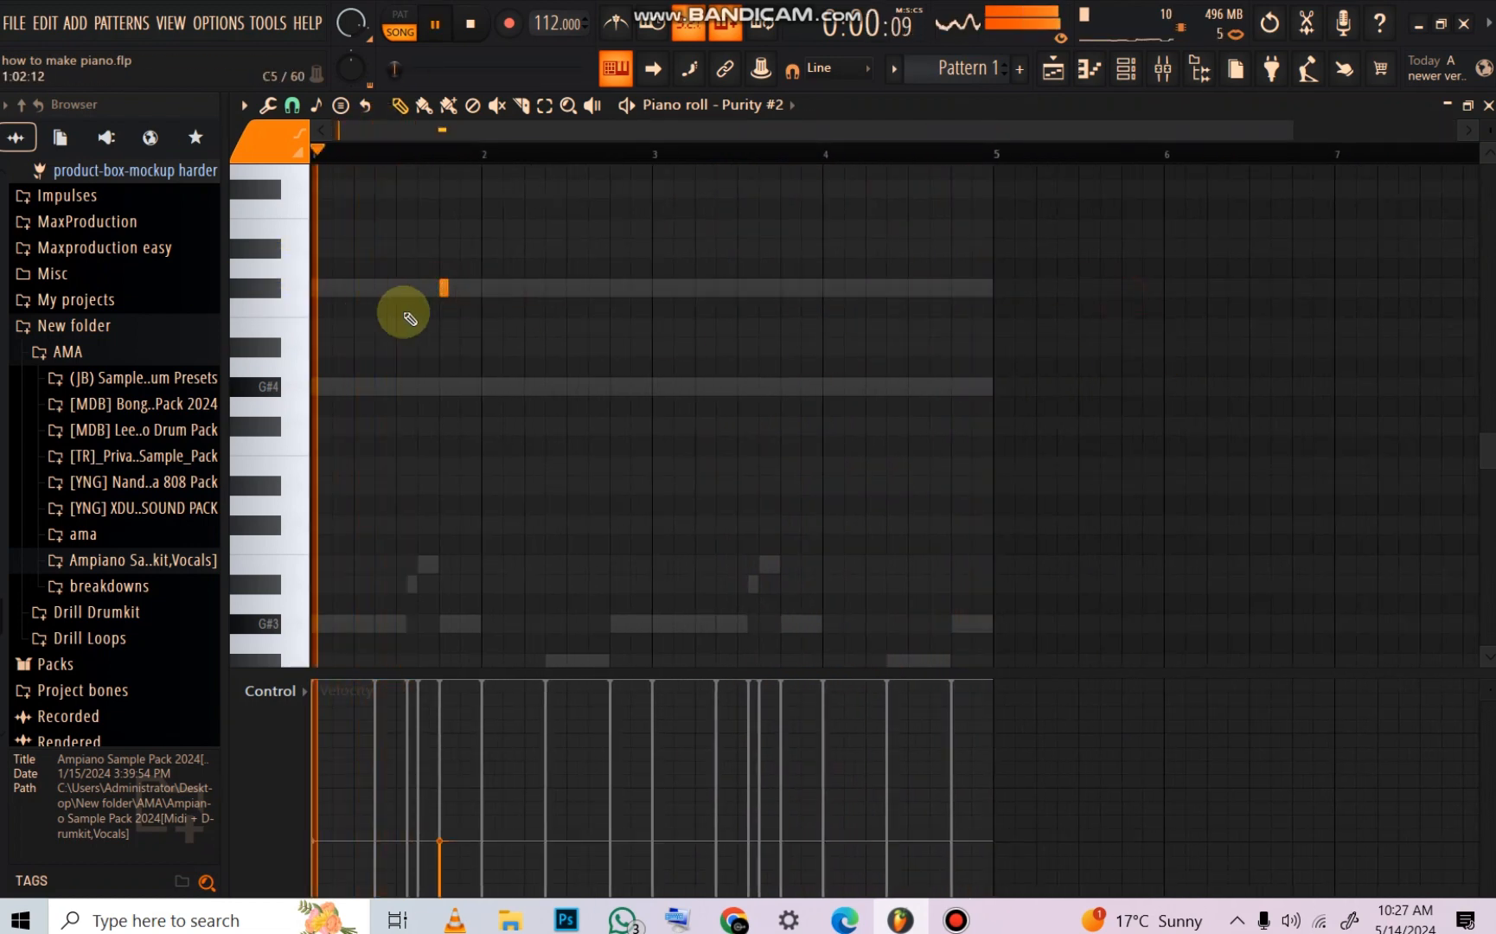
left_click(377, 289)
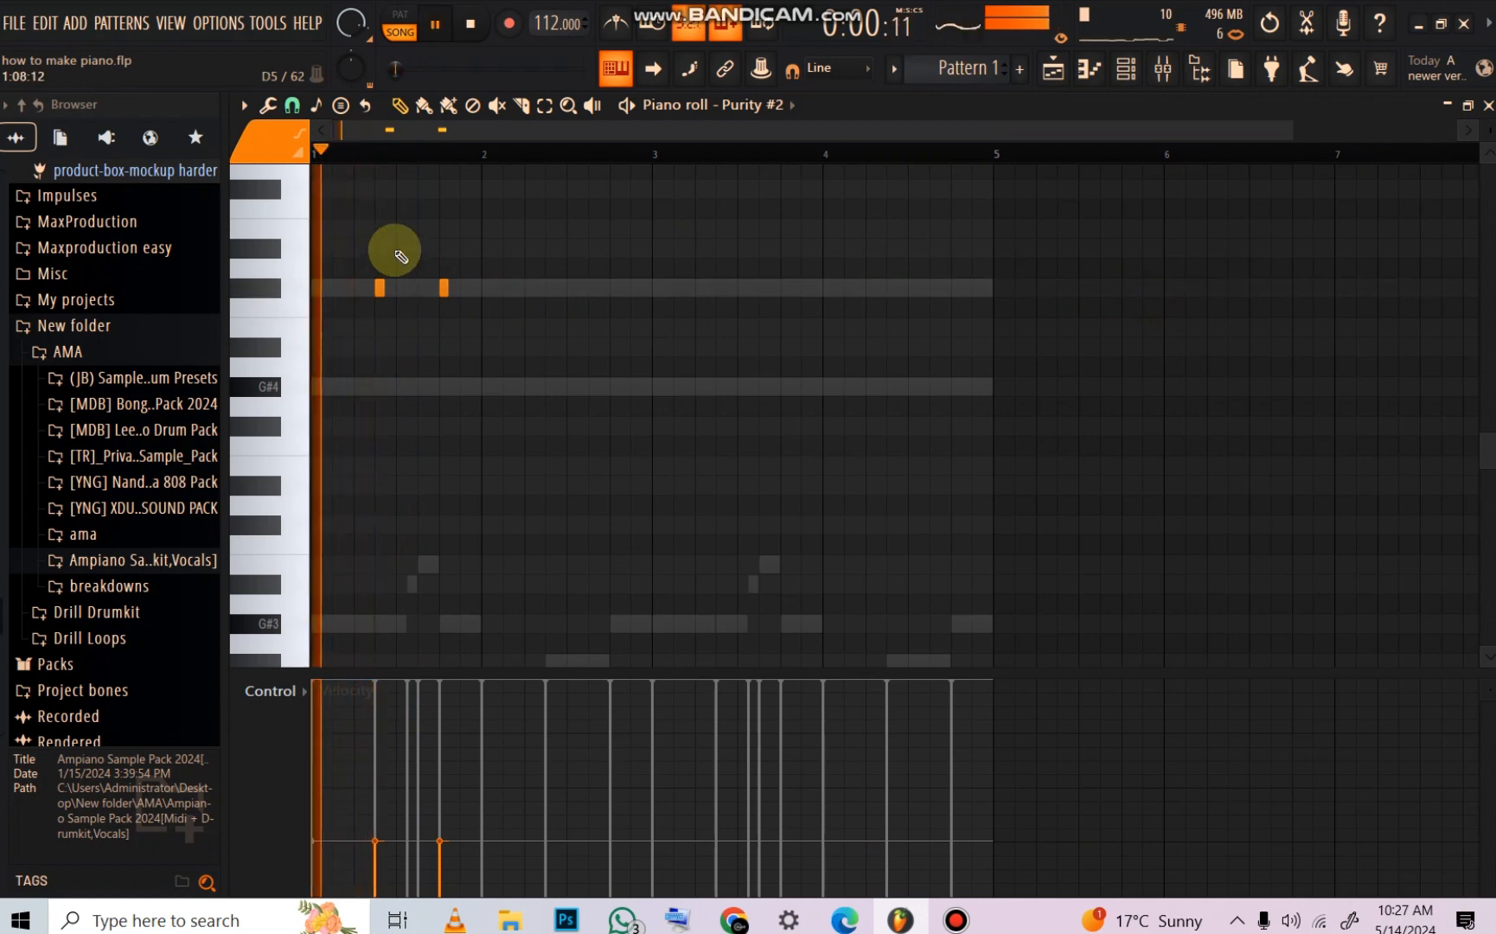
left_click(399, 249)
left_click(411, 290)
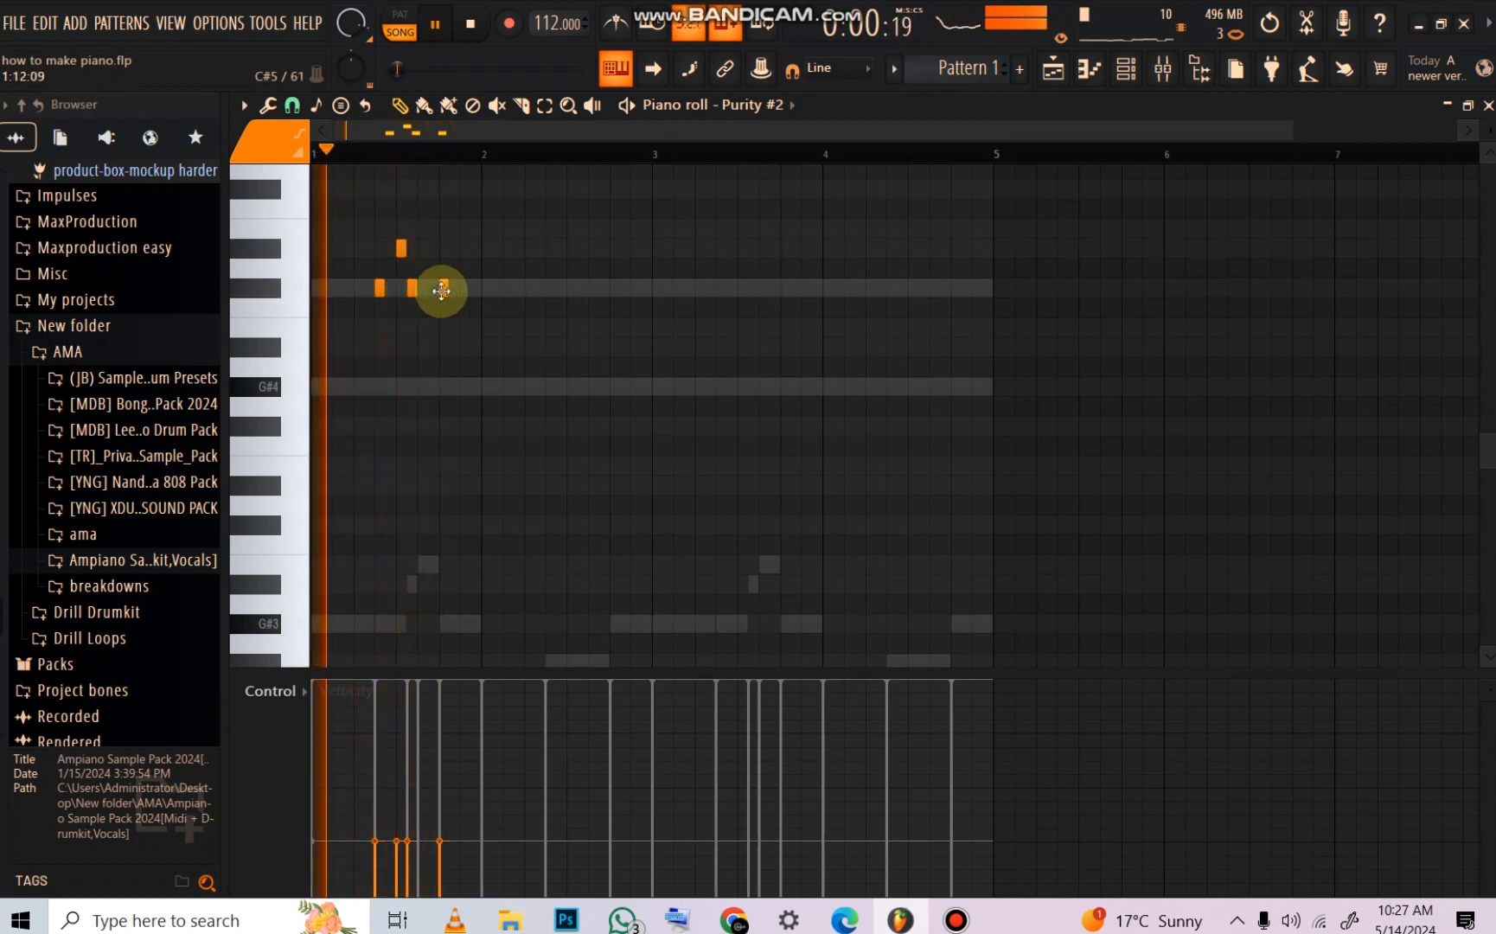
mouse_move(457, 817)
left_mouse_down()
mouse_move(379, 802)
mouse_move(434, 801)
left_mouse_up()
key("space")
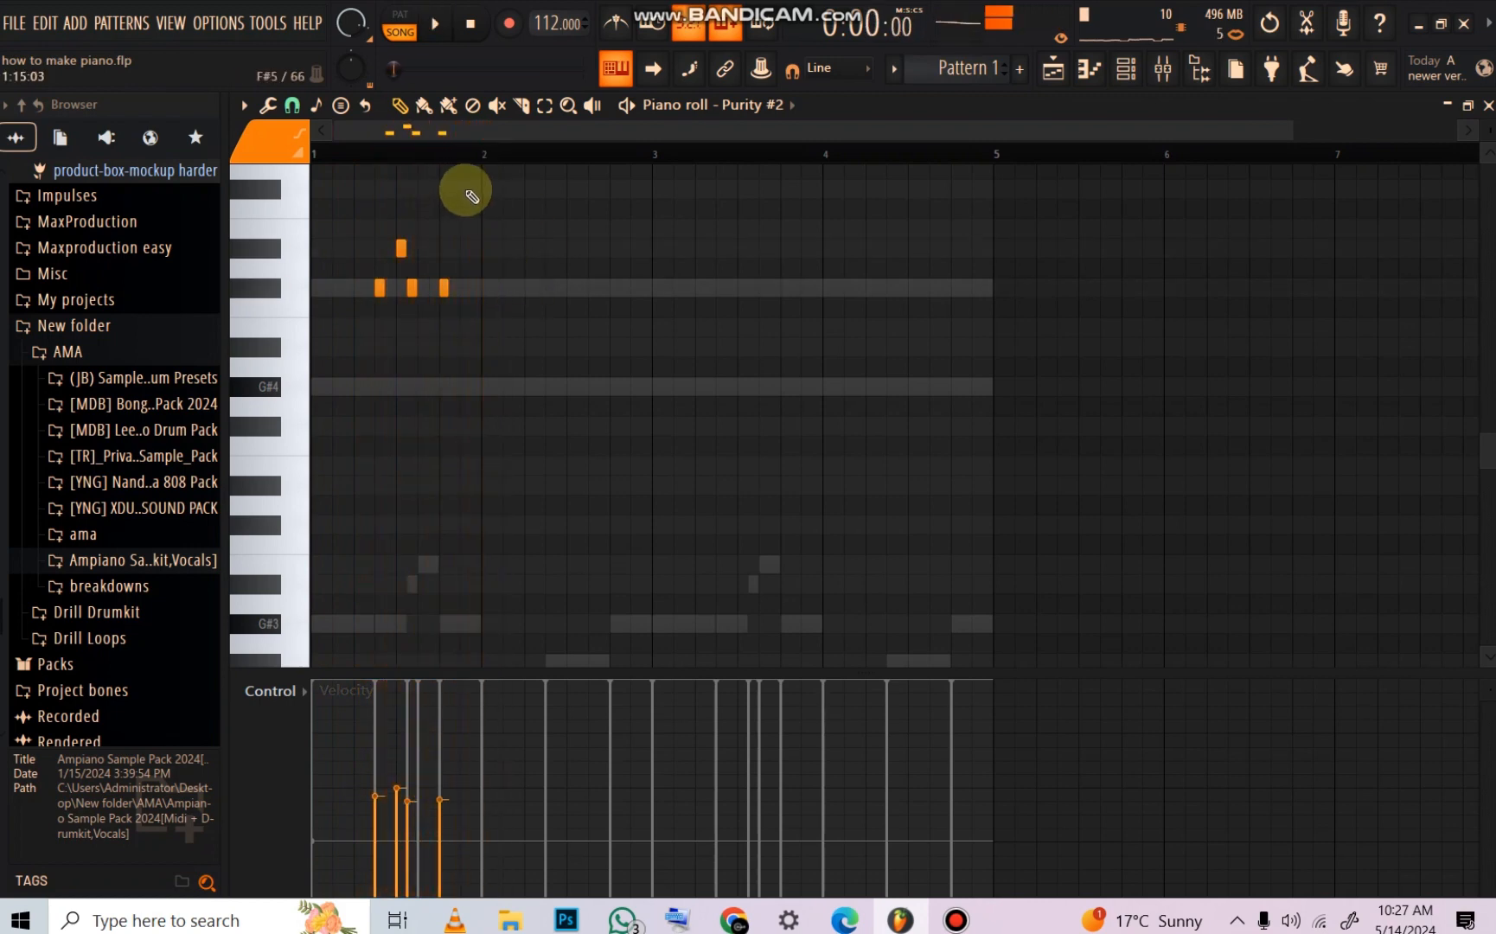
Step: Add one-step trumpet notes: G#4 at steps 3 and 15 of bar 1, and C#5 at the start of bars 1 and 2
key("space")
left_click(464, 388)
left_click(484, 289)
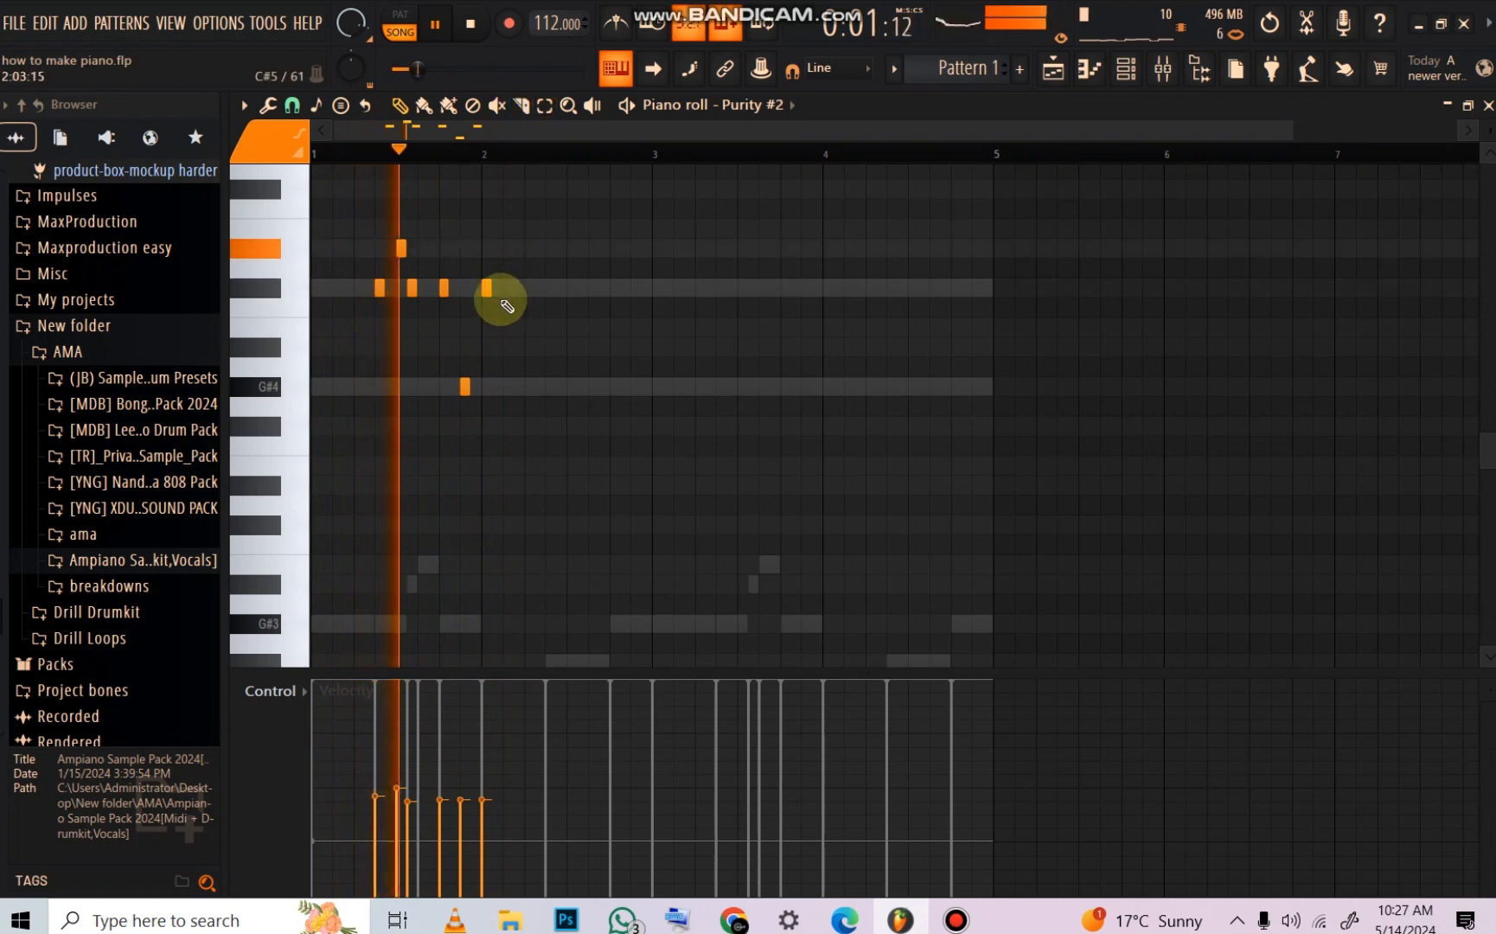
left_click(318, 289)
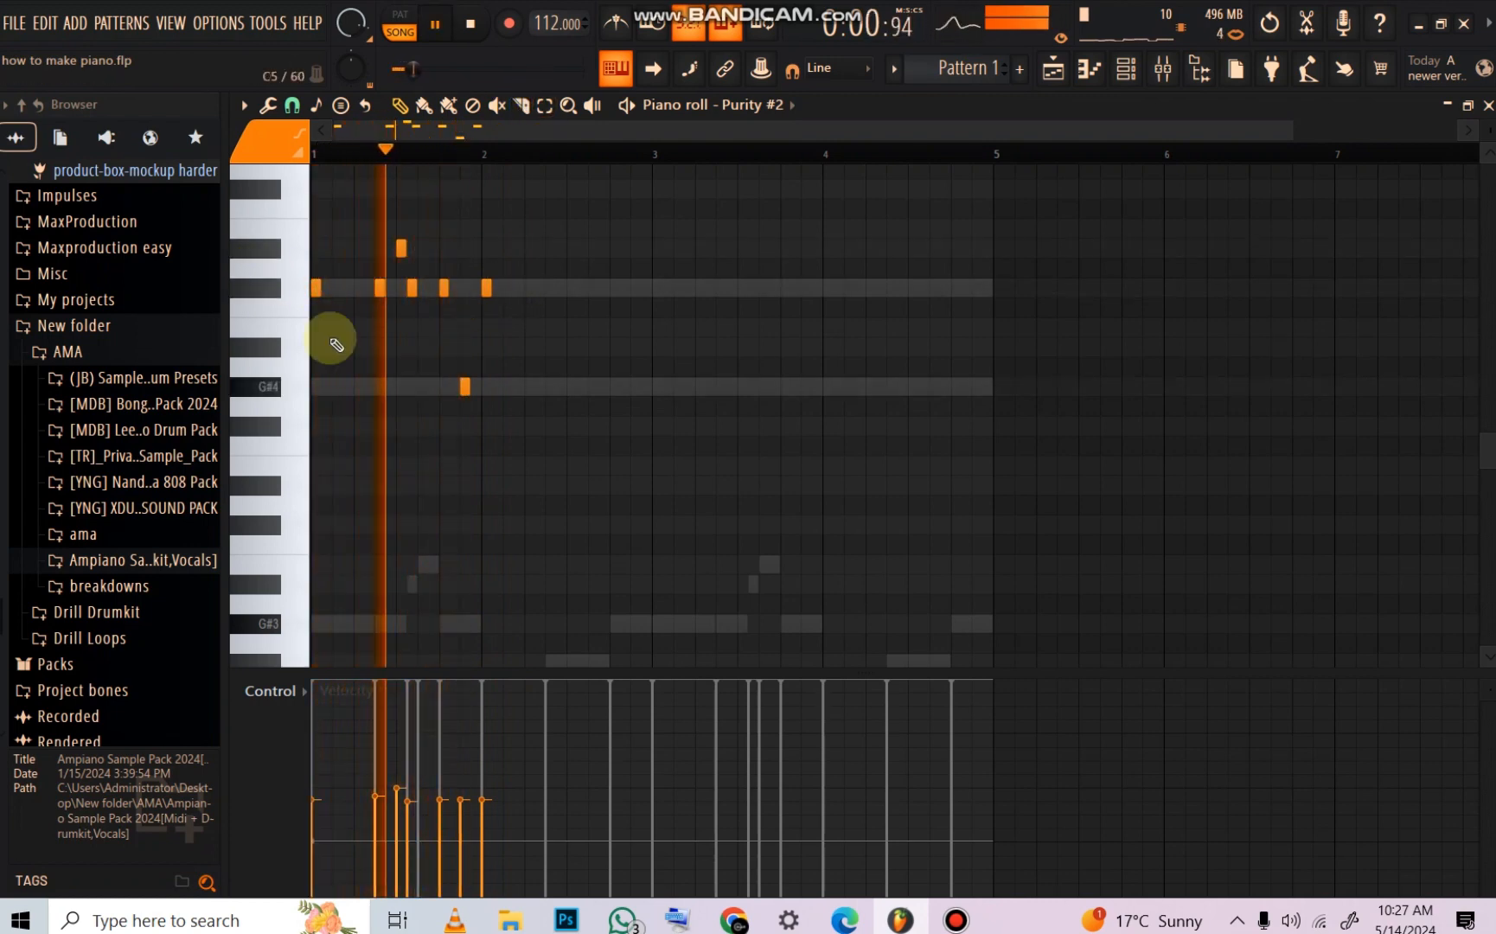
left_click(337, 387)
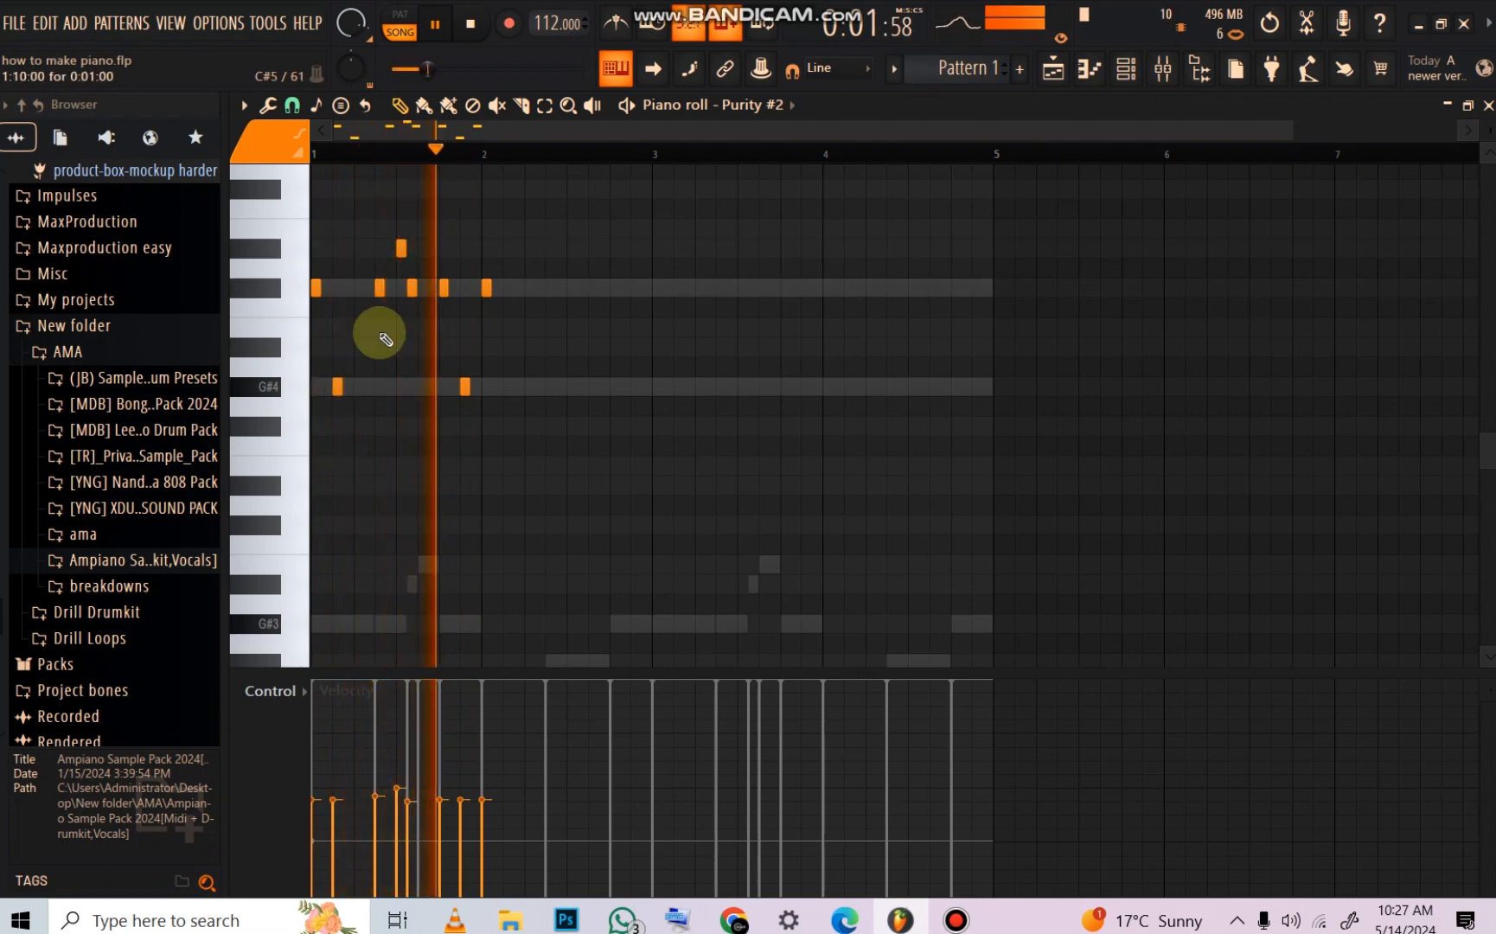
Step: Delete the G#4 at step 3 of bar 1 and the C#5 at the start of bar 2
right_click(336, 387)
left_click(523, 105)
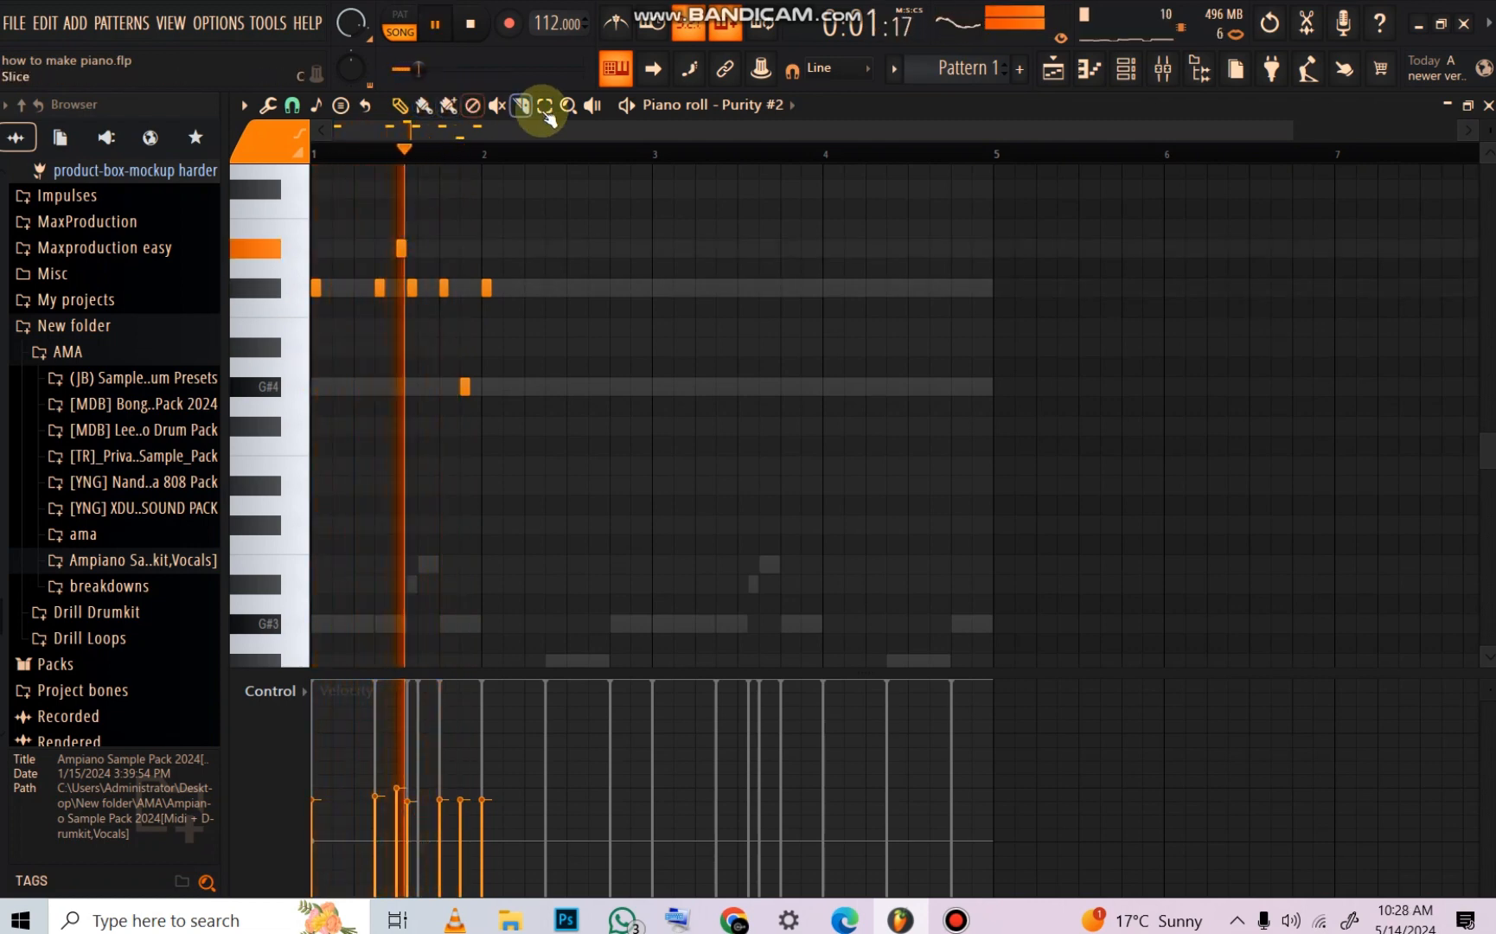
left_click(481, 291)
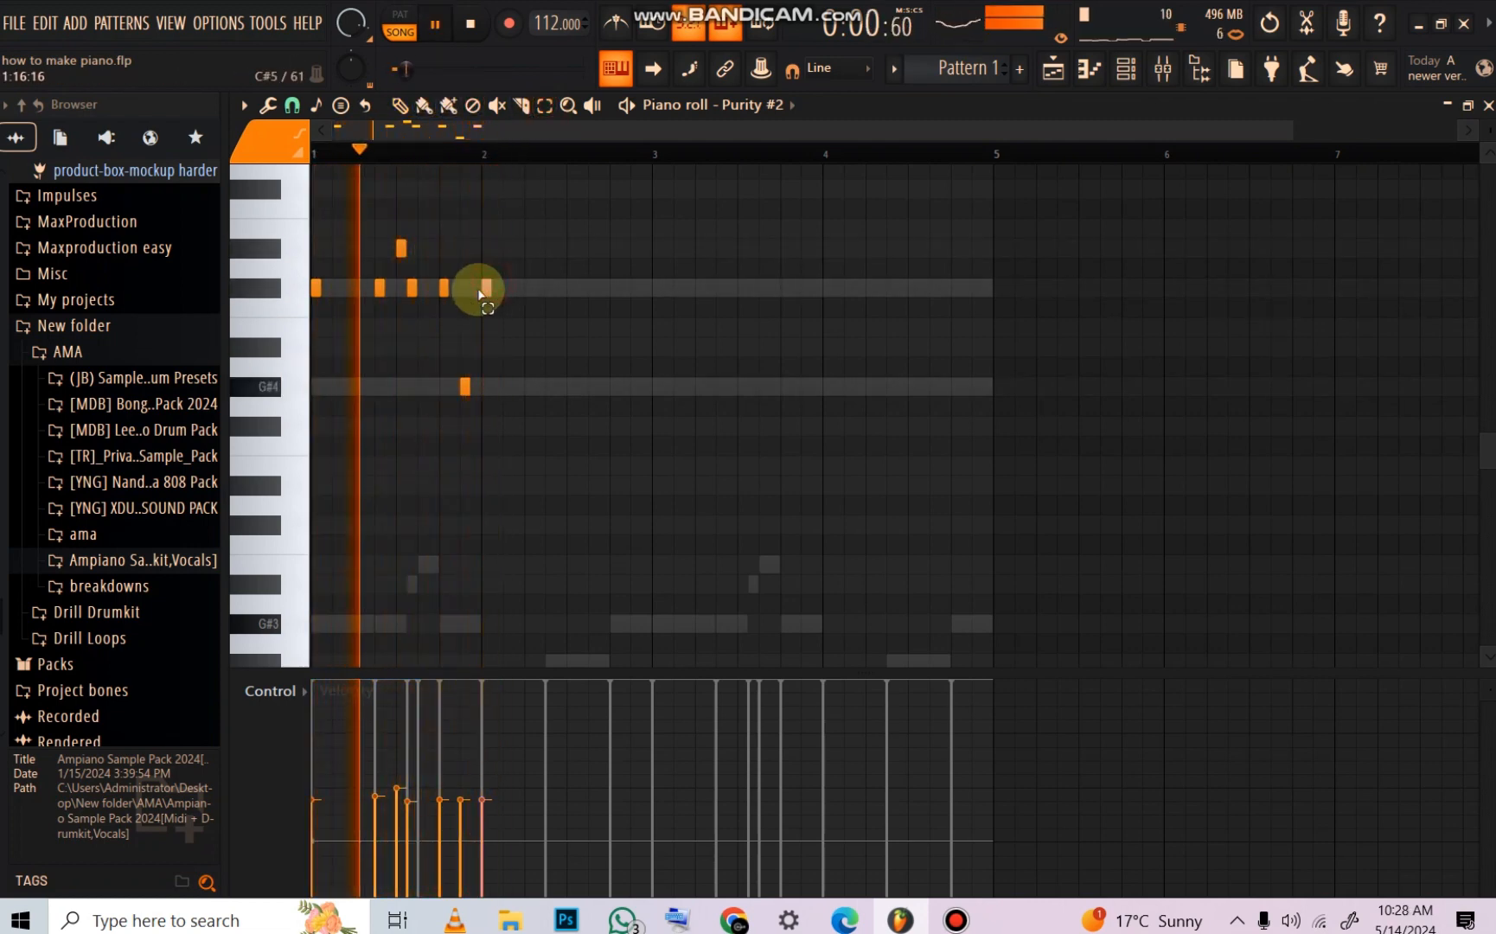
right_click(479, 294)
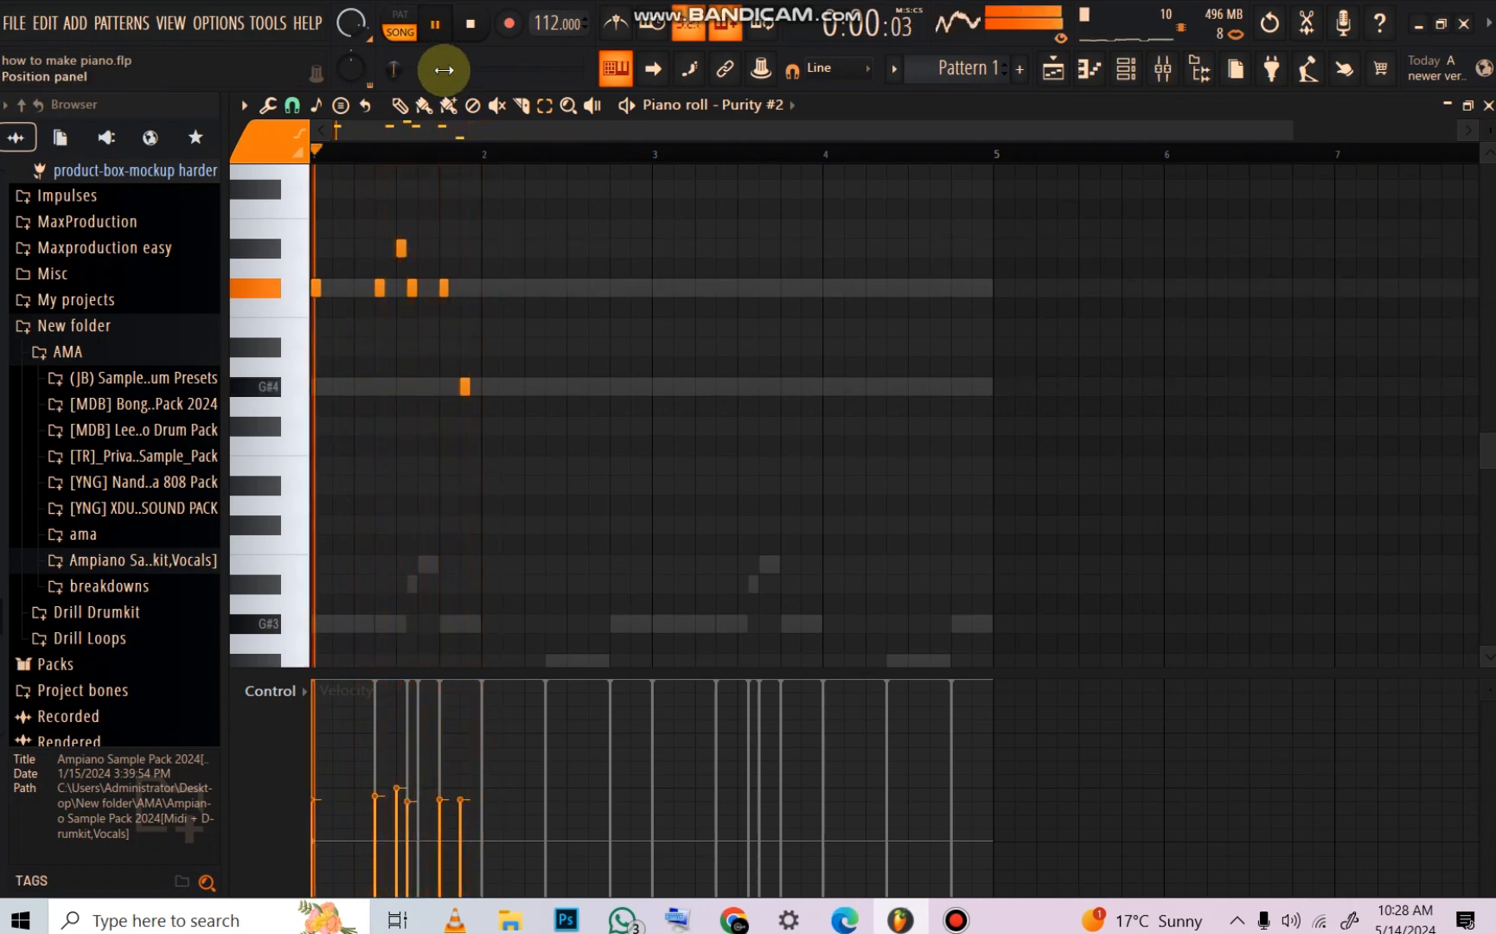
Step: Duplicate the bar 1 trumpet motif three times to fill bars 2 to 4, and clear the selection
left_click_drag(483, 149, 313, 152)
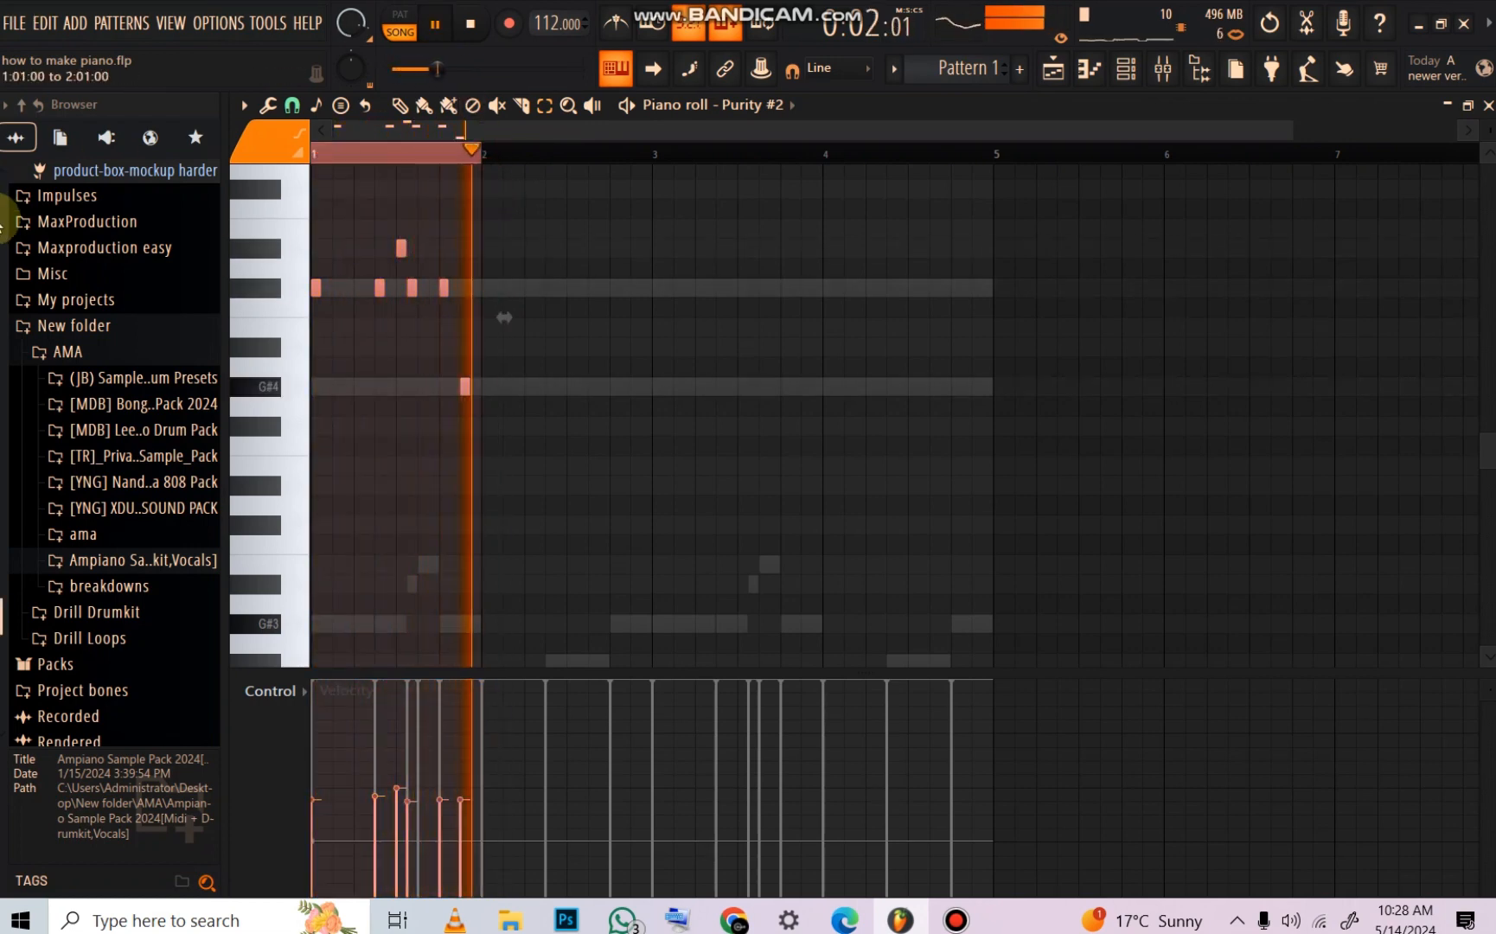
key("ctrl+b")
key("ctrl+b")
key("ctrl+b")
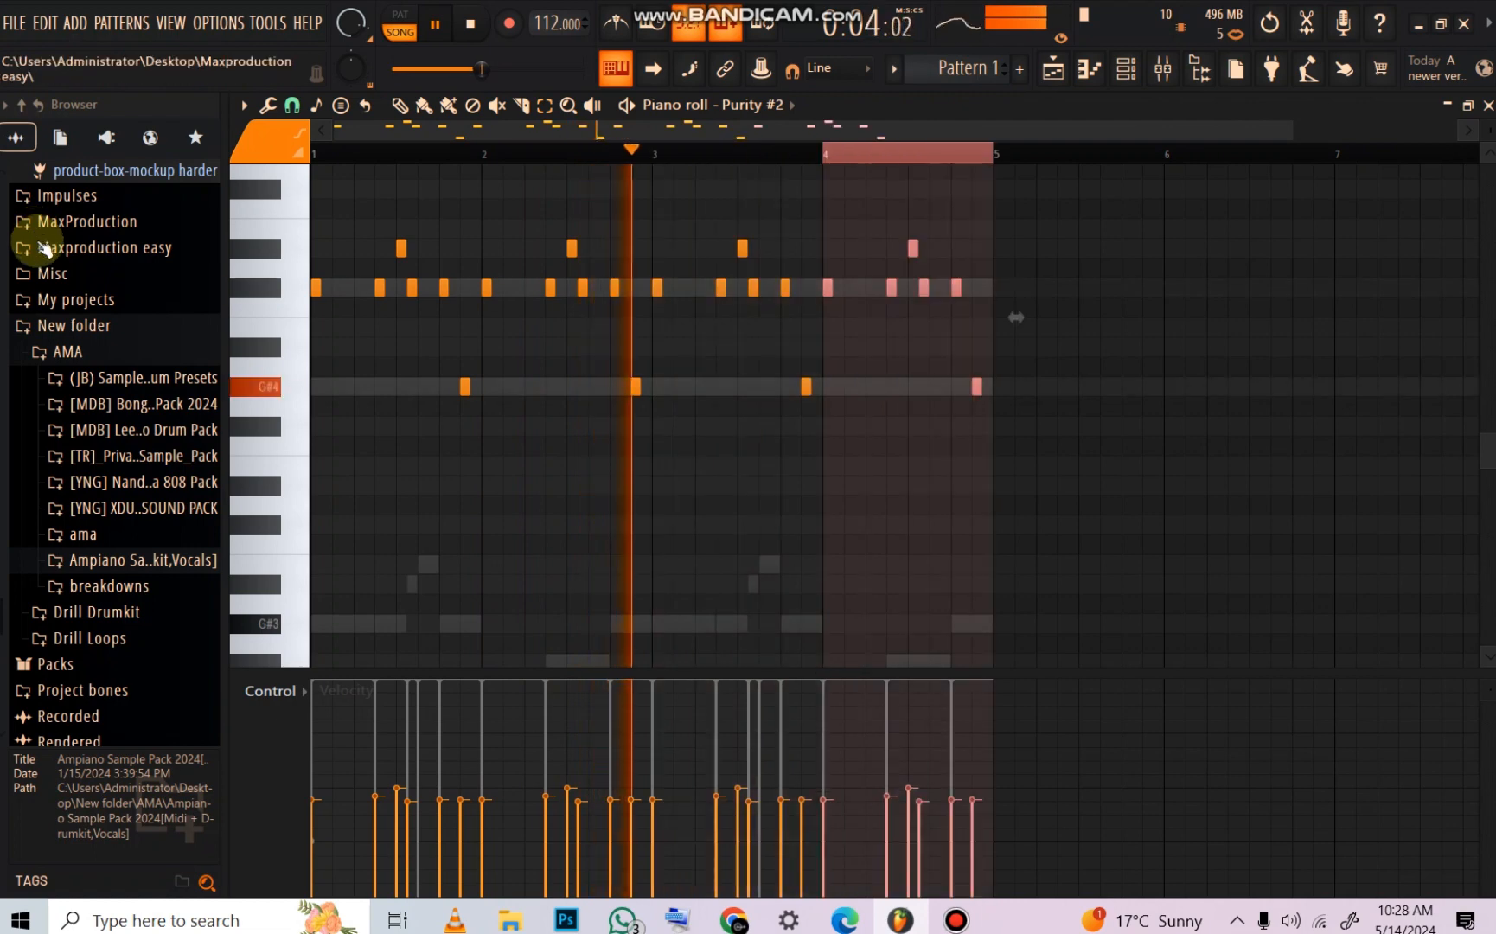
right_click(958, 157)
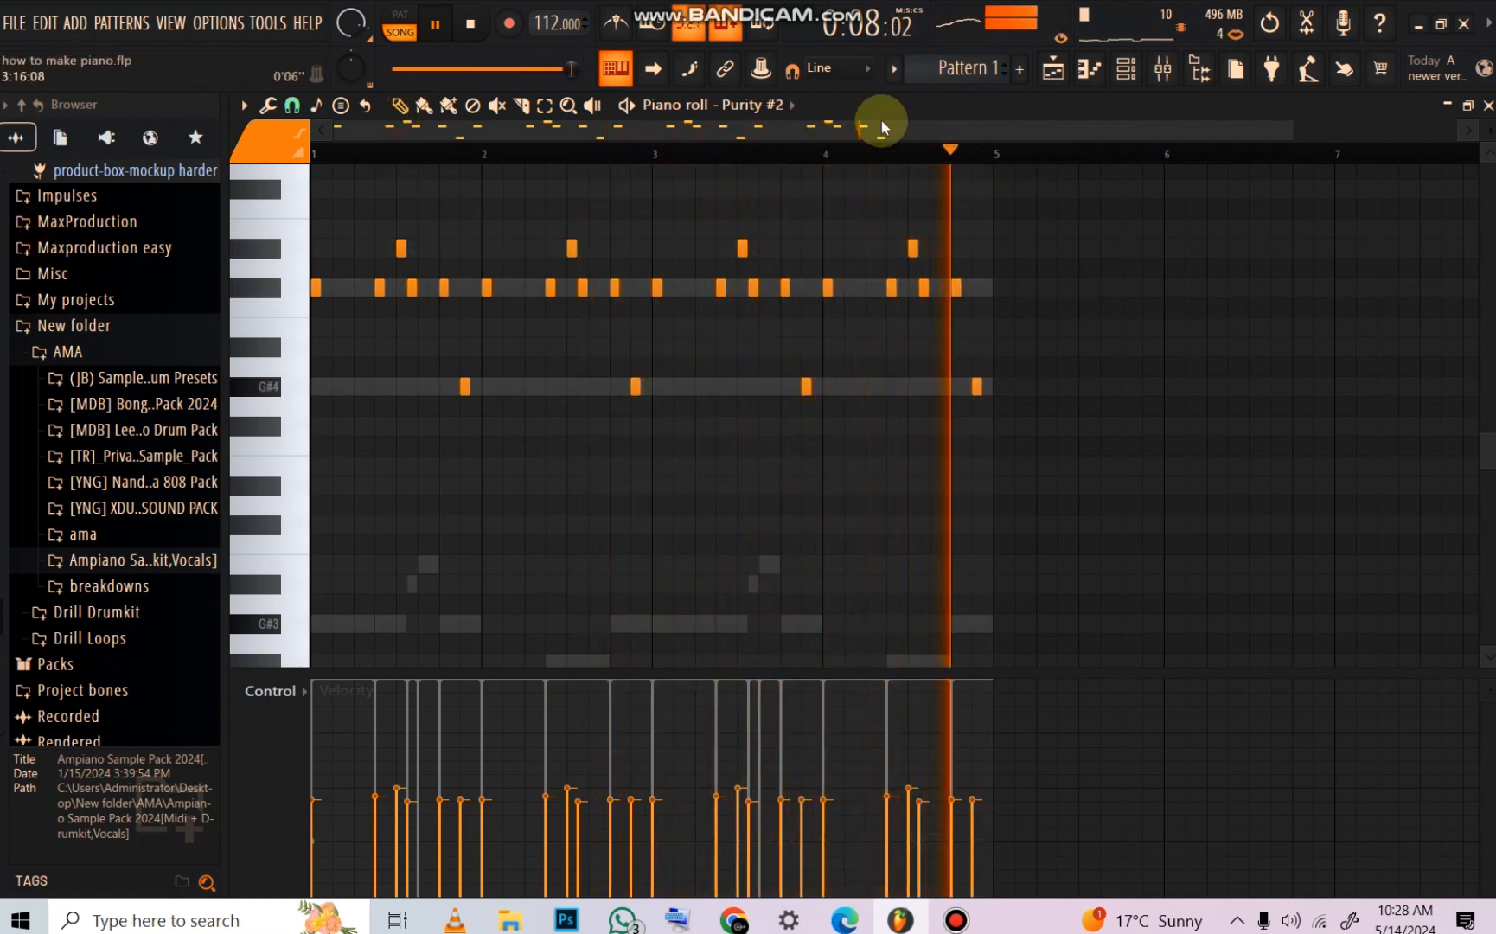
Step: Stop playback, add a third Purity channel and load its Pan Flight preset from the Arpeggiator category
key("space")
key("F6")
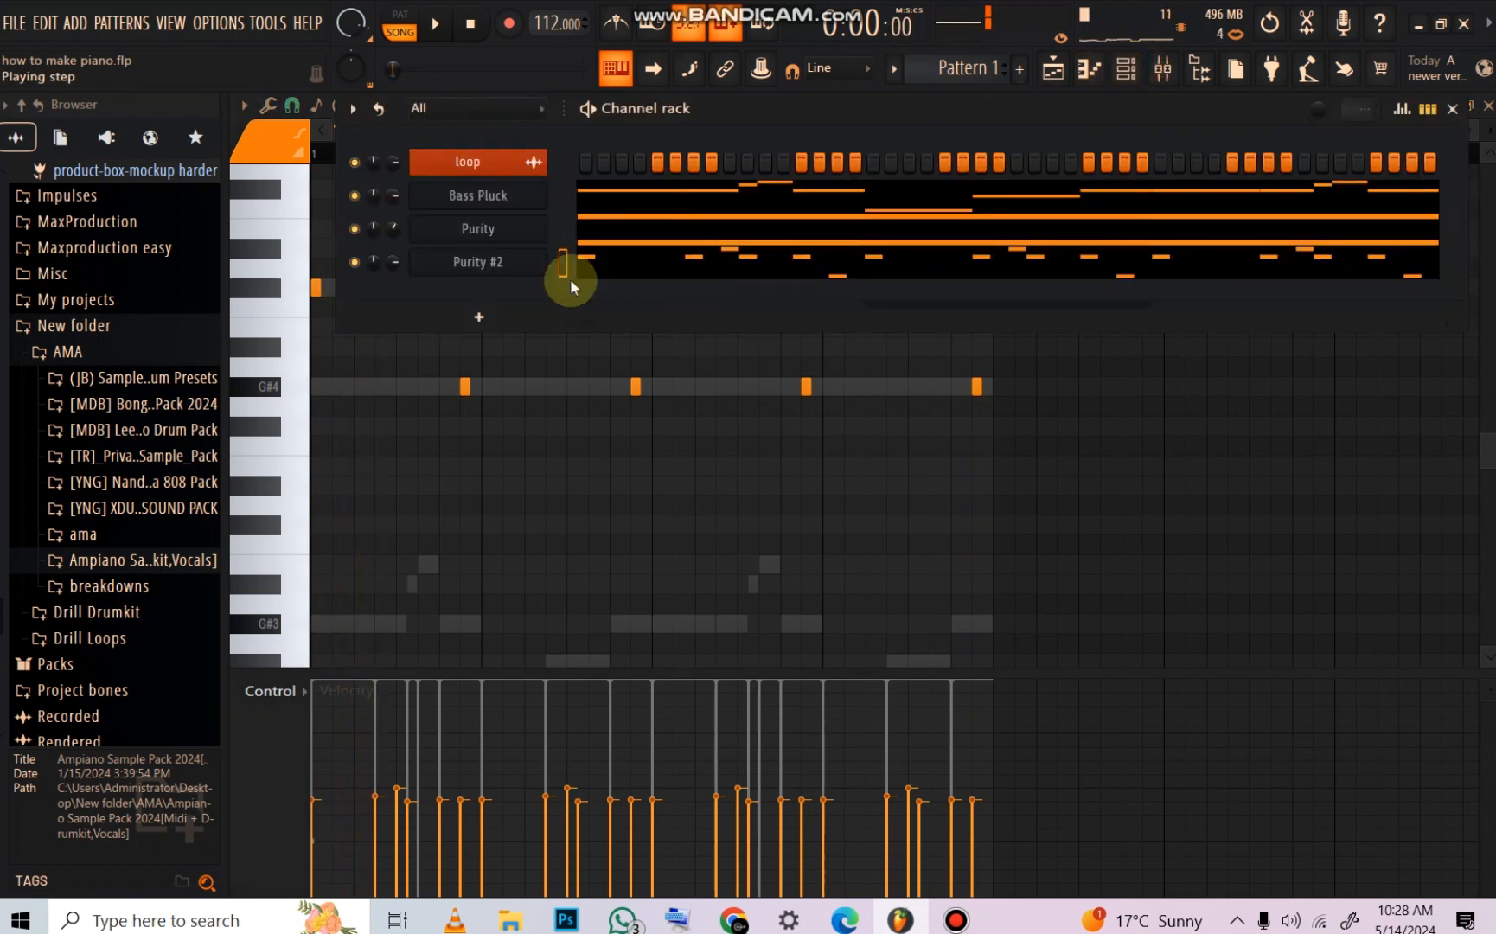
left_click(471, 319)
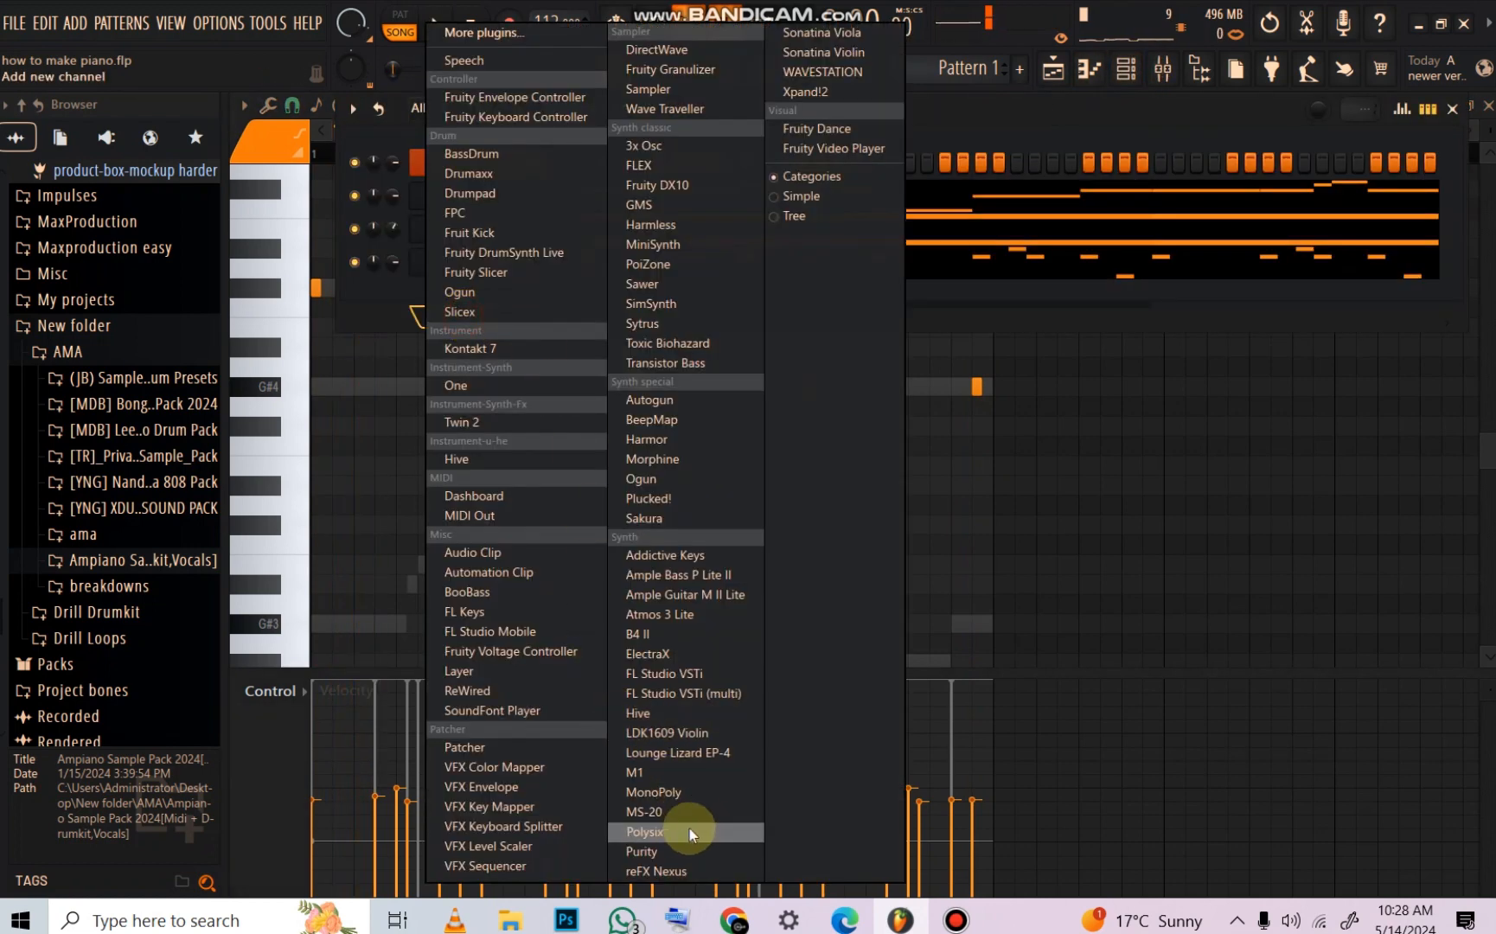
left_click(670, 852)
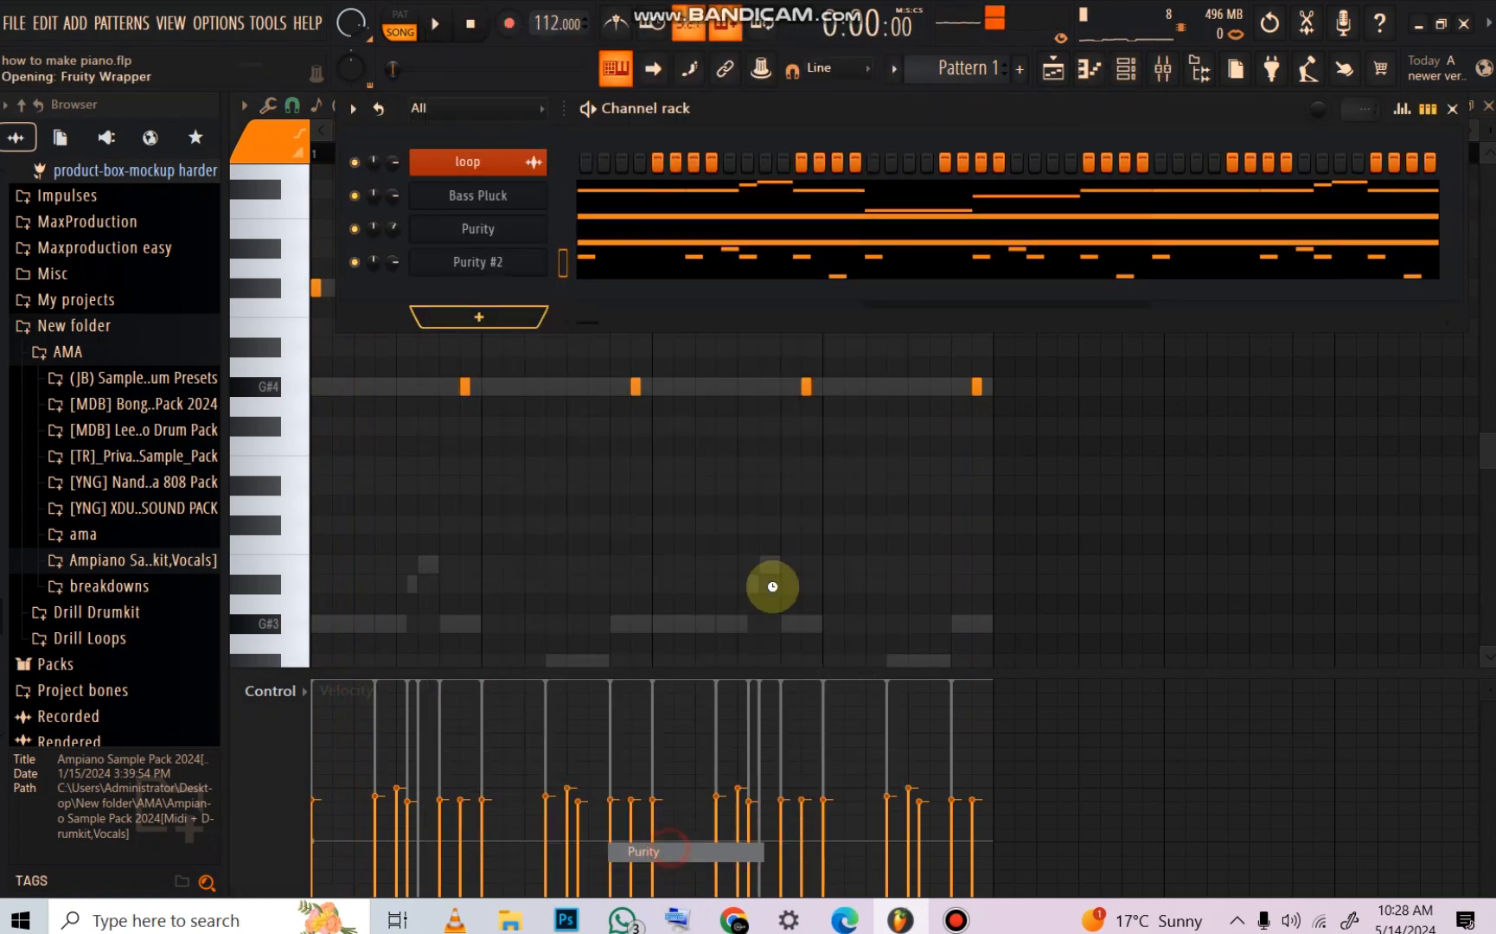
left_click(842, 794)
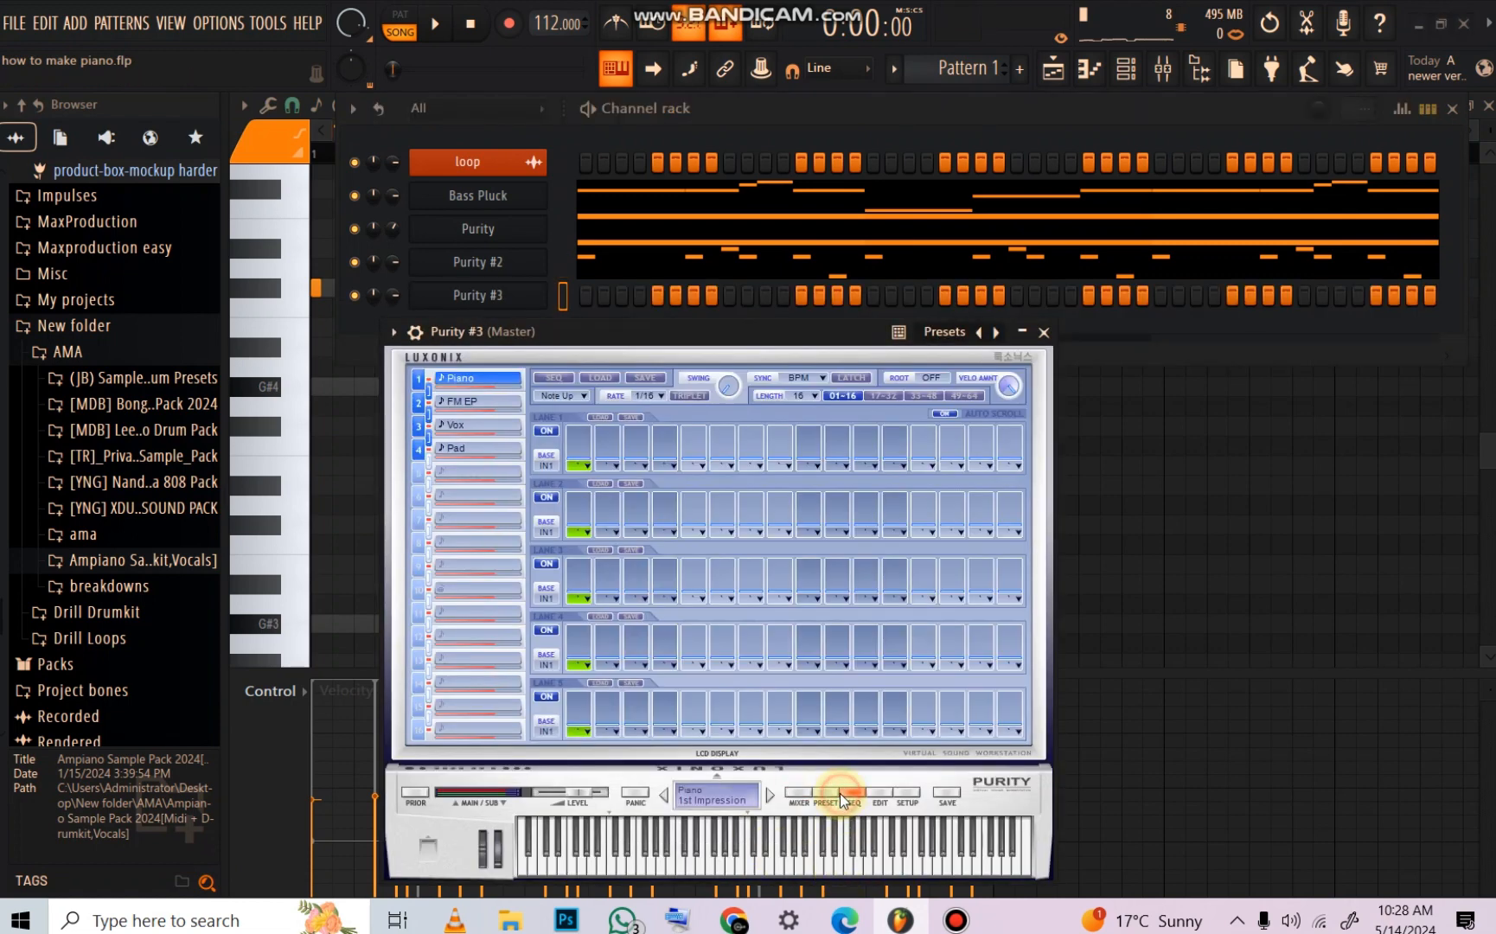
left_click(823, 792)
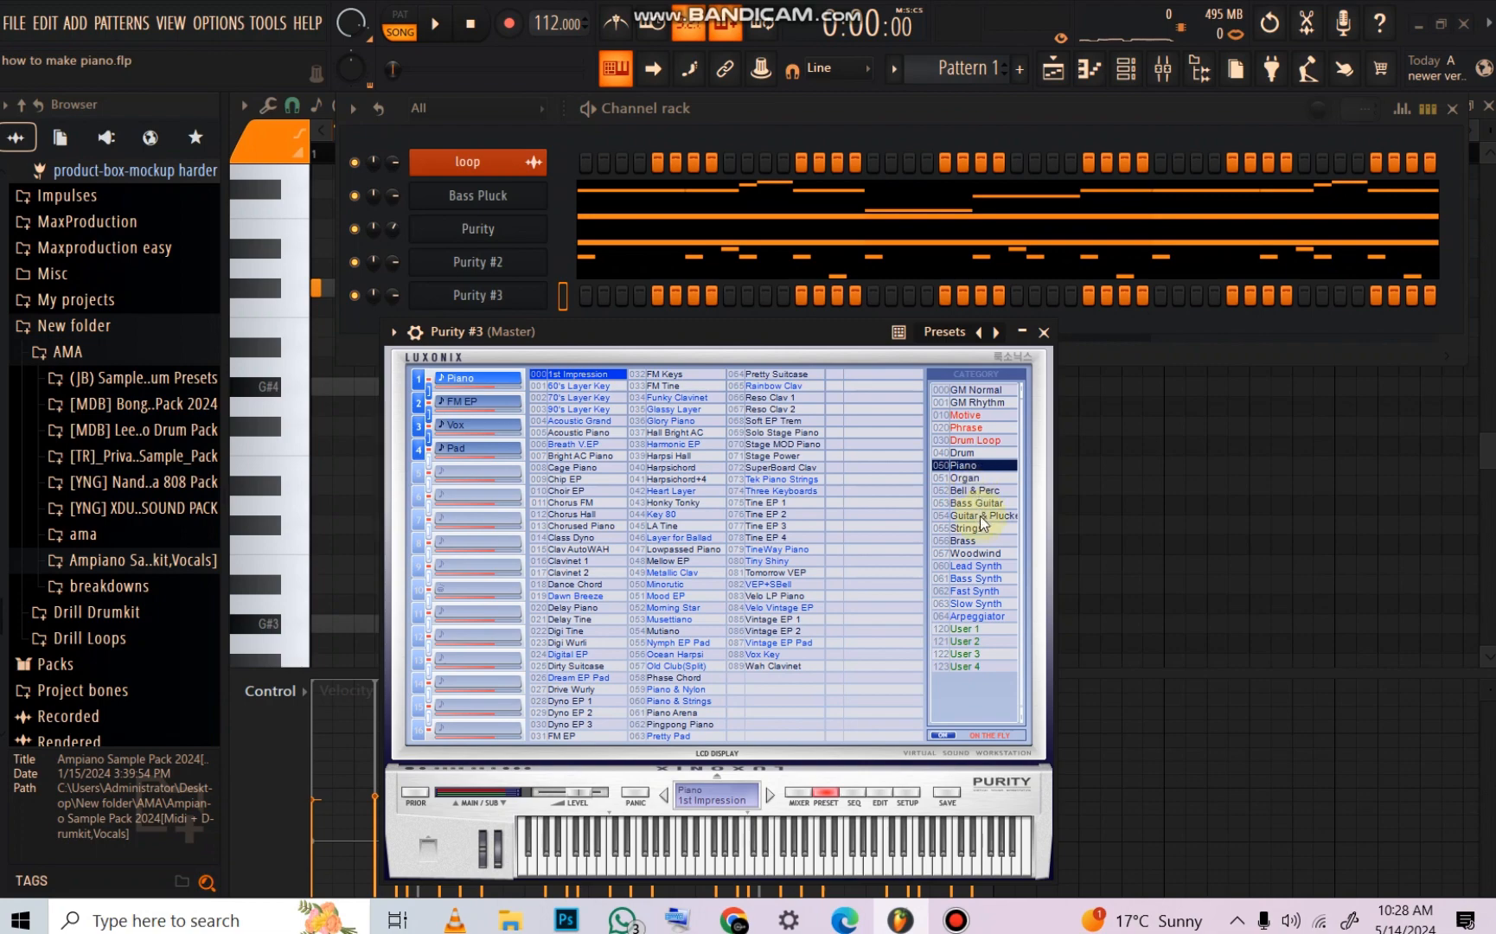
left_click(981, 629)
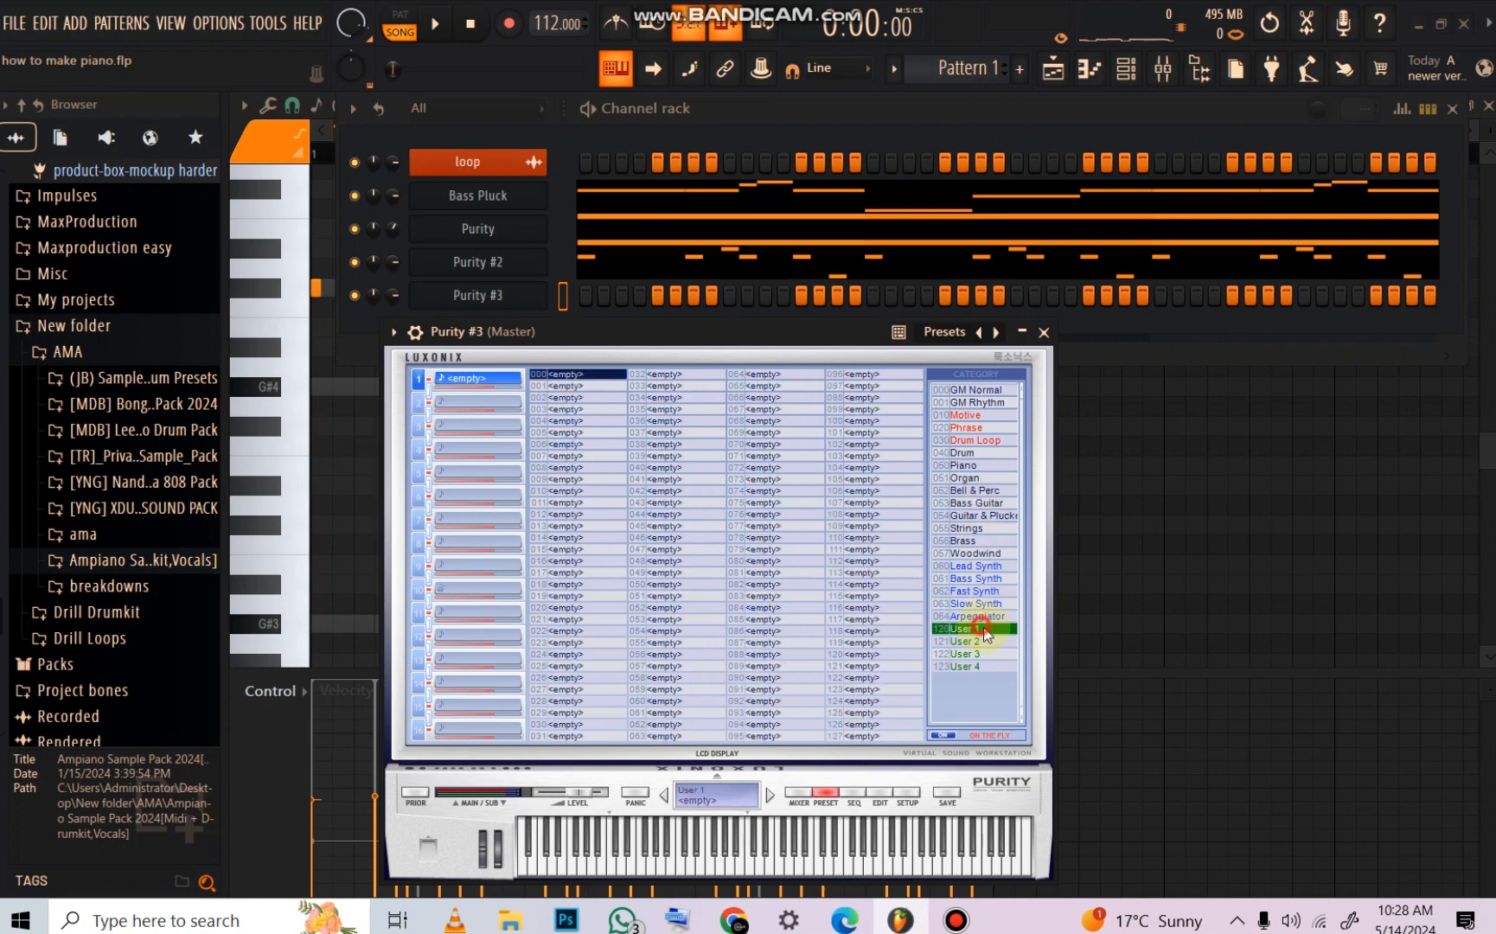
left_click(982, 616)
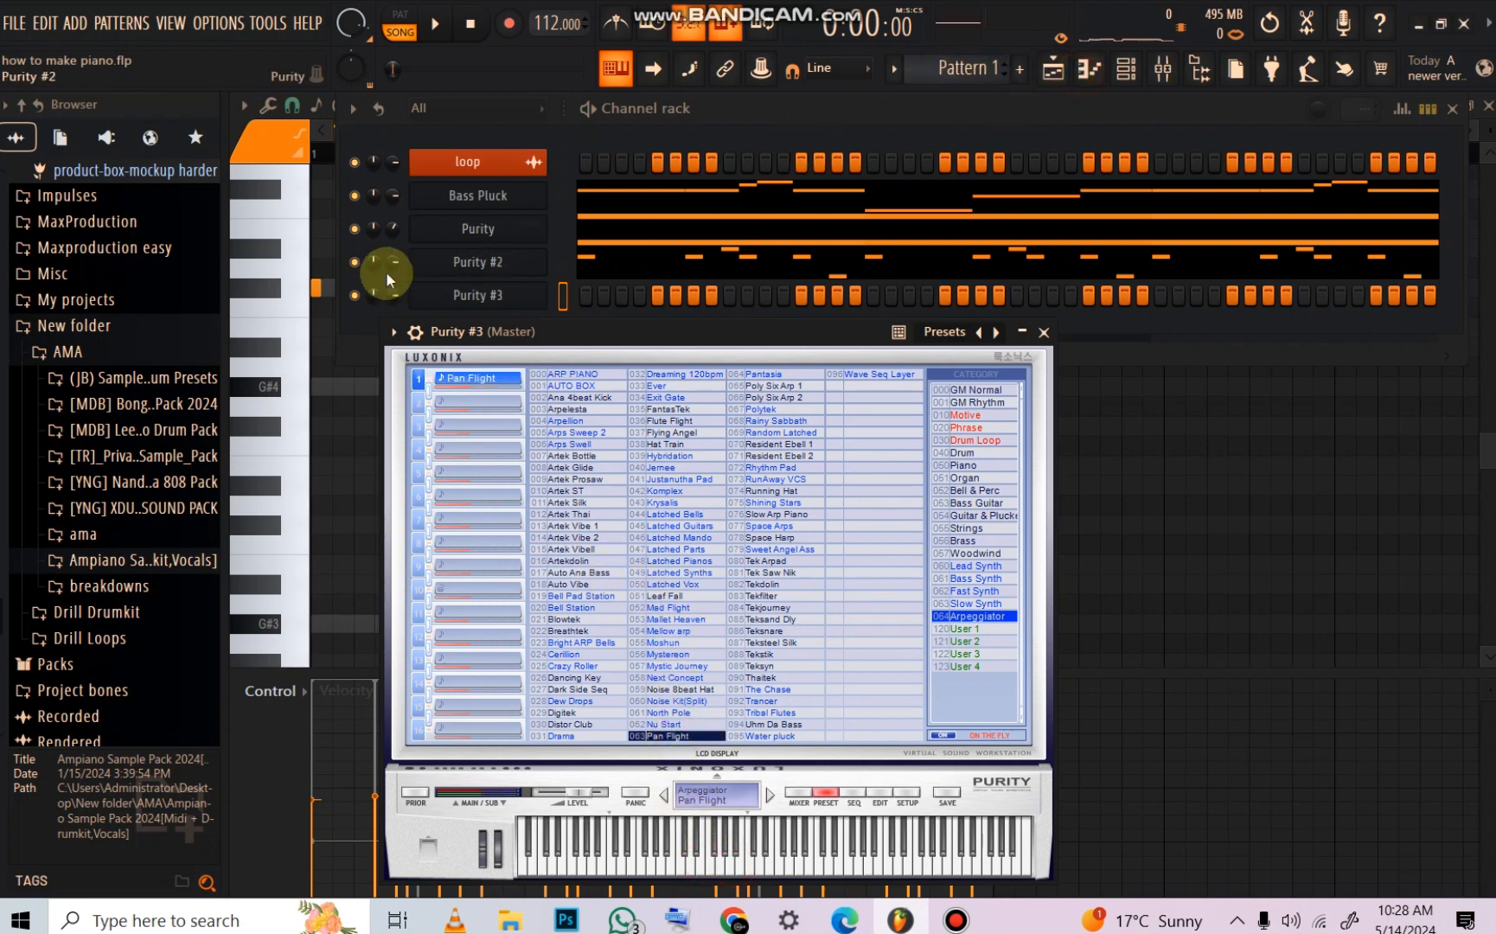
Step: In Purity #3's piano roll, place four-step G#4 notes at step 9 of bar 1 and steps 1 and 9 of bar 2
left_click(1091, 71)
left_click(307, 221)
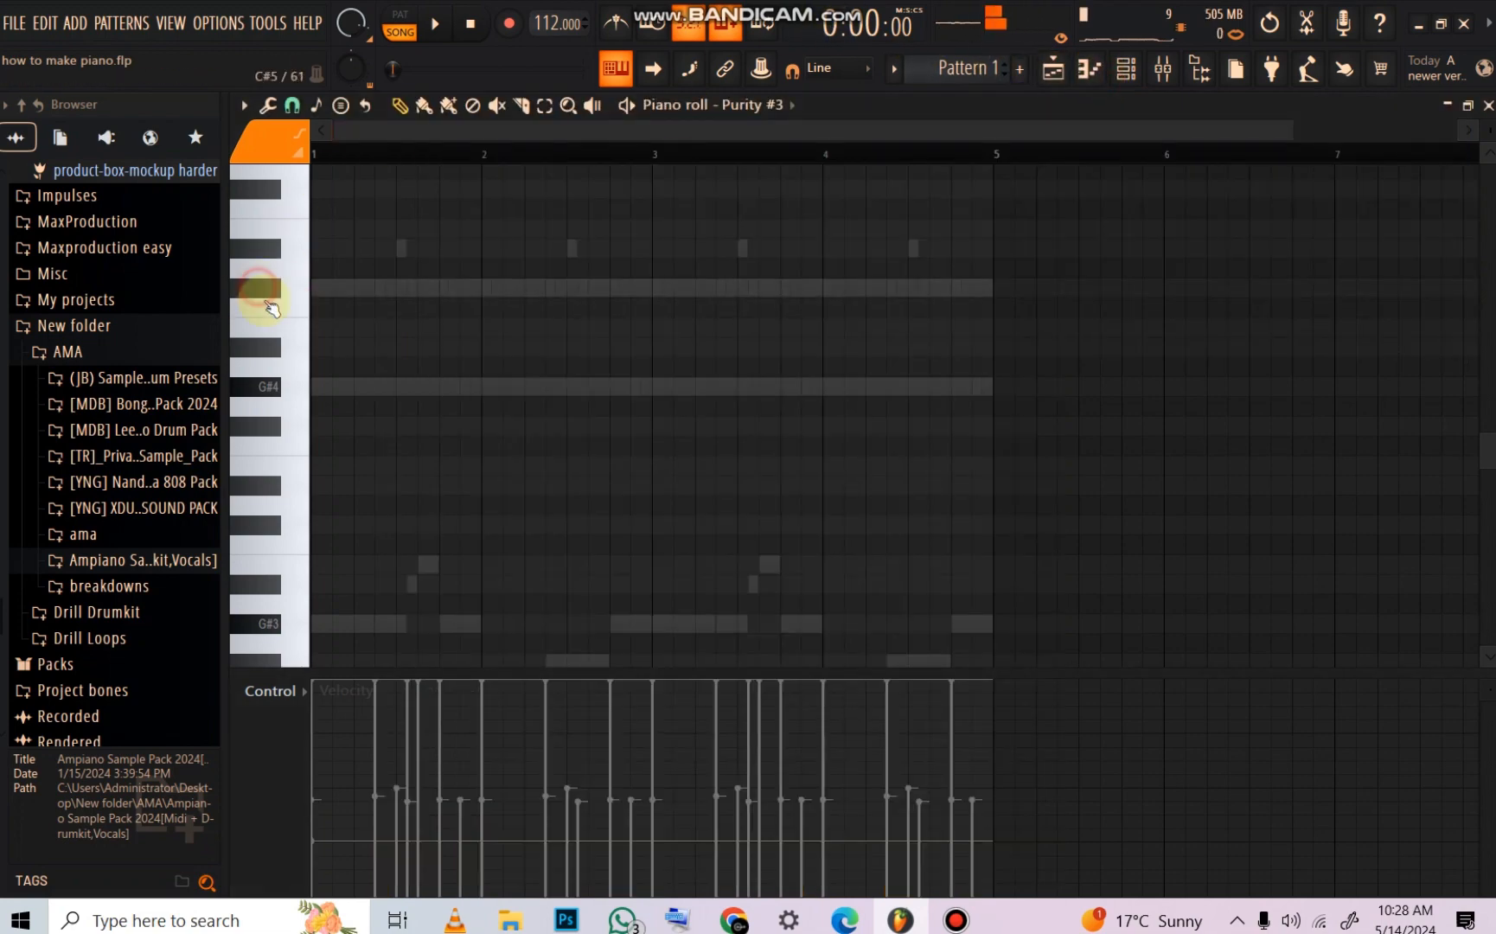
scroll(277, 337, "down", 3)
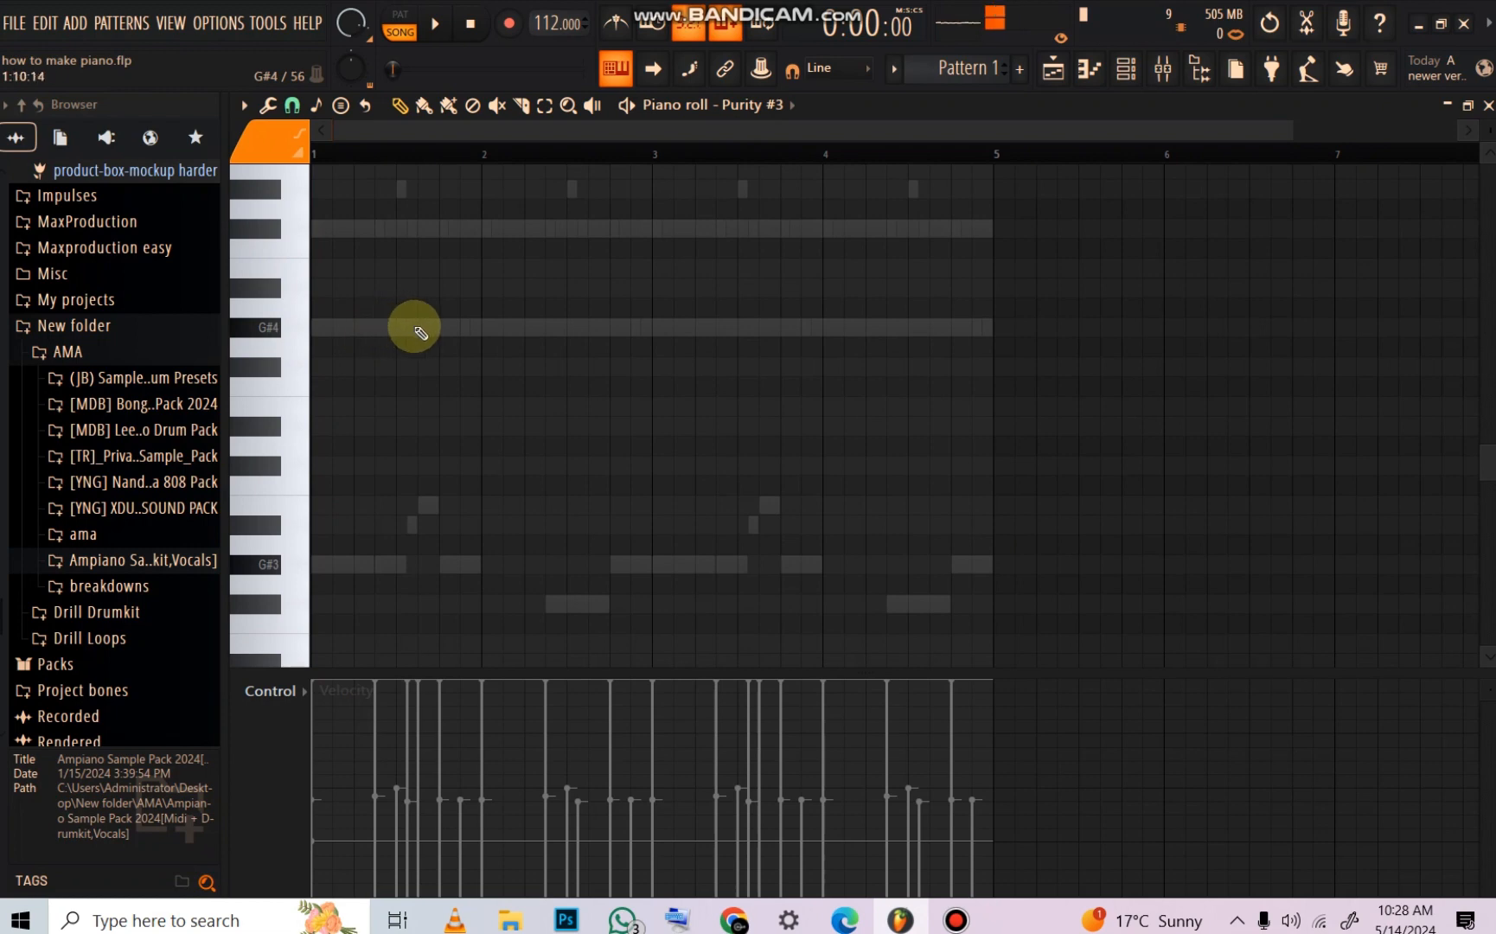
key("space")
left_click_drag(408, 334, 450, 344)
left_click(485, 333)
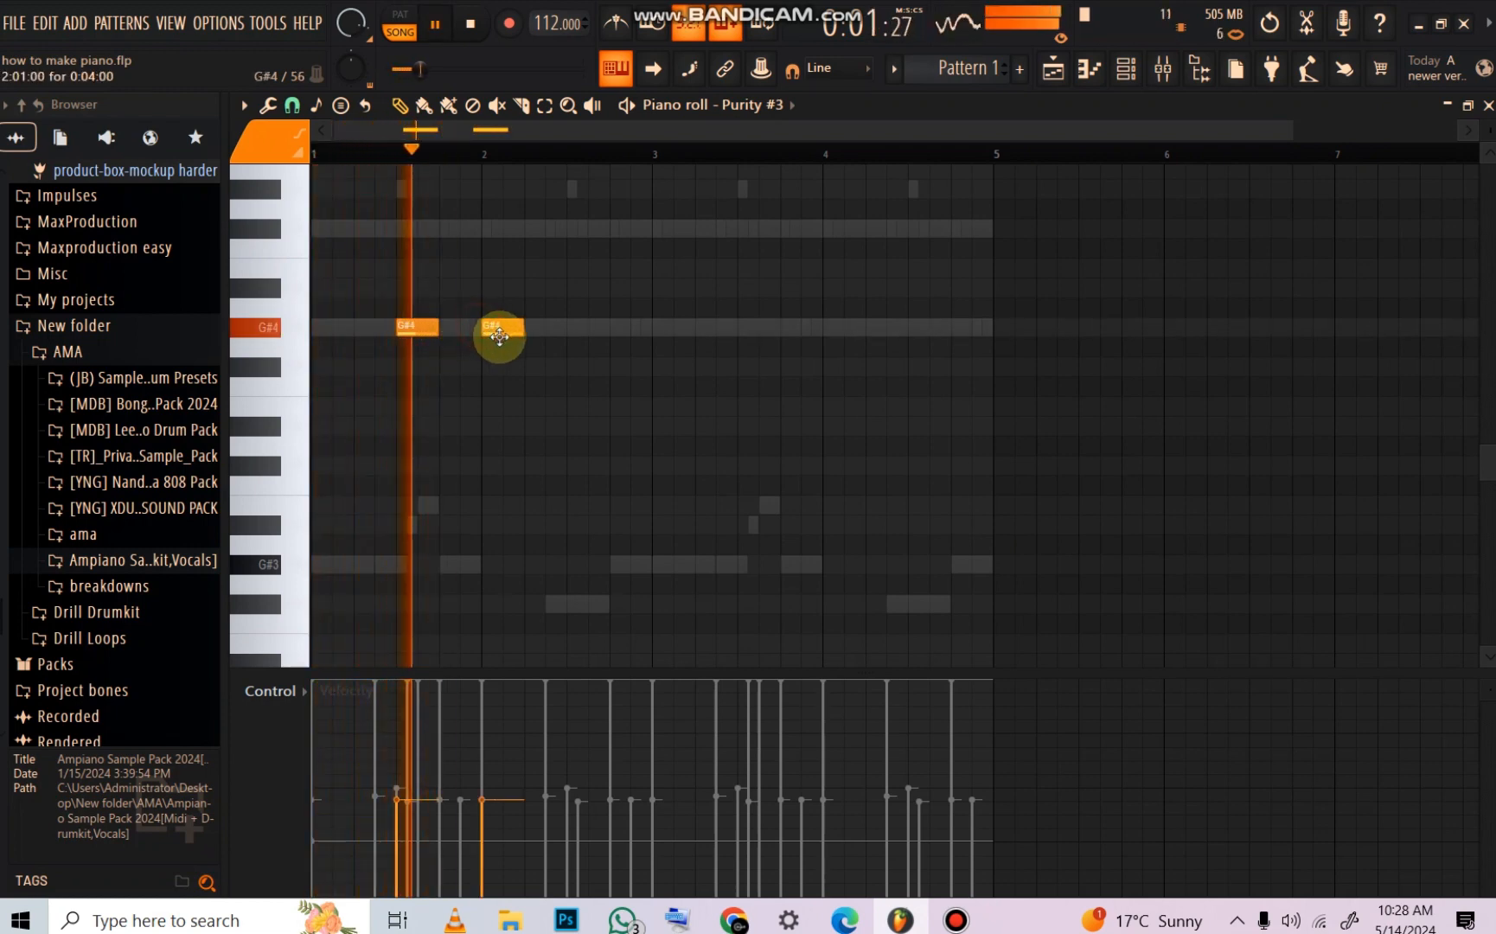
left_click(574, 341)
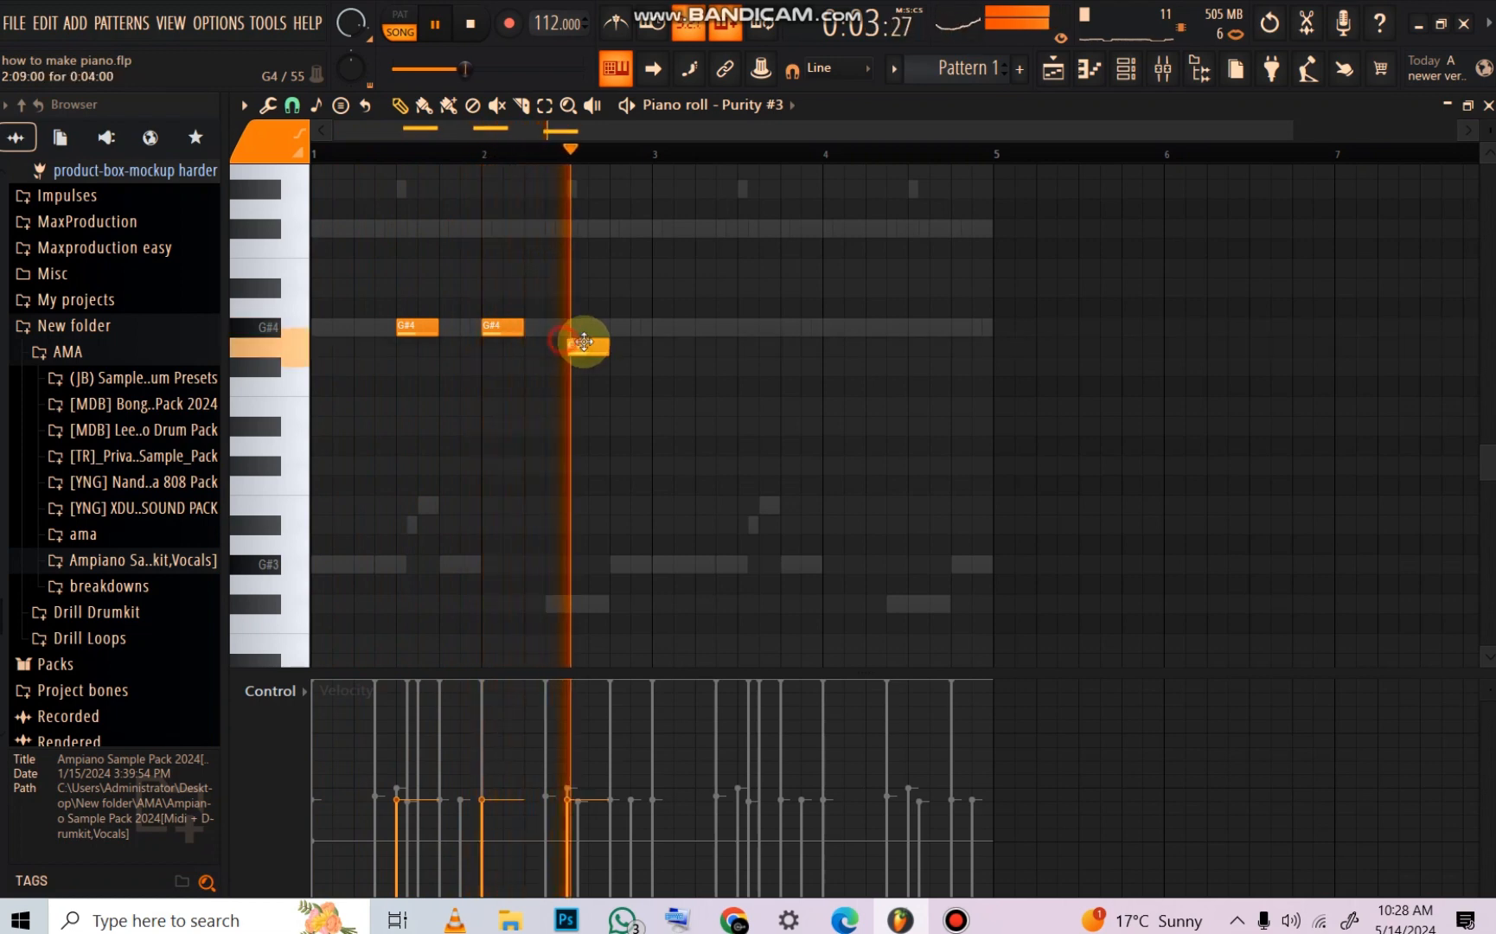
right_click(583, 341)
left_click(571, 329)
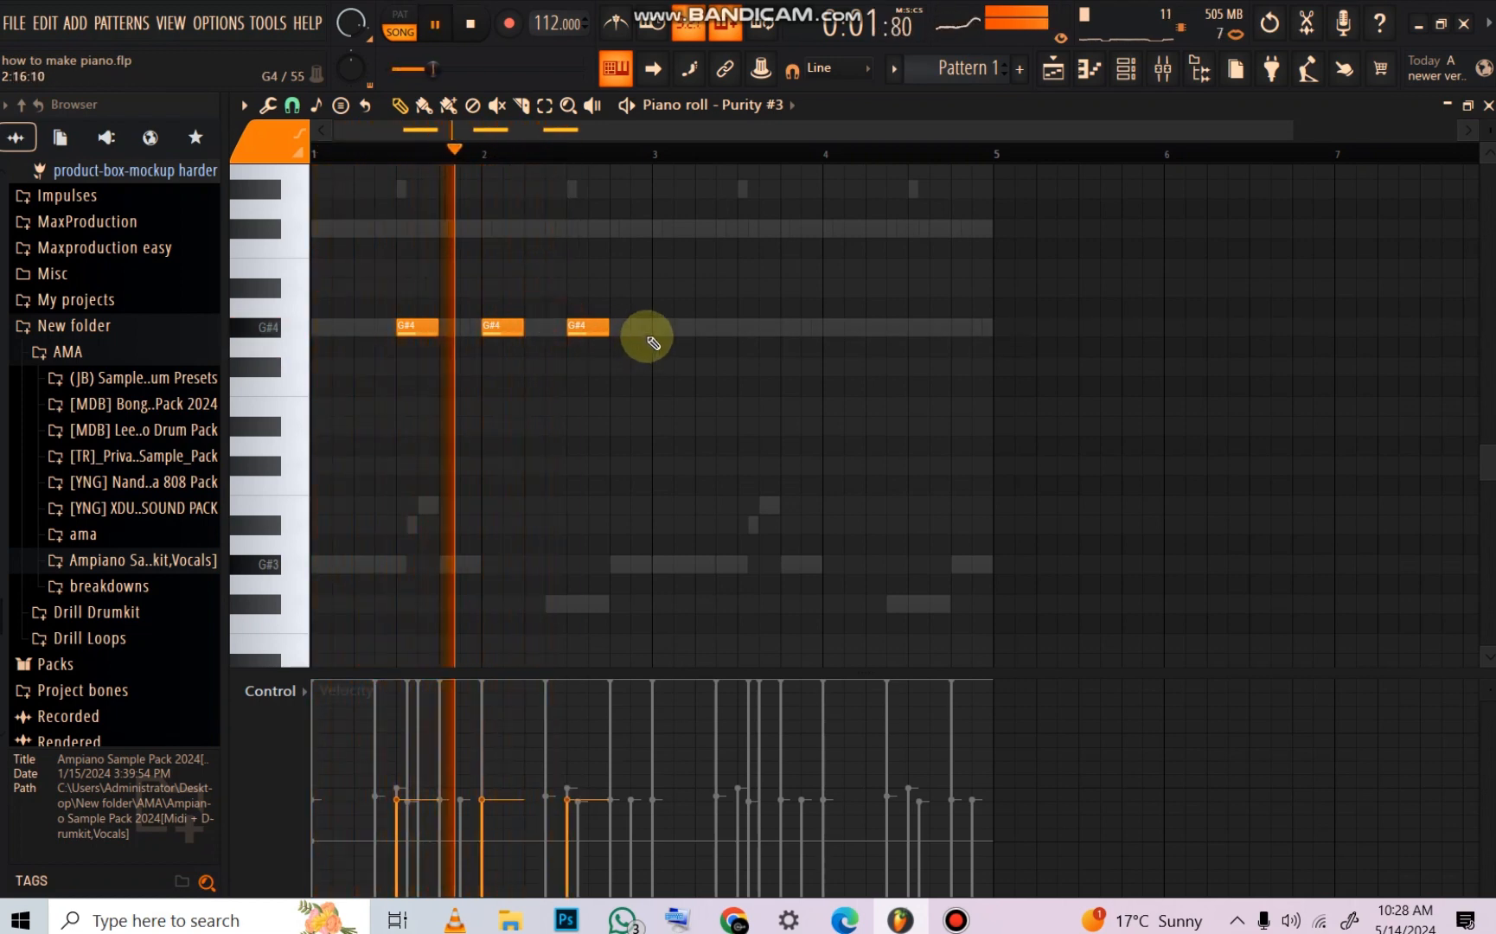
Step: Add four-step G#4 notes at steps 1 and 9 of bars 3 and 4, stretching the last one to the end of bar 4
left_click(655, 332)
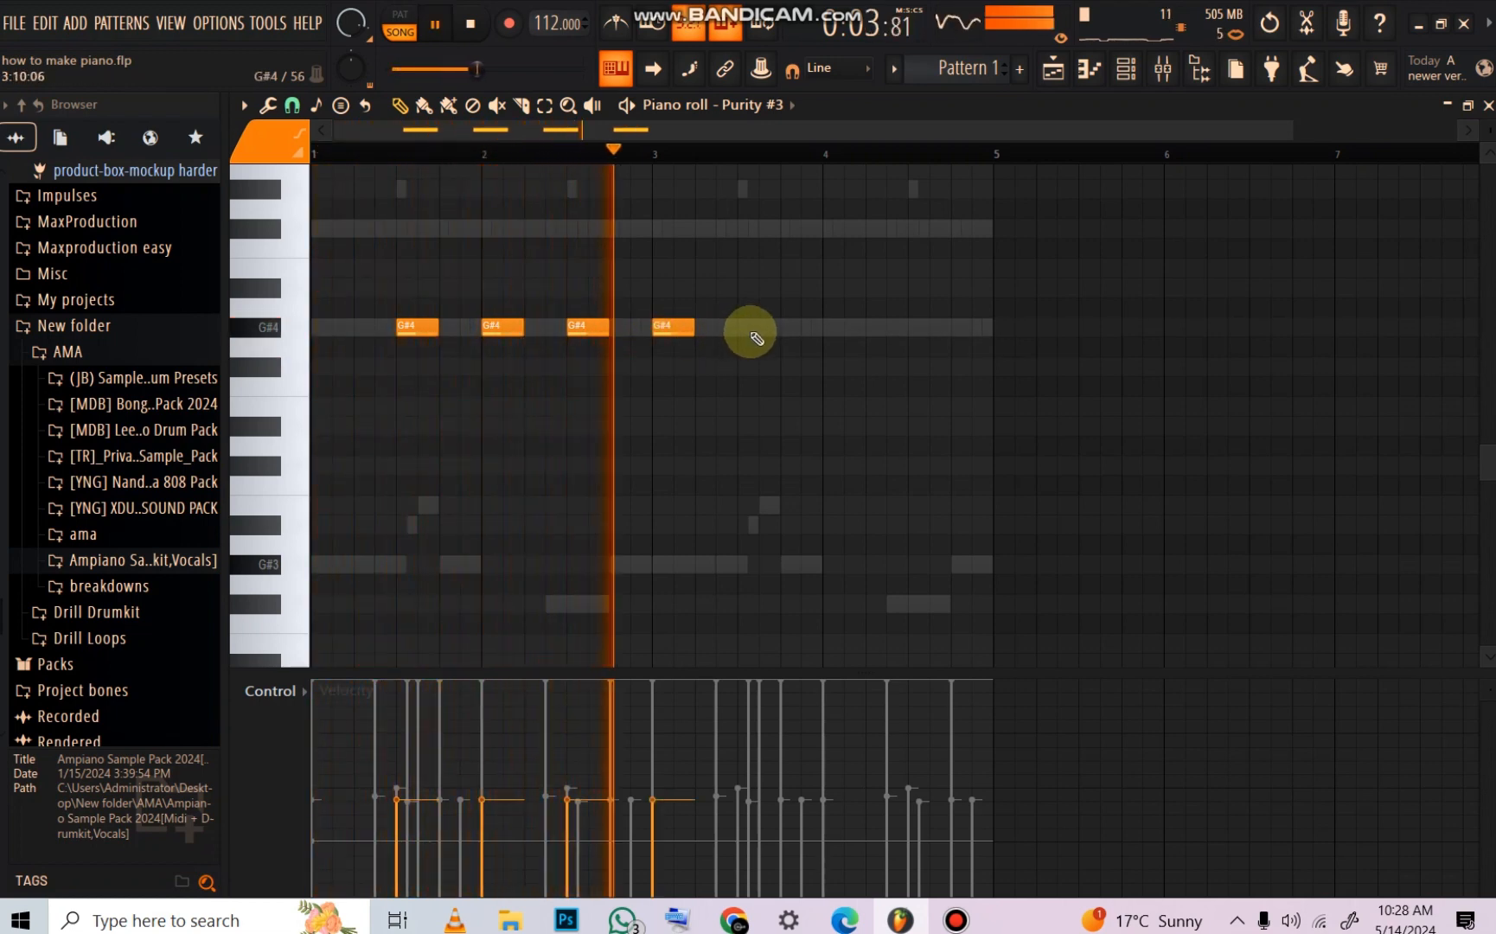
left_click(740, 331)
left_click(825, 330)
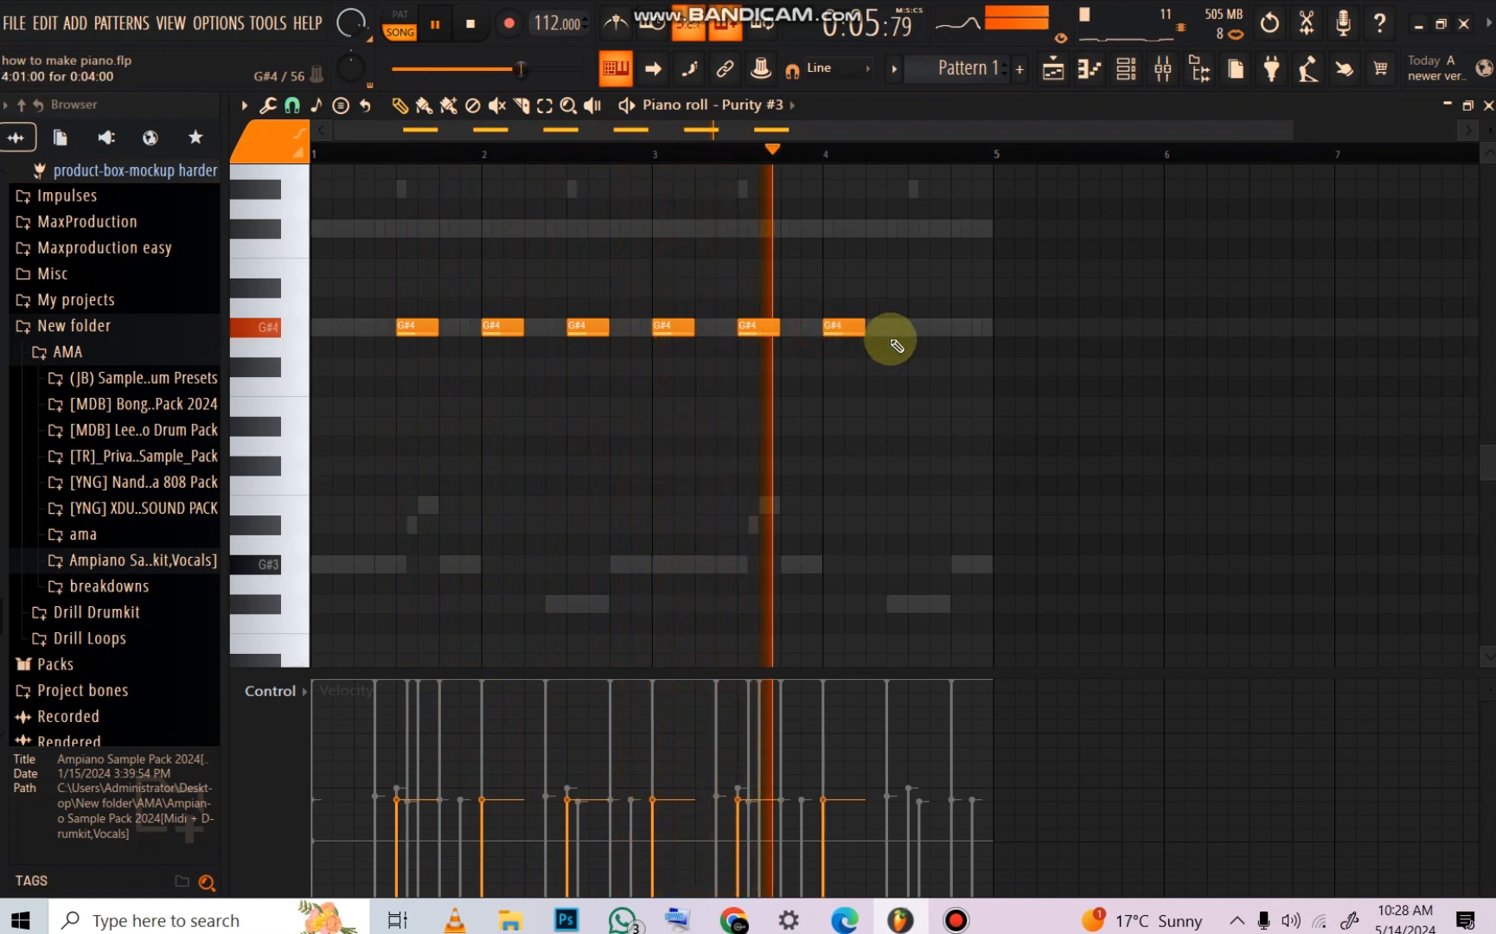
left_click(910, 329)
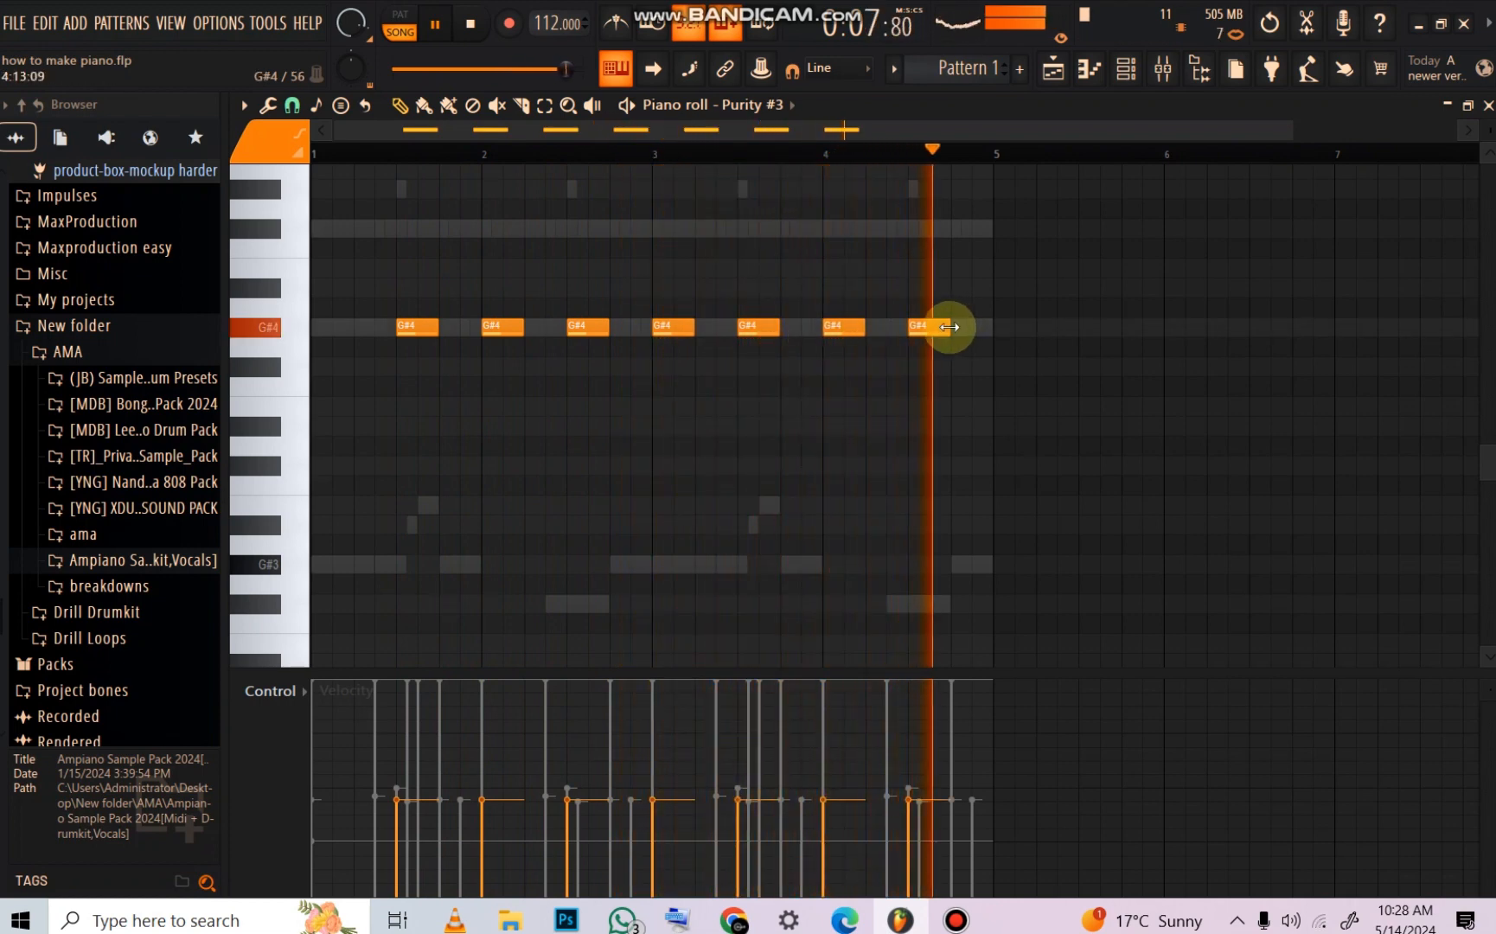
left_click_drag(964, 327, 990, 332)
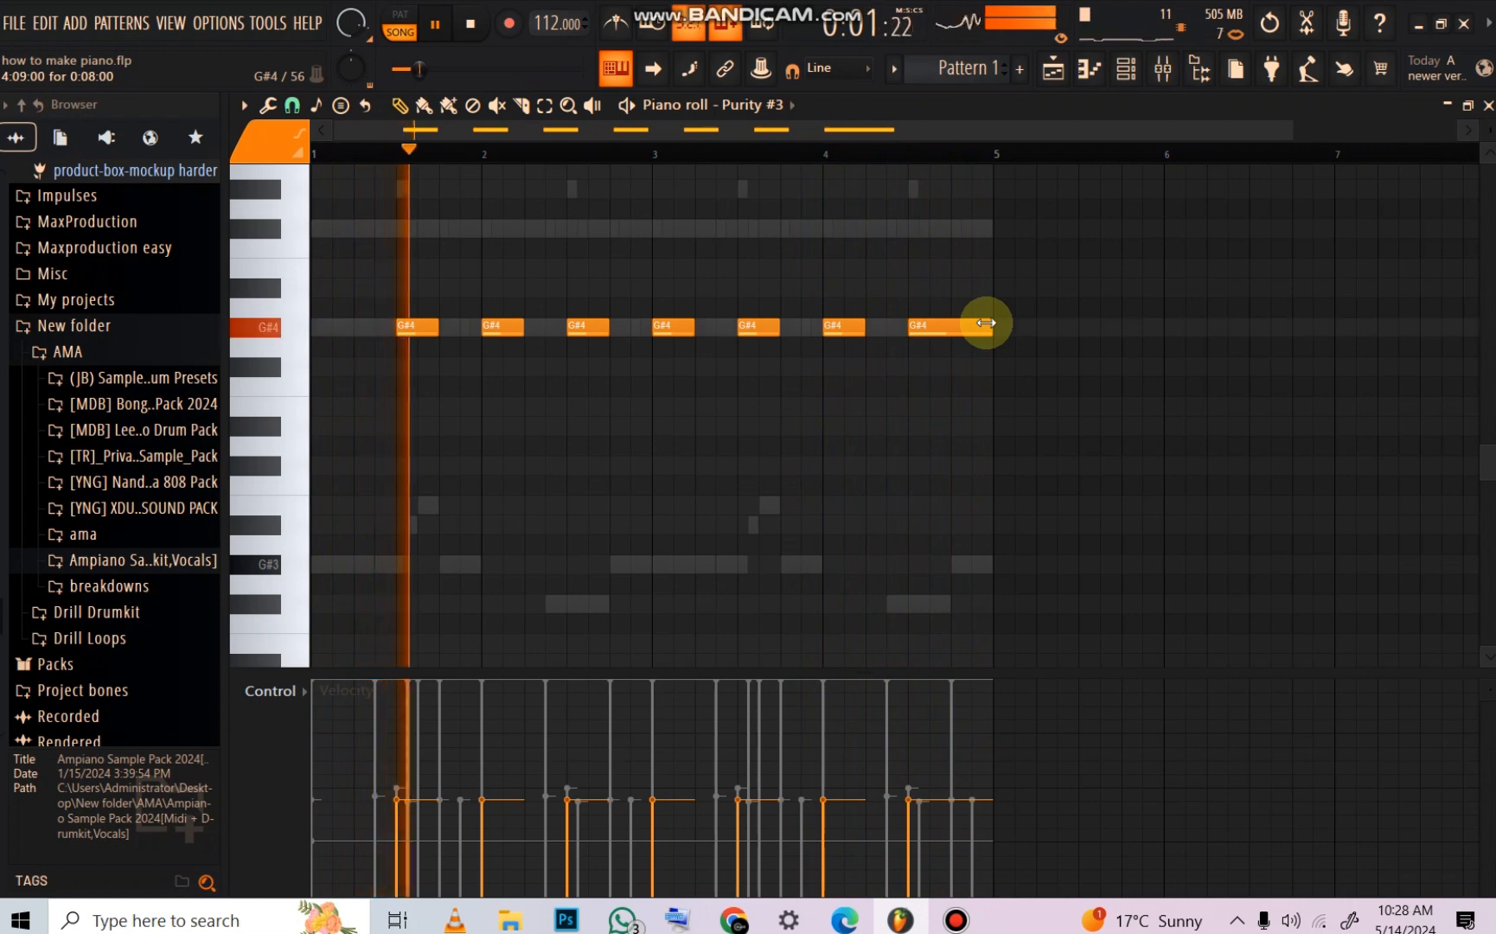
Step: Transpose the row up an octave to G#5, with a four-step note added at bar 1's start and the last note cut to three steps
key("ctrl+Up")
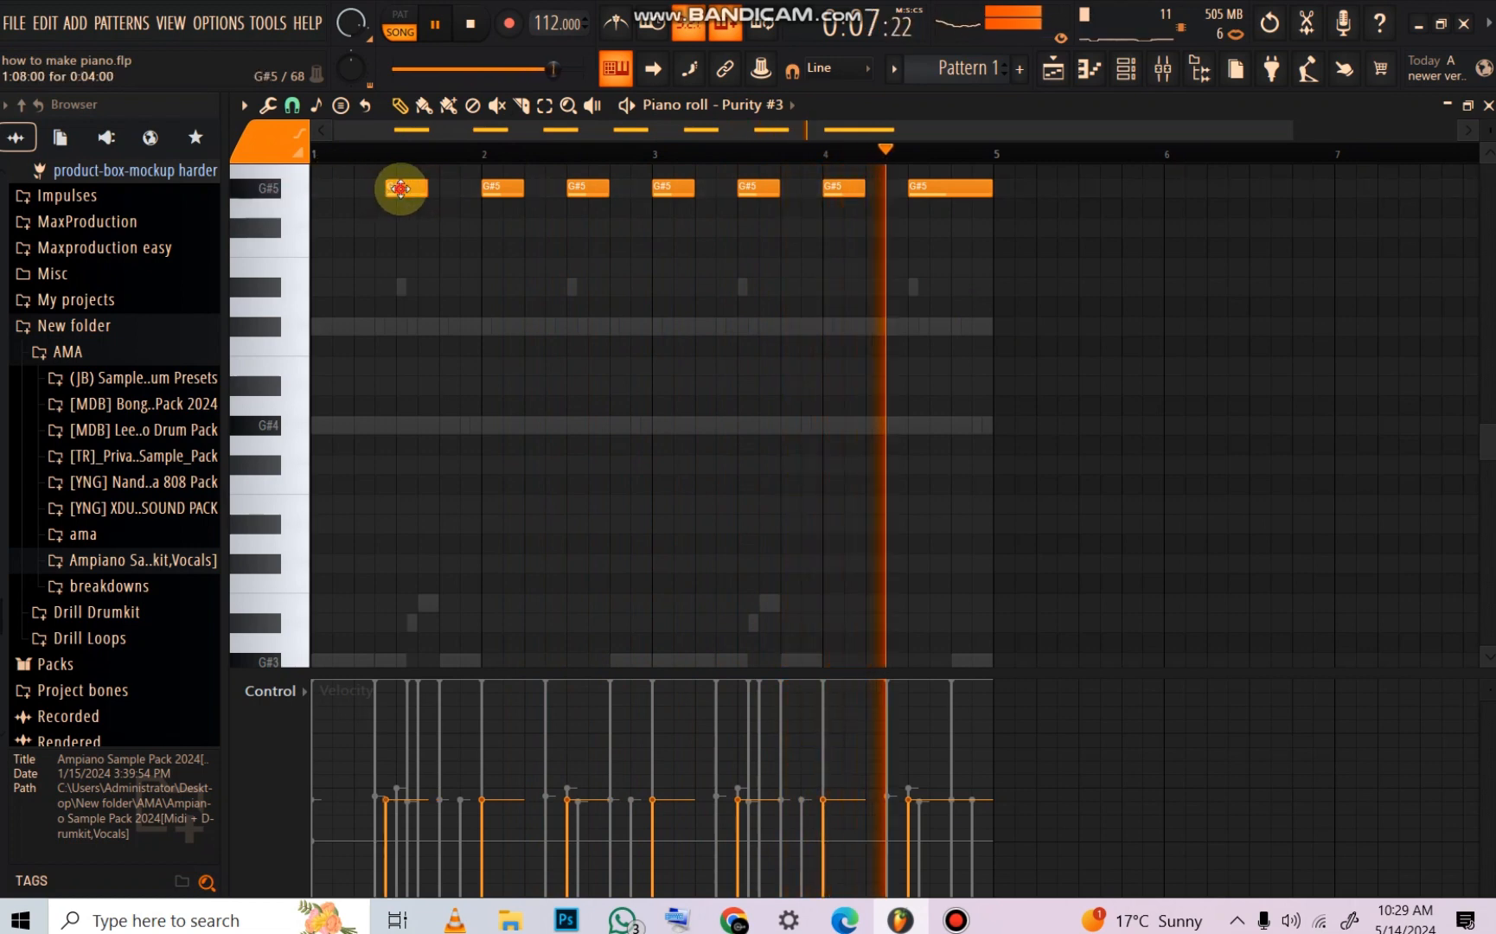
left_click(342, 190)
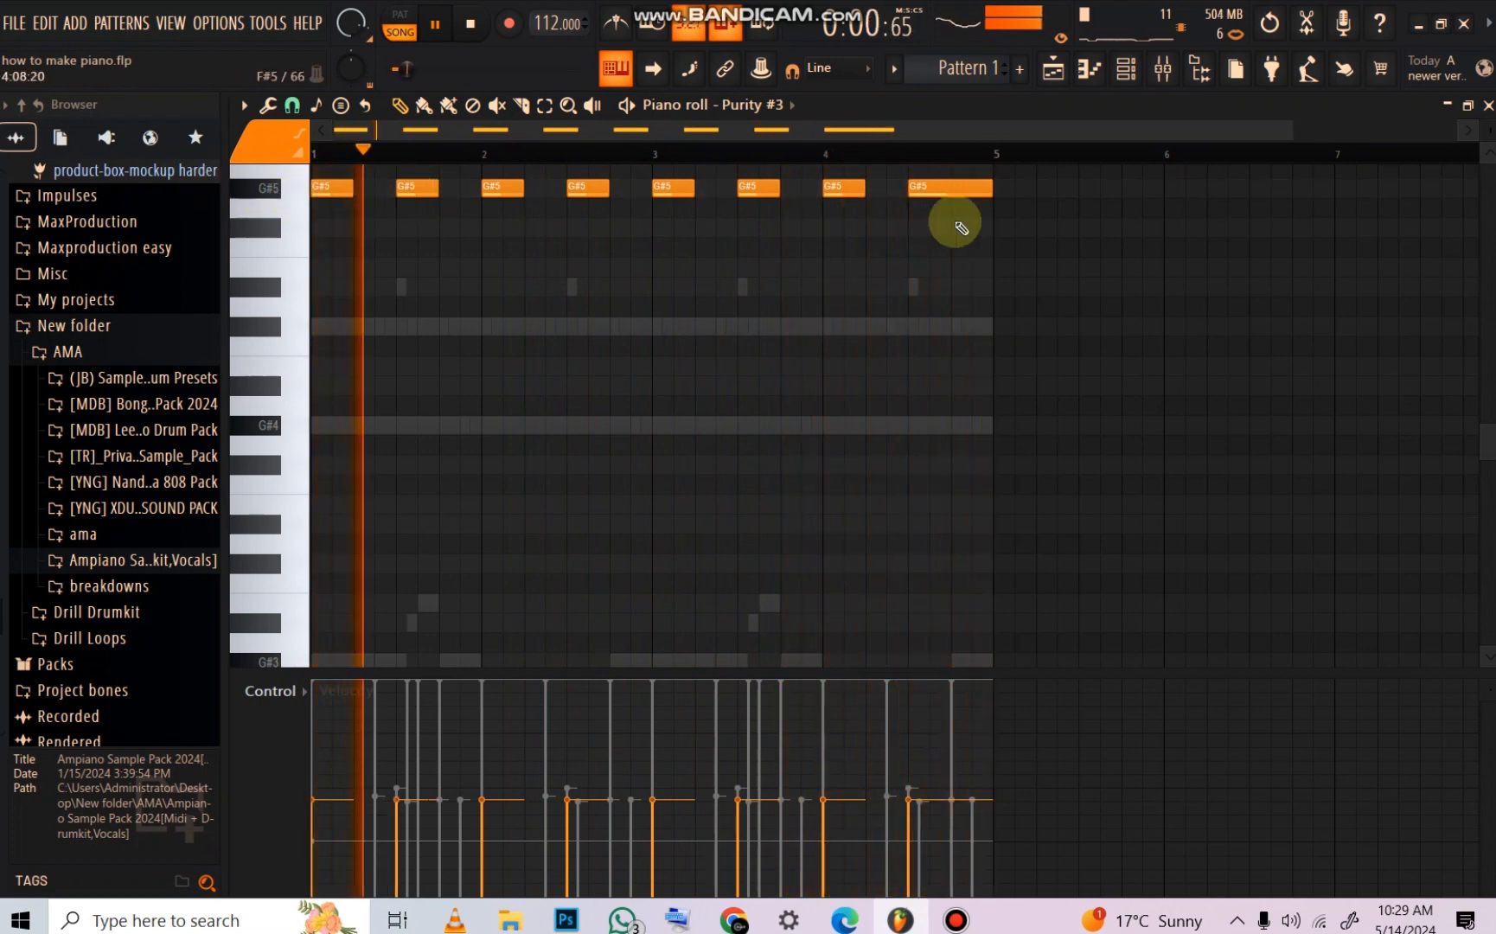
left_click_drag(988, 209, 936, 202)
left_click(973, 194)
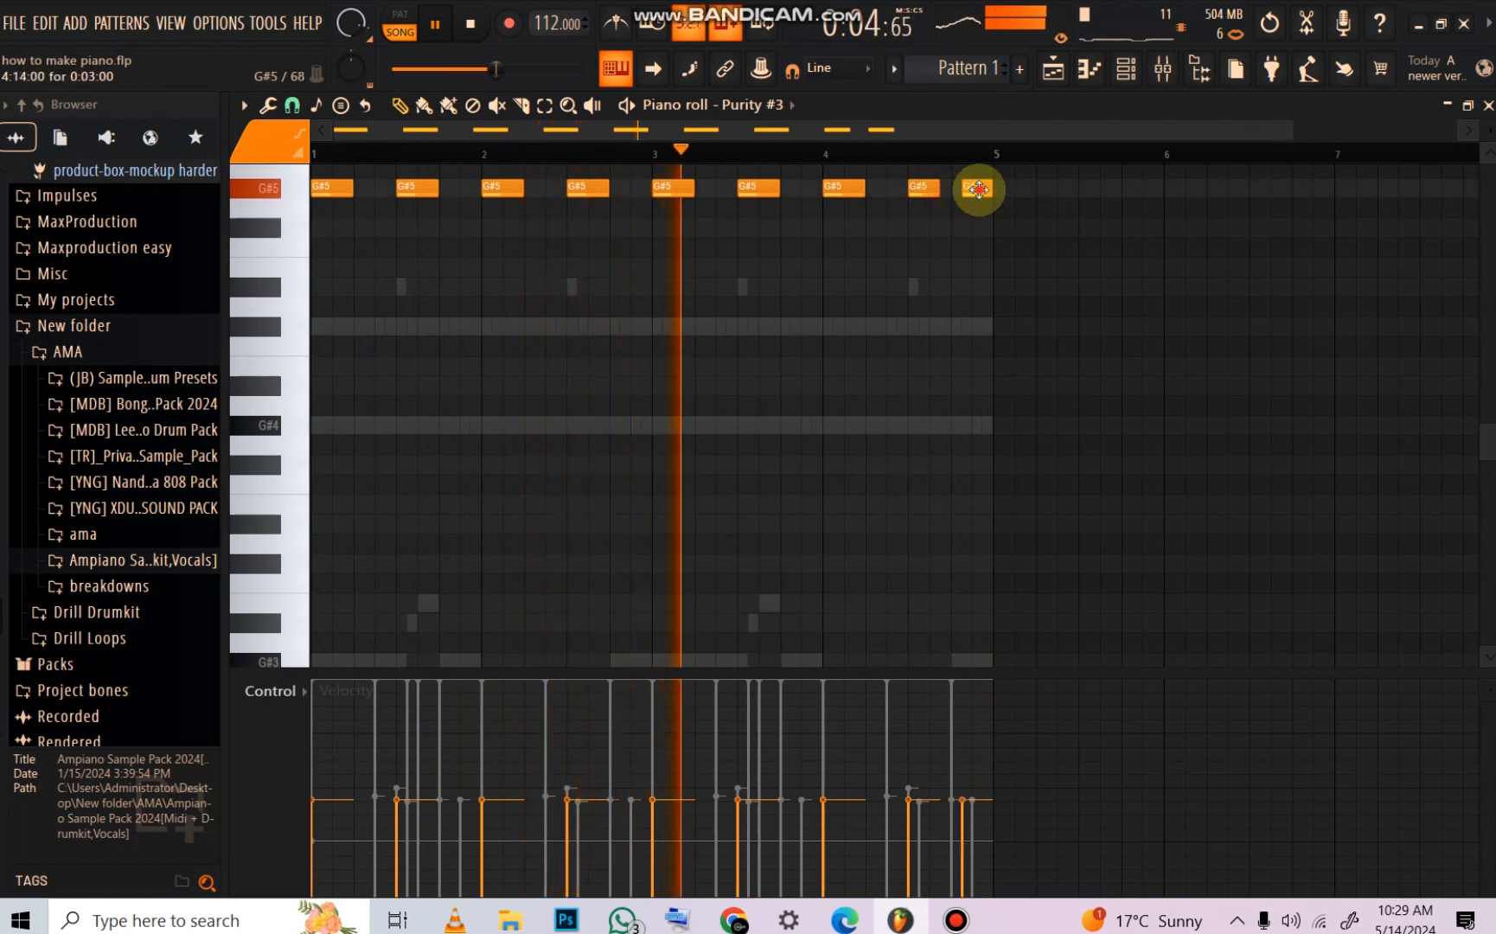
left_click_drag(977, 196, 958, 195)
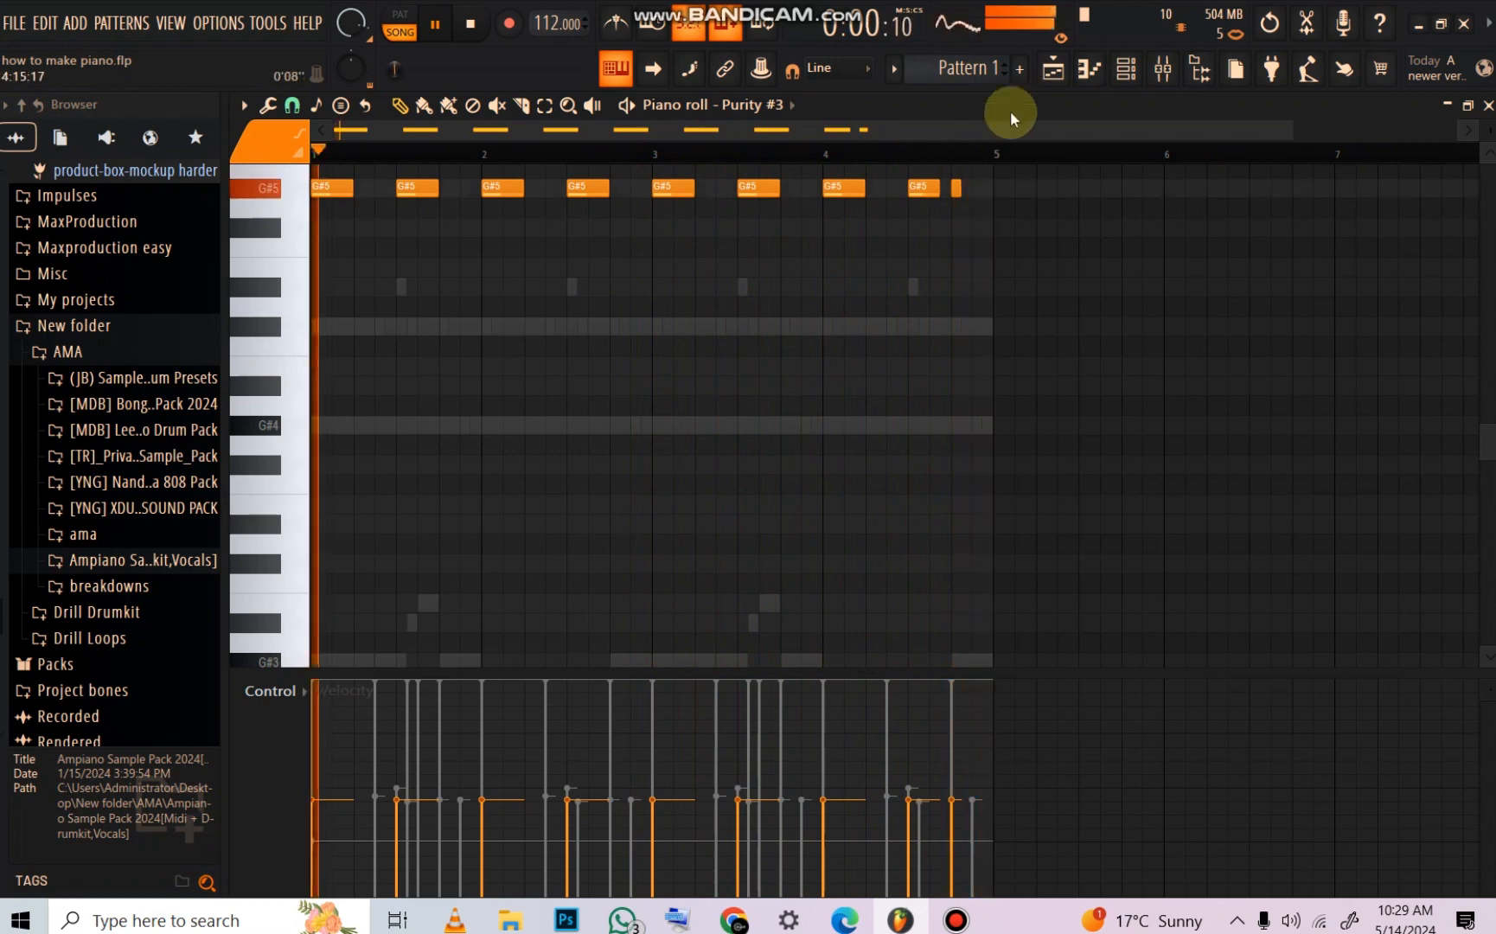
right_click(957, 188)
Step: Switch Purity #3 to the Flute Flight arpeggiator preset and lower its channel volume
left_click(1125, 71)
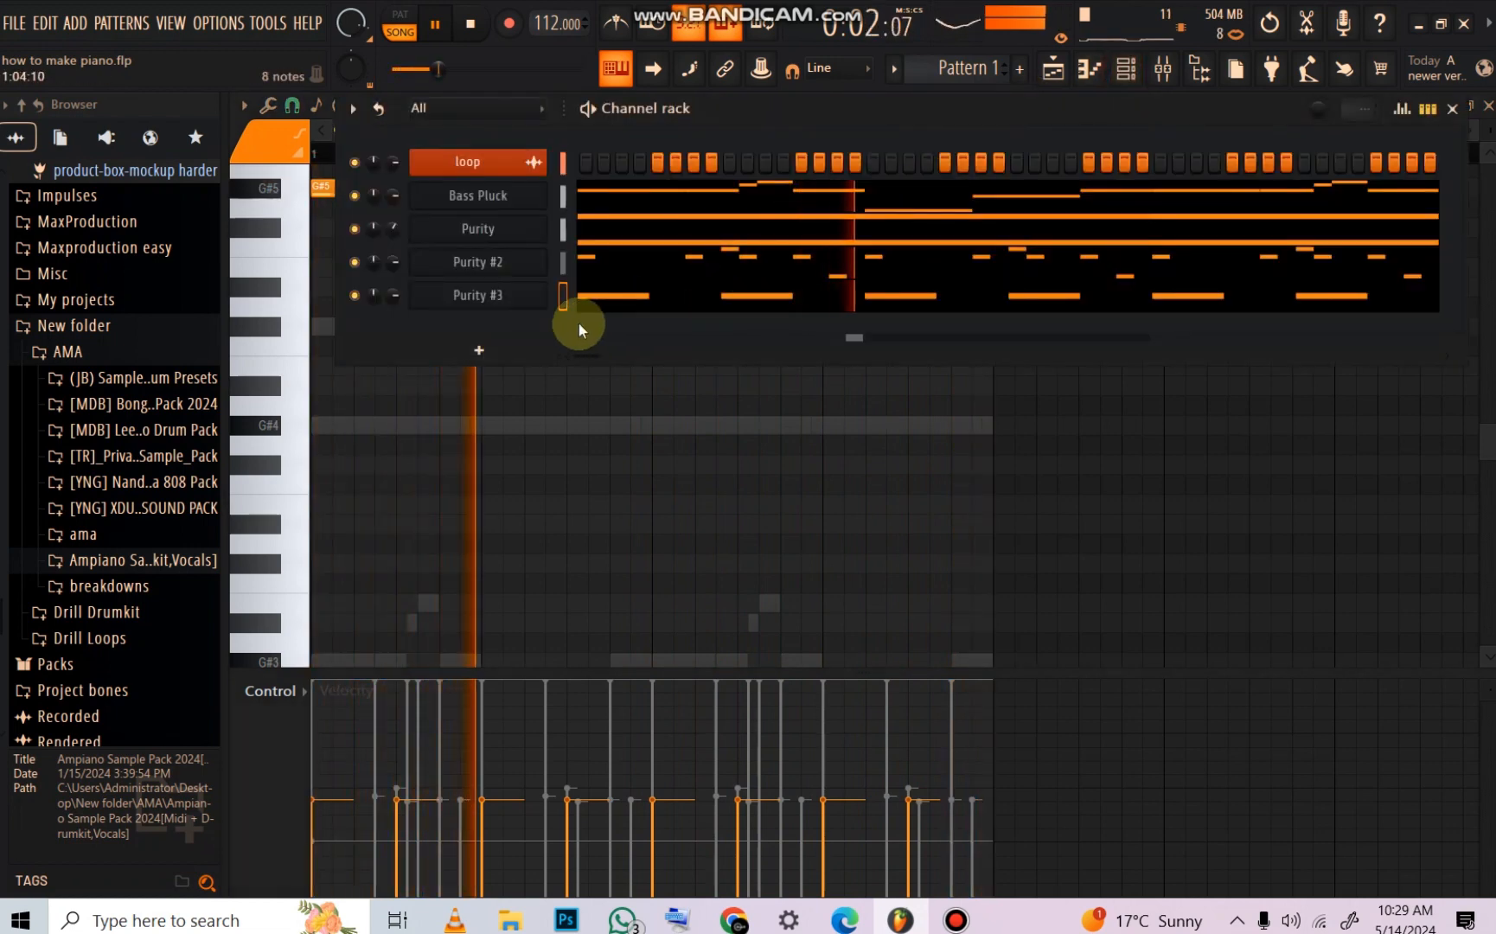
left_click(522, 299)
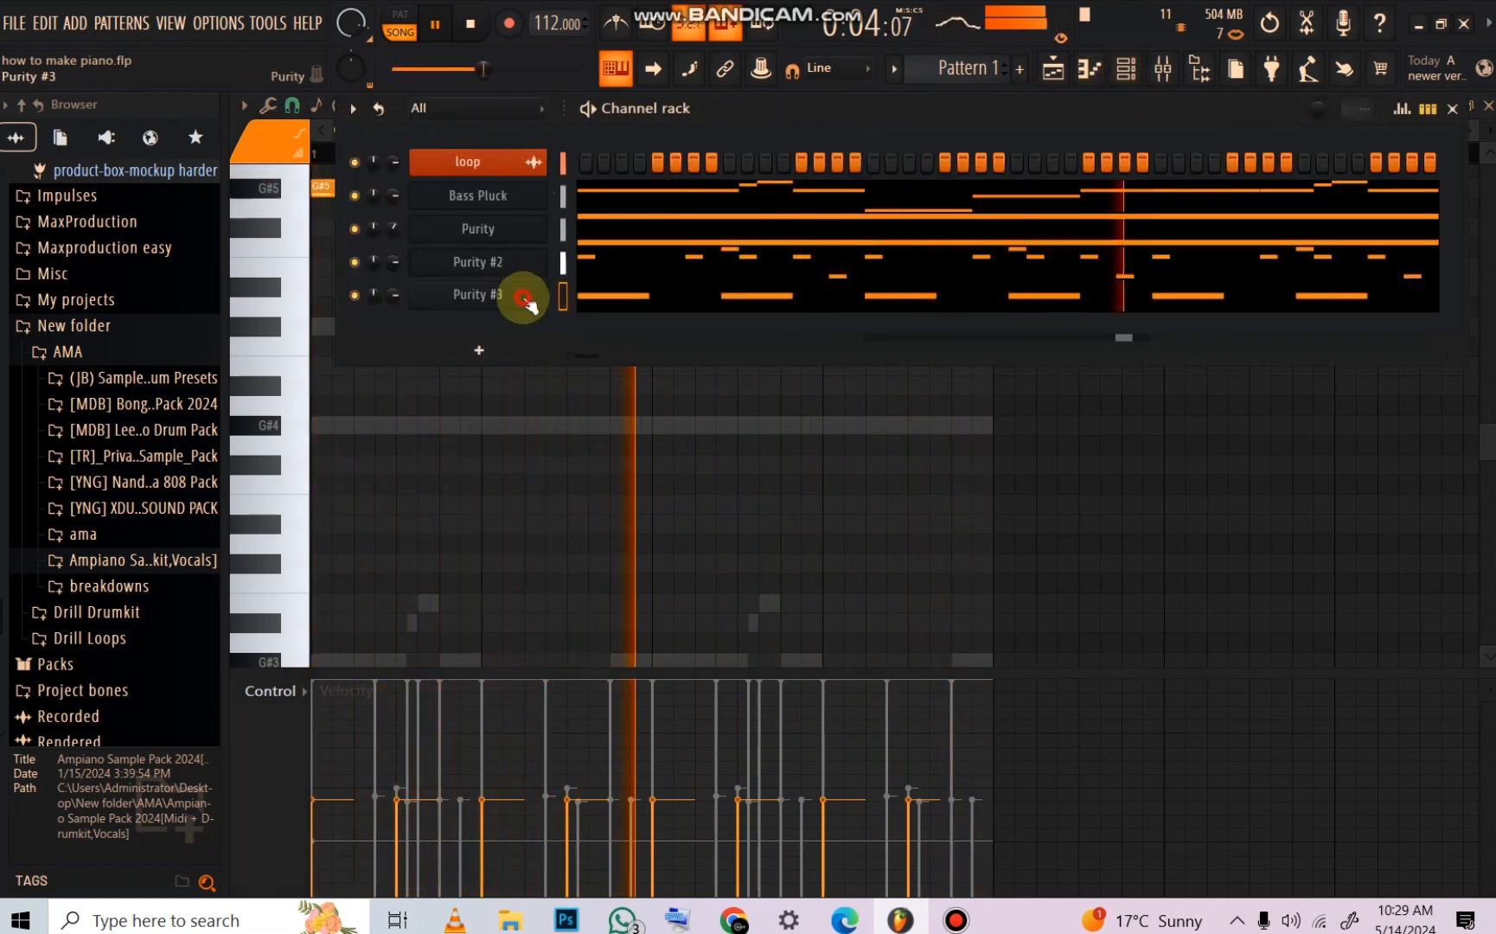
key("space")
left_click(541, 304)
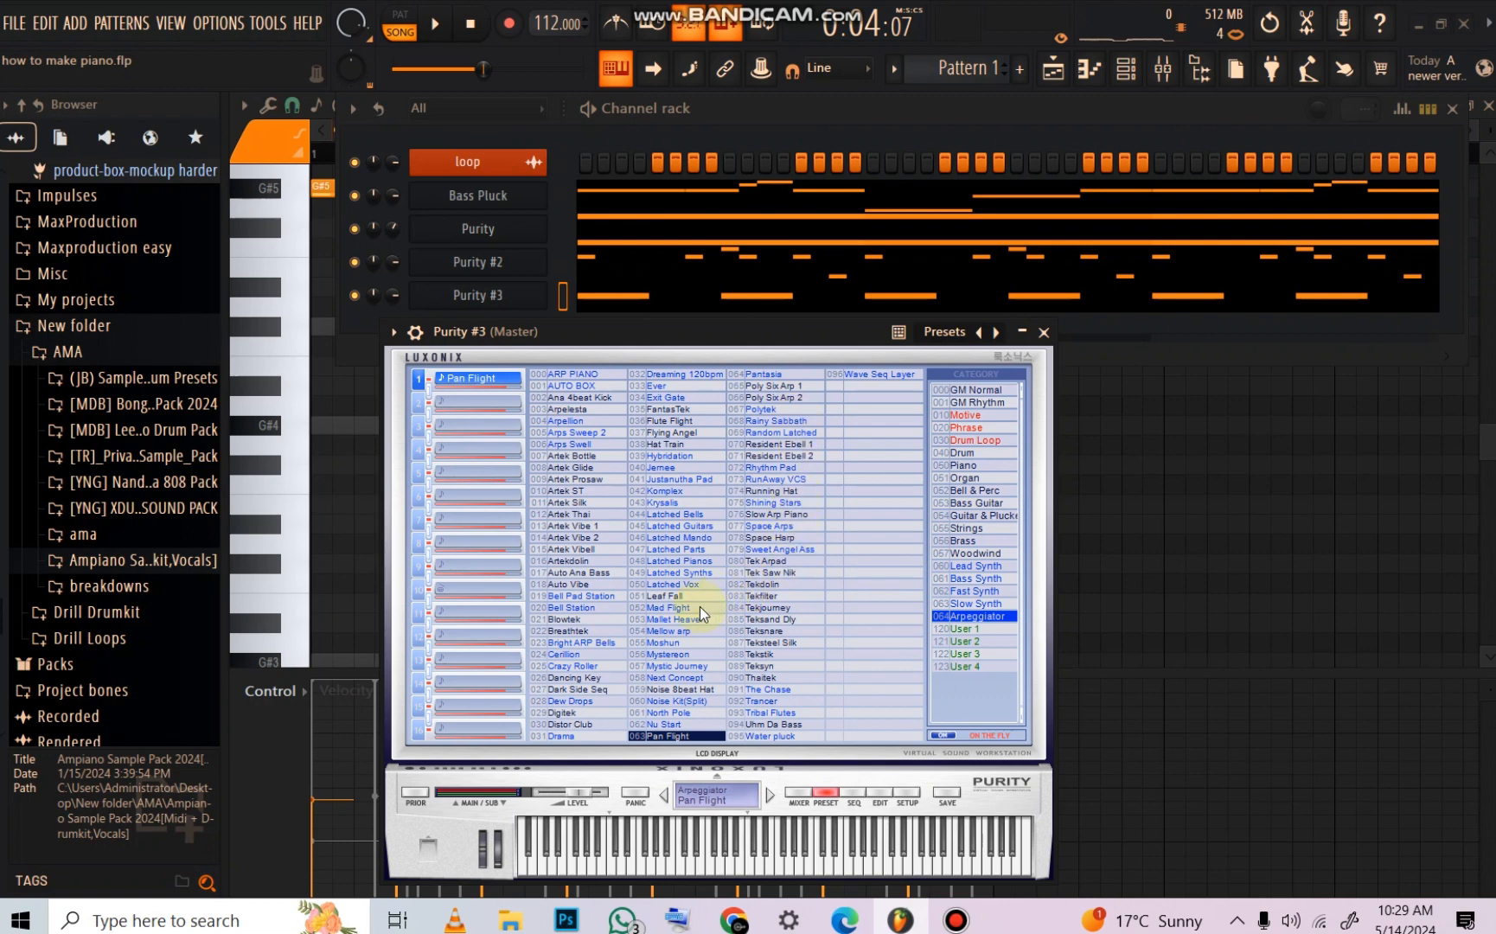
left_click(673, 420)
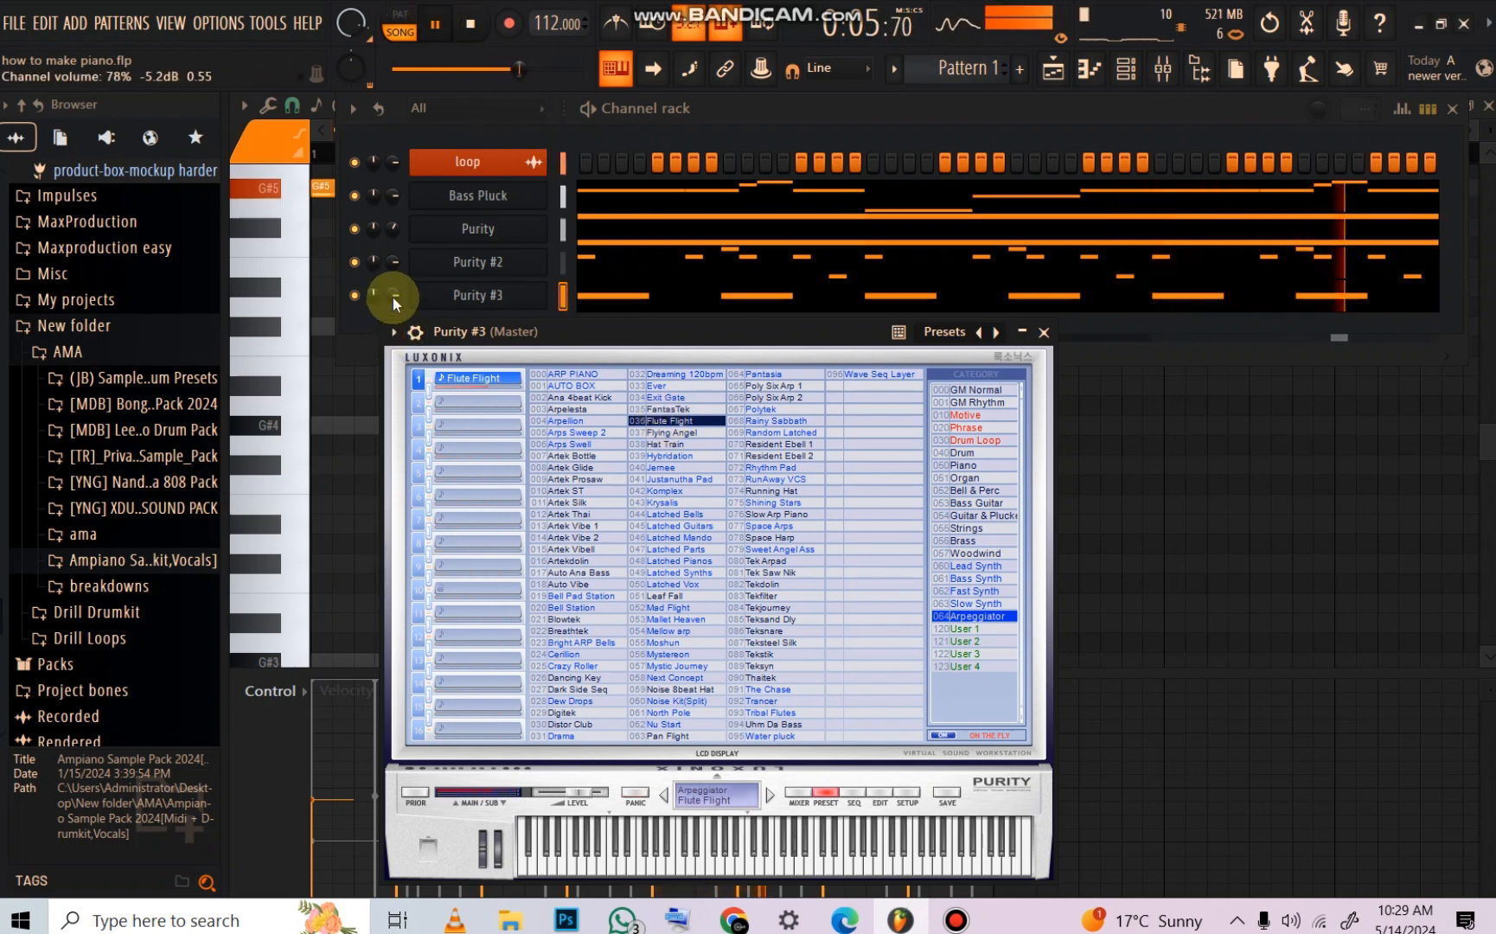
left_click_drag(393, 298, 392, 313)
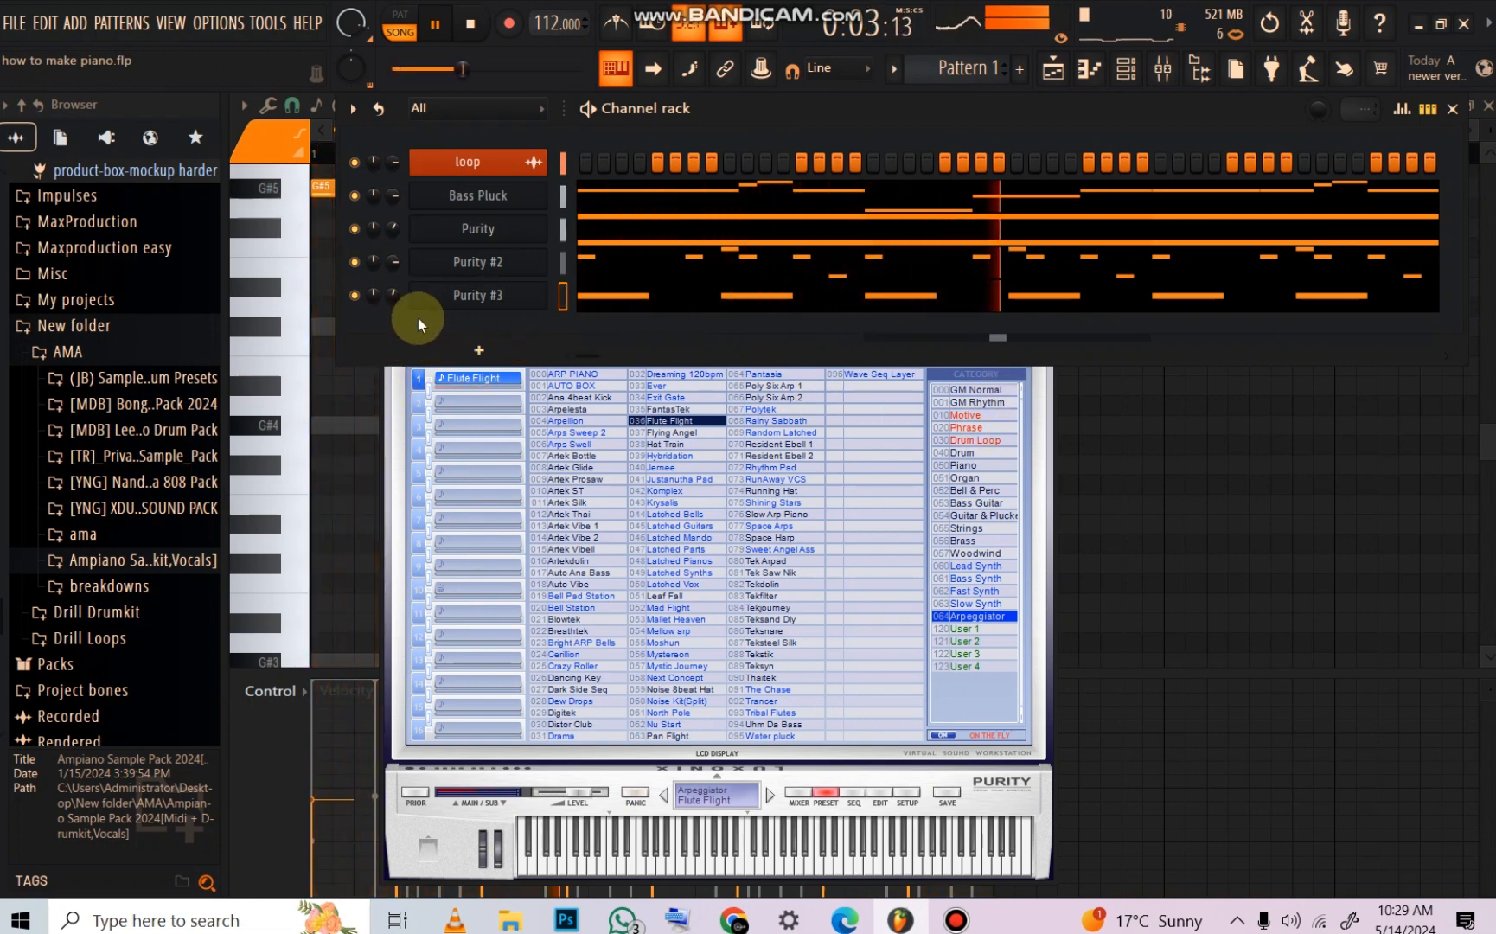
Step: Add a Sawer channel and load the FG Damaged preset from its Arpeggios bank
left_click(480, 352)
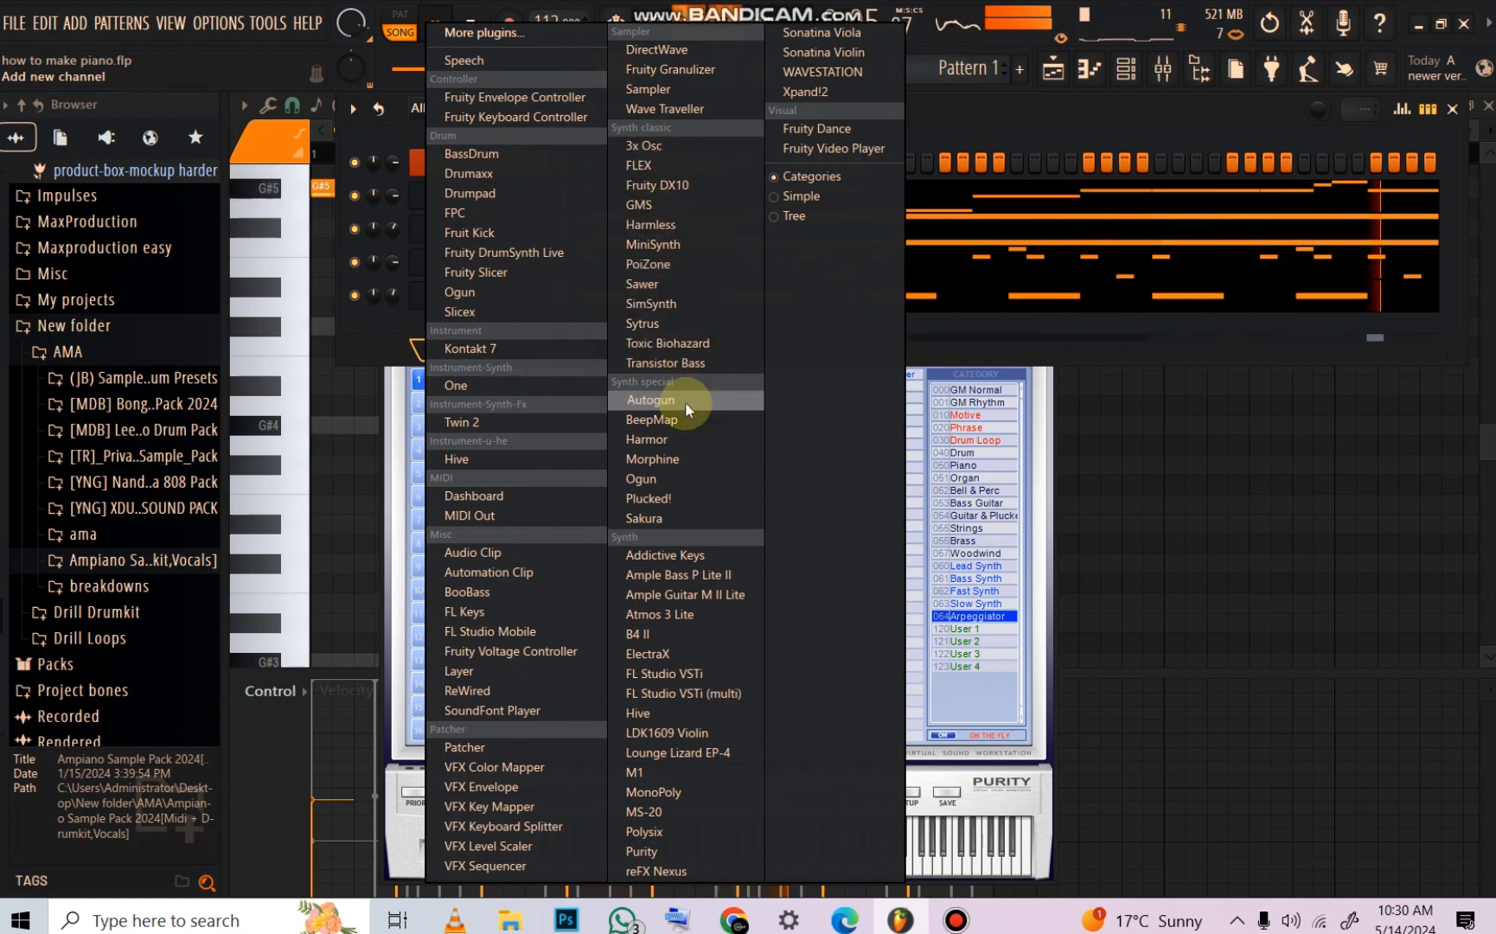
left_click(671, 287)
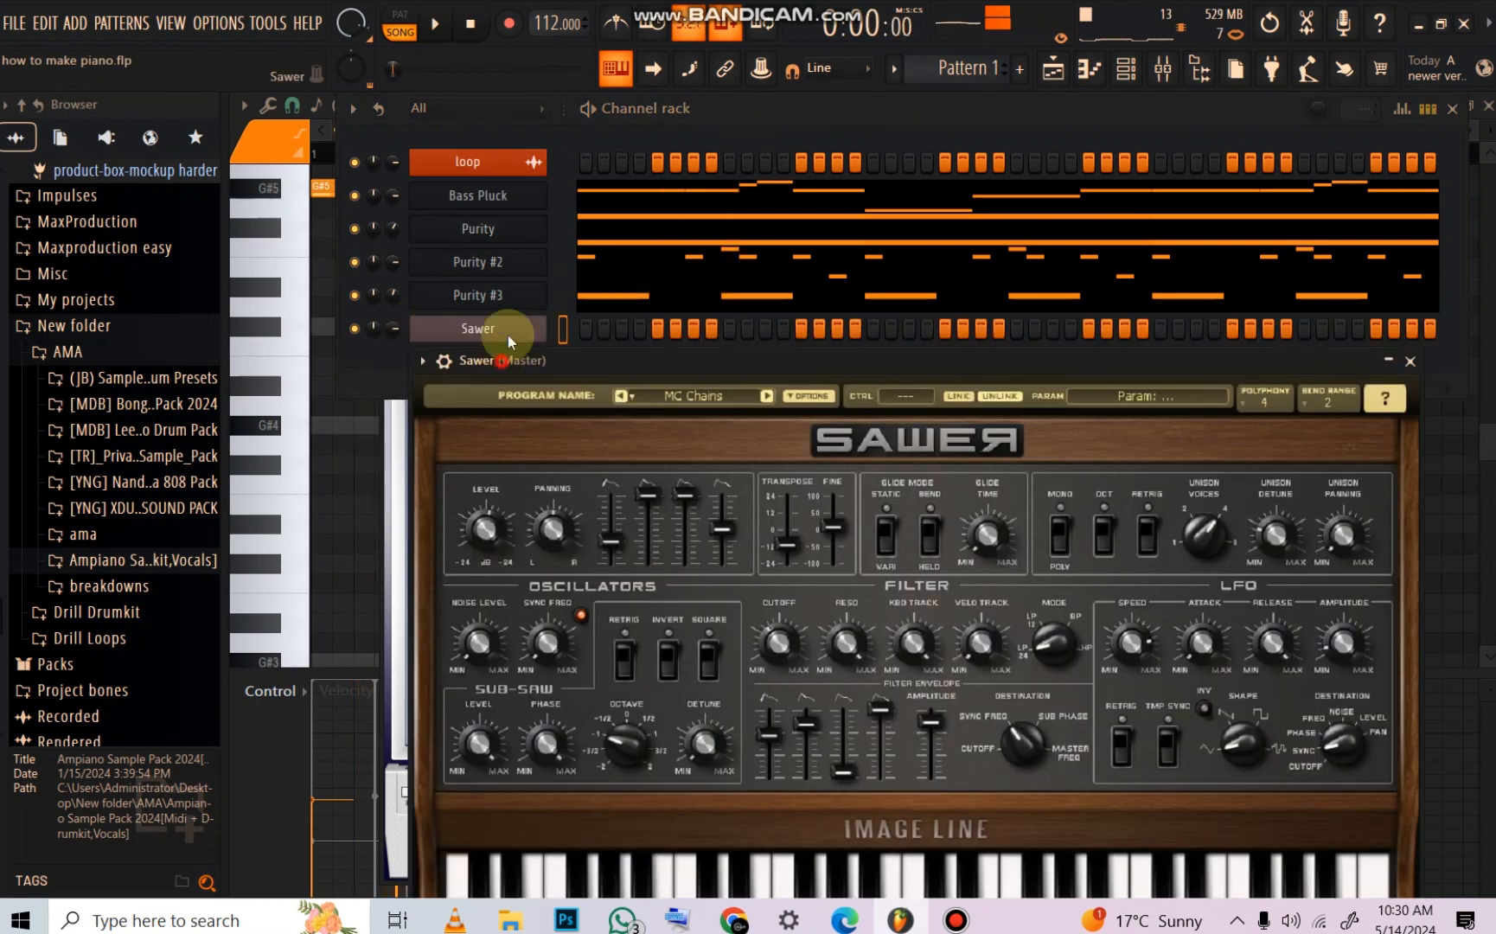
left_click_drag(496, 362, 419, 148)
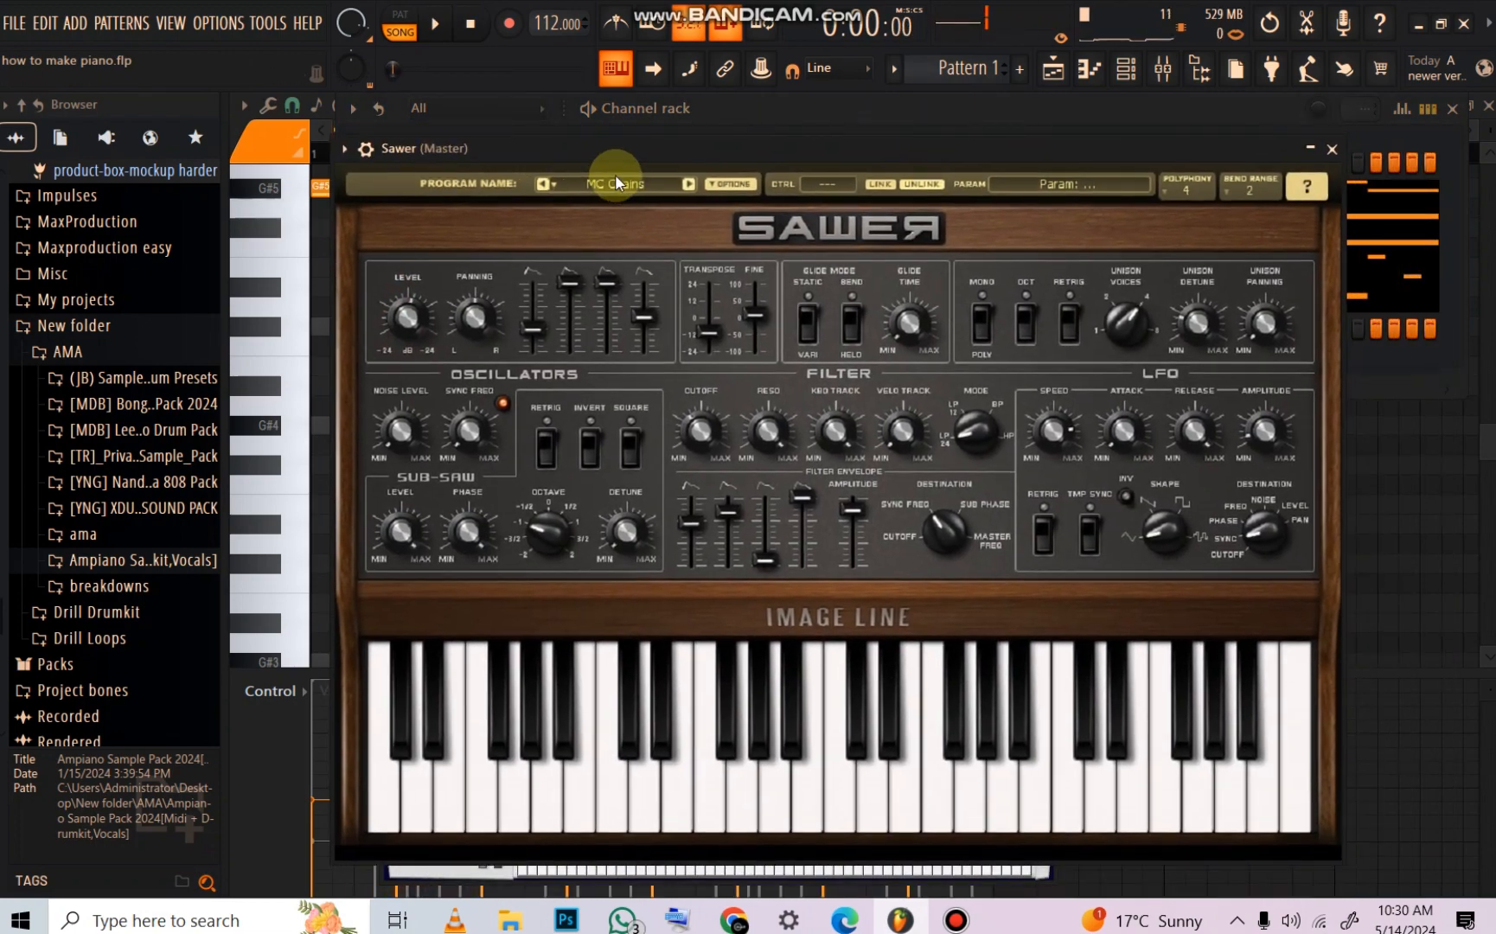
left_click(615, 173)
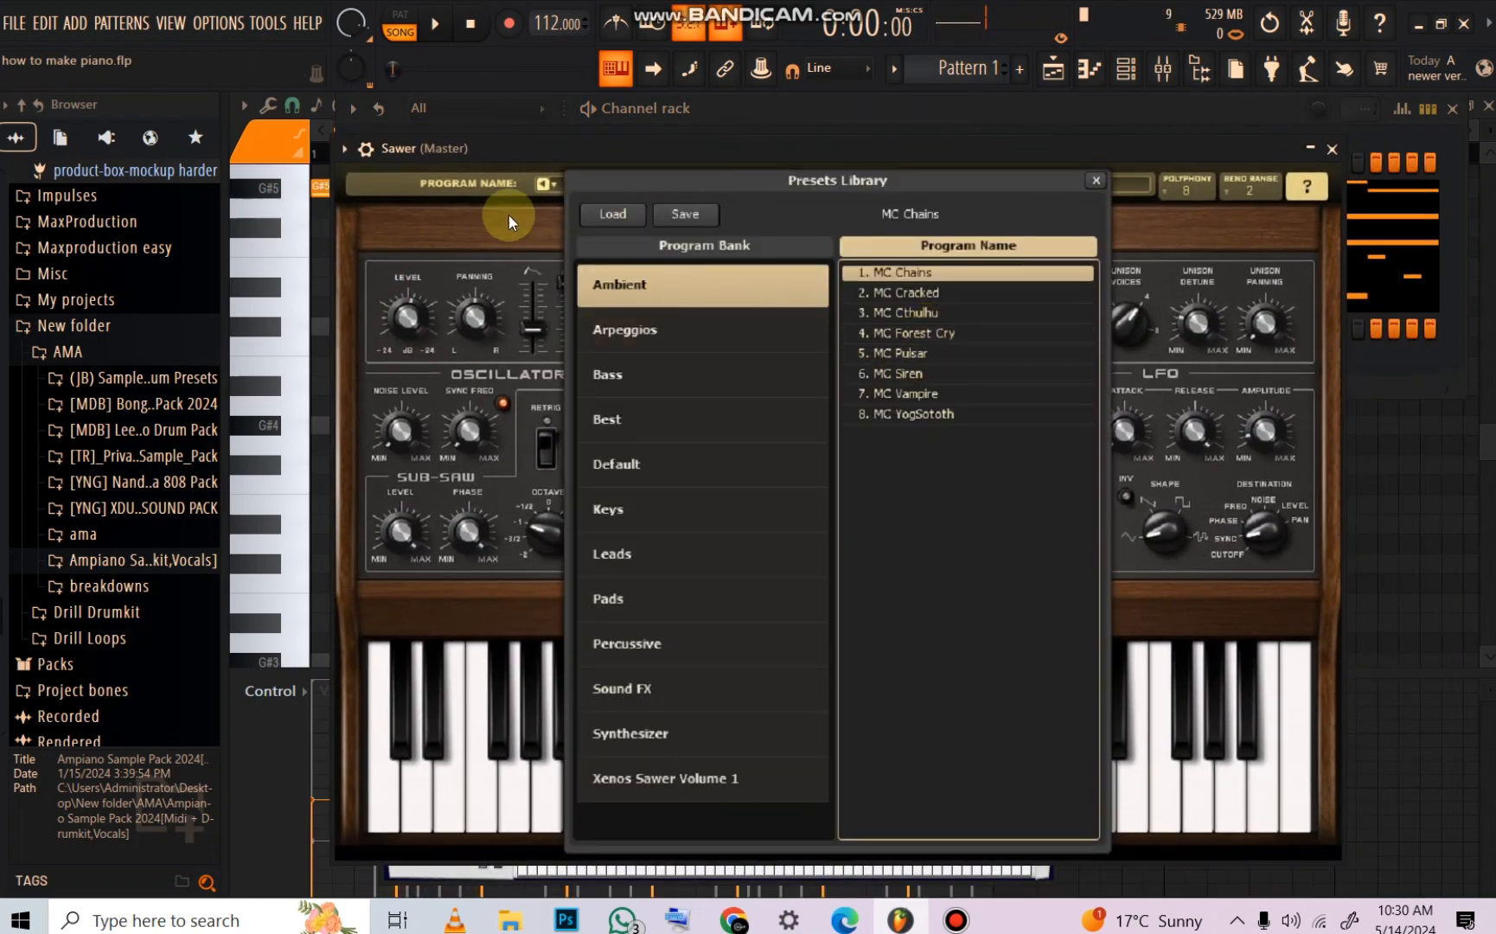
left_click(346, 152)
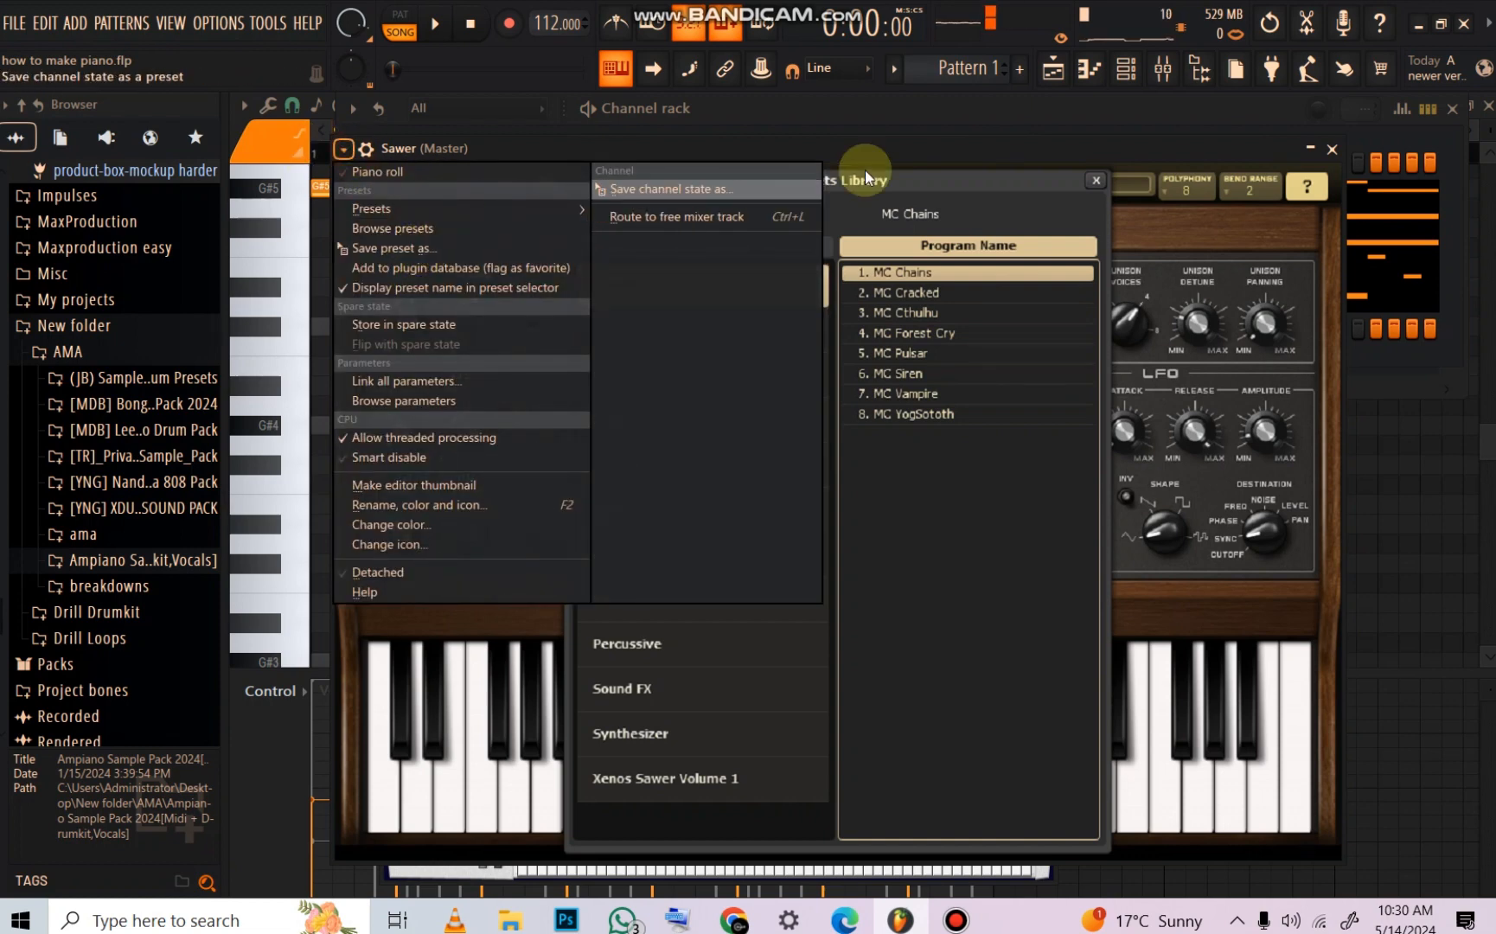
left_click(896, 137)
left_click(684, 341)
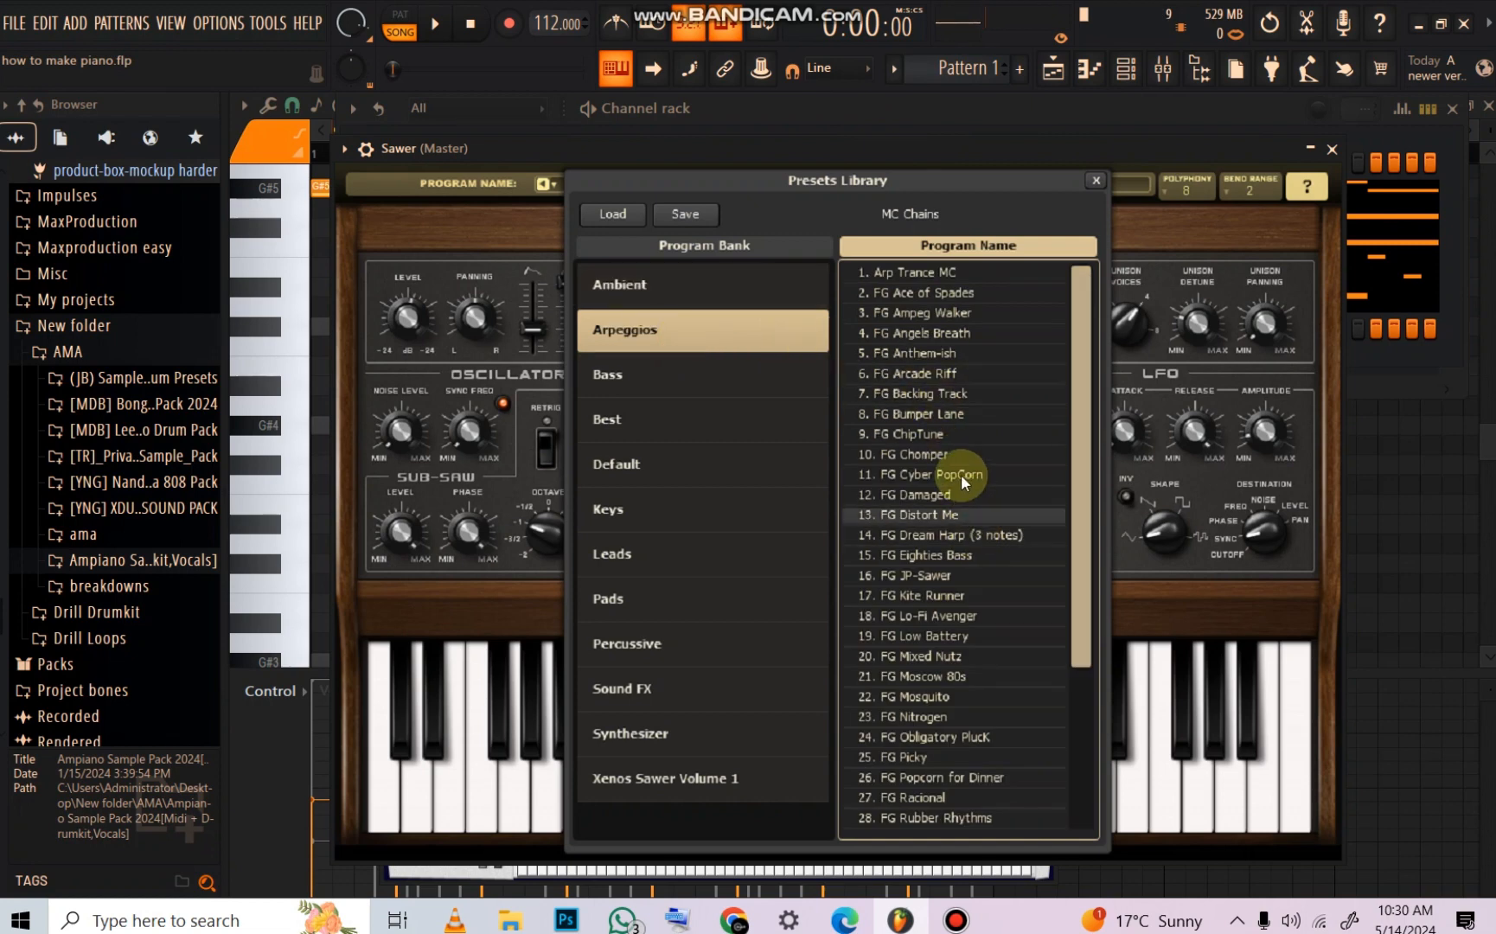
left_click(939, 495)
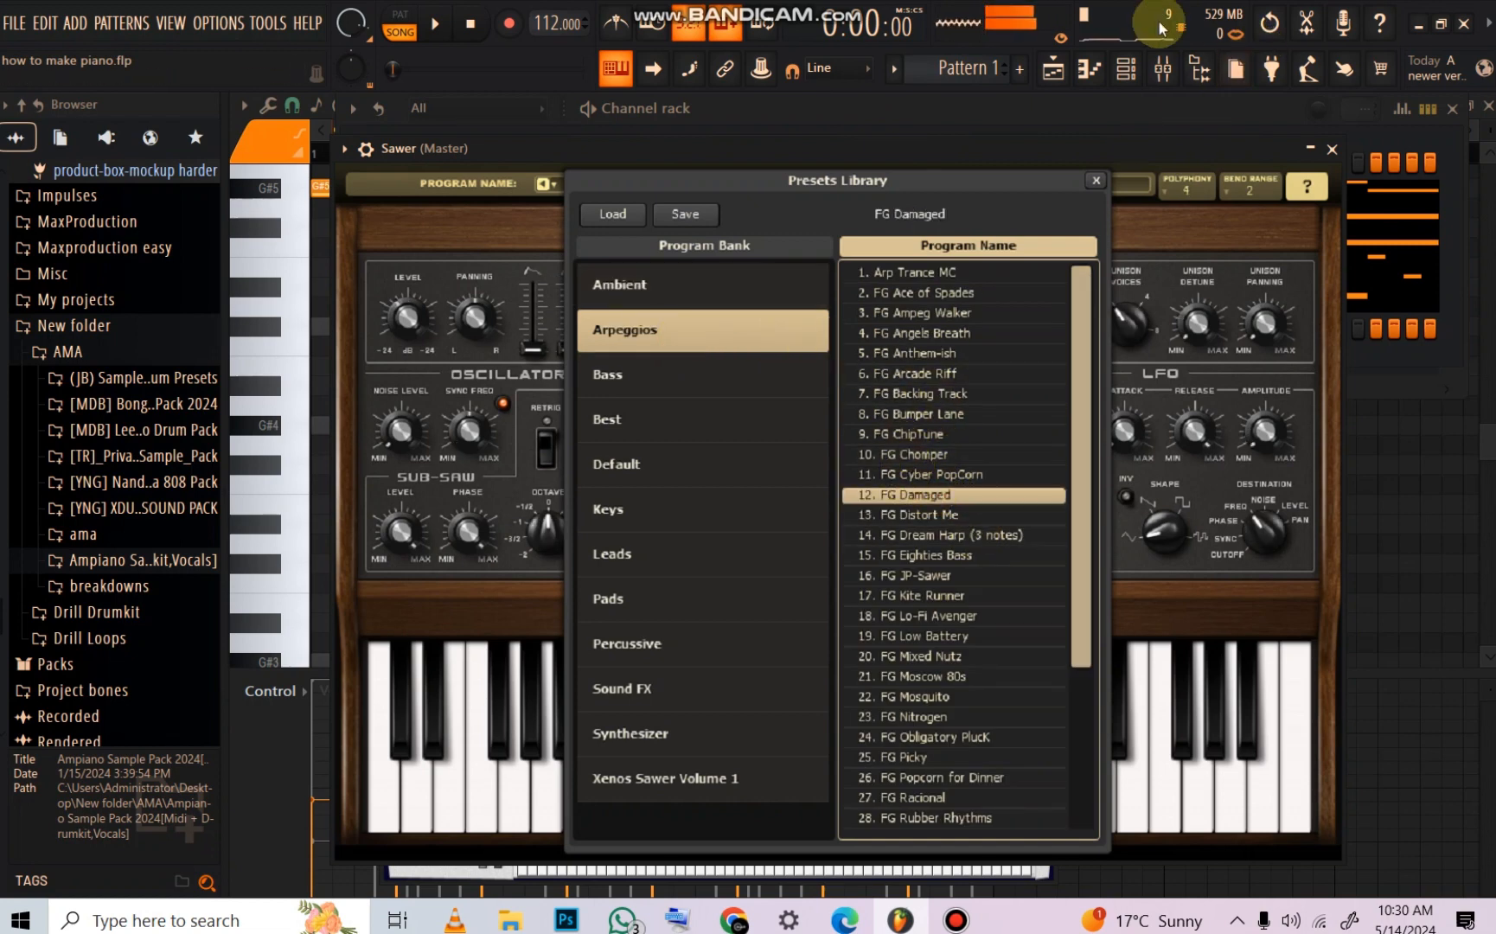
Step: In Sawer's piano roll, place one-step G#5 notes at steps 3 and 8 of bar 1 and audition them
left_click(1090, 69)
scroll(421, 329, "up", 2)
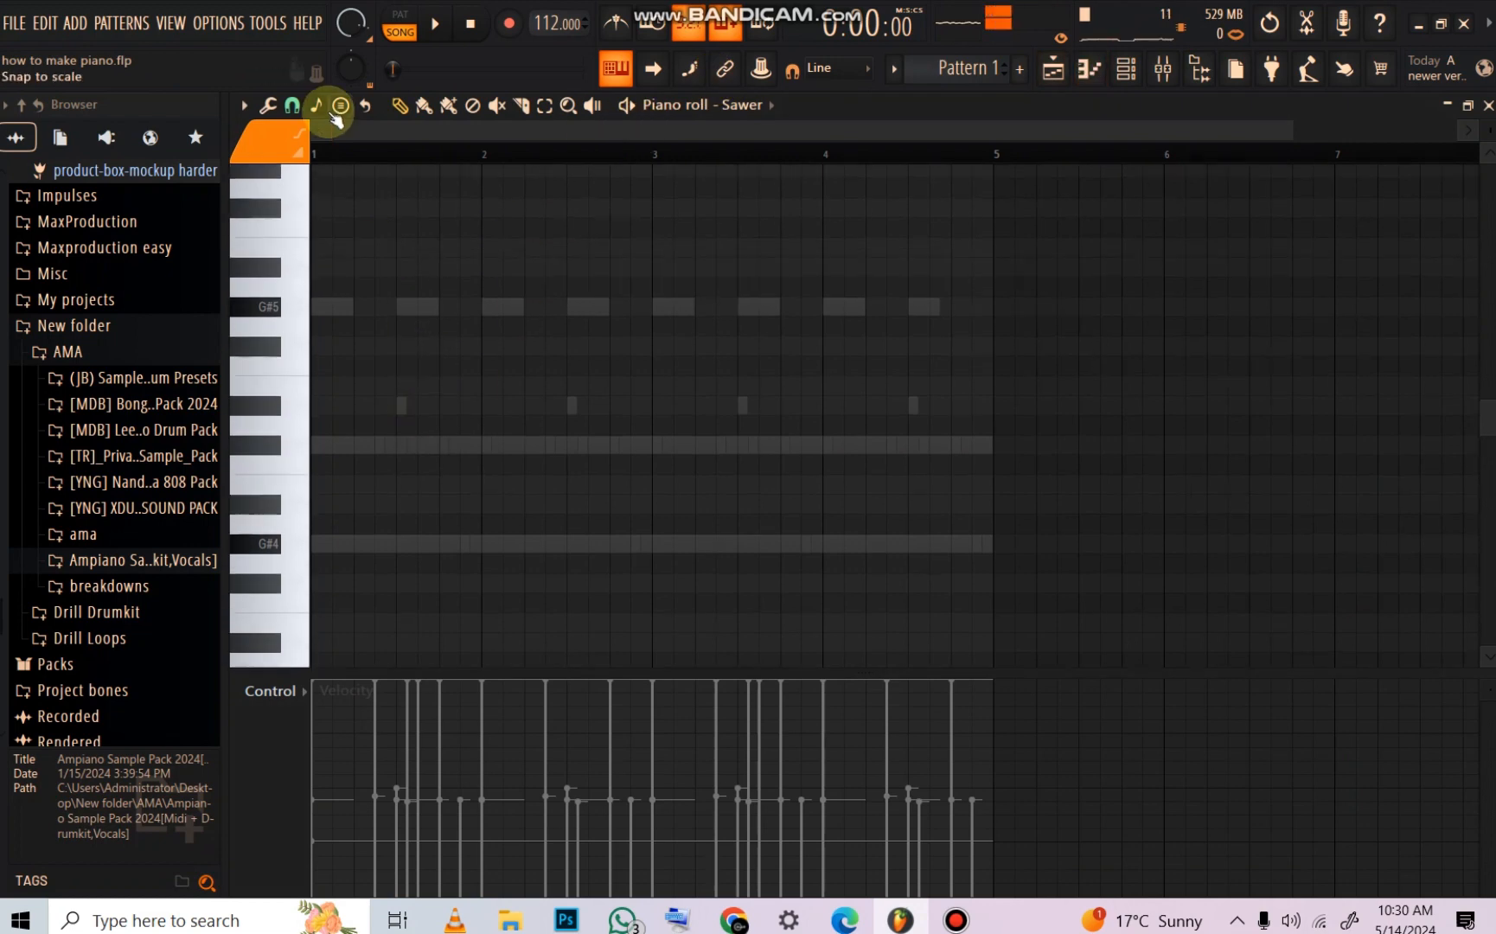
scroll(350, 151, "up", 3)
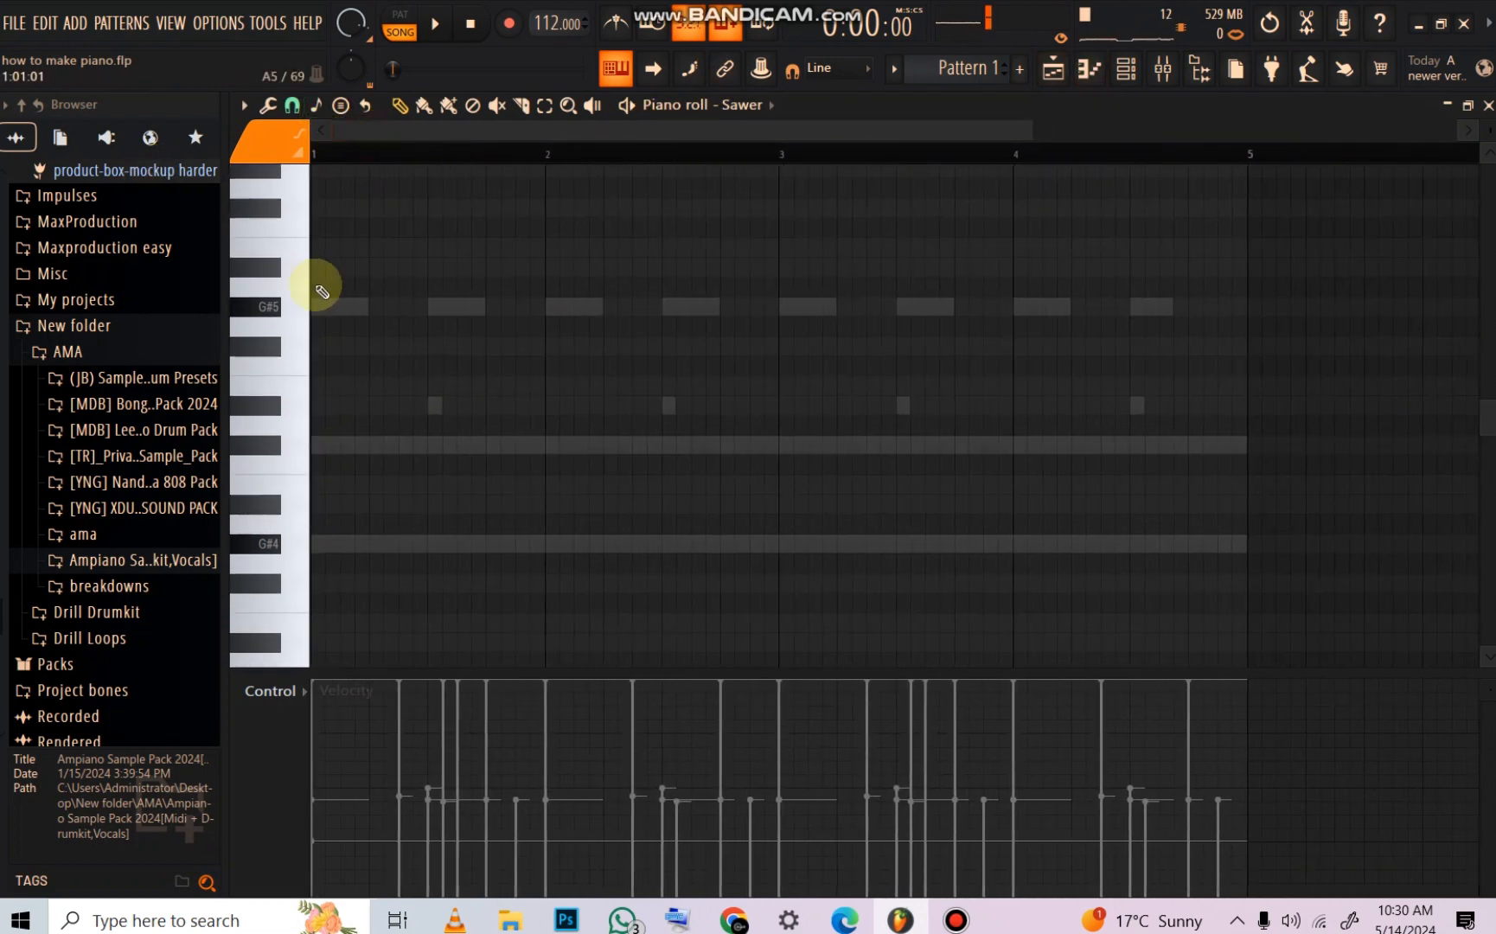
left_click(403, 307)
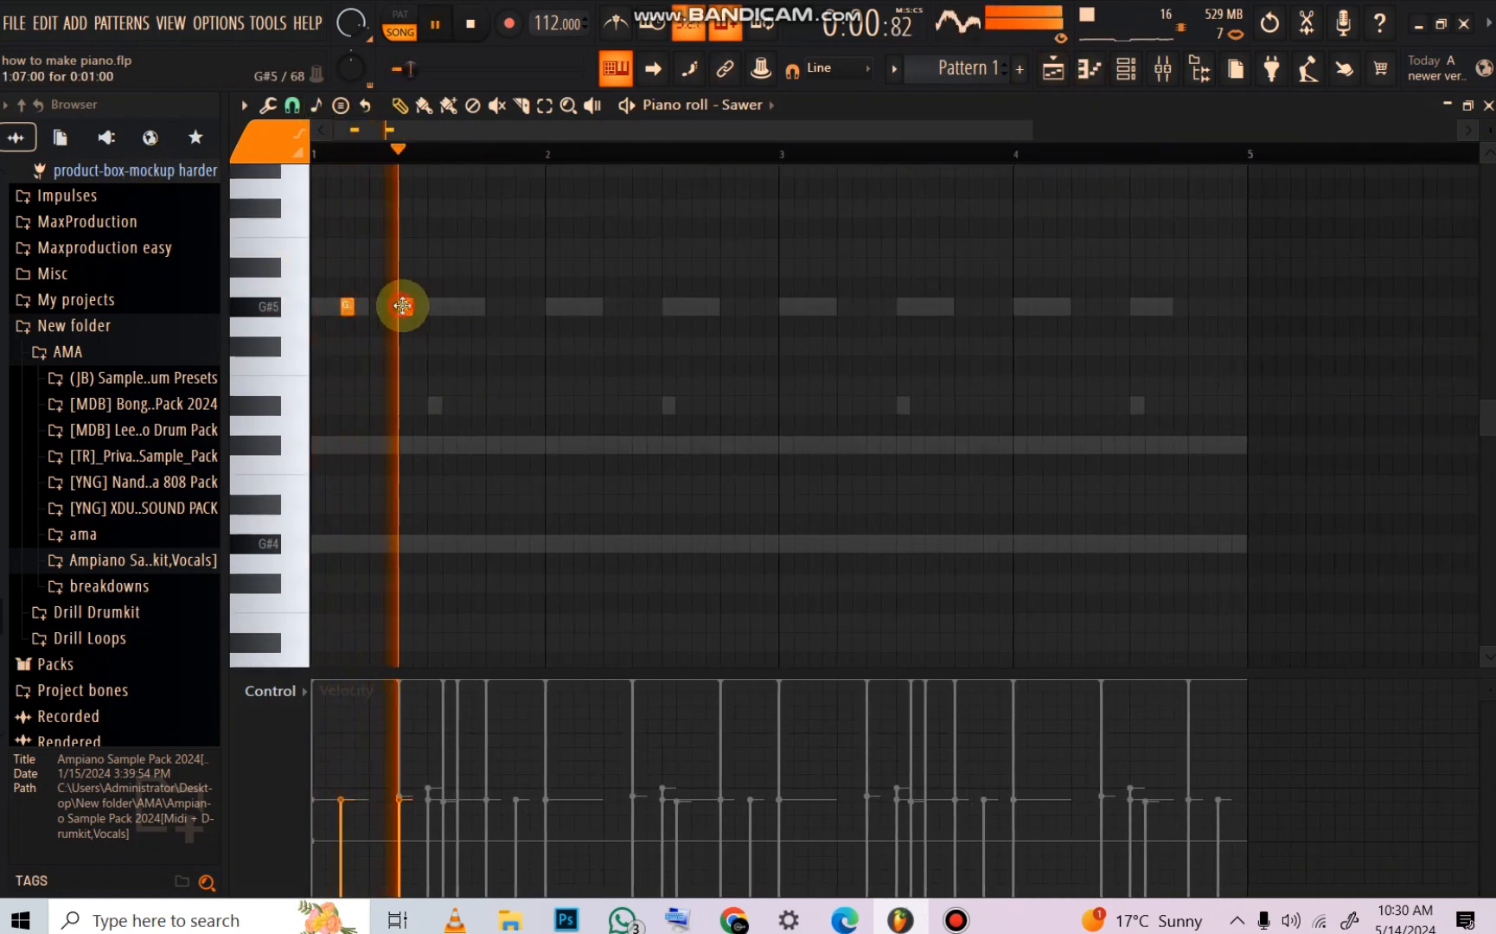
key("space")
key("space")
left_click_drag(407, 309, 420, 310)
key("space")
key("space")
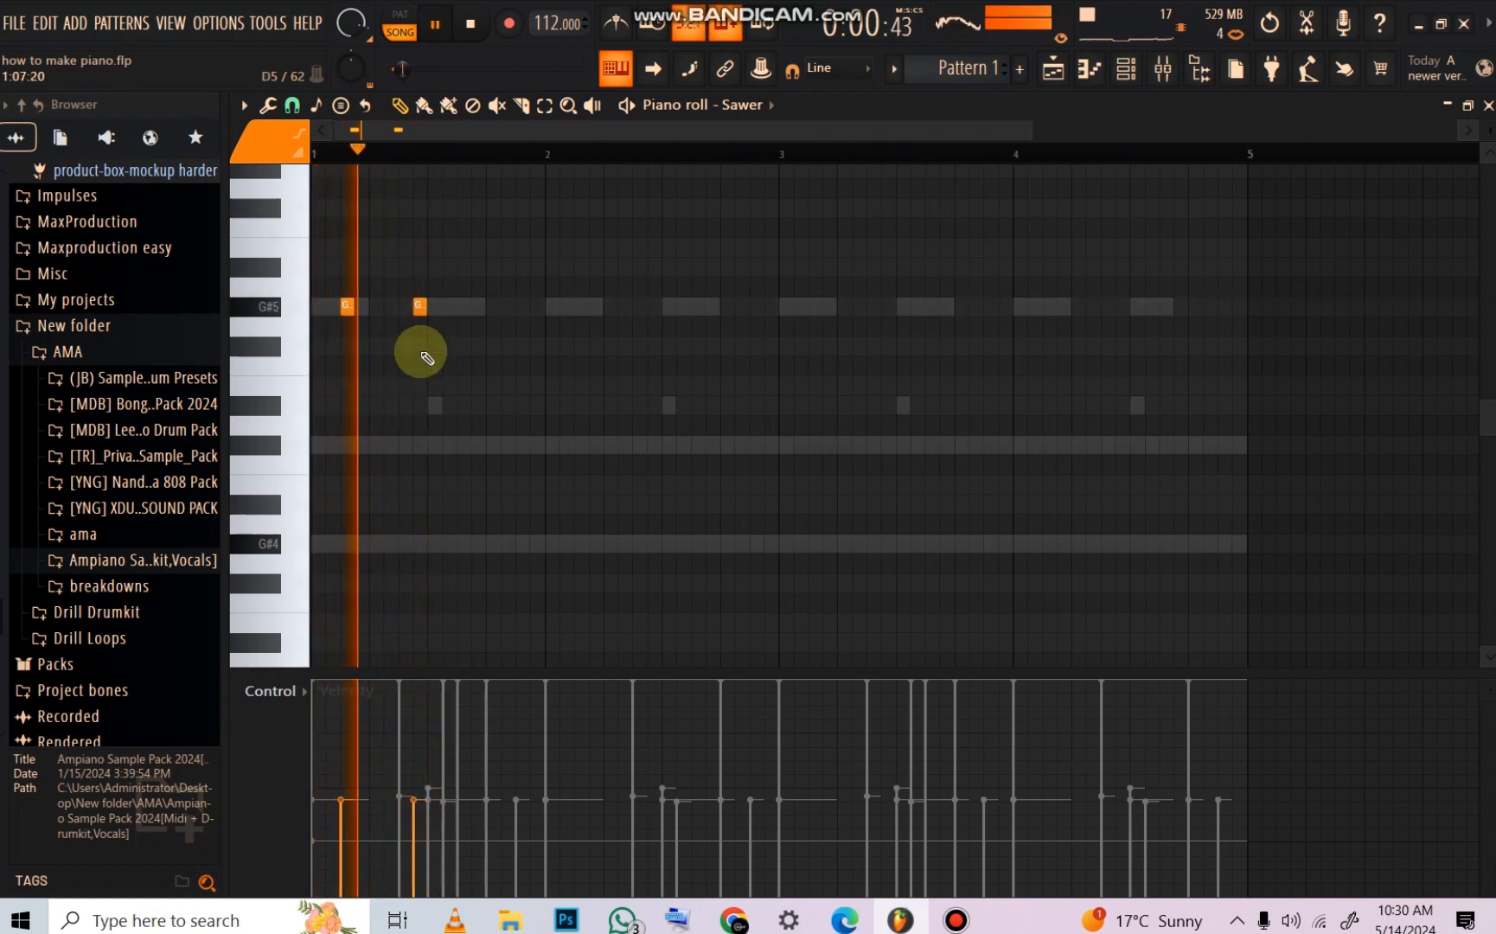
Step: Try a D#5 note in place of the G#5 at step 8 of bar 1, moving it to step 7
right_click(425, 308)
key("space")
key("space")
left_click(415, 405)
key("space")
key("space")
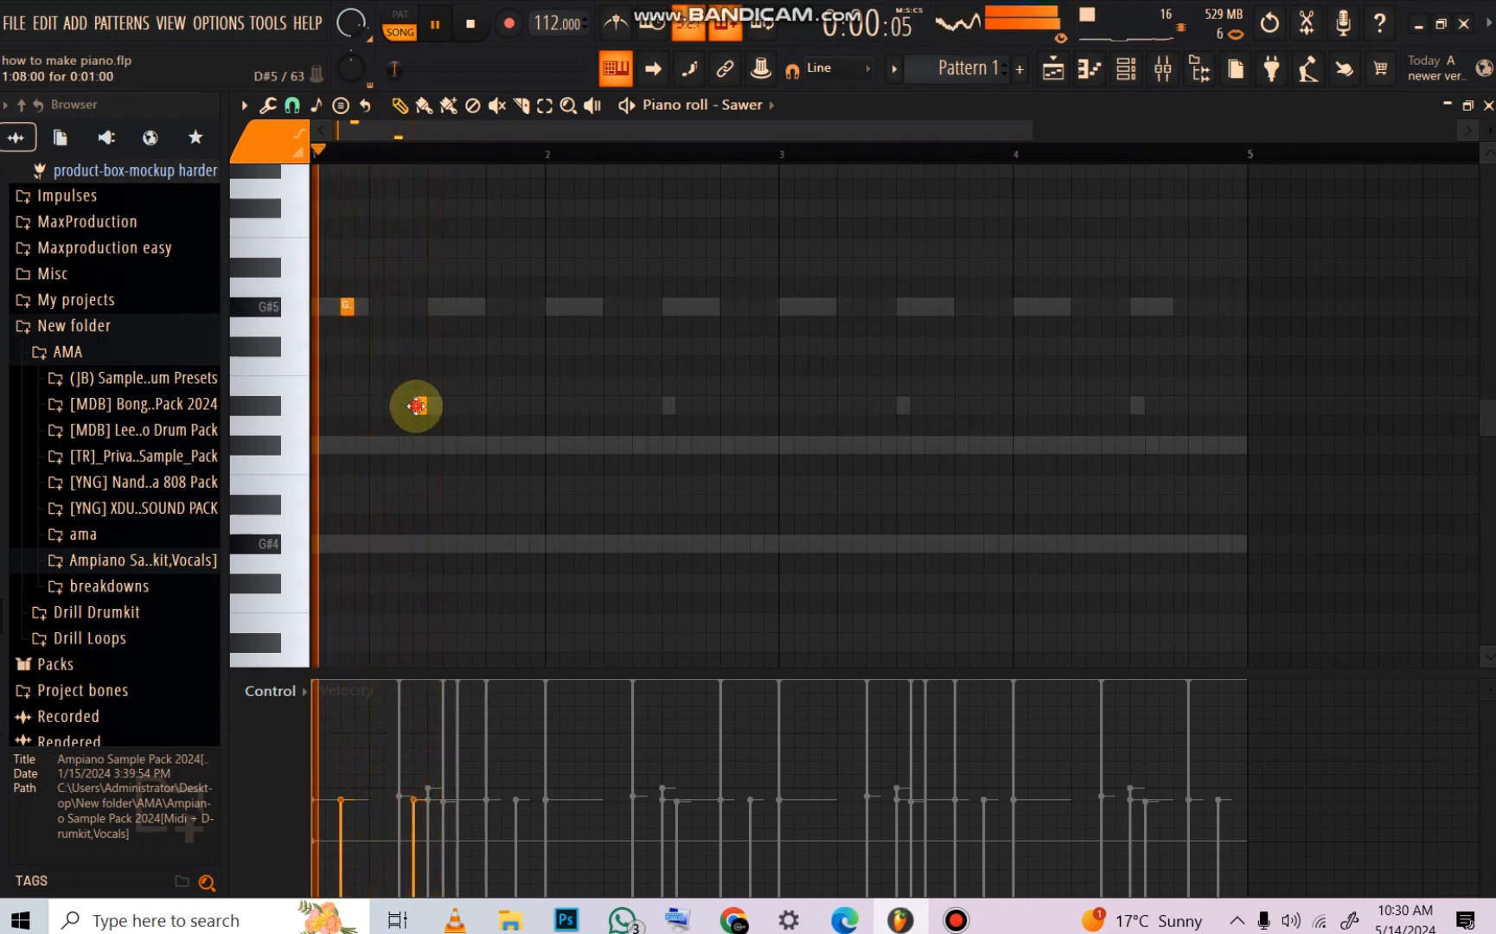
left_click_drag(418, 405, 402, 406)
Step: Add a one-step G#5 note at step 11 of bar 1, and replace the D#5 note with a G#5 at step 8
left_click(464, 306)
key("space")
key("space")
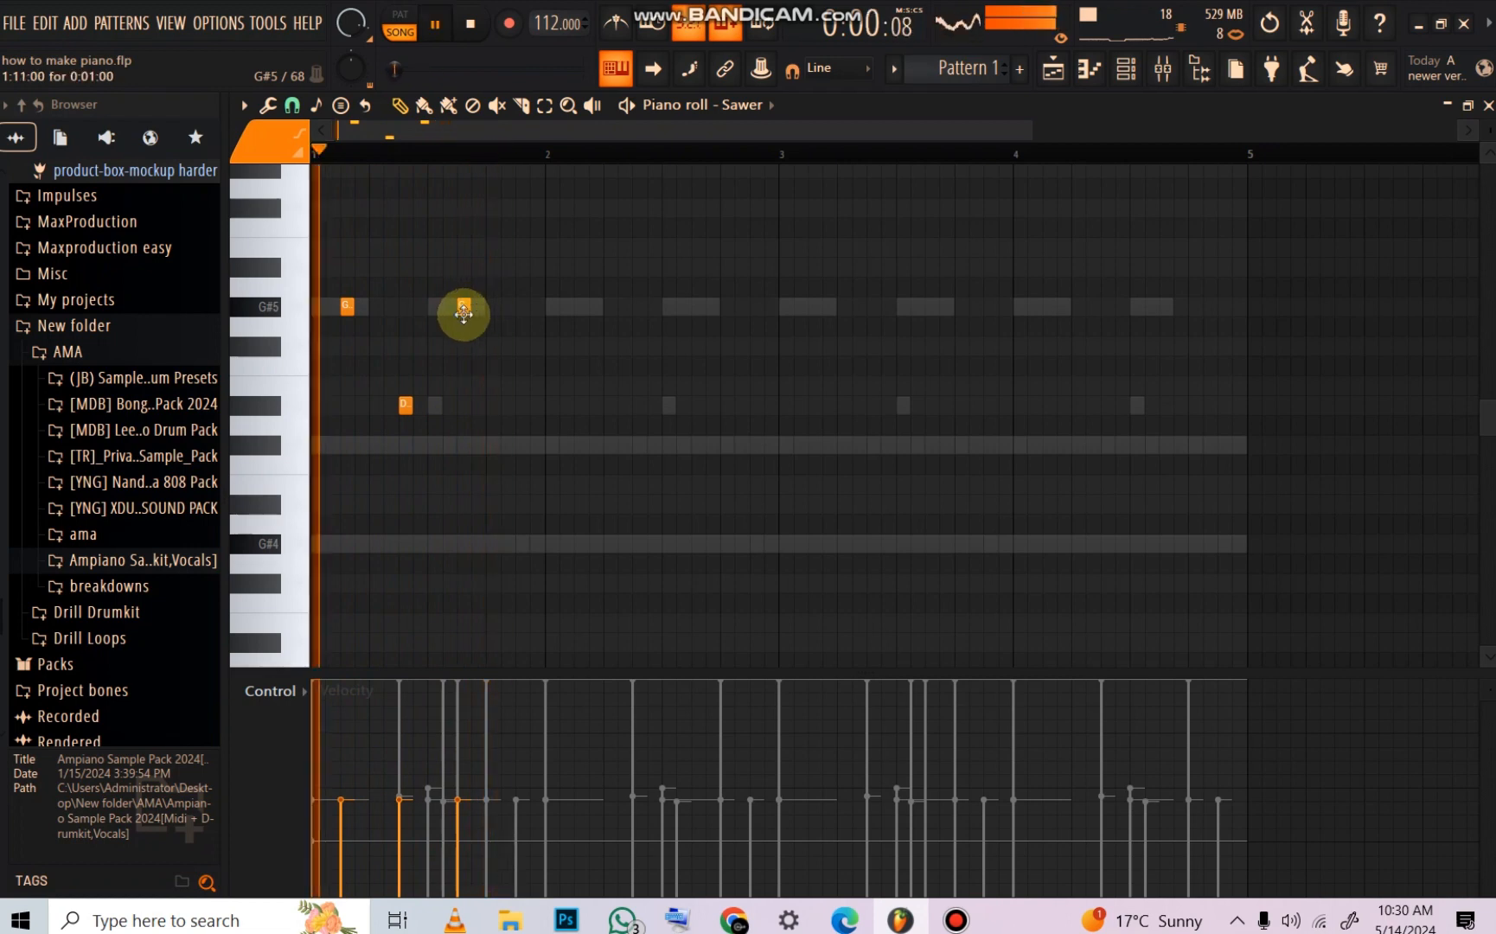
right_click(406, 408)
key("space")
key("space")
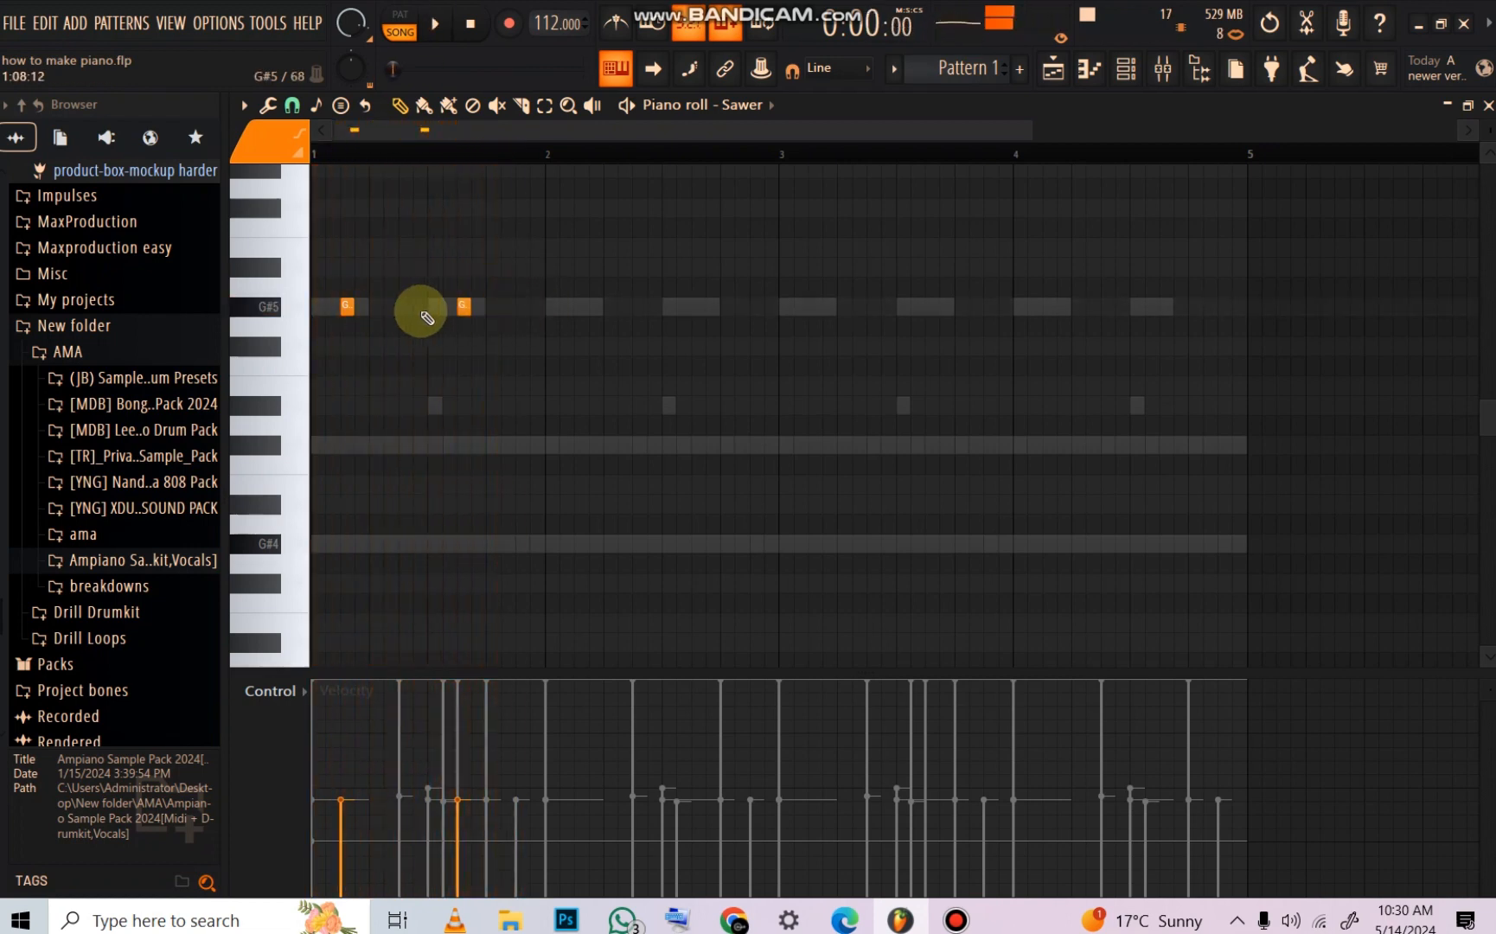
left_click(419, 308)
Step: Select all of bar 1 in Sawer's piano roll and duplicate its three notes into bars 2, 3 and 4
left_click(513, 128)
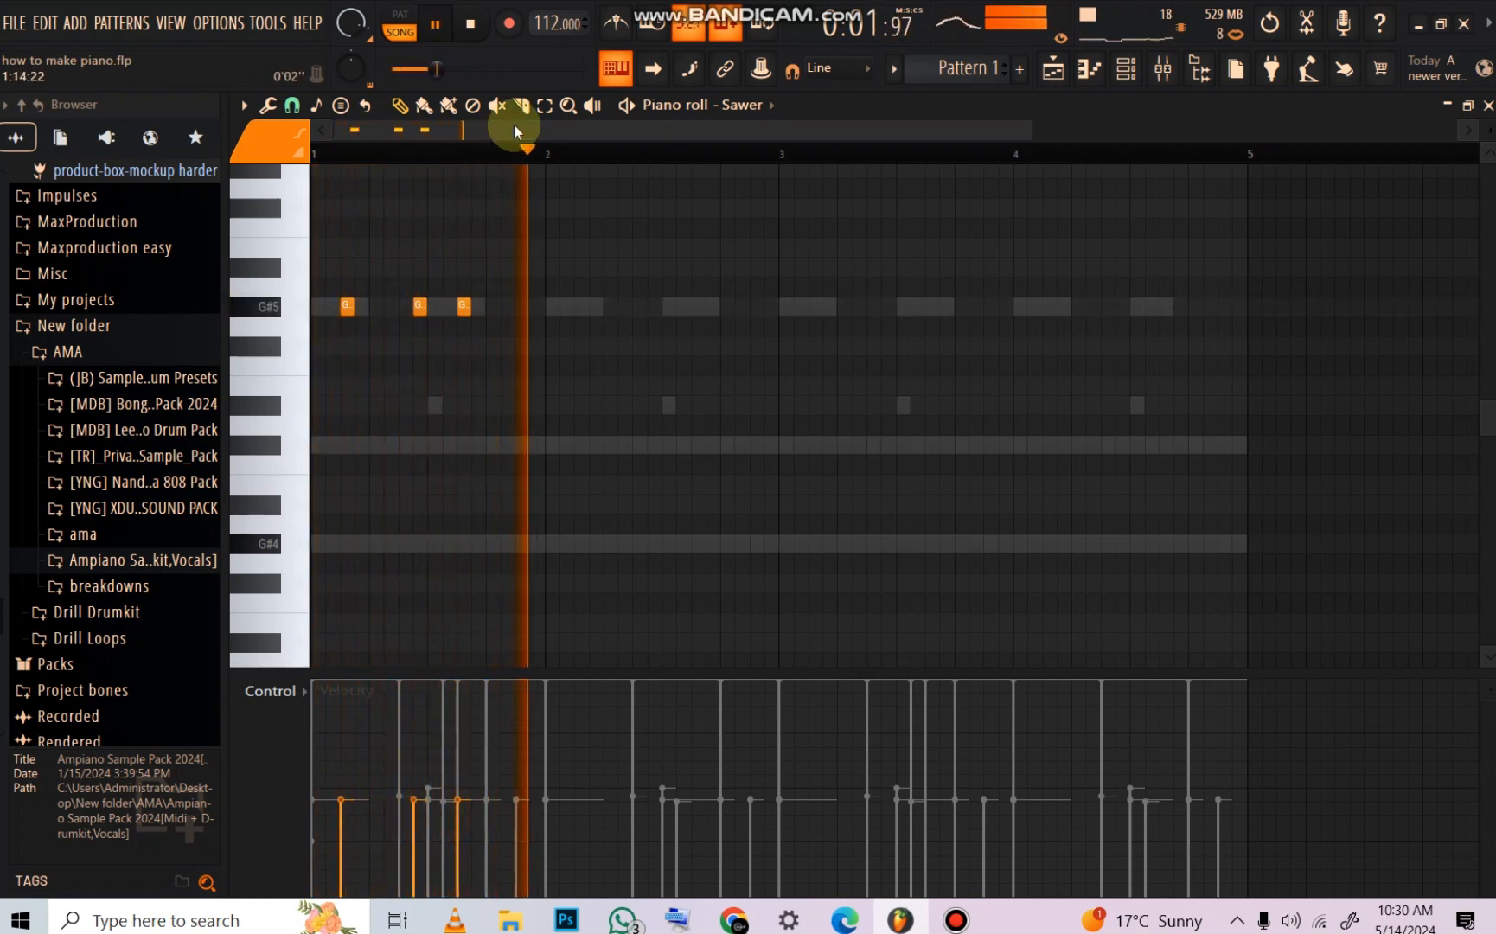
left_click(547, 106)
left_click_drag(545, 155, 2, 177)
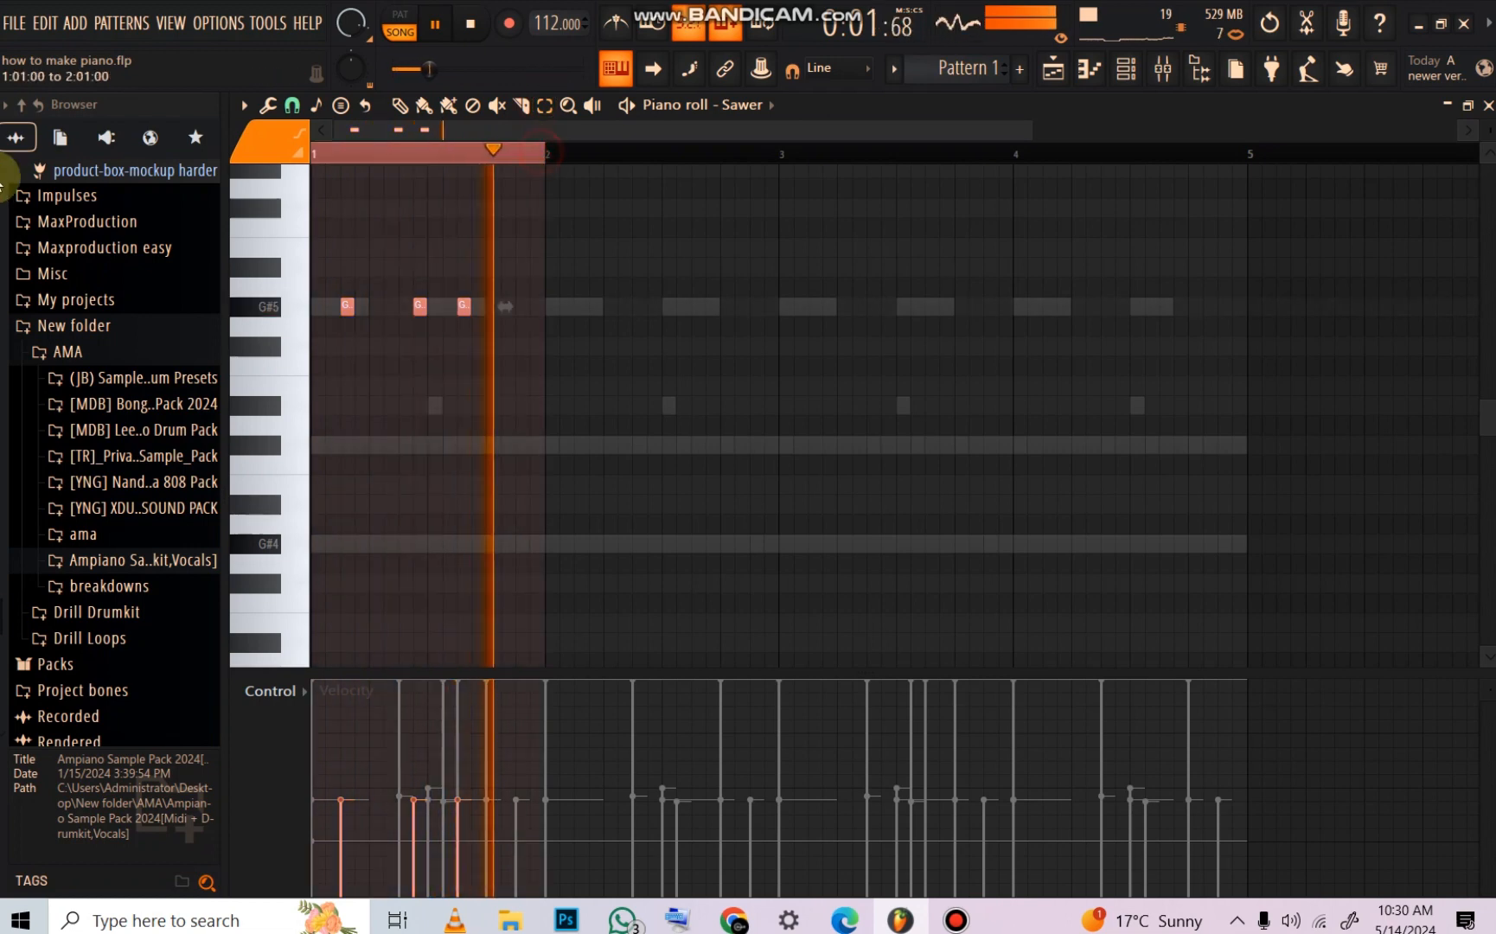
key("space")
key("ctrl+b")
key("ctrl+b")
key("ctrl+b")
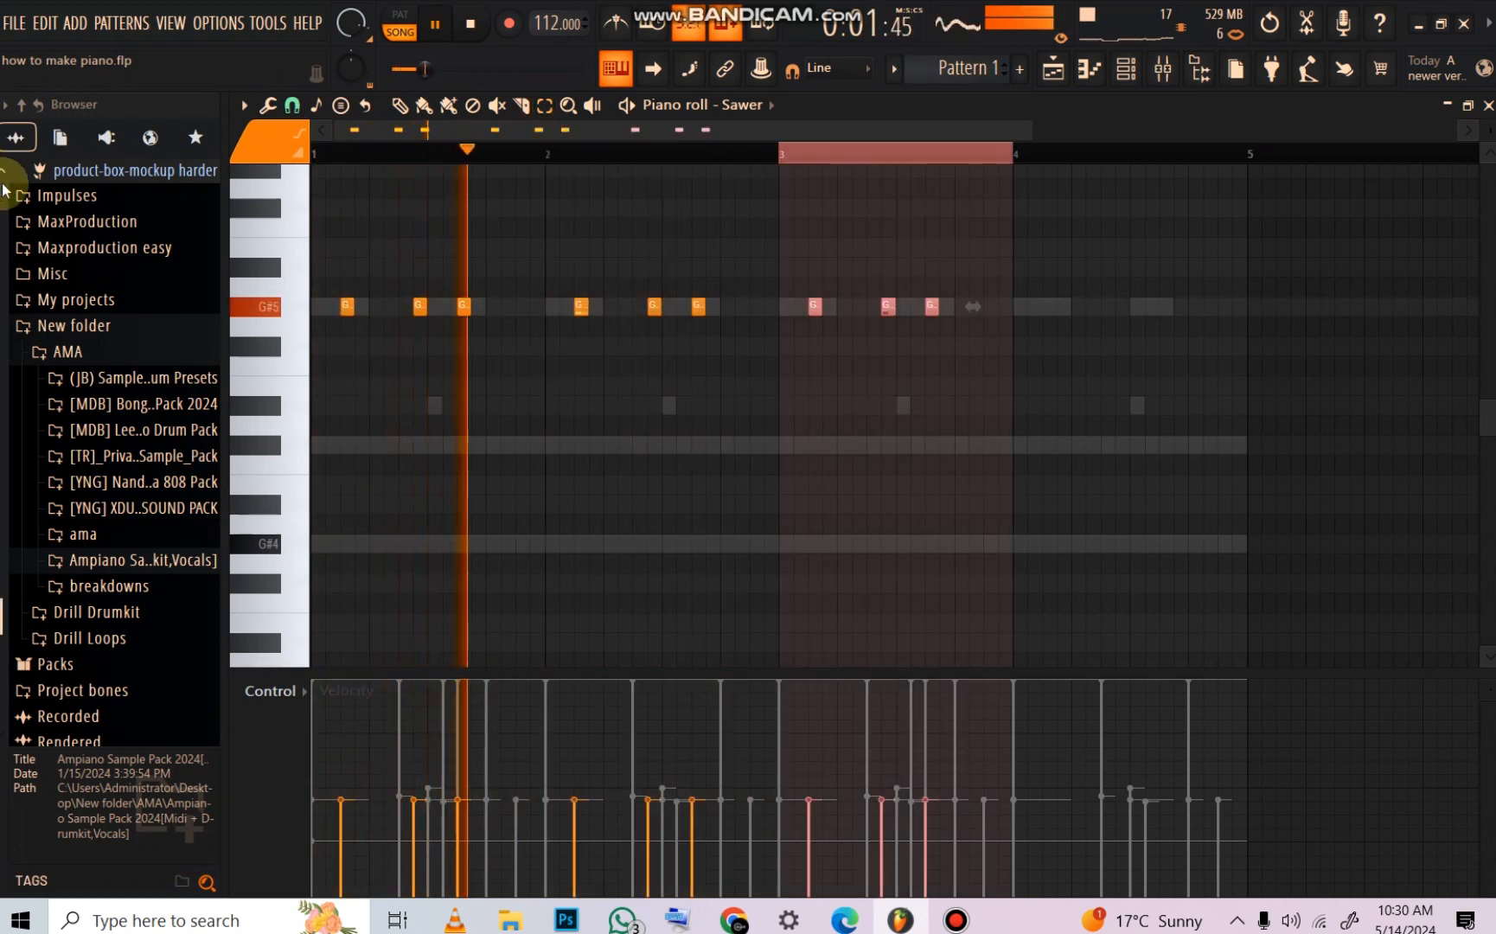
left_click(1018, 153)
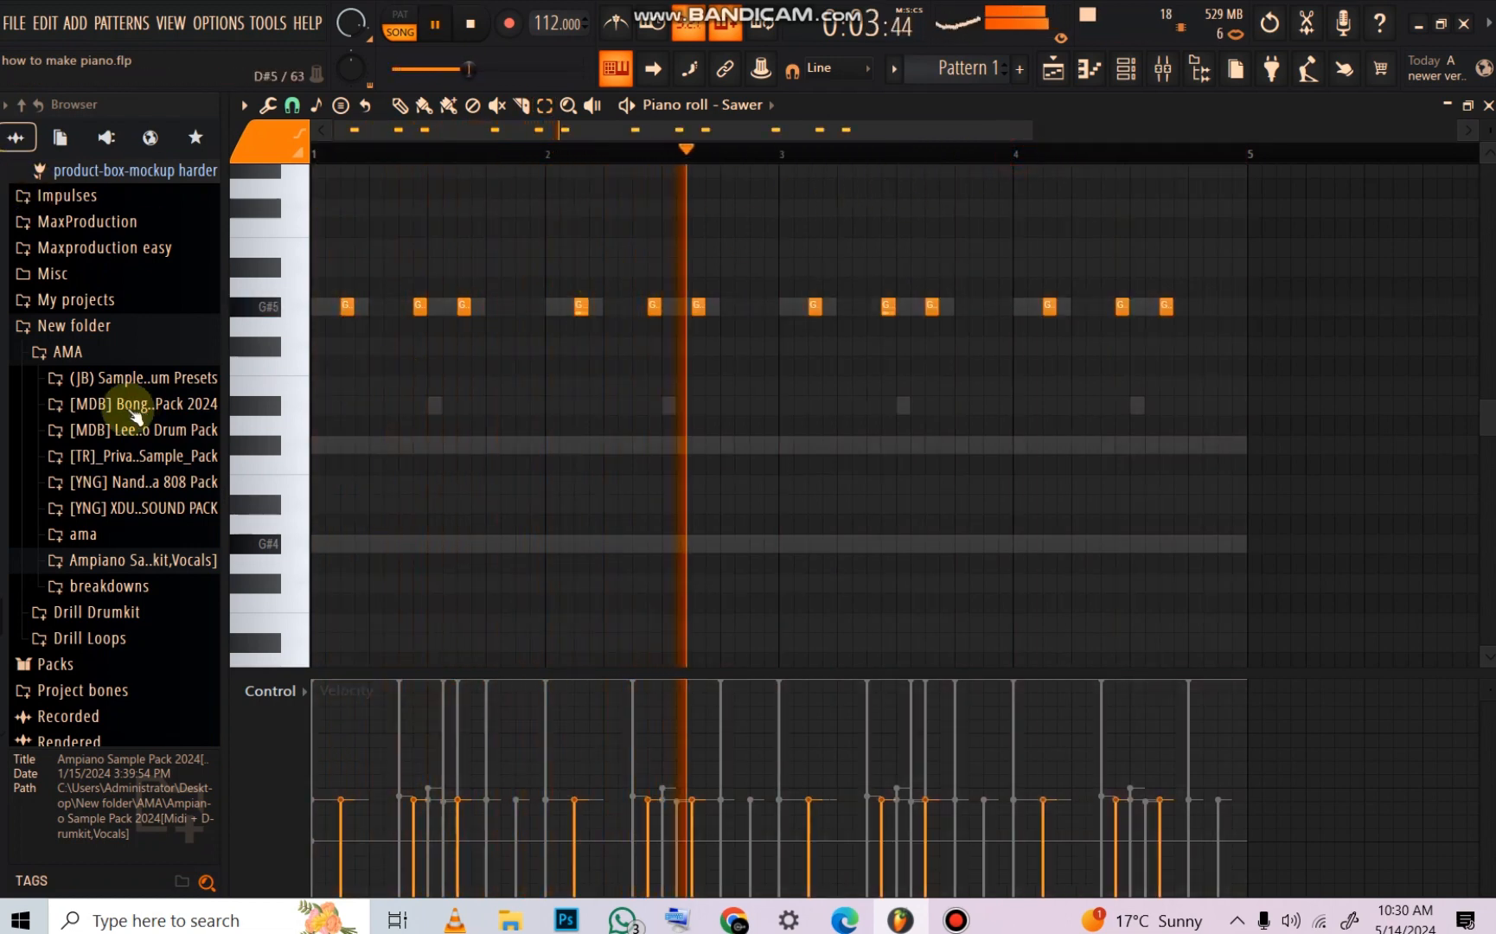
Step: Try the Sawer notes an octave lower at G#4 and transpose them back up to G#5
left_click(1126, 69)
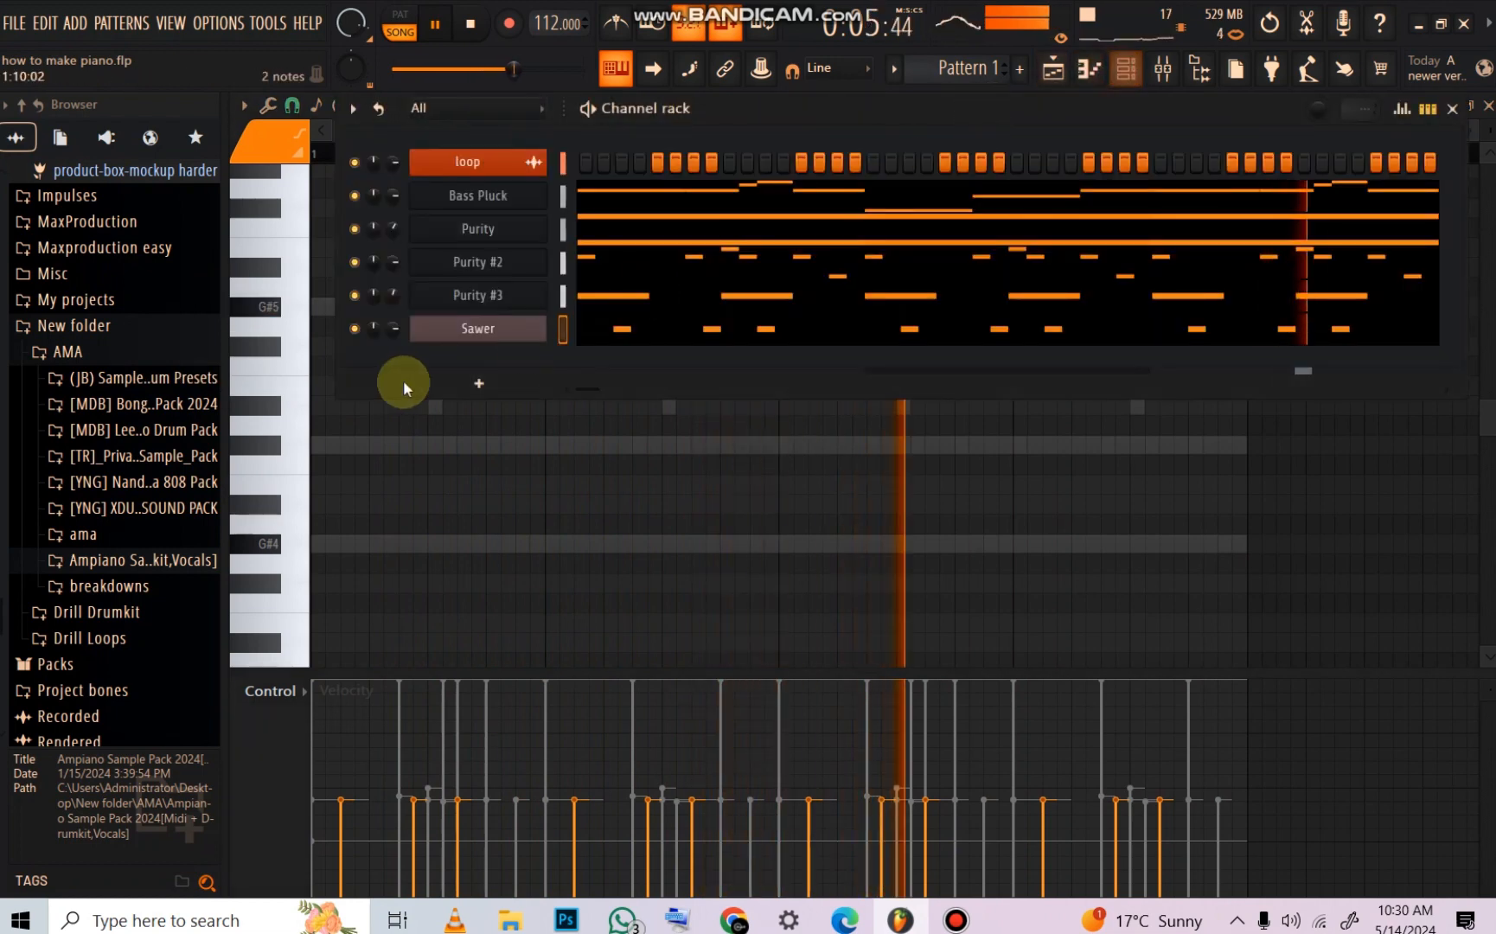
left_click(534, 327)
left_click(641, 334)
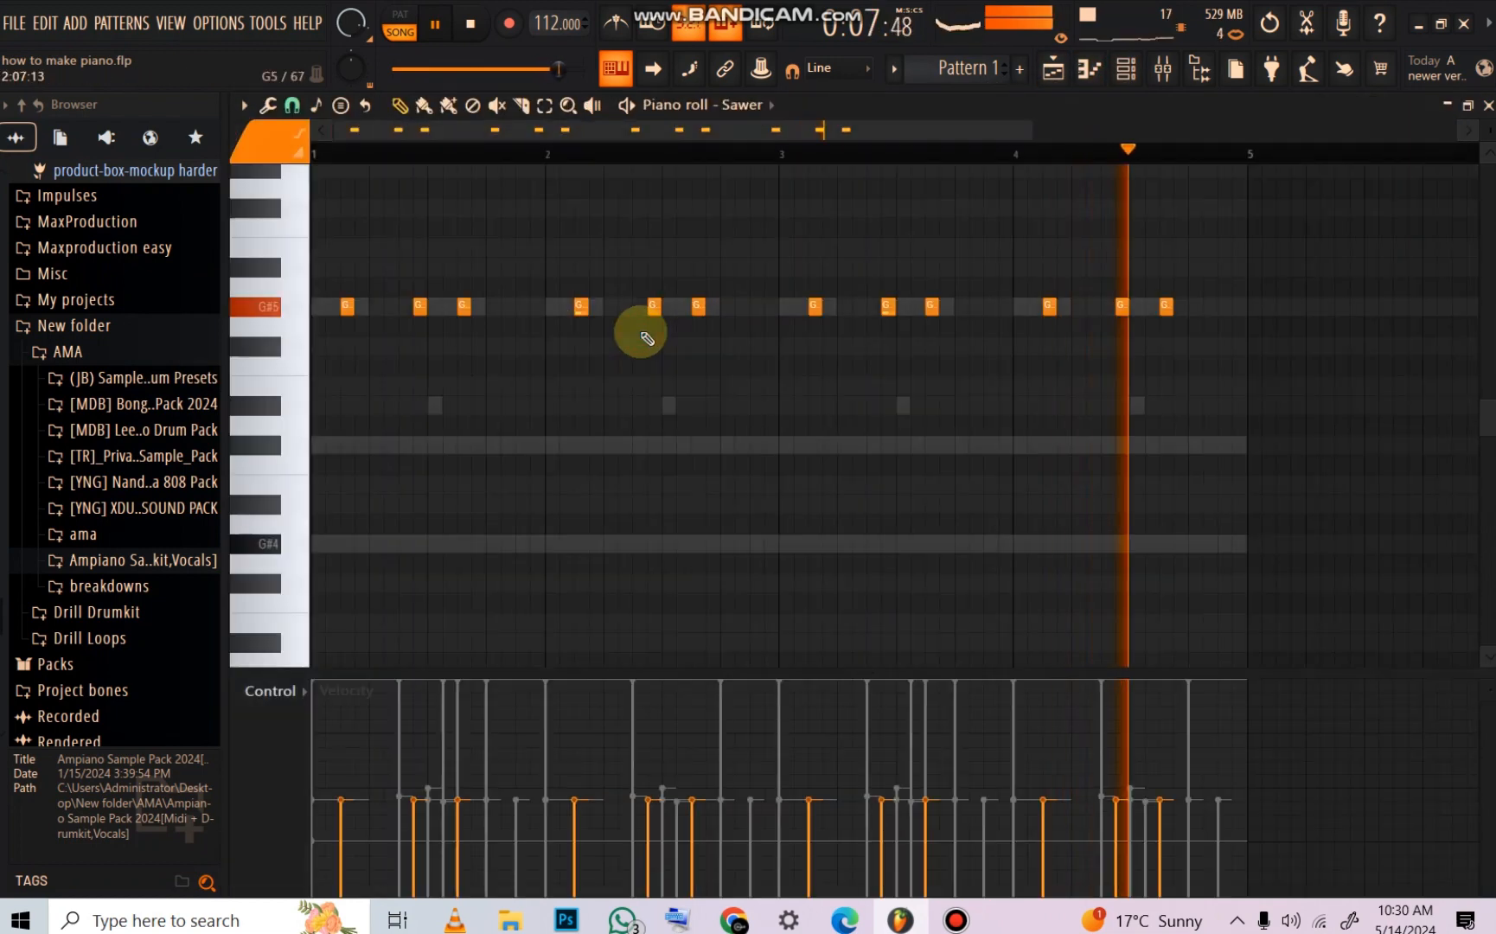
key("ctrl+Down")
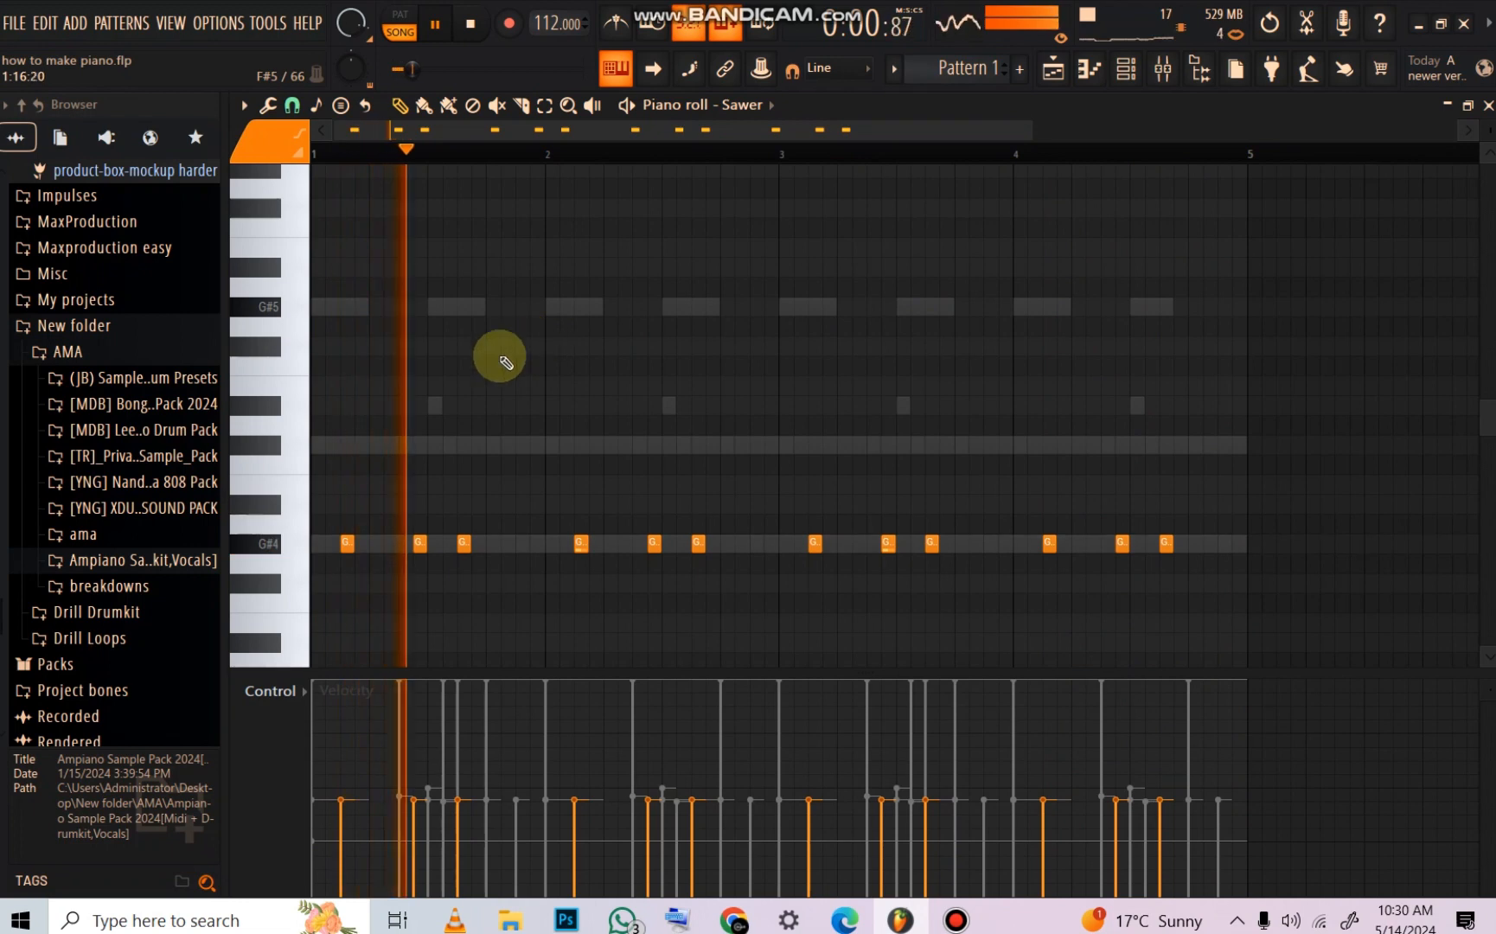
left_click(1124, 71)
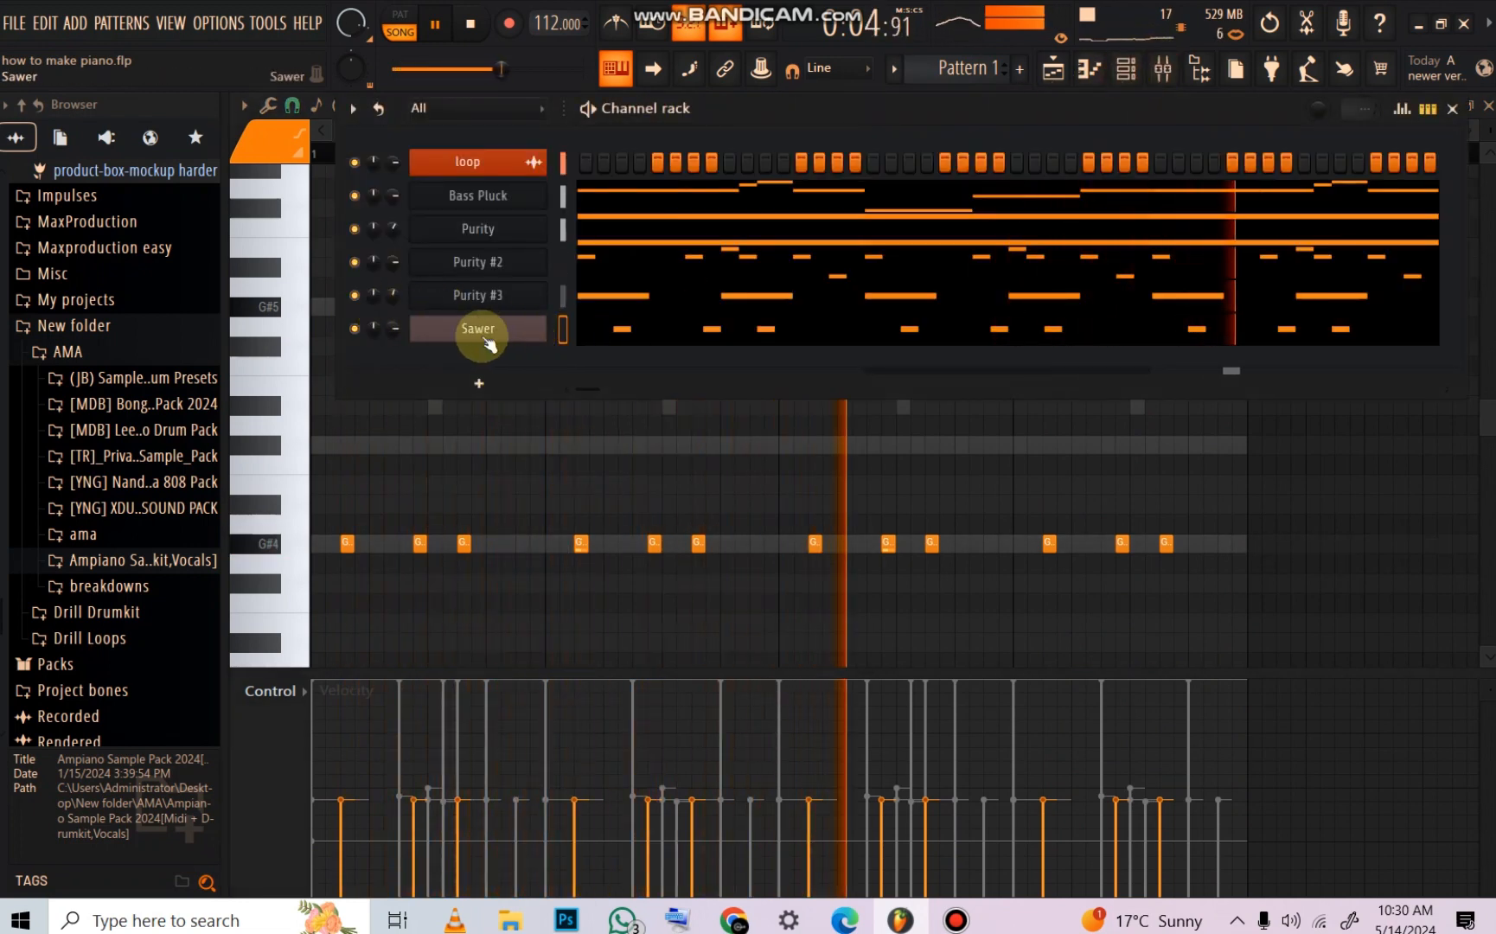
left_click(640, 337)
key("ctrl+Up")
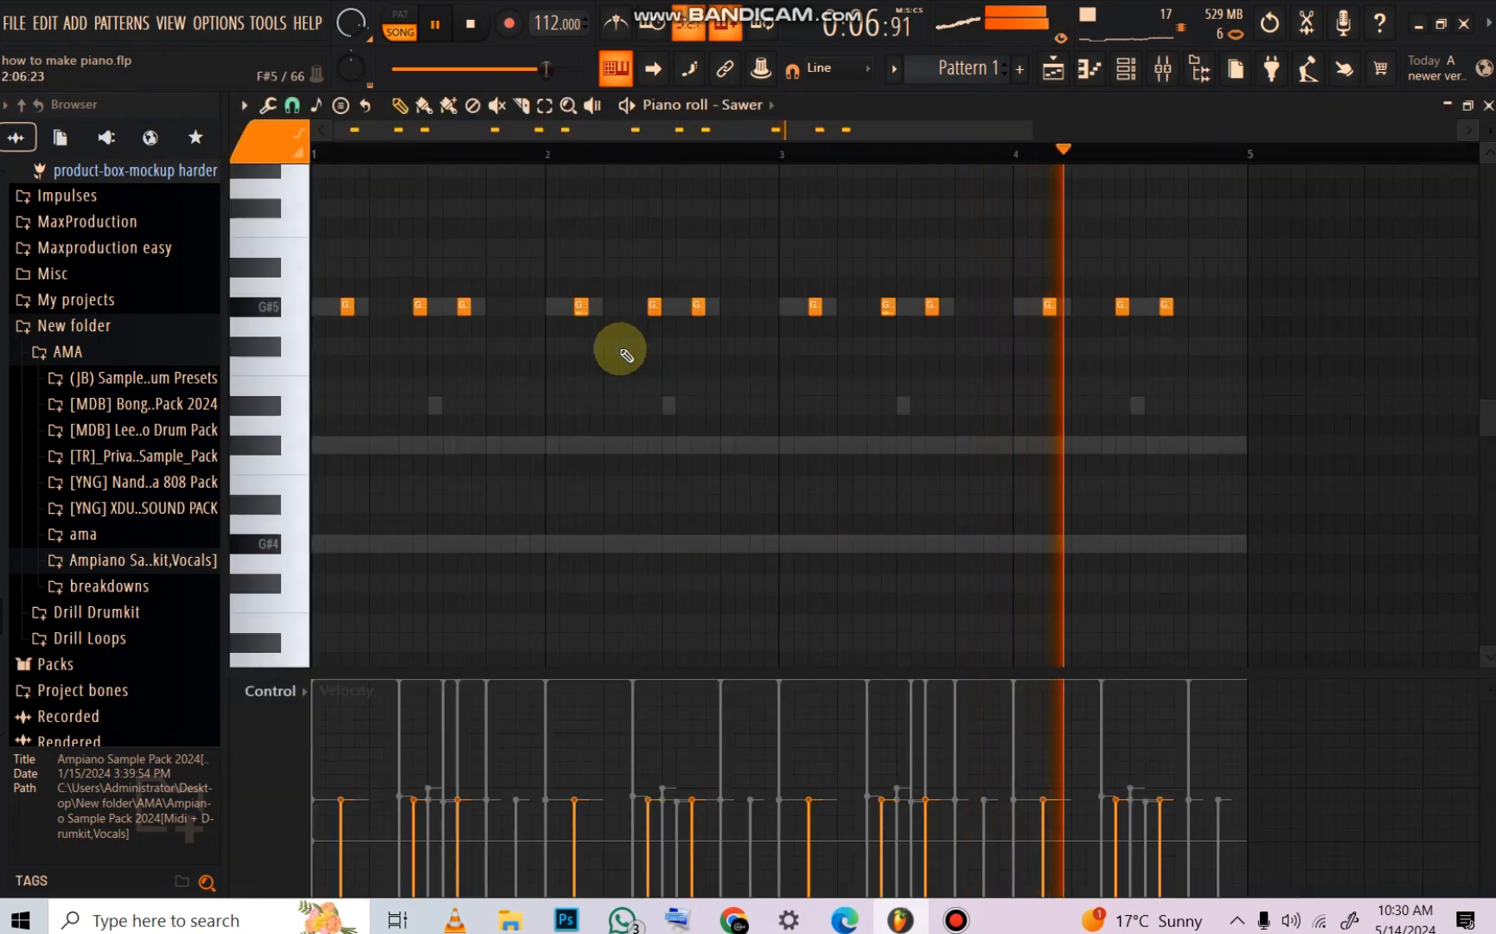
Step: Add a reFX Nexus channel, move its window clear of the channel list and pause playback
left_click(1126, 69)
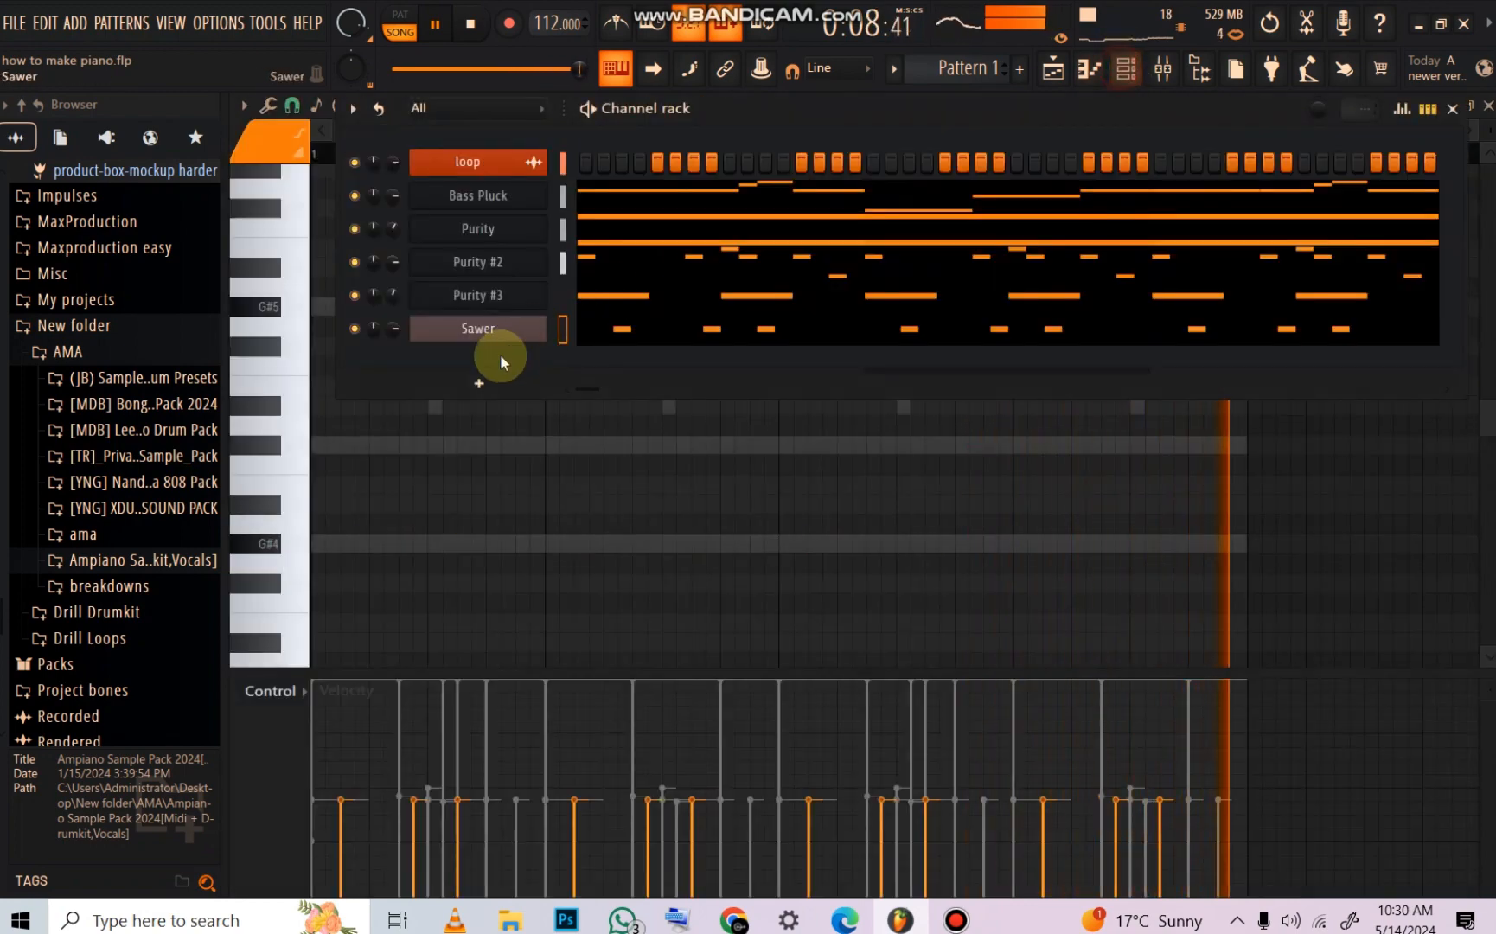
left_click(450, 384)
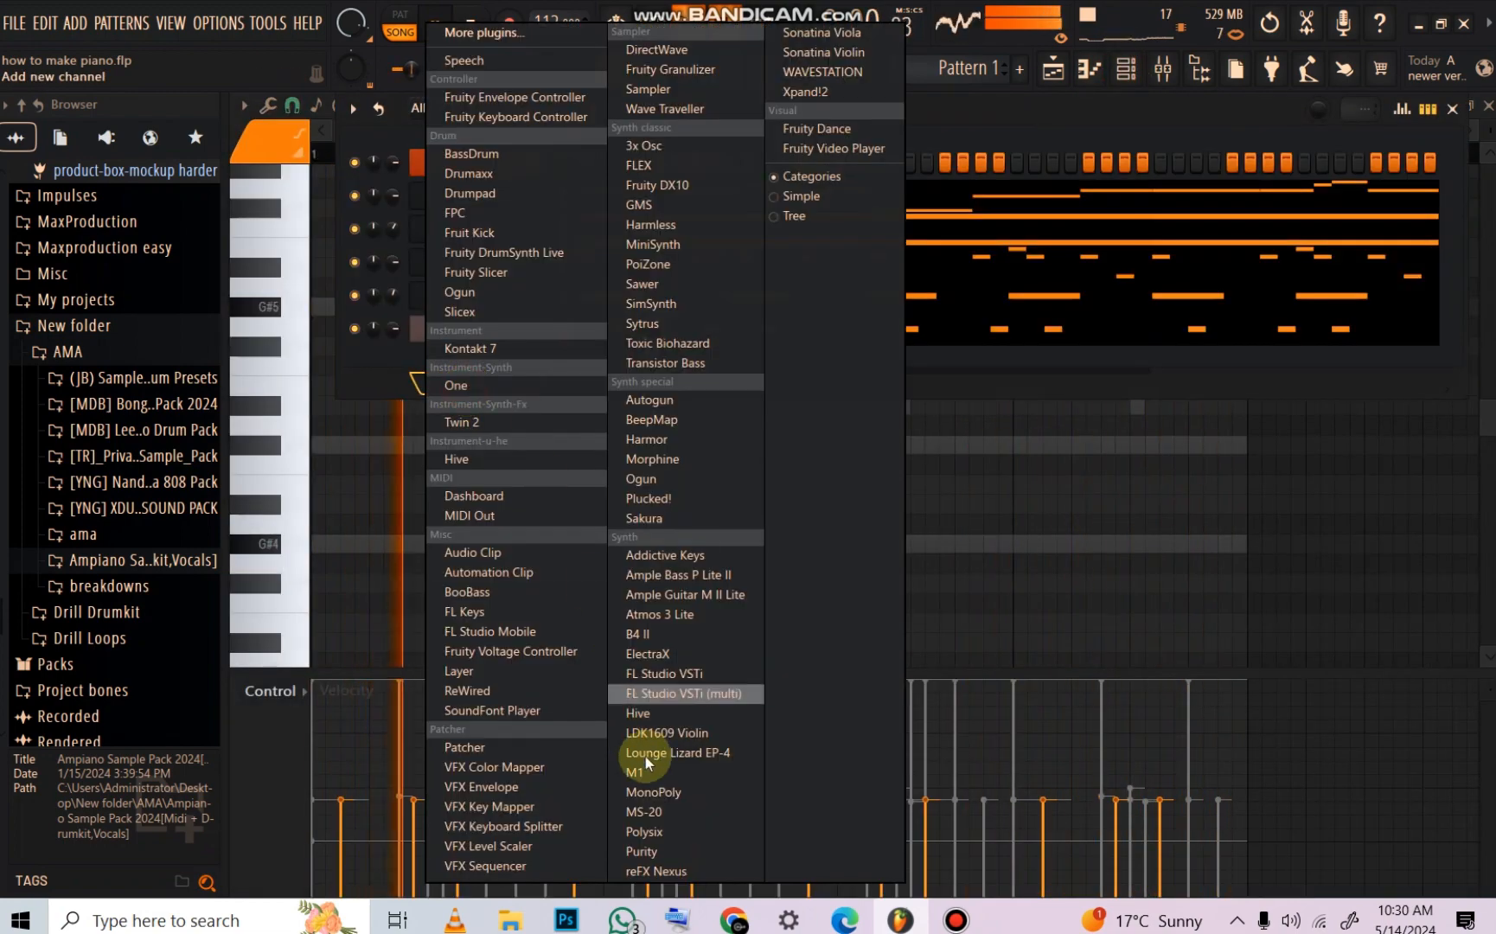
left_click(662, 871)
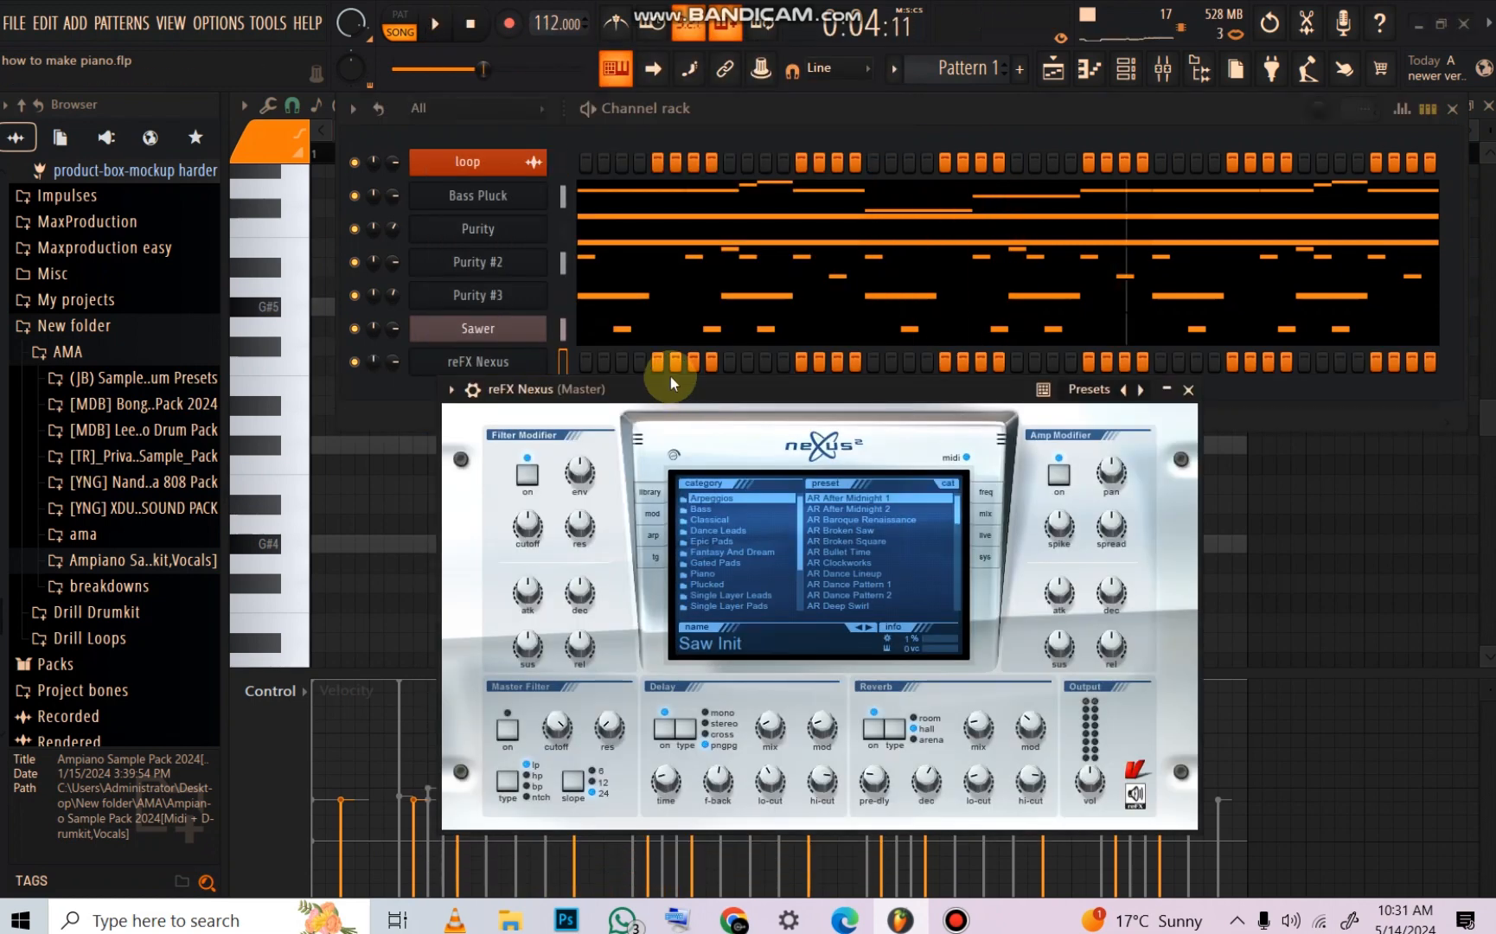
left_click_drag(657, 387, 502, 181)
key("space")
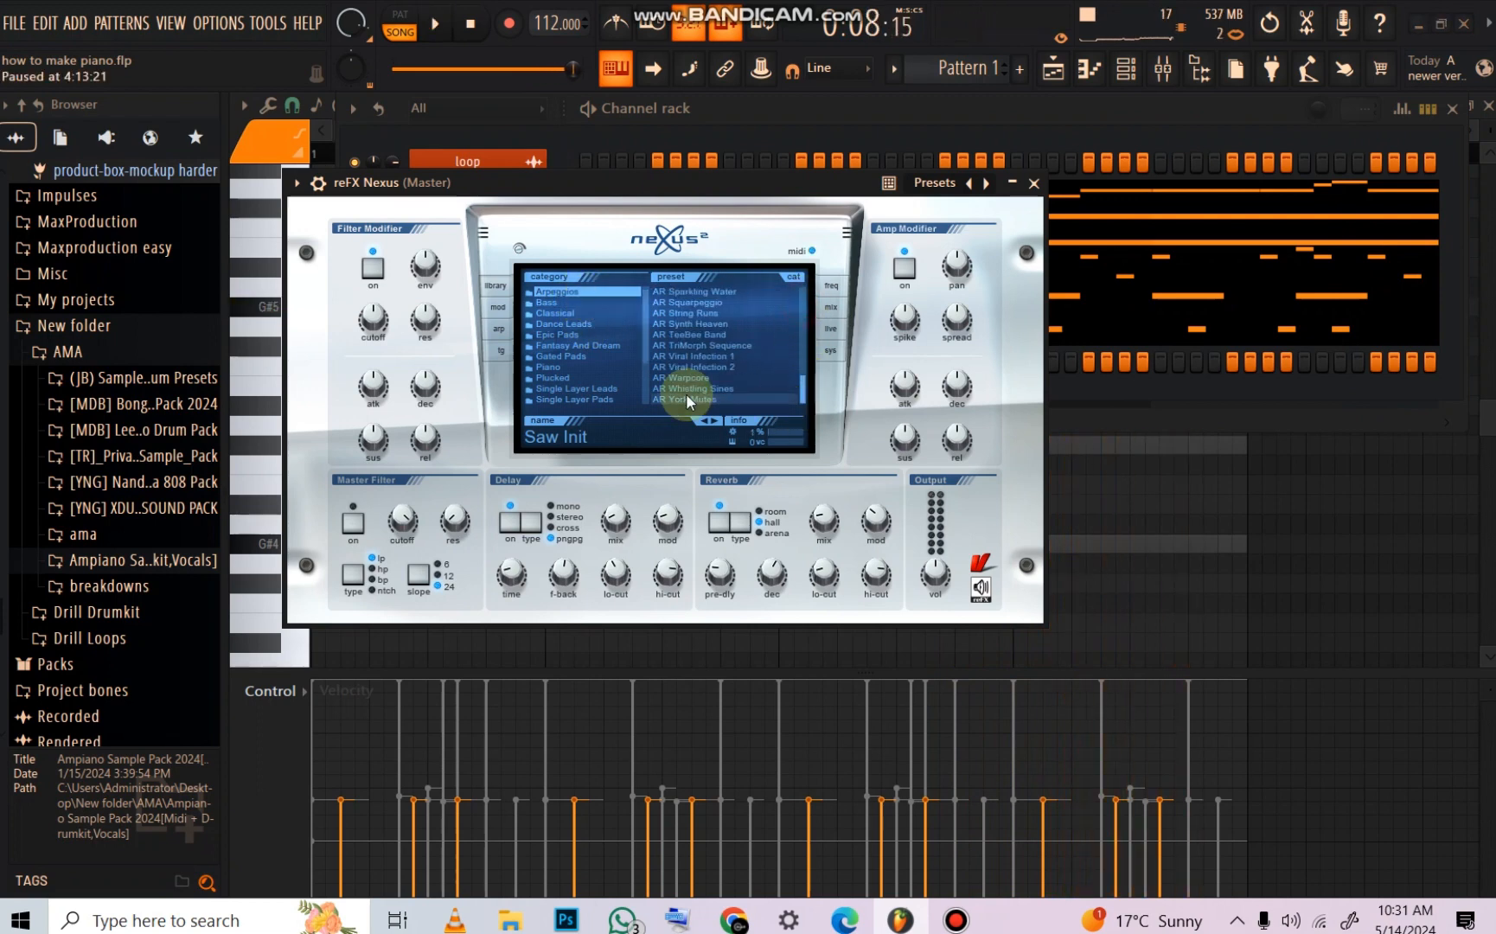
Step: In reFX Nexus's piano roll, place one-step G#5 and F#5 notes across the bar 1–2 boundary, and A#5 and G#5 across the bar 2–3 boundary
left_click(1065, 84)
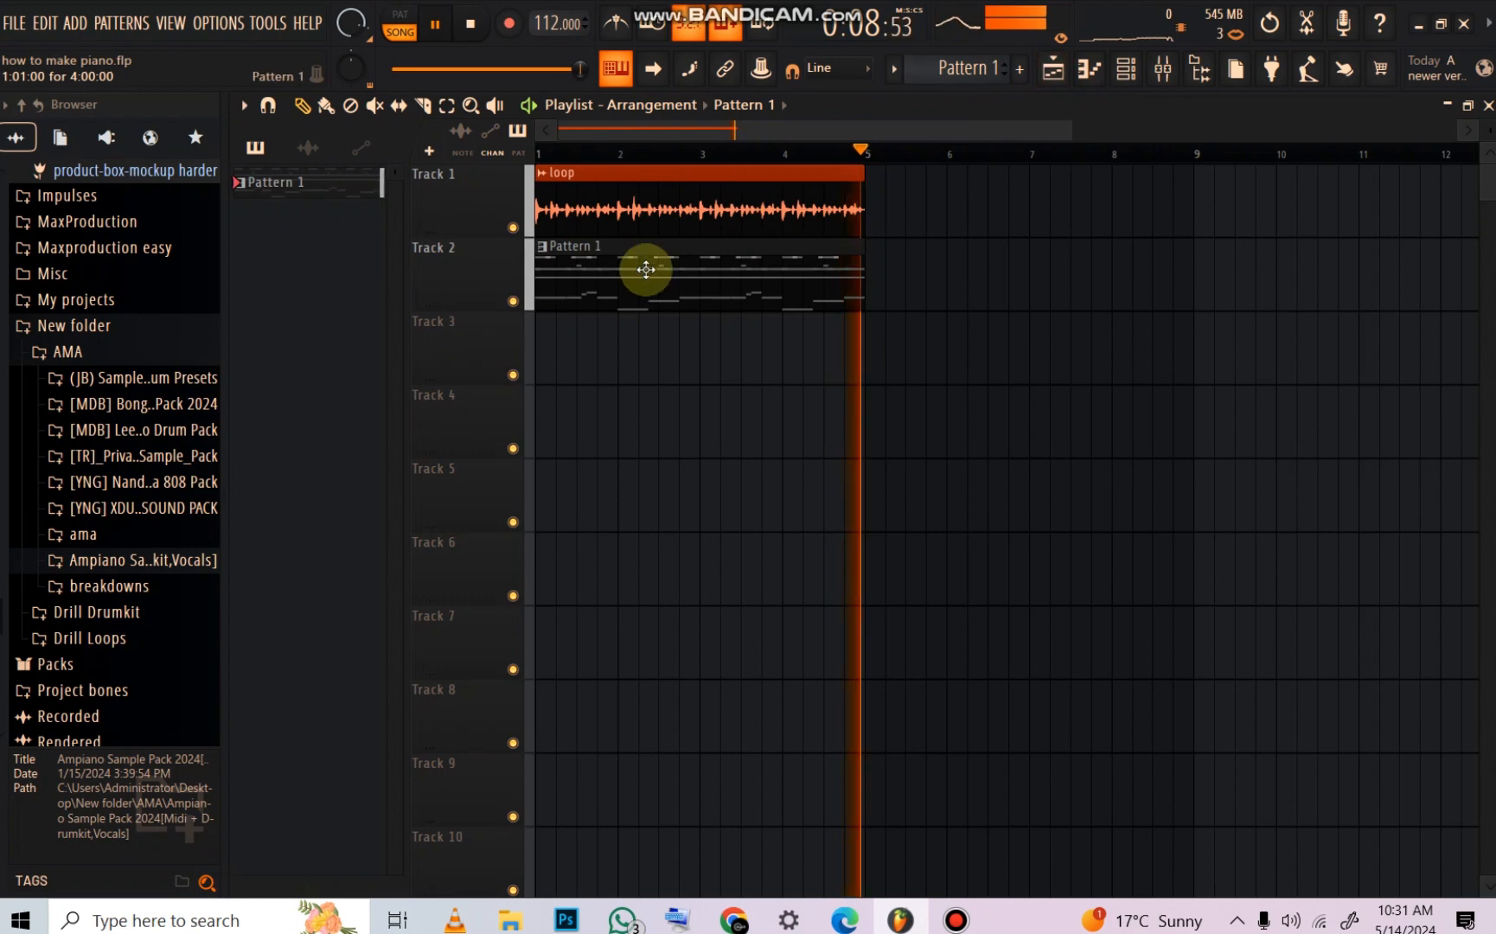
left_click(1088, 71)
left_click(534, 308)
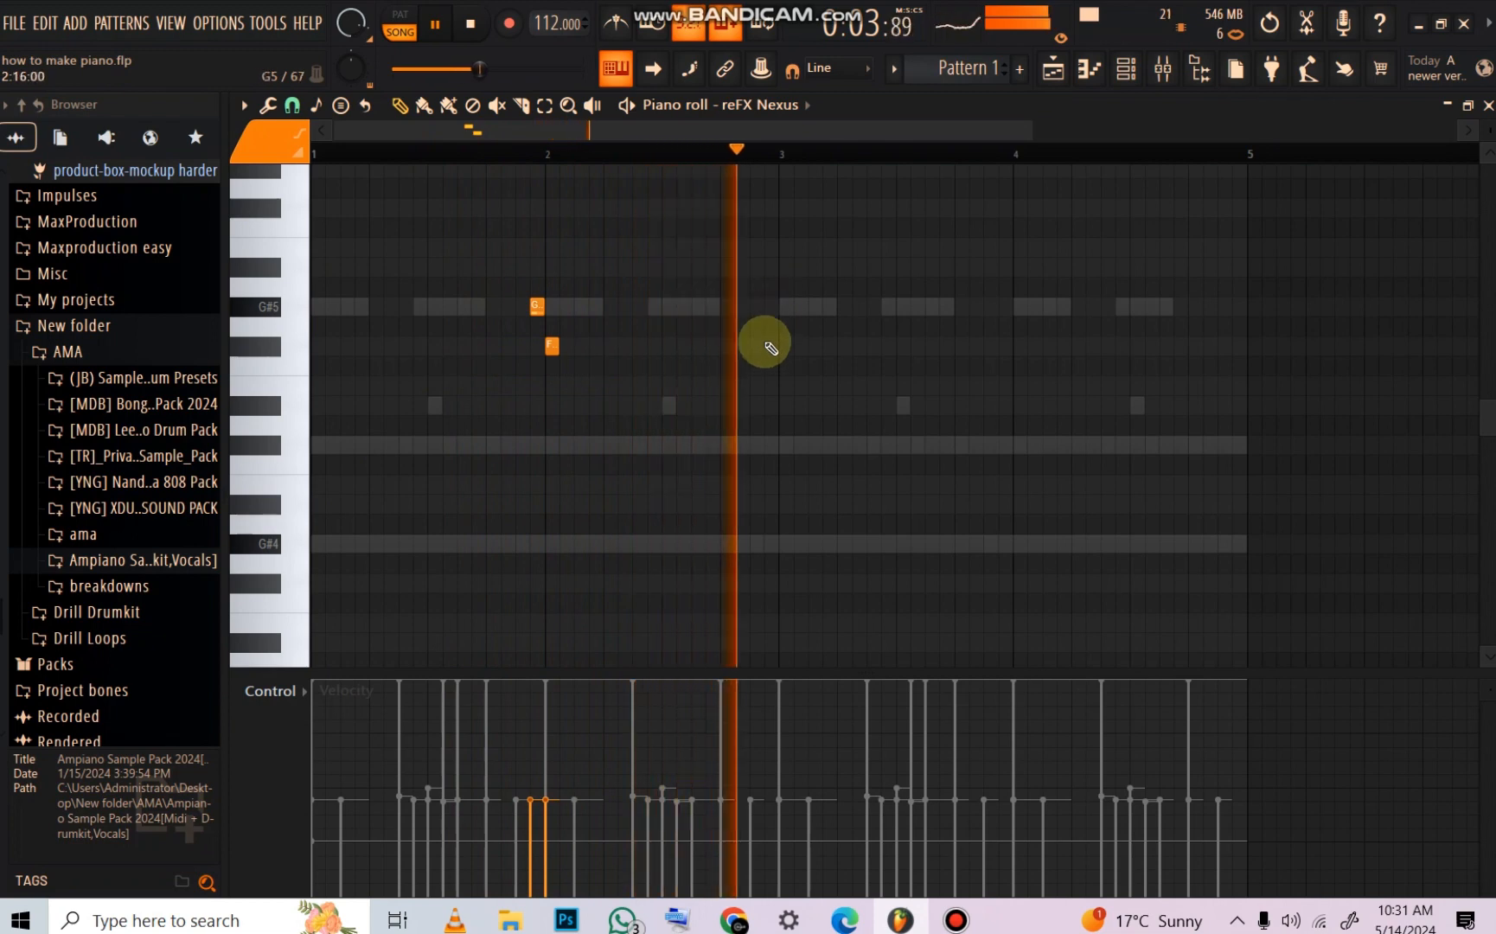
left_click(769, 267)
left_click(787, 309)
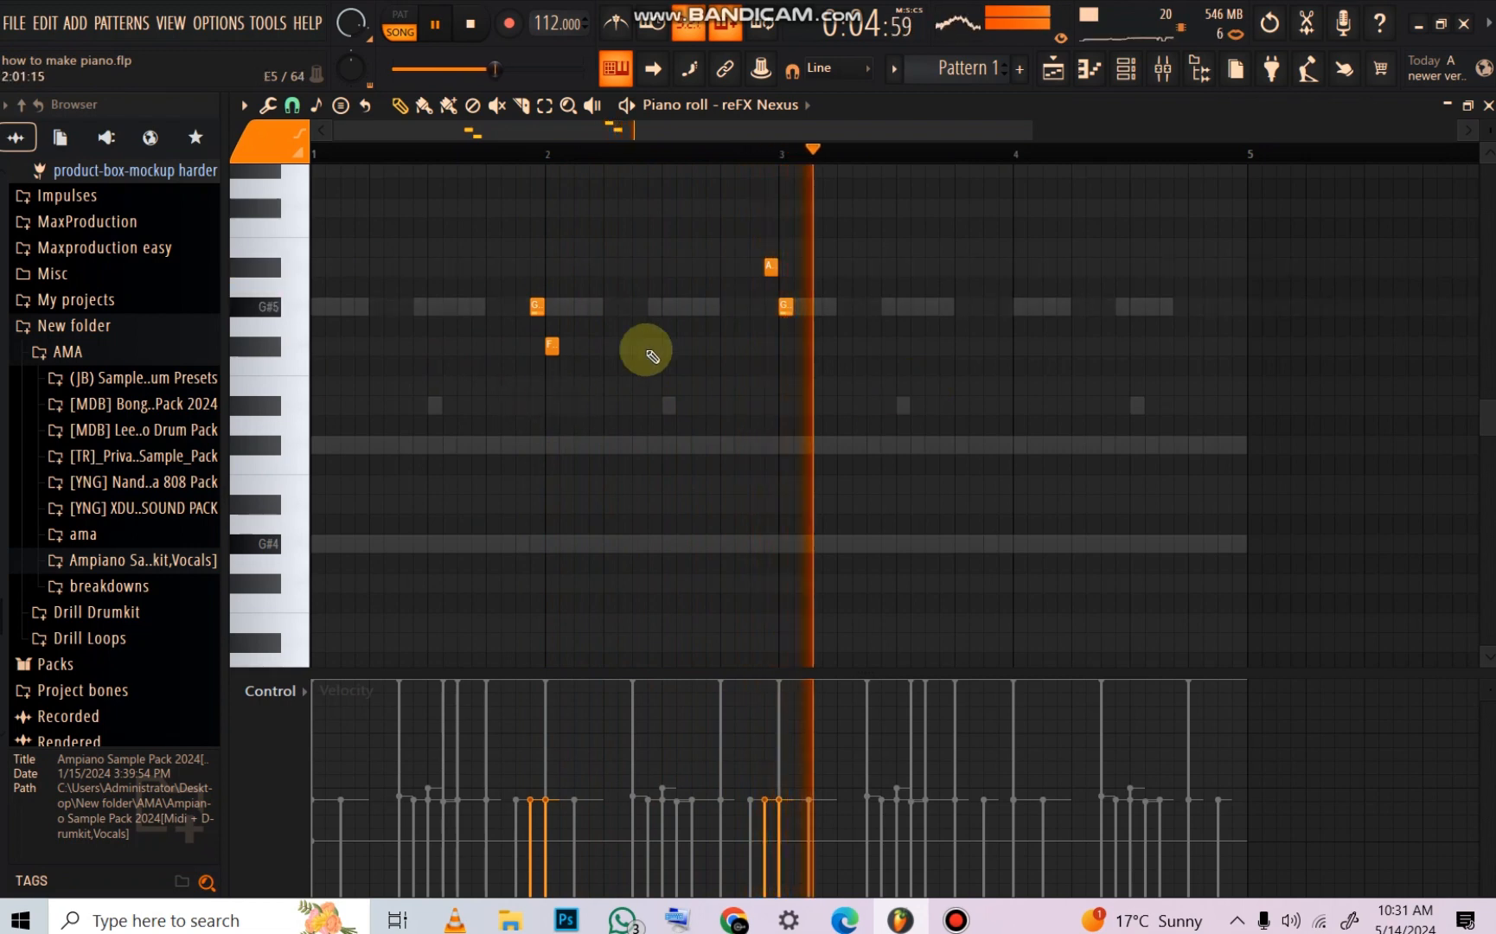
Step: Try raising the A#5 before bar 3 to B5 and replacing the pair at the bar 1–2 boundary with B5 and A#5
mouse_move(766, 262)
left_mouse_down()
mouse_move(774, 224)
mouse_move(764, 240)
left_mouse_up()
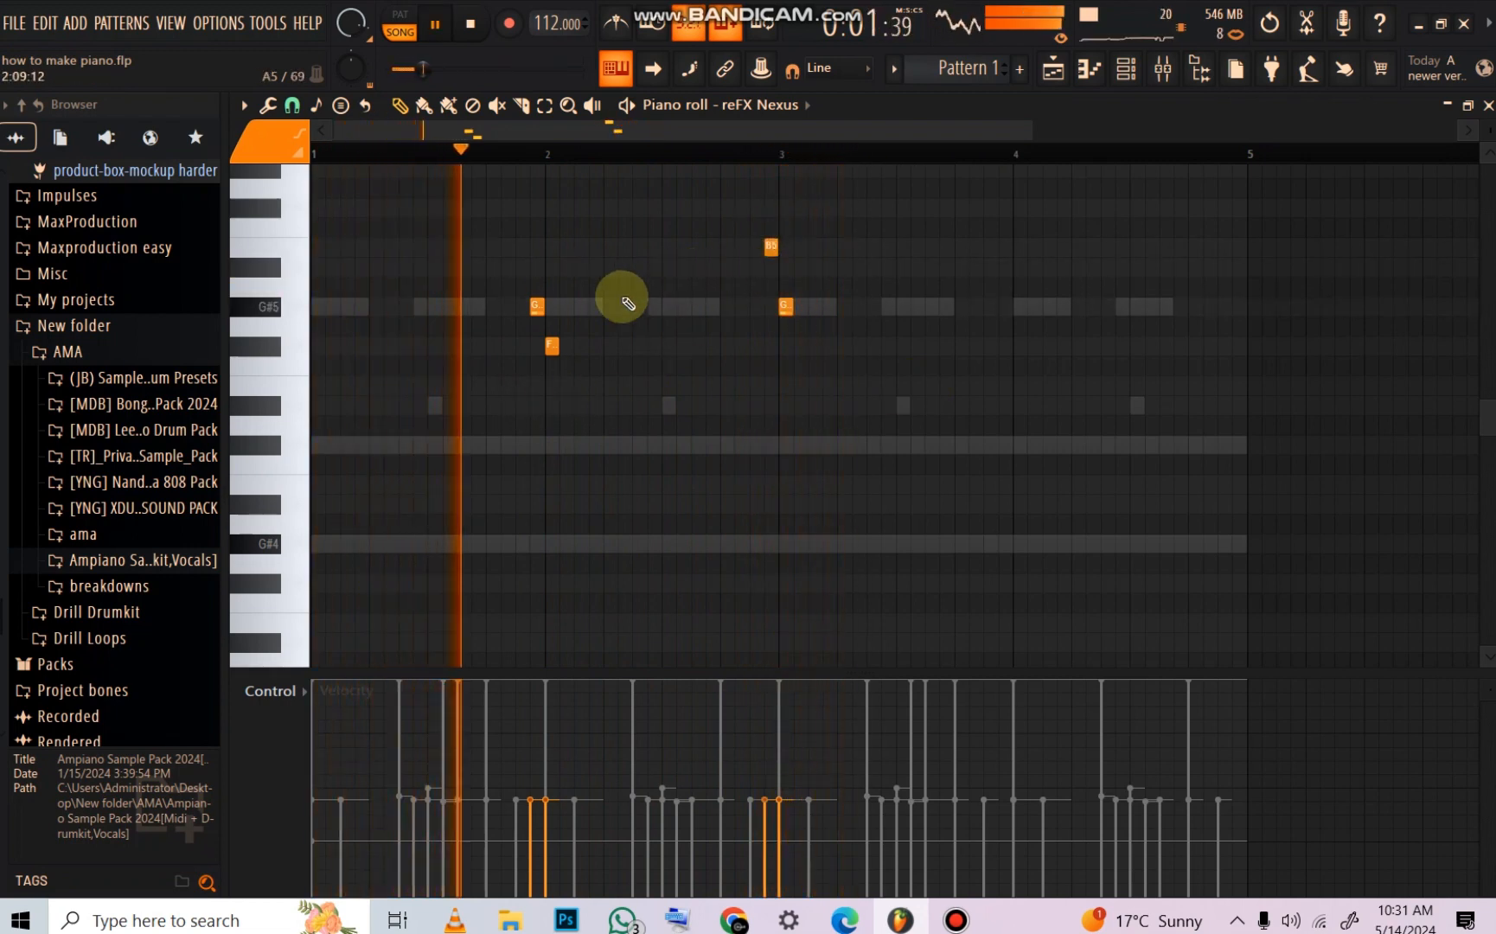
left_click_drag(538, 307, 547, 247)
right_click(554, 339)
right_click(561, 249)
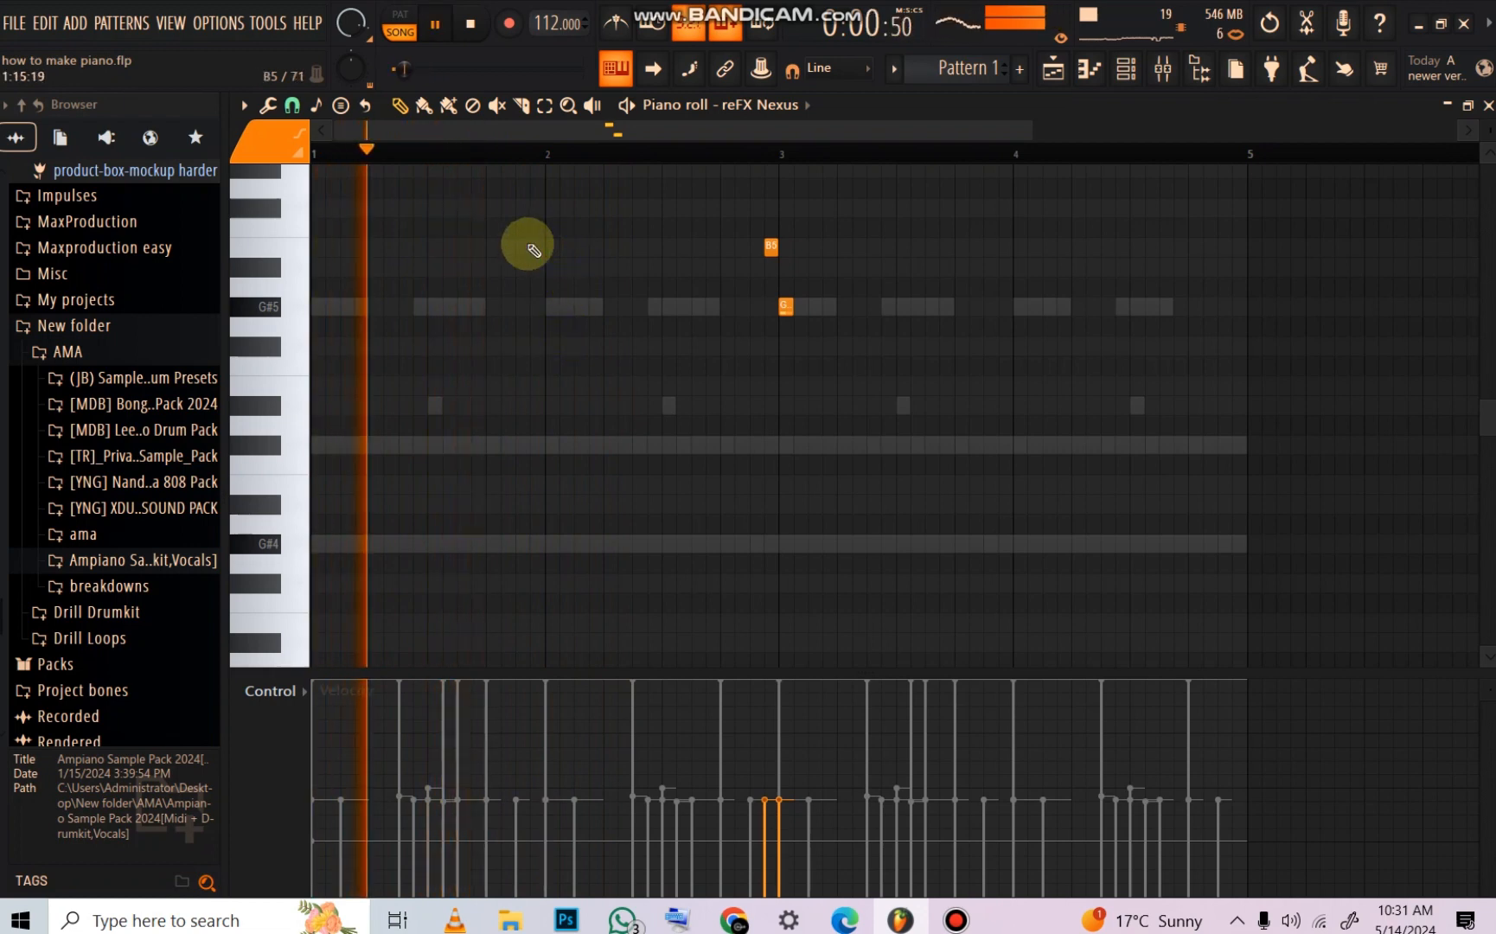
left_click(527, 244)
left_click(533, 265)
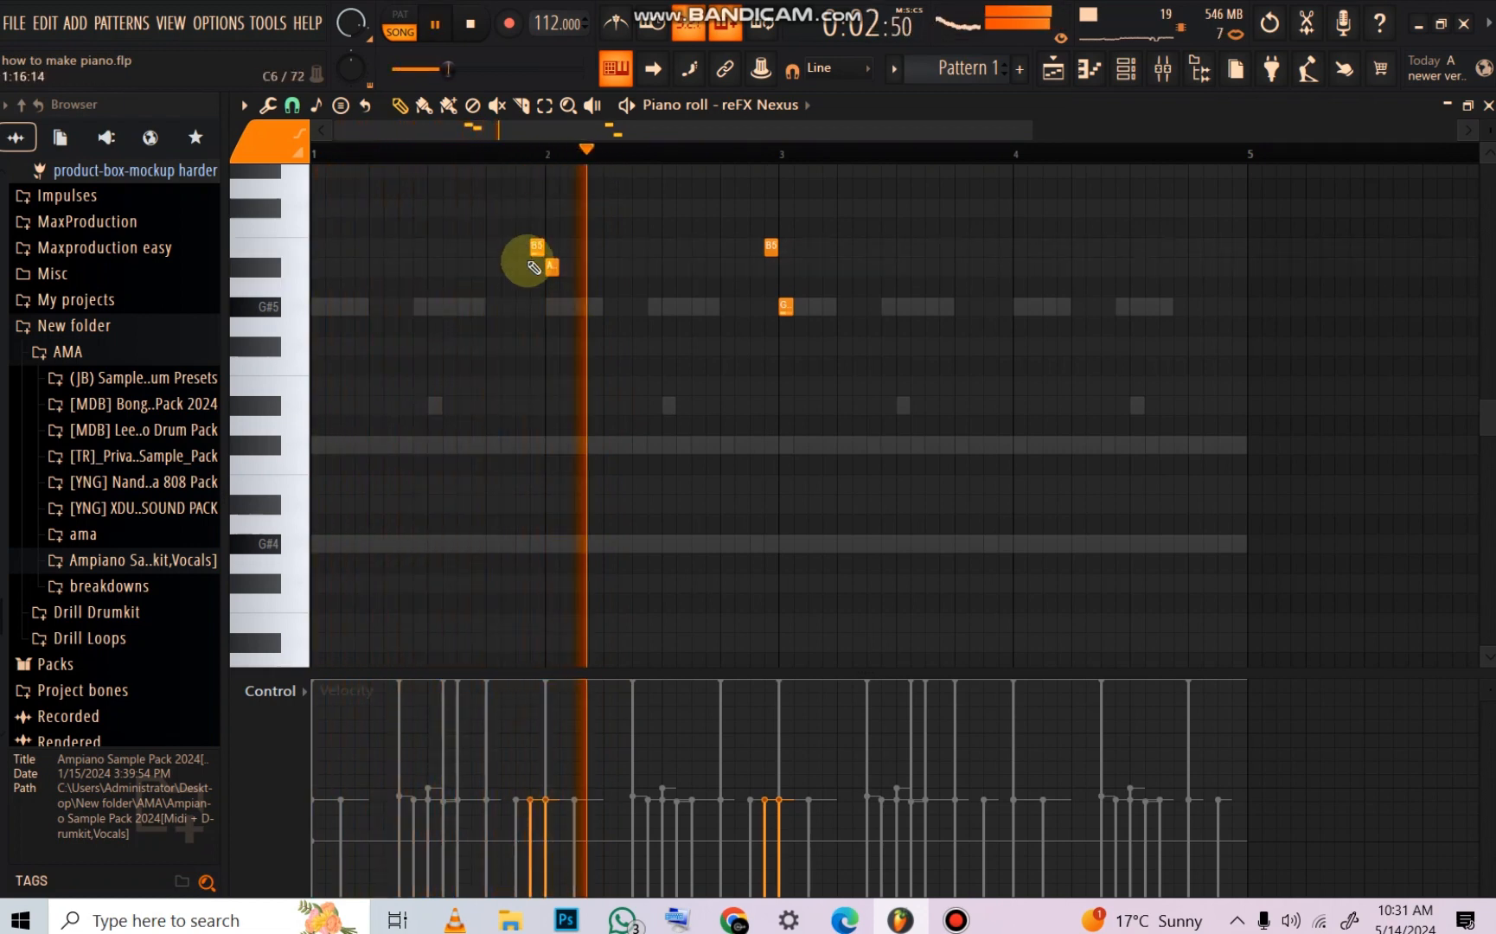
Step: Place one-step E6 and D#6 notes across the bar 1–2 boundary and delete the B5 and G#5 pair at the bar 2–3 boundary
scroll(544, 277, "up", 3)
left_click(534, 325)
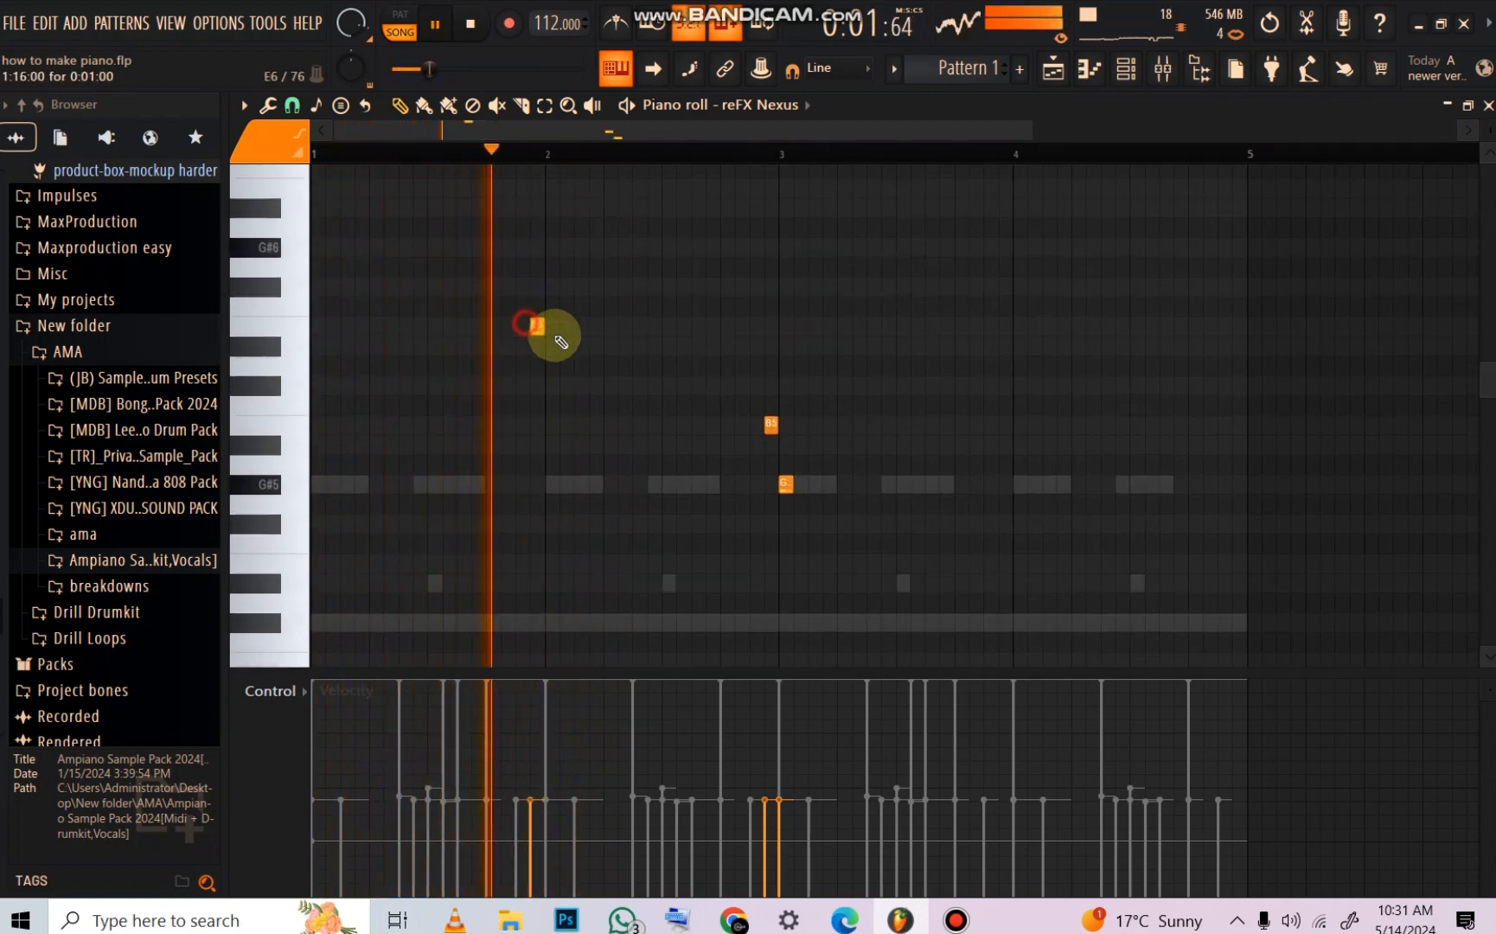
left_click(561, 344)
left_click(553, 346)
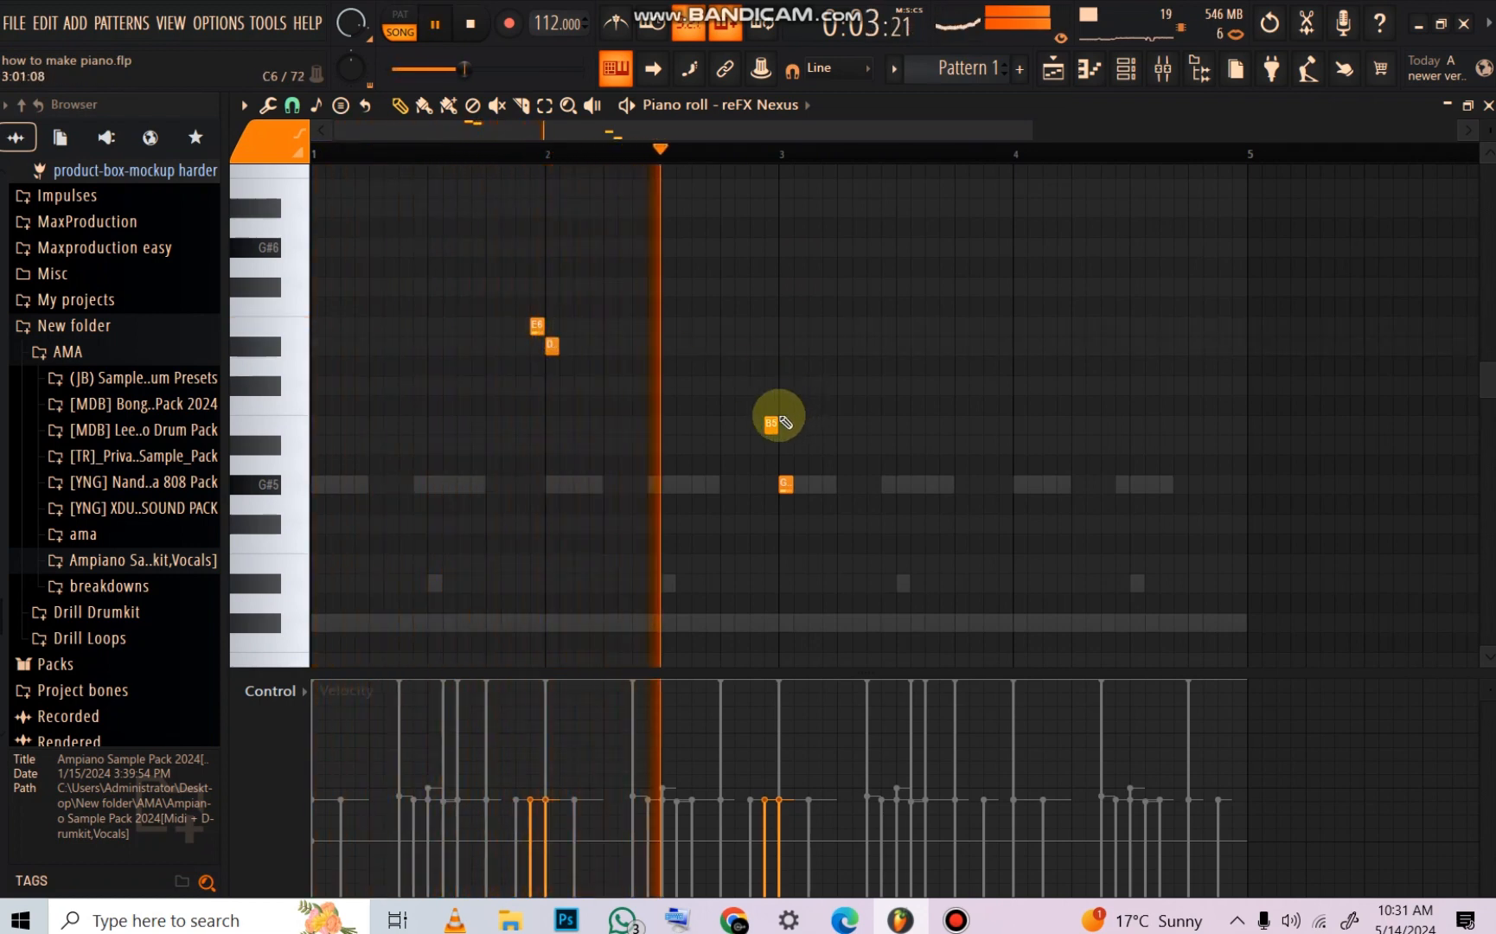
right_click(794, 506)
key("space")
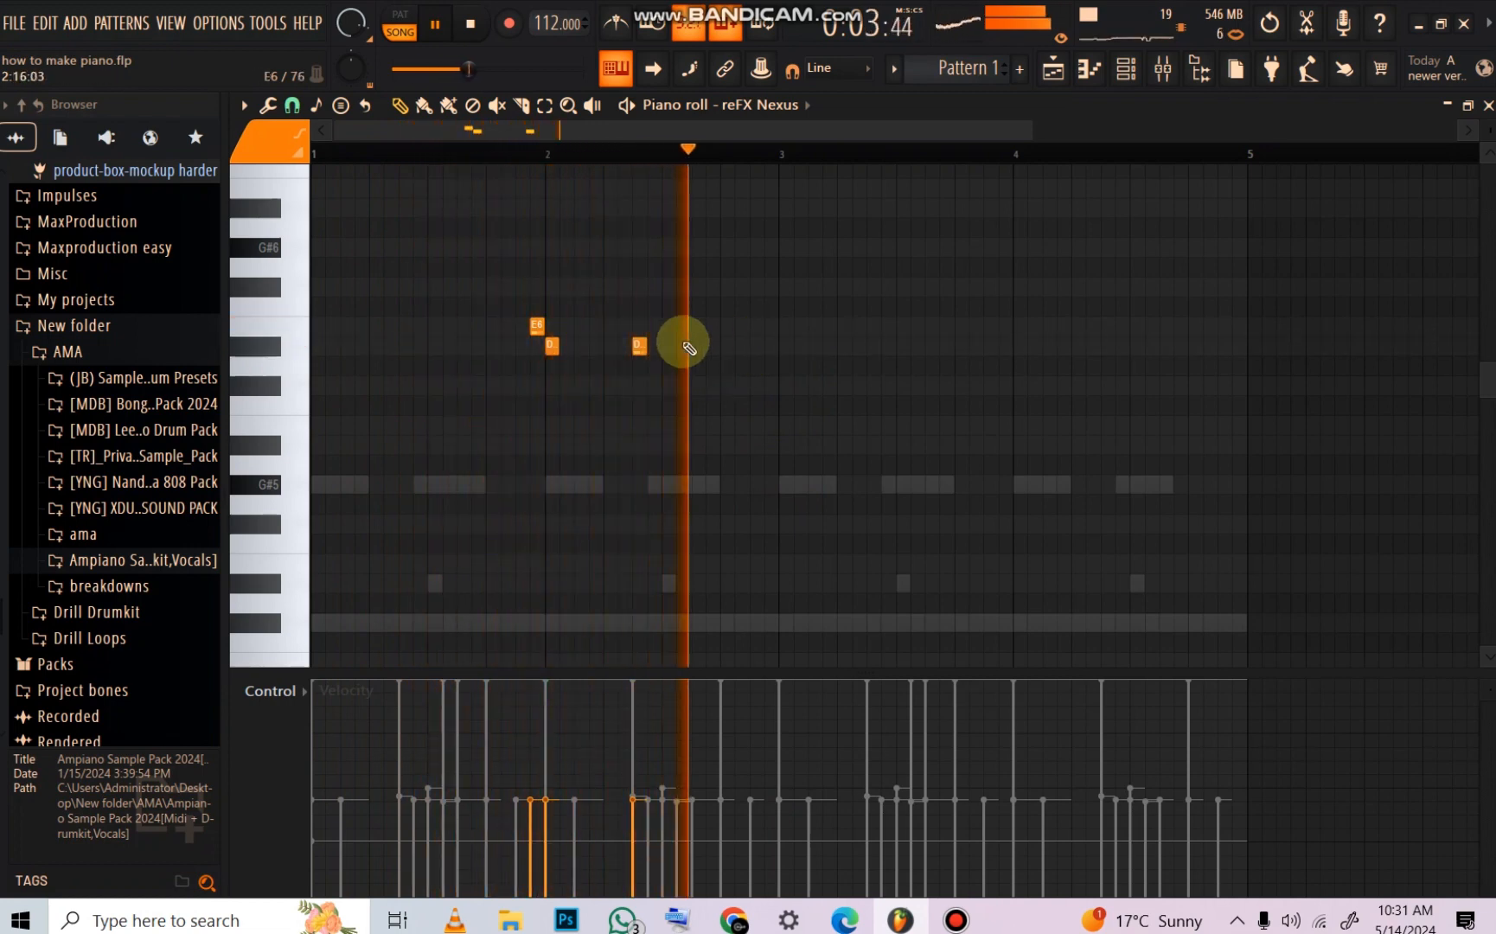
Step: Set a C#6 note at step 7 of bar 2 and place E6 and D#6 across the bar 2–3 boundary
left_click(638, 386)
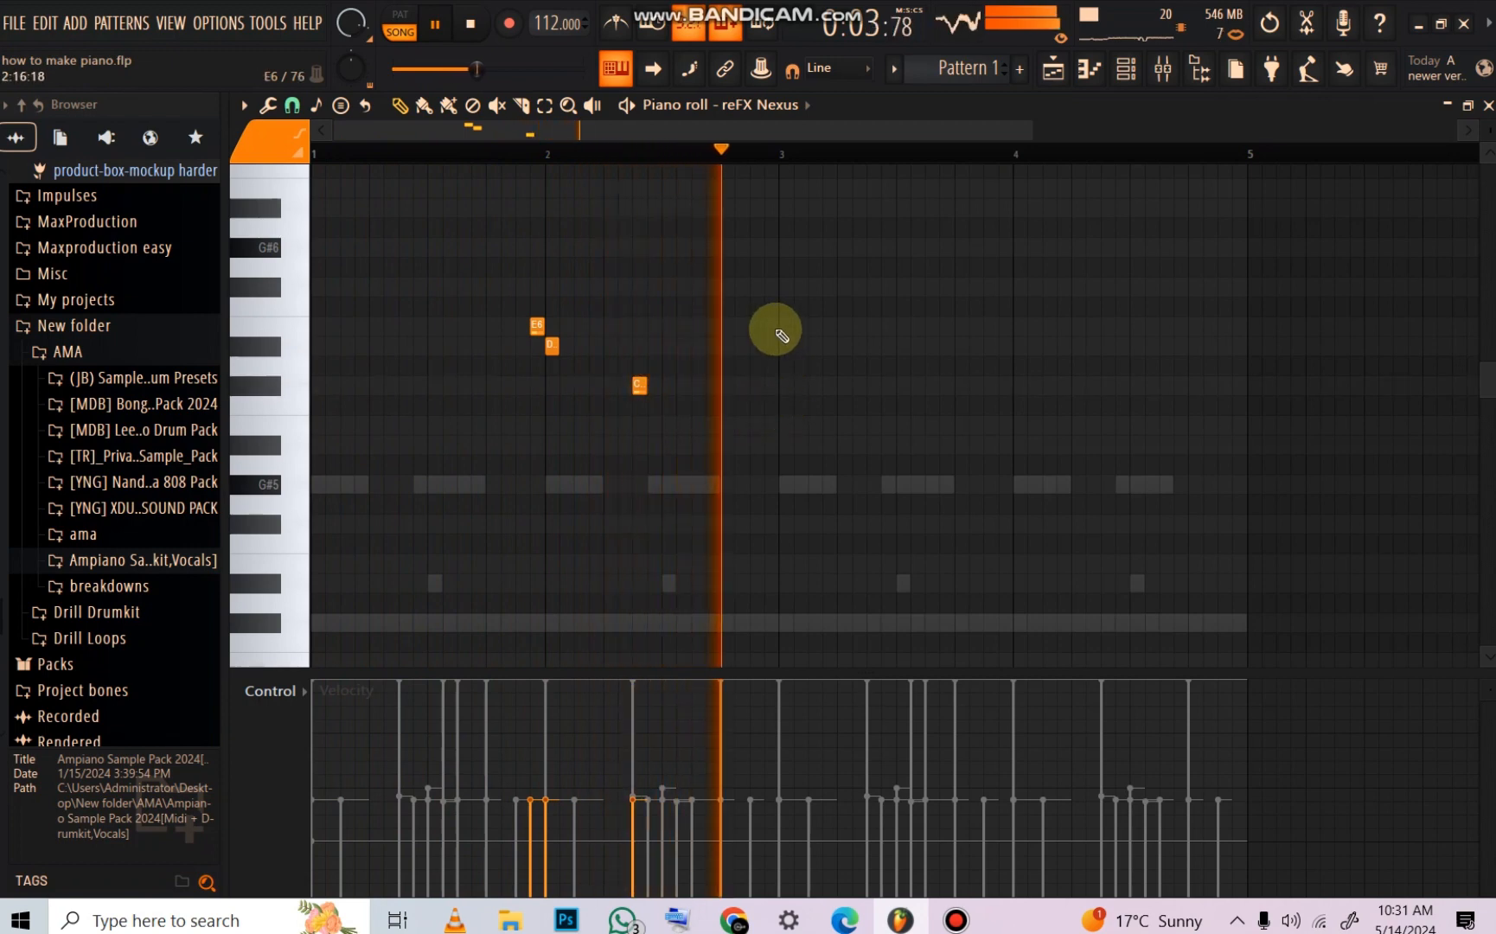
left_click(763, 326)
left_click(781, 346)
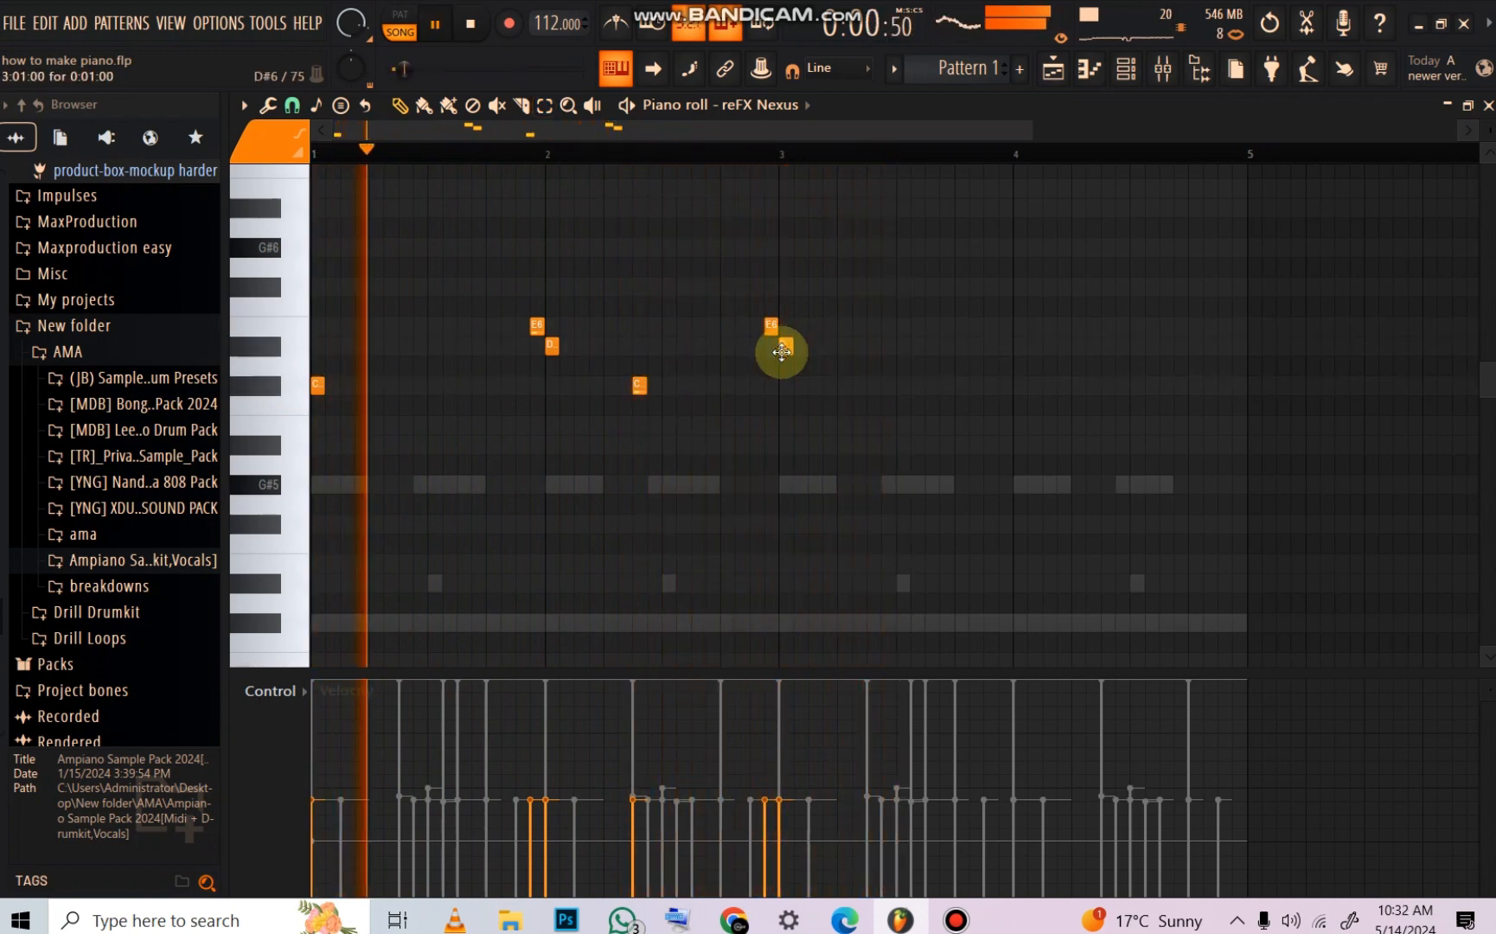
Step: Stop playback, select all of bars 1 and 2 in the Nexus piano roll and duplicate their notes into bars 3 and 4
left_click(544, 106)
key("space")
left_click_drag(832, 270, 464, 477)
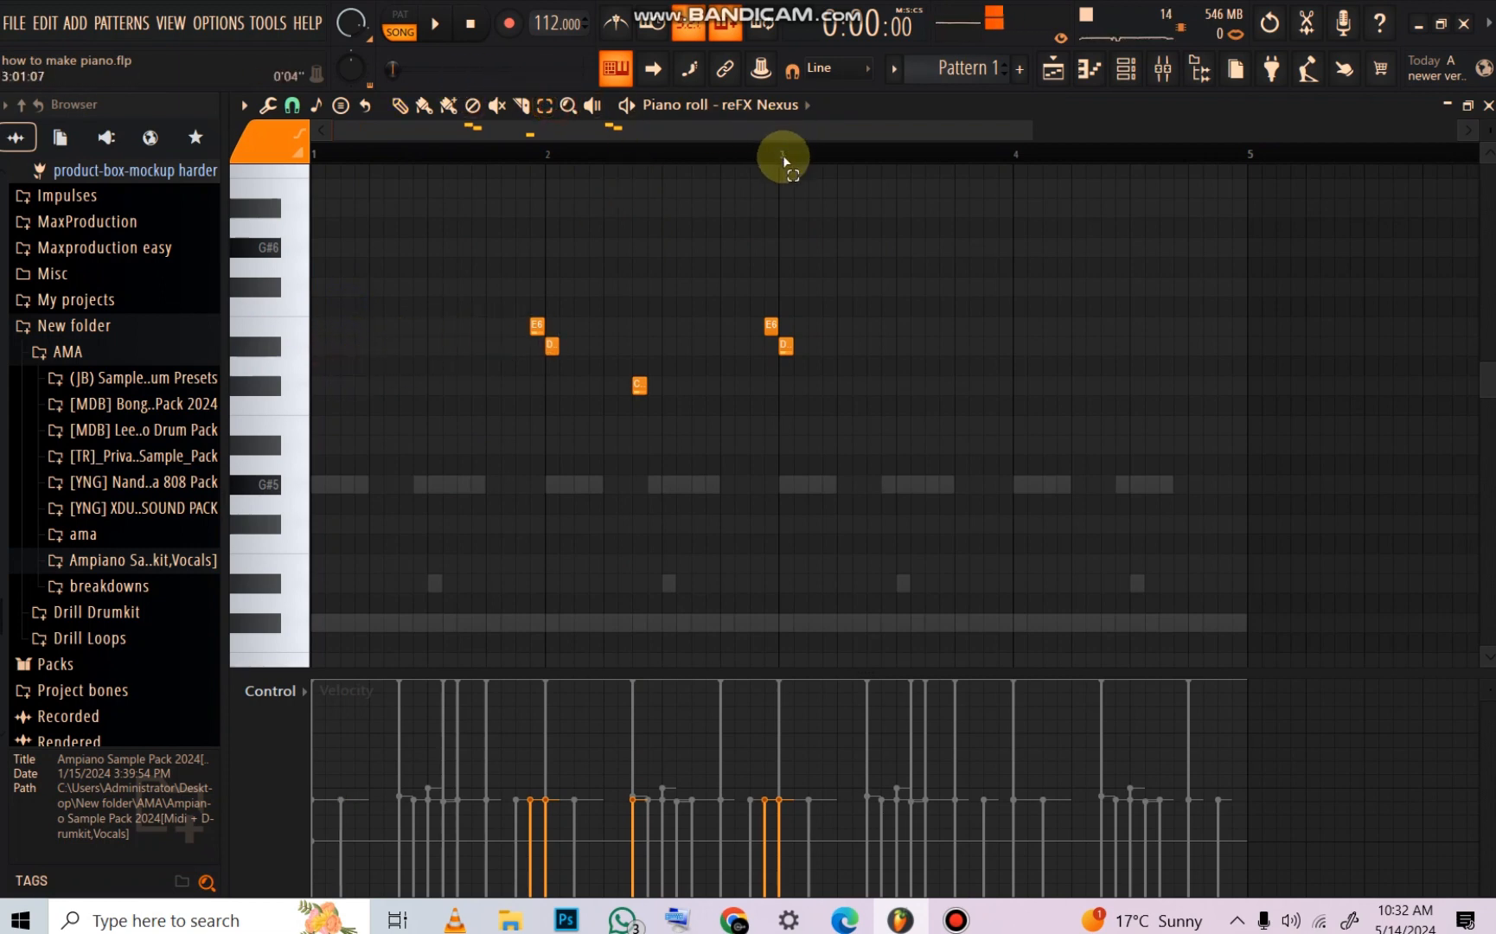
left_click_drag(784, 161, 3, 211)
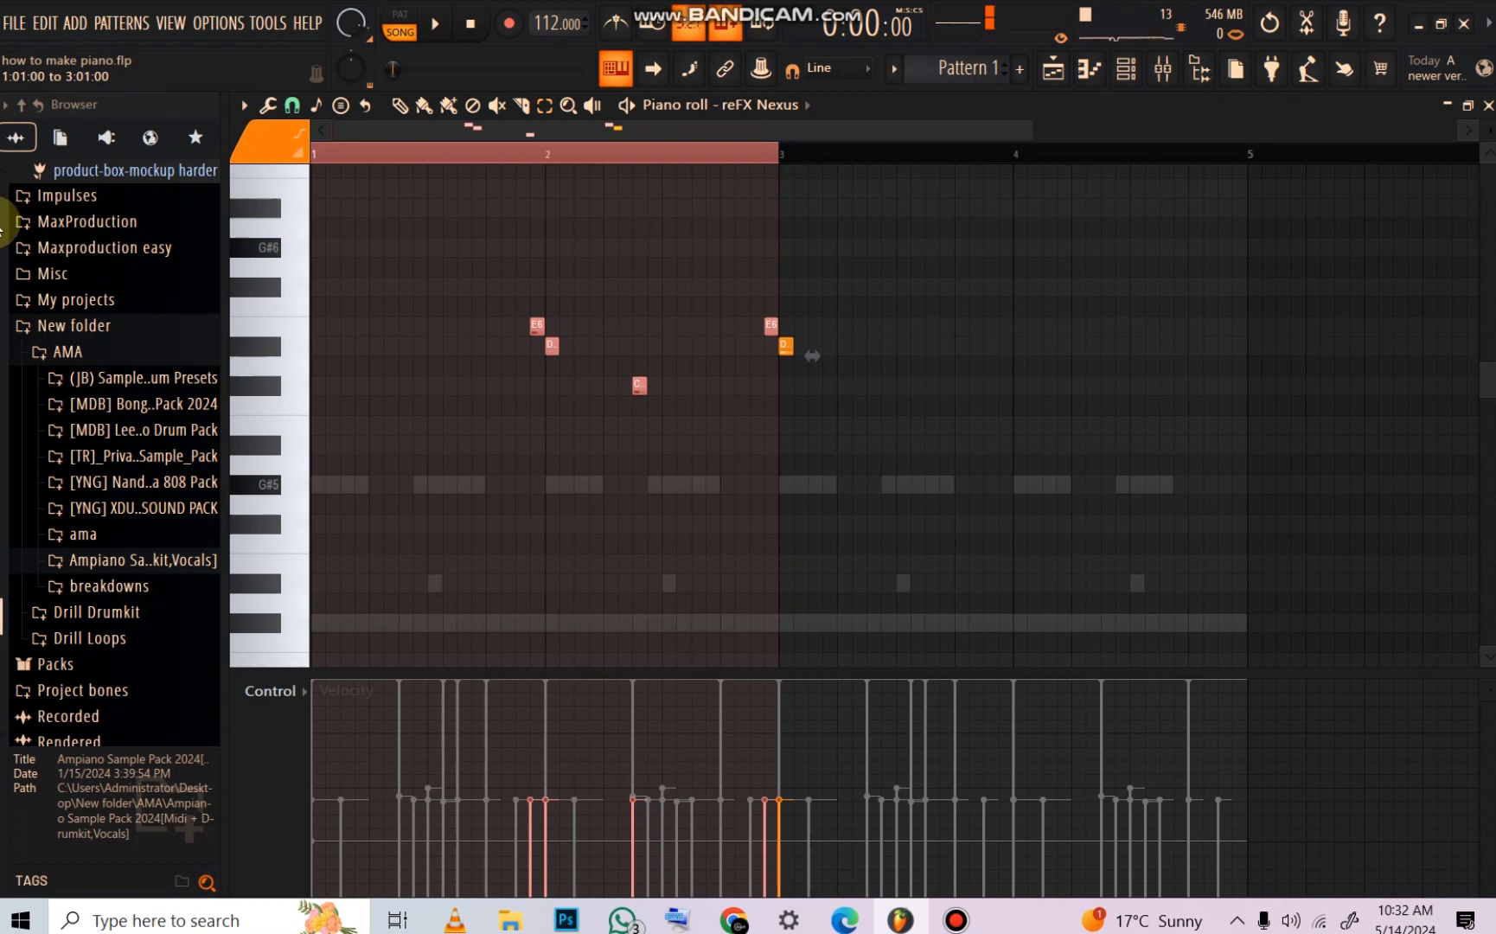
key("ctrl+b")
left_click(836, 154)
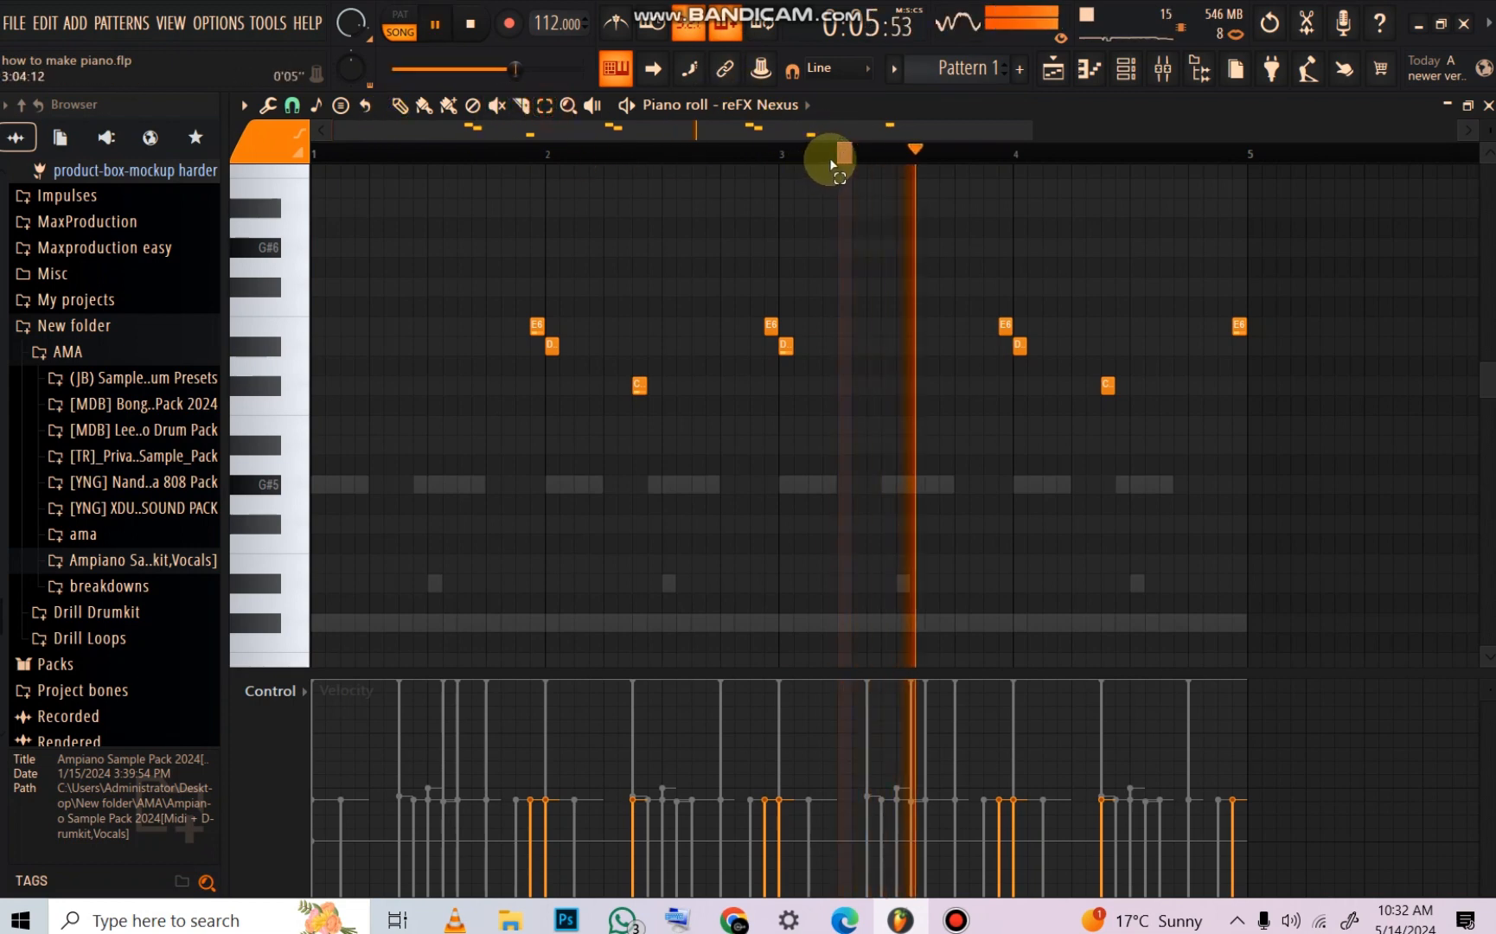
Step: Add a C#6 note at the start of bar 1 and shorten all the Nexus notes to a length of 0:00:14
left_click(320, 388)
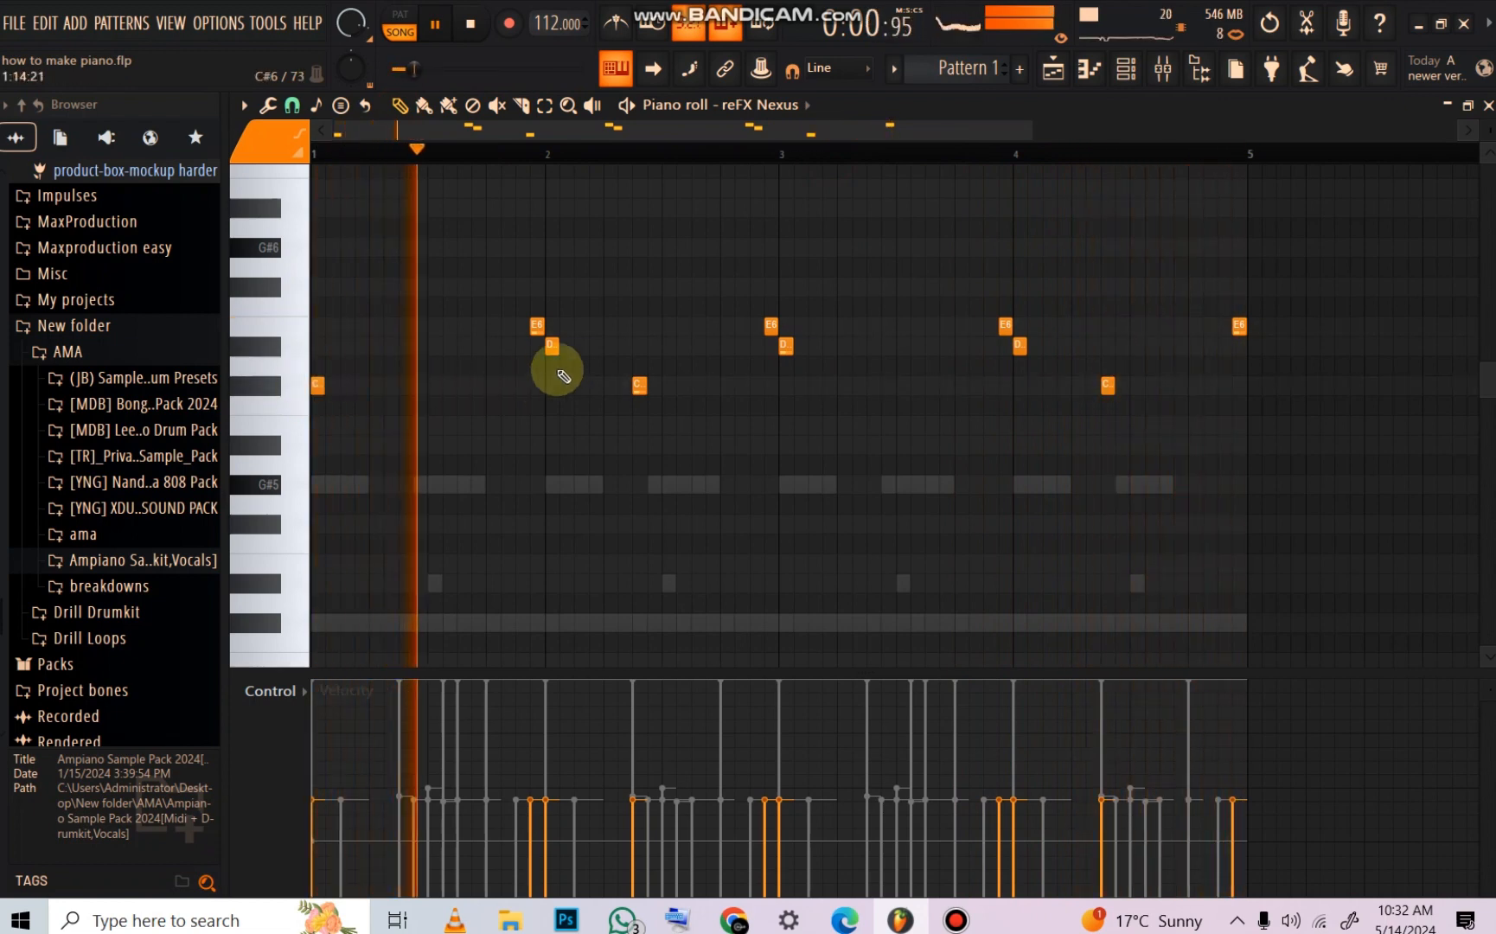
left_click(544, 106)
left_click_drag(1245, 231, 303, 449)
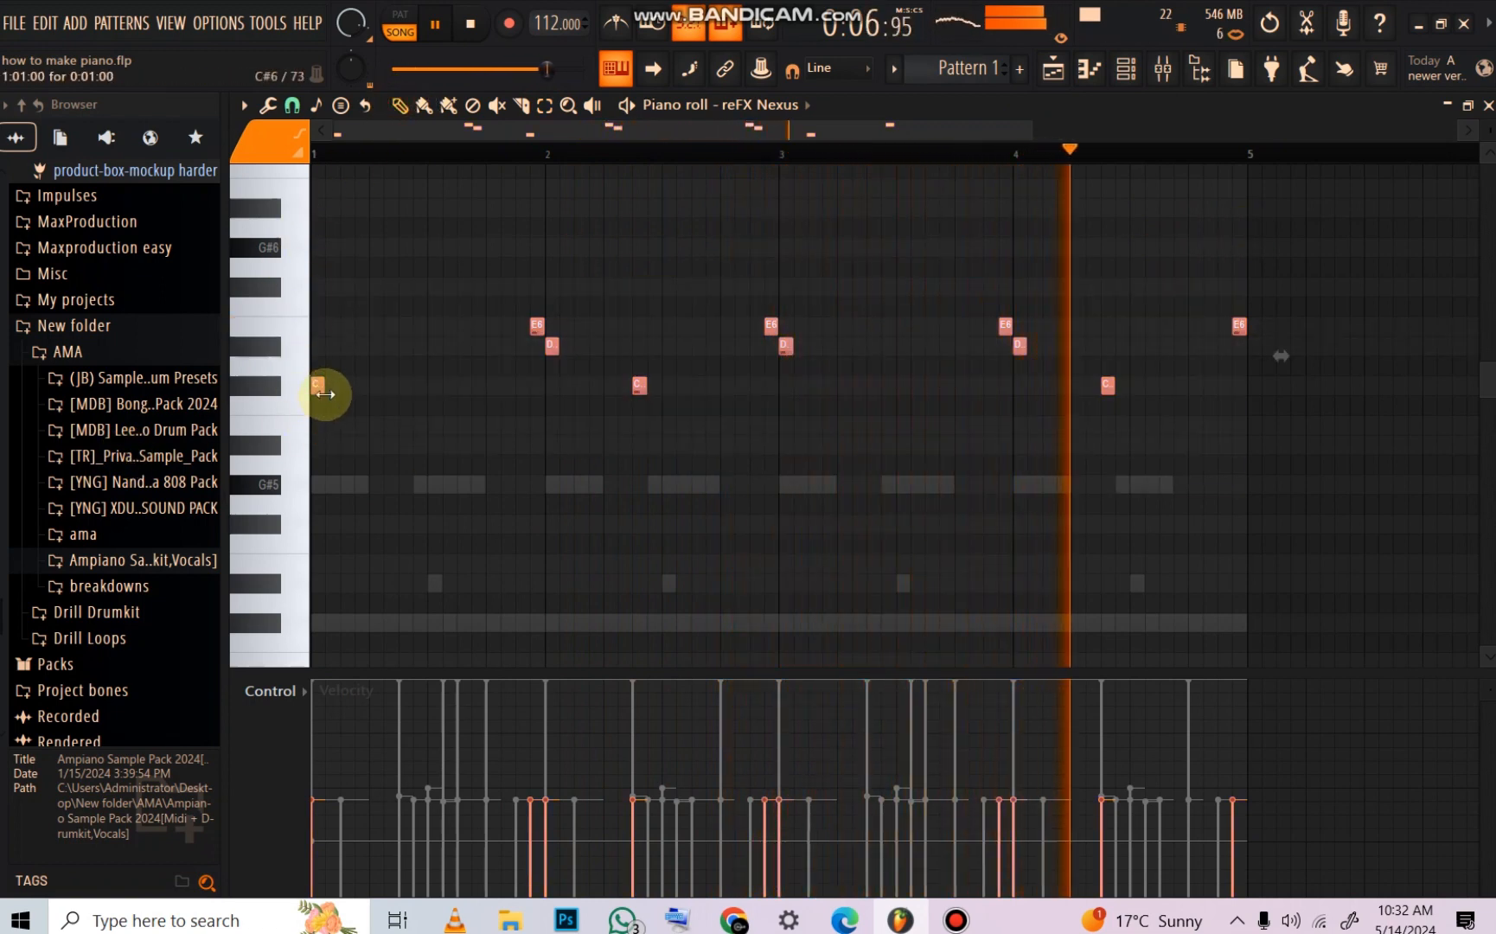
left_click_drag(314, 394, 317, 401)
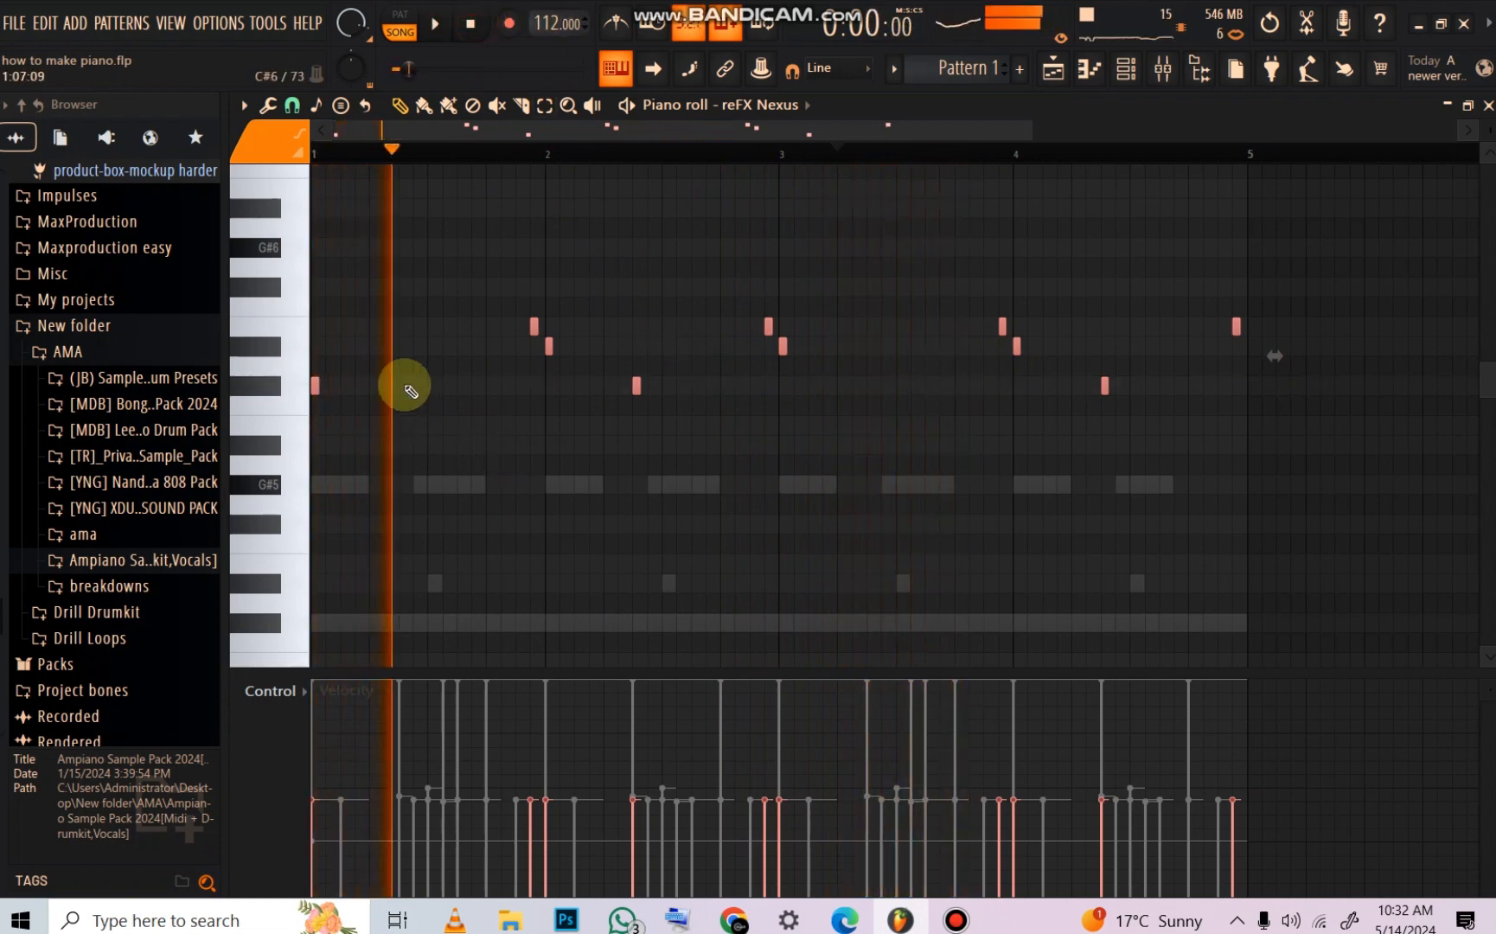
Step: Add short C#6 notes at steps 7, 10 and 13 of bar 1 and at steps 11 and 14 of bar 2
left_click(402, 385)
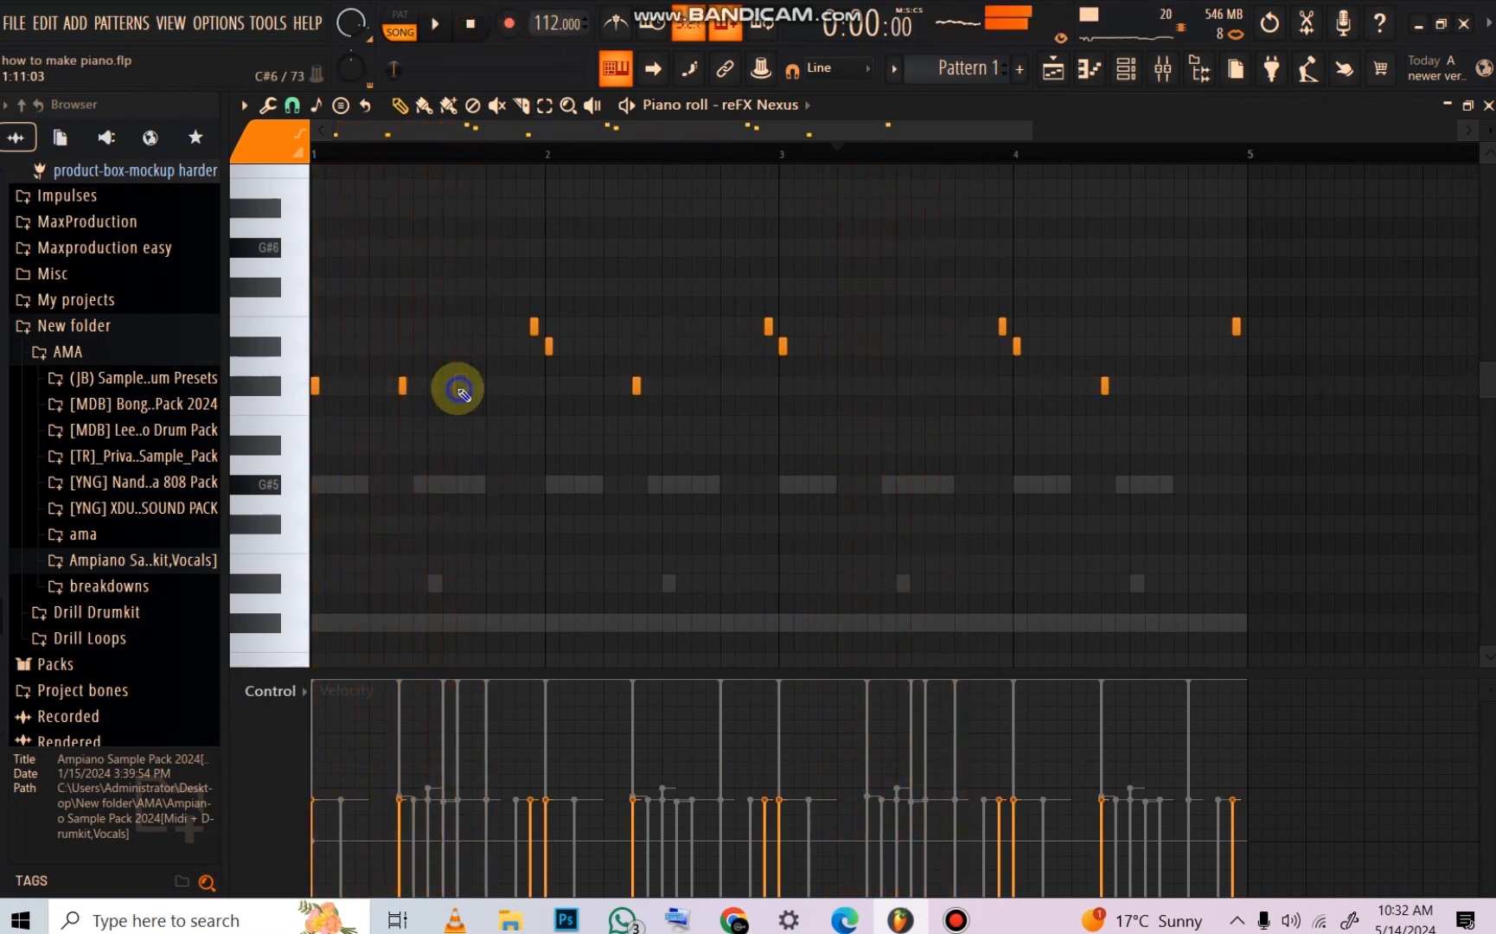
left_click(446, 385)
left_click(485, 387)
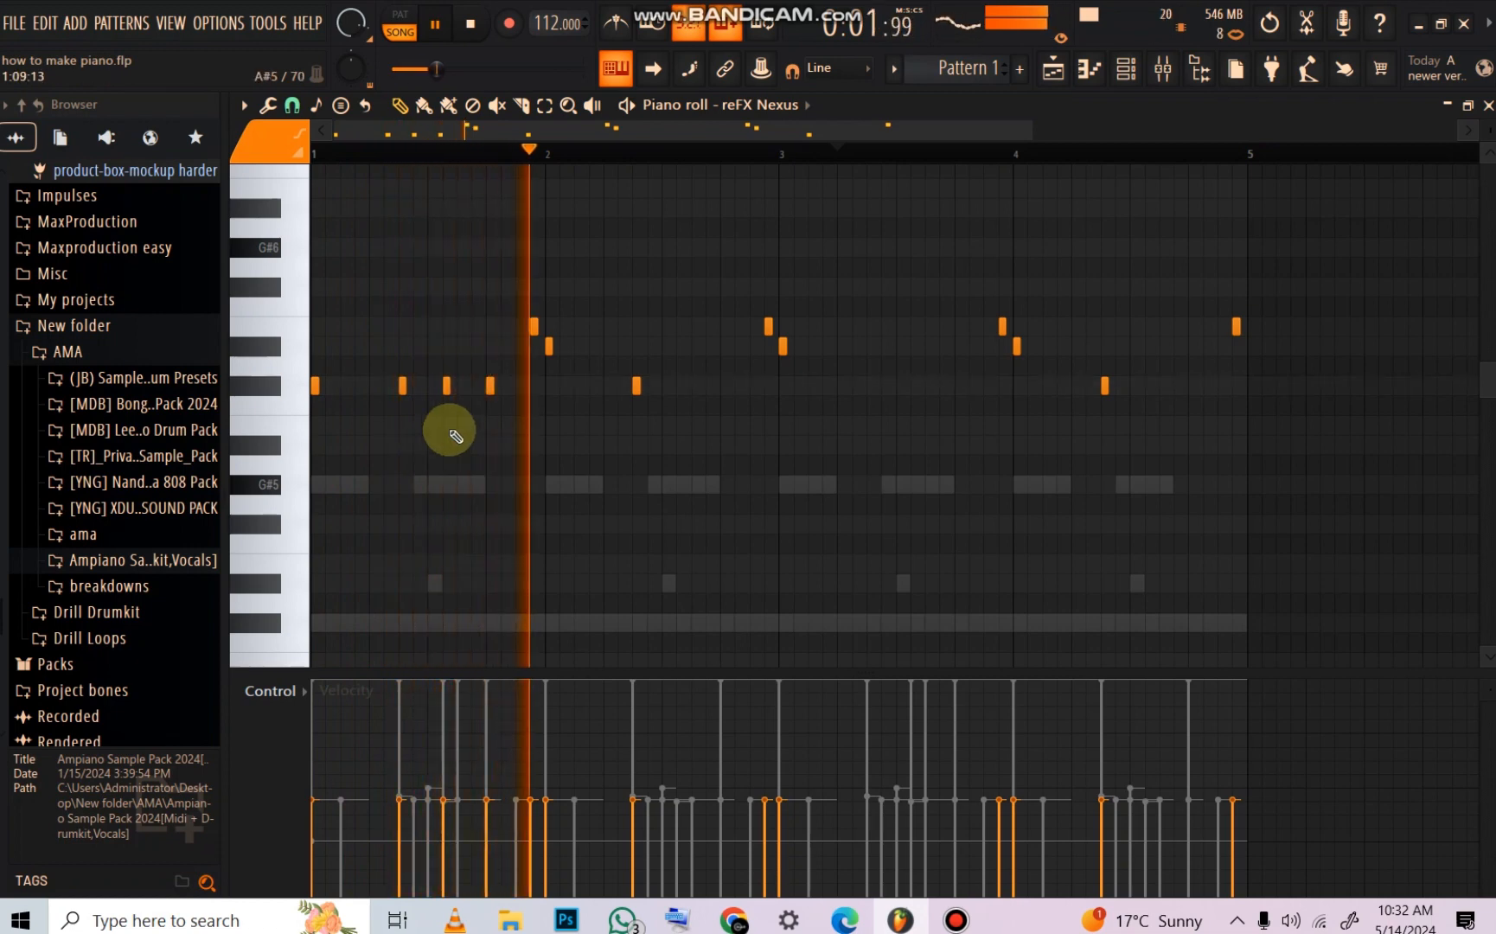
left_click(695, 386)
left_click(724, 385)
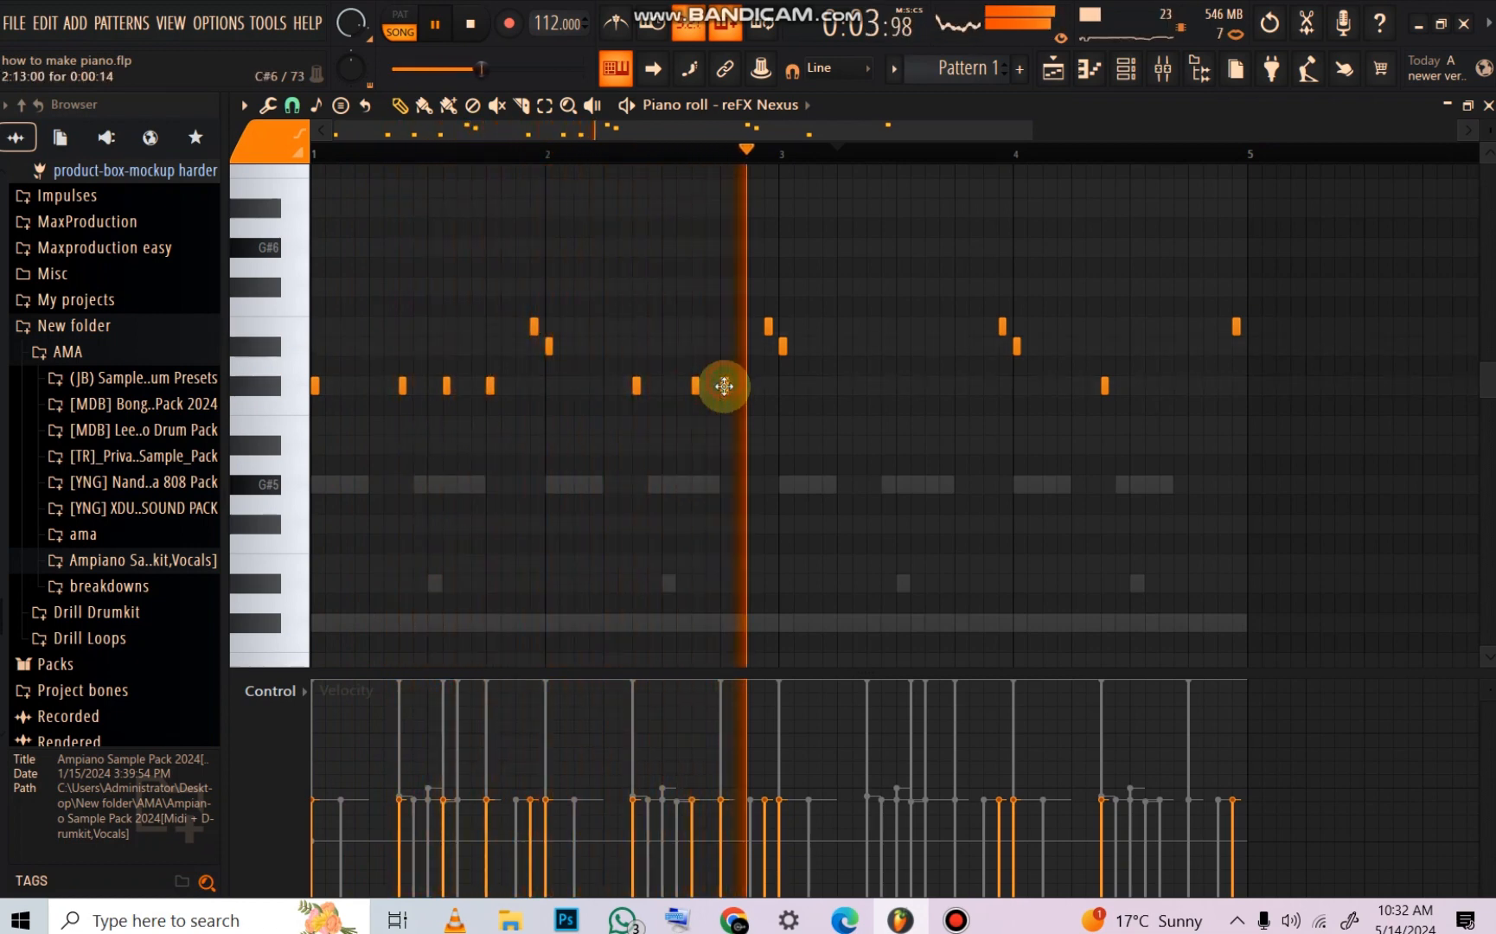
right_click(724, 387)
left_click(733, 386)
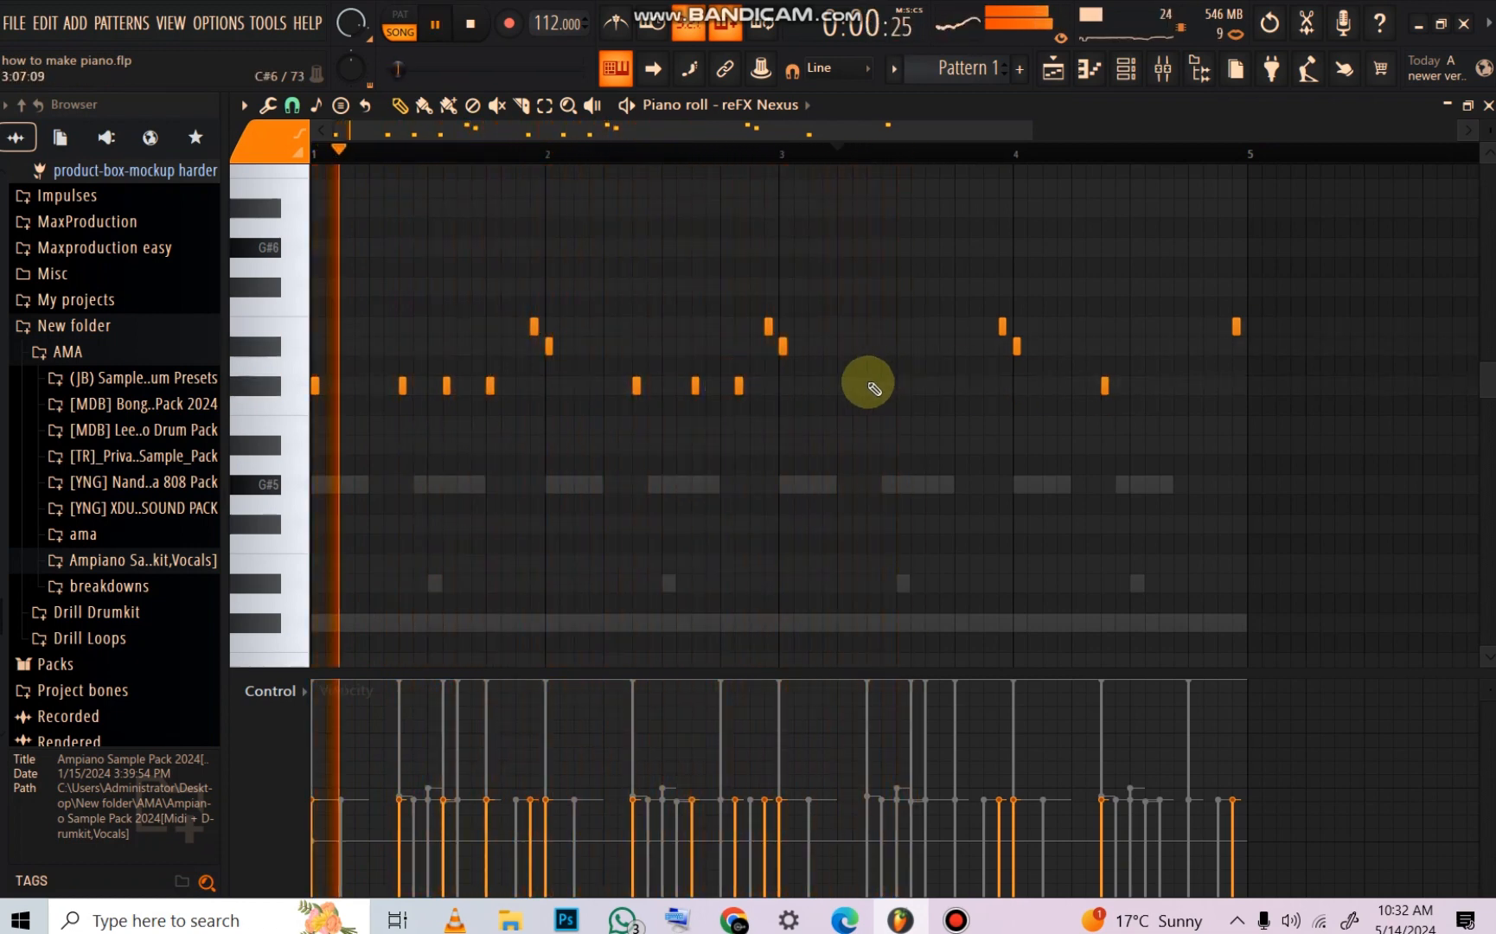
Step: Try a short D#6 at step 7 of bar 3, and C#6 notes at steps 6, 7 and 9 in its place
left_click(870, 347)
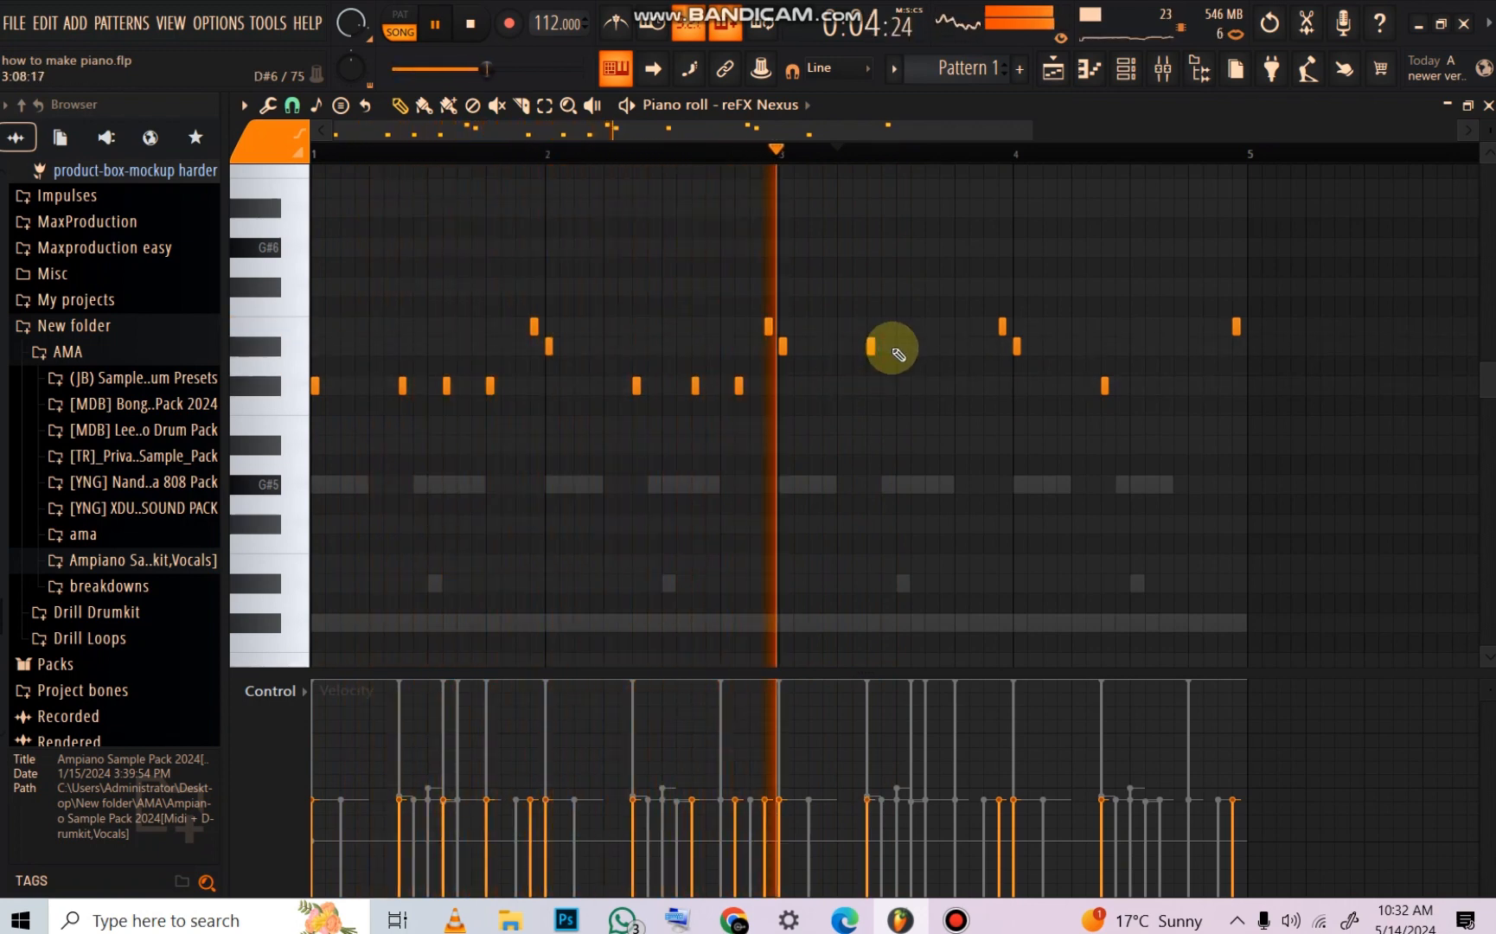
right_click(900, 347)
right_click(870, 347)
key("space")
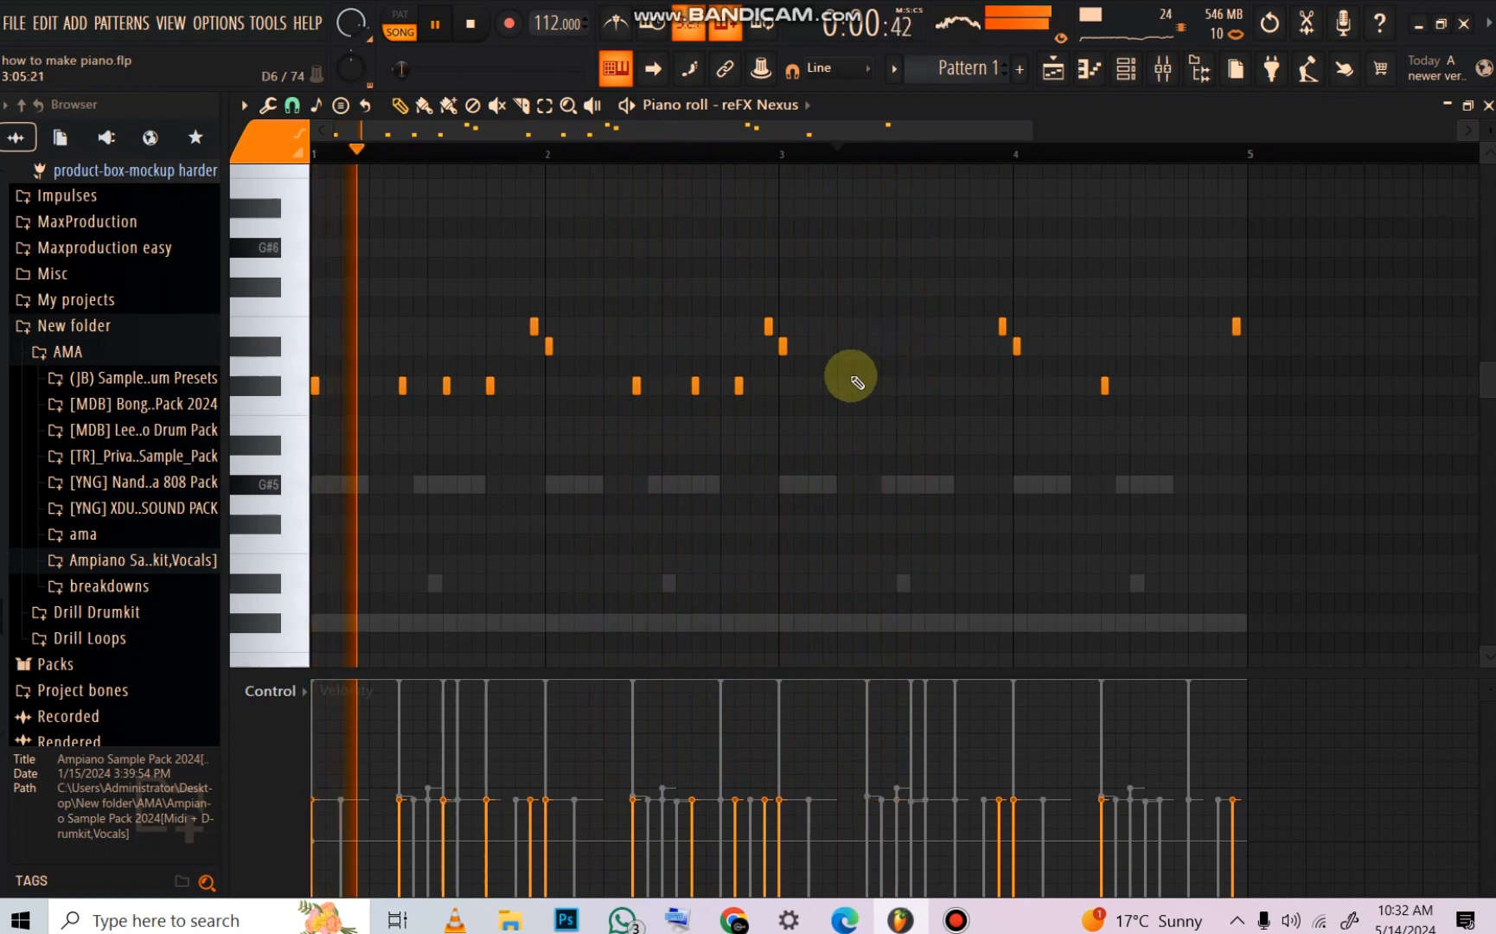
left_click(856, 385)
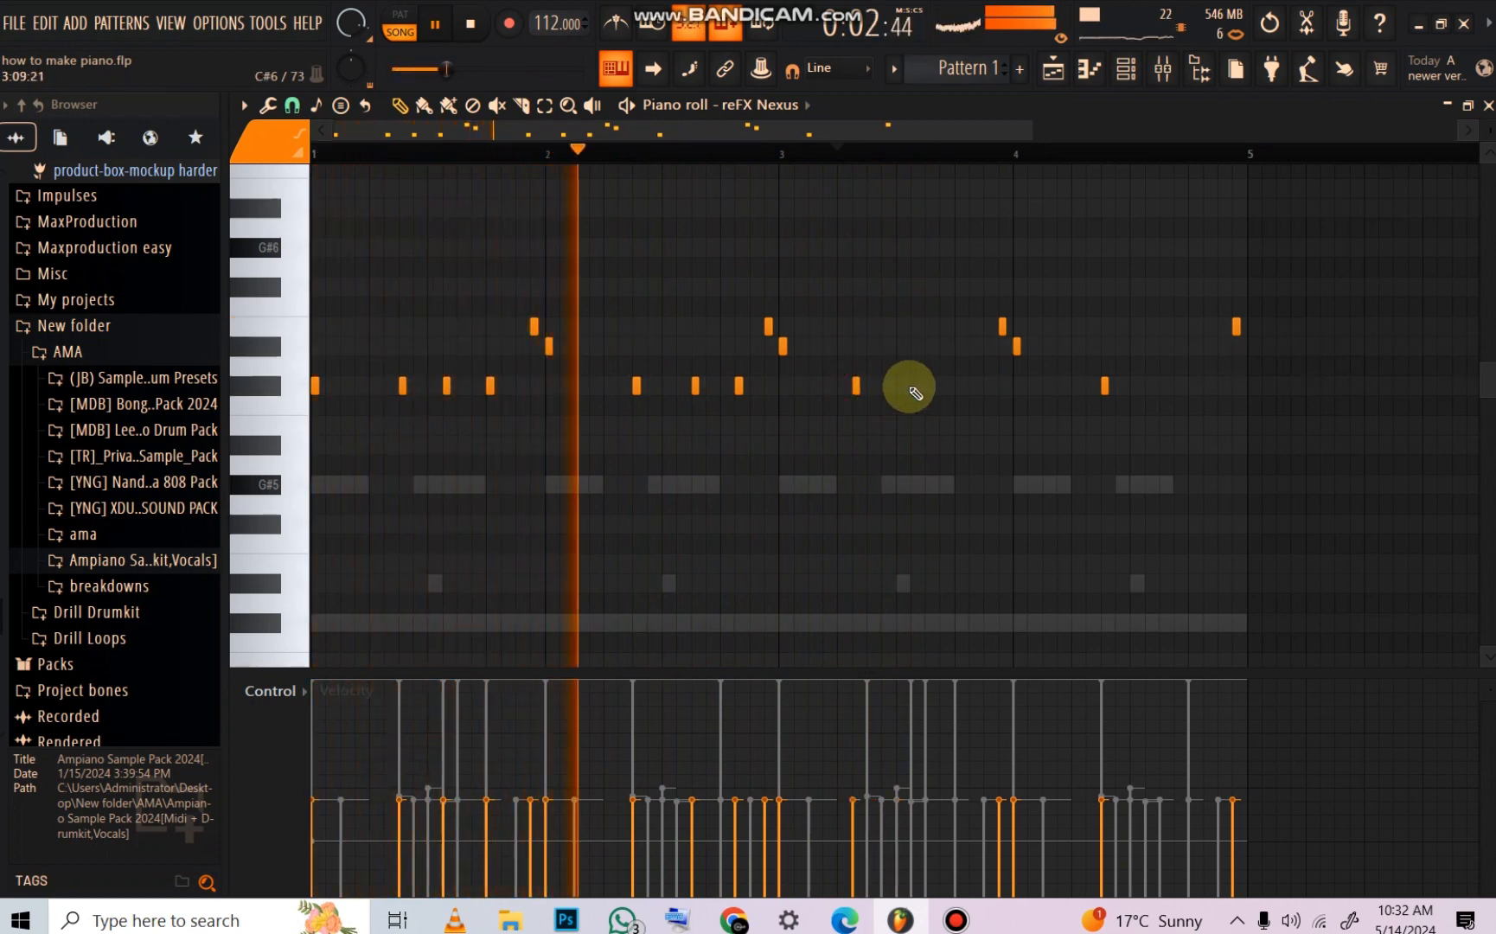
left_click(899, 386)
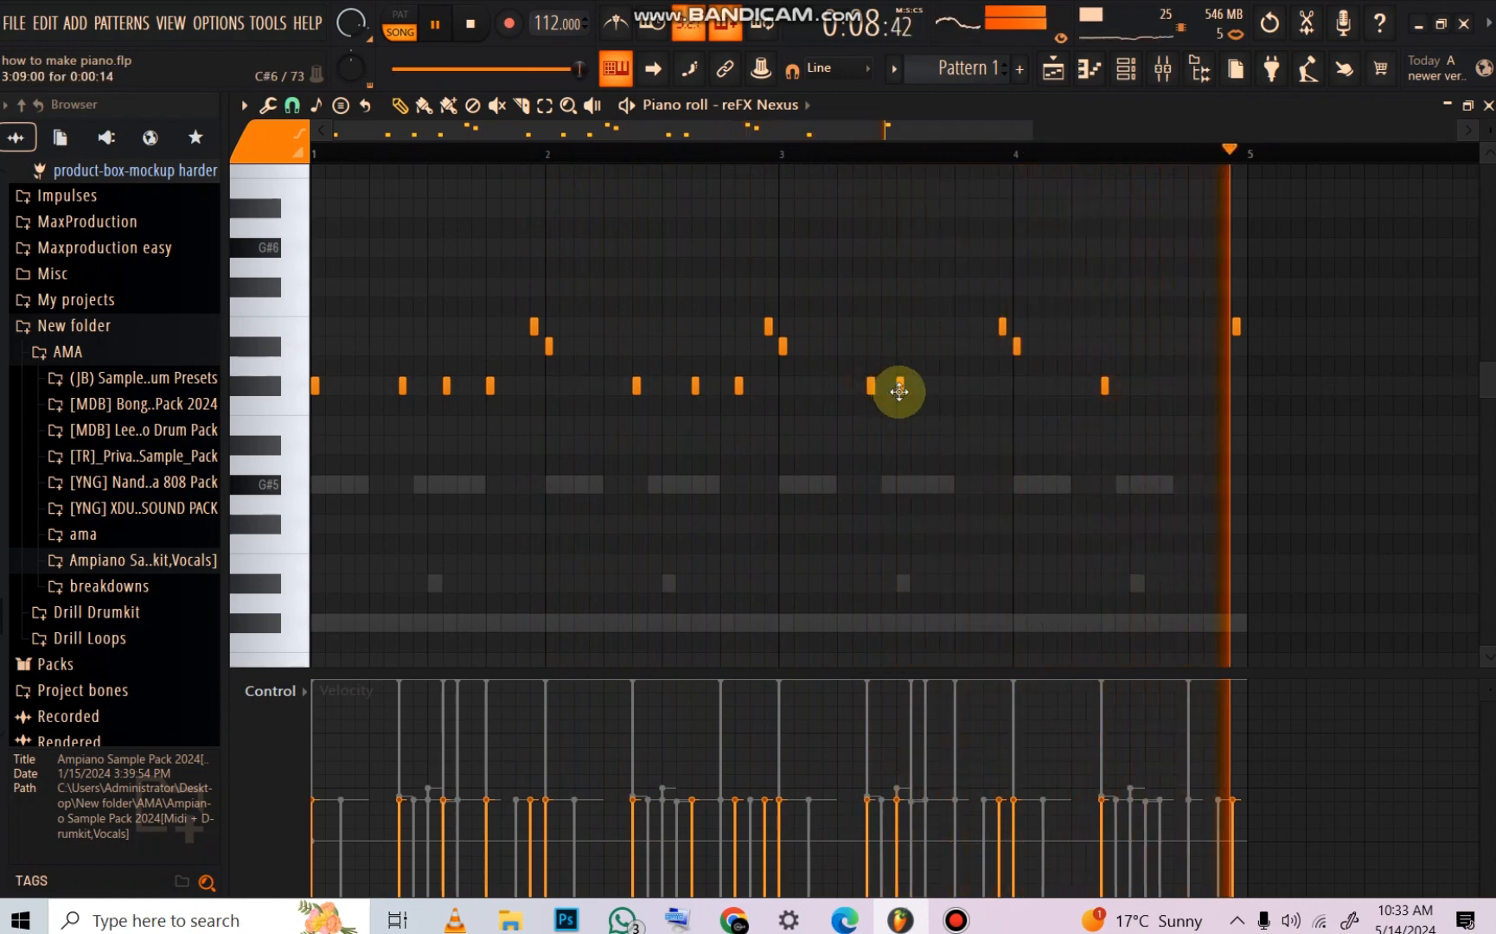
right_click(899, 389)
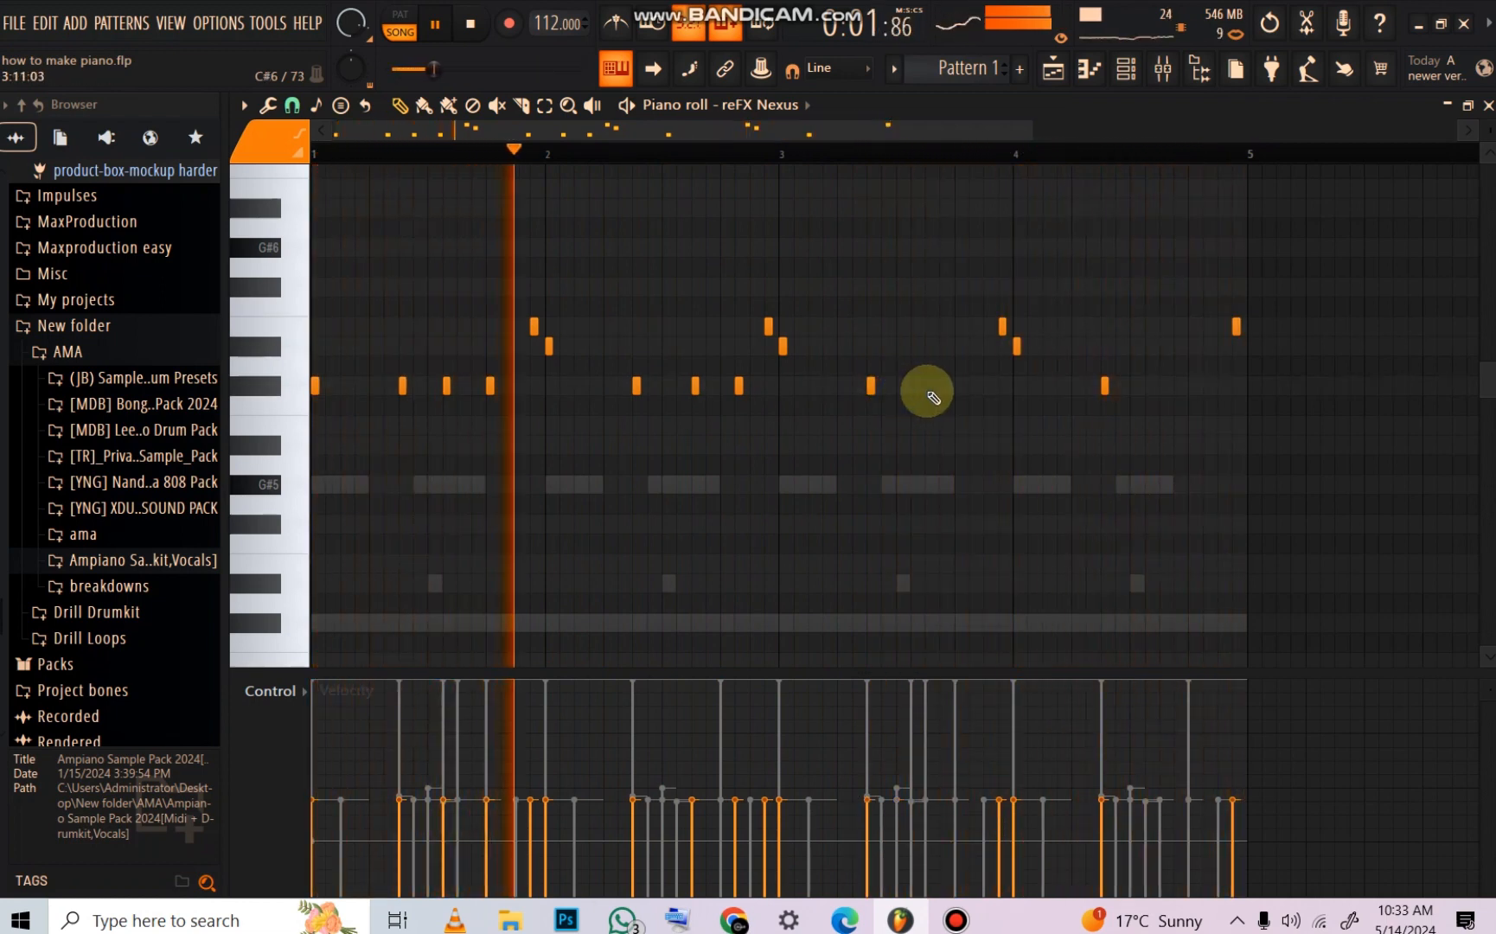
Step: Delete the C#6 notes at bar 1 step 10 and bar 3 step 7, and add C#6 at bar 3 steps 9 and 13 and bar 4 step 13
right_click(446, 385)
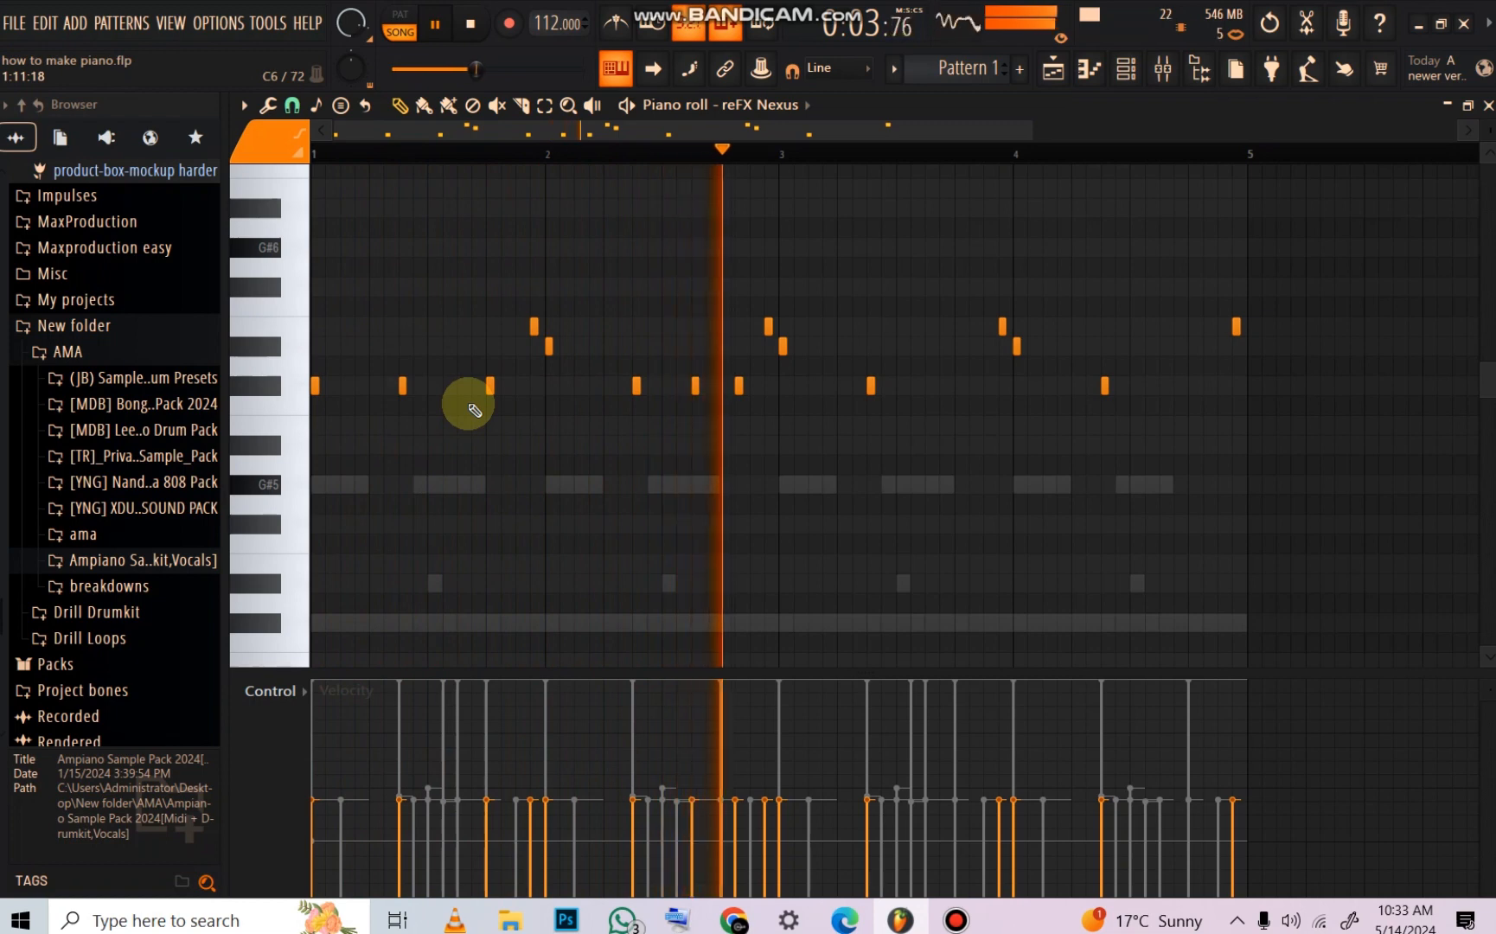
key("space")
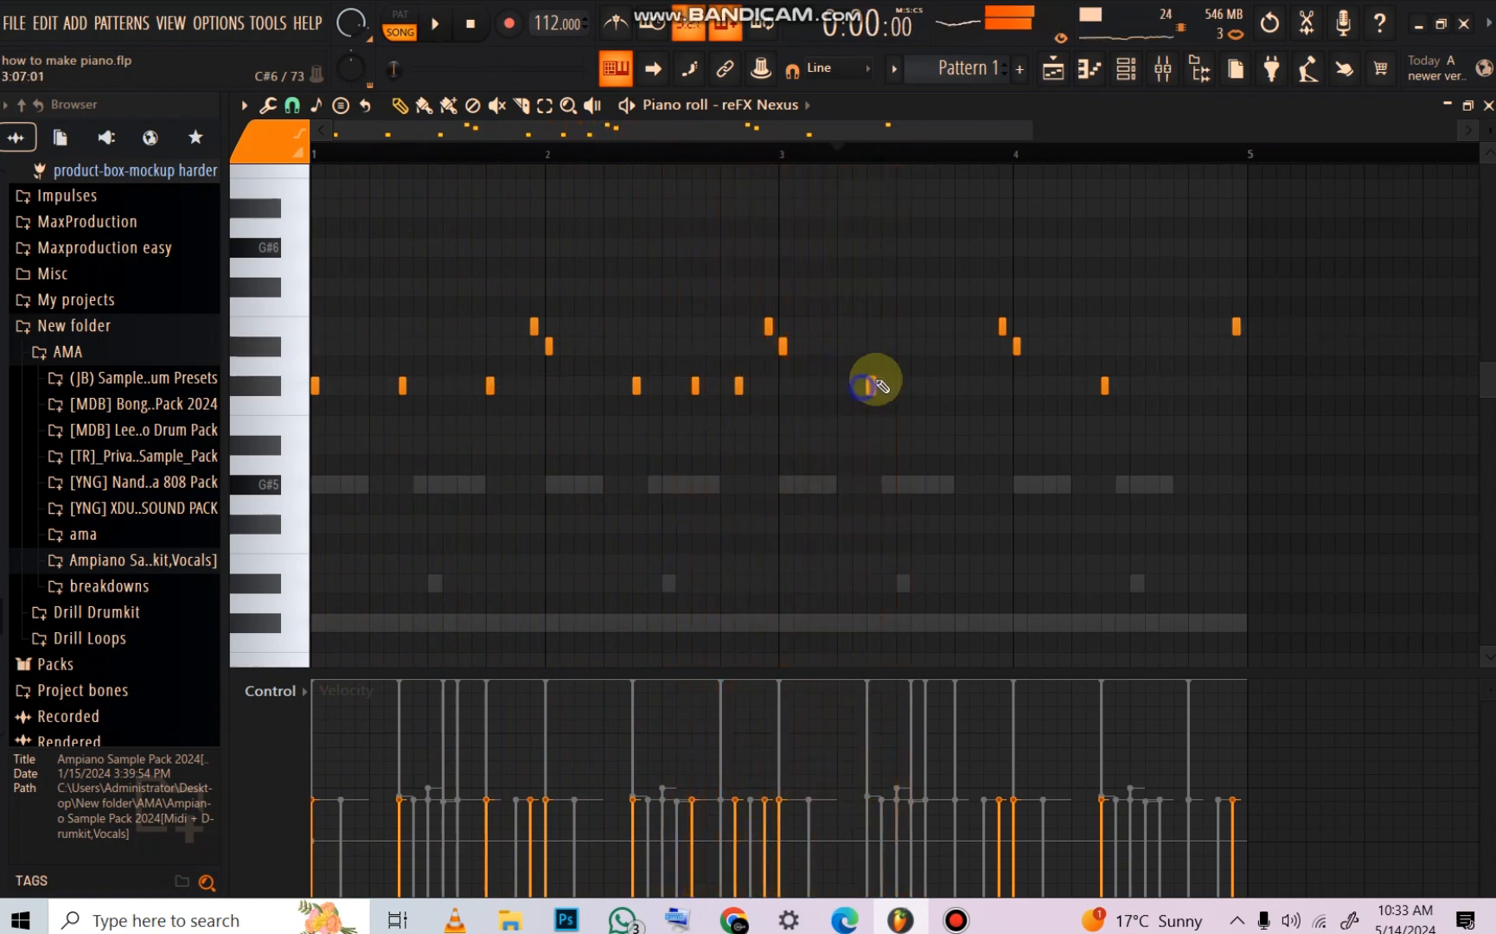
left_click(898, 386)
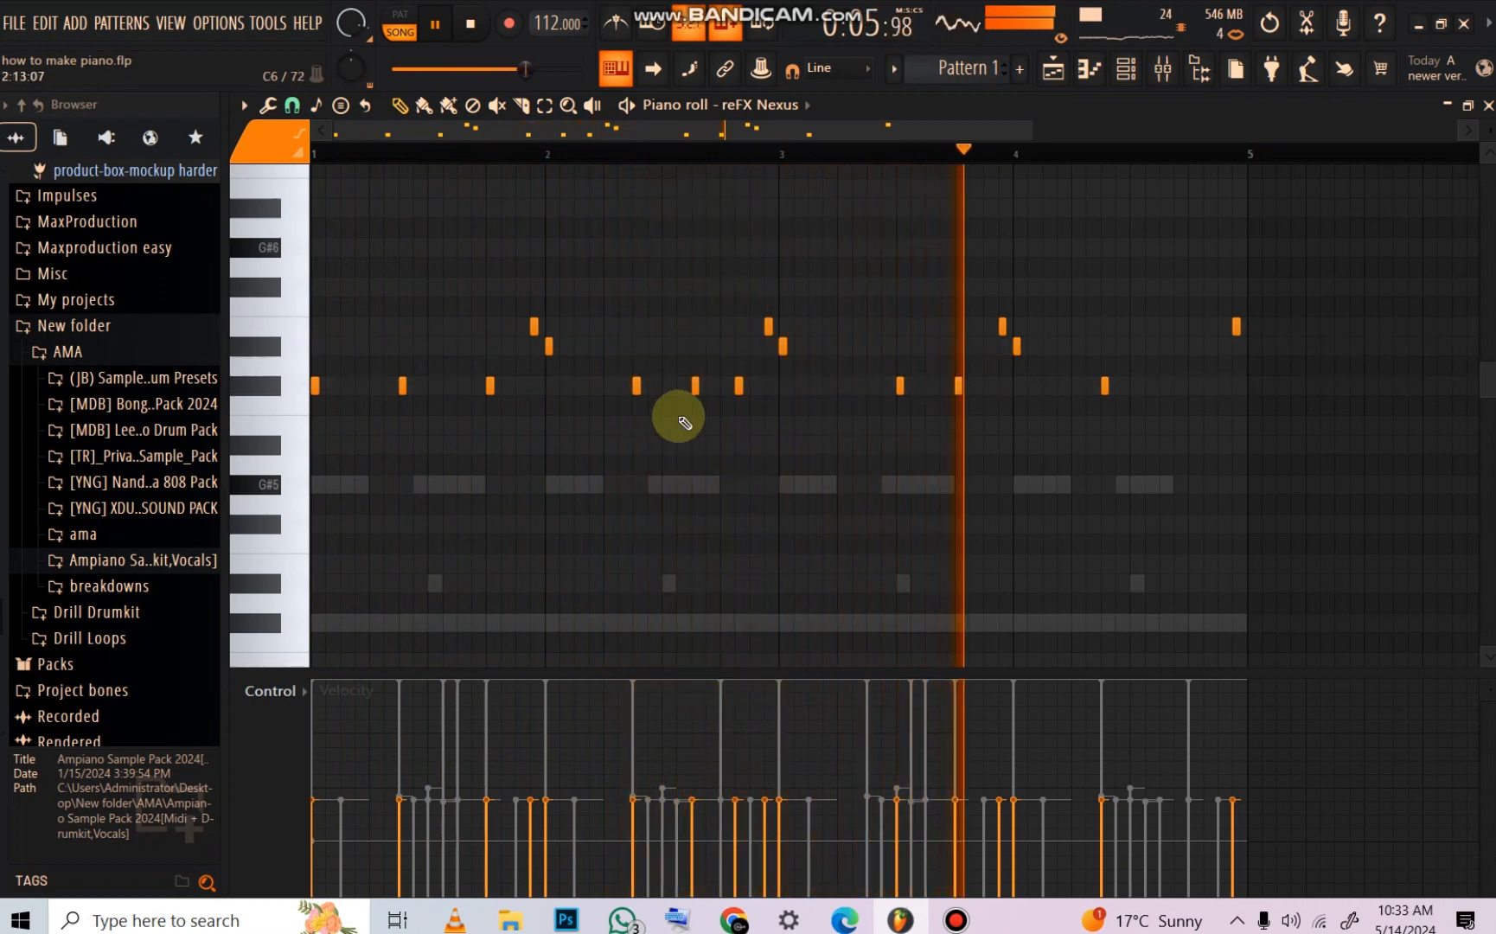
left_click(1180, 392)
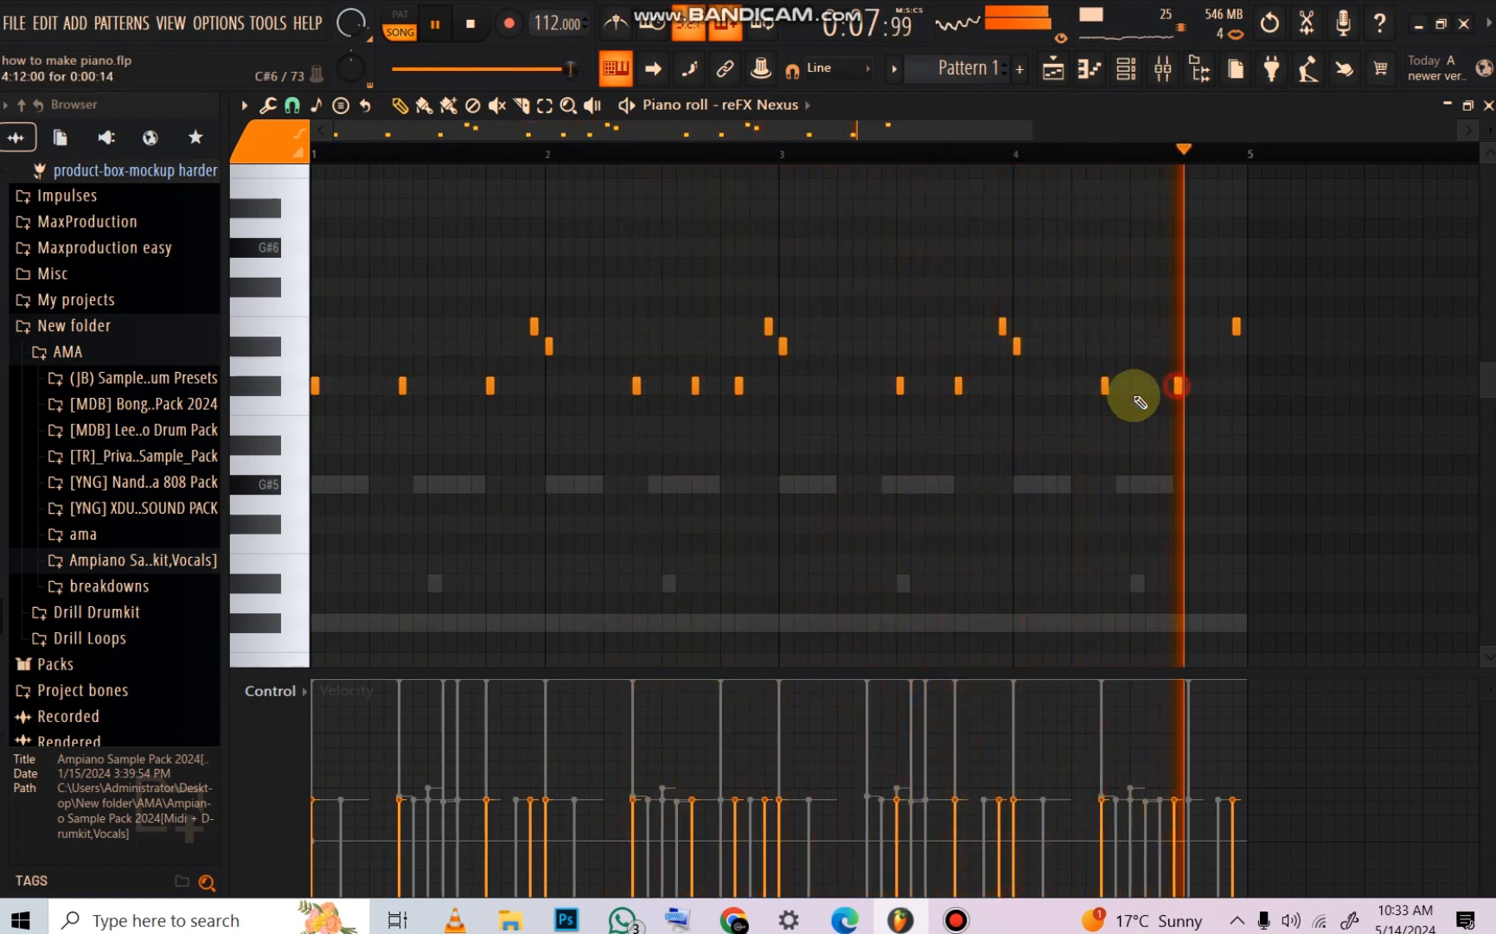
key("space")
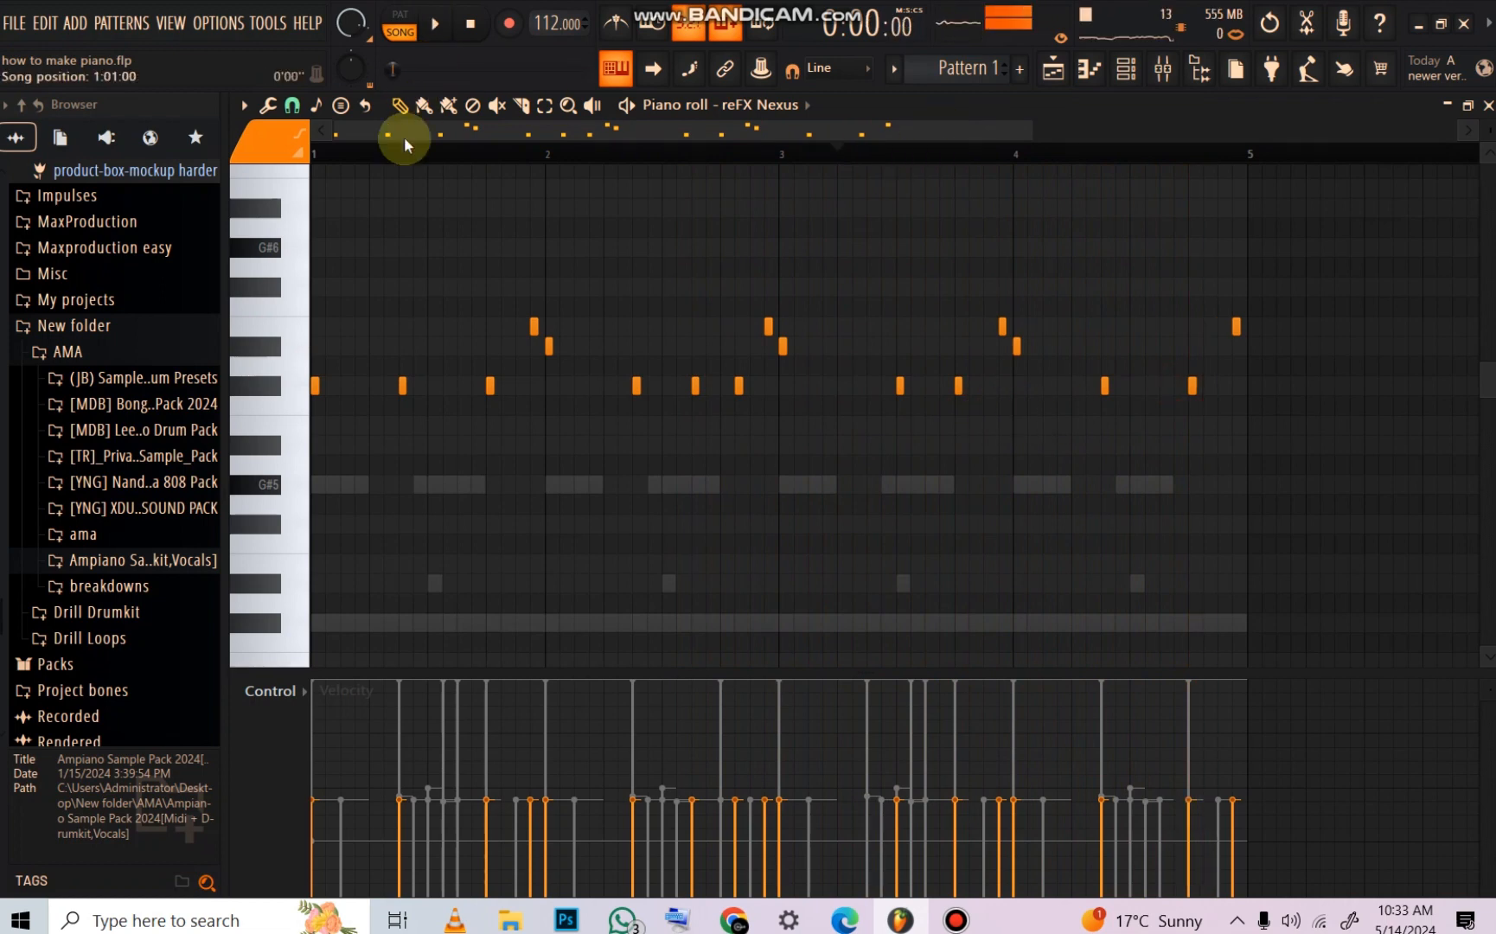
Step: Add another Purity channel and load the Space Voice preset from its GM Normal category
left_click(1128, 73)
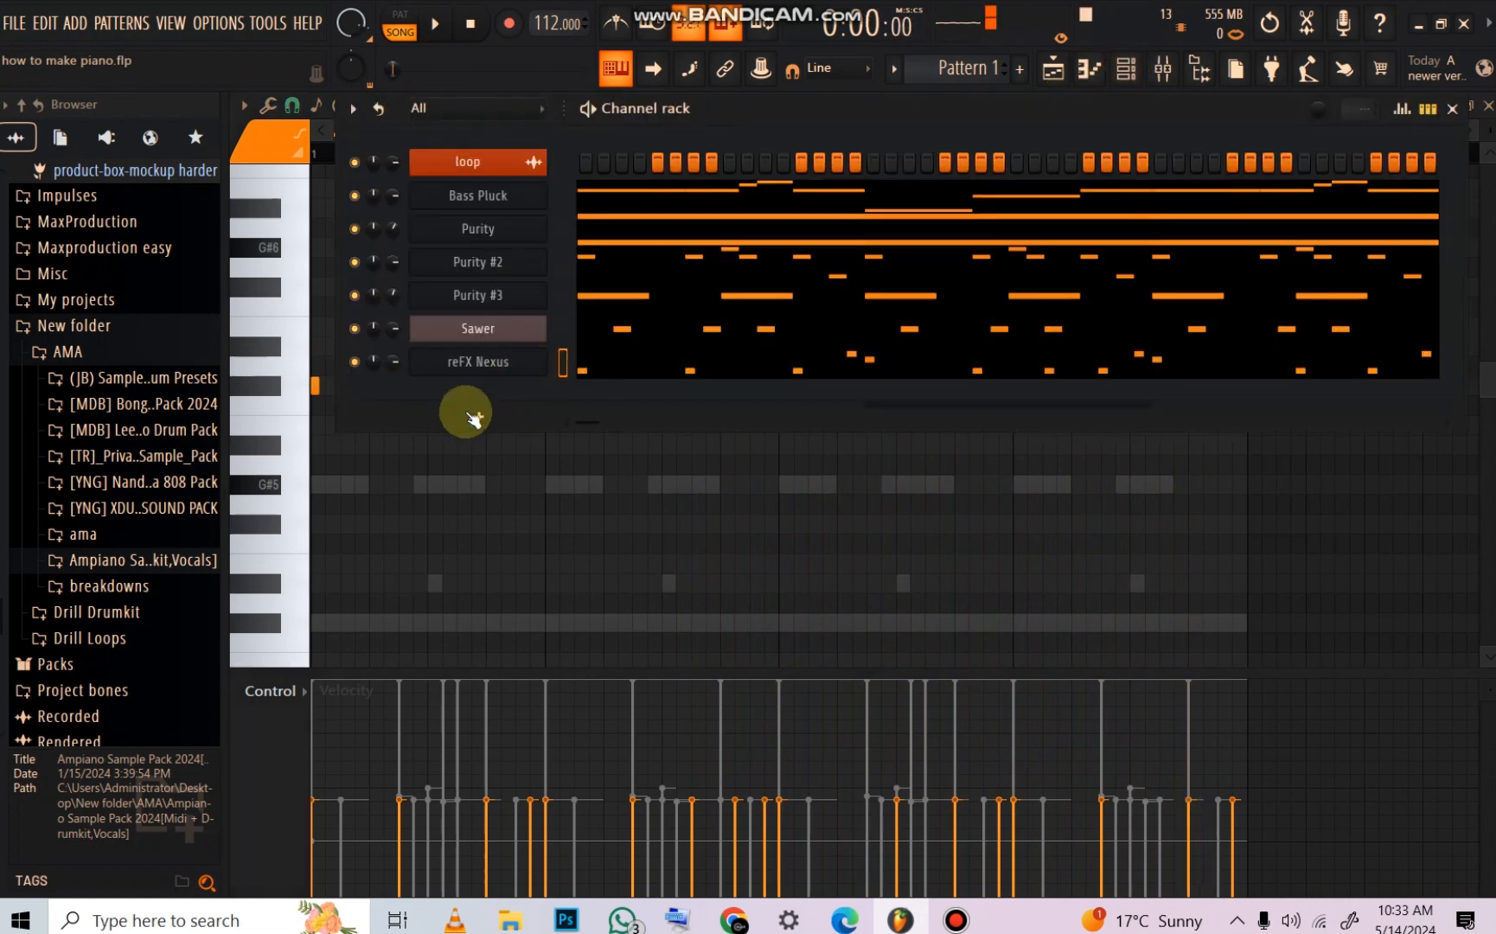
left_click(472, 416)
left_click(645, 850)
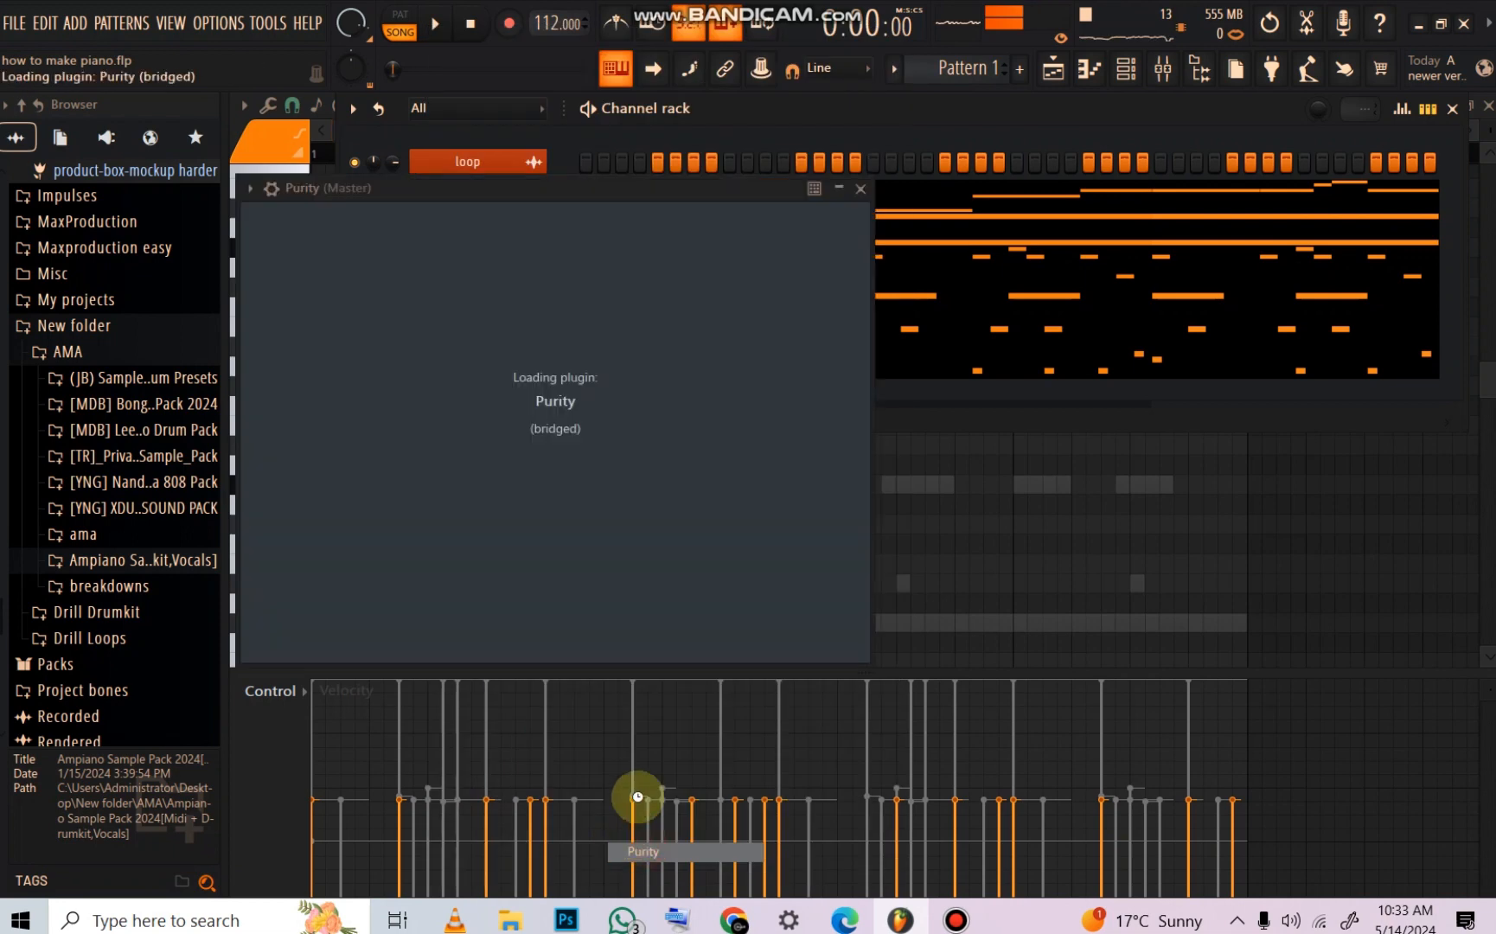
left_click(683, 649)
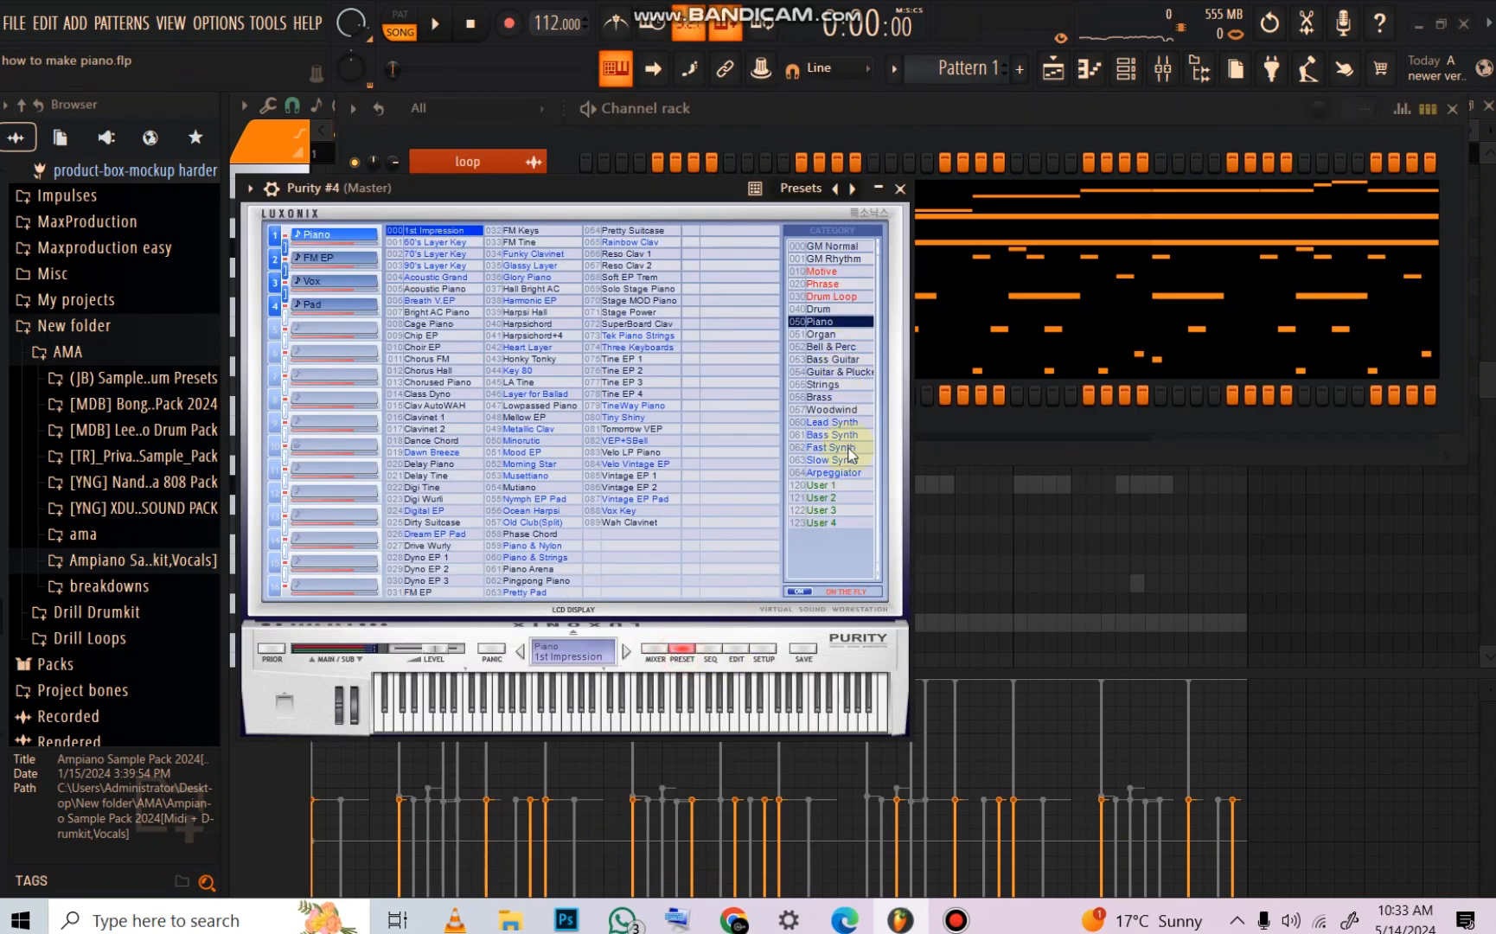
left_click(831, 246)
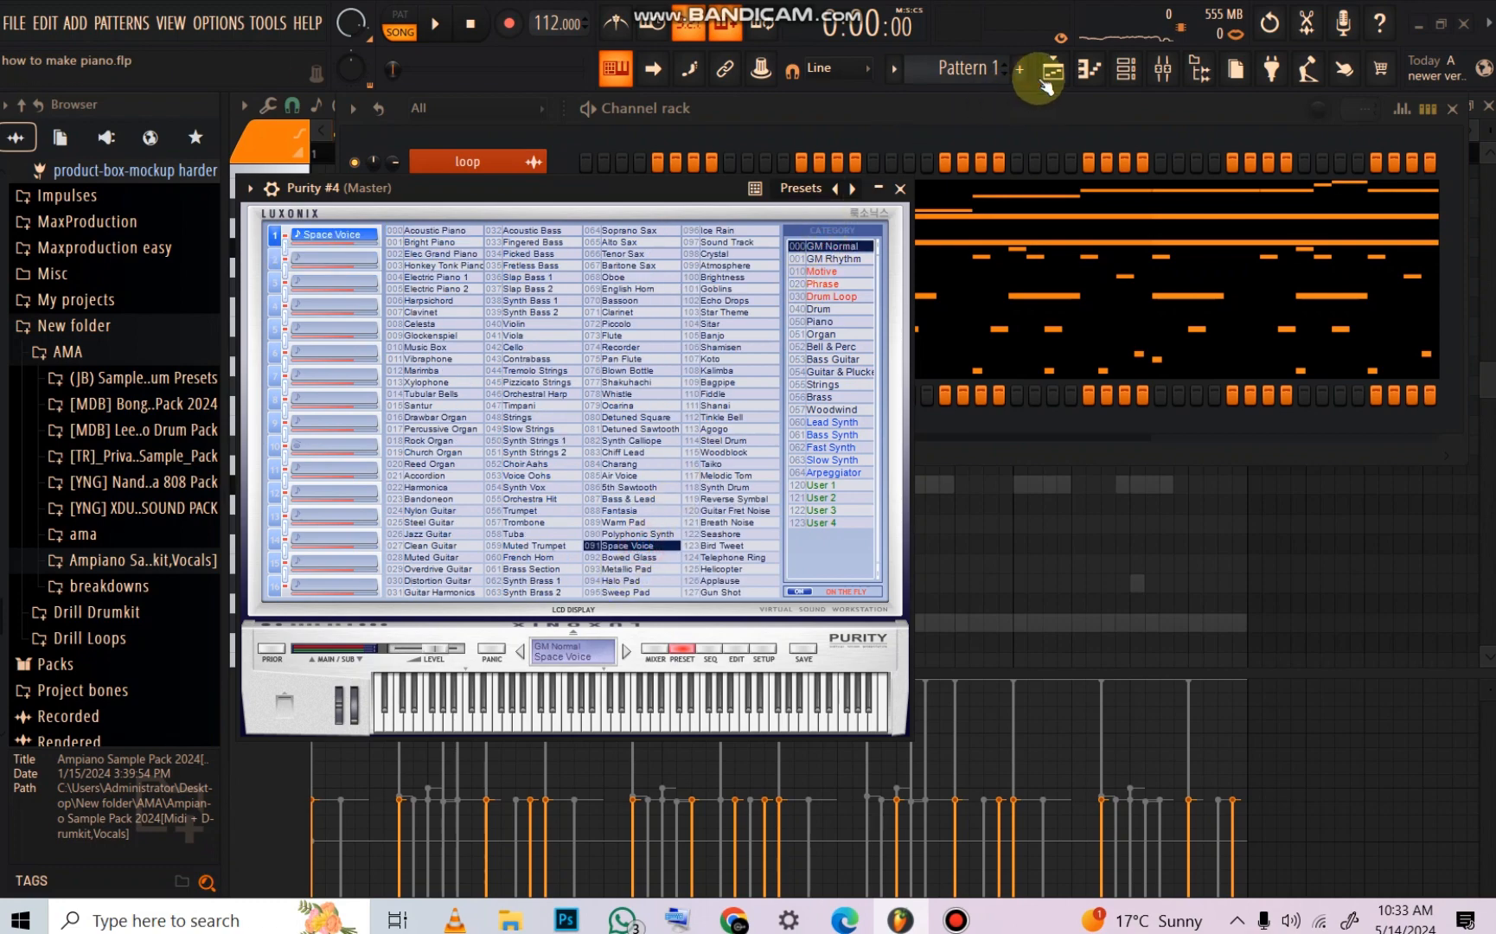
Step: In the new Purity channel's piano roll, start playback and place short G#5 notes at steps 3, 7, 11 and 15 of bar 1
left_click(1087, 71)
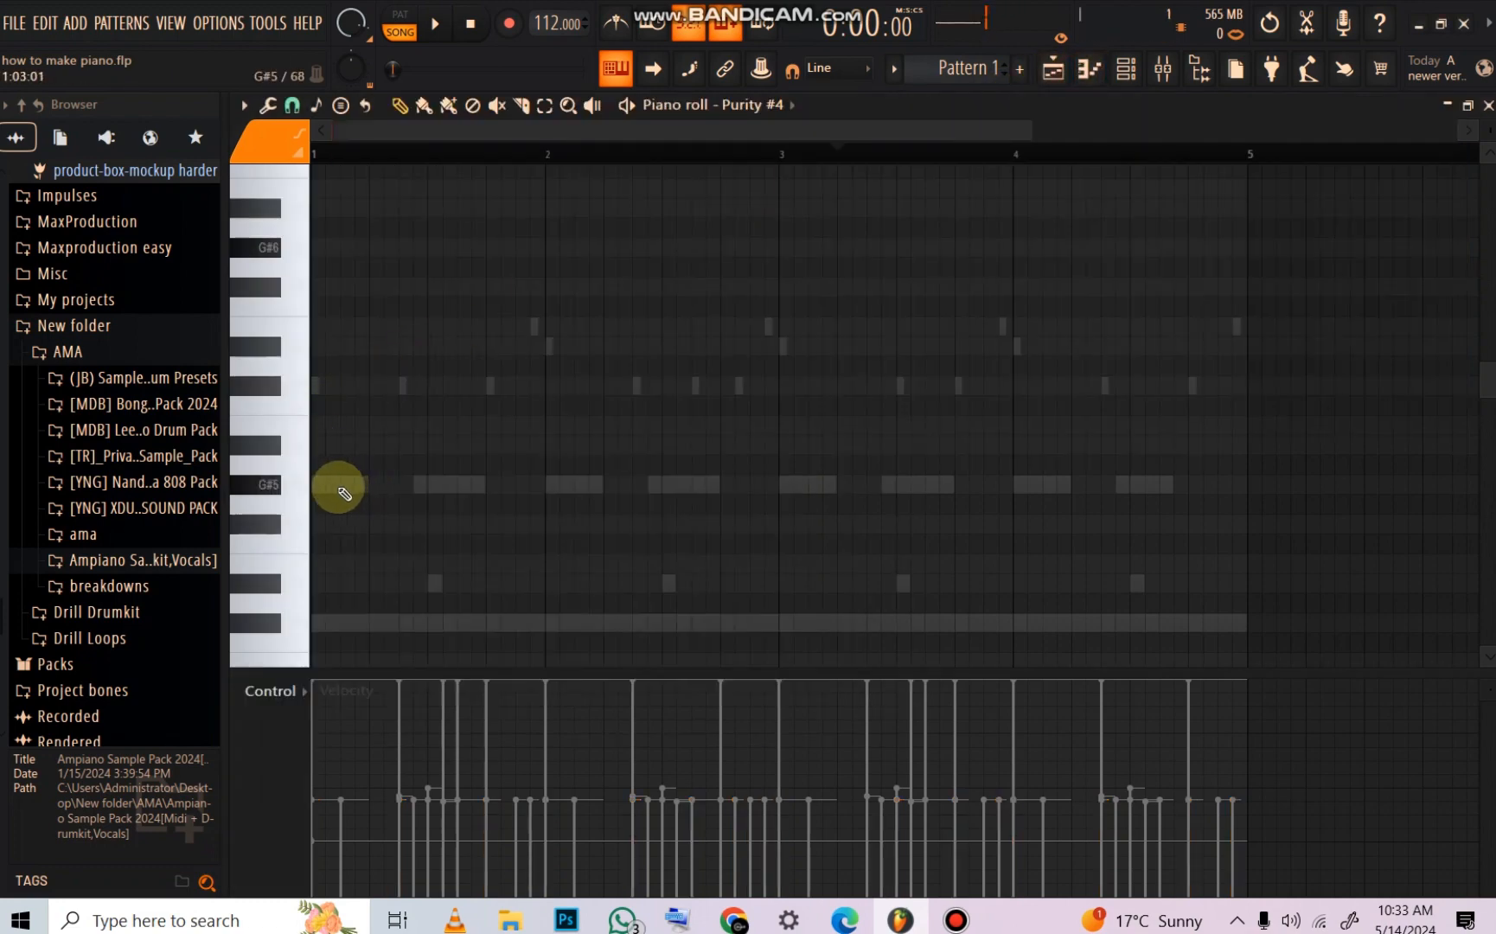
key("space")
left_click(402, 484)
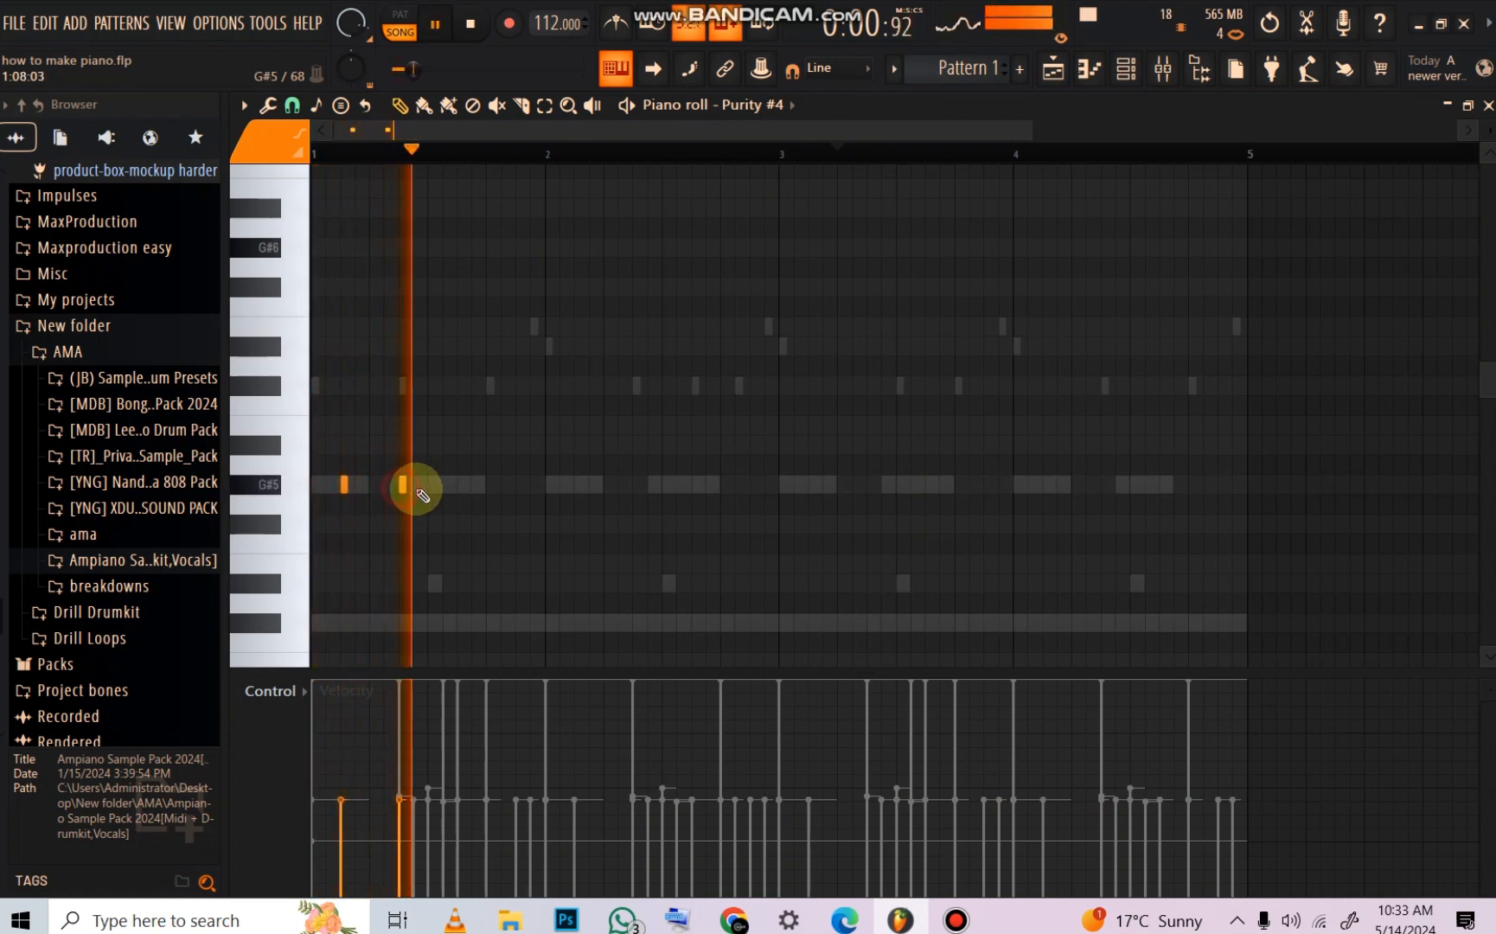
left_click(461, 484)
left_click(520, 485)
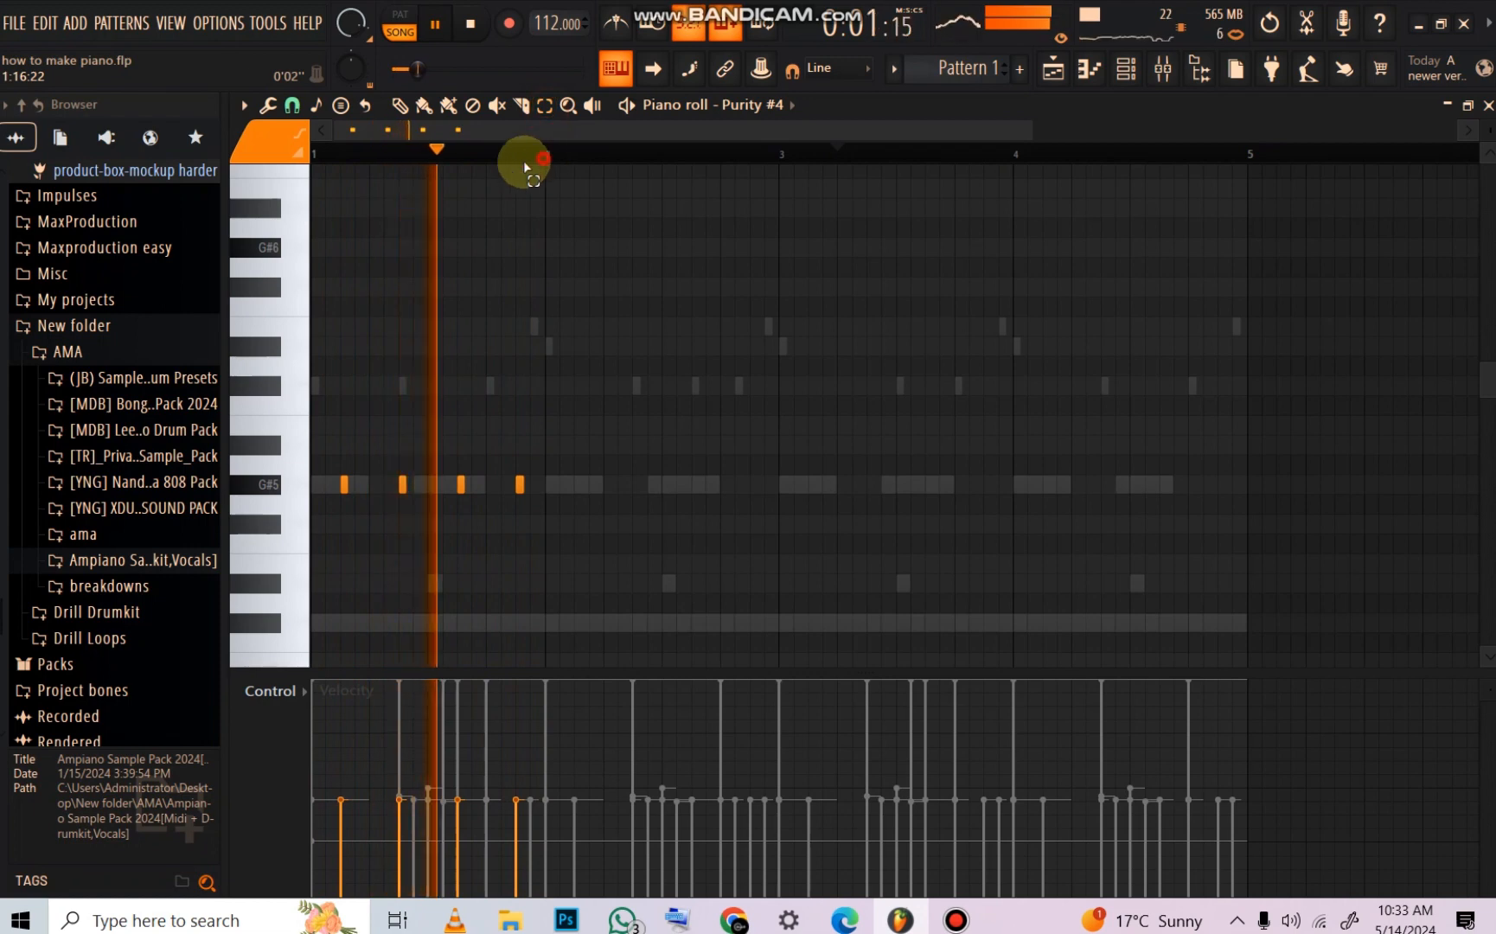
Step: Duplicate the bar 1 G#5 notes of Purity #4 into bars 2, 3 and 4, and clear the selection
left_click_drag(523, 156, 4, 333)
key("ctrl+b")
key("ctrl+b")
key("ctrl+b")
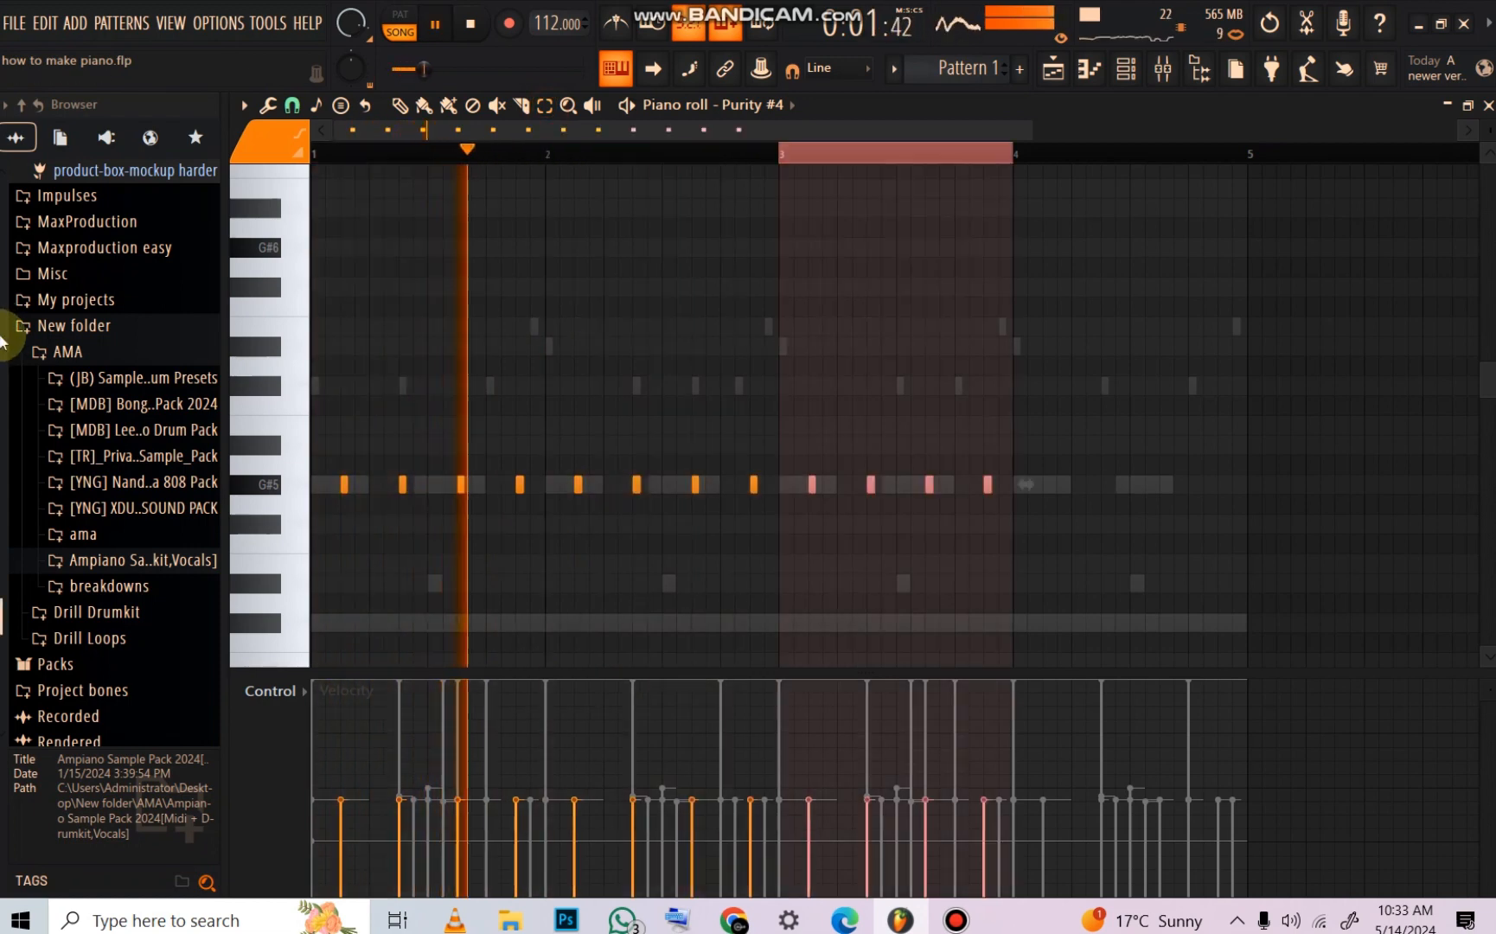
right_click(1096, 153)
scroll(1012, 157, "down", 1)
Step: Mute the Sawer channel and stop playback
left_click(1089, 69)
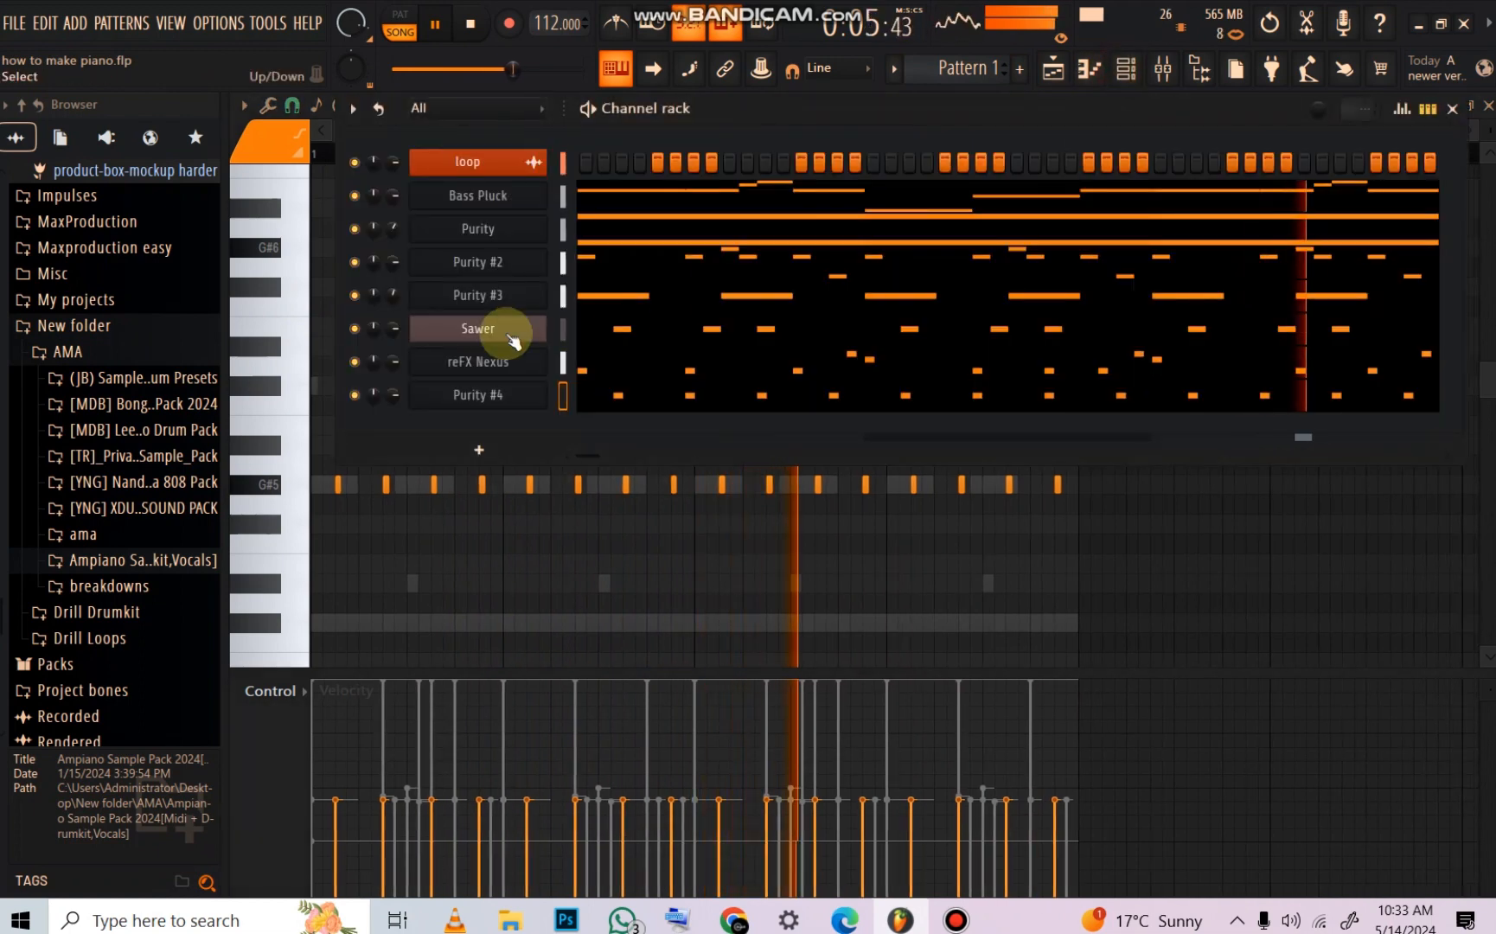
left_click(355, 328)
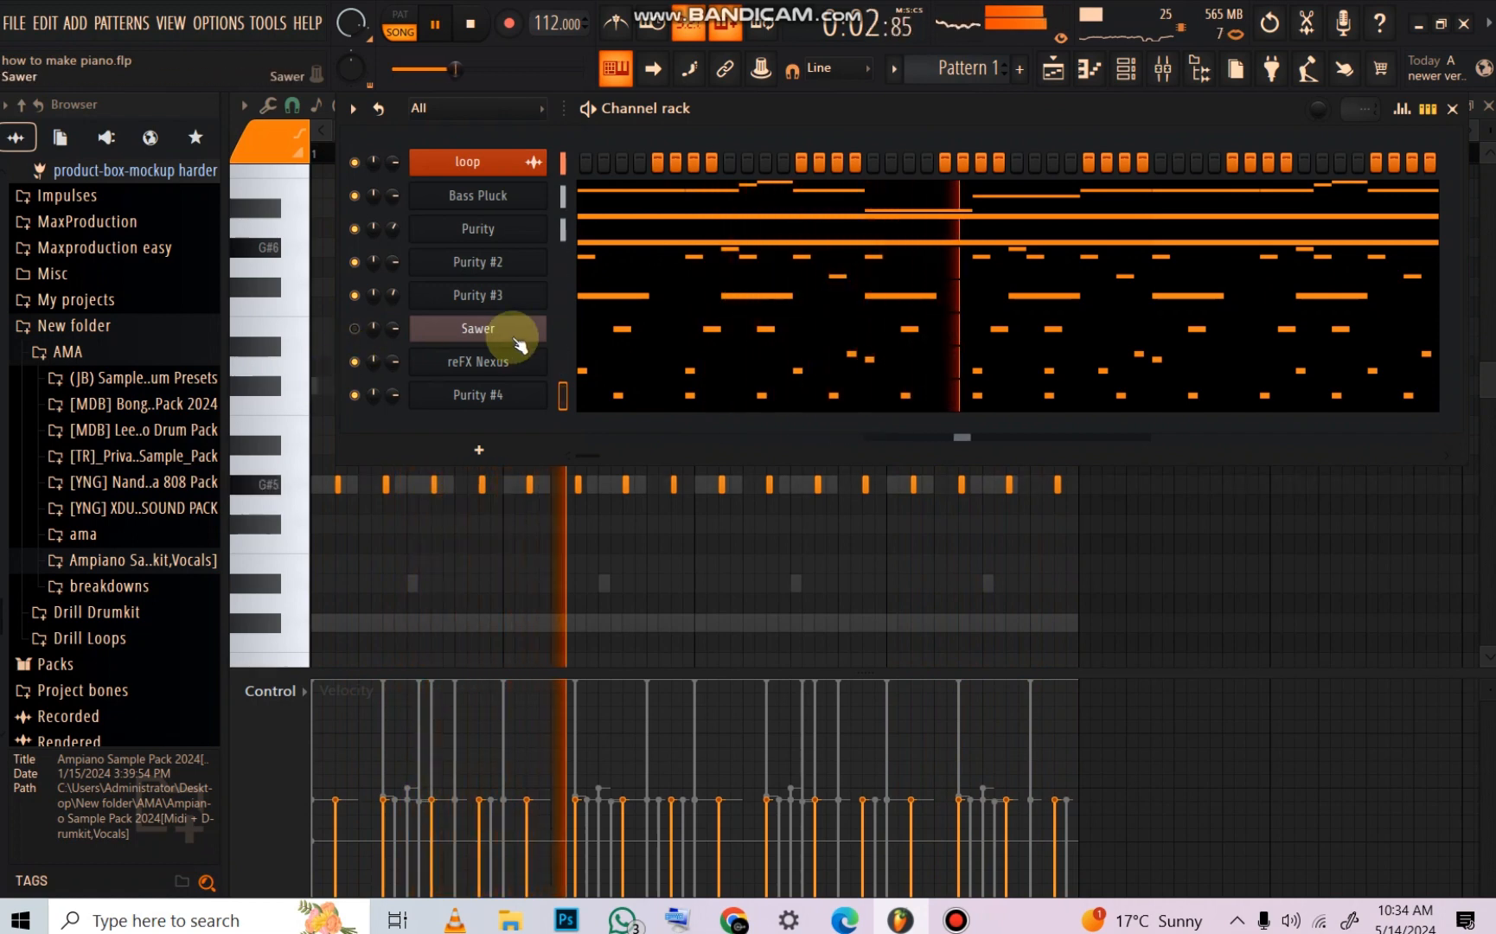
key("space")
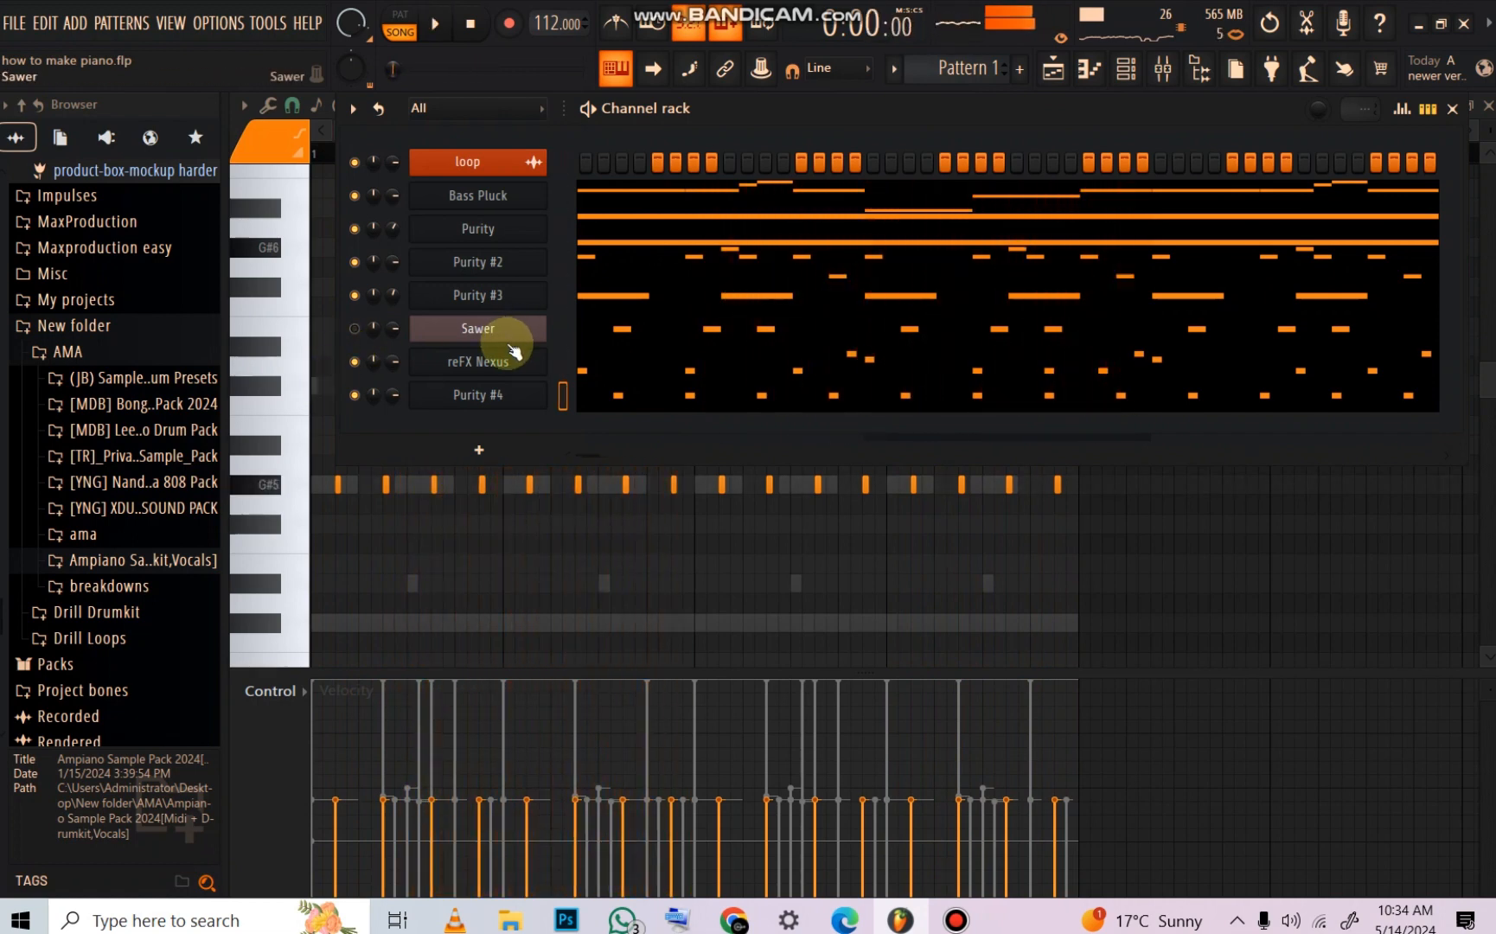
Step: Replace the Fruity Limiter on the mixer's Master track with Fruity Soft Clipper
left_click(1167, 70)
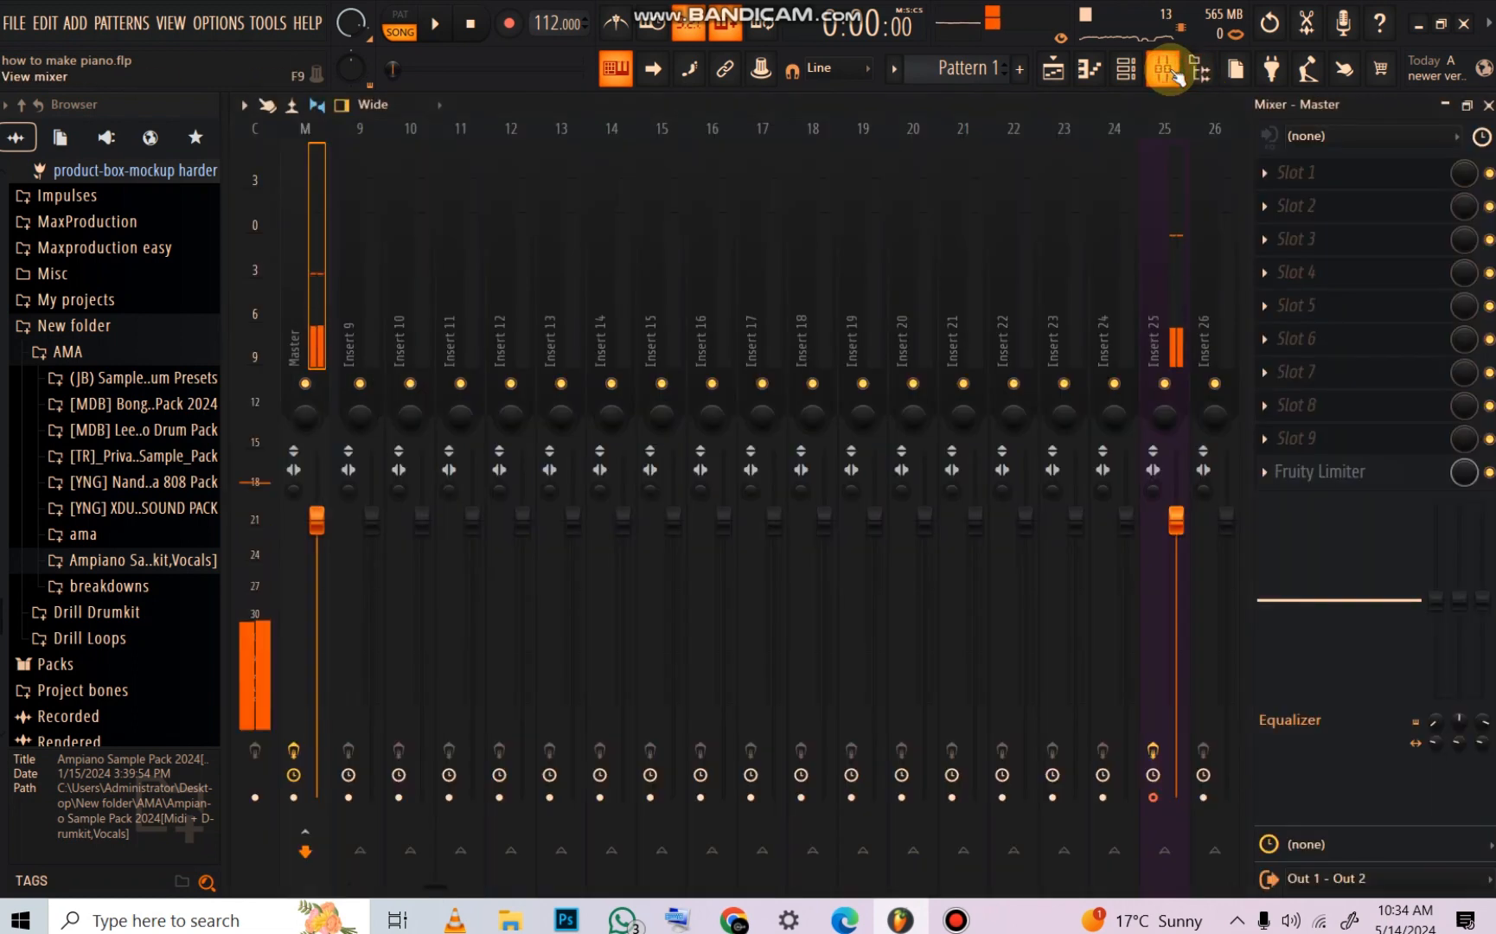
left_click(1258, 471)
mouse_move(1280, 400)
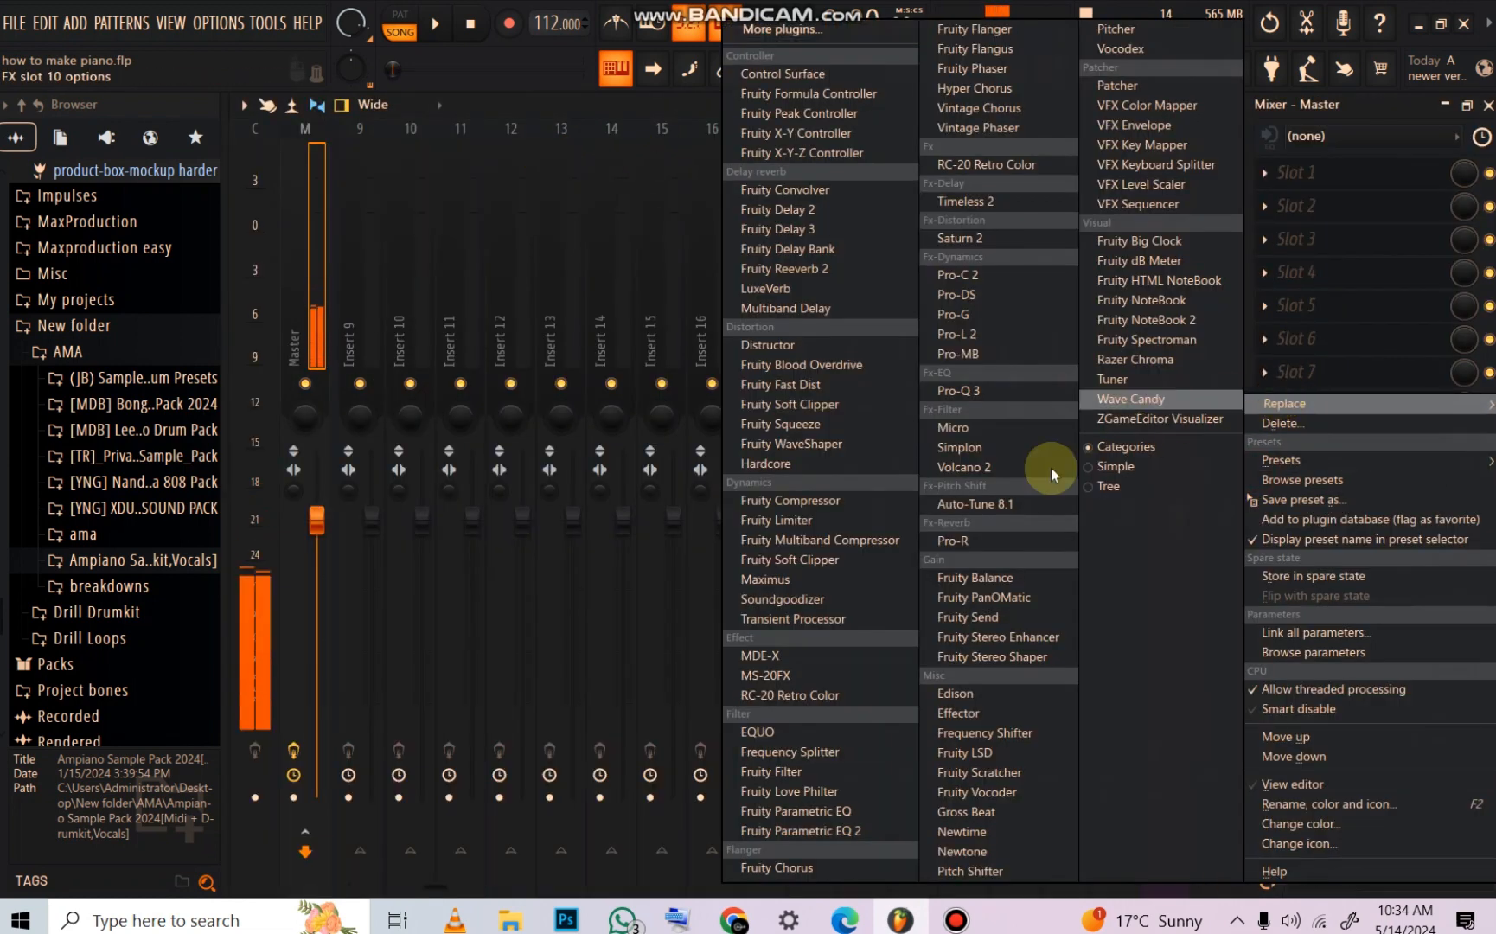
left_click(816, 567)
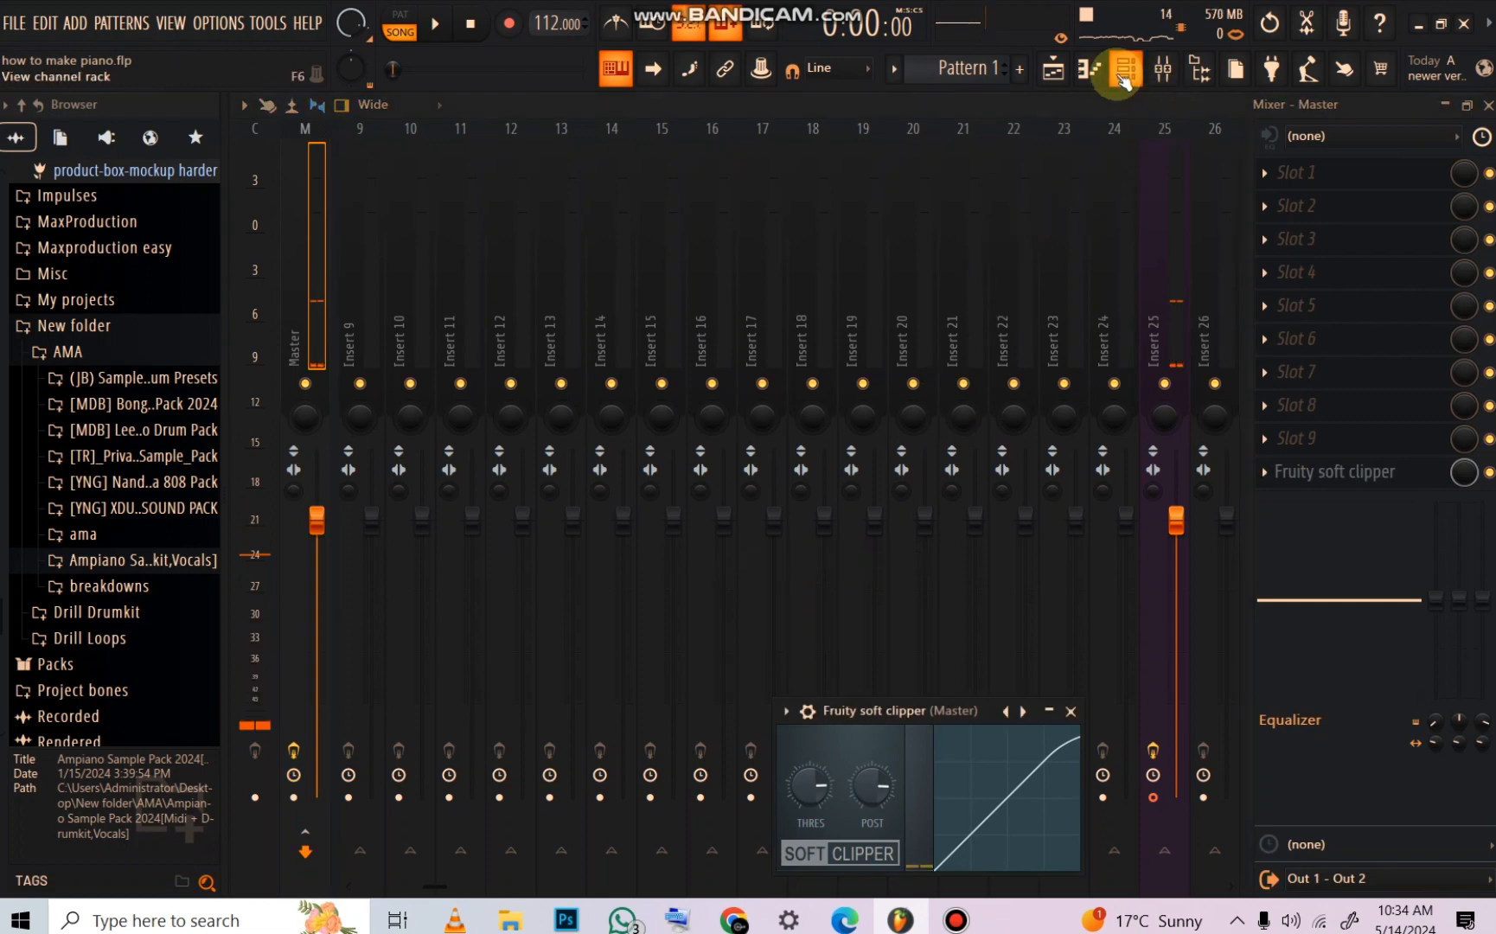
Step: Add the 5[ASP_Snares_B.T.D] and SNR 1 samples from the breakdowns folder as new channels
left_click(1124, 72)
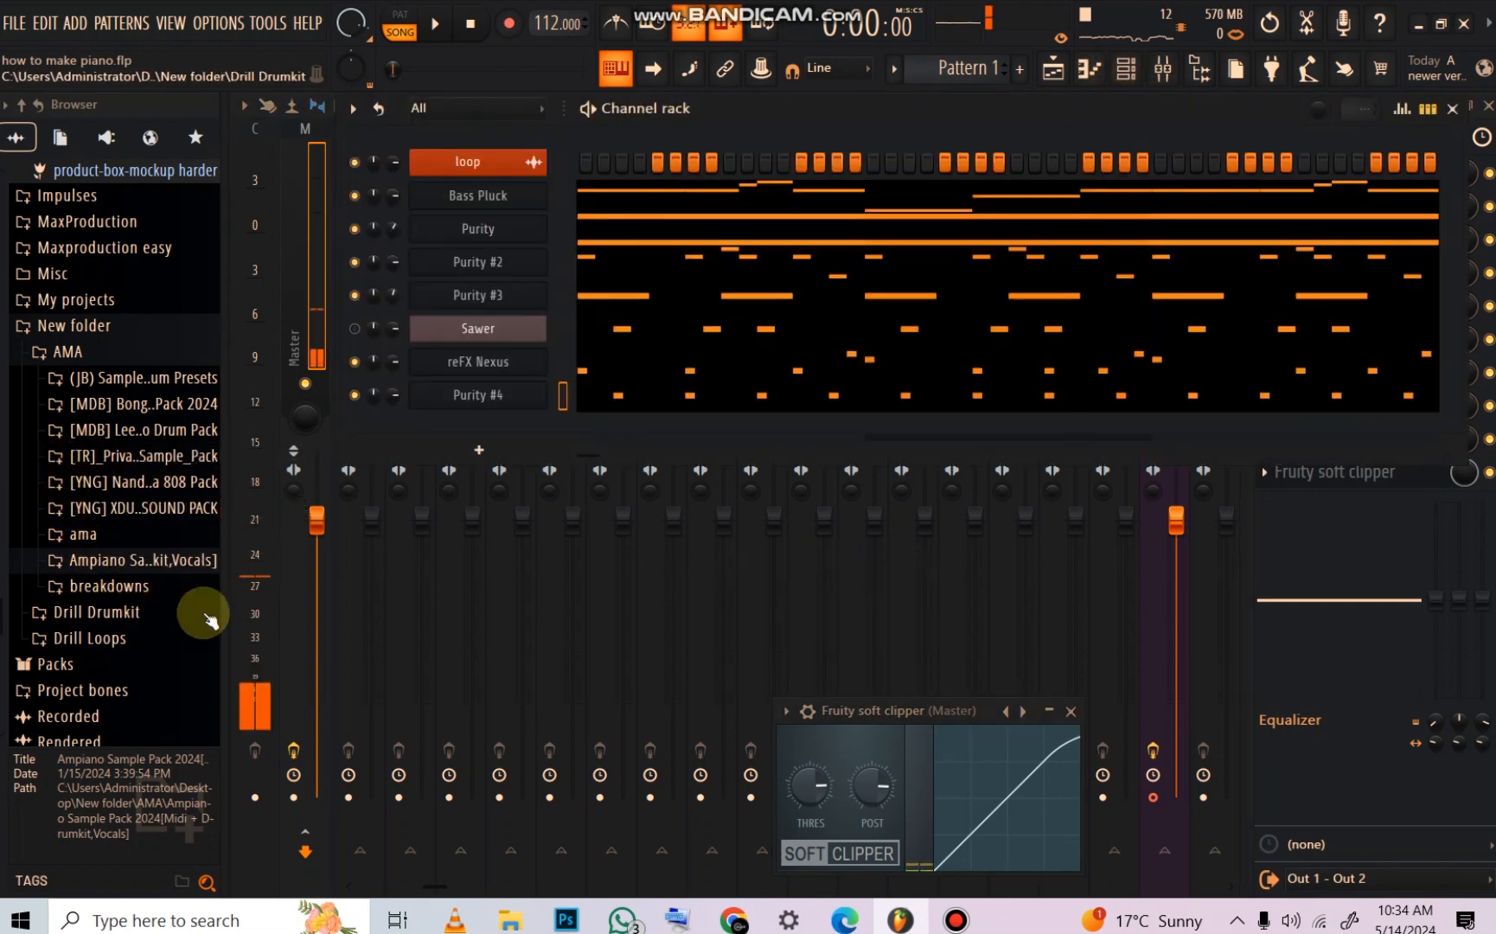
left_click(102, 586)
scroll(135, 597, "up", 3)
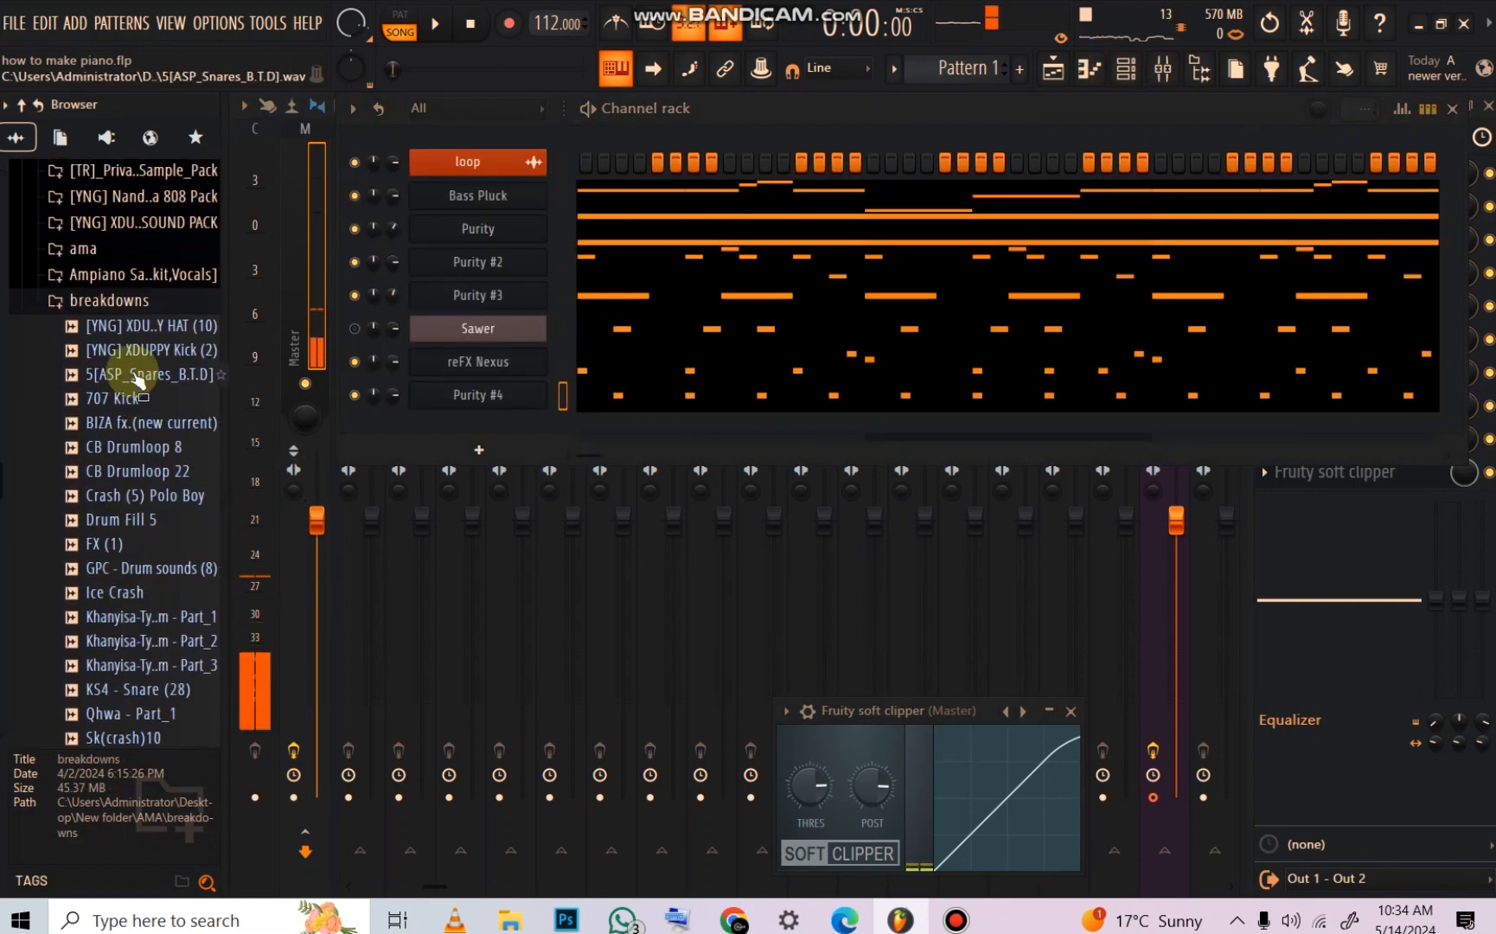
left_click_drag(134, 378, 427, 423)
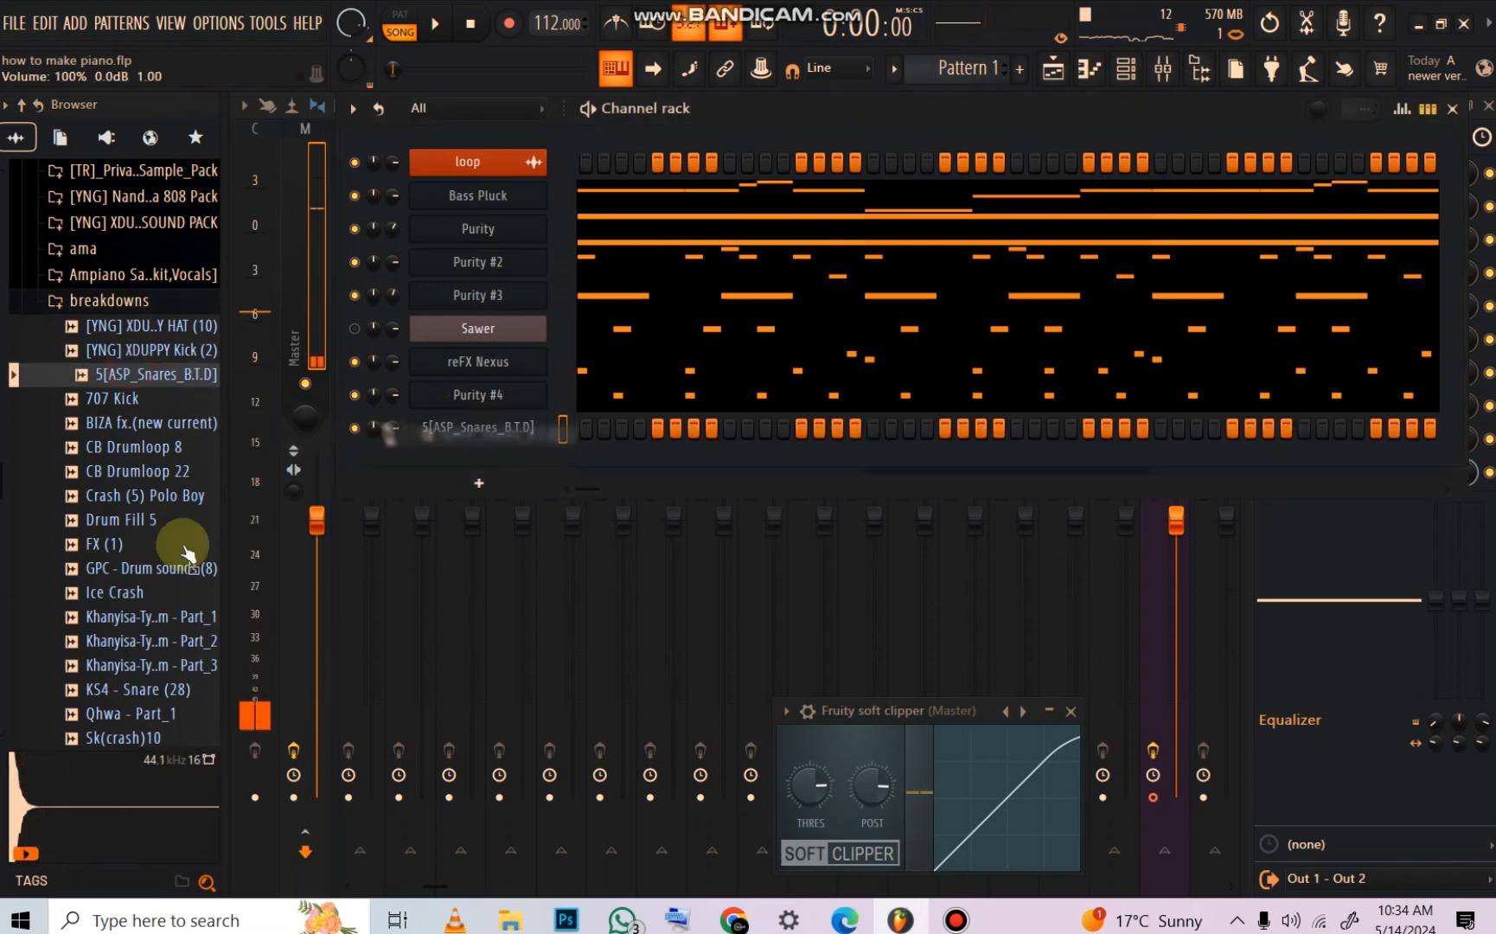
scroll(134, 597, "down", 4)
left_click(142, 550)
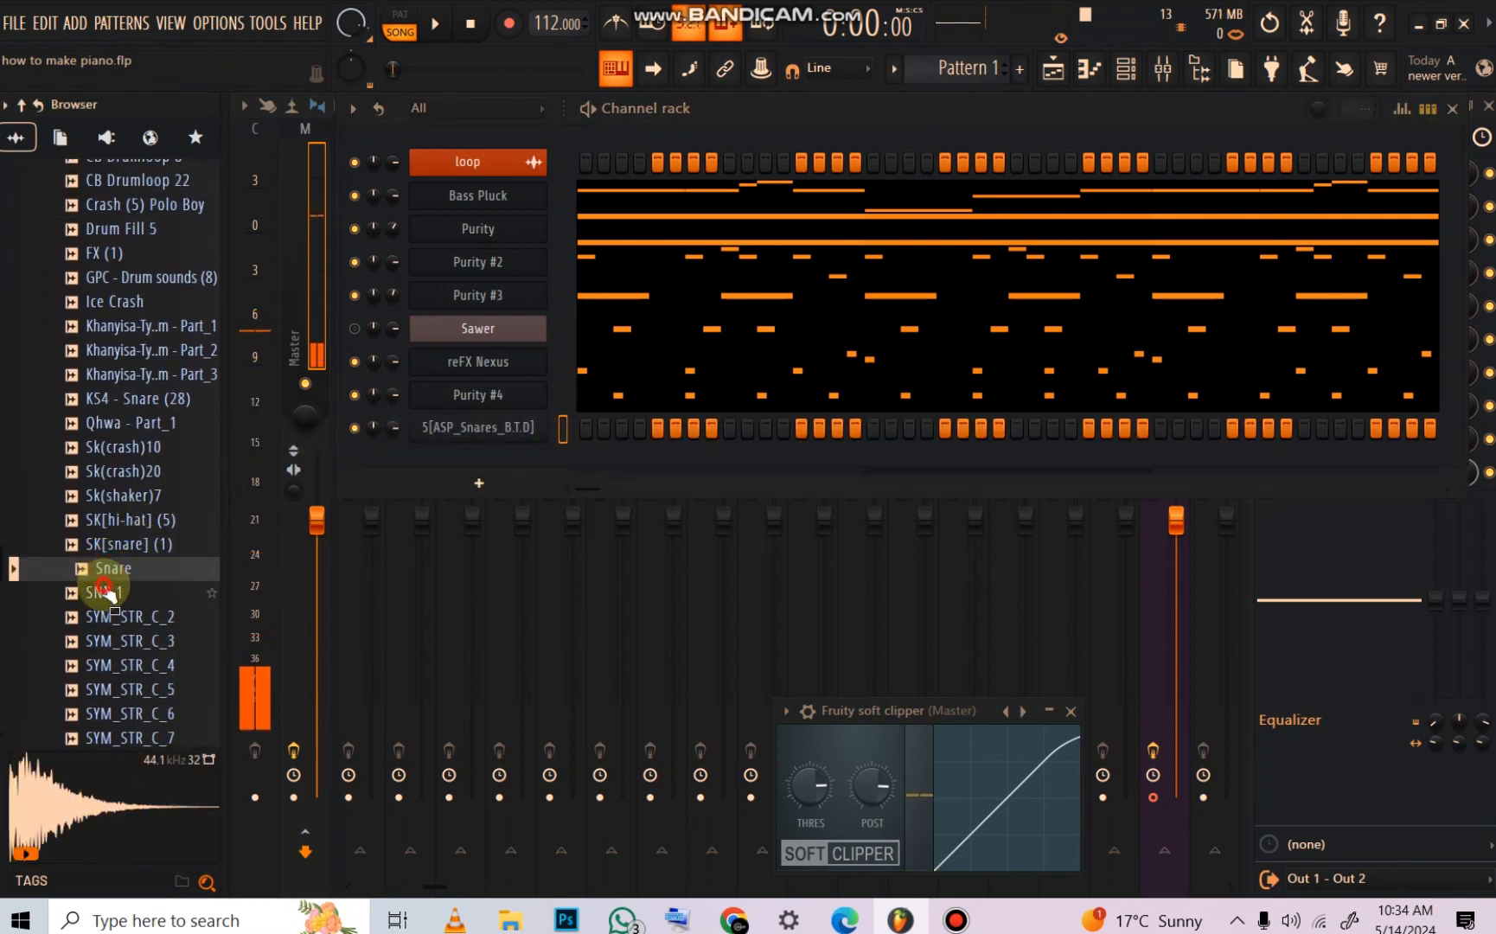
left_click_drag(100, 592, 486, 460)
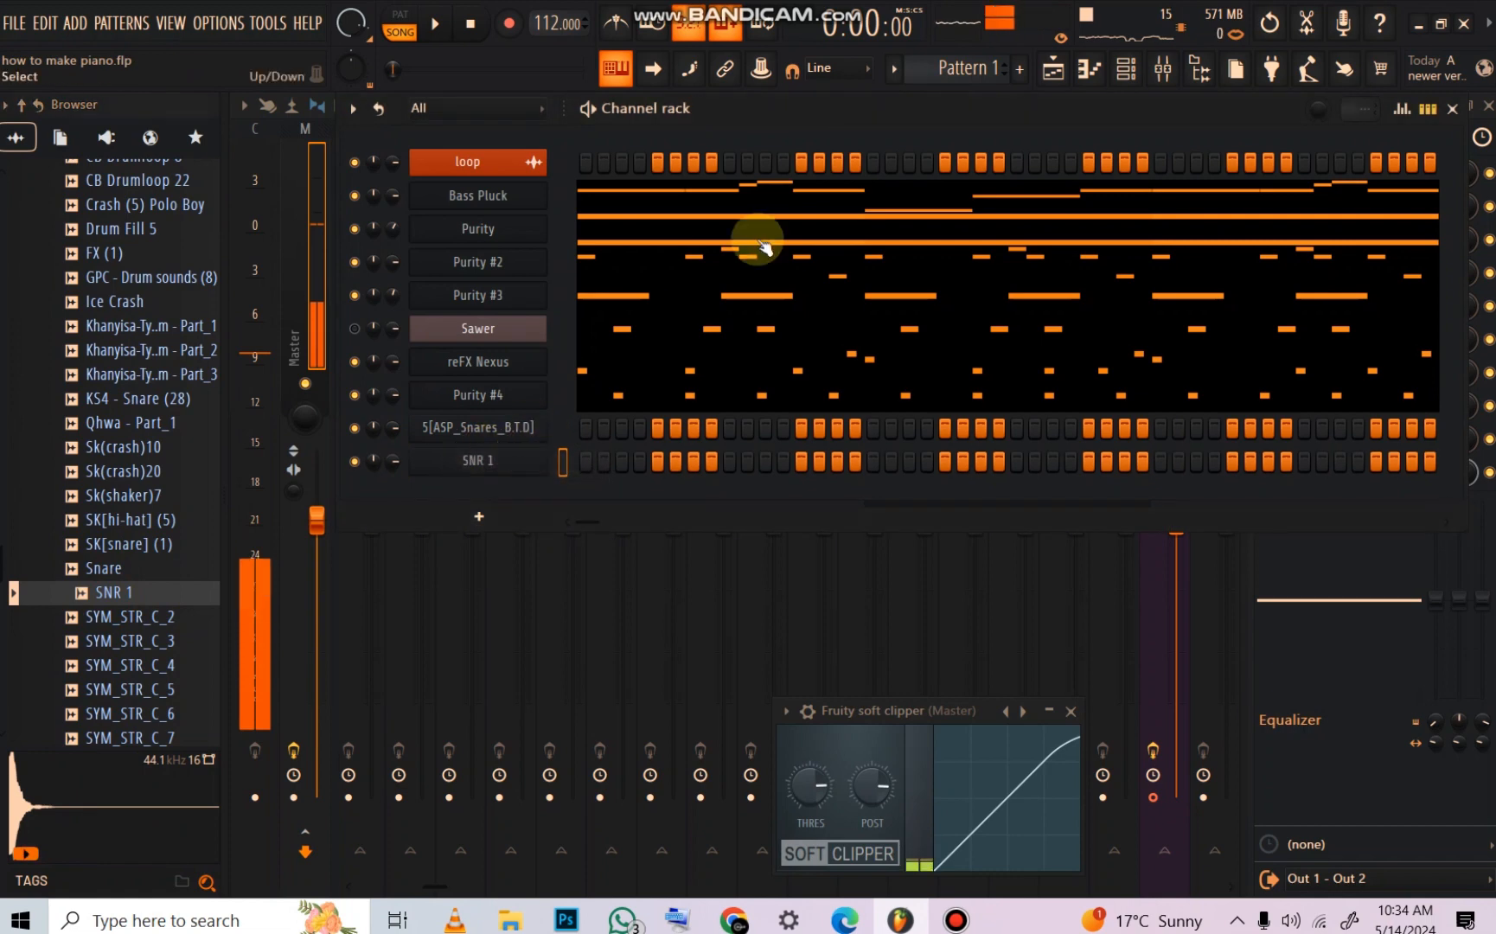
Step: Switch to the empty Pattern 2 and place it on Track 3 at bar 1 of the playlist
scroll(961, 80, "down", 1)
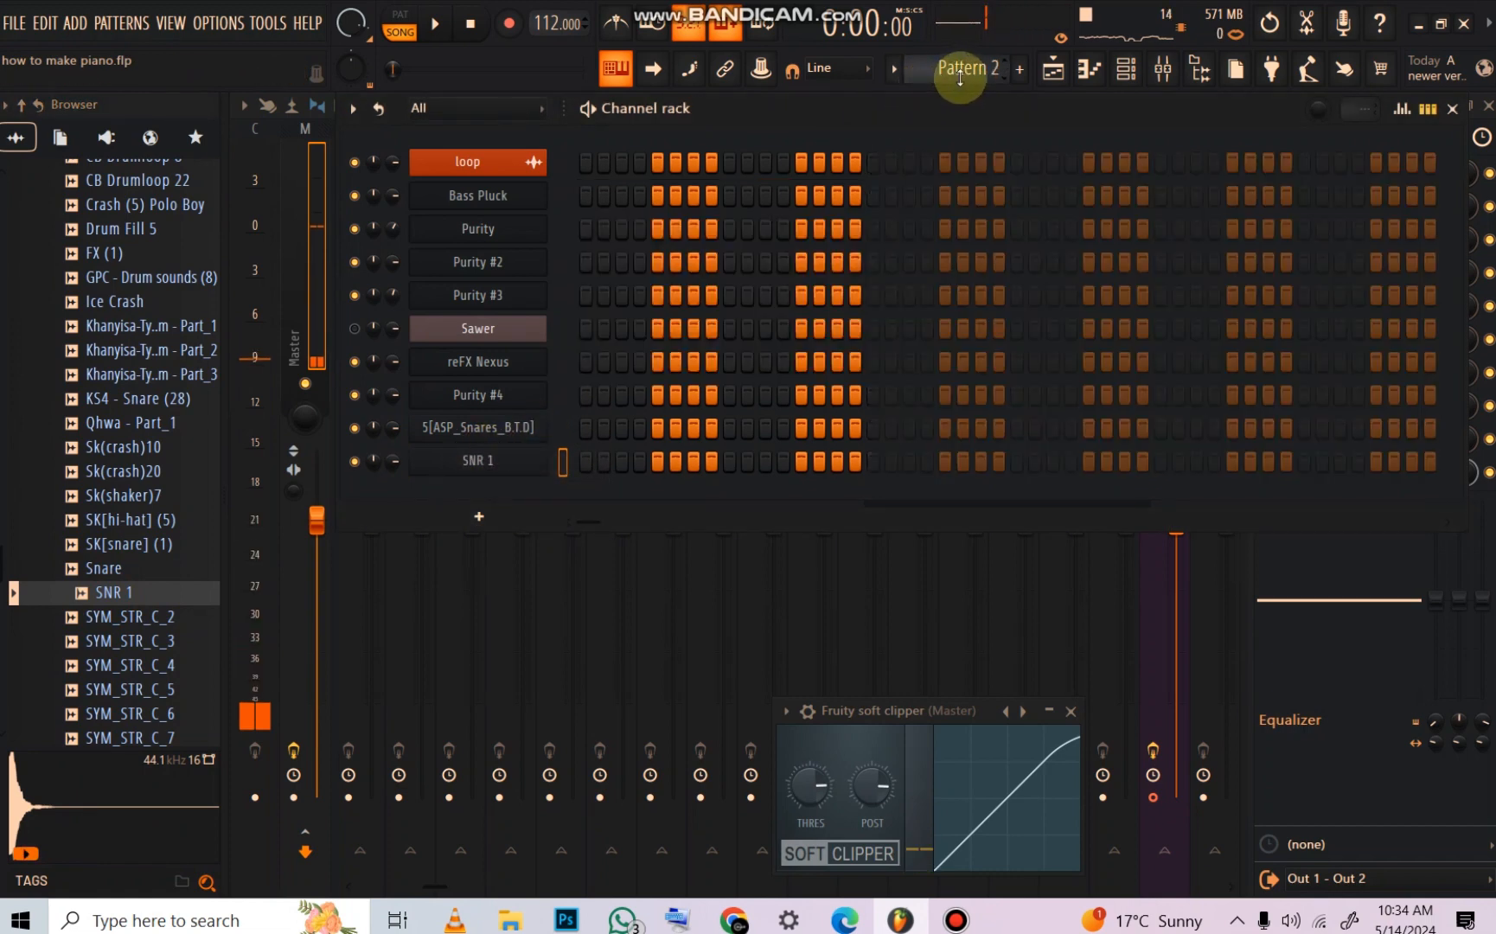
left_click(1038, 78)
left_click(629, 350)
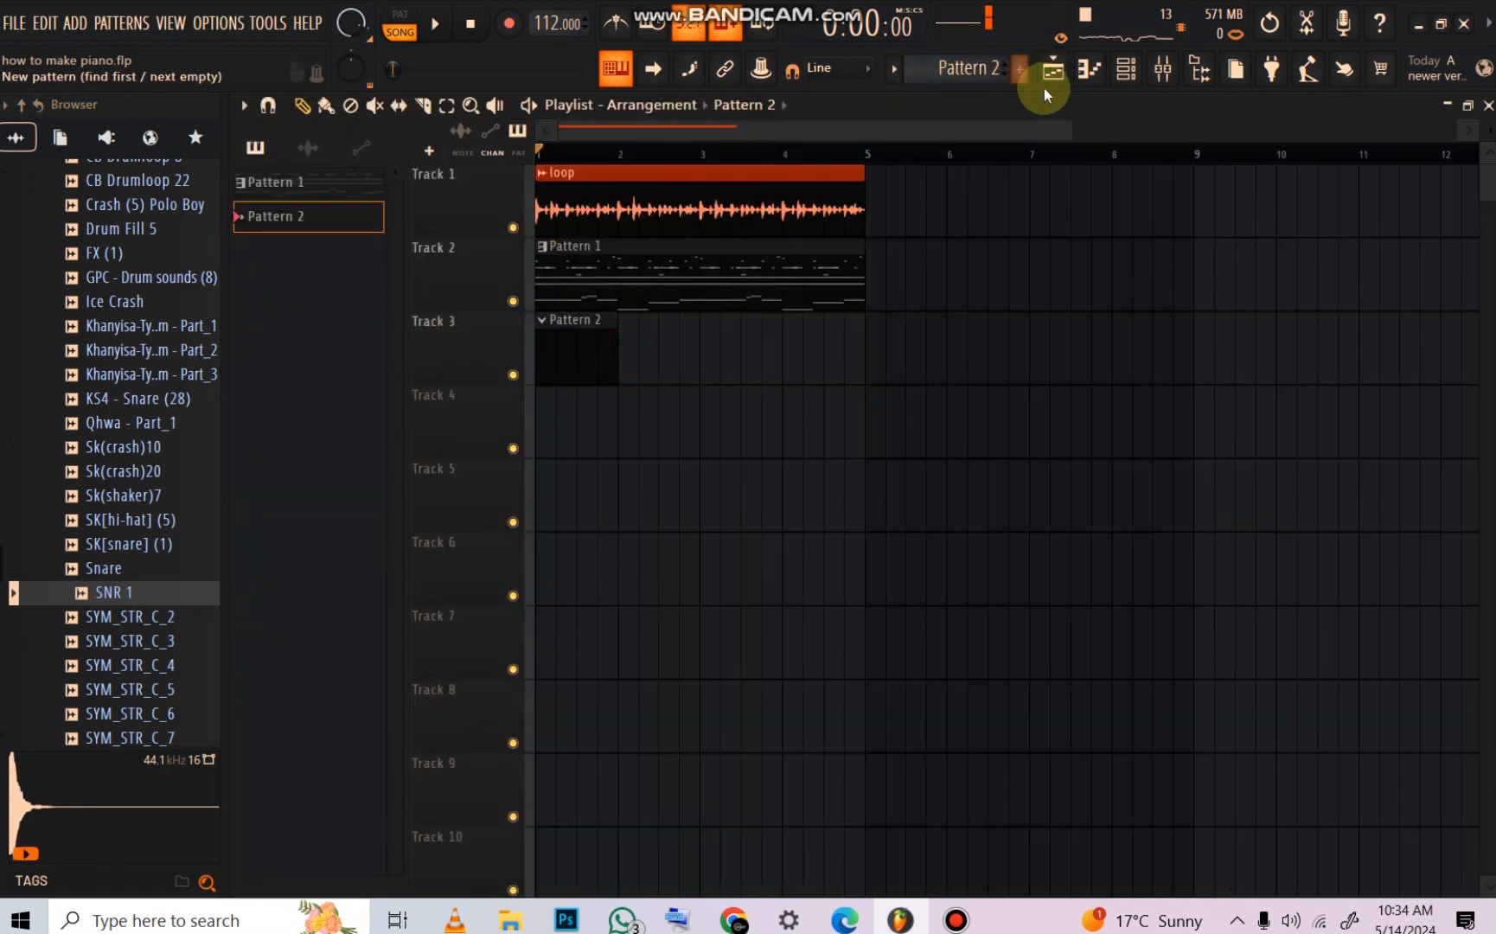
Step: With the song playing, place SNR 1 hits at steps 4 and 7 of Pattern 2
left_click(1110, 87)
key("space")
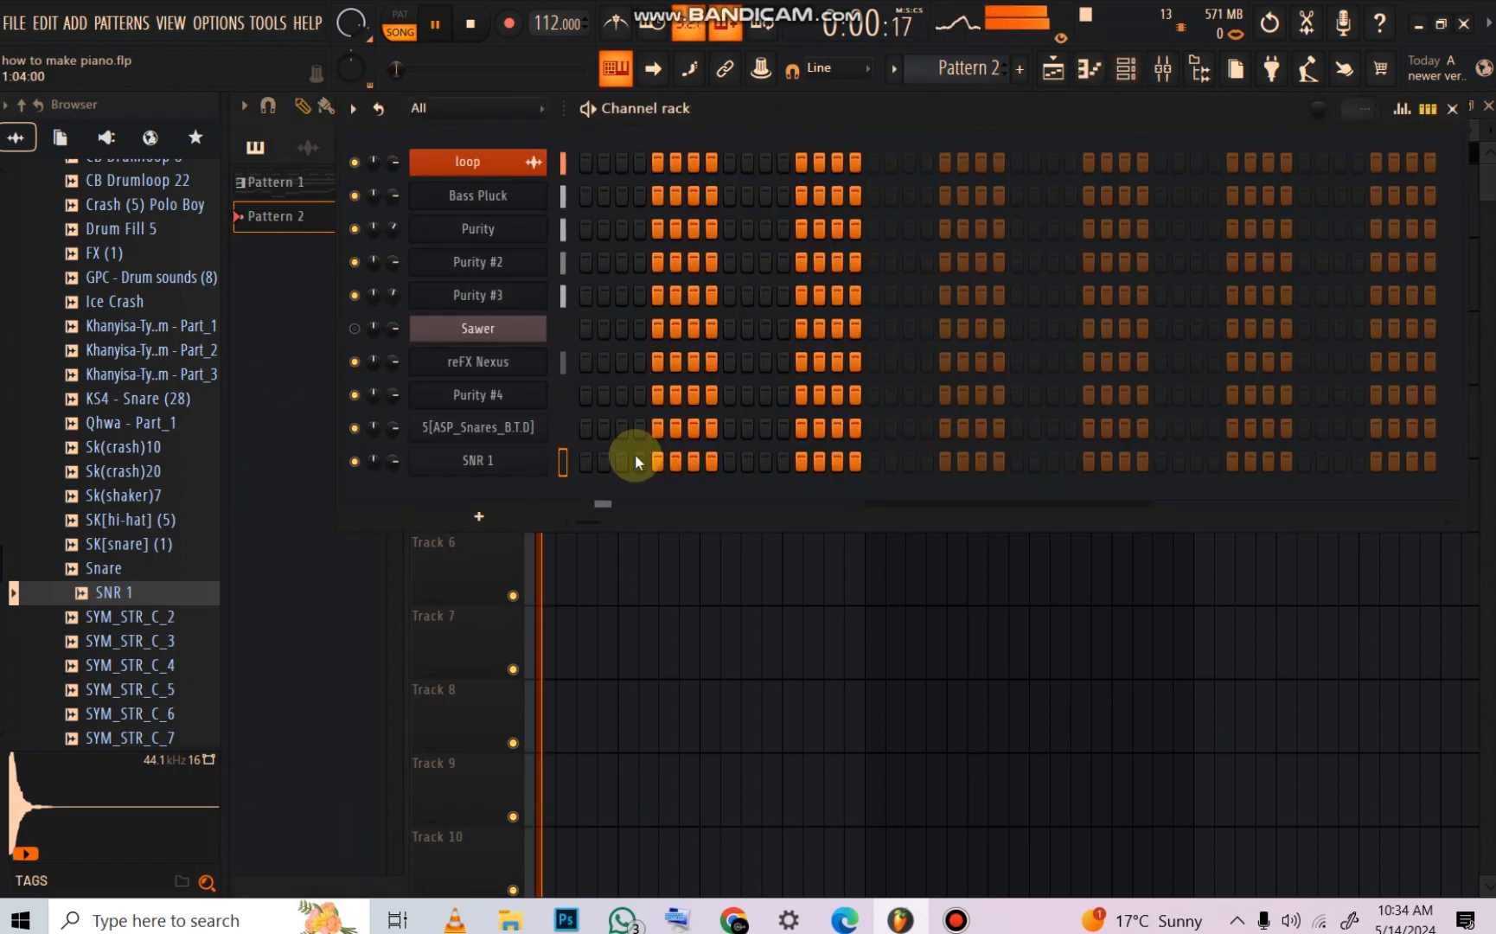
left_click(640, 460)
left_click(655, 462)
right_click(656, 462)
left_click(710, 463)
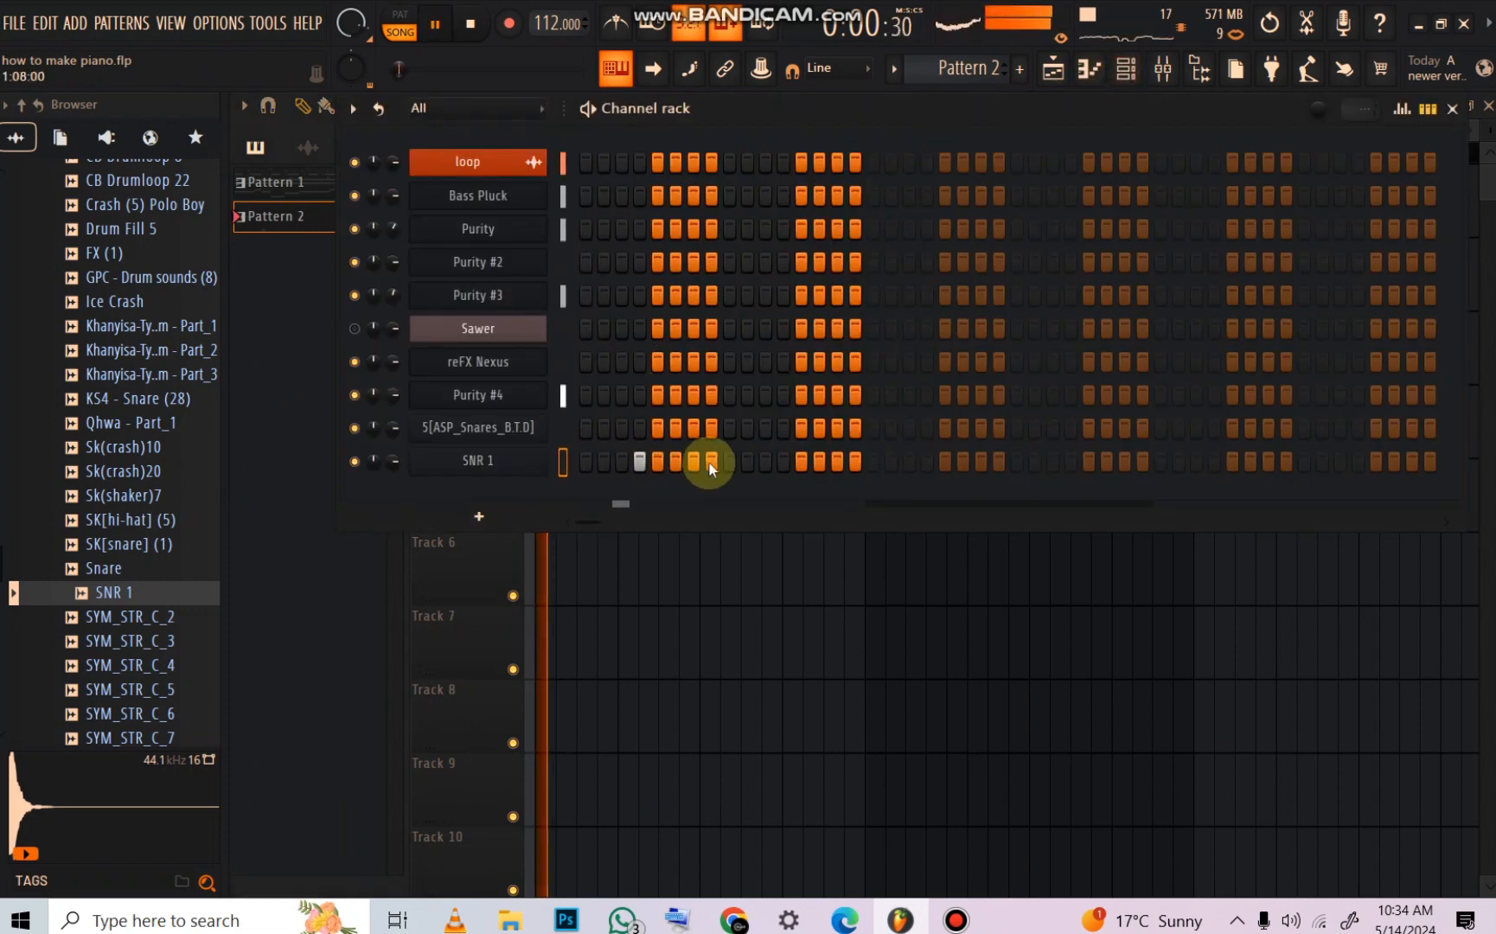
key("space")
right_click(707, 464)
key("space")
left_click(694, 462)
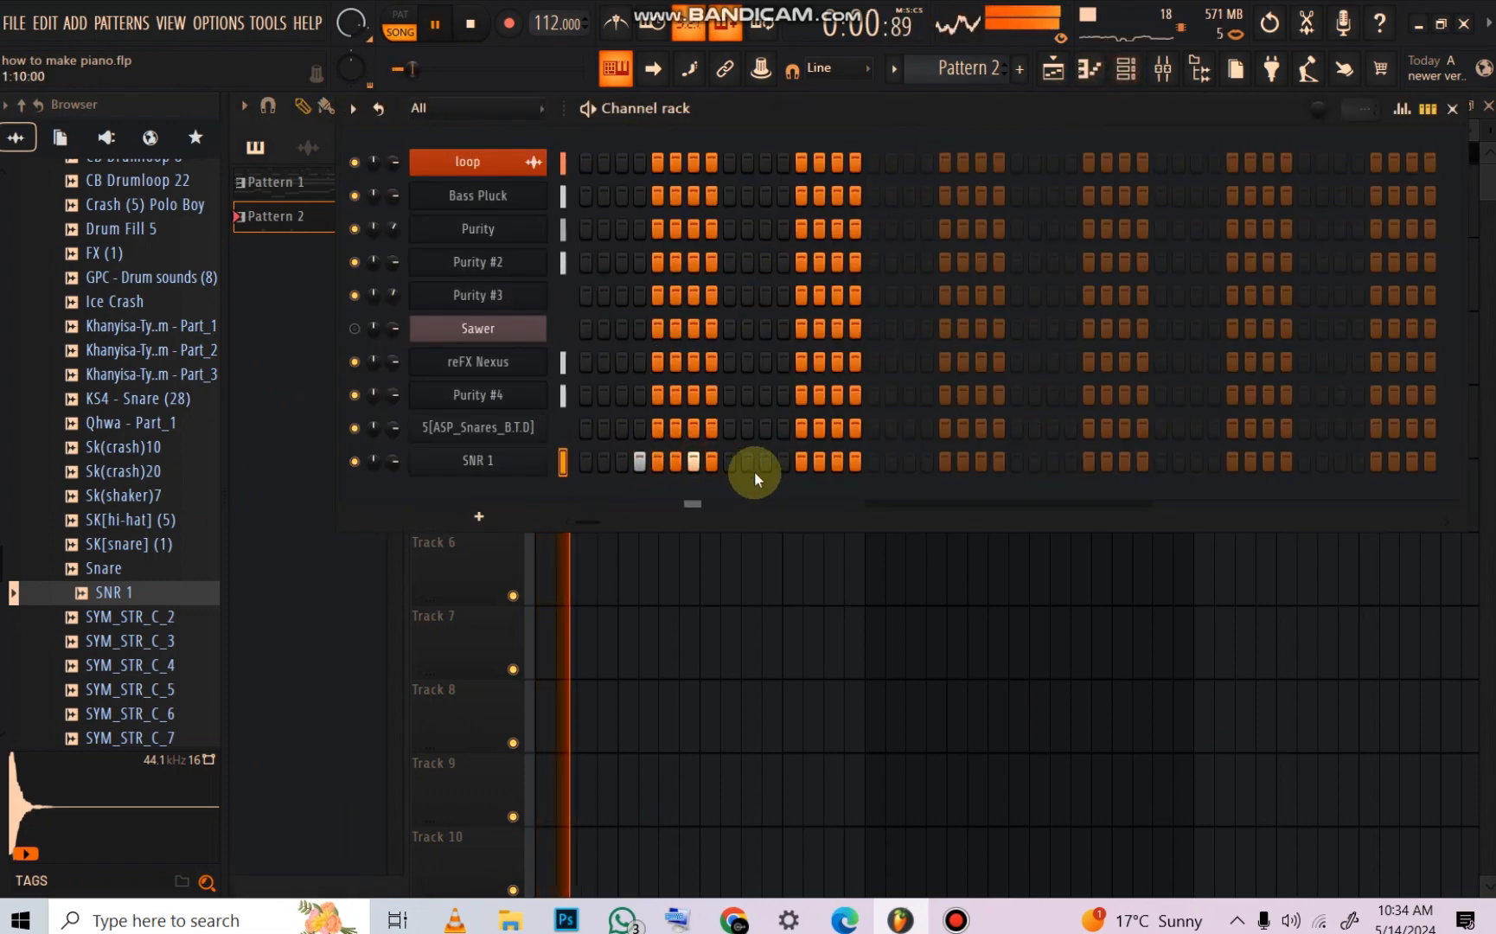
Step: Try an SNR 1 hit at step 11, place hits at steps 20 and 23 instead, and restart playback
left_click(765, 462)
key("space")
right_click(765, 462)
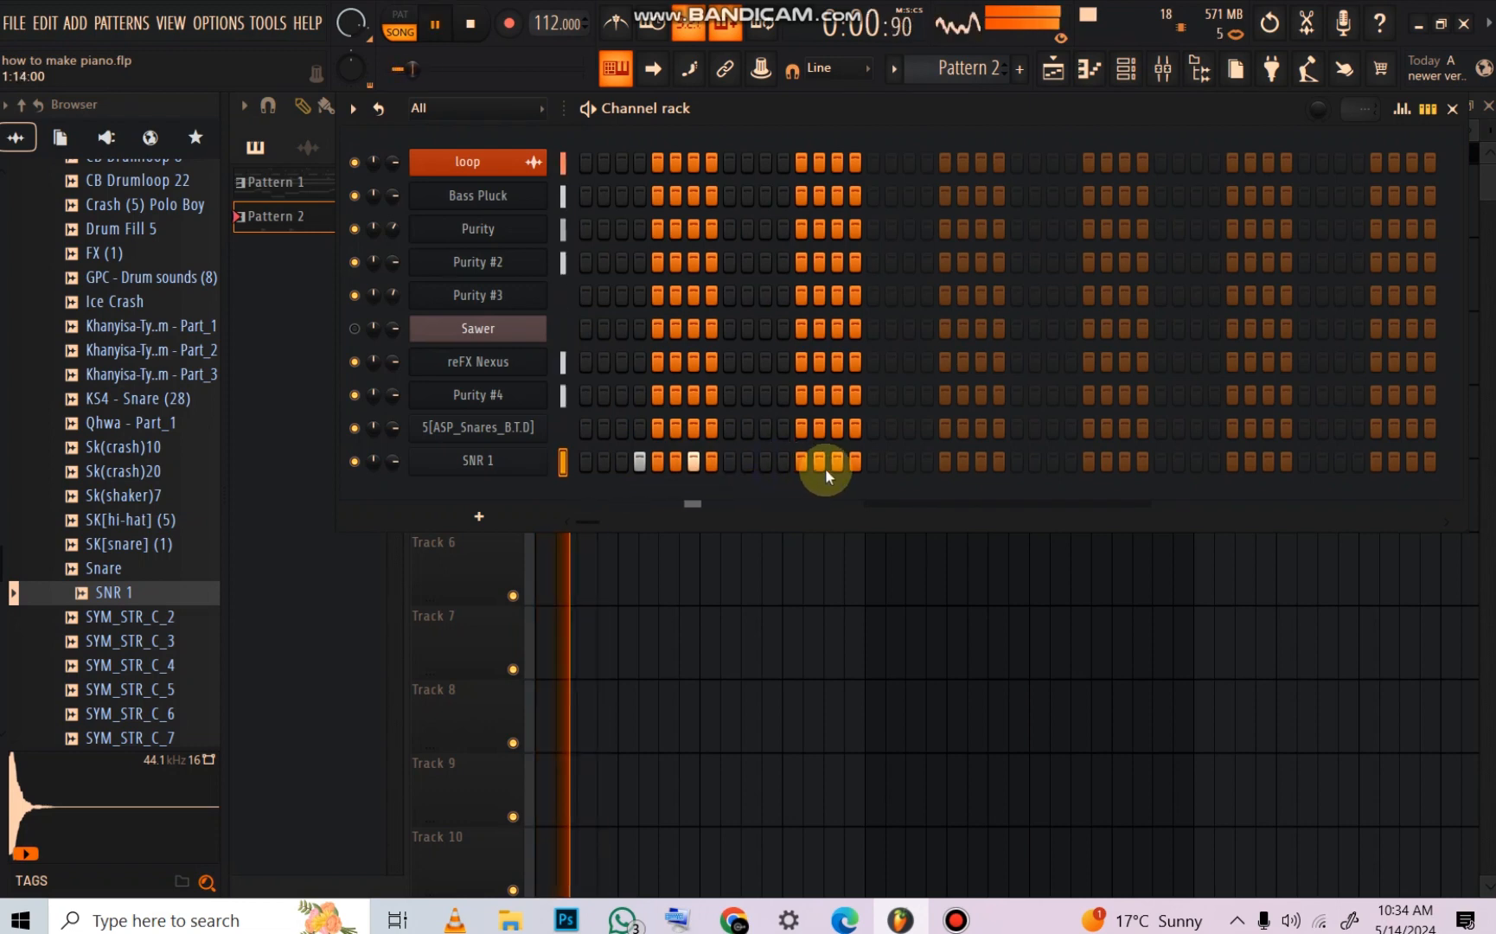
left_click(946, 463)
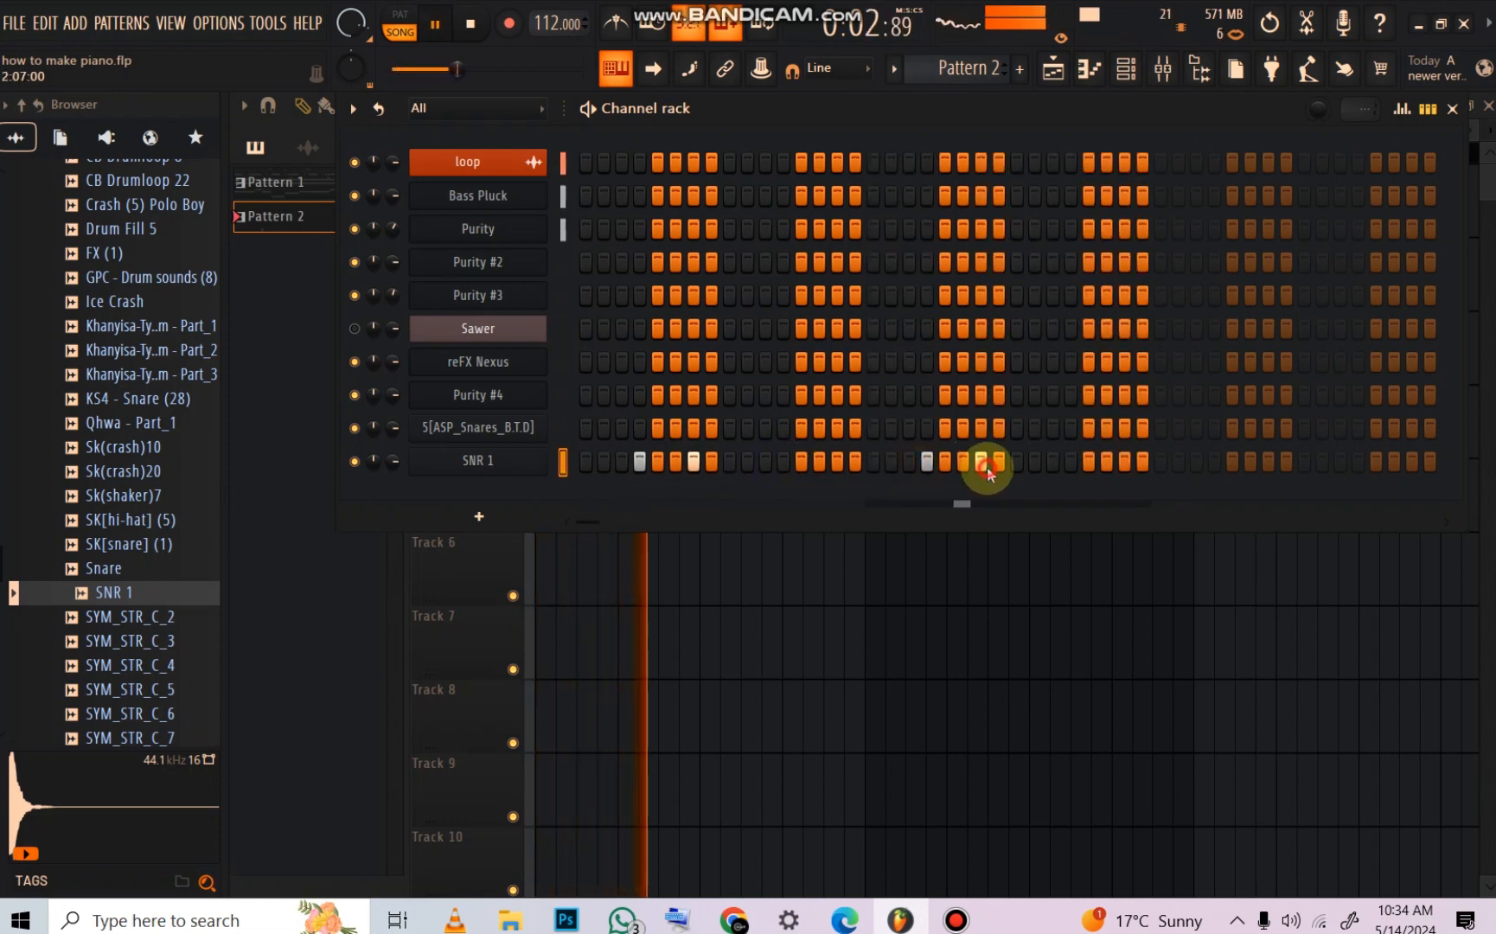
key("space")
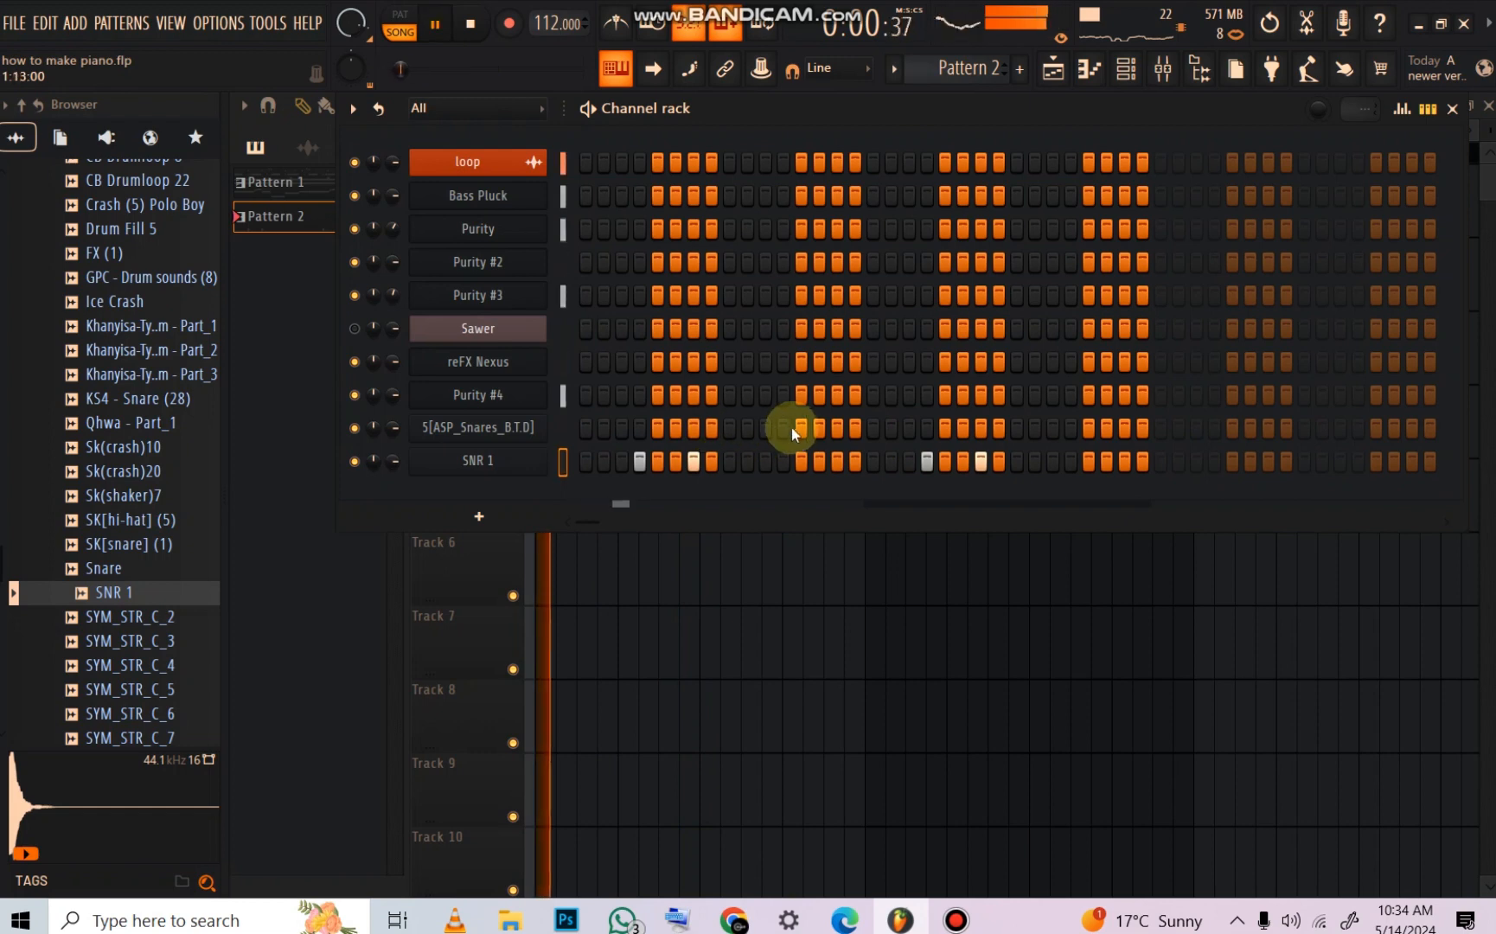
key("space")
key("space")
Step: Place 5[ASP_Snares_B.T.D] hits at steps 1, 9, 13 and 16, and restart playback to hear them
left_click(587, 421)
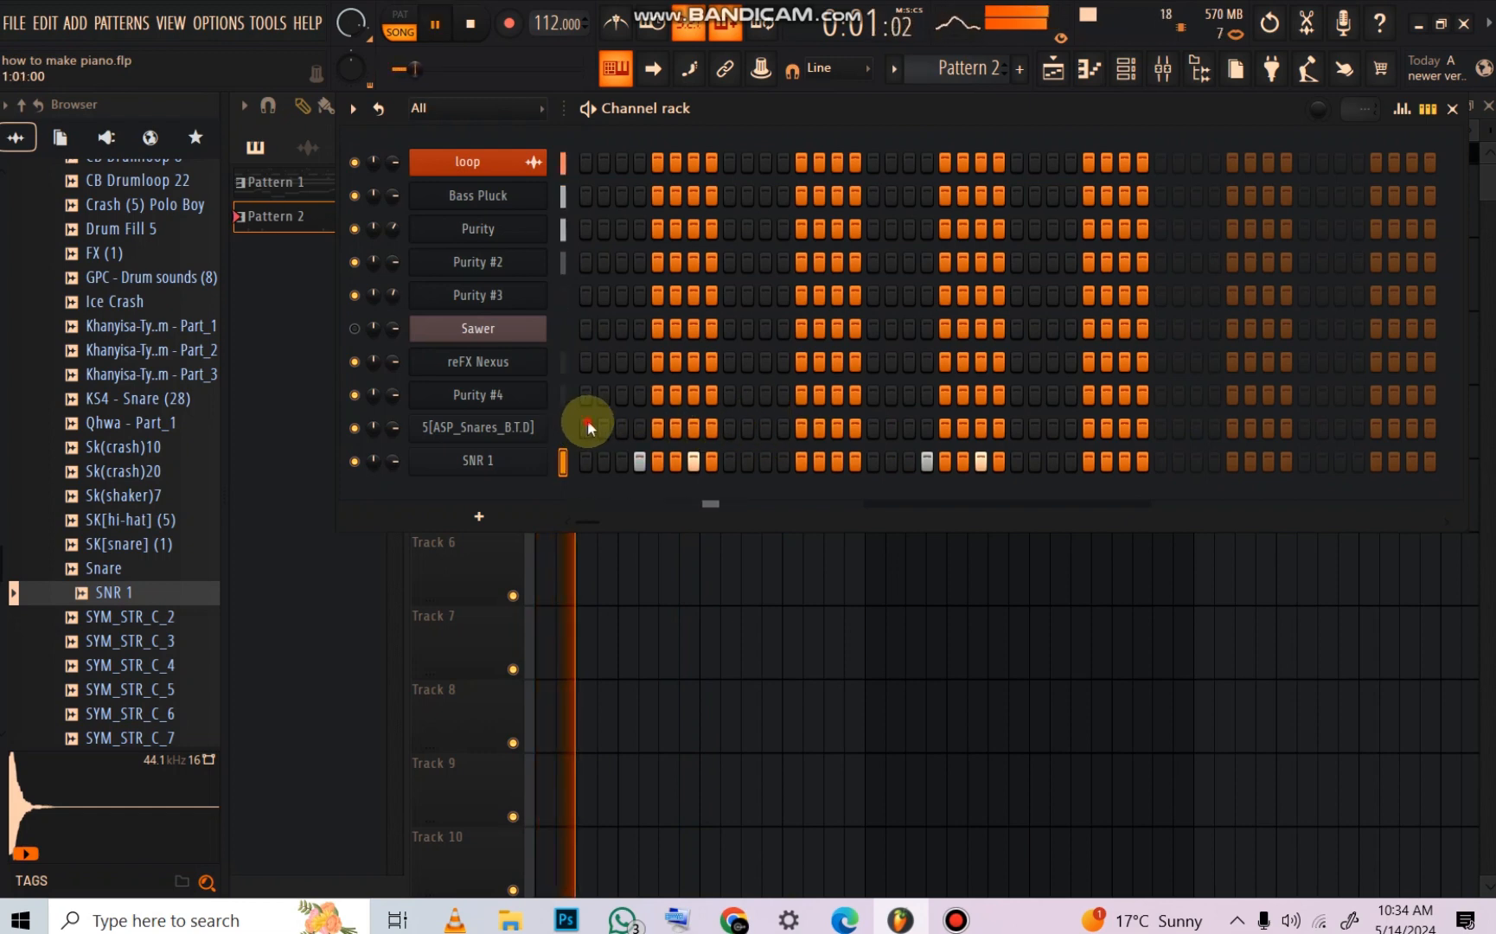
left_click(731, 435)
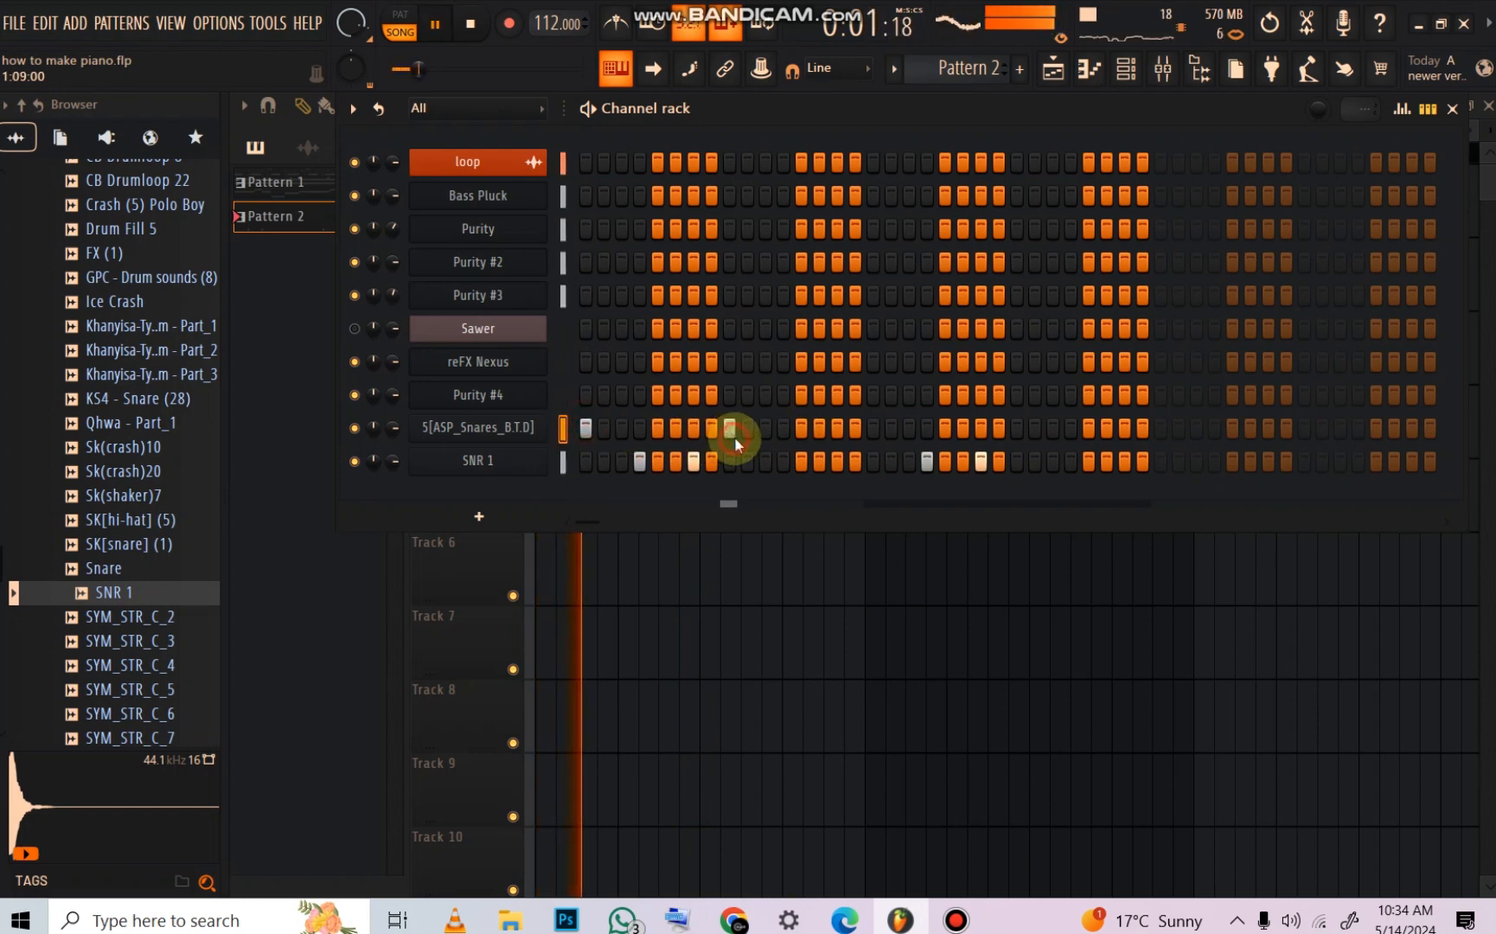
left_click(784, 428)
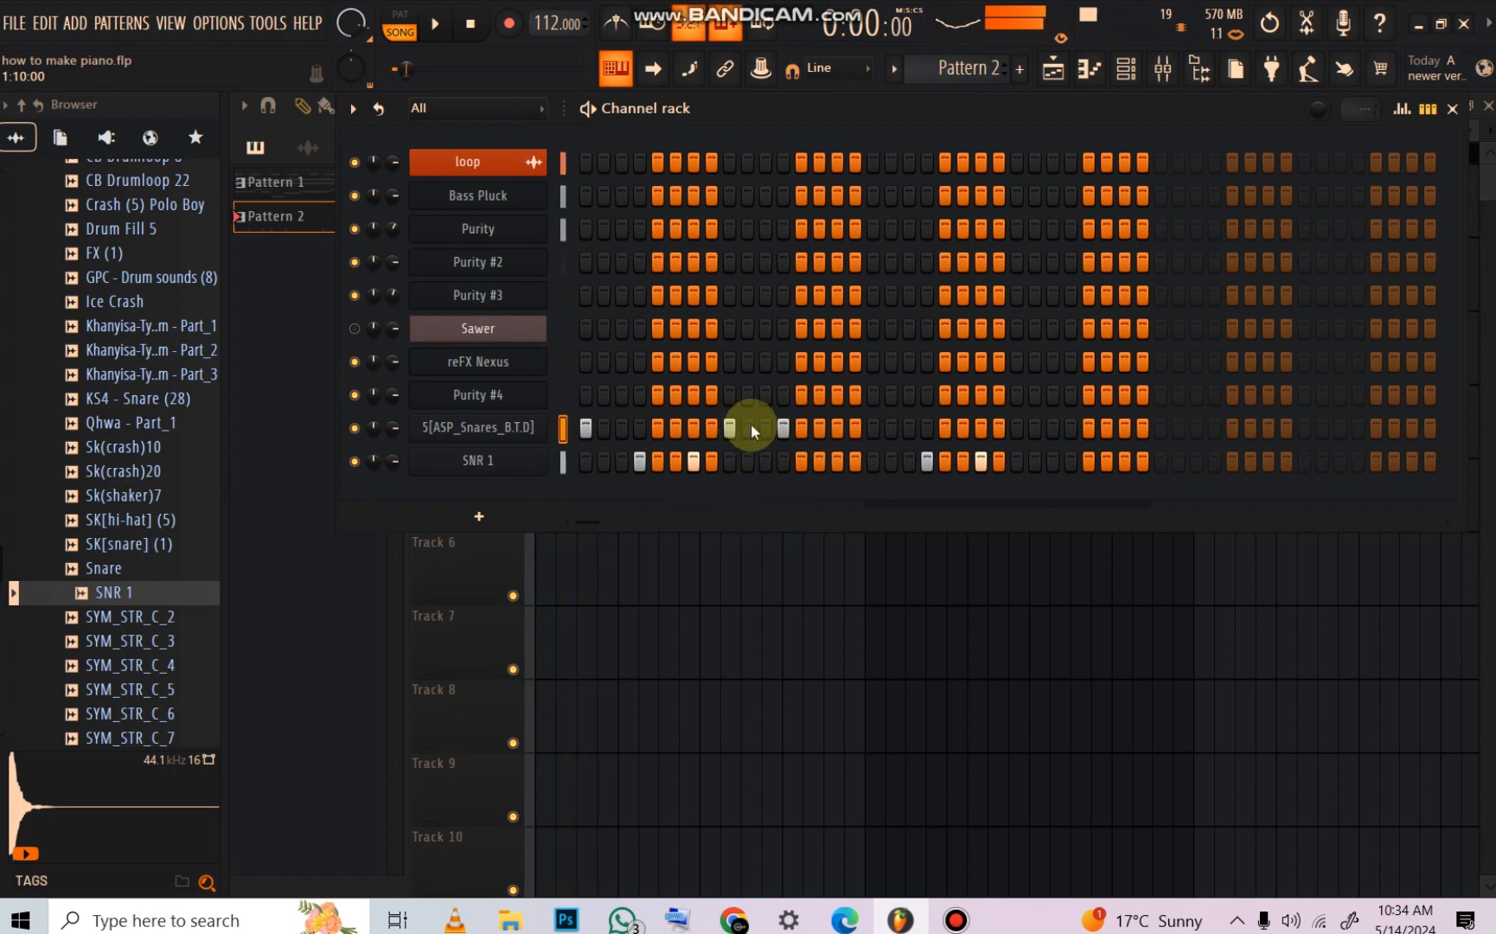
right_click(781, 429)
left_click(802, 428)
left_click(855, 428)
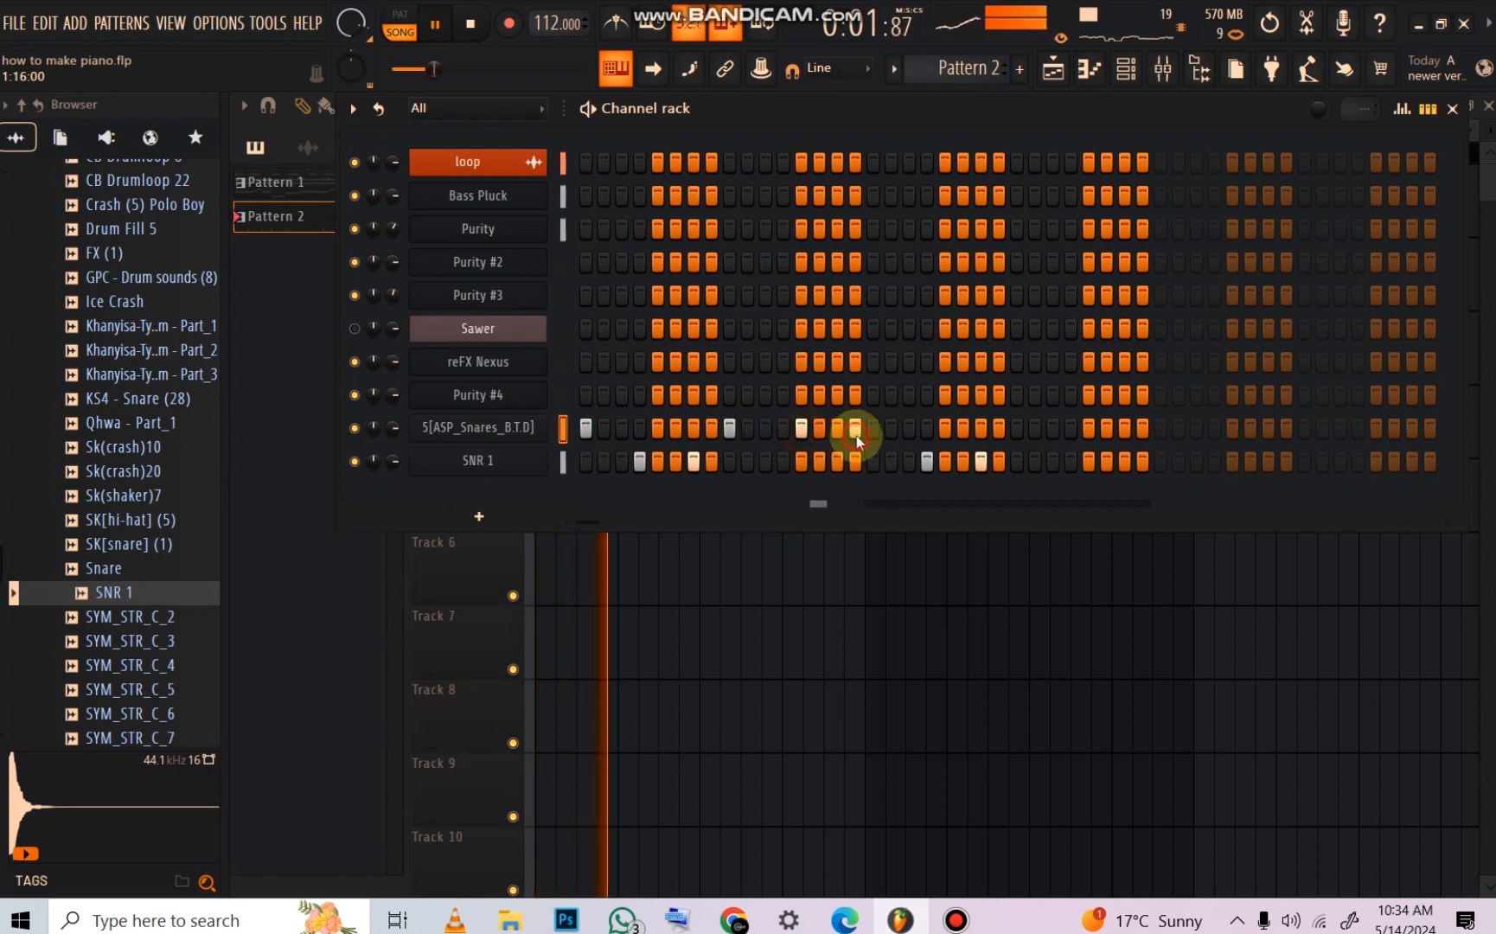
key("space")
key("space")
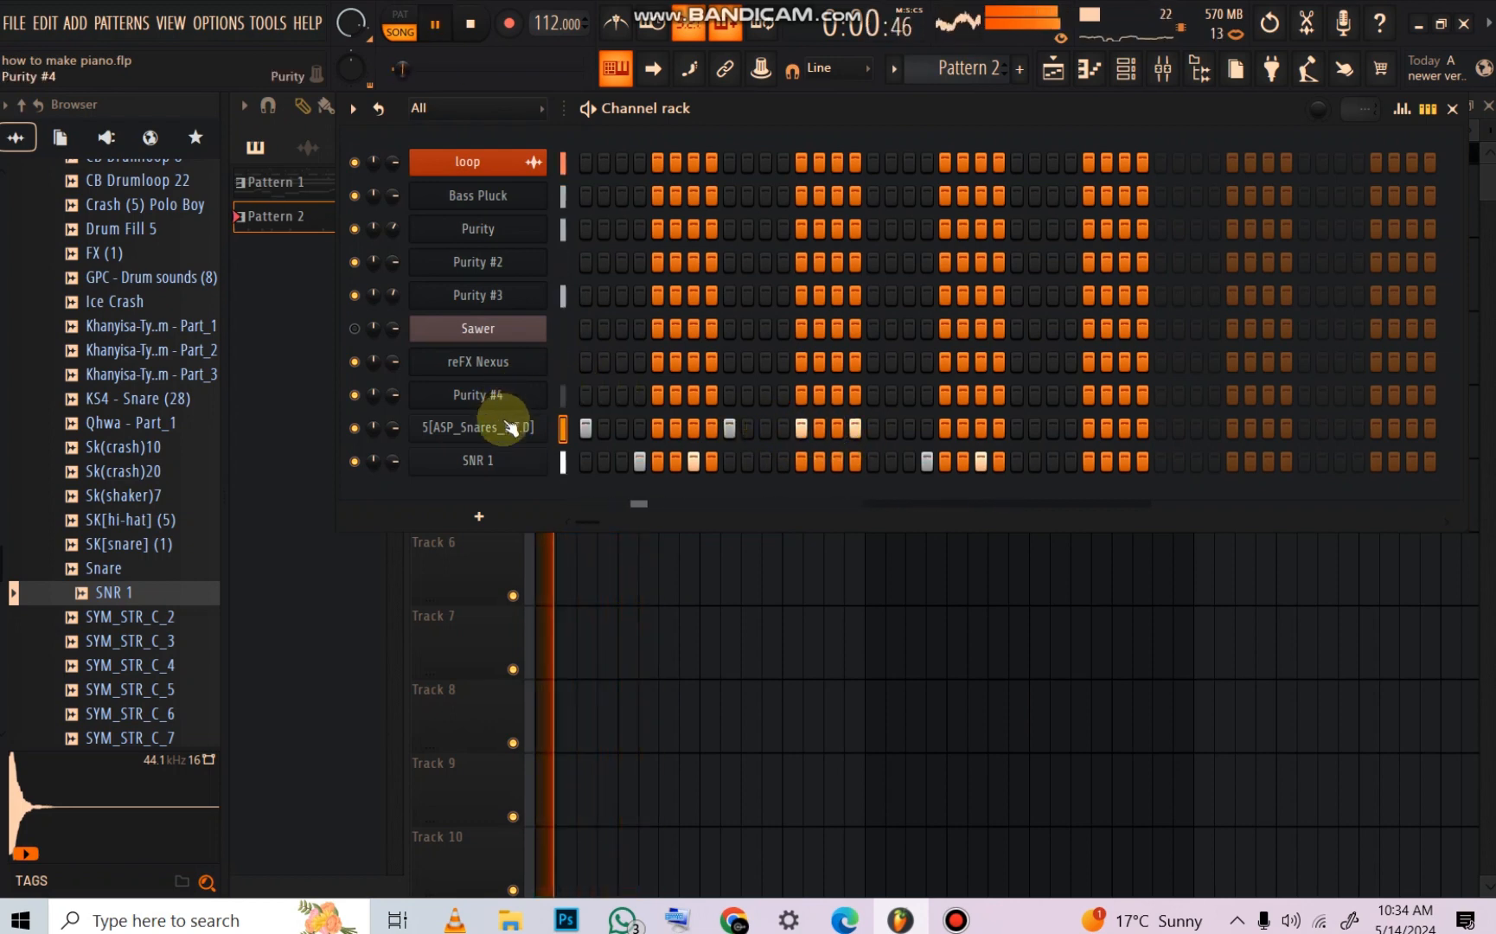
Step: In the 5[ASP_Snares_B.T.D] piano roll, duplicate the bar 1 hits through bar 4
right_click(533, 427)
left_click(578, 422)
scroll(471, 330, "down", 3)
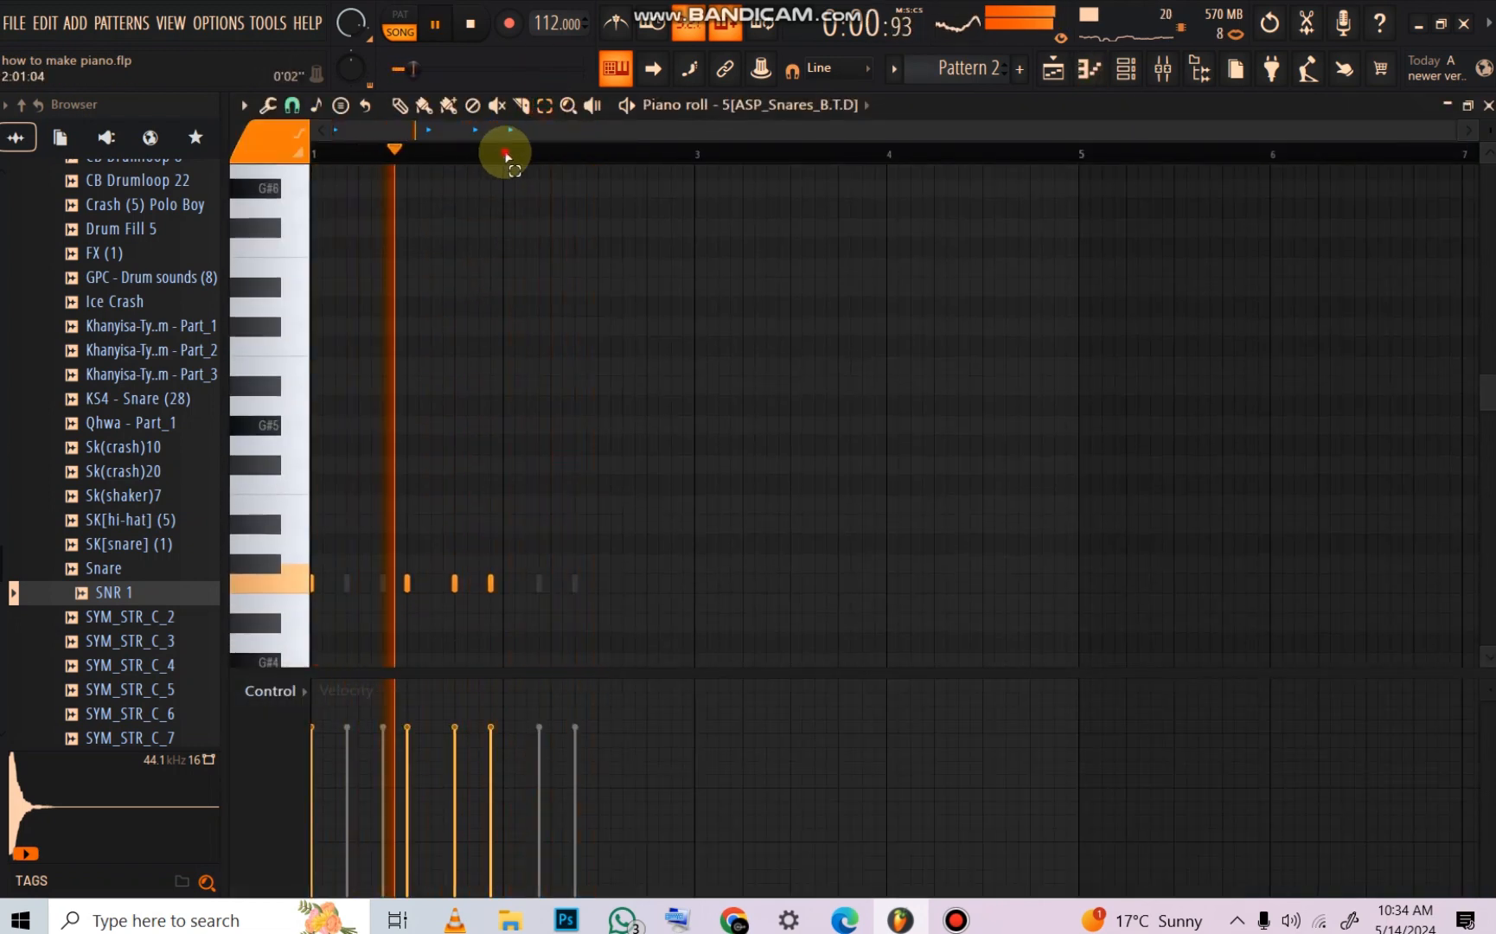
left_click_drag(500, 152, 3, 190)
key("ctrl+b")
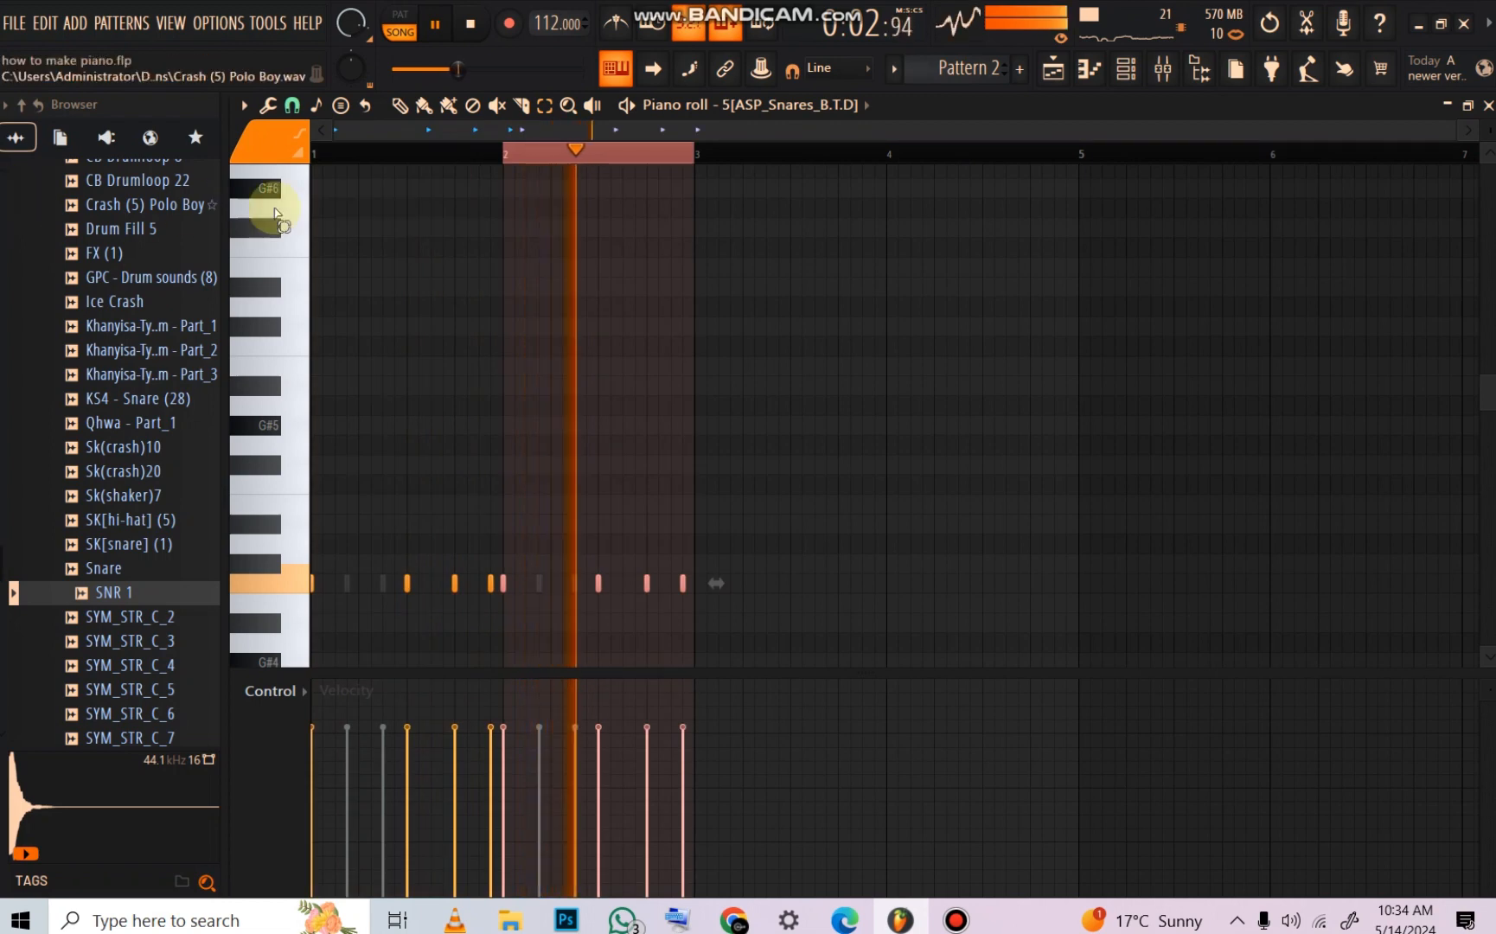
left_click_drag(694, 152, 13, 187)
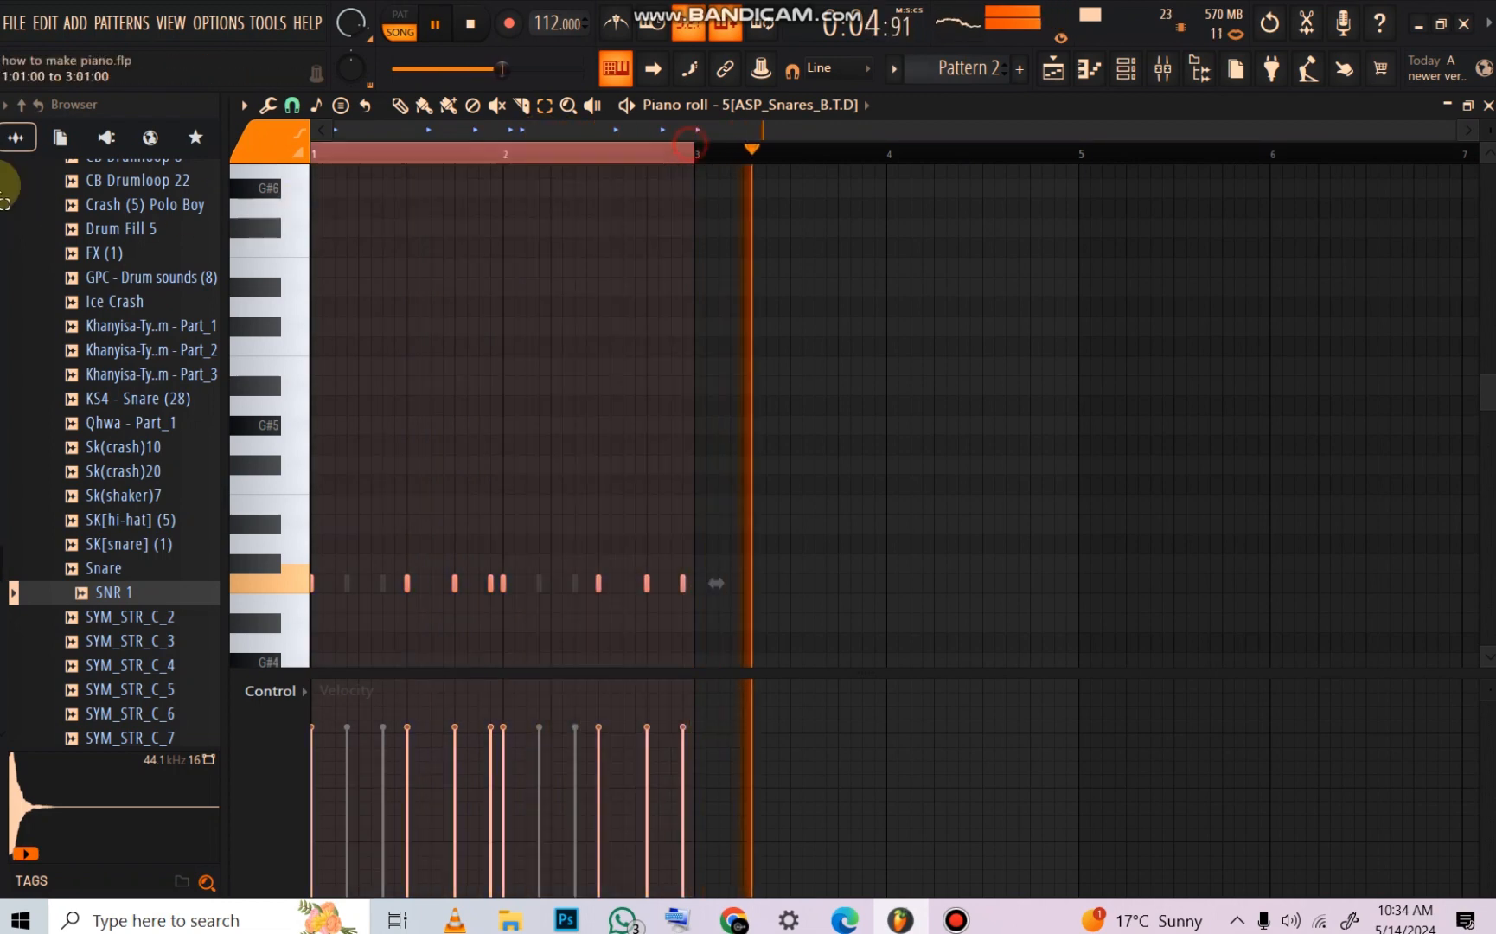
key("ctrl+b")
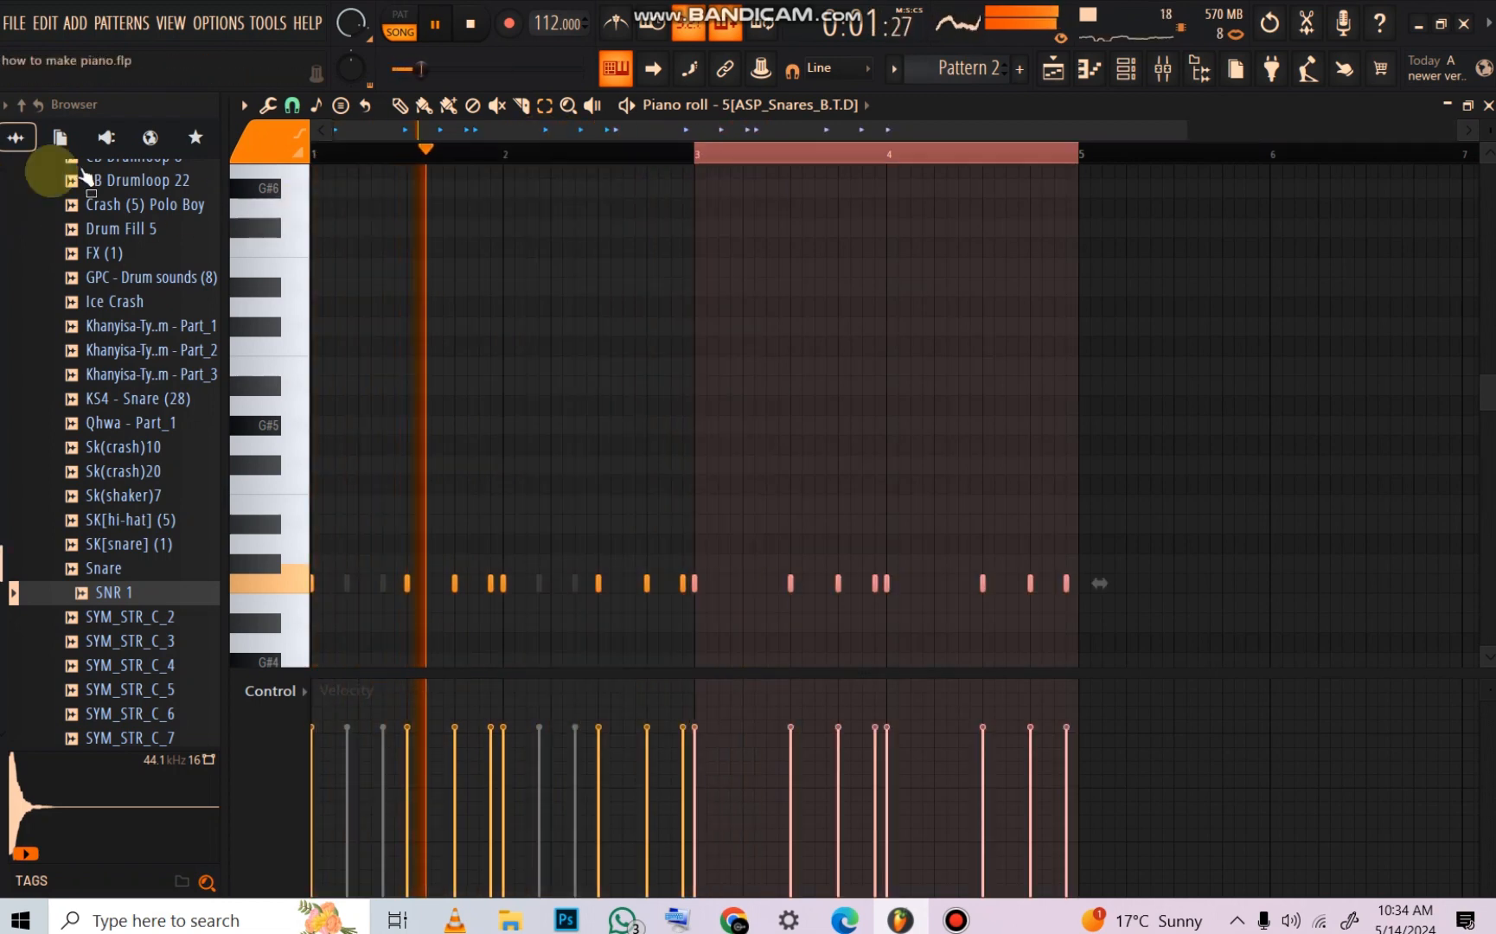
left_click(755, 155, "ctrl")
Step: In the SNR 1 piano roll, duplicate the hits of bars 1 and 2 into bars 3 and 4, and return to the channel rack
left_click(1068, 74)
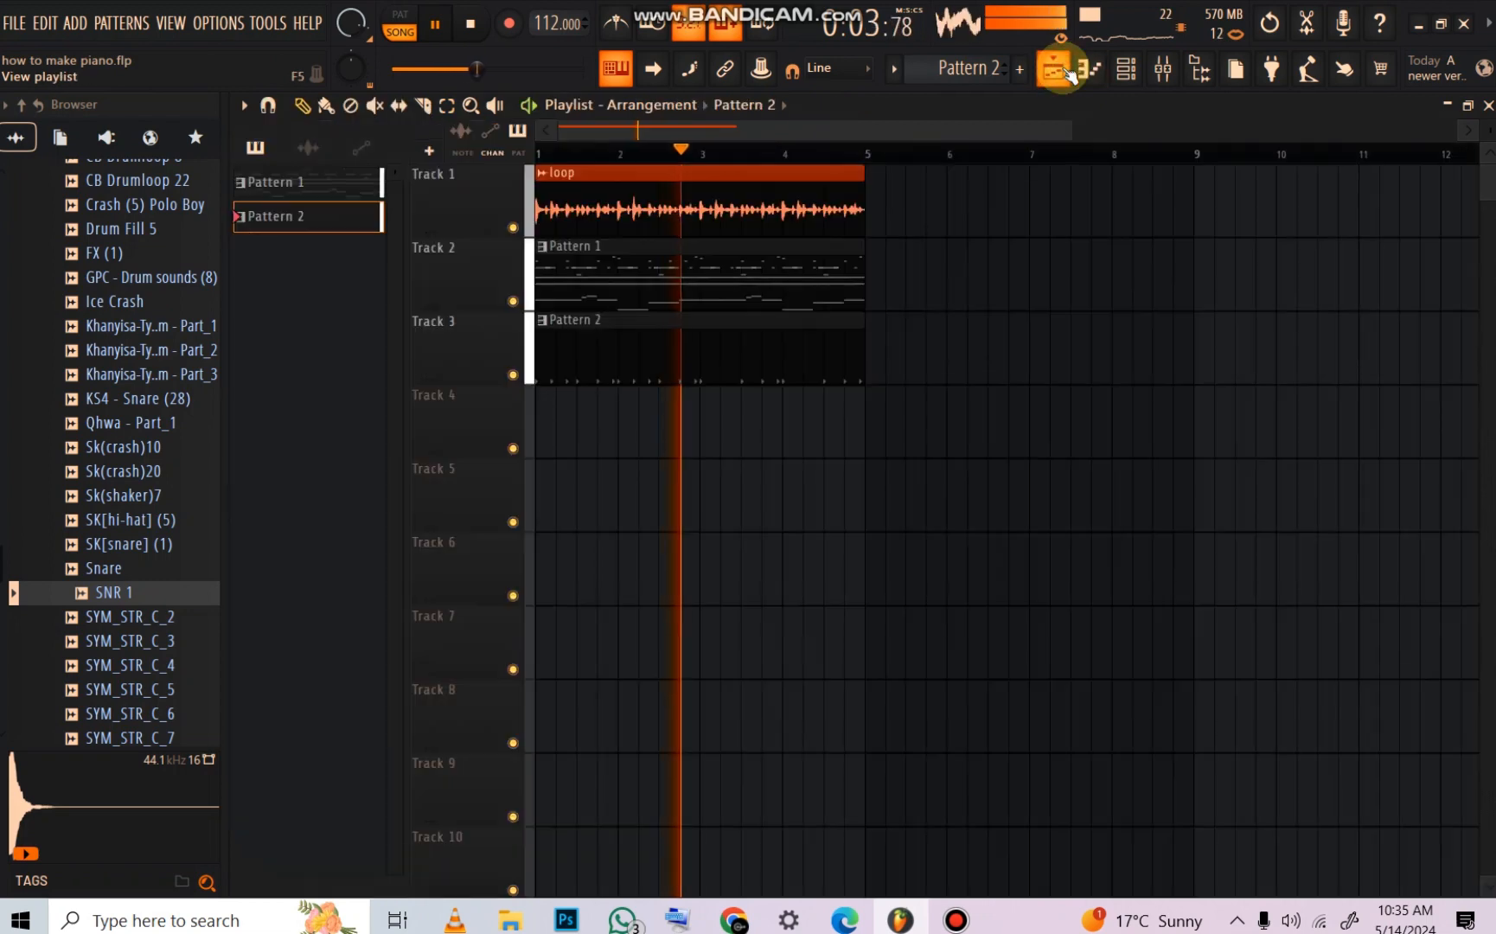
key("F6")
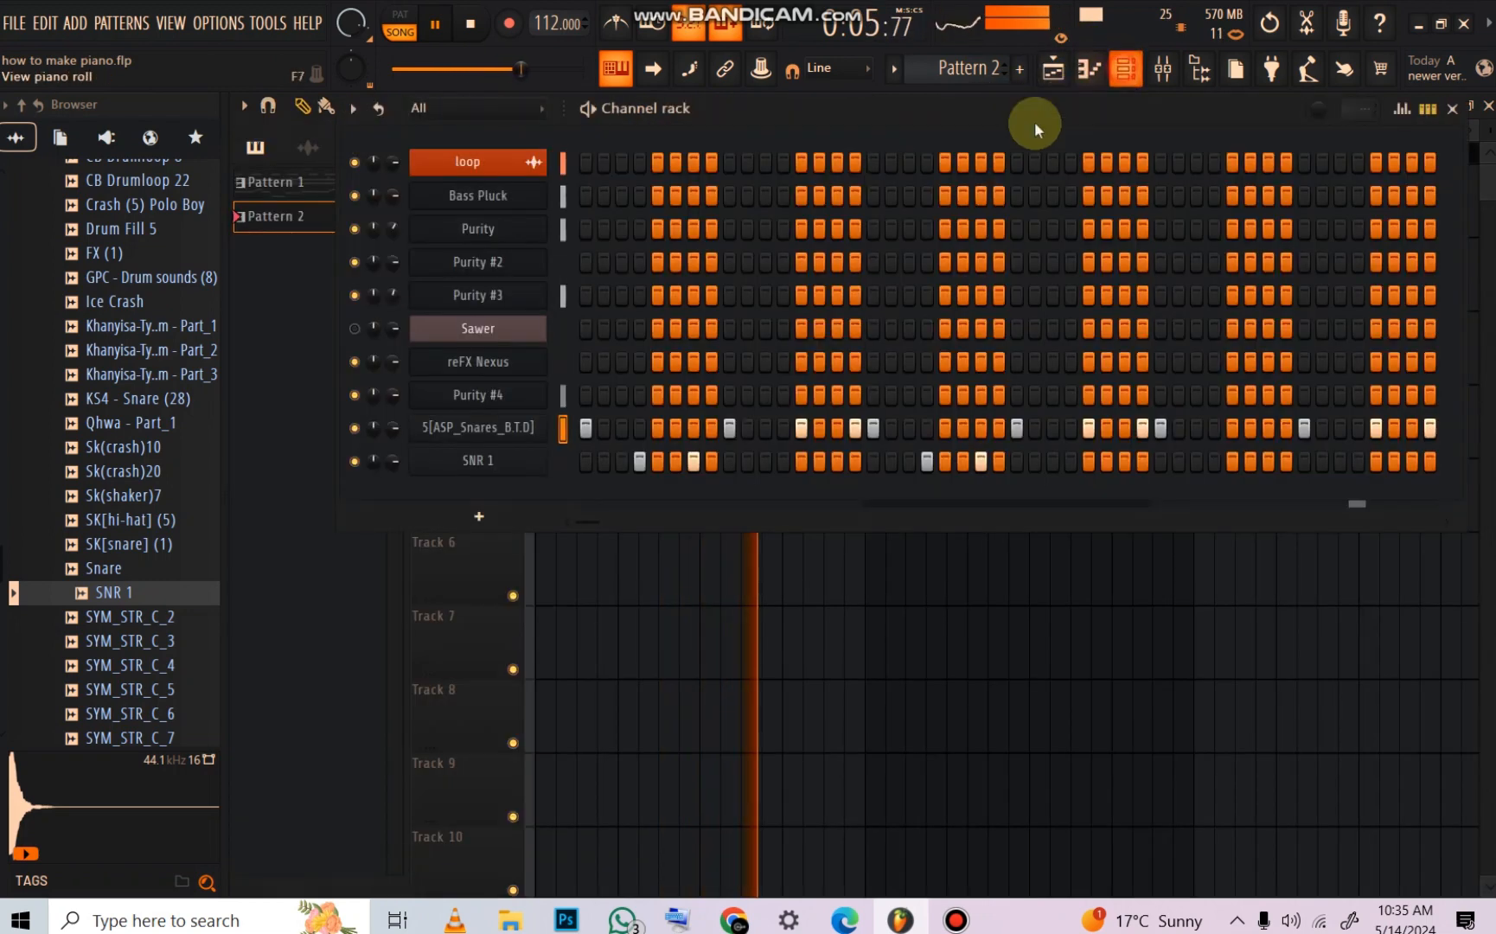
right_click(523, 459)
left_click(654, 467)
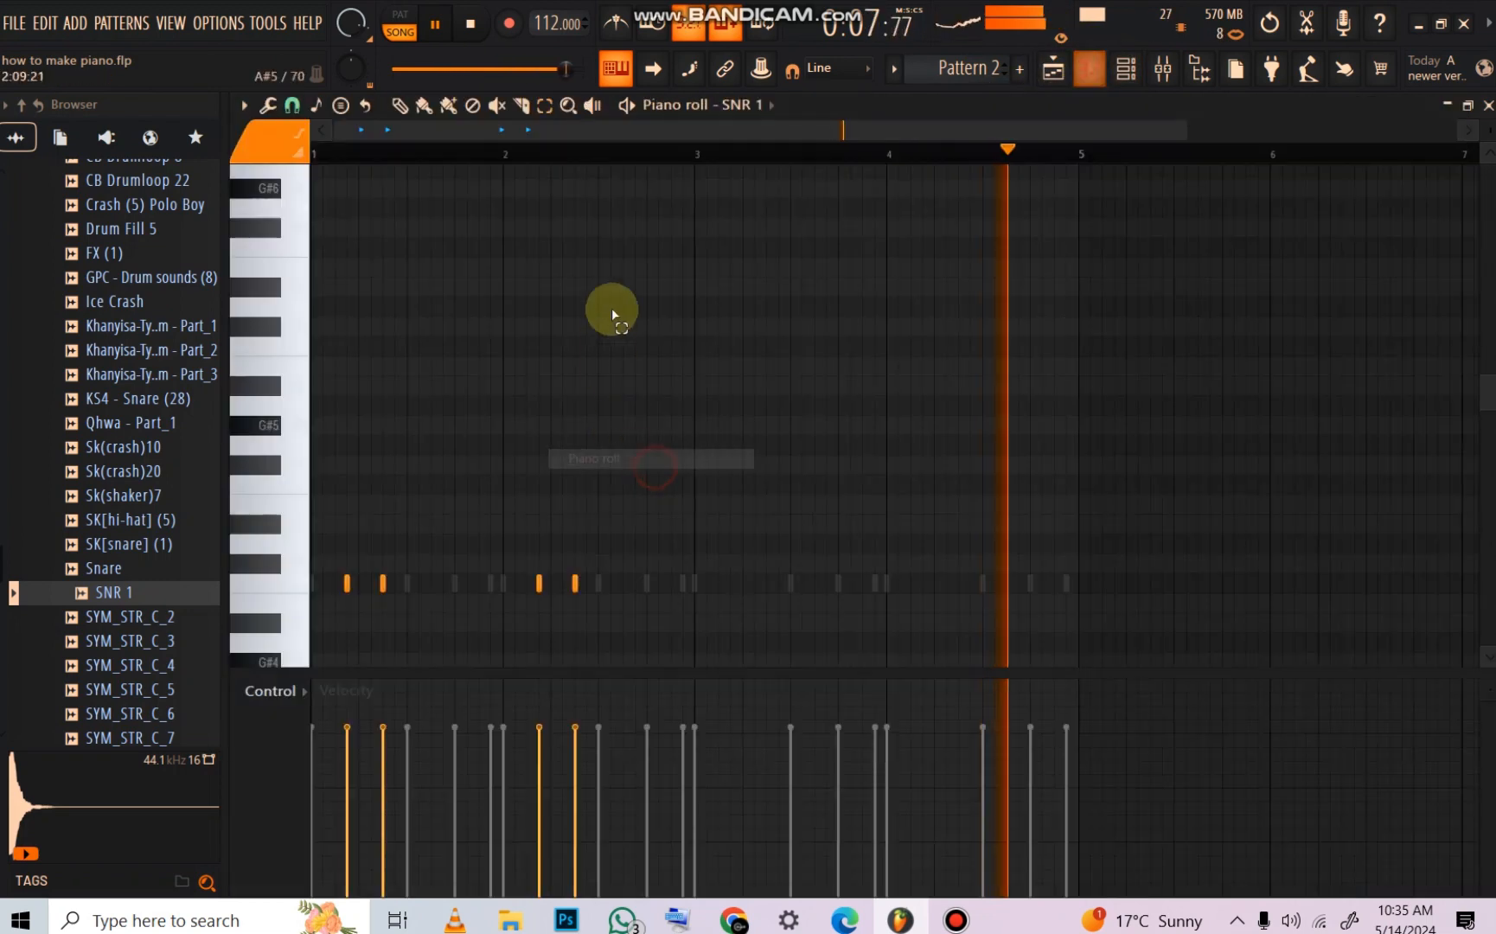
left_click_drag(696, 153, 382, 153)
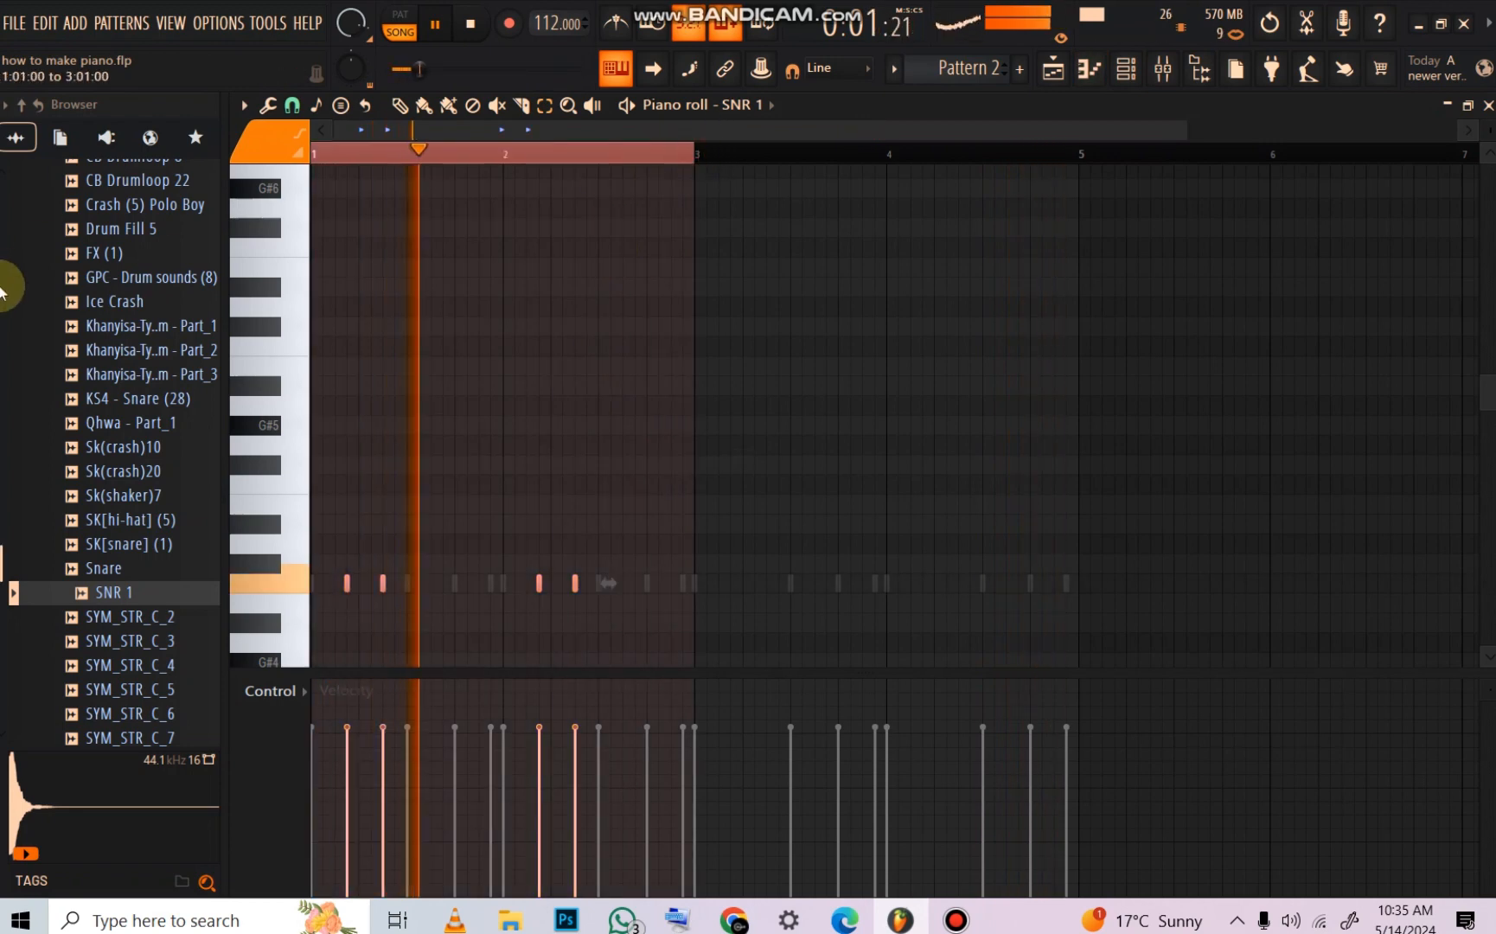
key("ctrl+b")
left_click(915, 145)
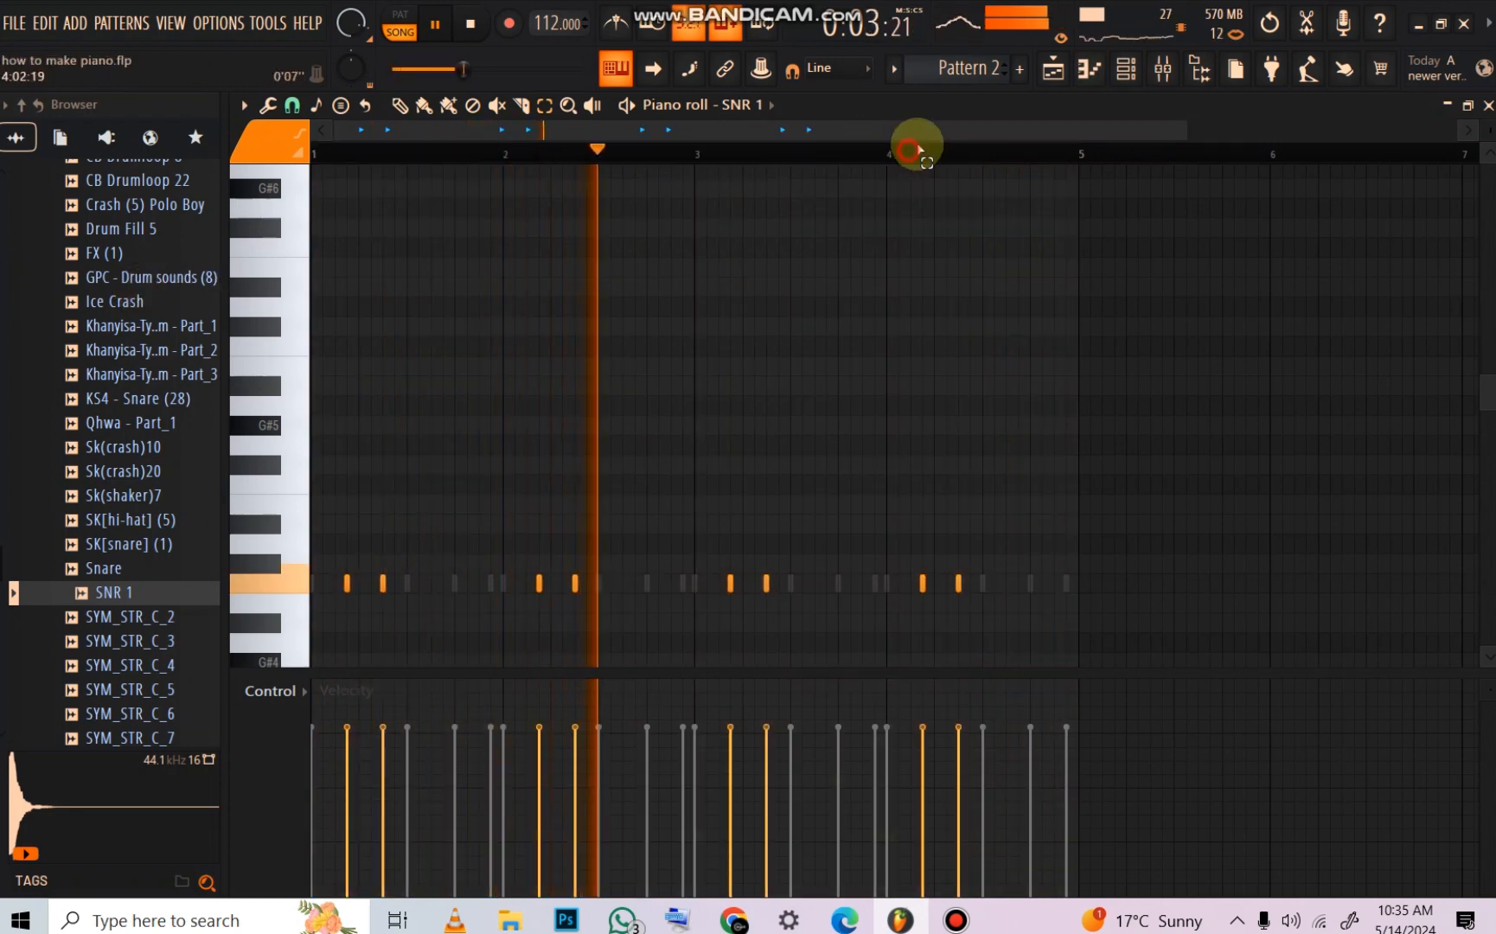
left_click(1125, 69)
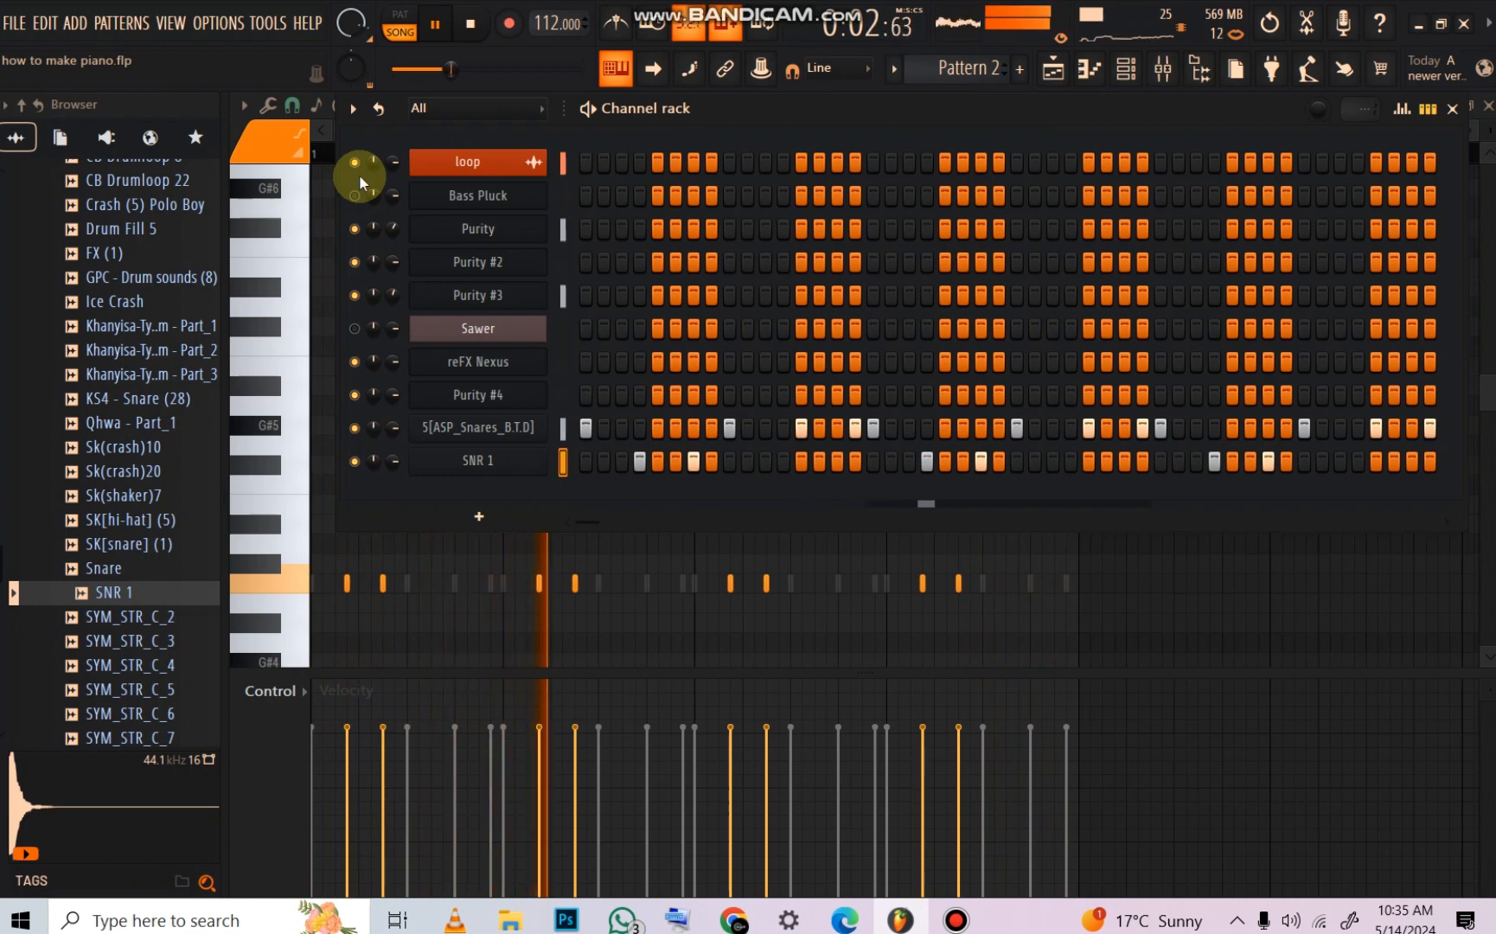
Step: Stop playback, check the mixer inserts, and add a Fruity DX10 channel to the channel rack
key("space")
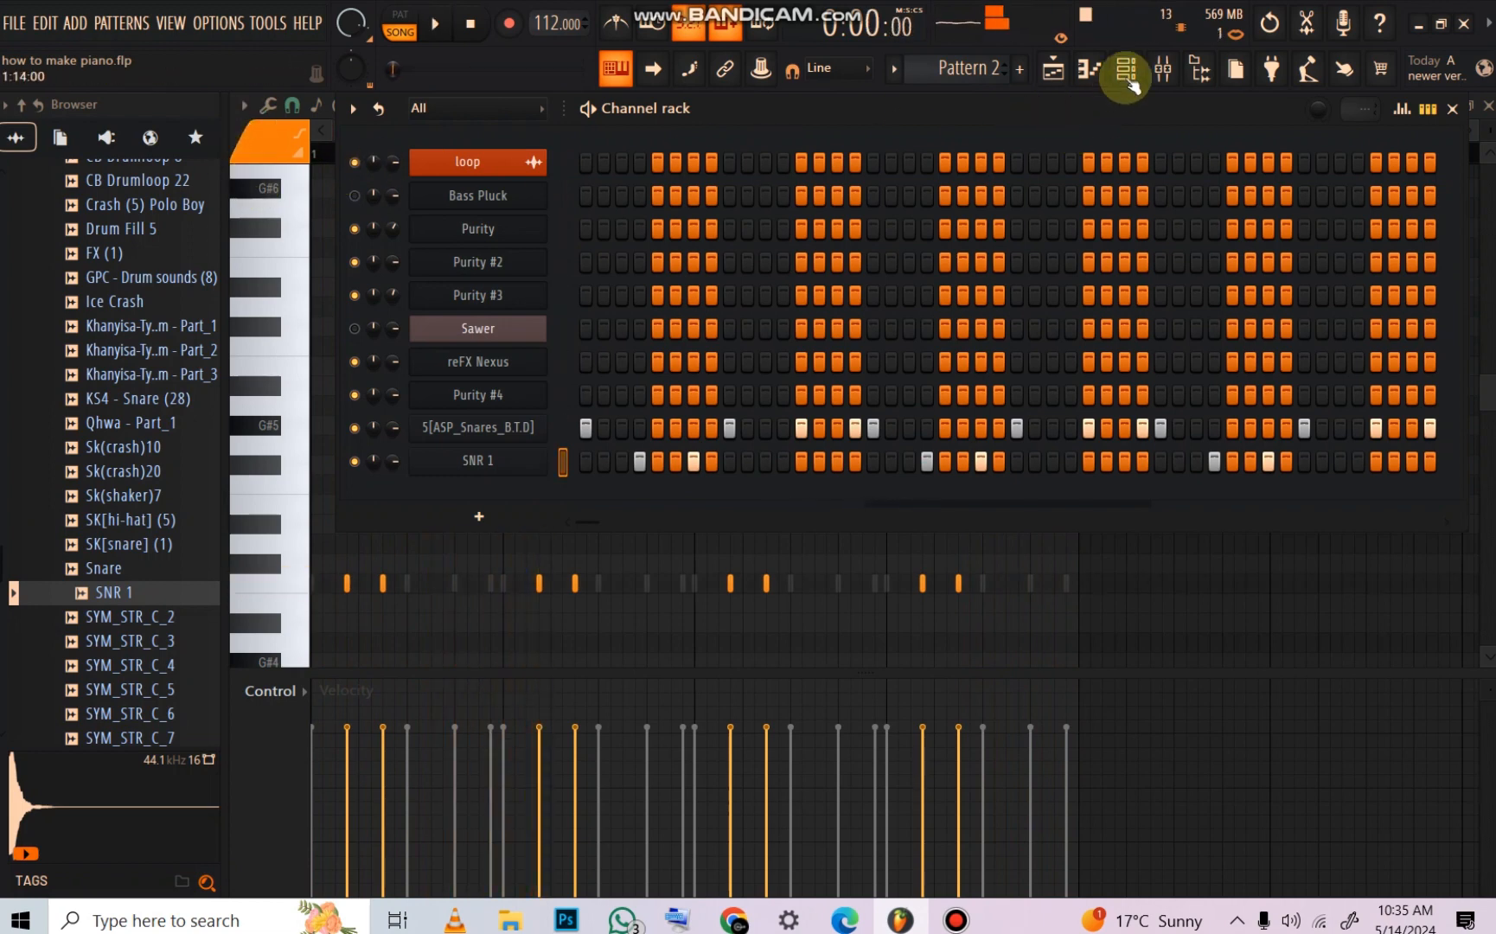
left_click(1177, 76)
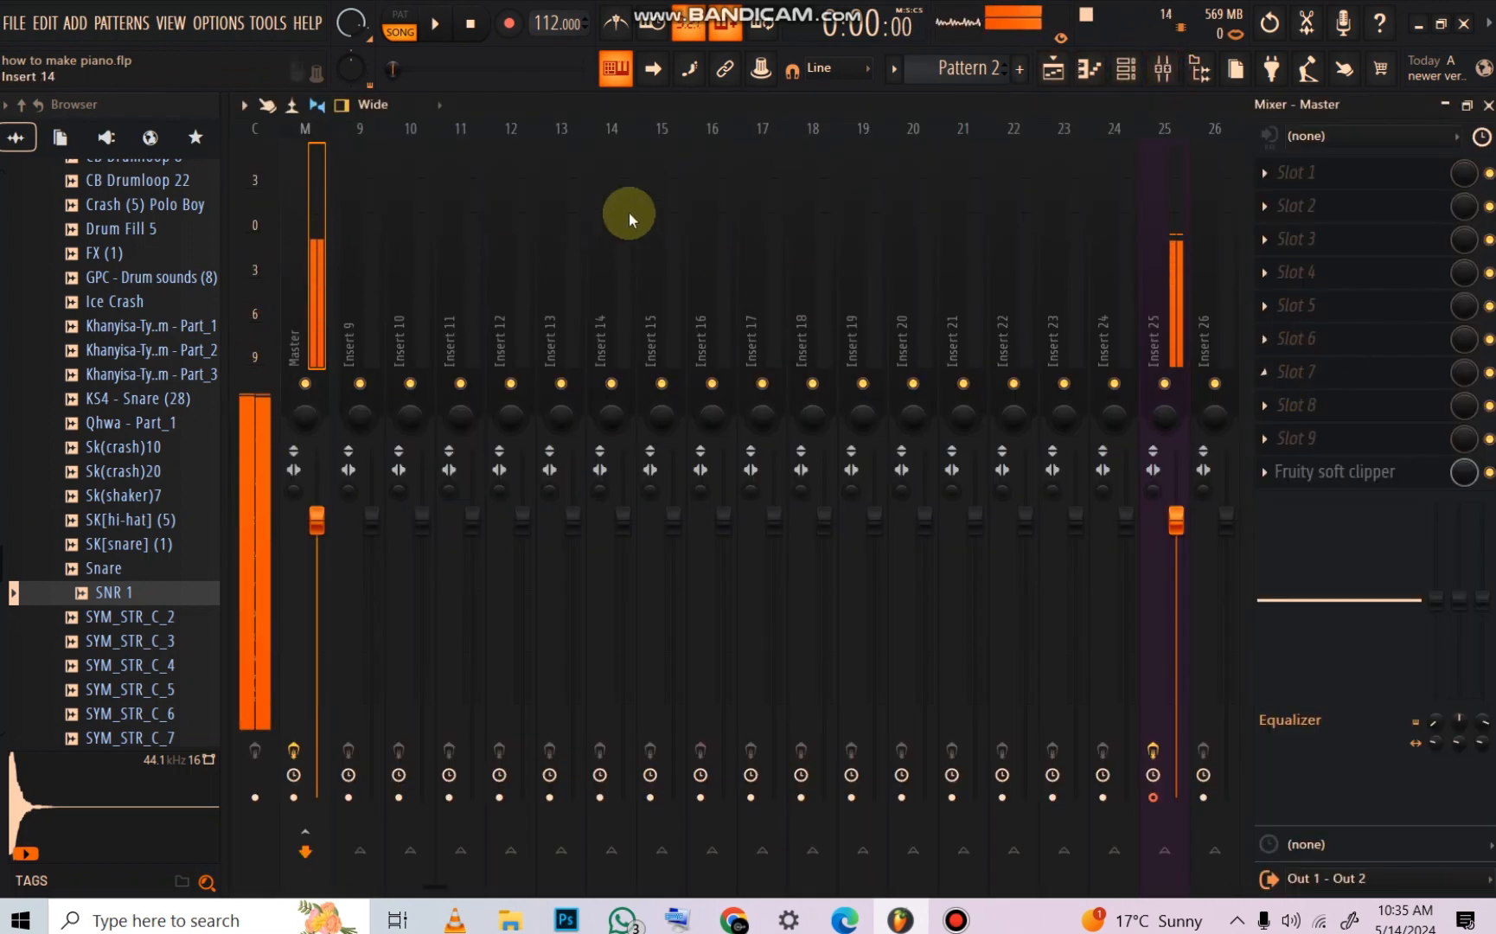
left_click_drag(785, 296, 489, 294)
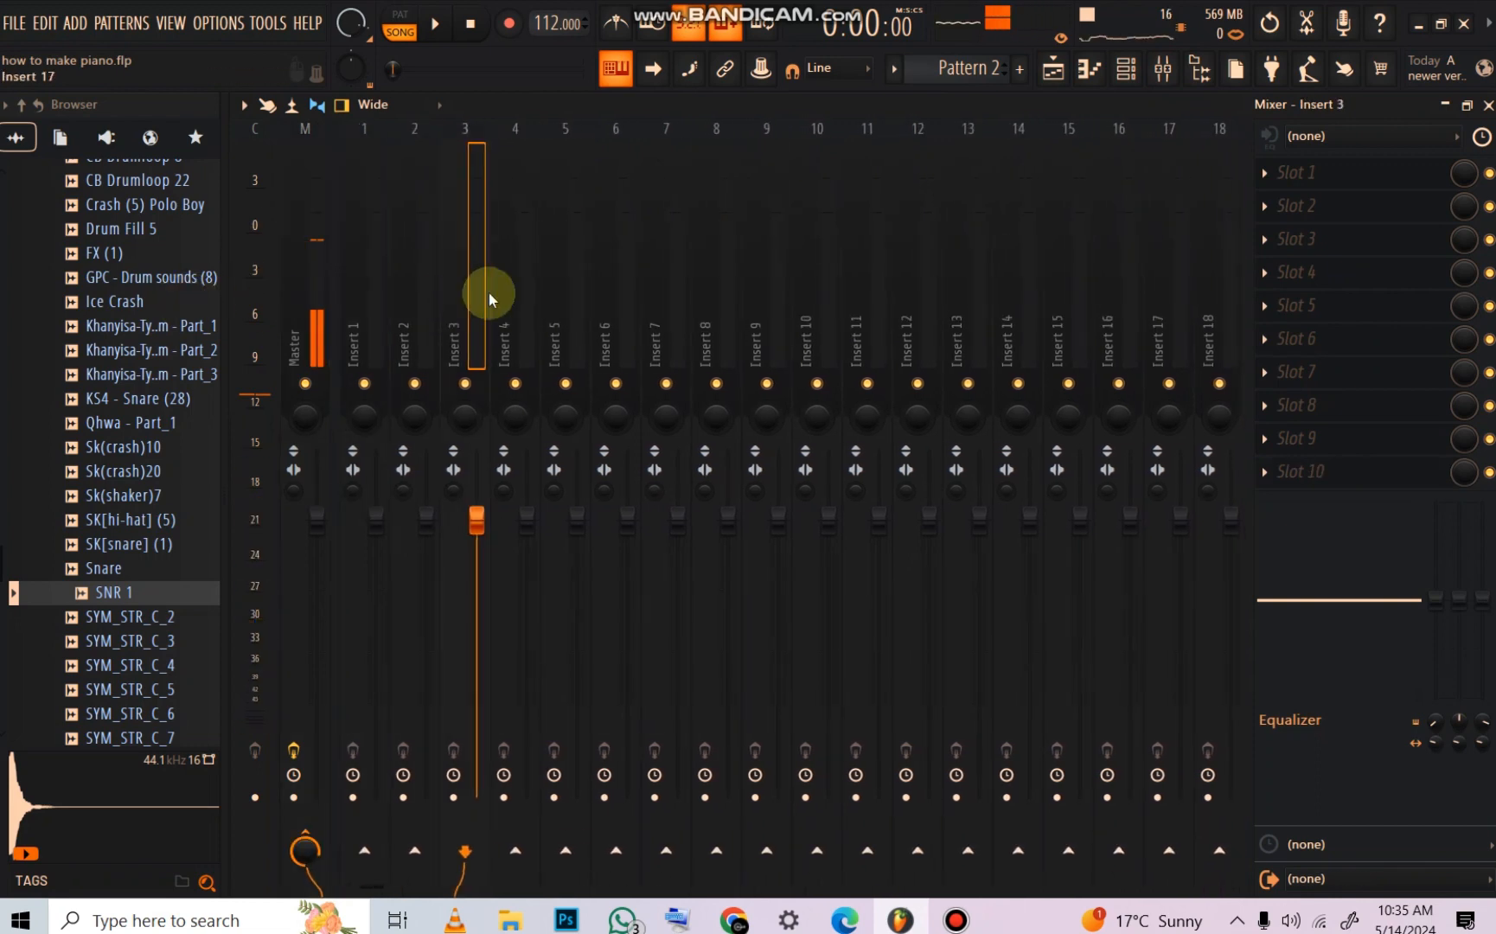
left_click(1144, 70)
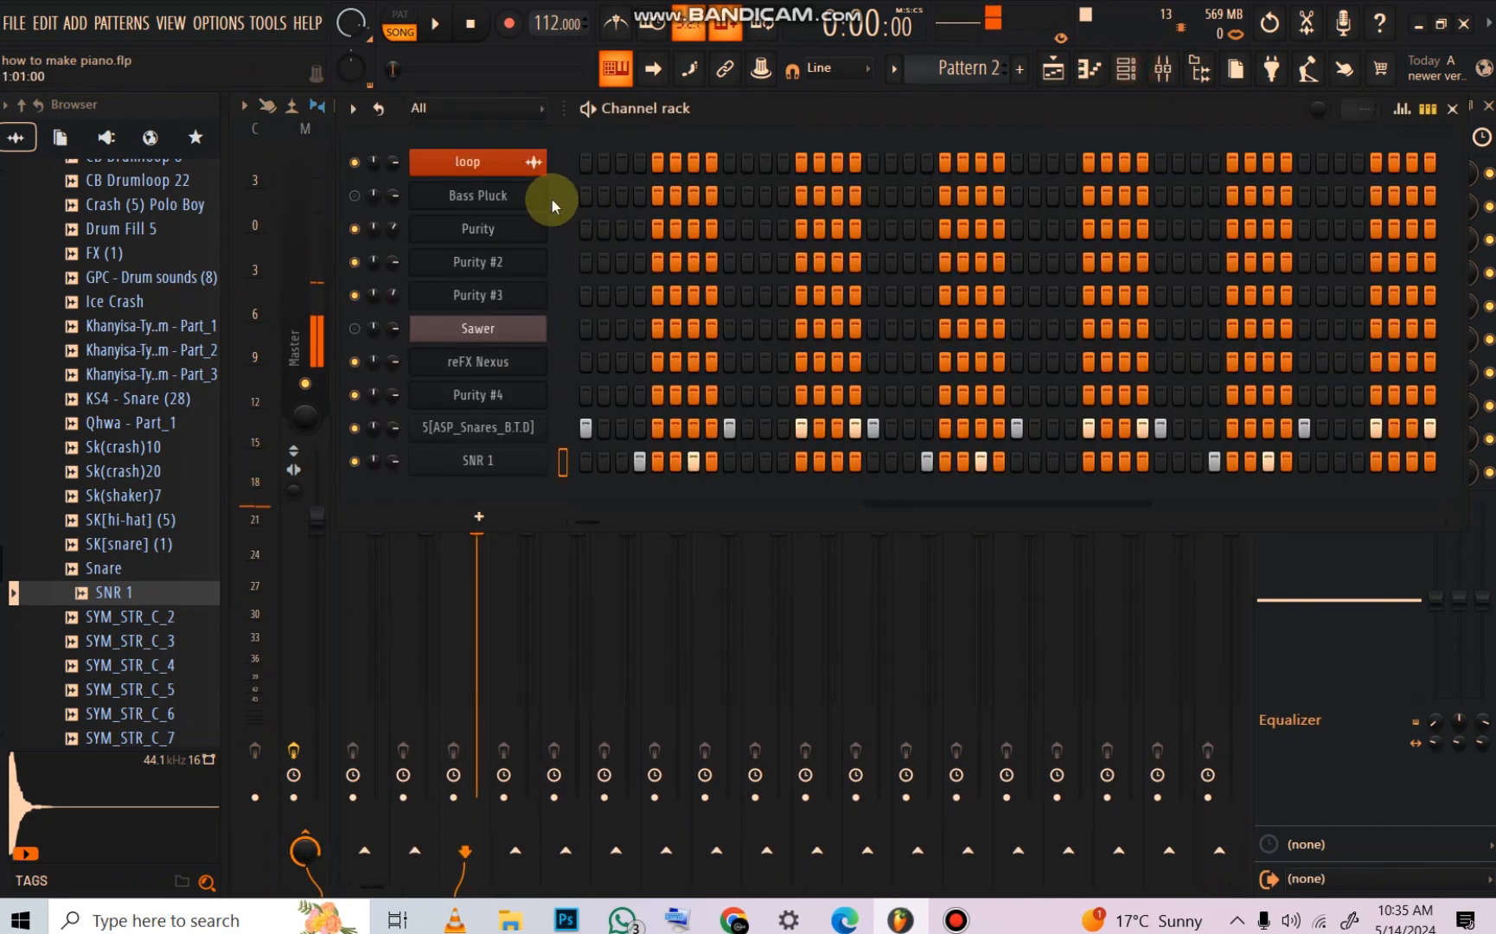
left_click(486, 515)
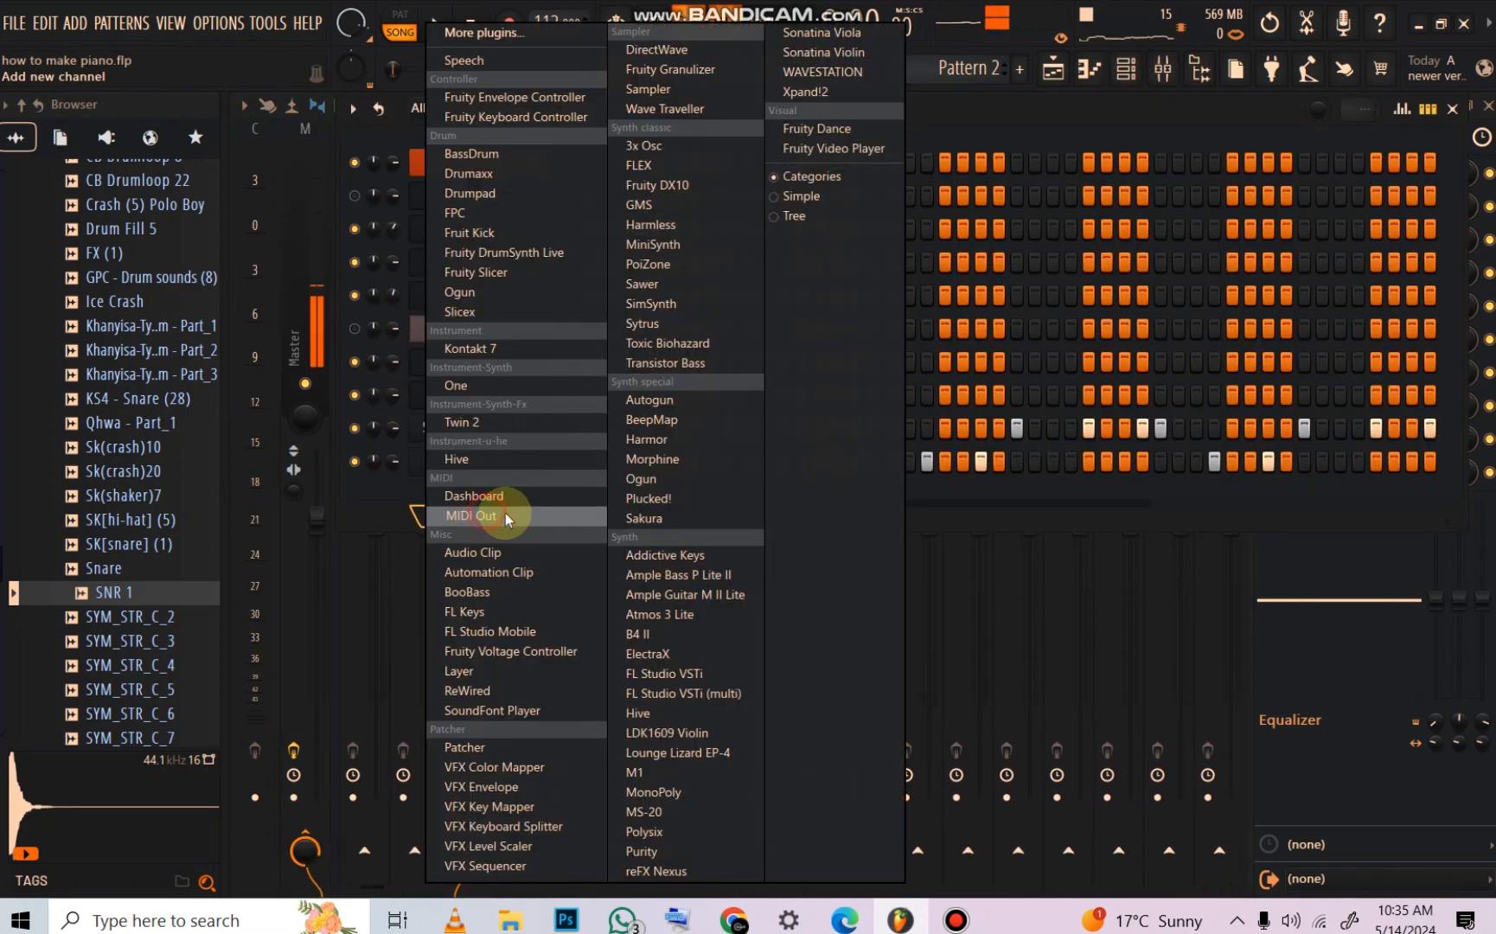
left_click(679, 187)
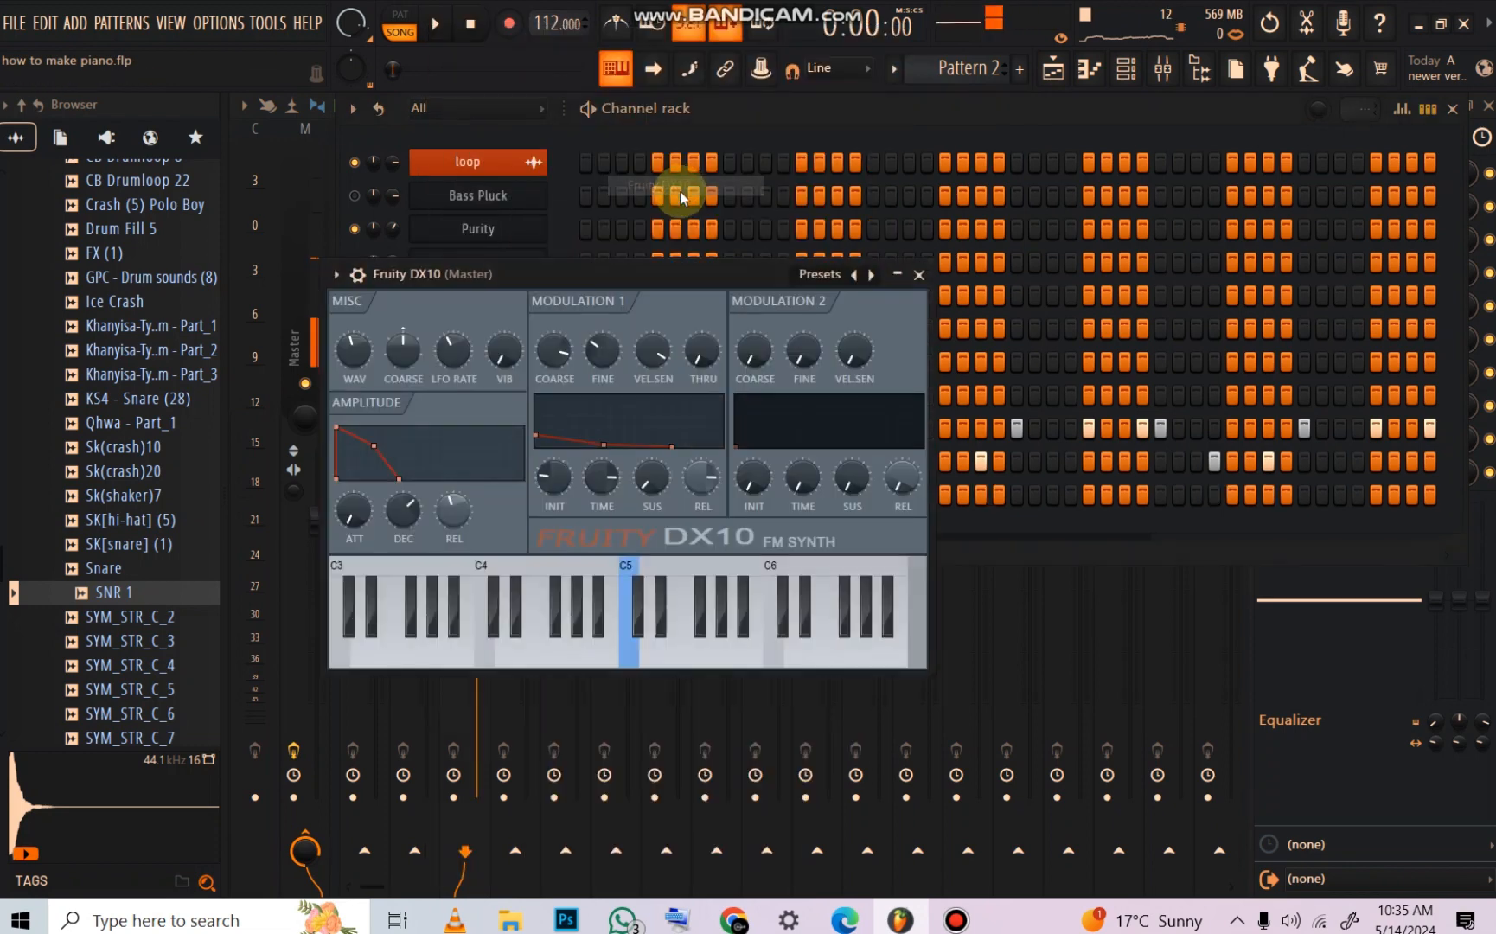
Step: Show the detailed settings of Fruity DX10 and route it to mixer track 1
left_click(346, 275)
left_click(361, 274)
left_click(356, 274)
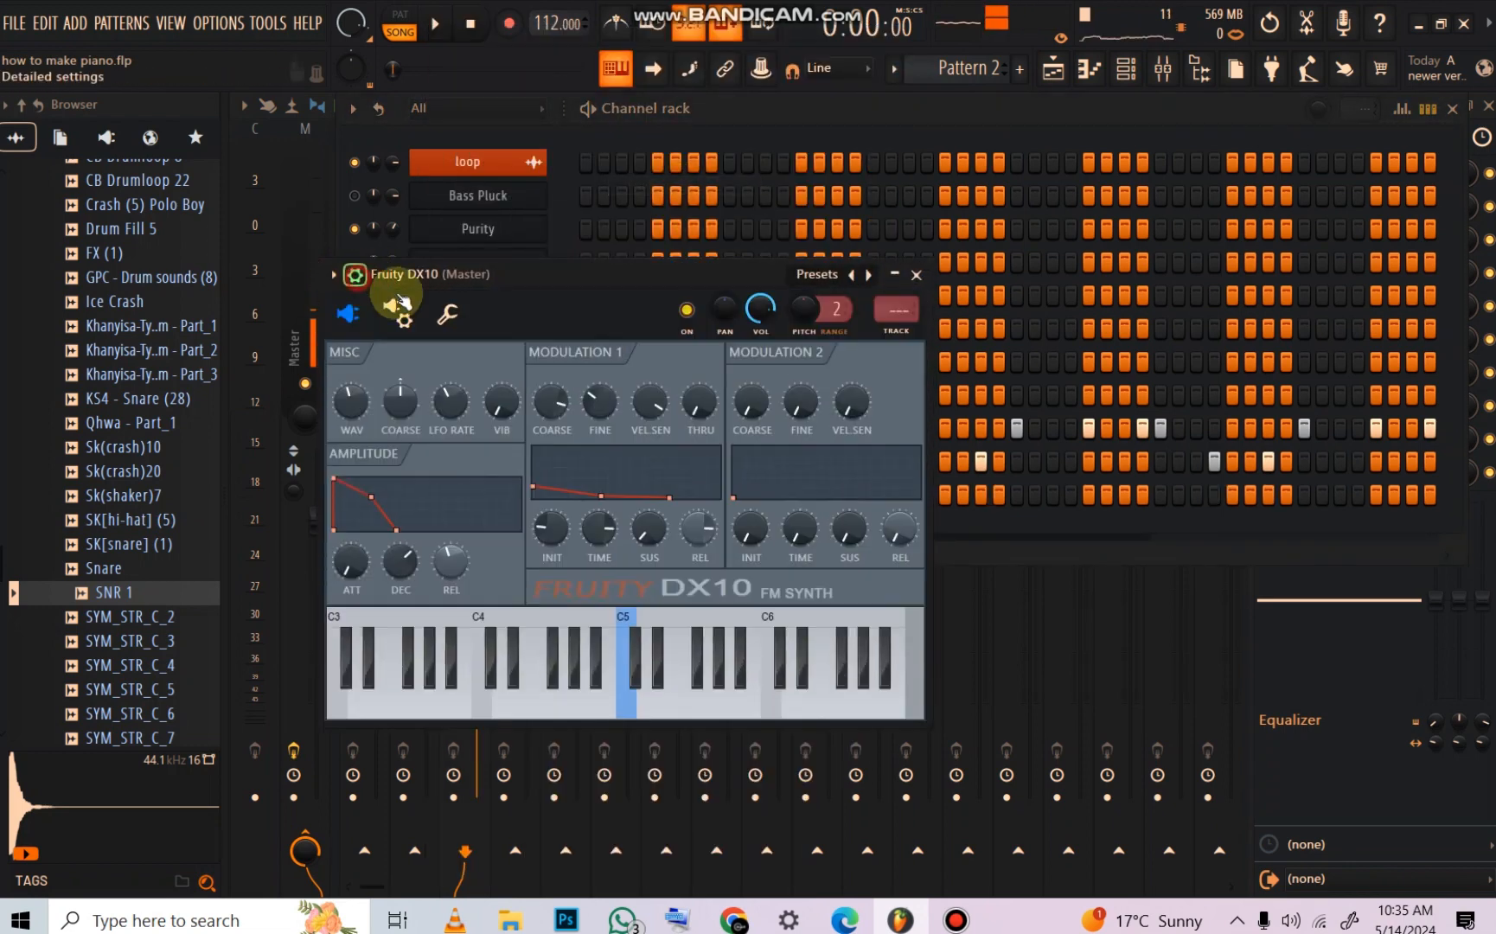
left_click(451, 314)
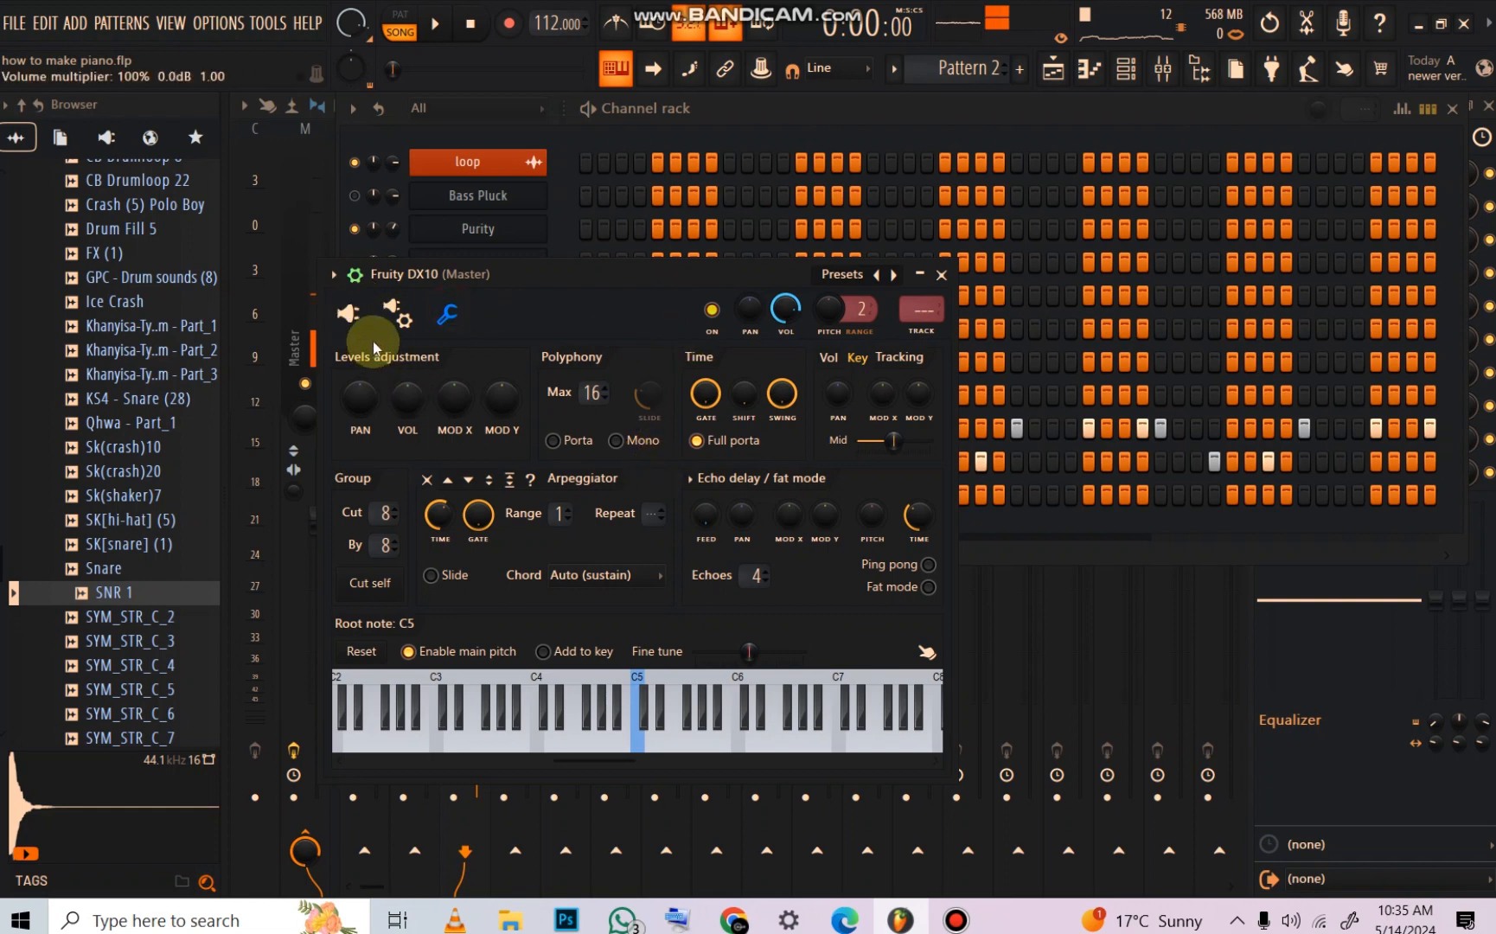
left_click(347, 312)
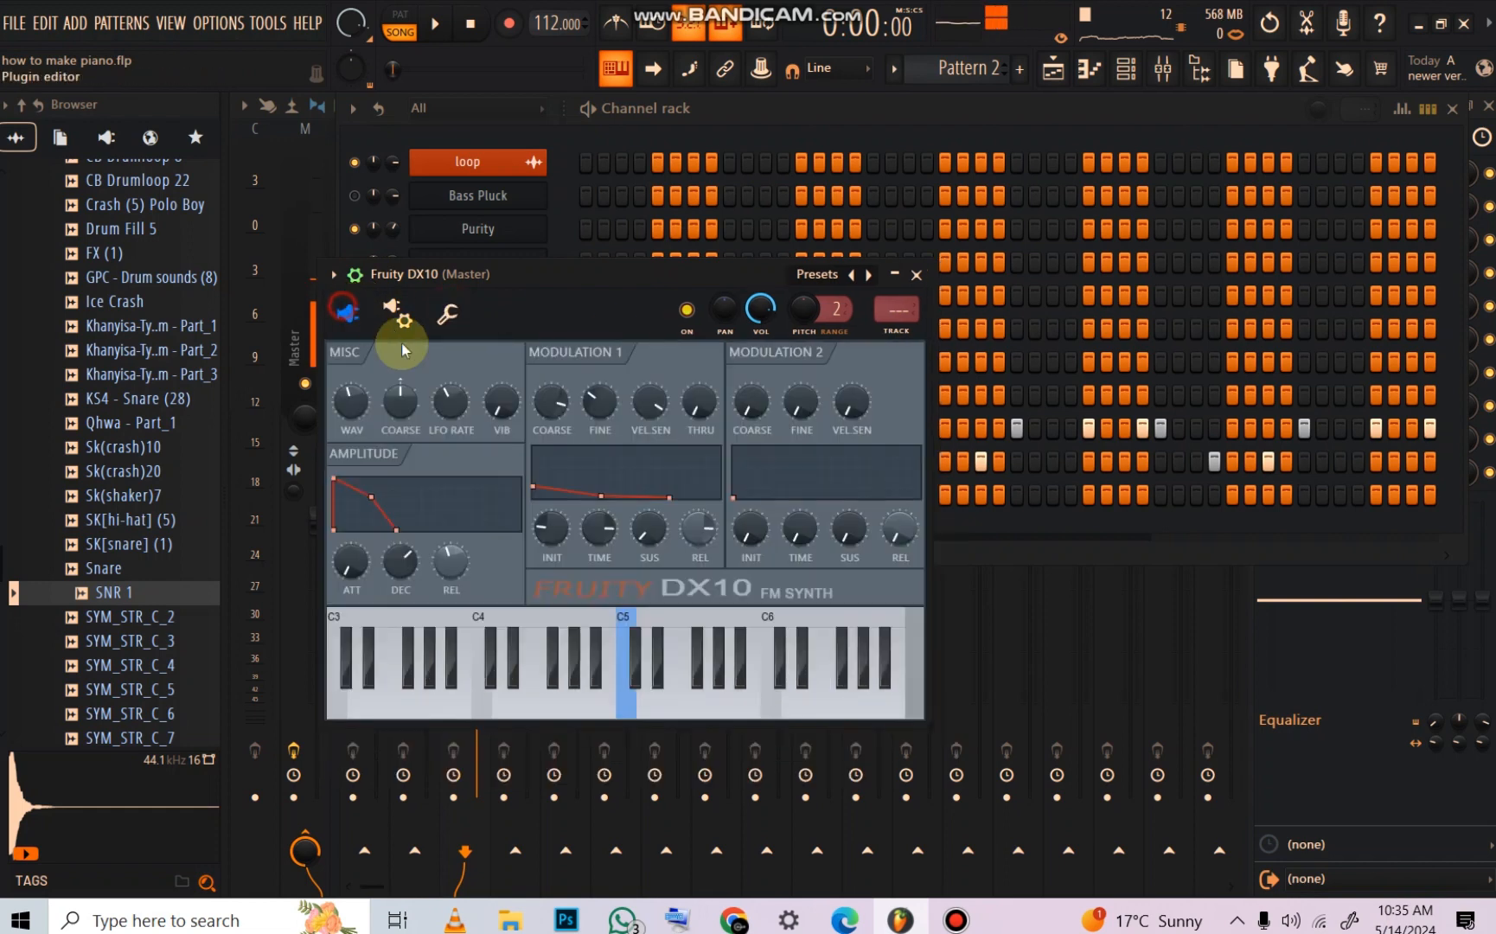
left_click(890, 340)
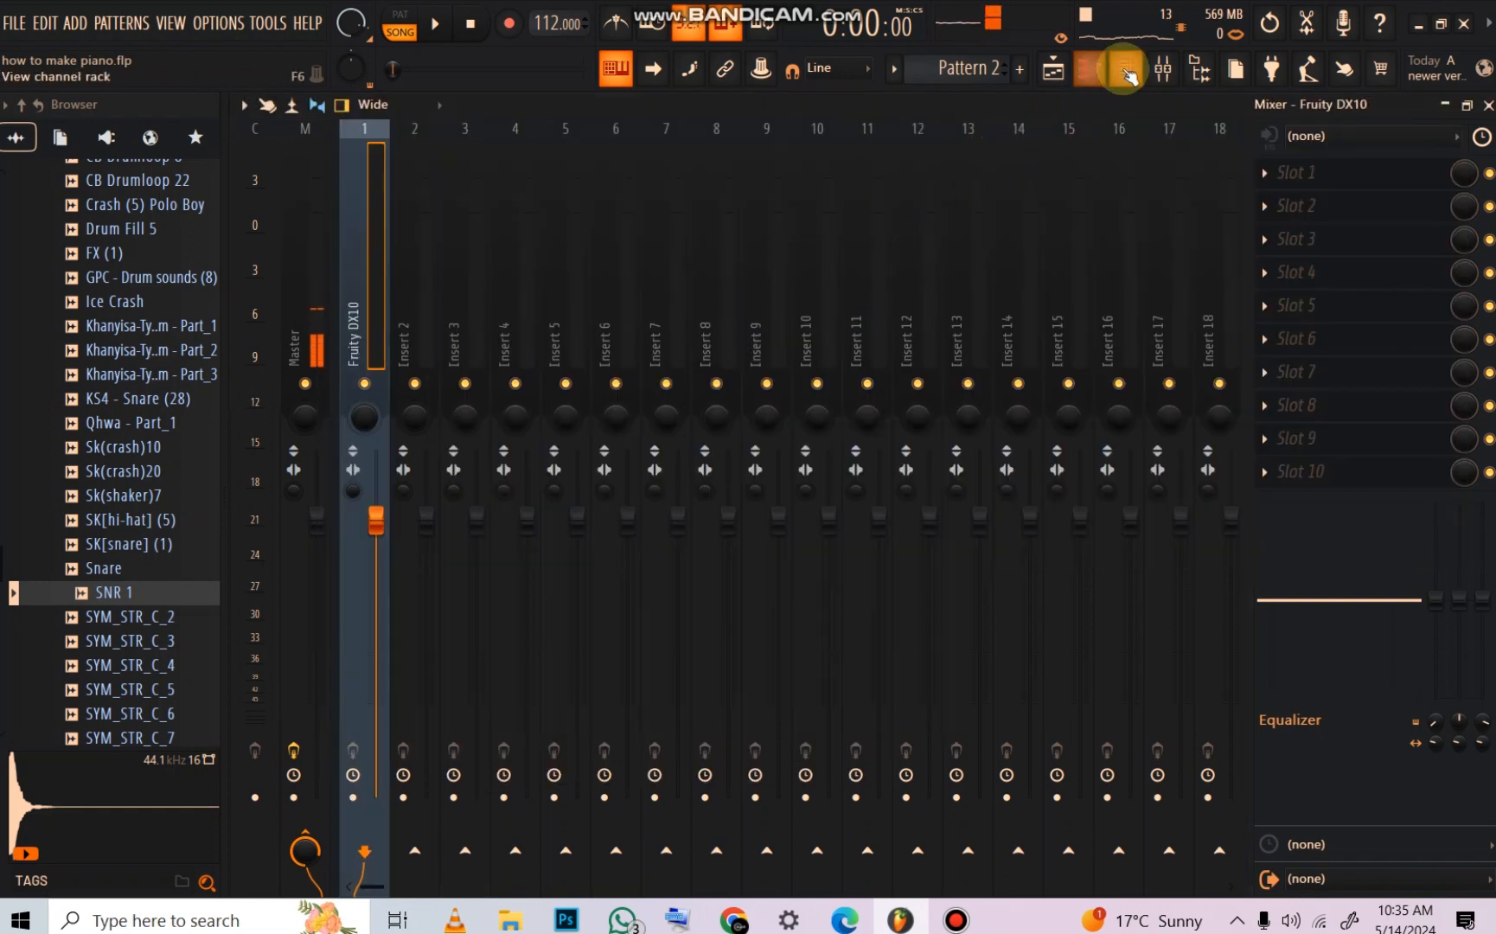
Step: Reopen Fruity DX10 from the channel rack and load the Log Drum preset
left_click(1127, 74)
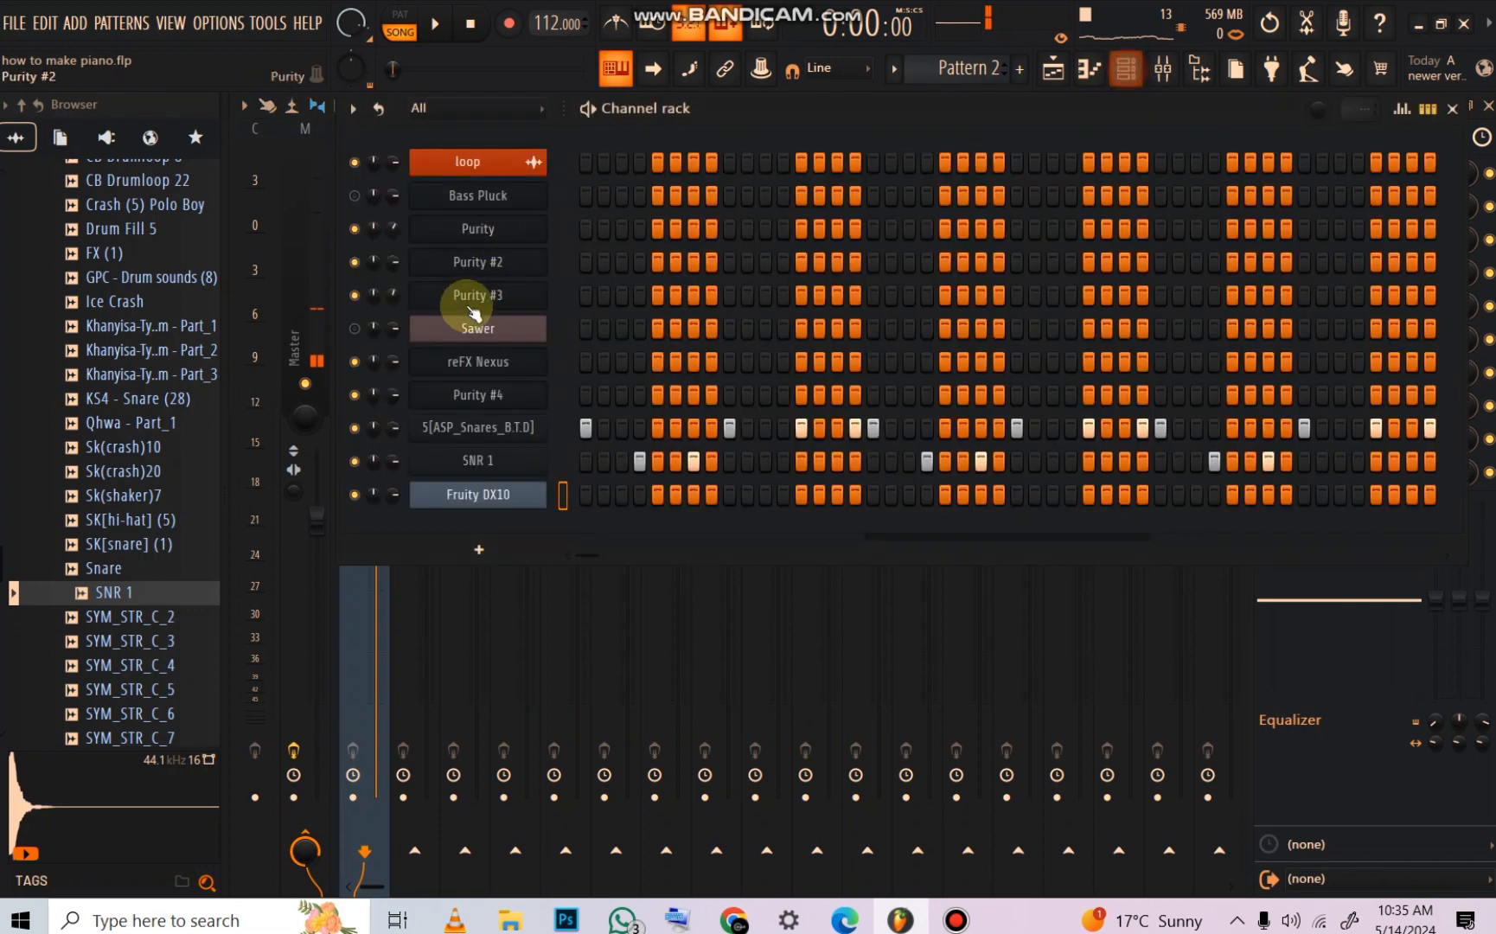
left_click(504, 490)
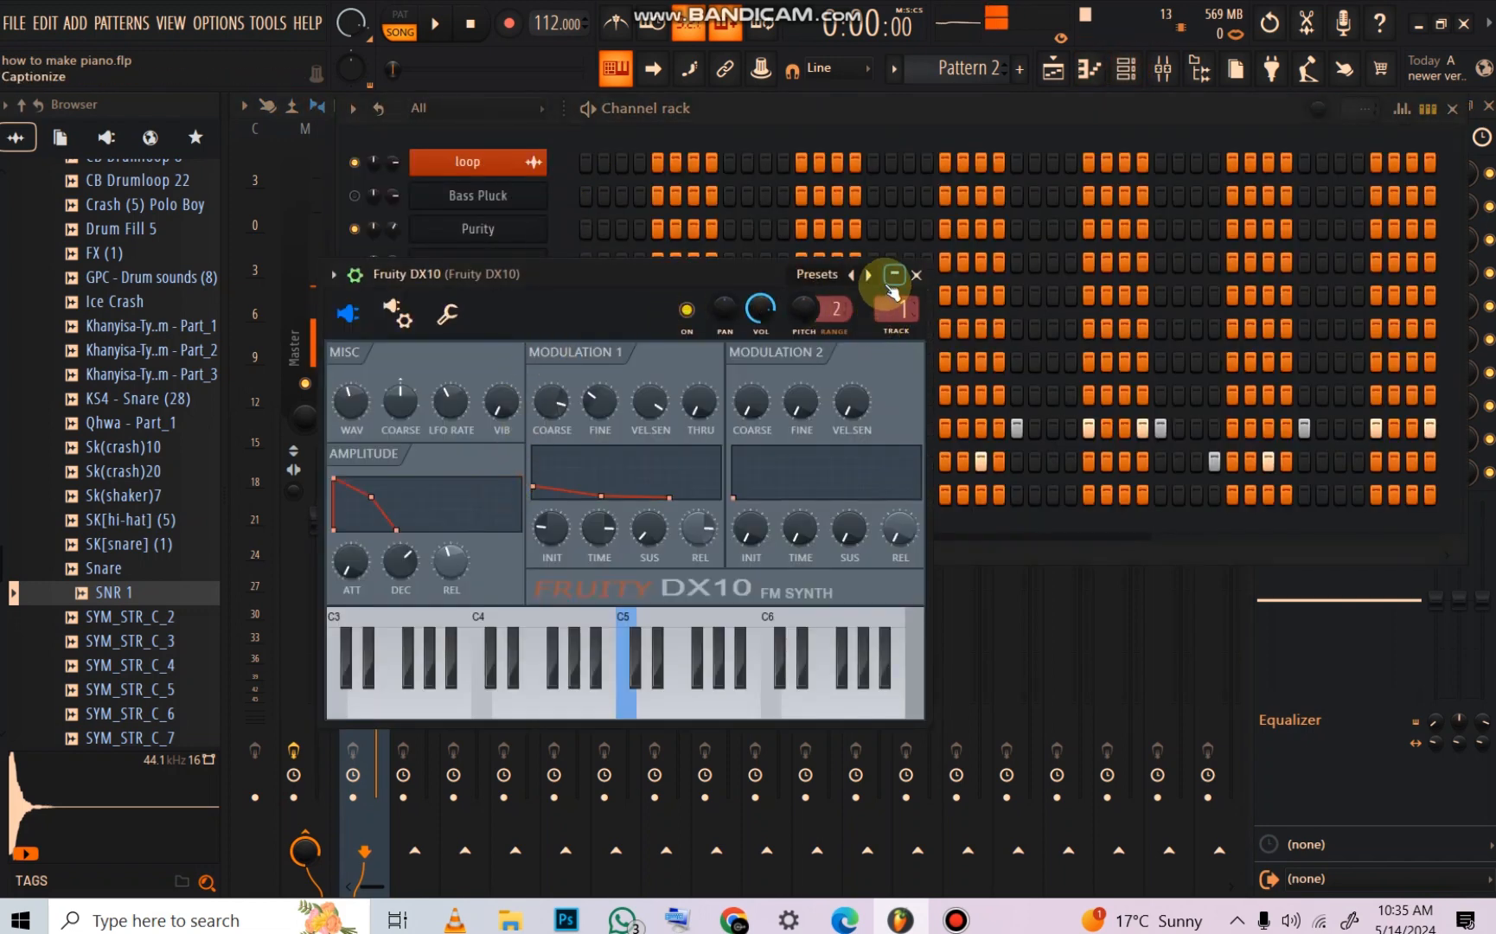
left_click(830, 283)
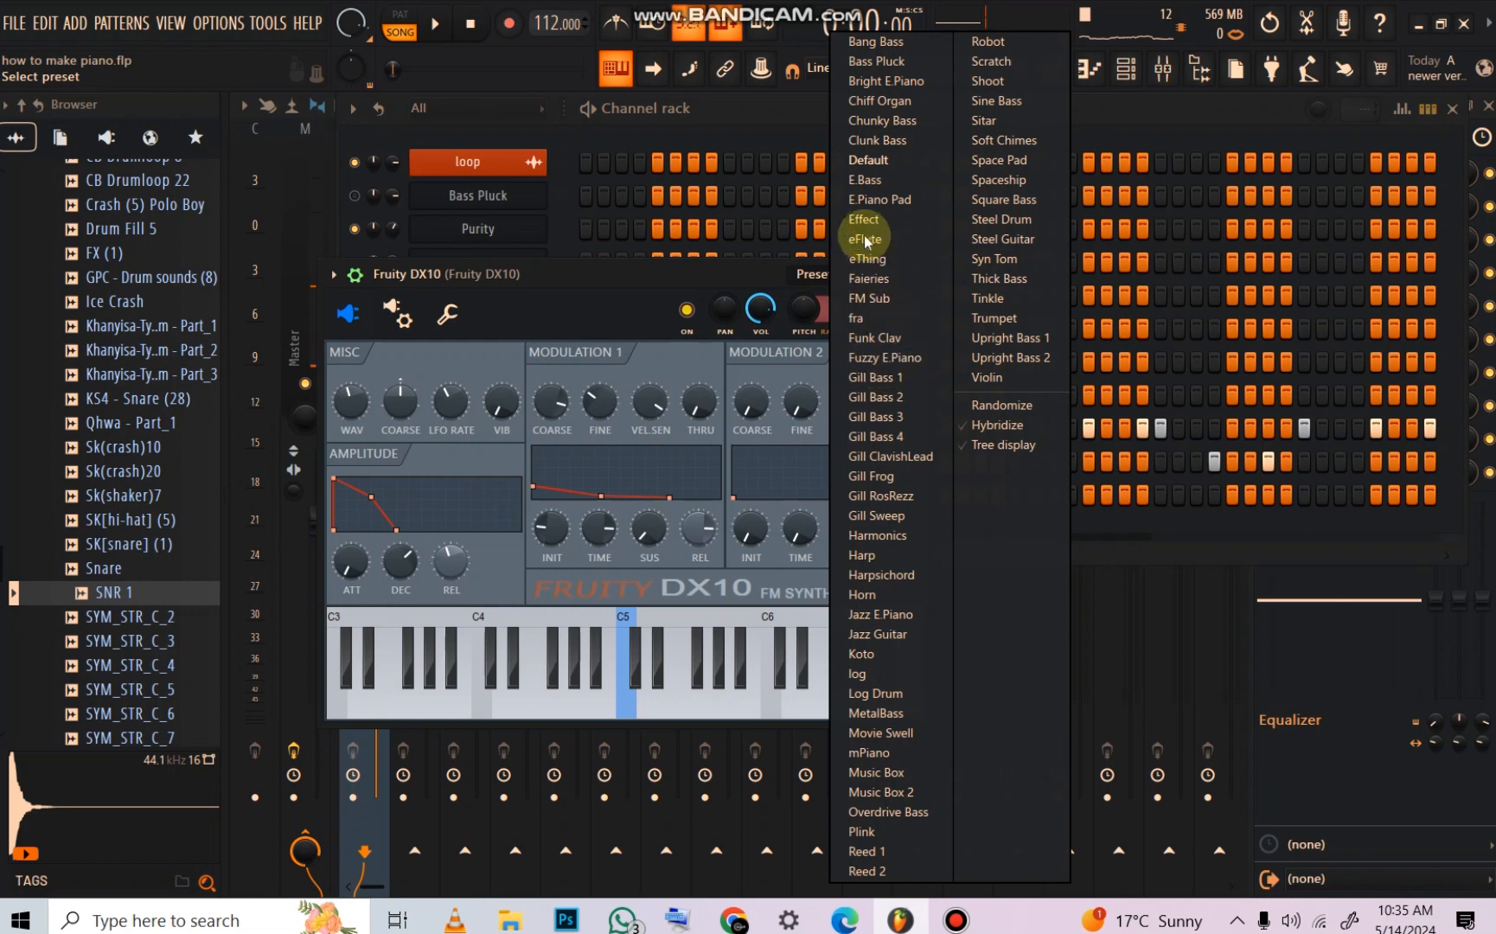
left_click(884, 690)
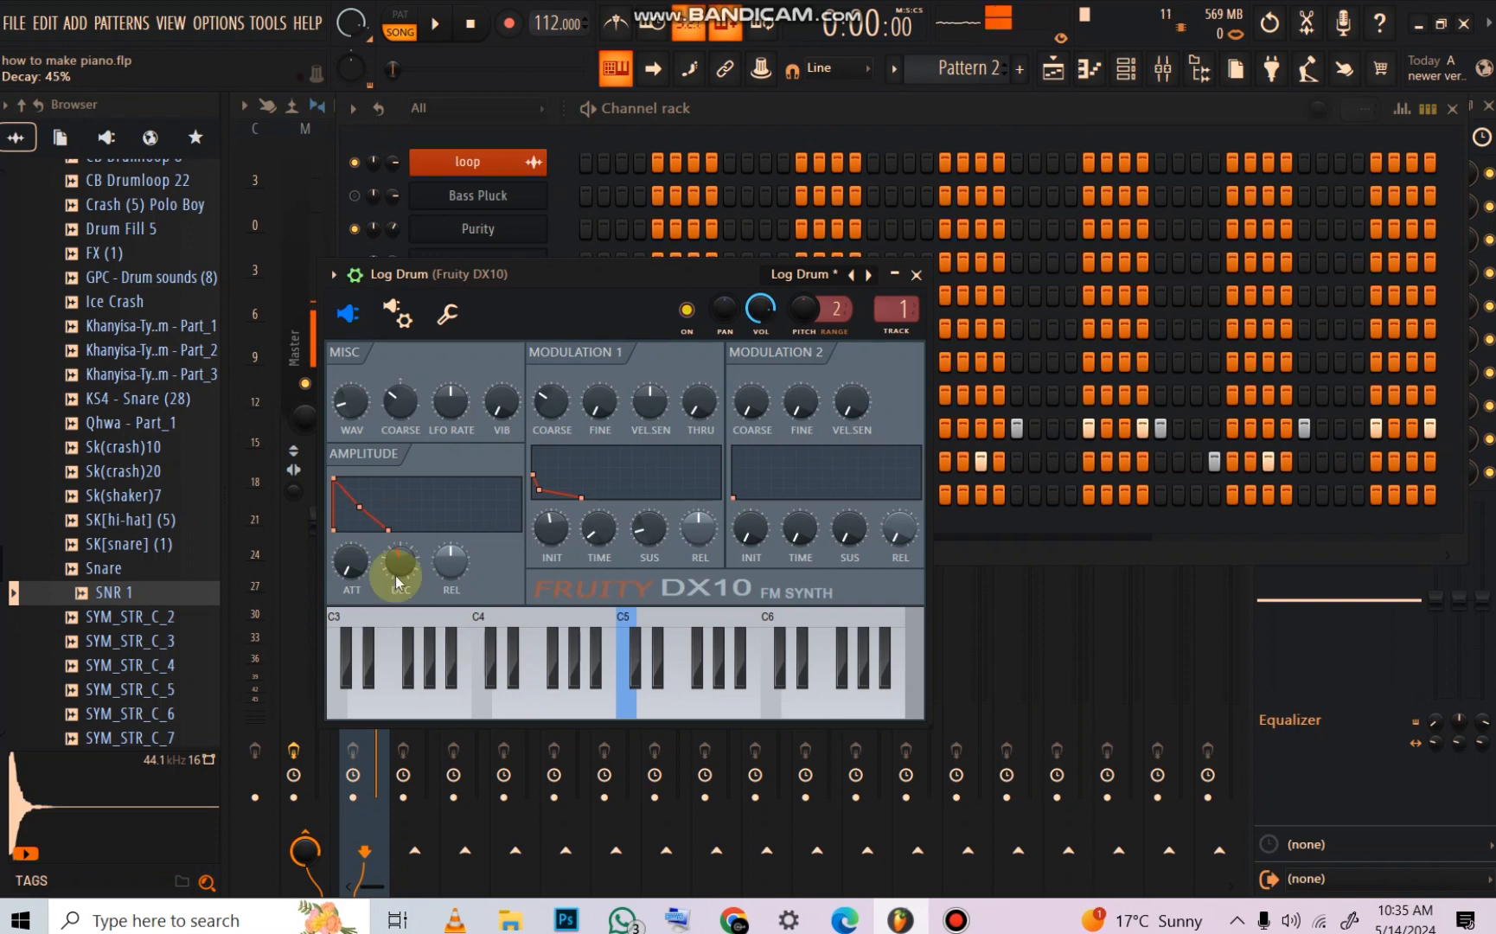
Step: Lengthen the Log Drum's amplitude release, reduce its Modulation 1 sustain while auditioning low keys, and raise its volume level adjustment
left_click(451, 693)
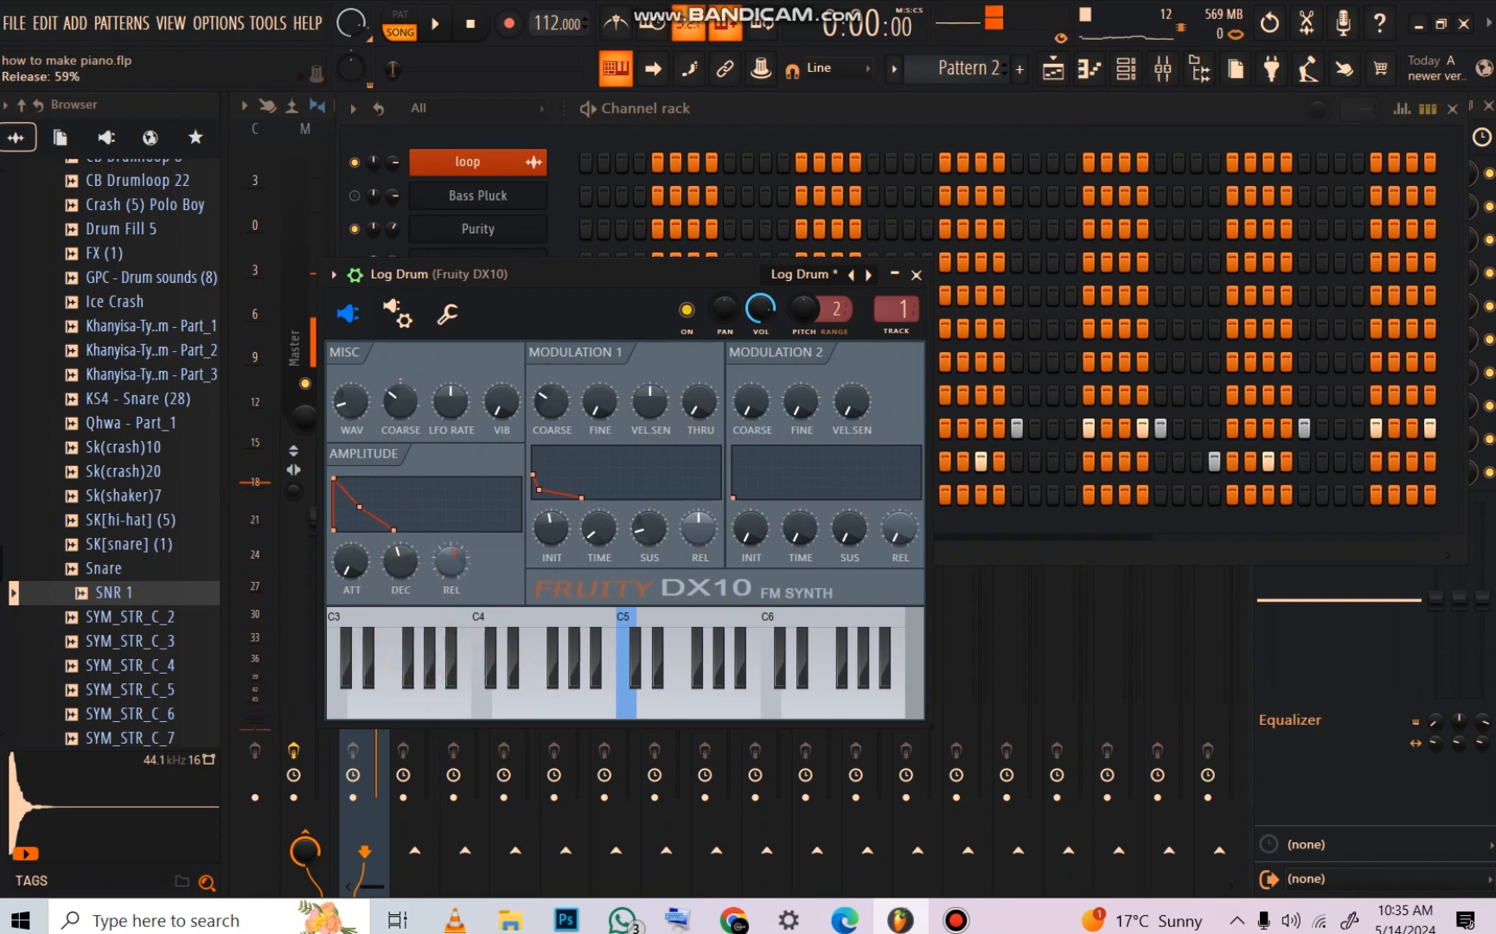
left_click(459, 696)
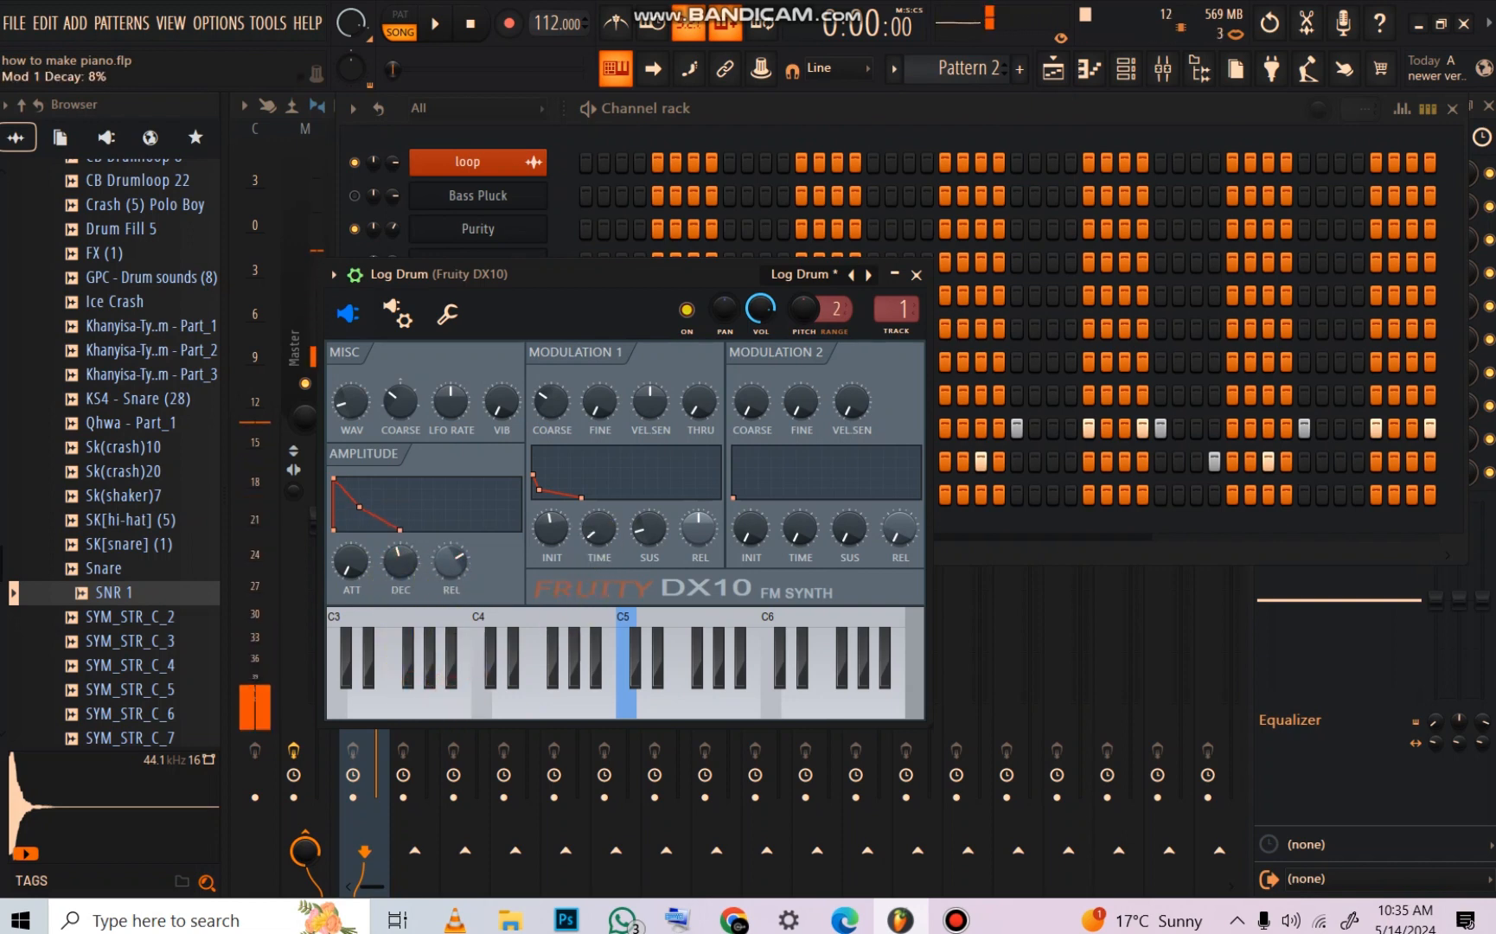
left_click(501, 692)
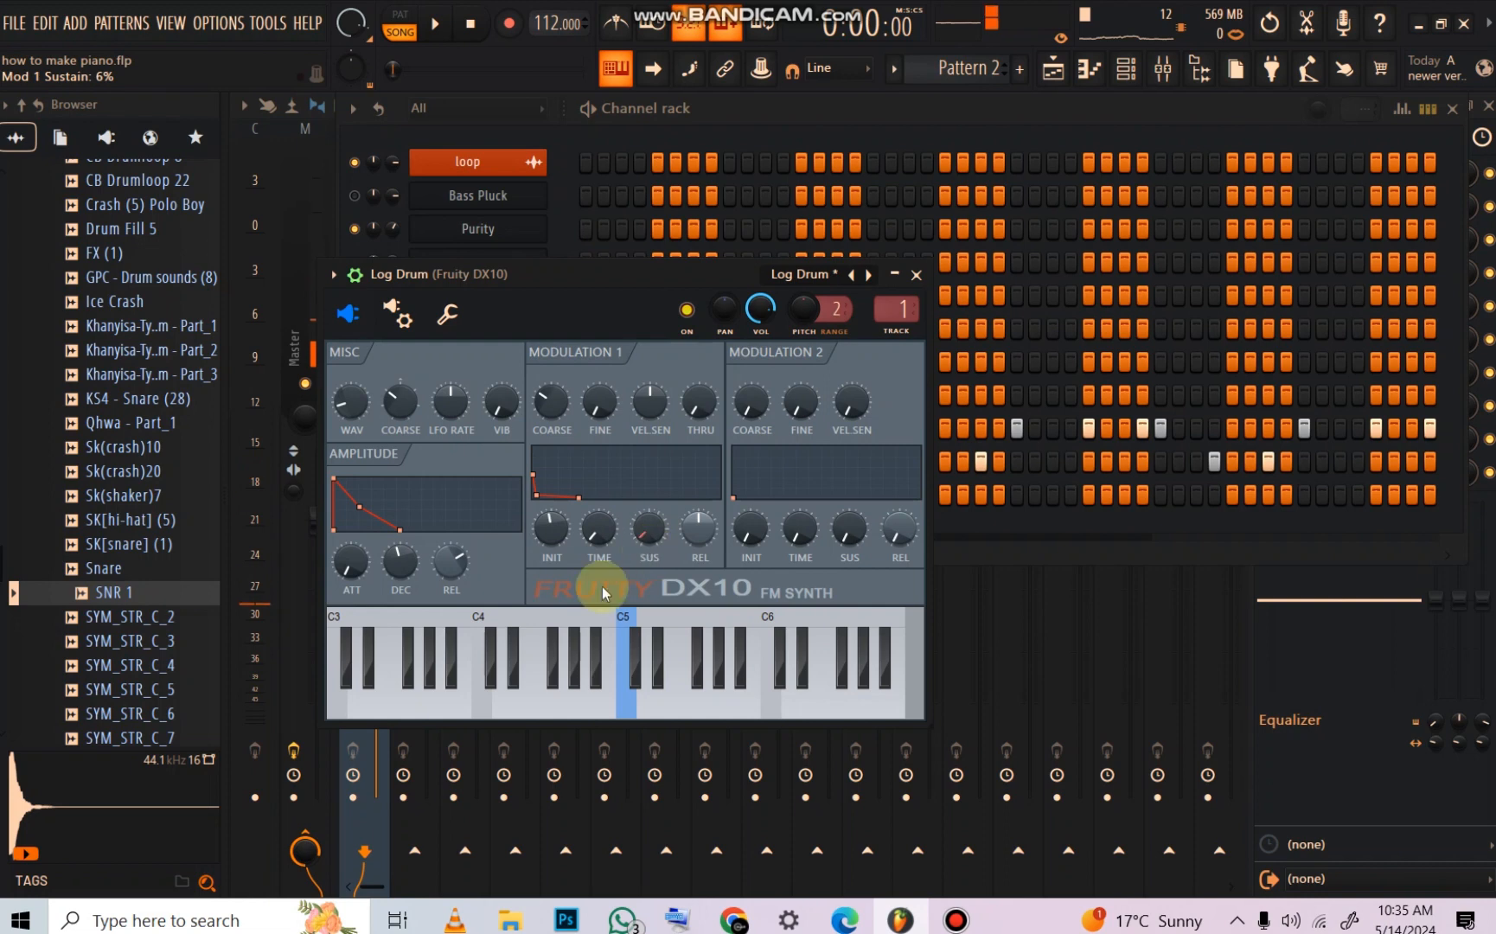
left_click_drag(441, 707, 470, 708)
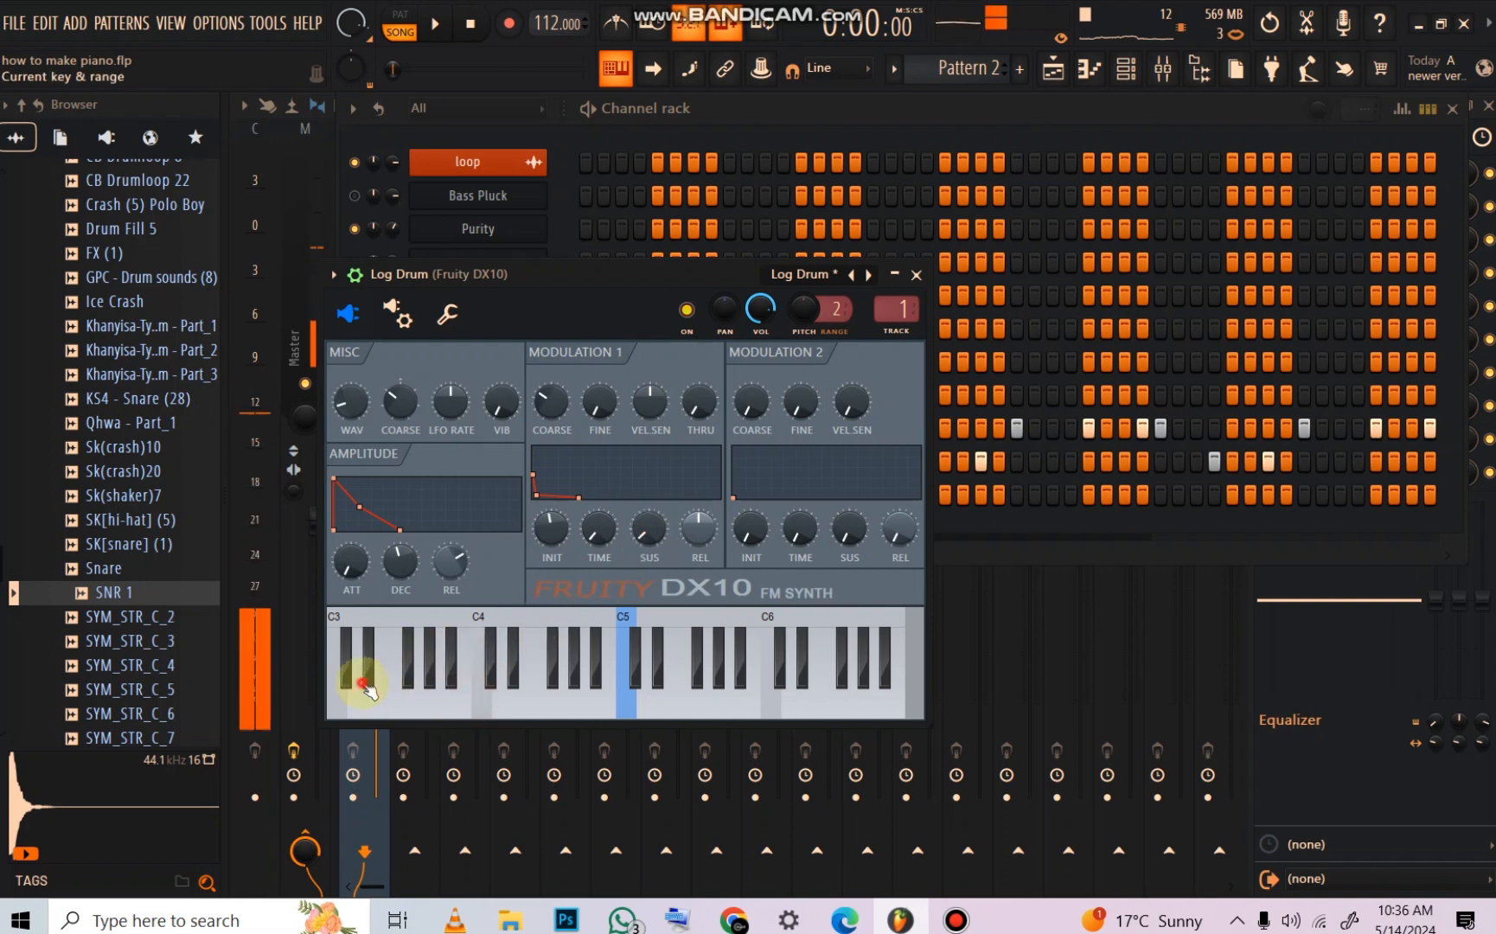
left_click(425, 318)
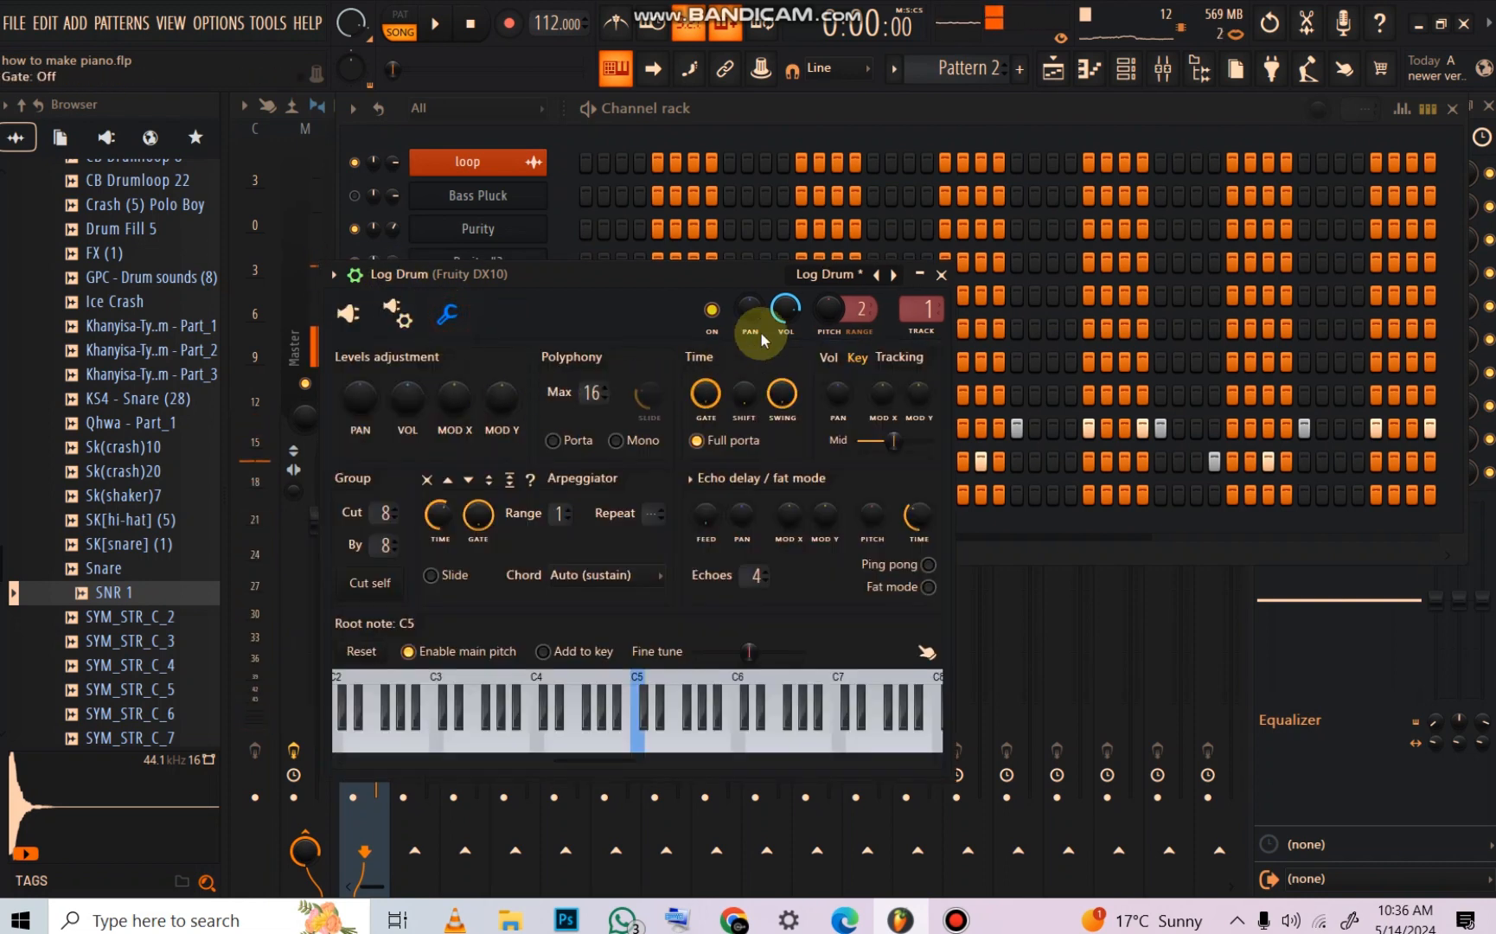
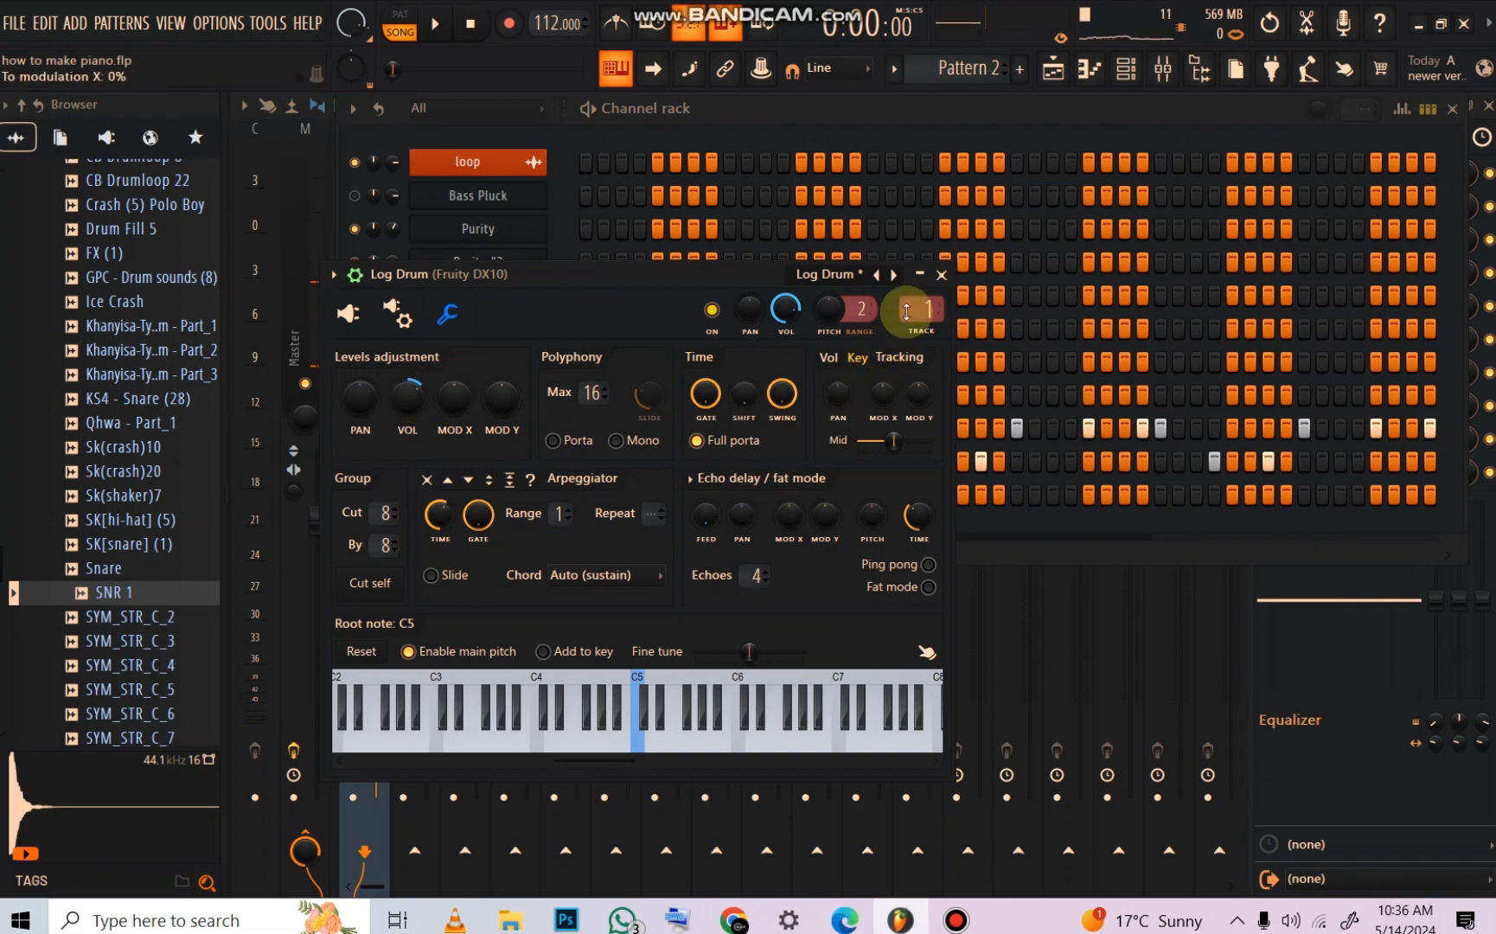
Step: Insert Fruity Fast Dist in effect slot 1 of the Fruity DX10 mixer track
left_click(1160, 78)
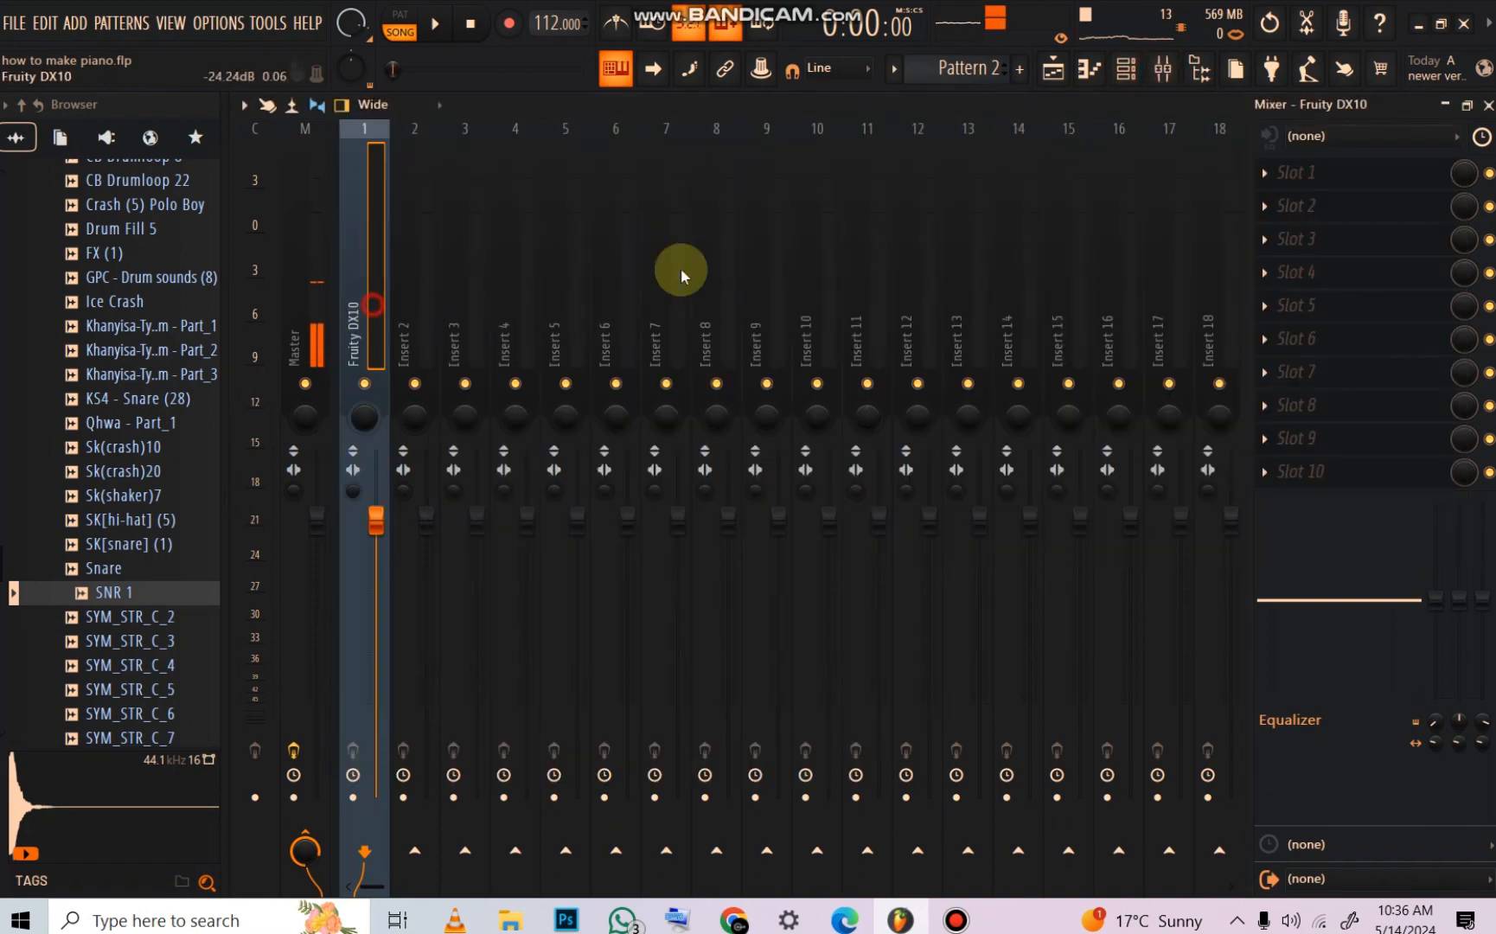
left_click(1295, 177)
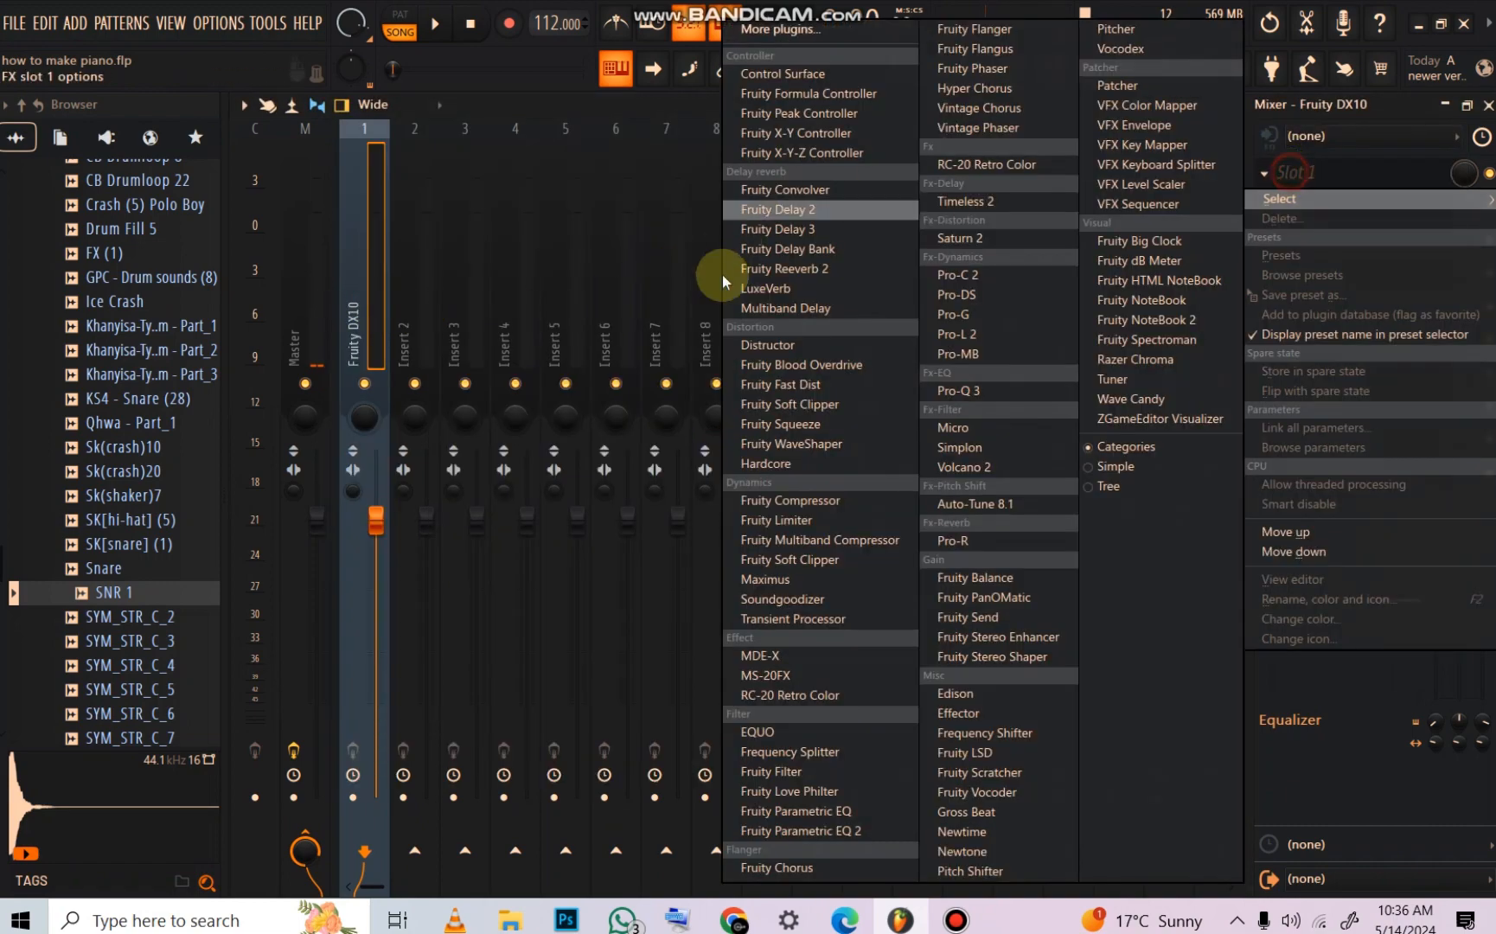
left_click(808, 384)
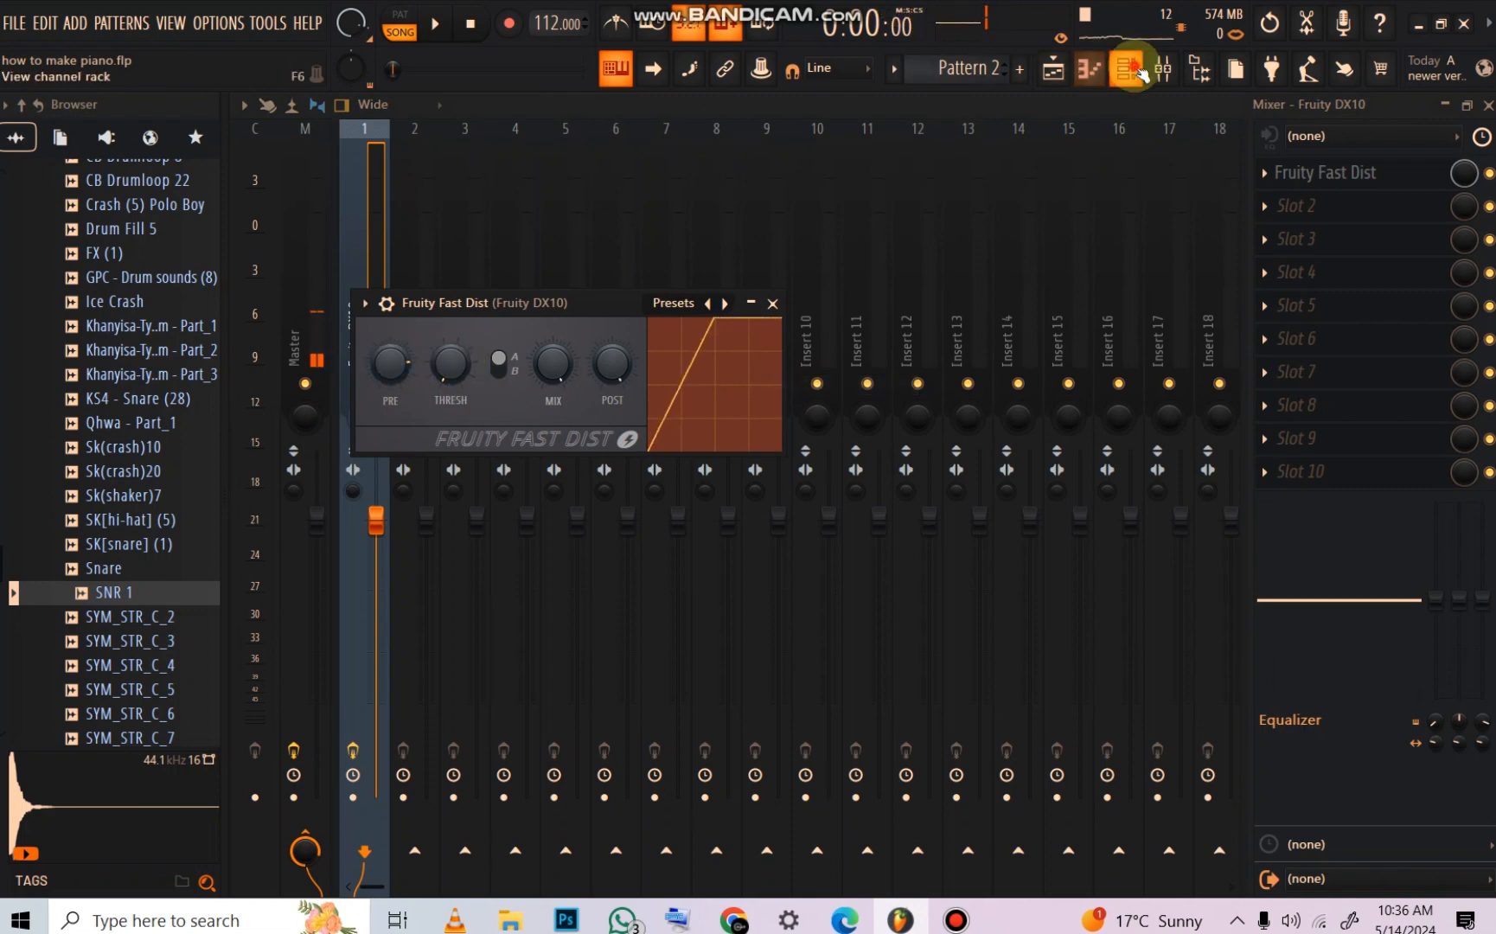
Step: Return to the channel rack and set the typing keyboard's octave to 2
left_click(1135, 73)
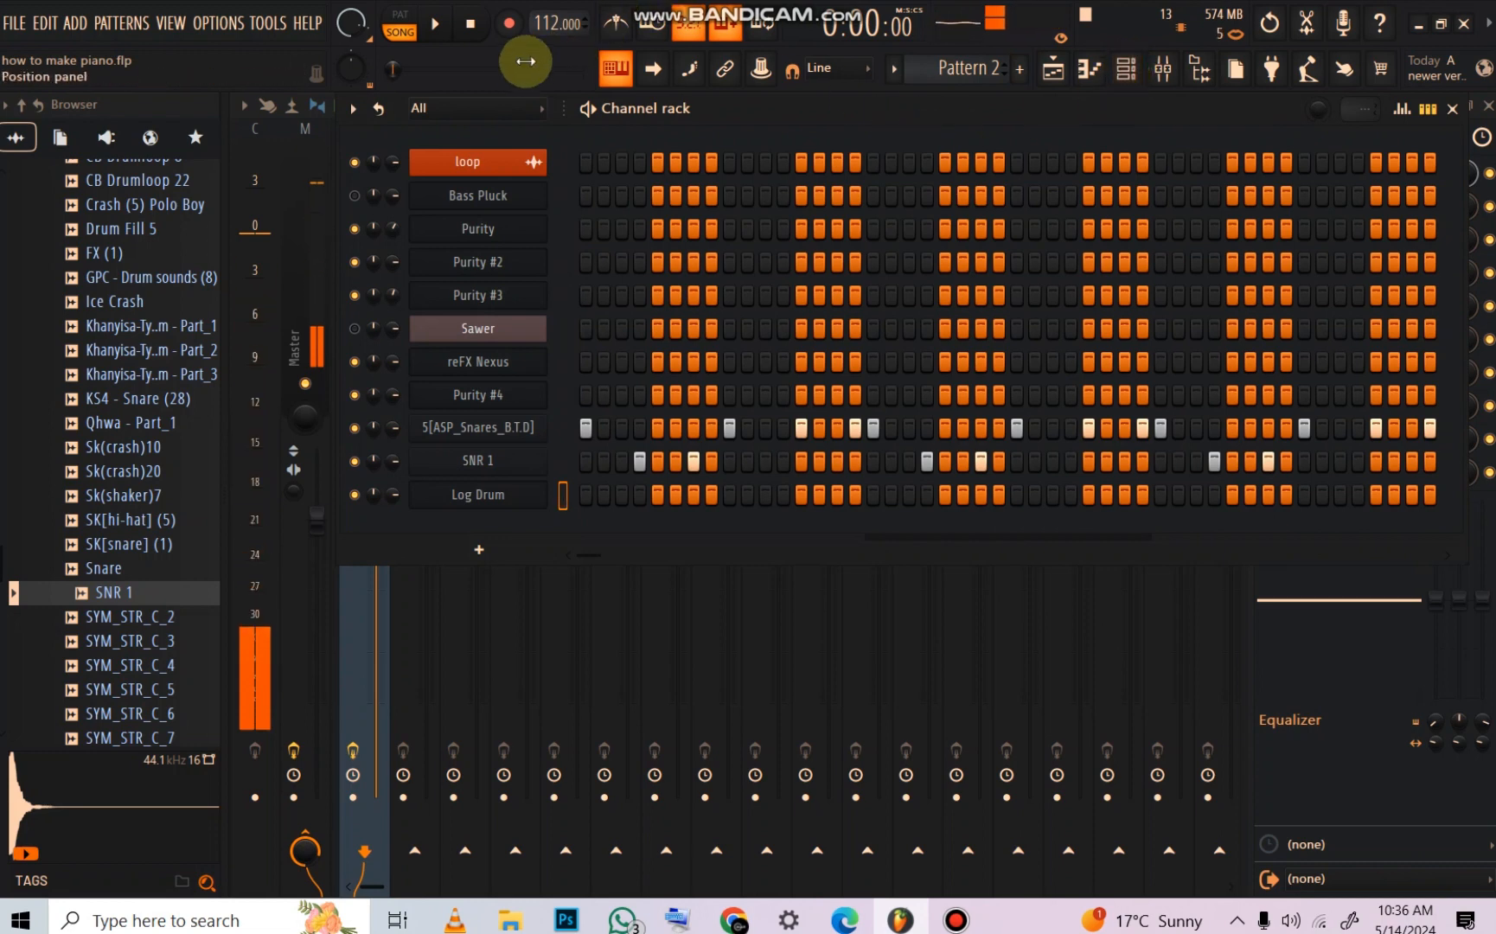
right_click(615, 68)
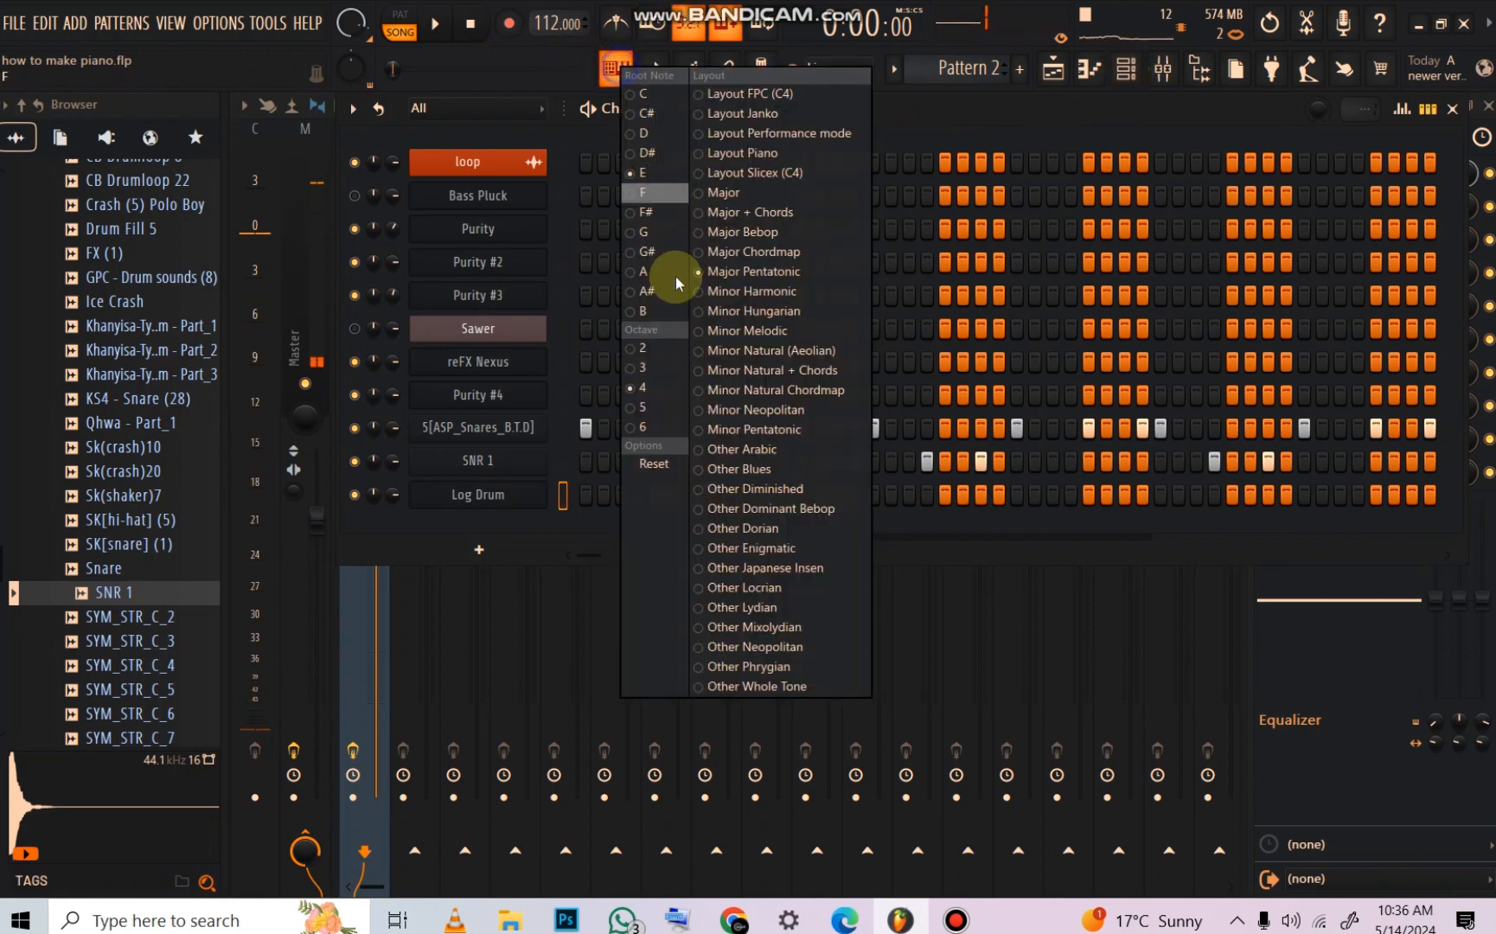
left_click(643, 354)
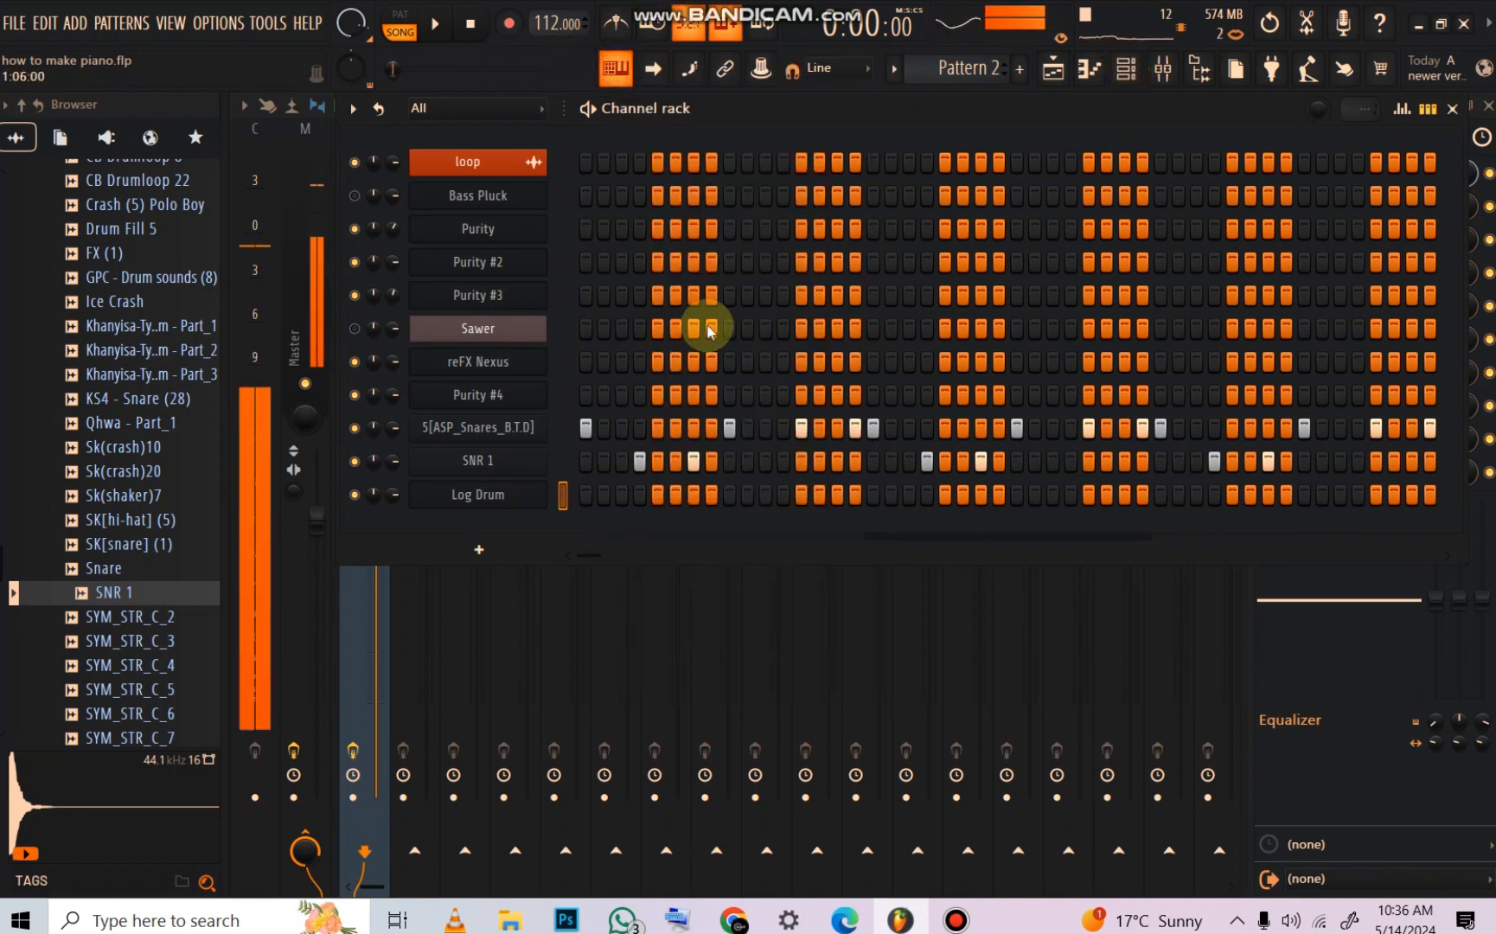
Step: Switch to Pattern 1, solo Bass Pluck, and play the pattern briefly to hear its line
scroll(950, 71, "up", 1)
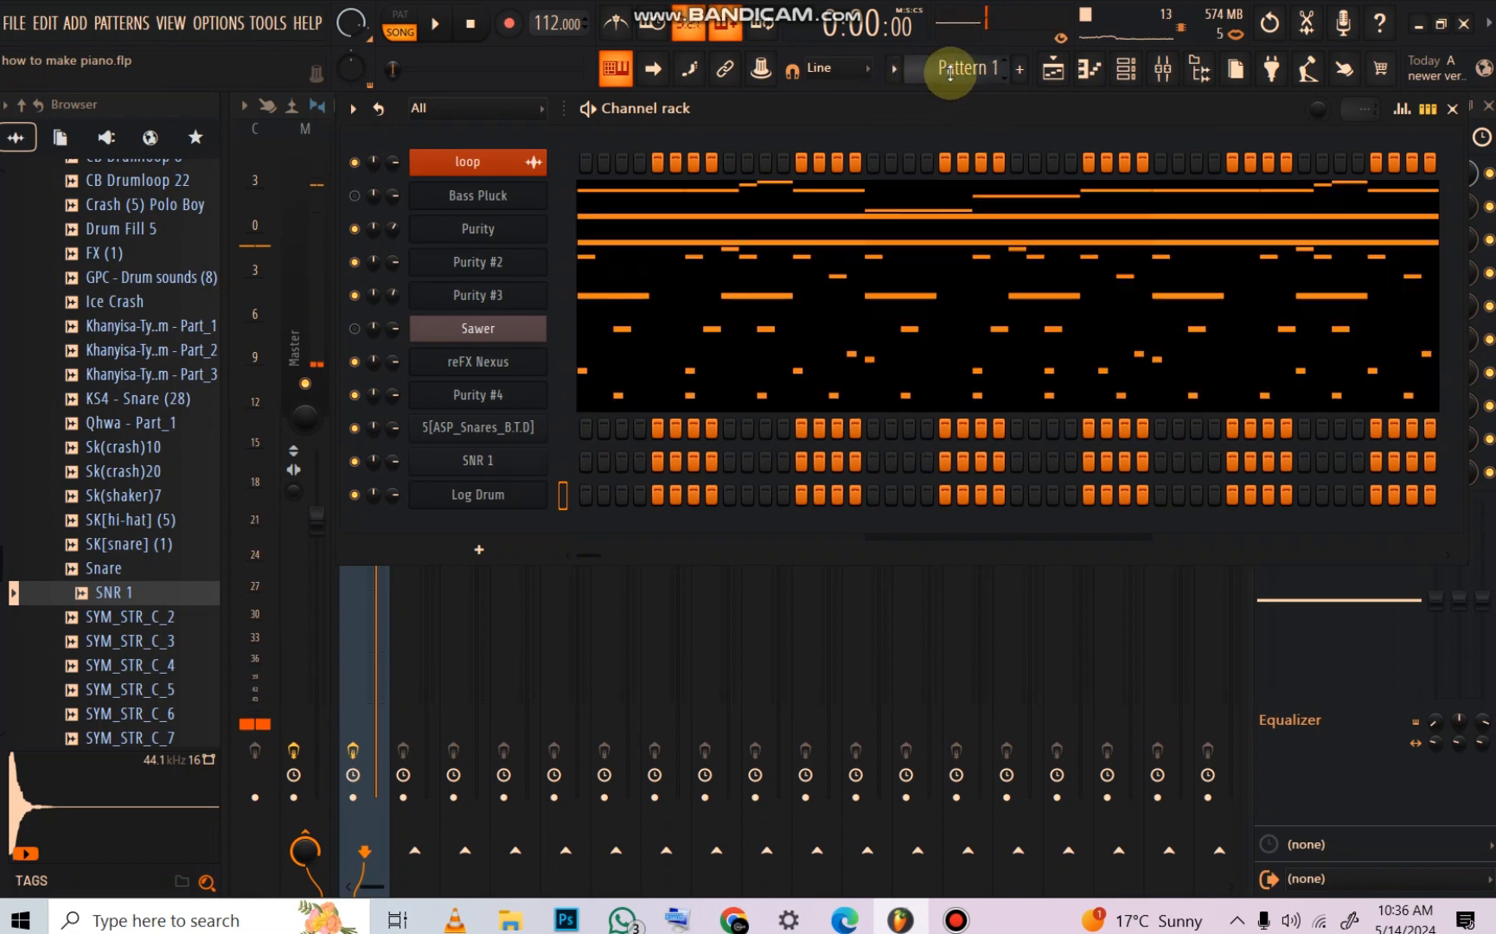
right_click(521, 212)
left_click(758, 213)
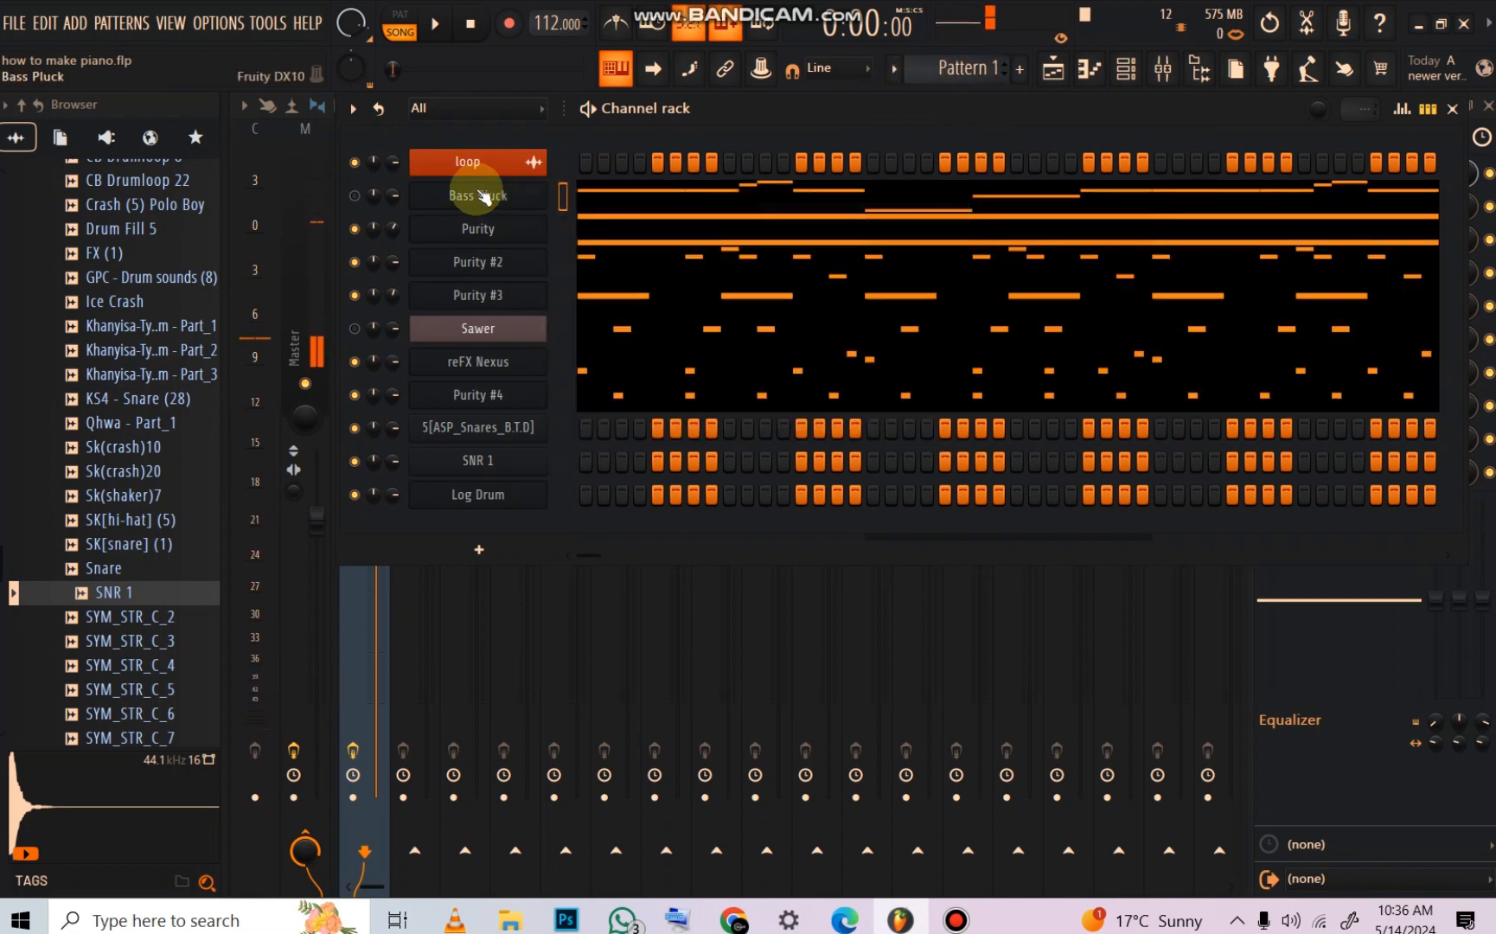
right_click(356, 195)
left_click(371, 203)
key("space")
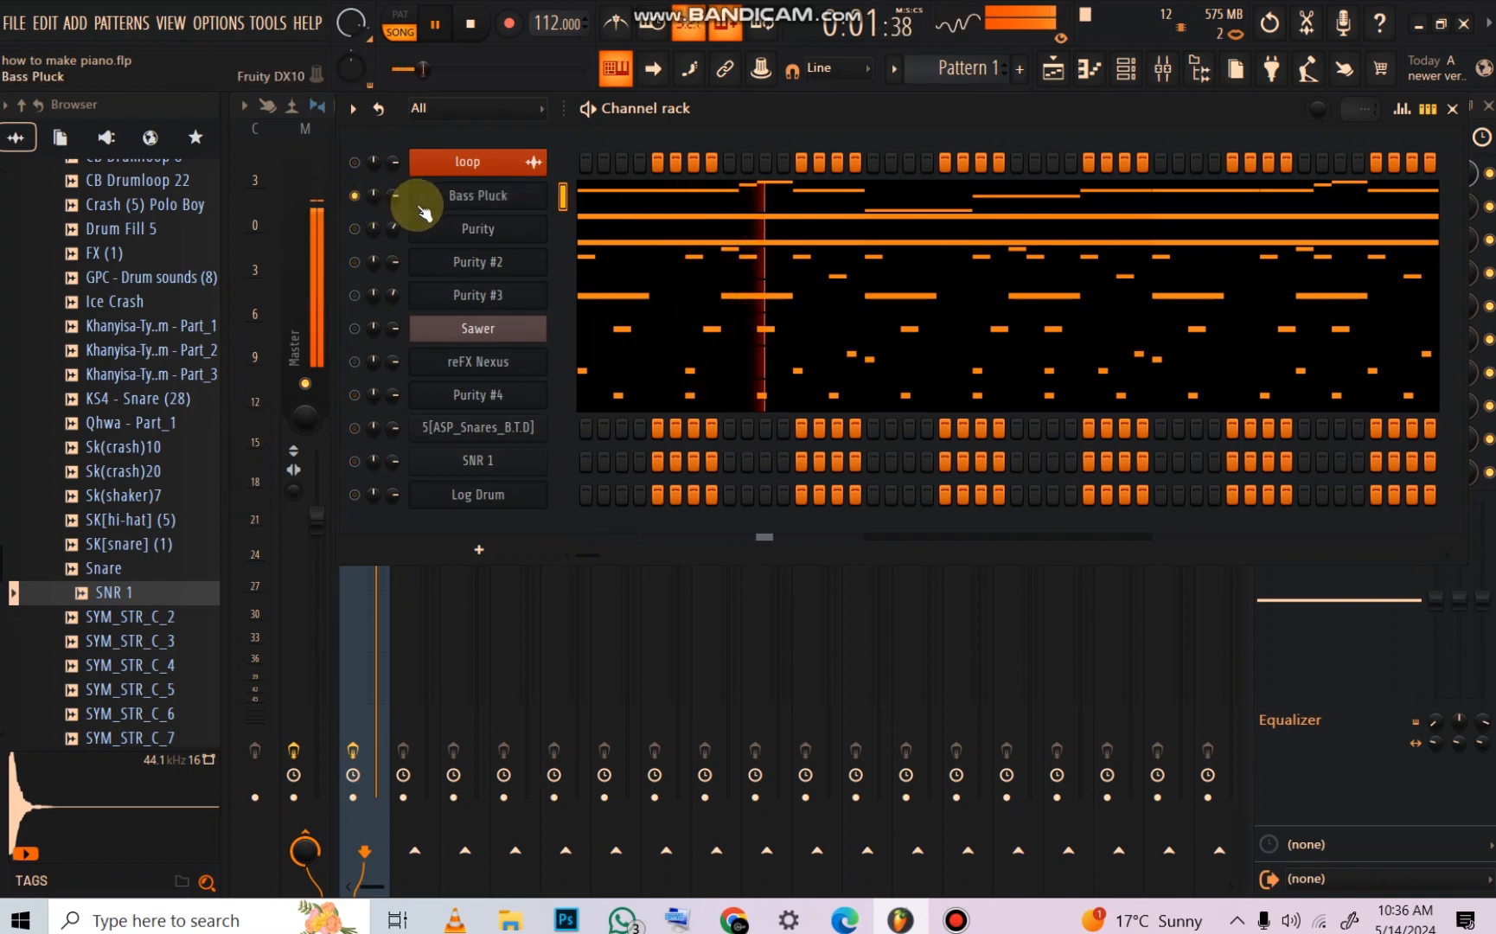
key("space")
Step: Mute Bass Pluck and play the pattern with loop, Purity, Purity #2, Purity #3 and Log Drum unmuted, keeping the channel rack open
left_click(352, 190)
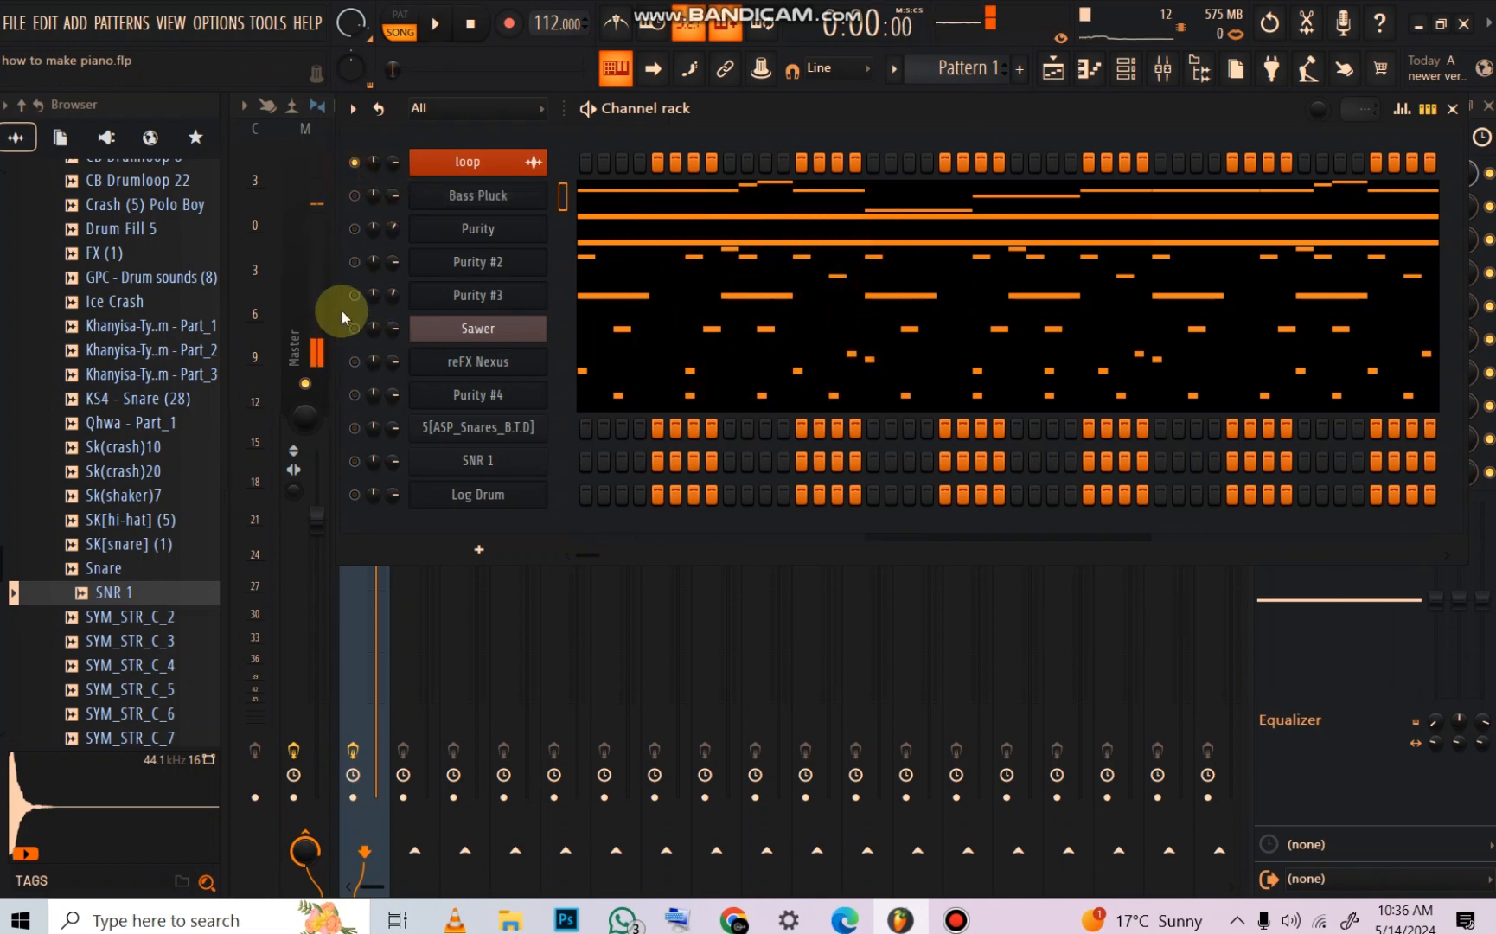
key("space")
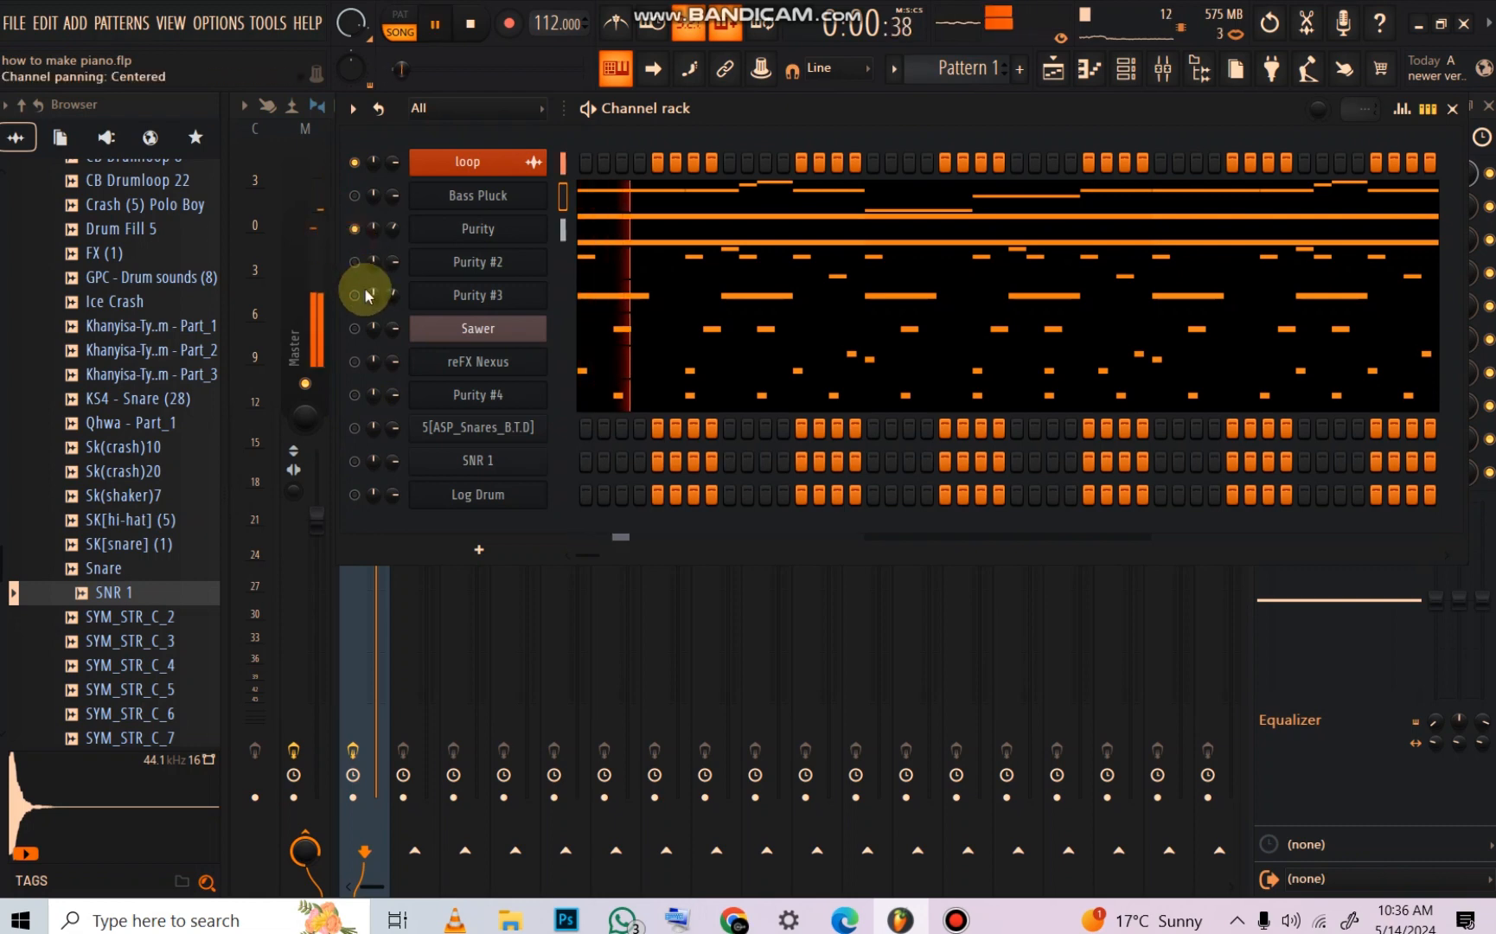
left_click(354, 293)
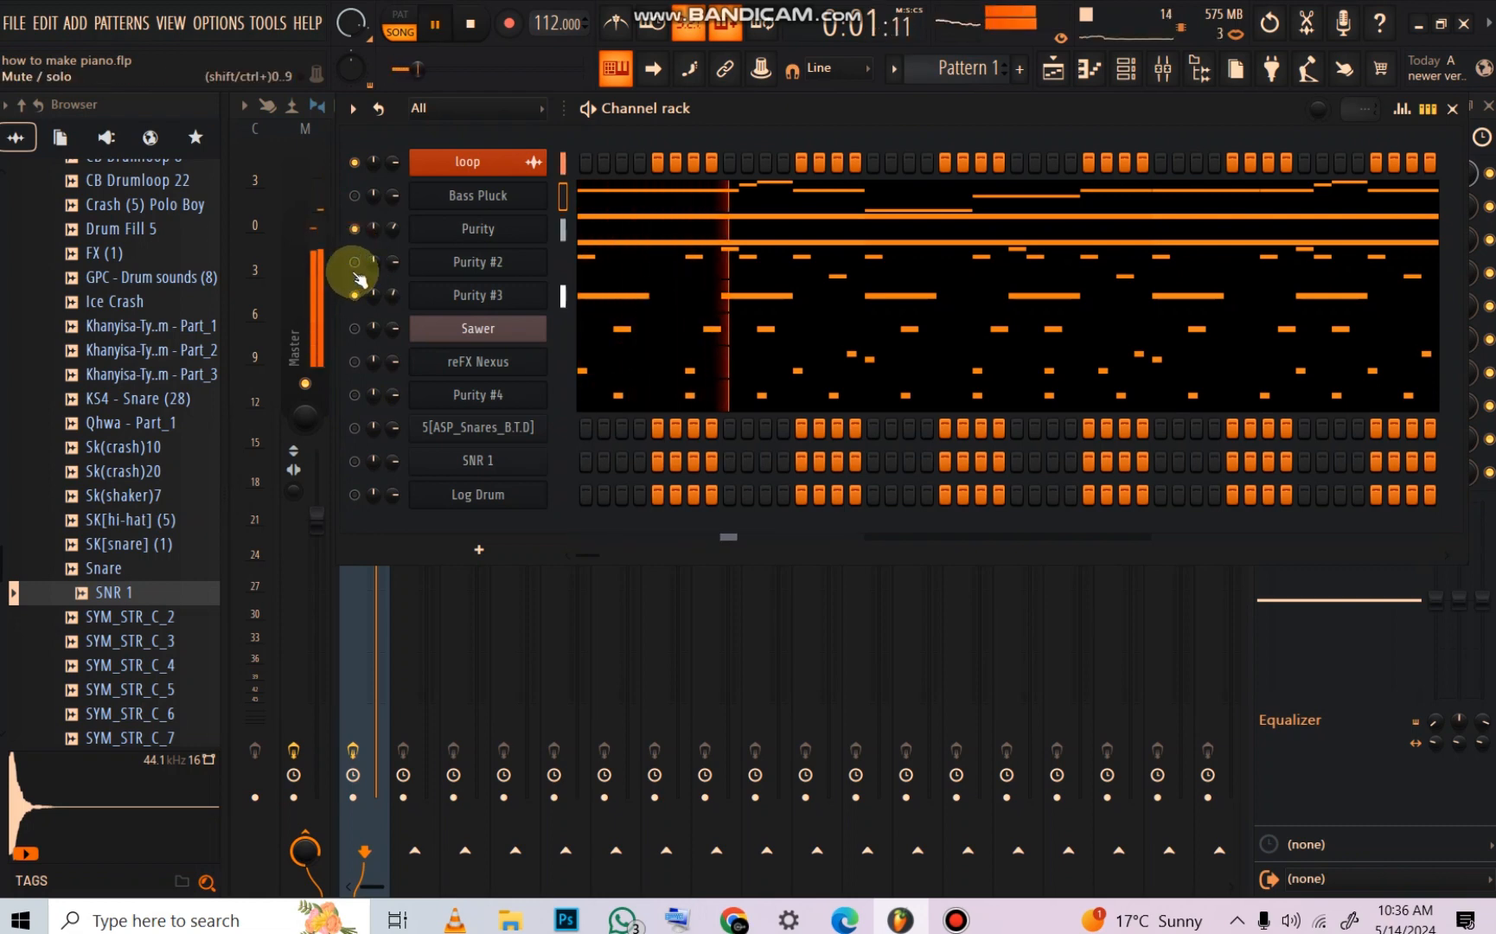
left_click(355, 269)
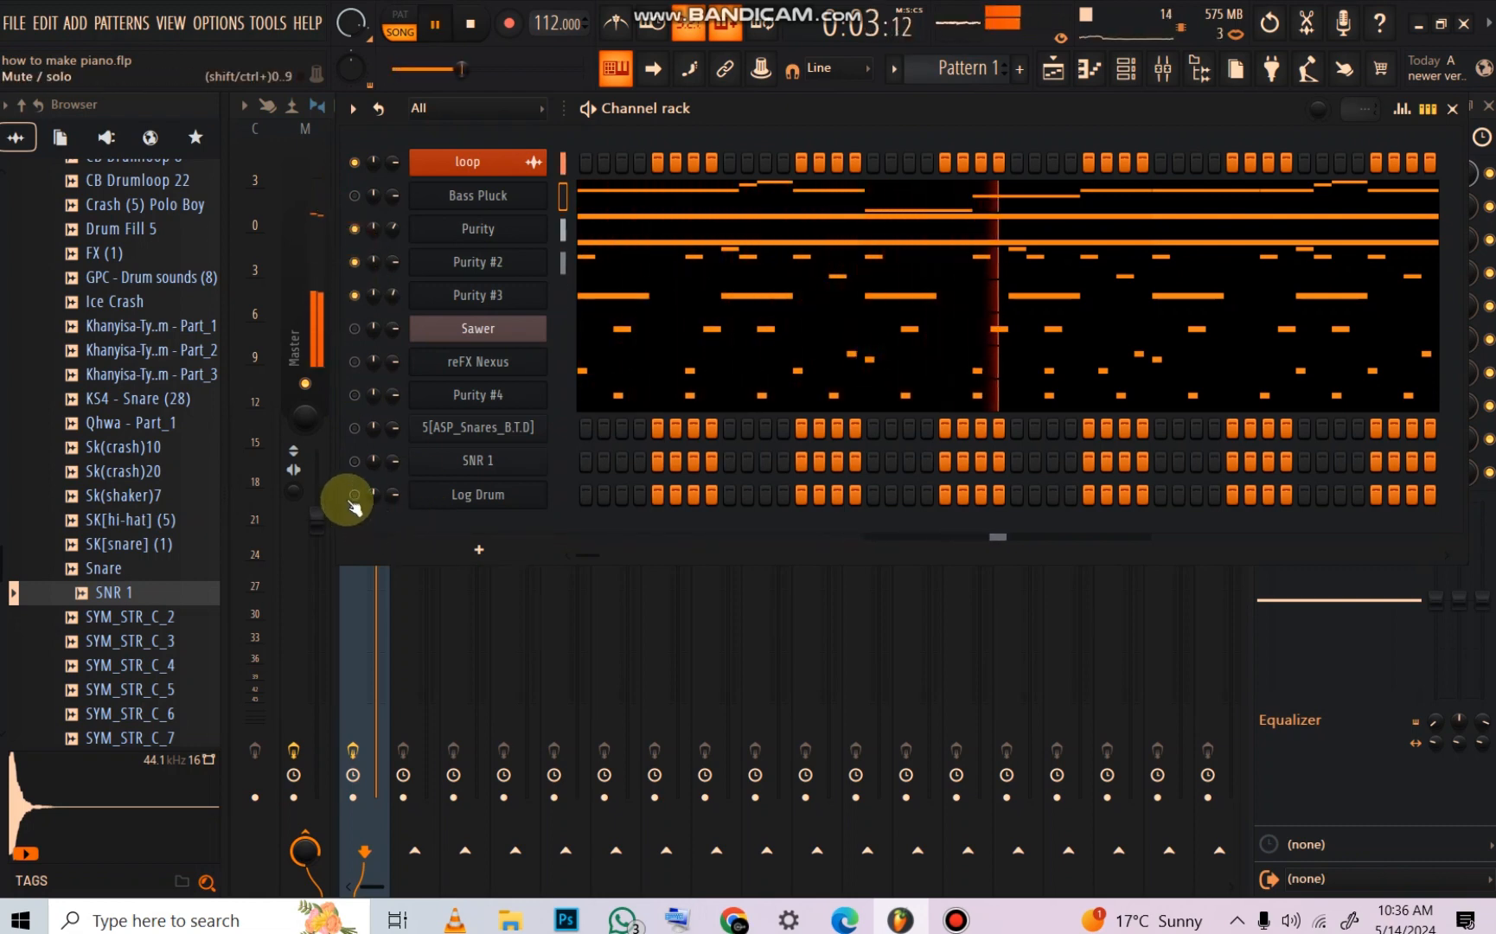
left_click(354, 495)
left_click(336, 461)
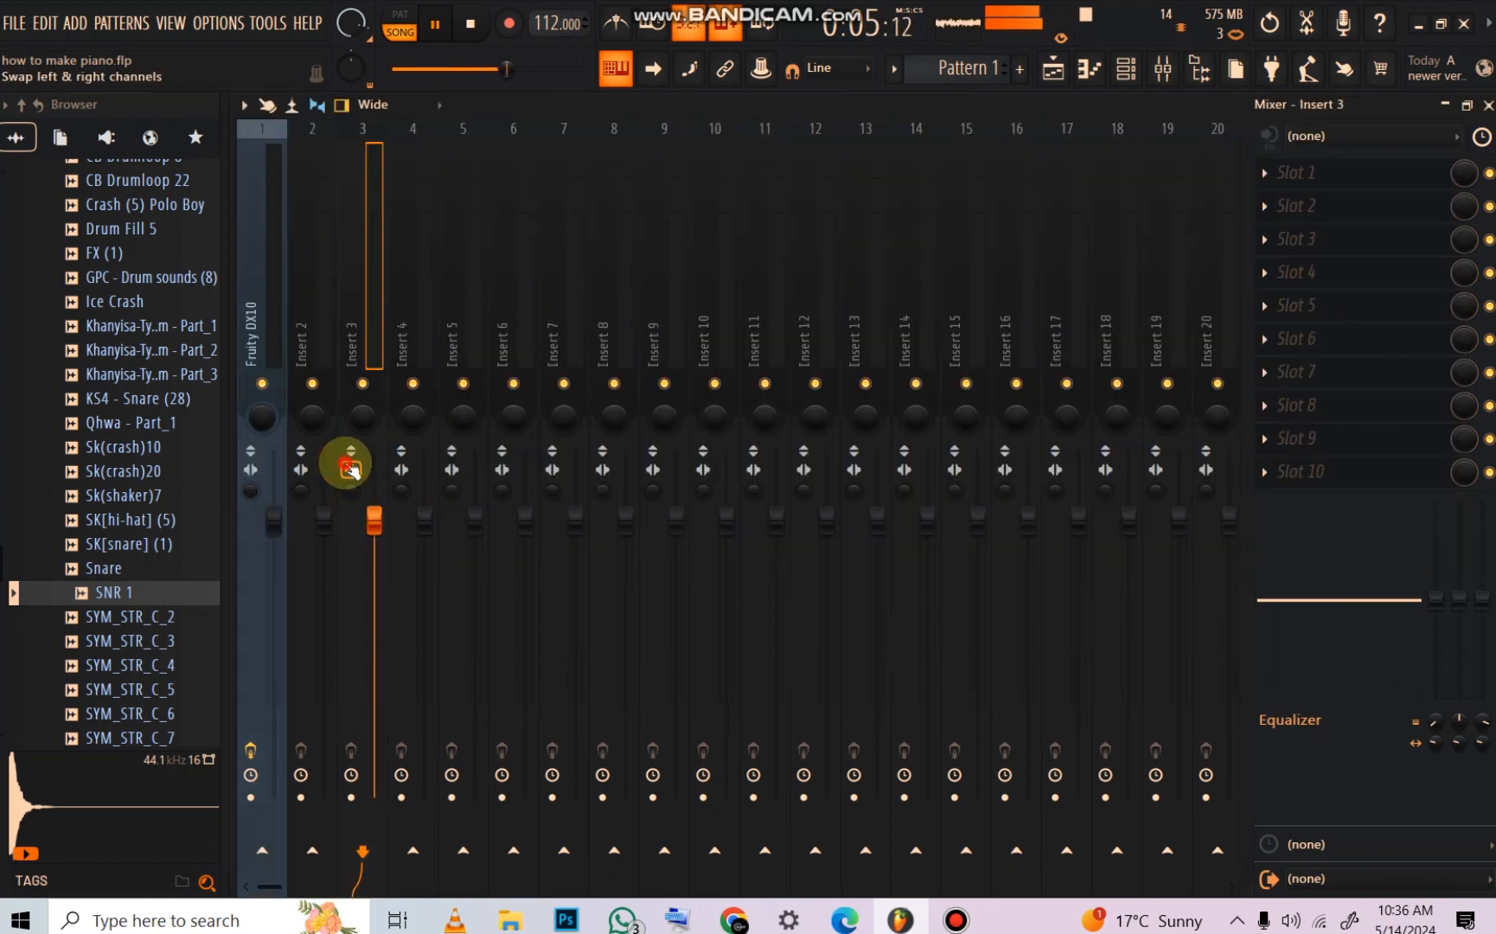
left_click(1127, 73)
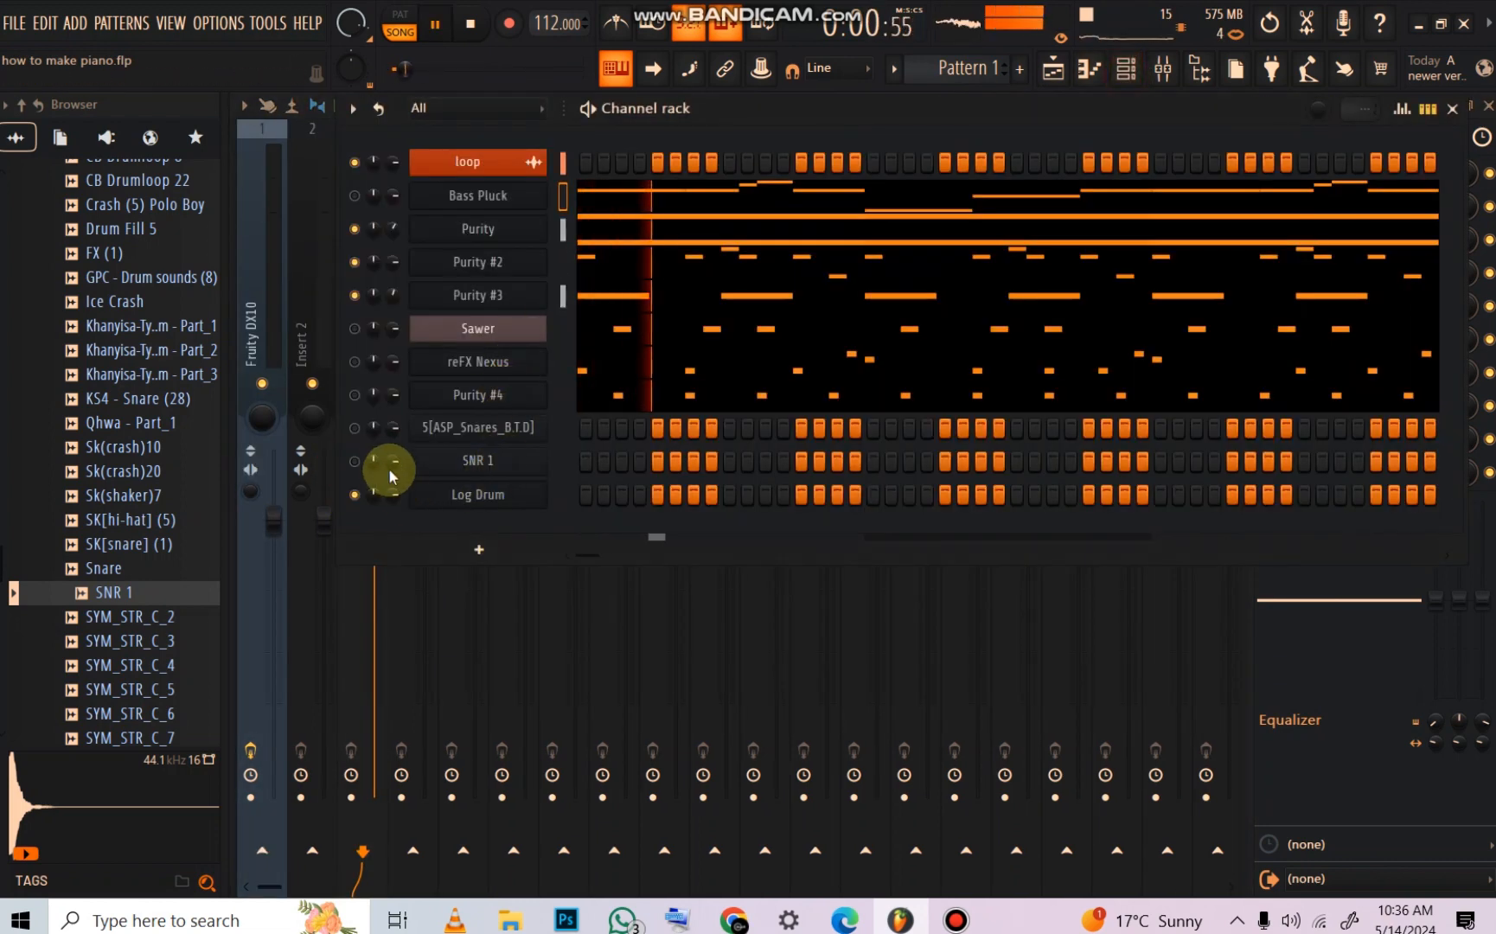
Step: Unmute the two snare channels and open Log Drum's piano roll in Pattern 1
left_click(350, 428)
right_click(543, 493)
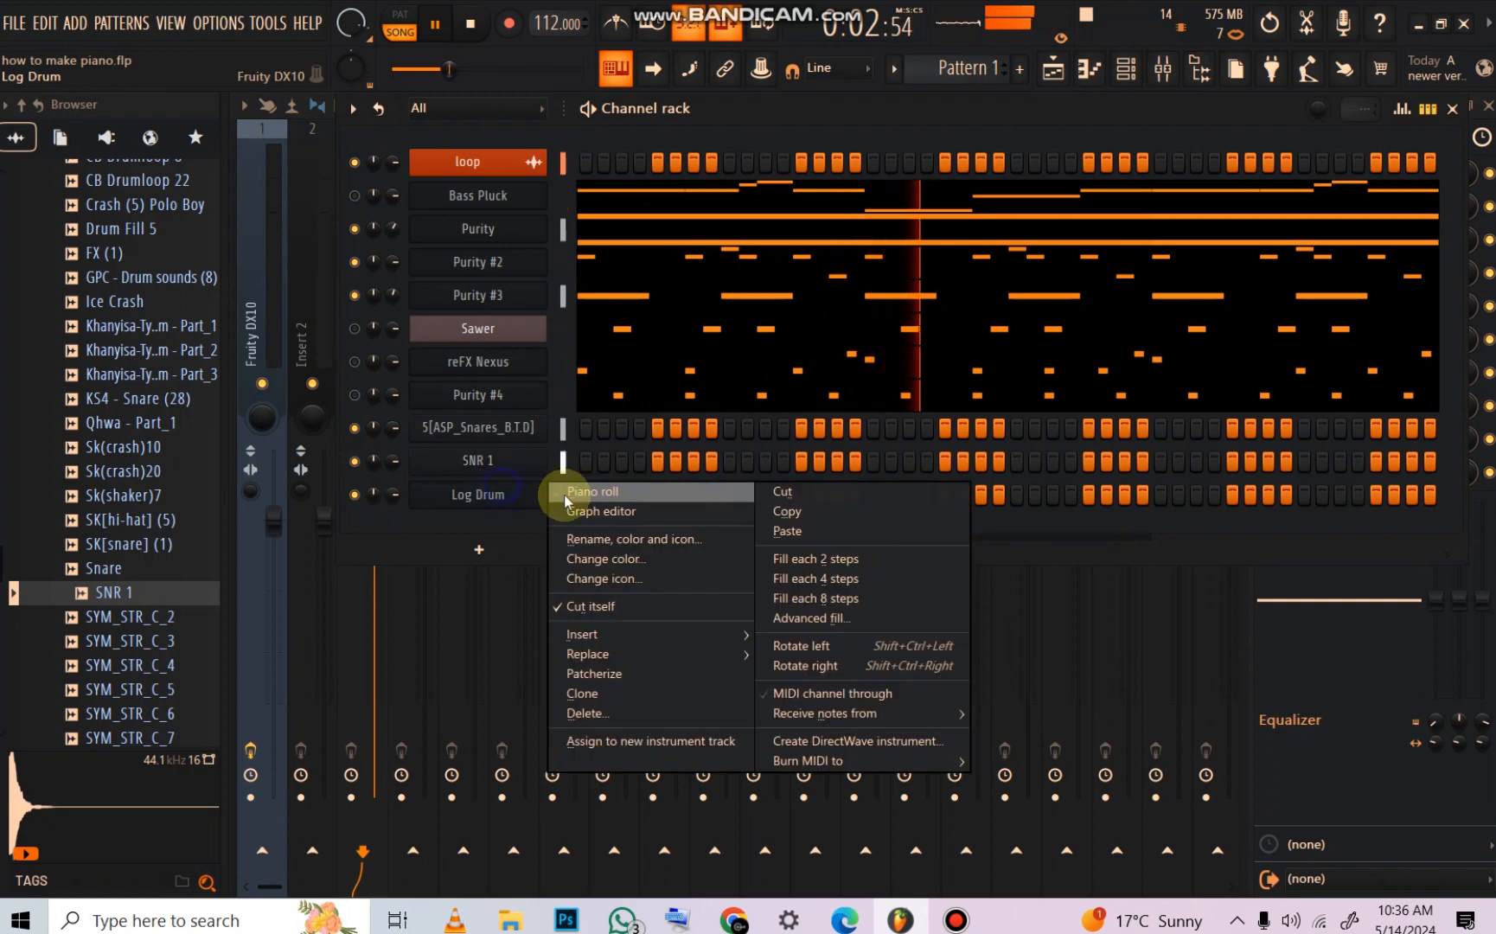
left_click(567, 495)
key("space")
Step: Switch to Pattern 3 and place it at the start of Track 4 in the playlist
left_click(1126, 69)
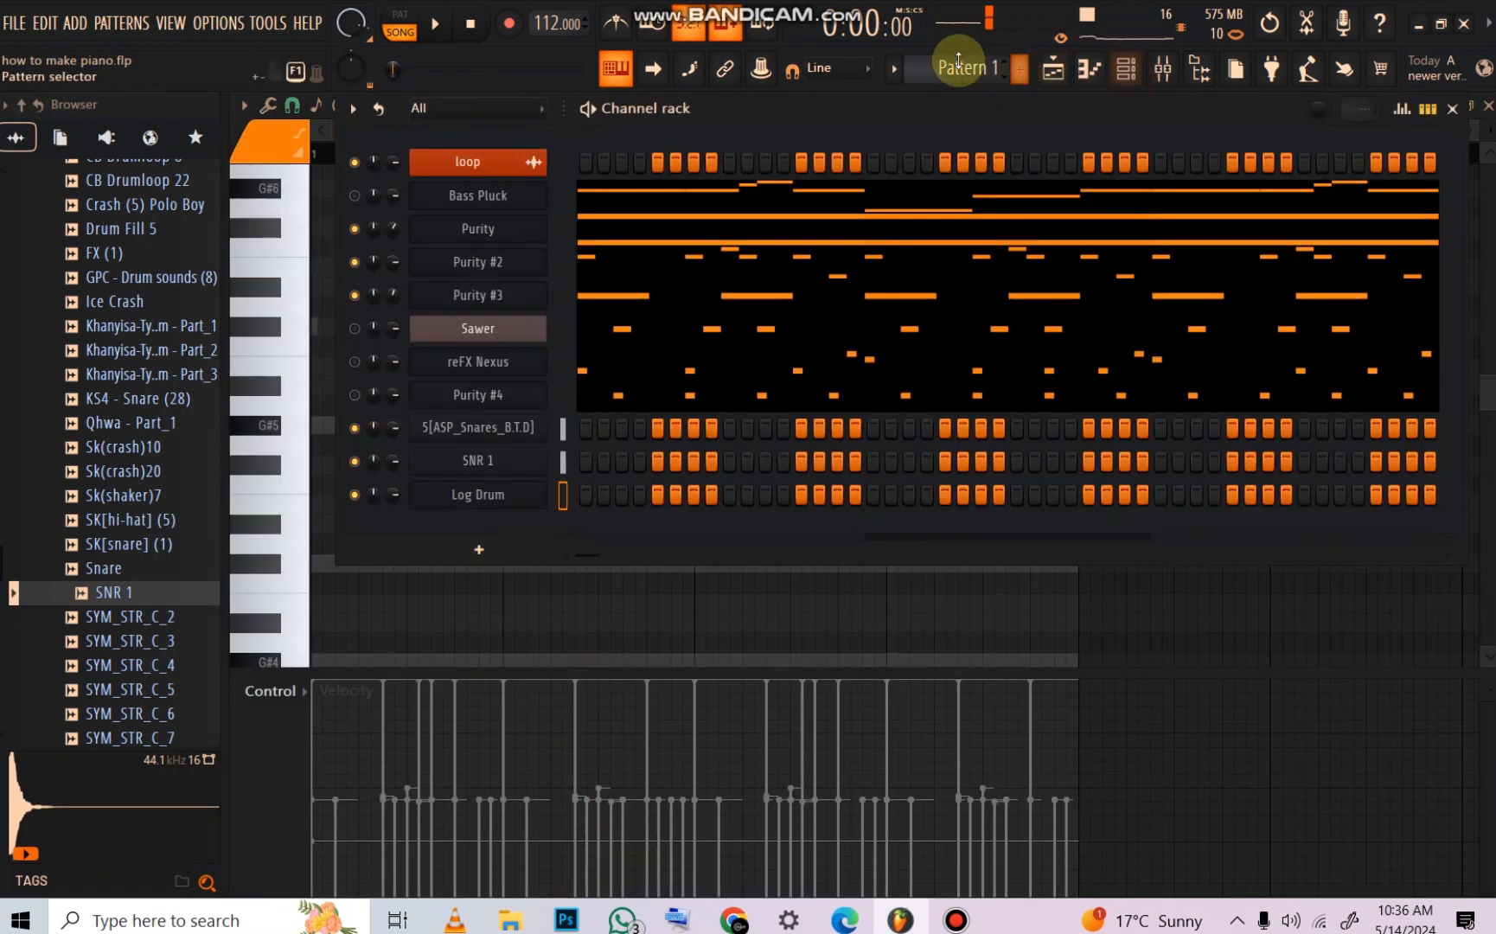
scroll(958, 60, "down", 2)
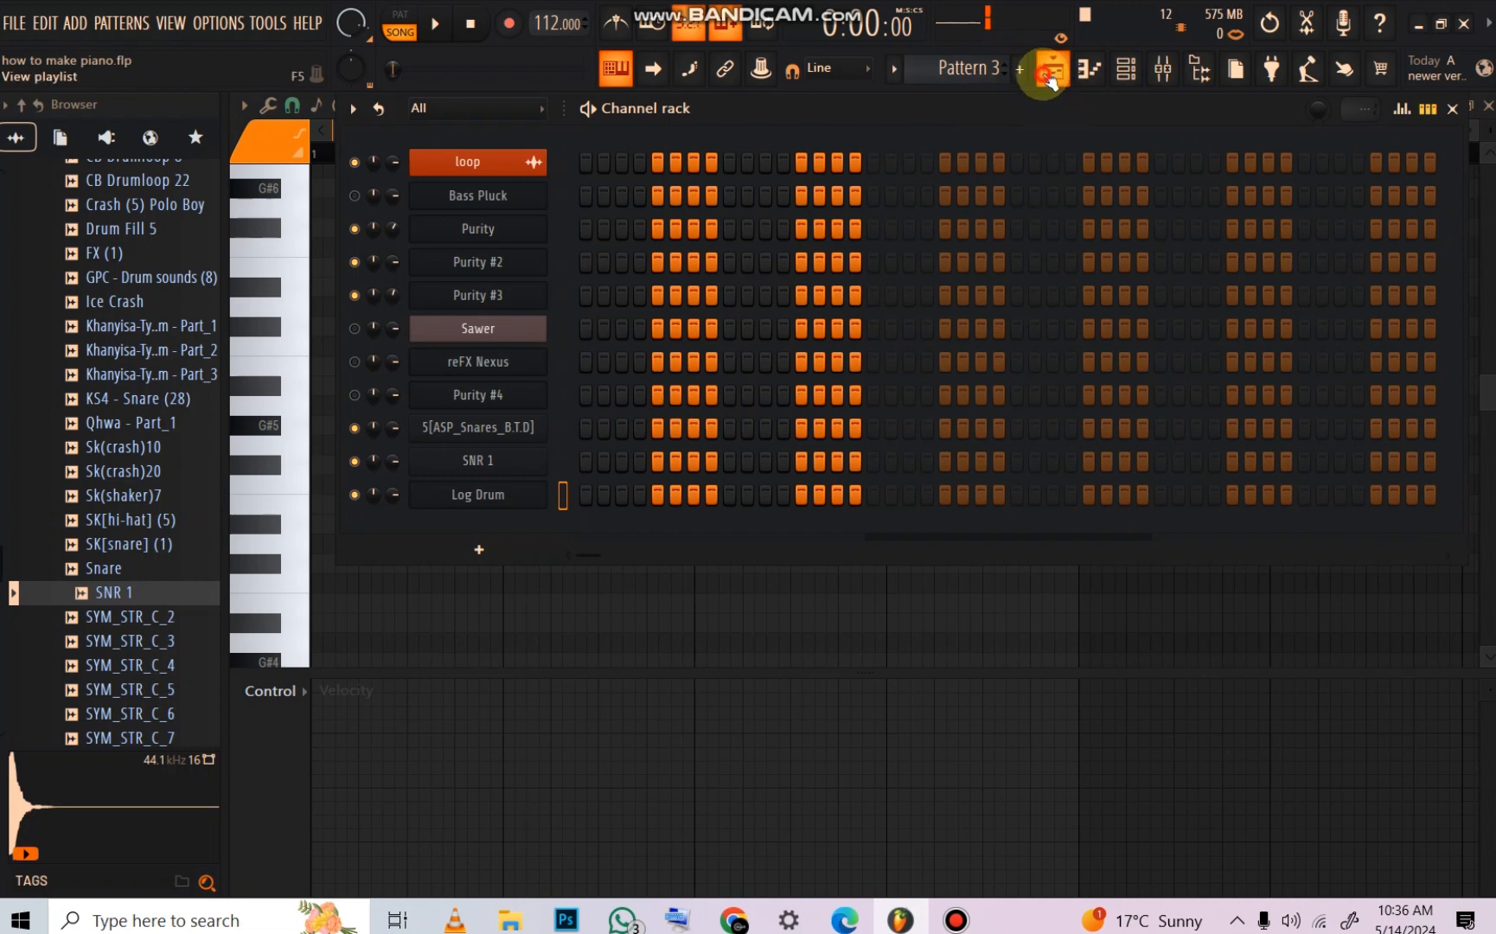
left_click(1051, 76)
left_click(619, 420)
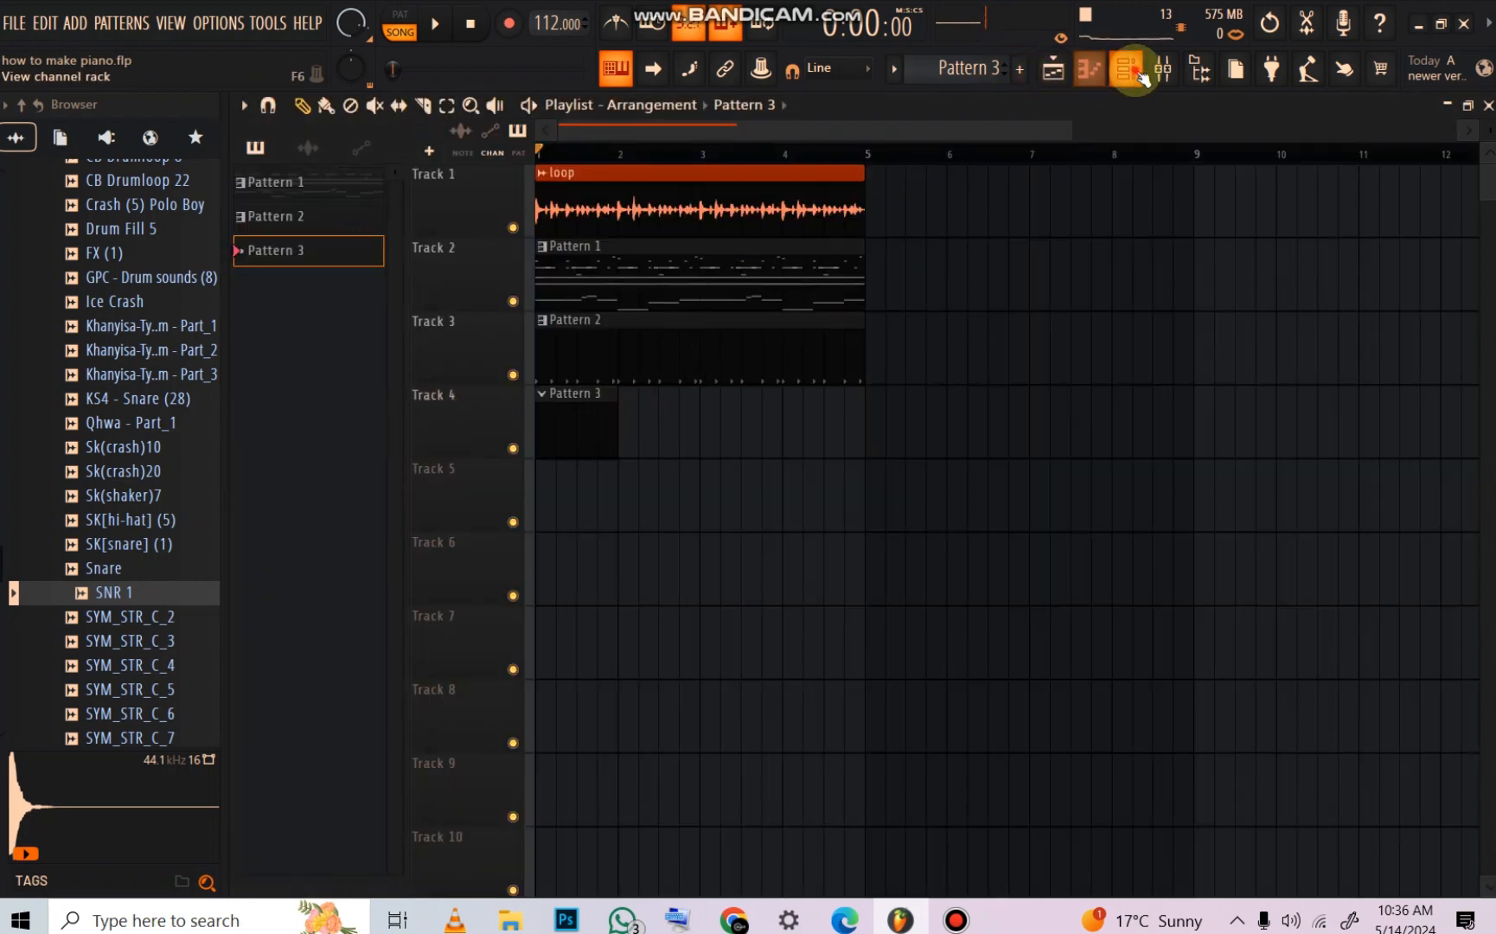
Step: Paste the Bass Pluck line into Log Drum in Pattern 3 and open its piano roll
left_click(1140, 74)
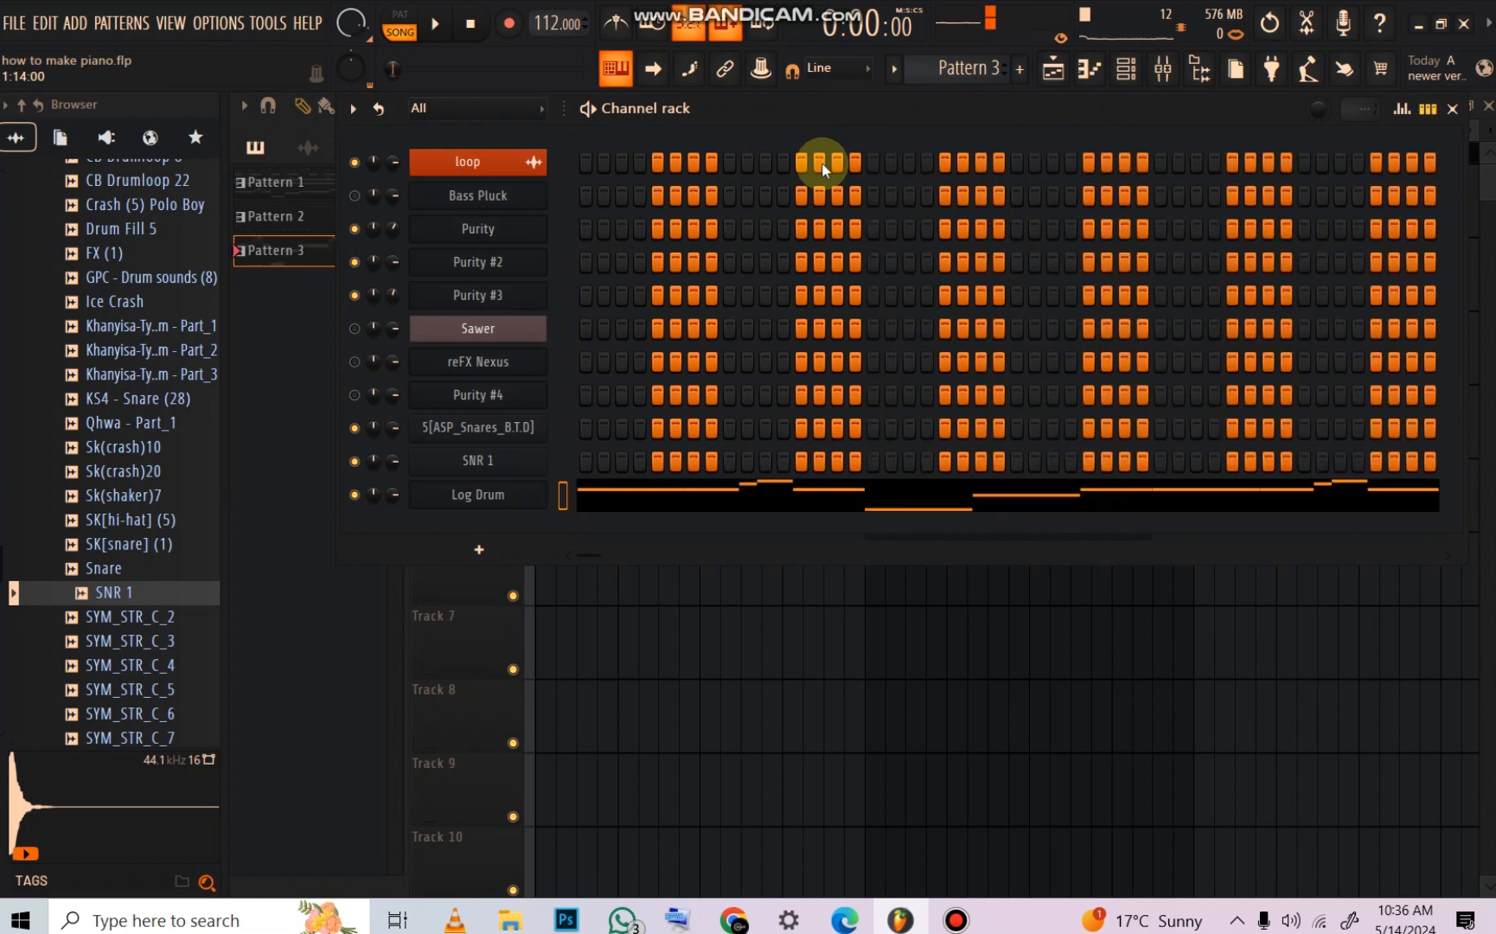
left_click(786, 494)
scroll(728, 484, "down", 4)
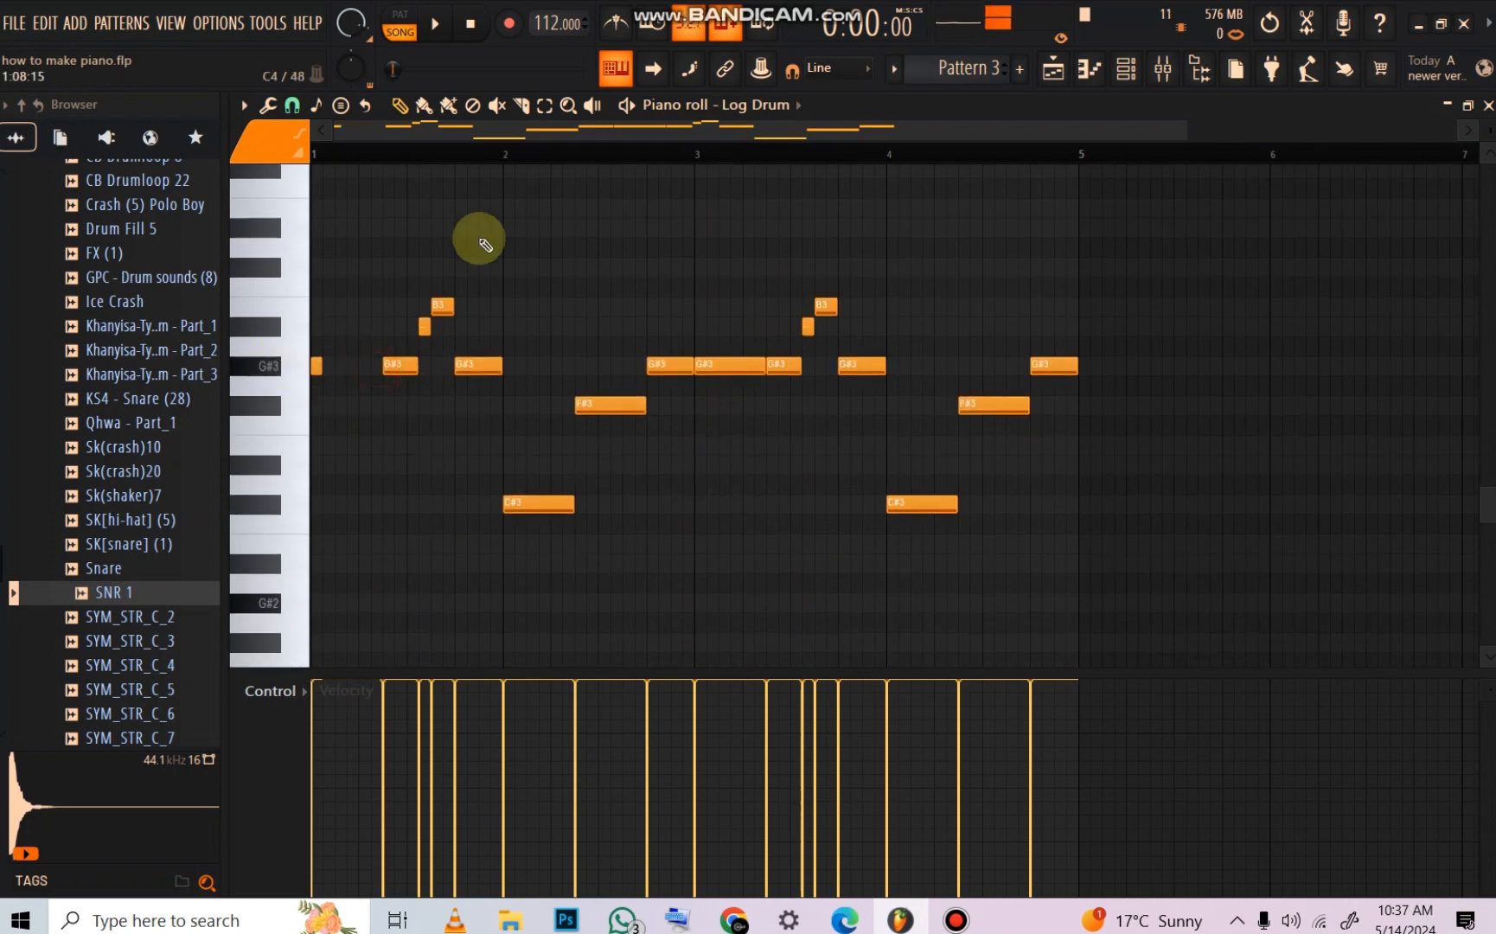
Step: In bar 1, shorten the first and last G#3 notes to one step and delete the G#3, A#3 and B3 notes between them
left_click_drag(1185, 127, 692, 164)
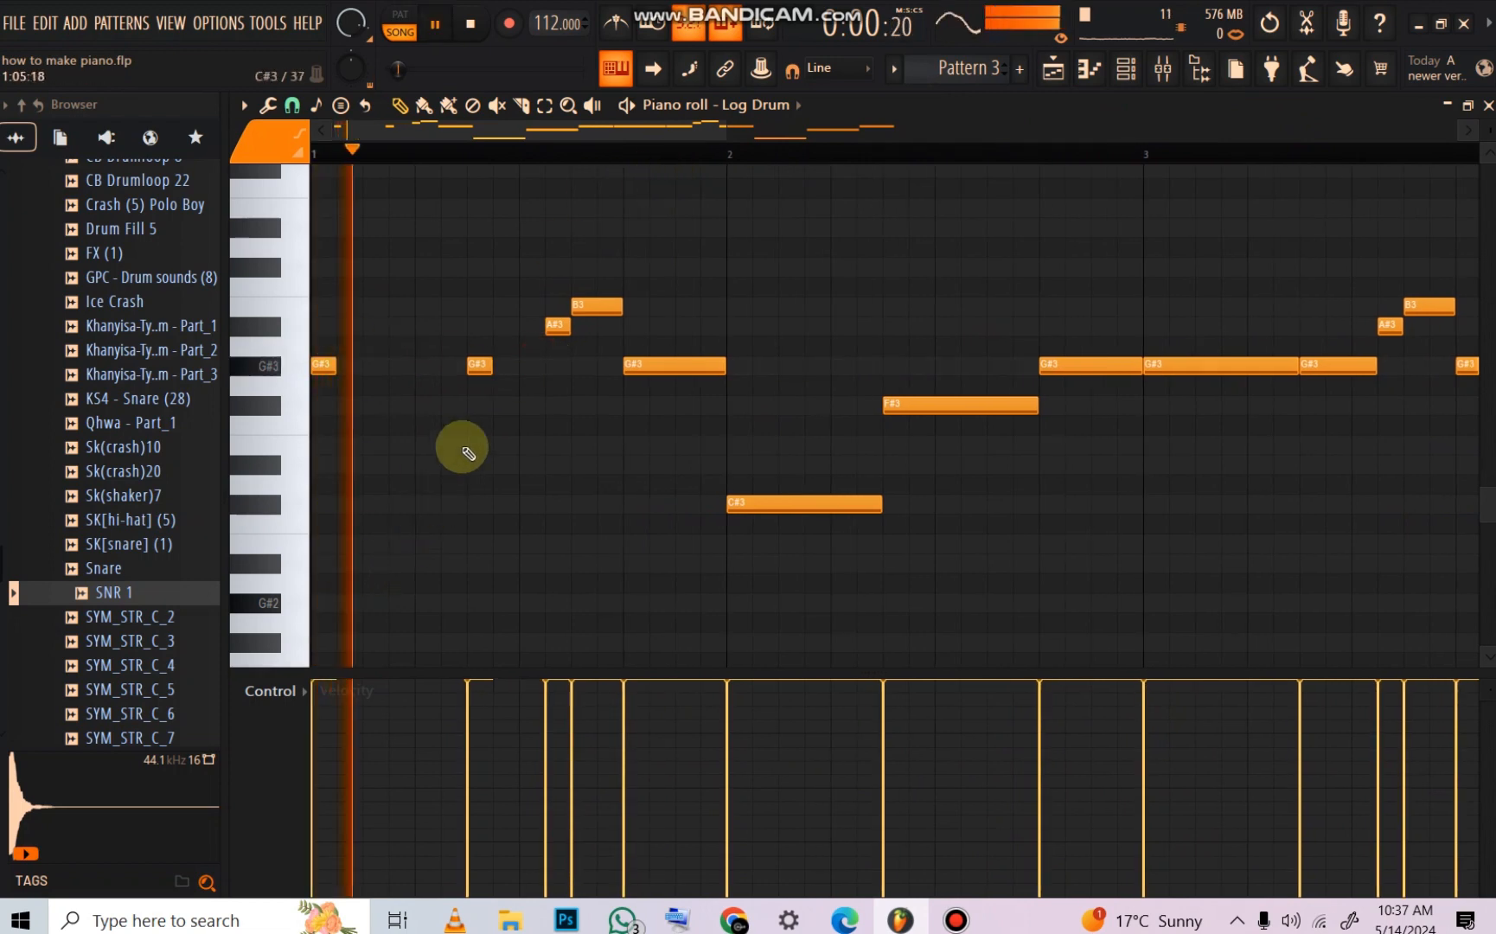
left_click(470, 26)
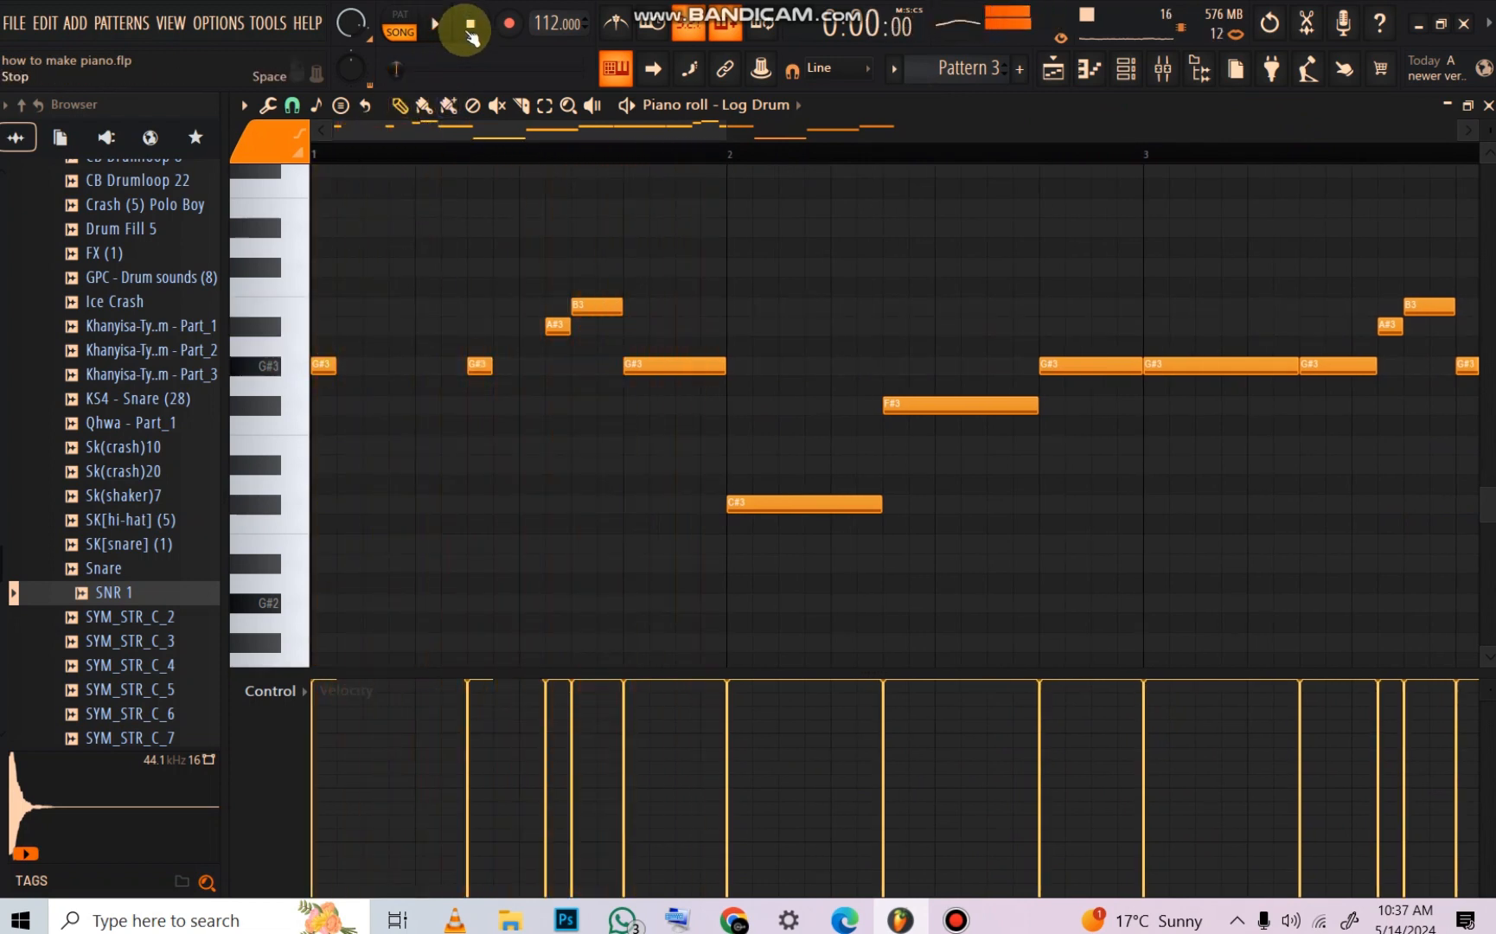
scroll(570, 154, "down", 5)
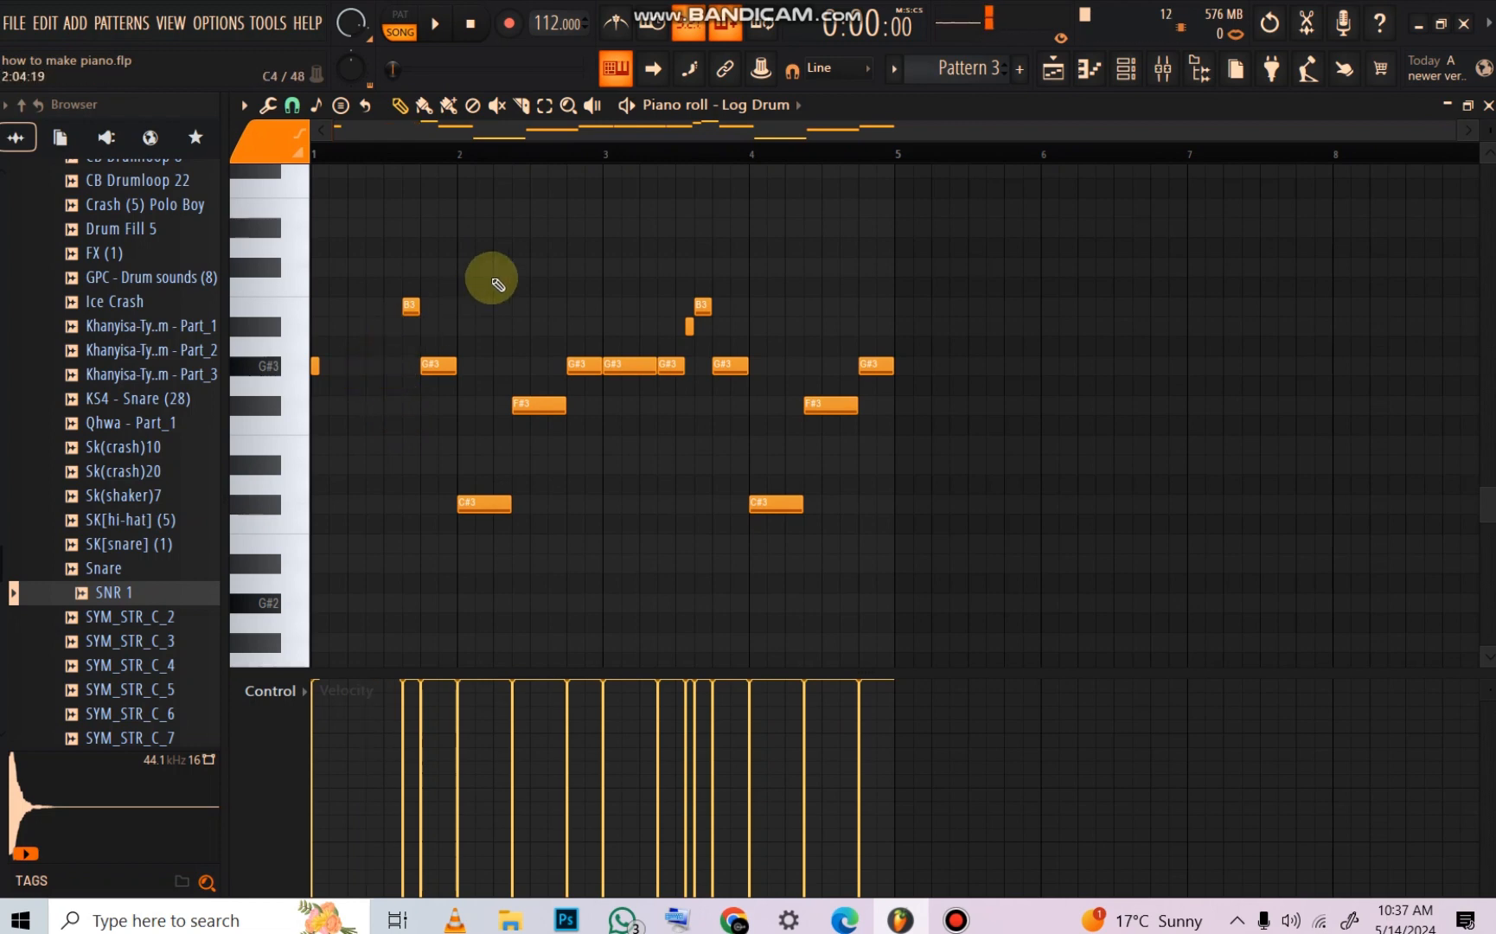
left_click_drag(1452, 133, 990, 151)
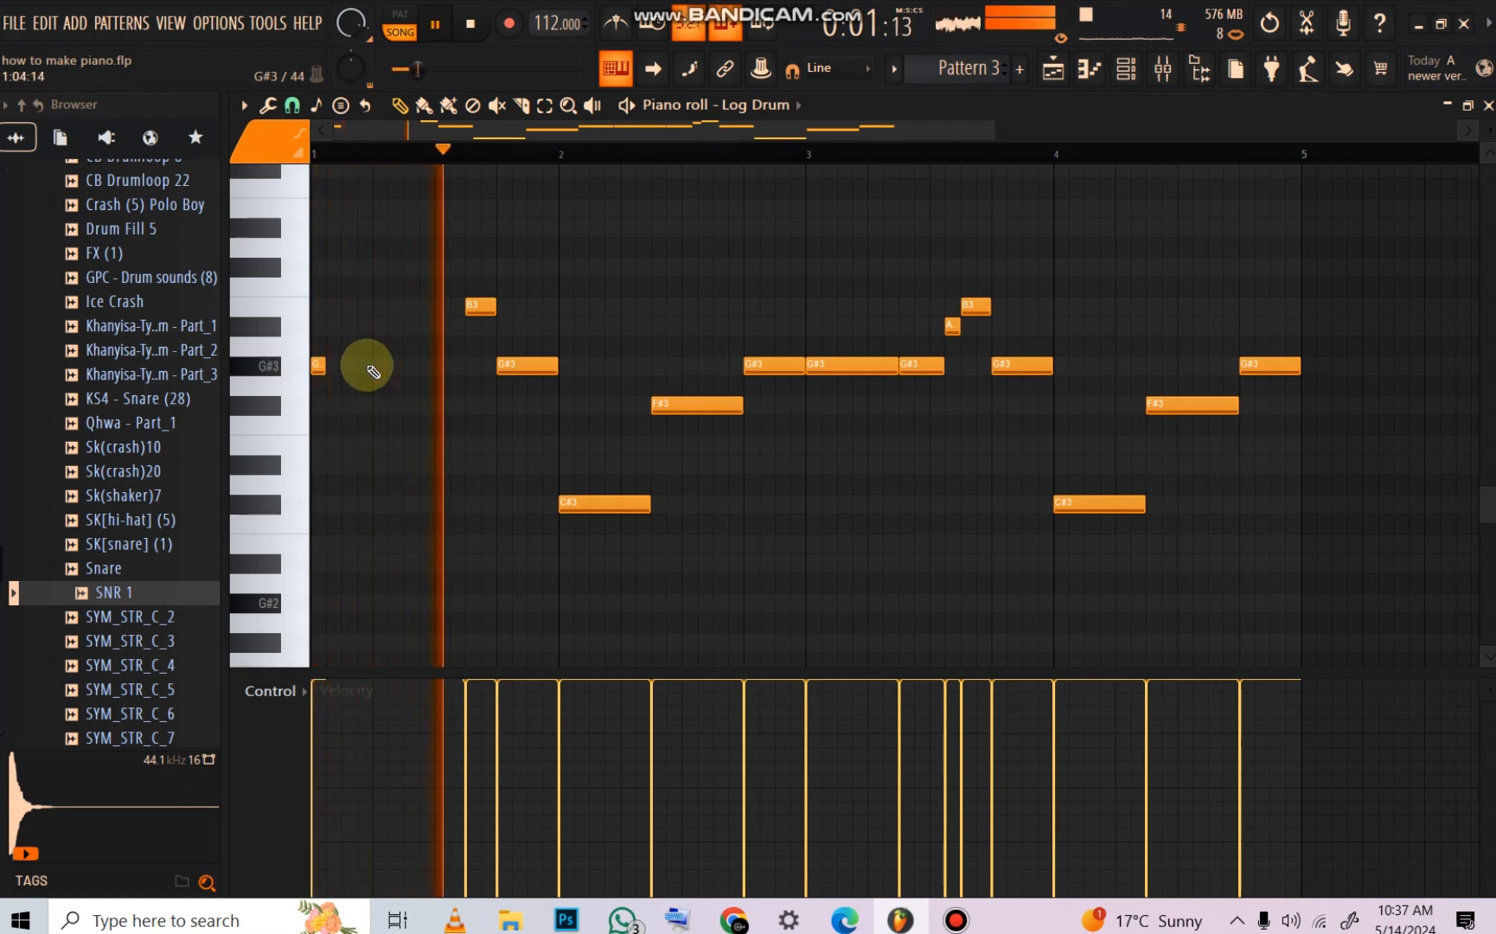
right_click(494, 308)
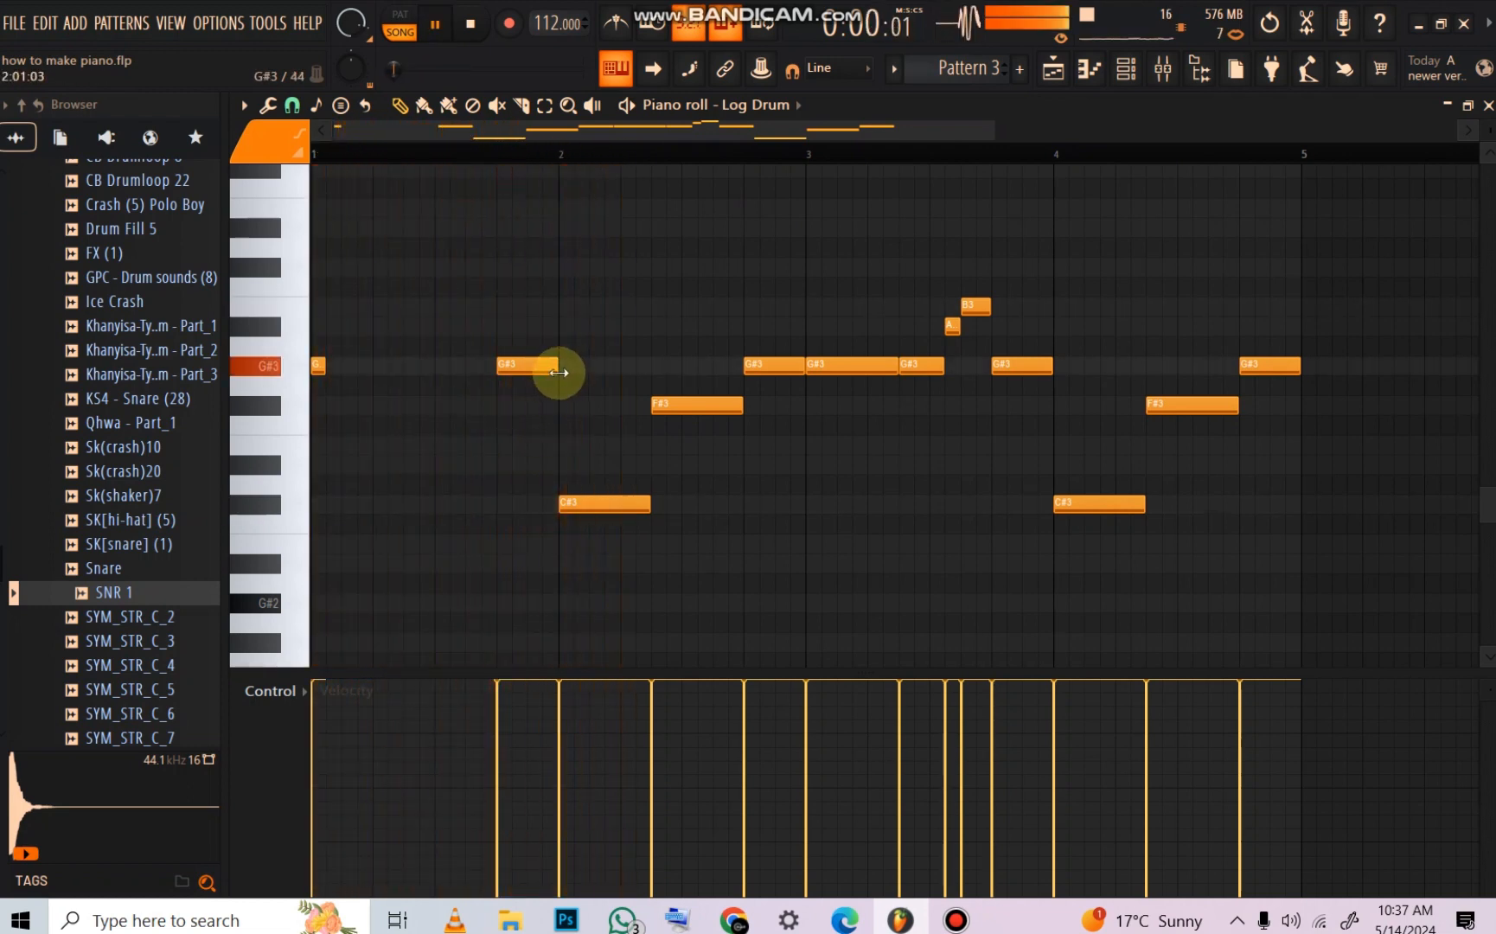
left_click_drag(559, 372, 391, 373)
Step: Add three consecutive one-step G#2 notes in bar 1, starting at step 9
scroll(484, 540, "down", 1)
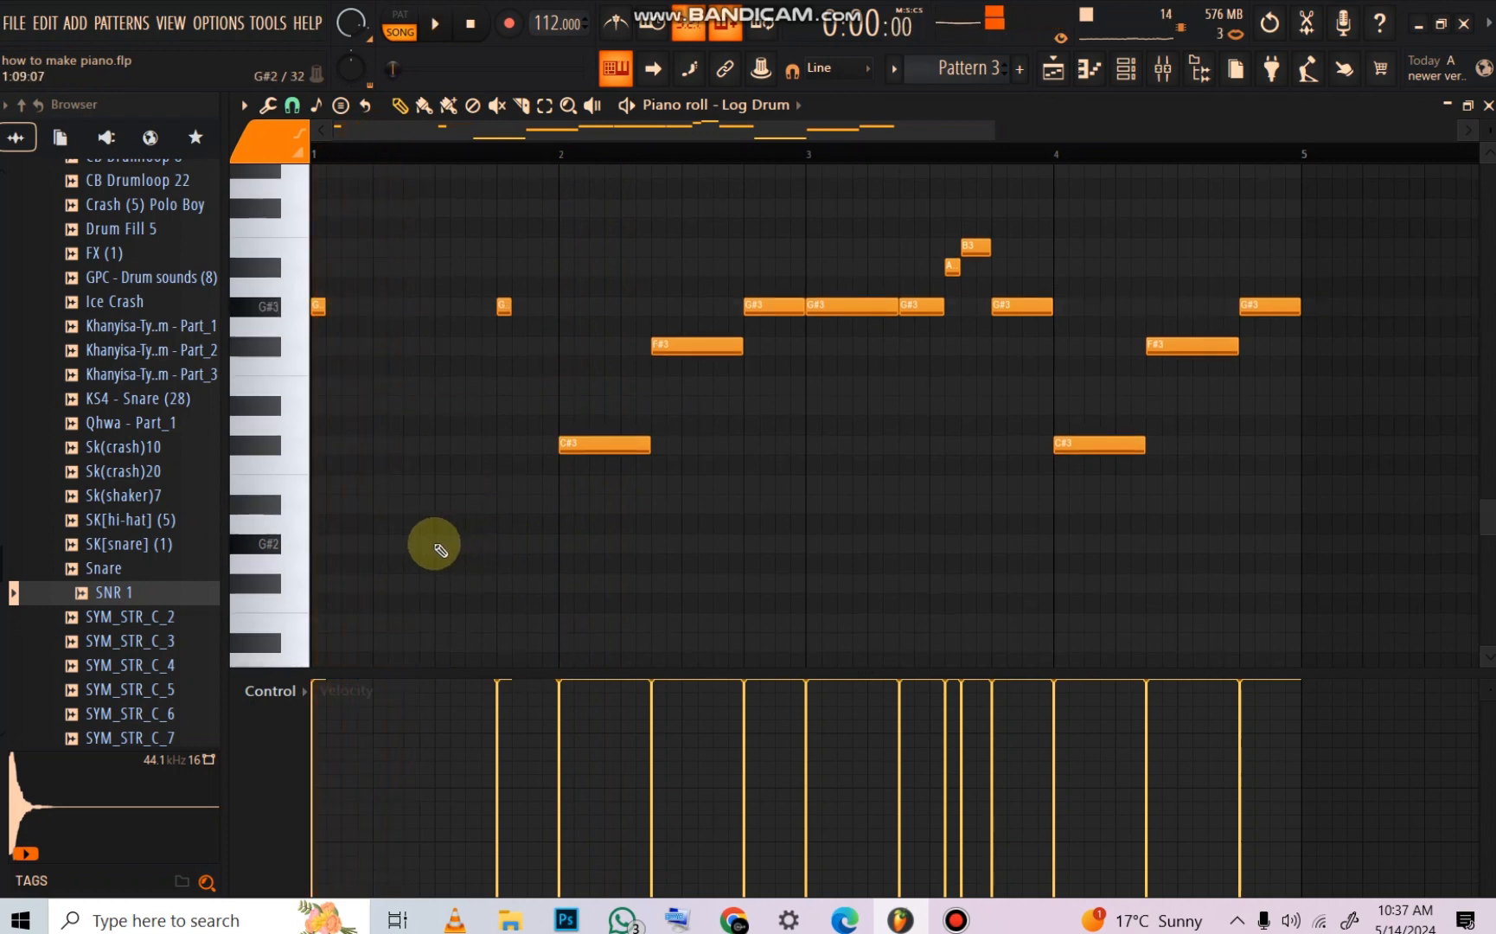
double_click(317, 307)
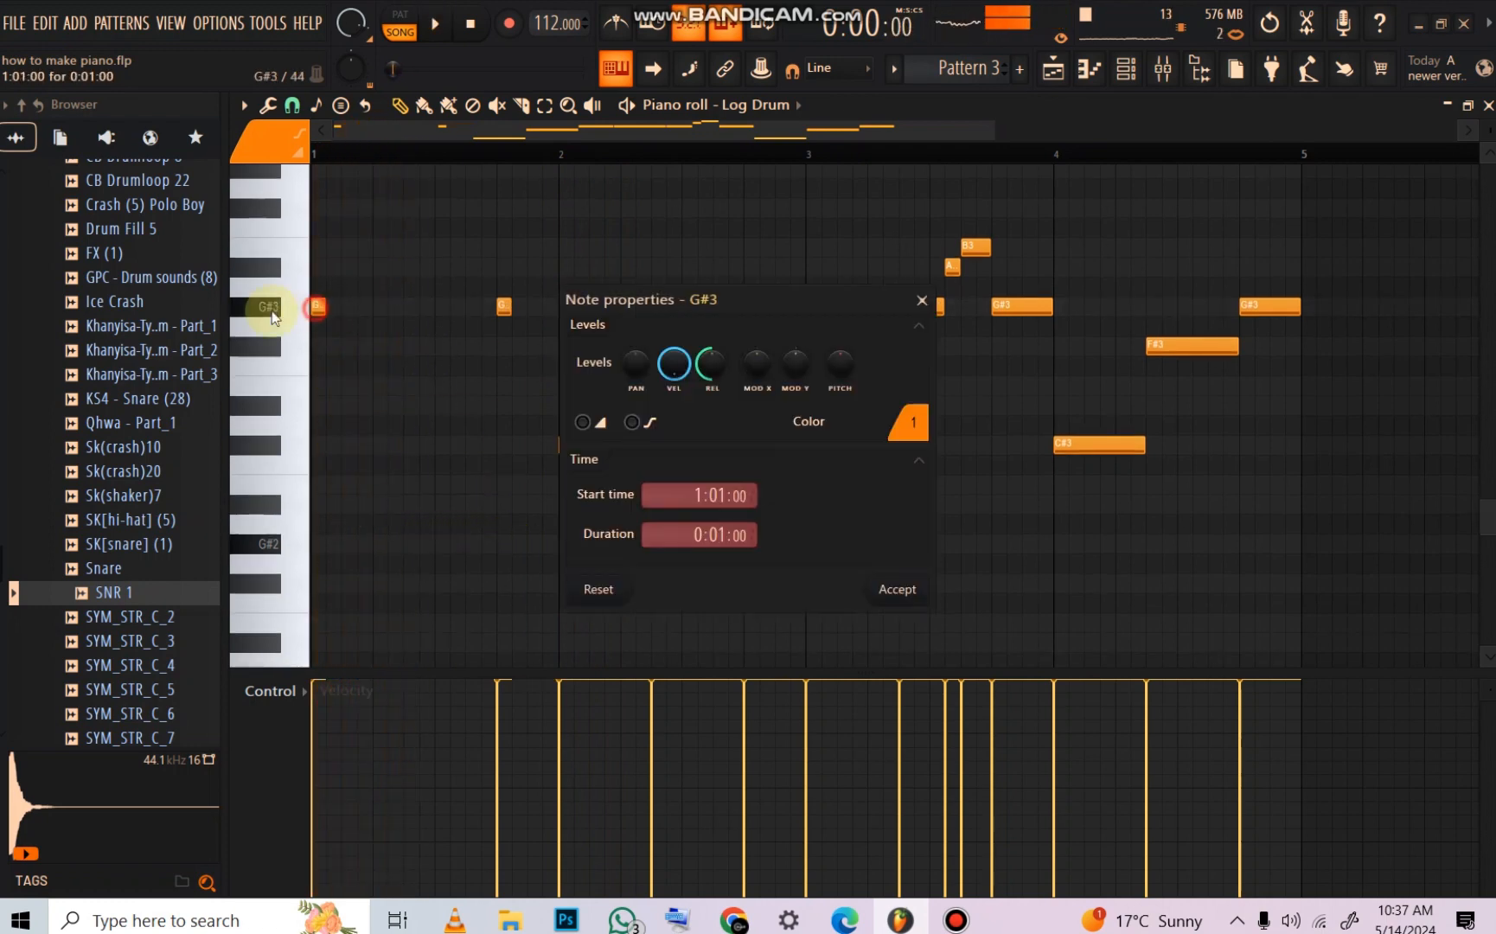
left_click(922, 300)
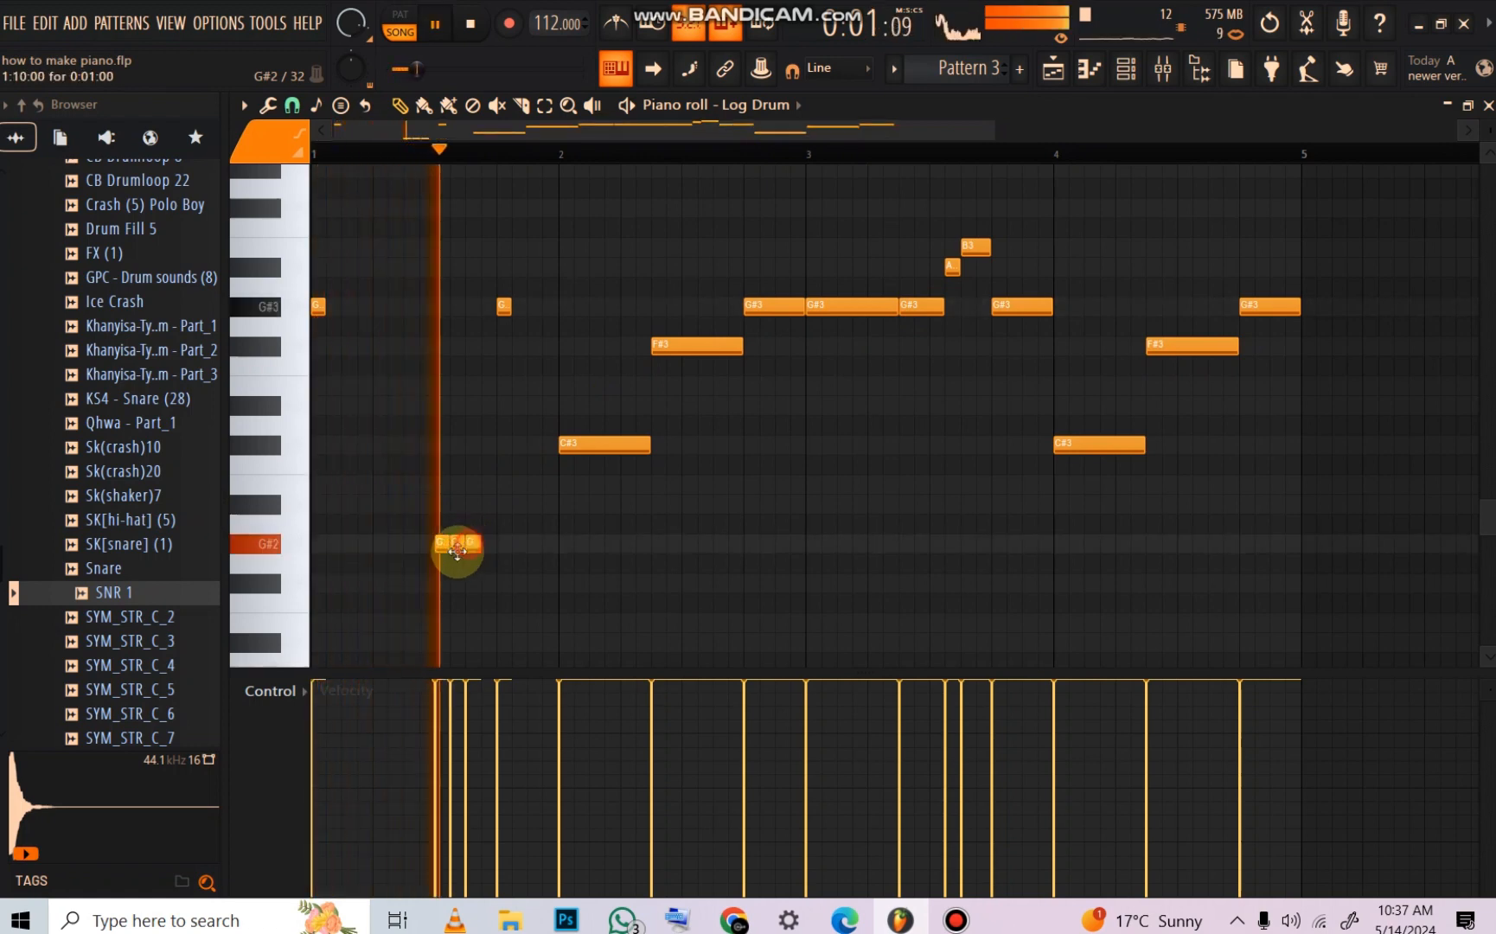
left_click(471, 544)
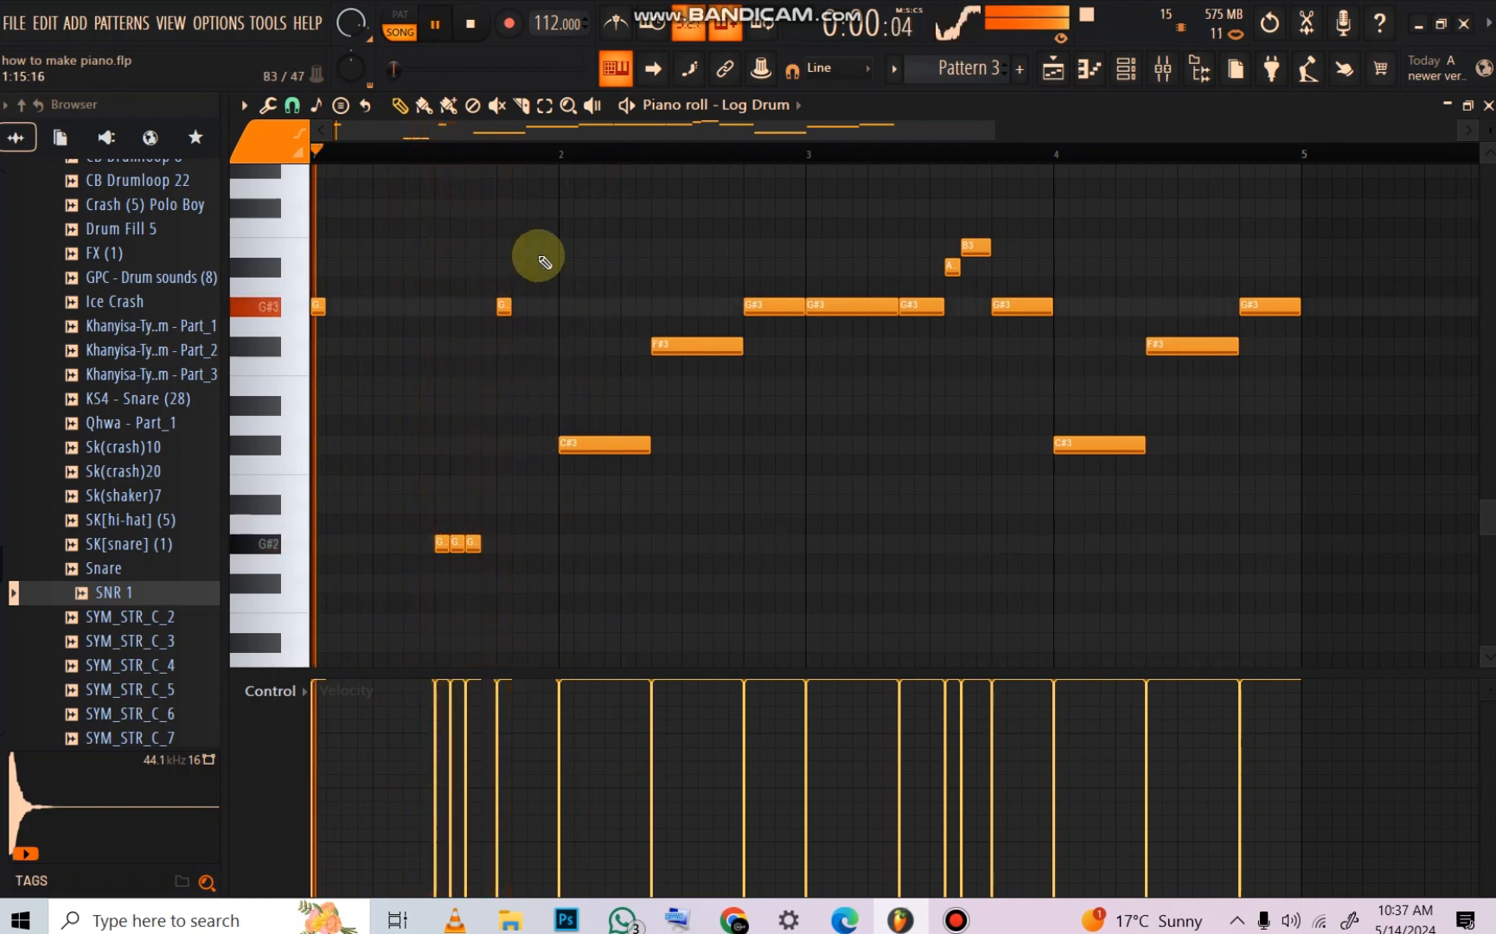
Step: Try a D#4 note at step 15 of bar 1, and replace it with a one-step G#3 note
scroll(532, 260, "up", 1)
left_click(534, 227)
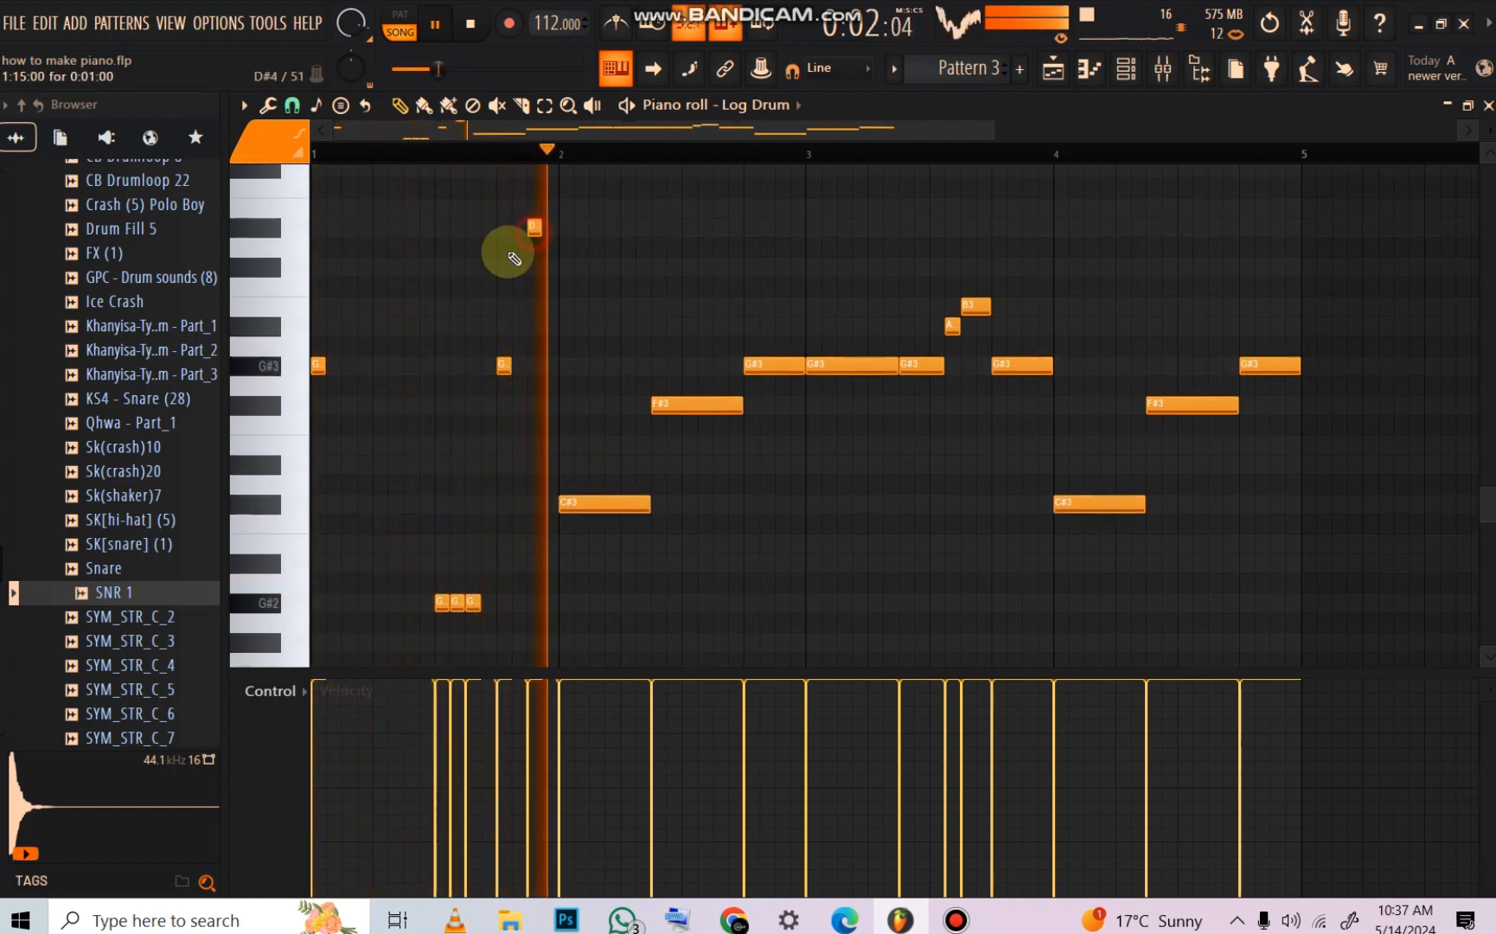
right_click(534, 226)
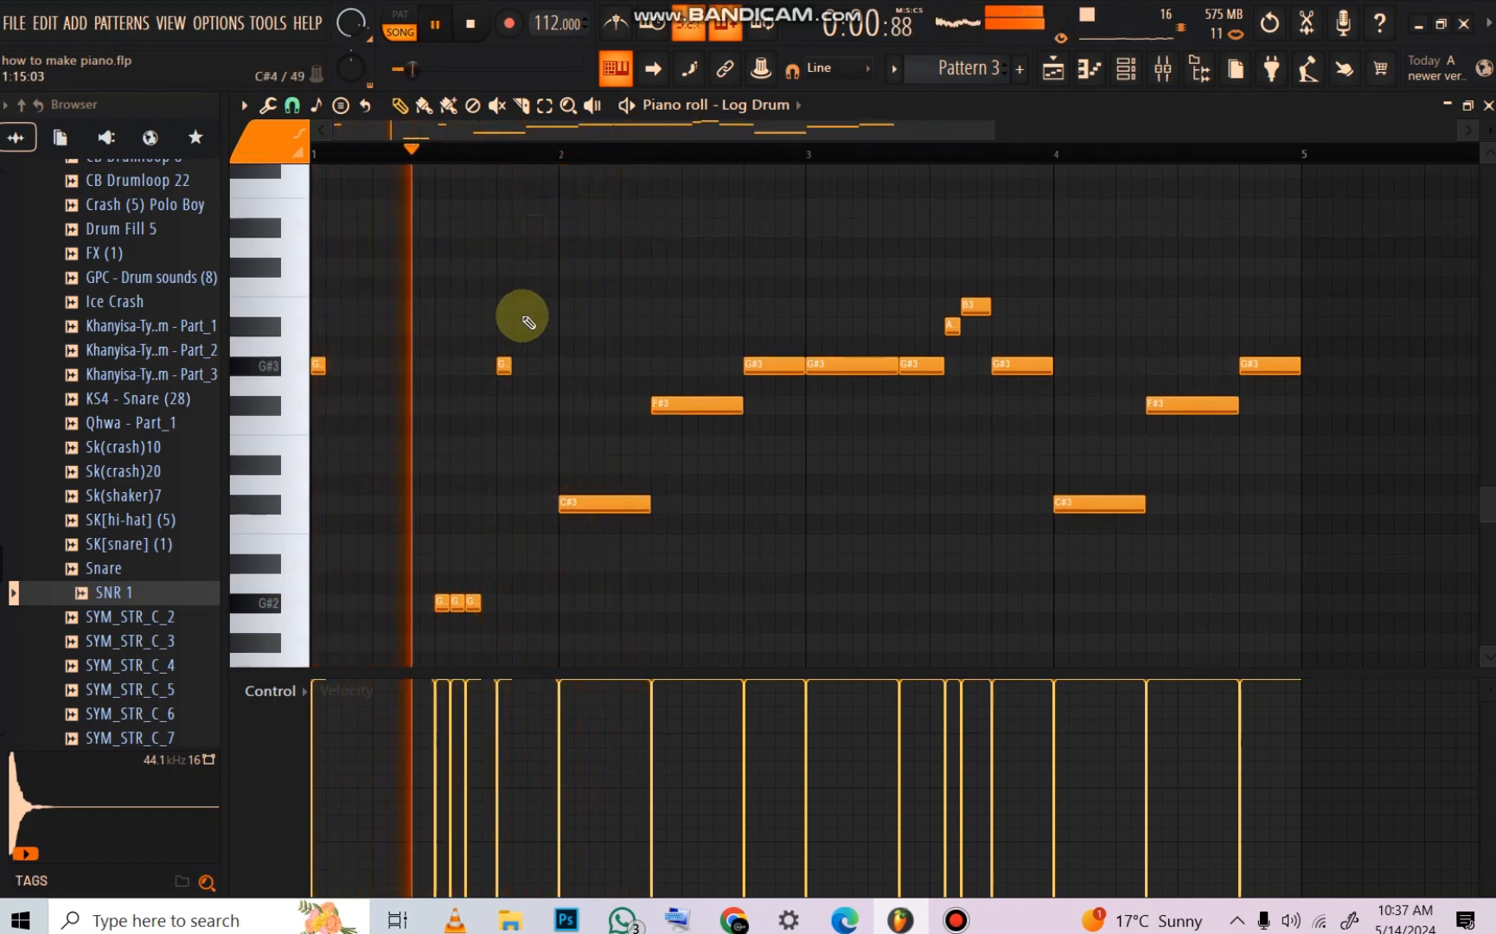
left_click(533, 364)
key("space")
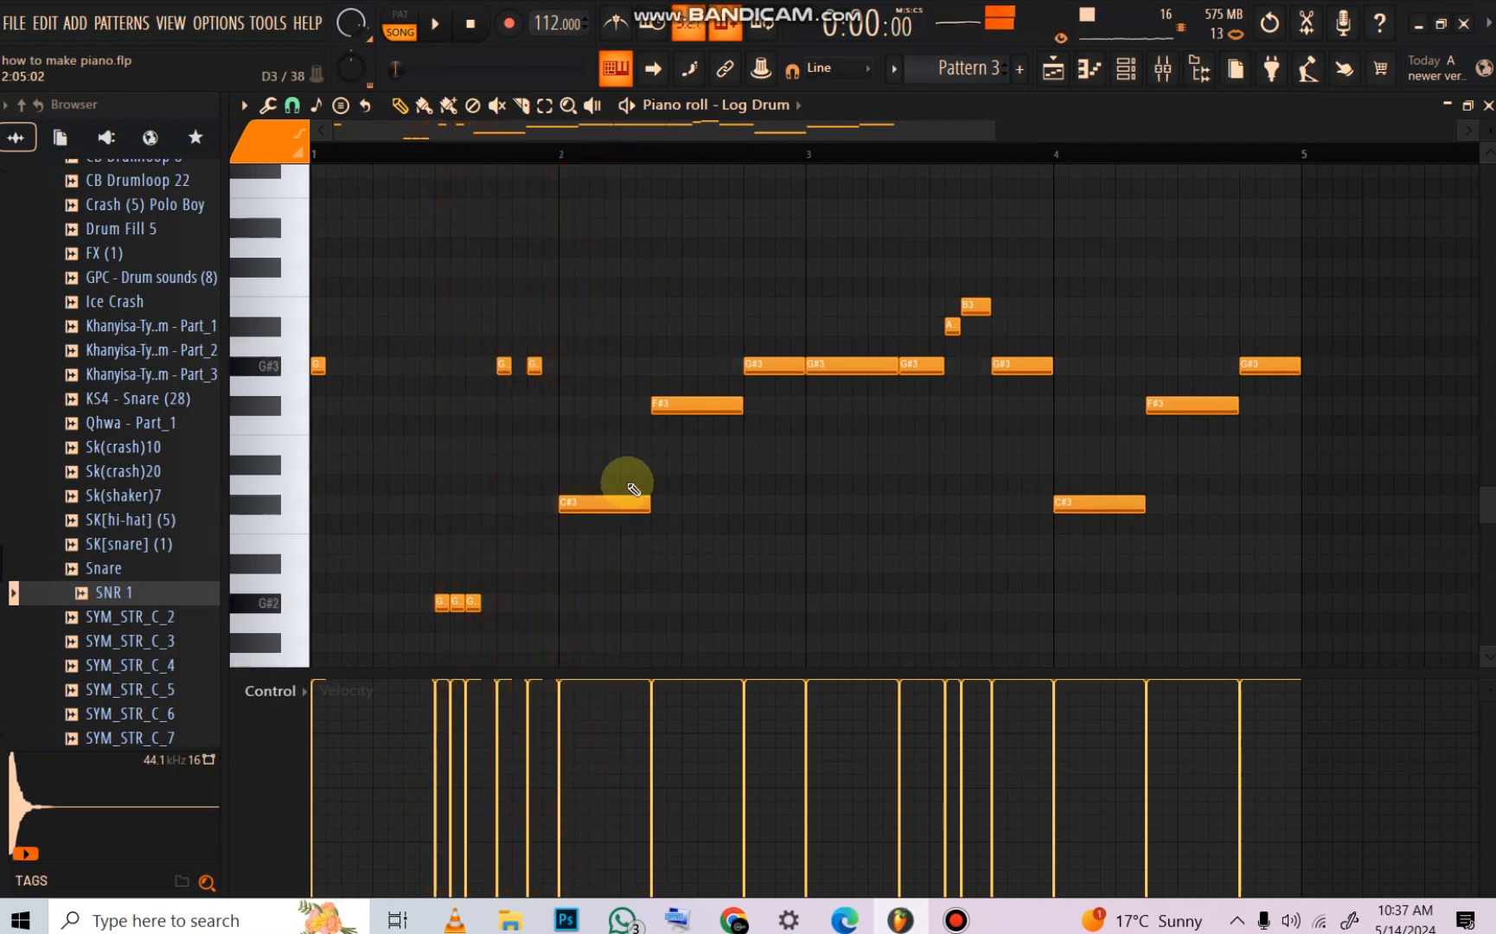
Step: In bar 2, replace the long F#3 note with two one-step F#3 notes and shorten the G#3 note to one step
key("space")
left_click_drag(691, 407, 658, 404)
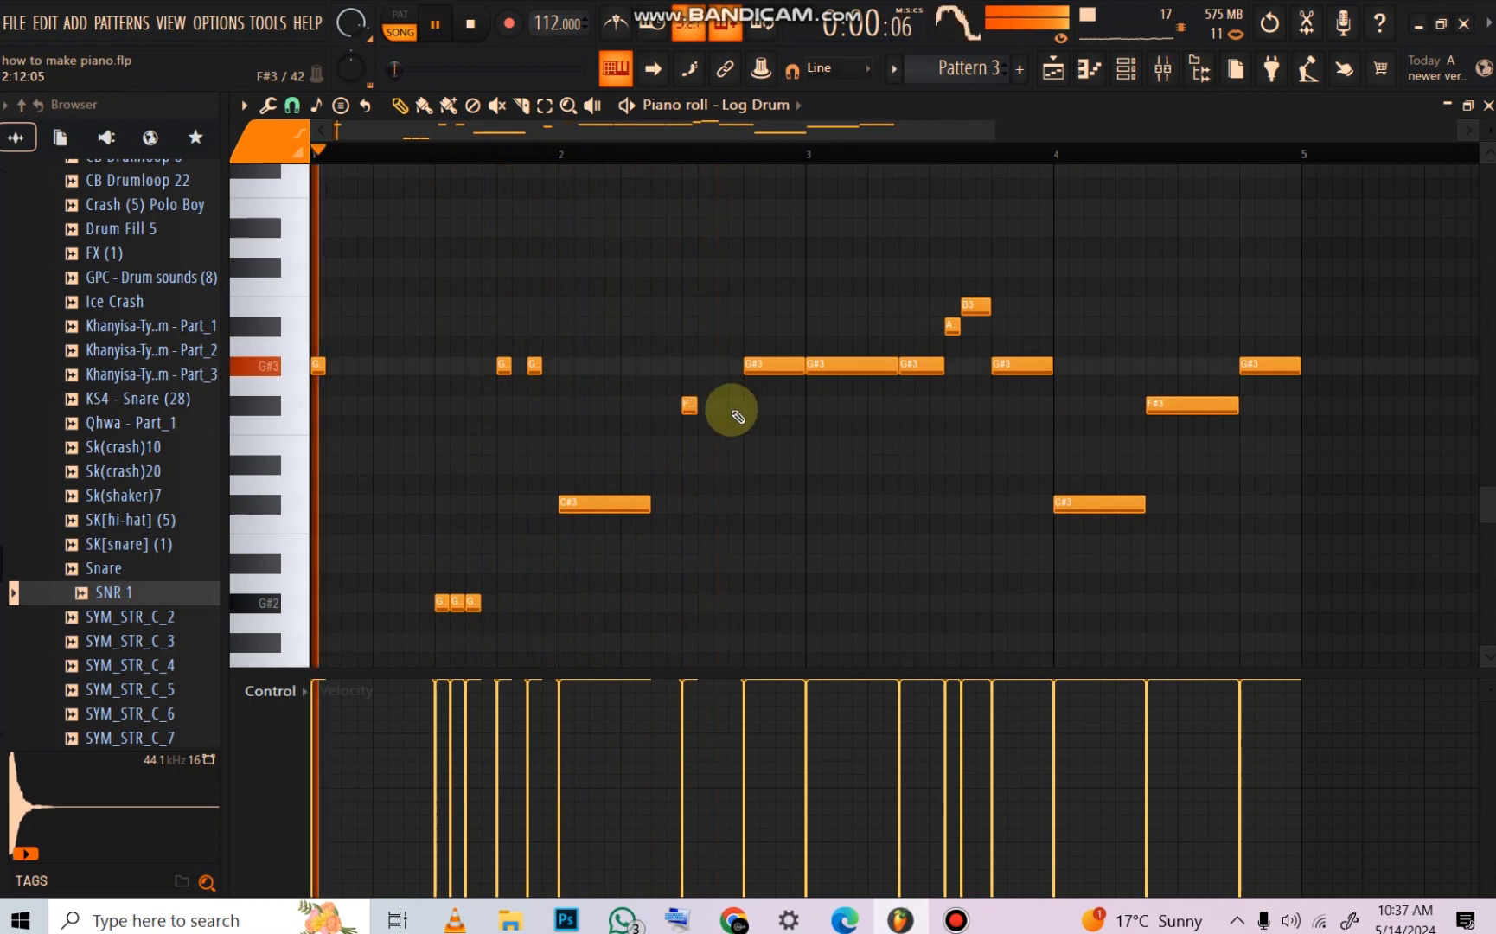
left_click(735, 409)
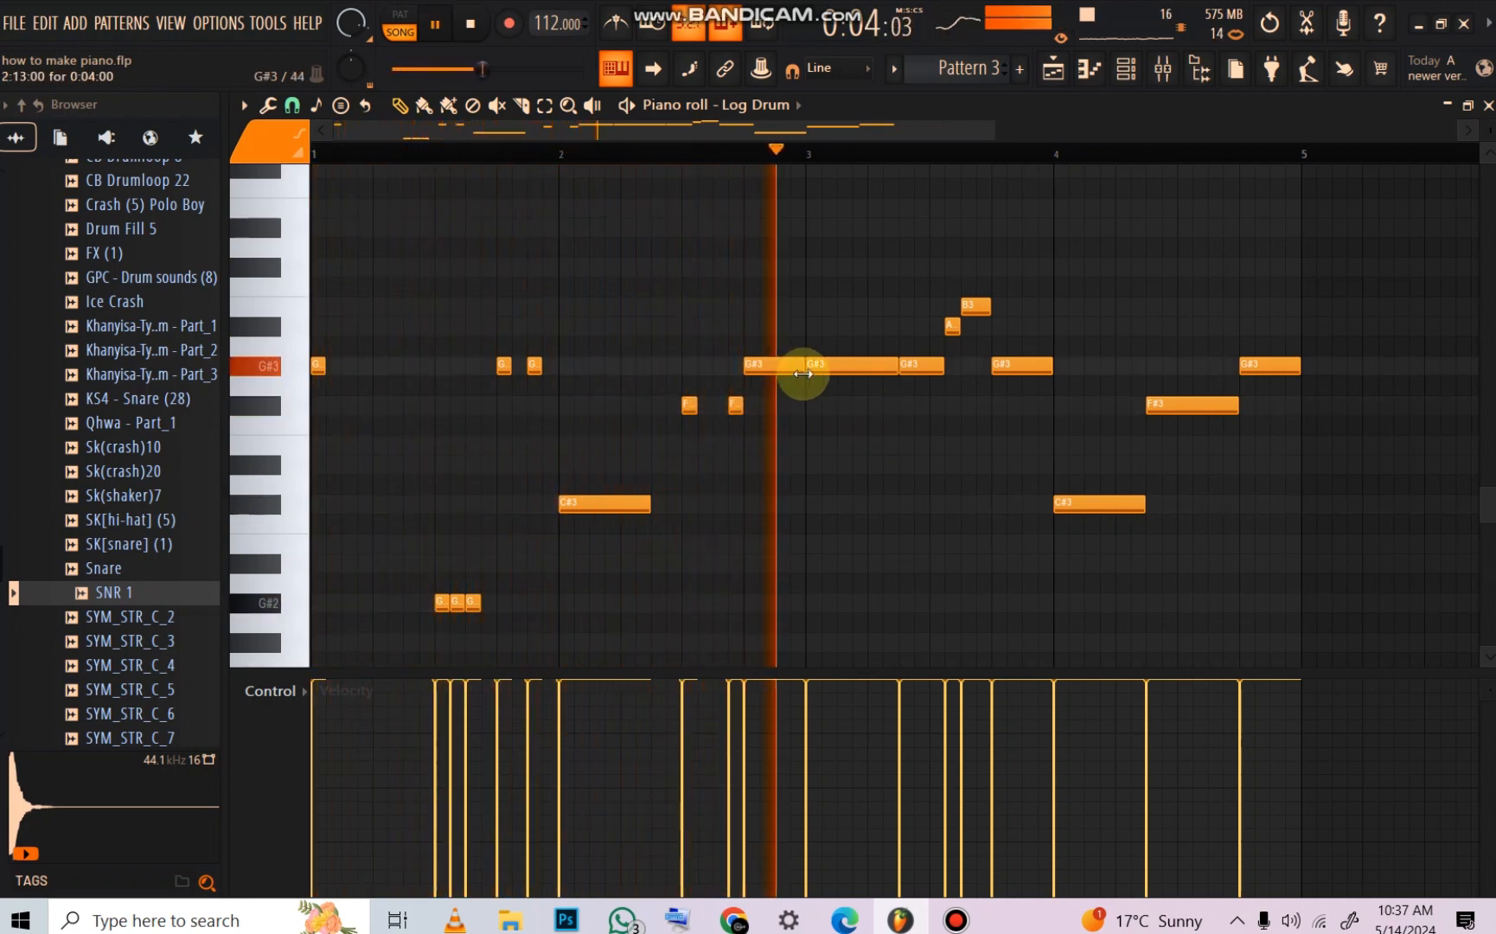
left_click_drag(804, 372, 708, 384)
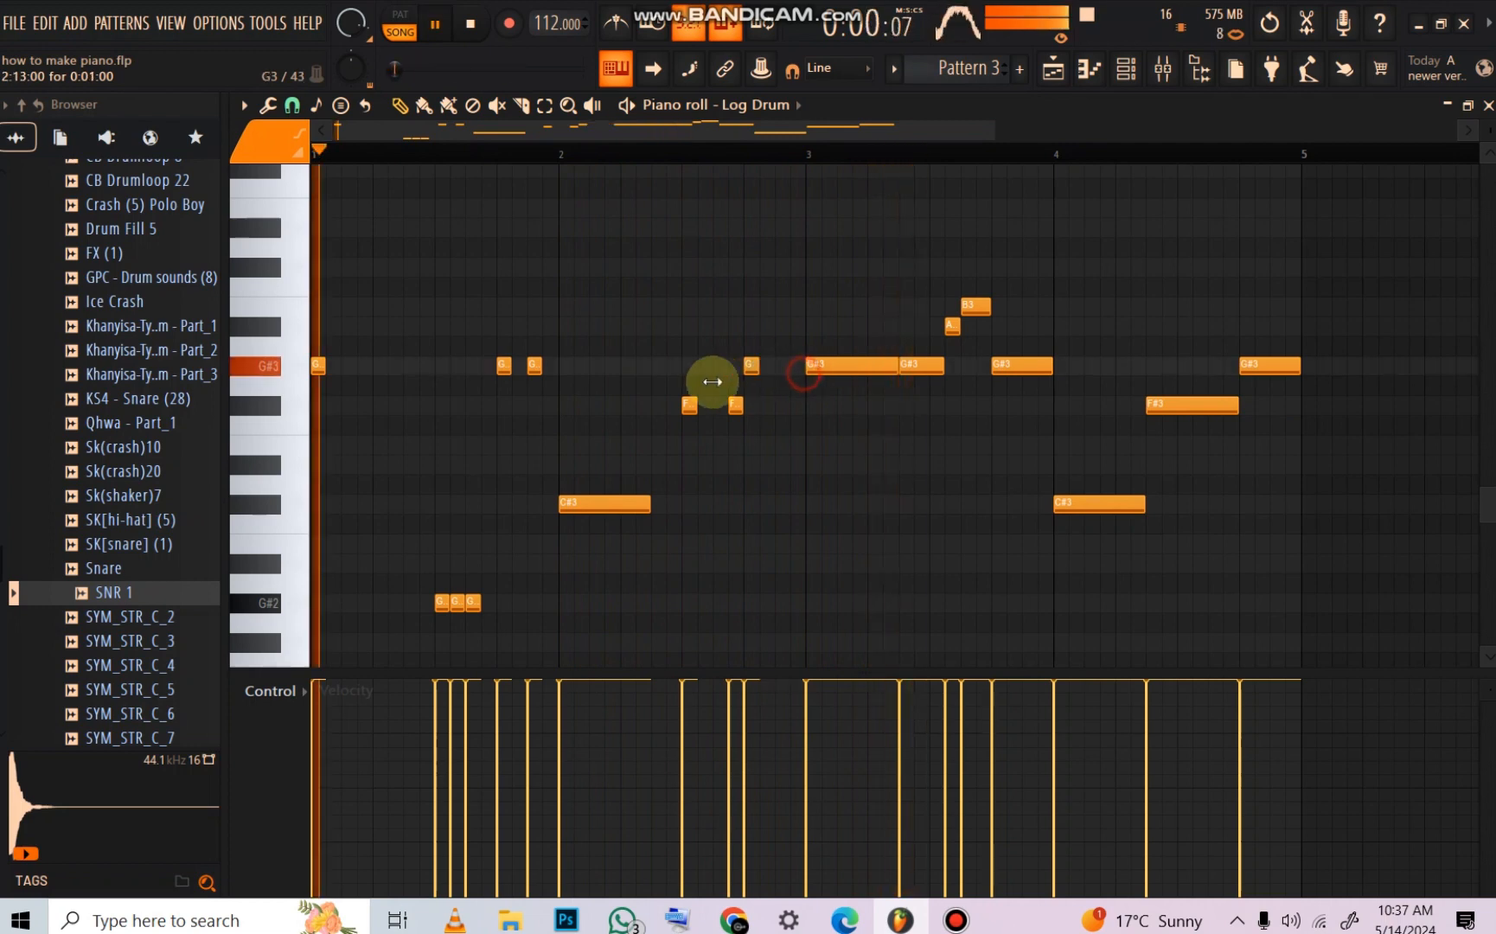
Step: Delete the second G#3 note and the A#3 and B3 notes in bar 3
right_click(919, 364)
right_click(952, 325)
right_click(976, 306)
scroll(890, 311, "up", 3)
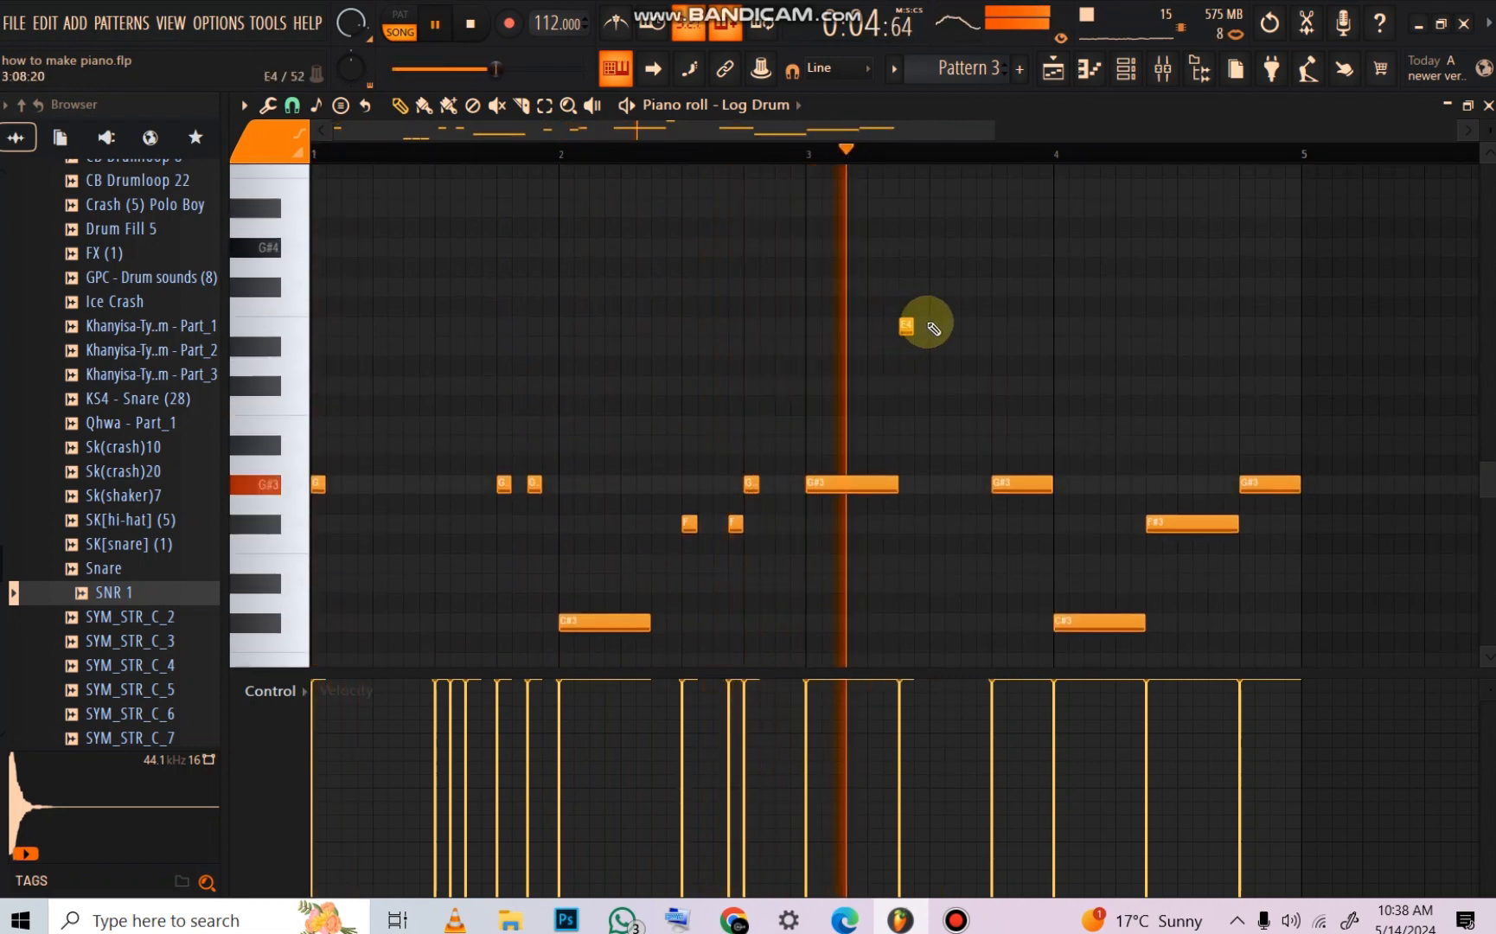
left_click(936, 327)
right_click(939, 328)
right_click(906, 329)
left_click(905, 344)
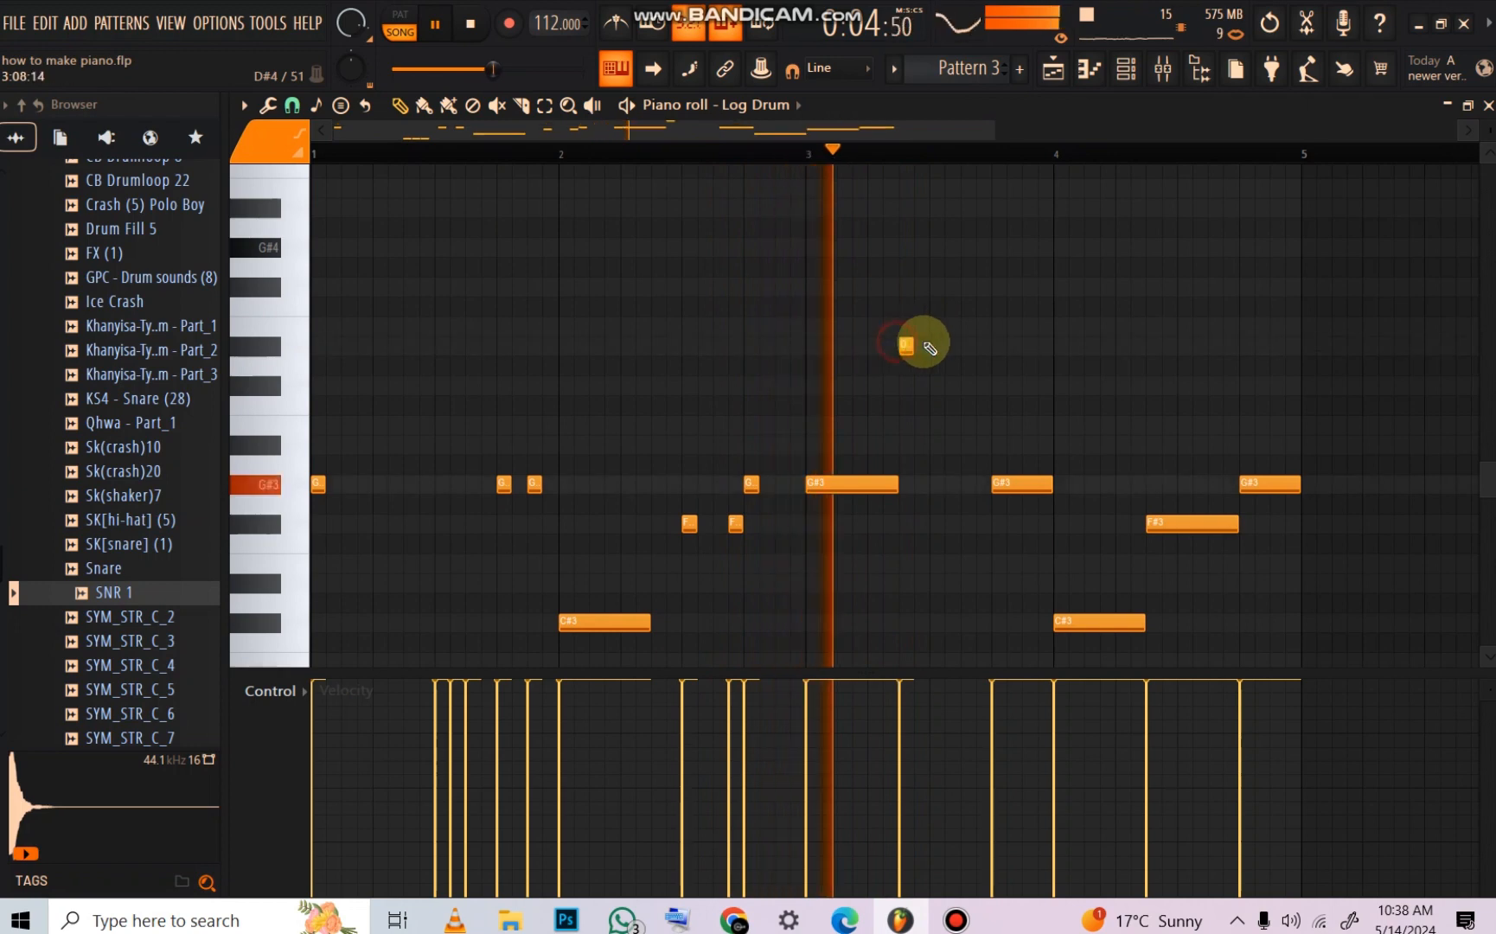
left_click(921, 343)
right_click(921, 344)
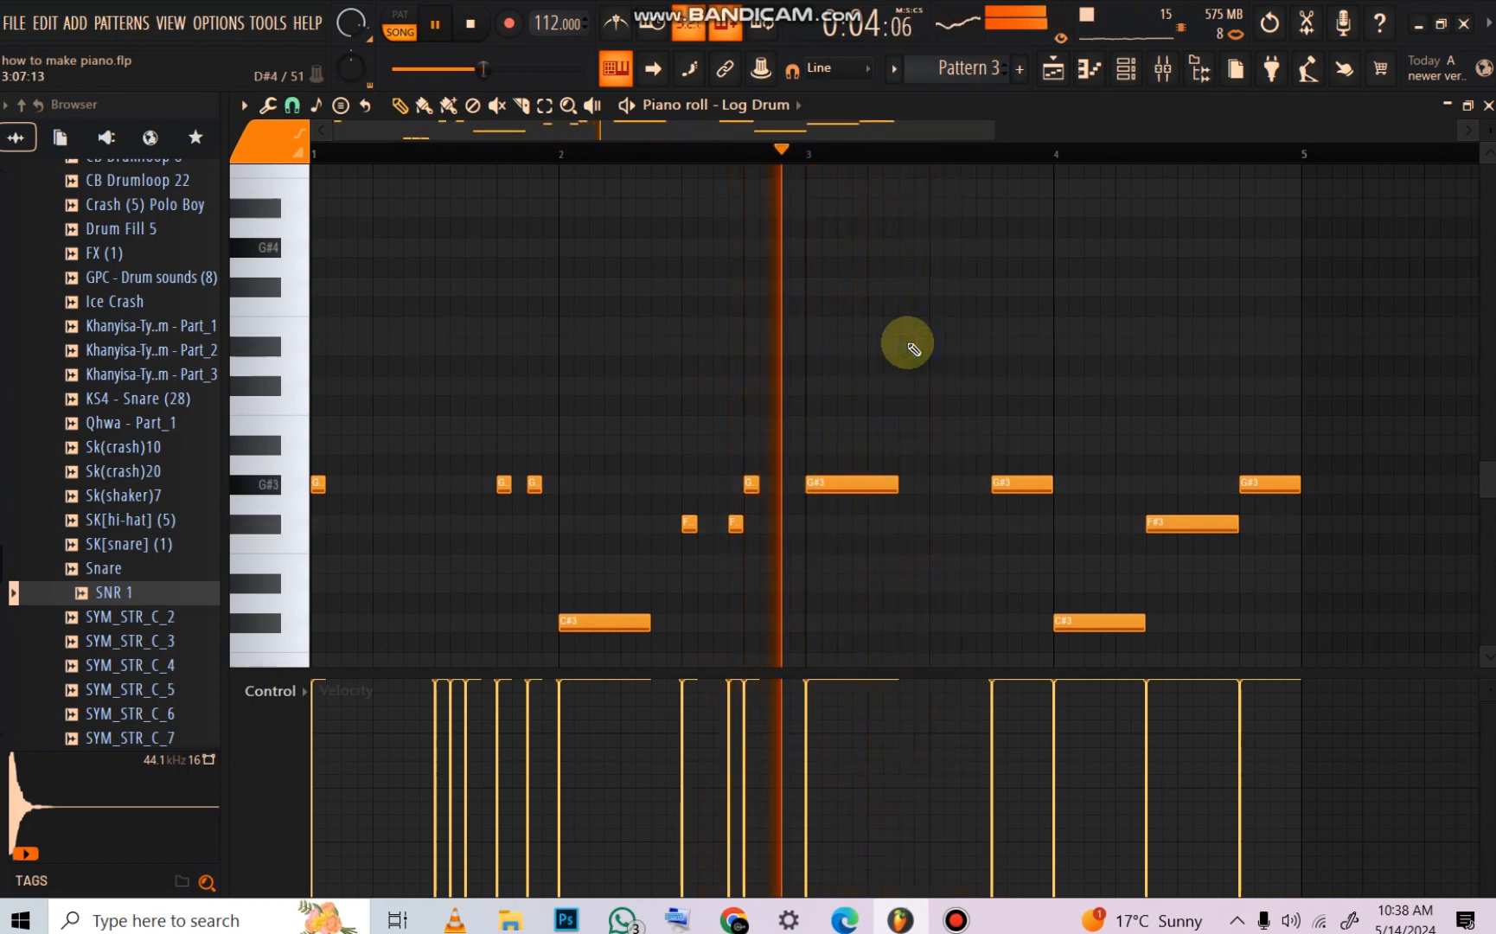
left_click(962, 332)
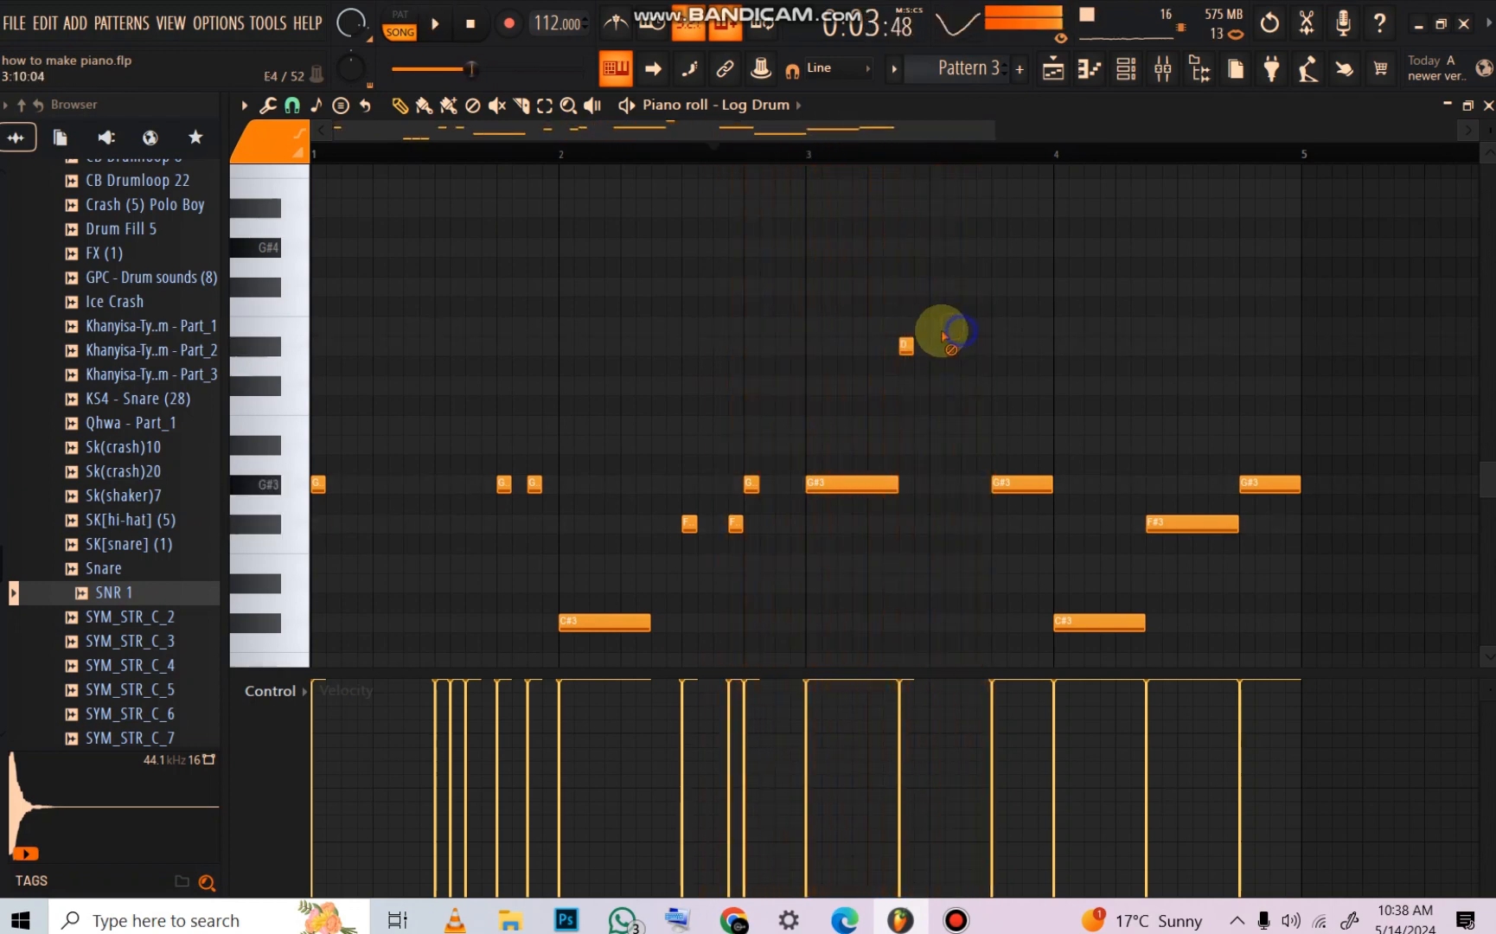
right_click(905, 346)
left_click(903, 425)
left_click(936, 426)
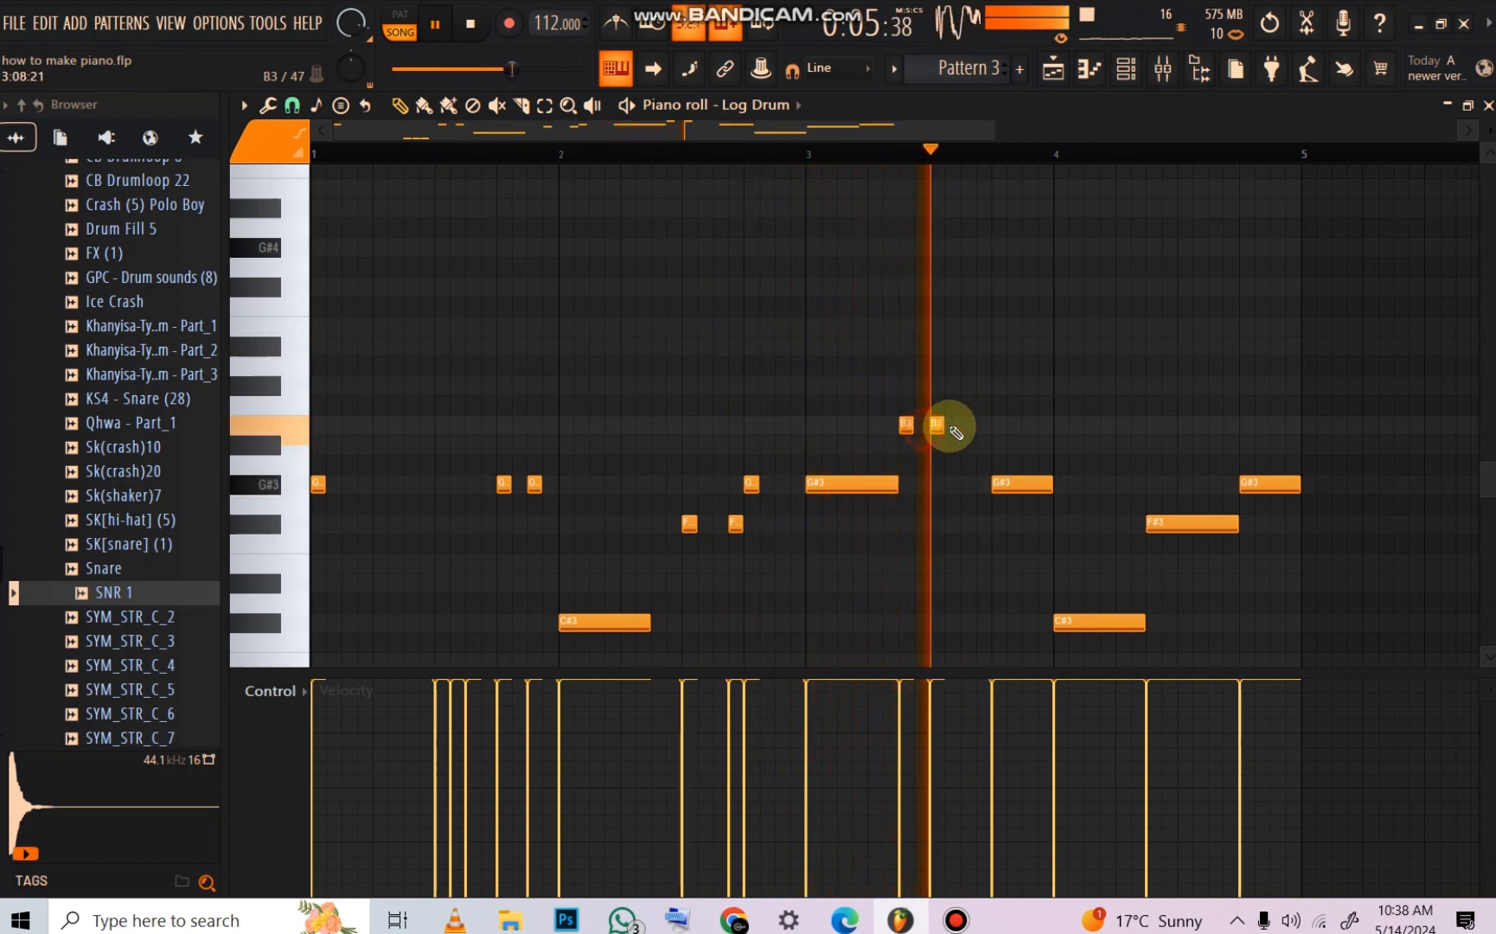
left_click(903, 446)
left_click(919, 445)
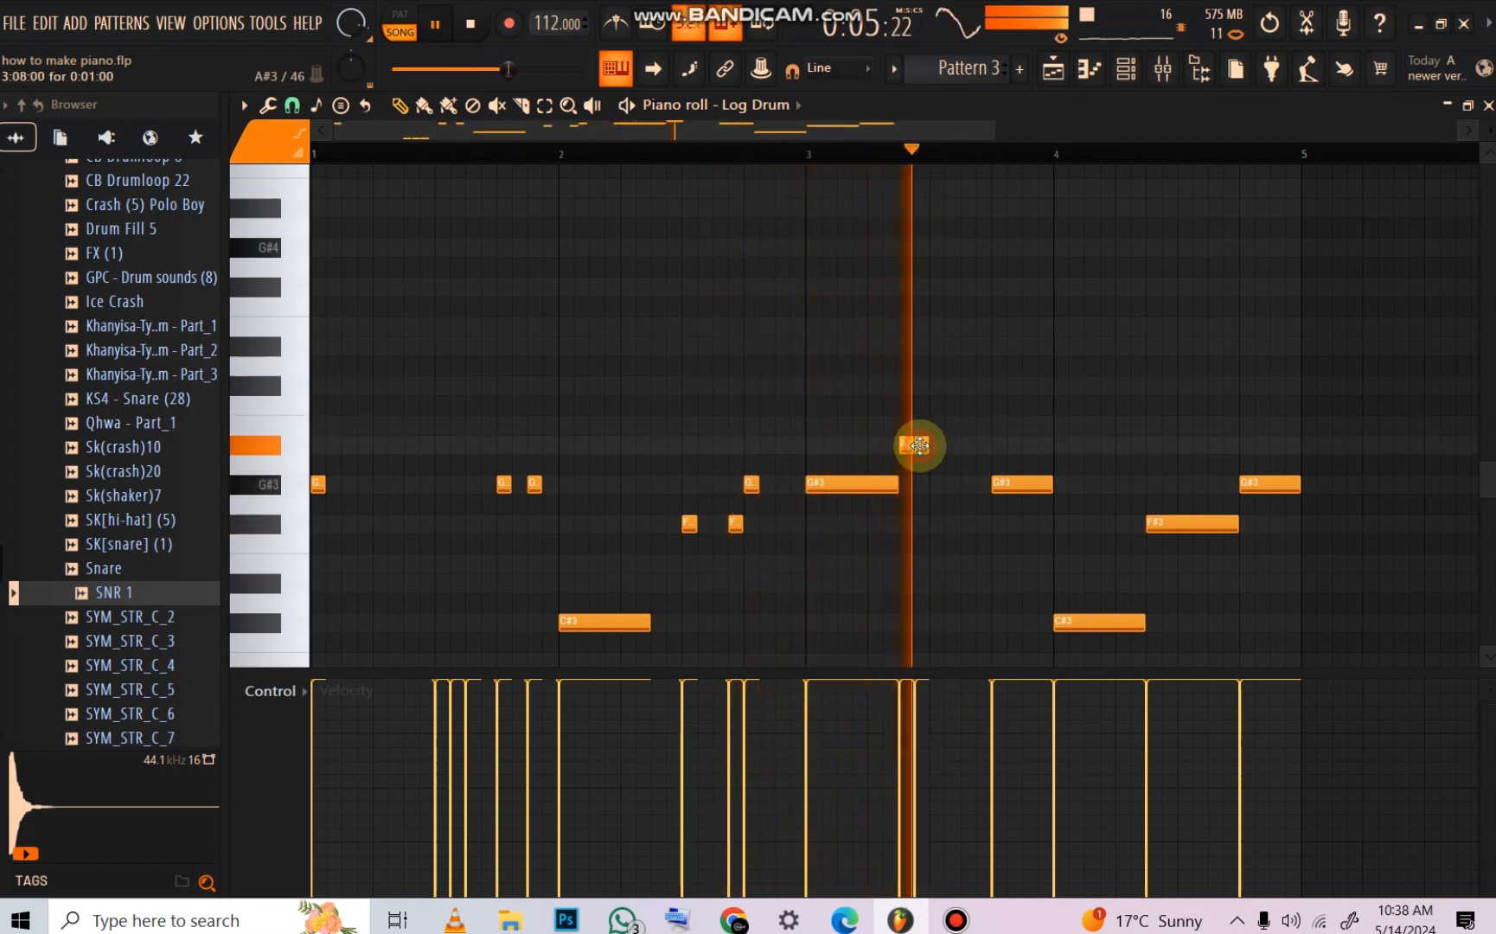
right_click(919, 445)
right_click(903, 445)
Step: Add two consecutive one-step C#4 notes after the long G#3 note in bar 3, and play the line
left_click(904, 388)
left_click(921, 389)
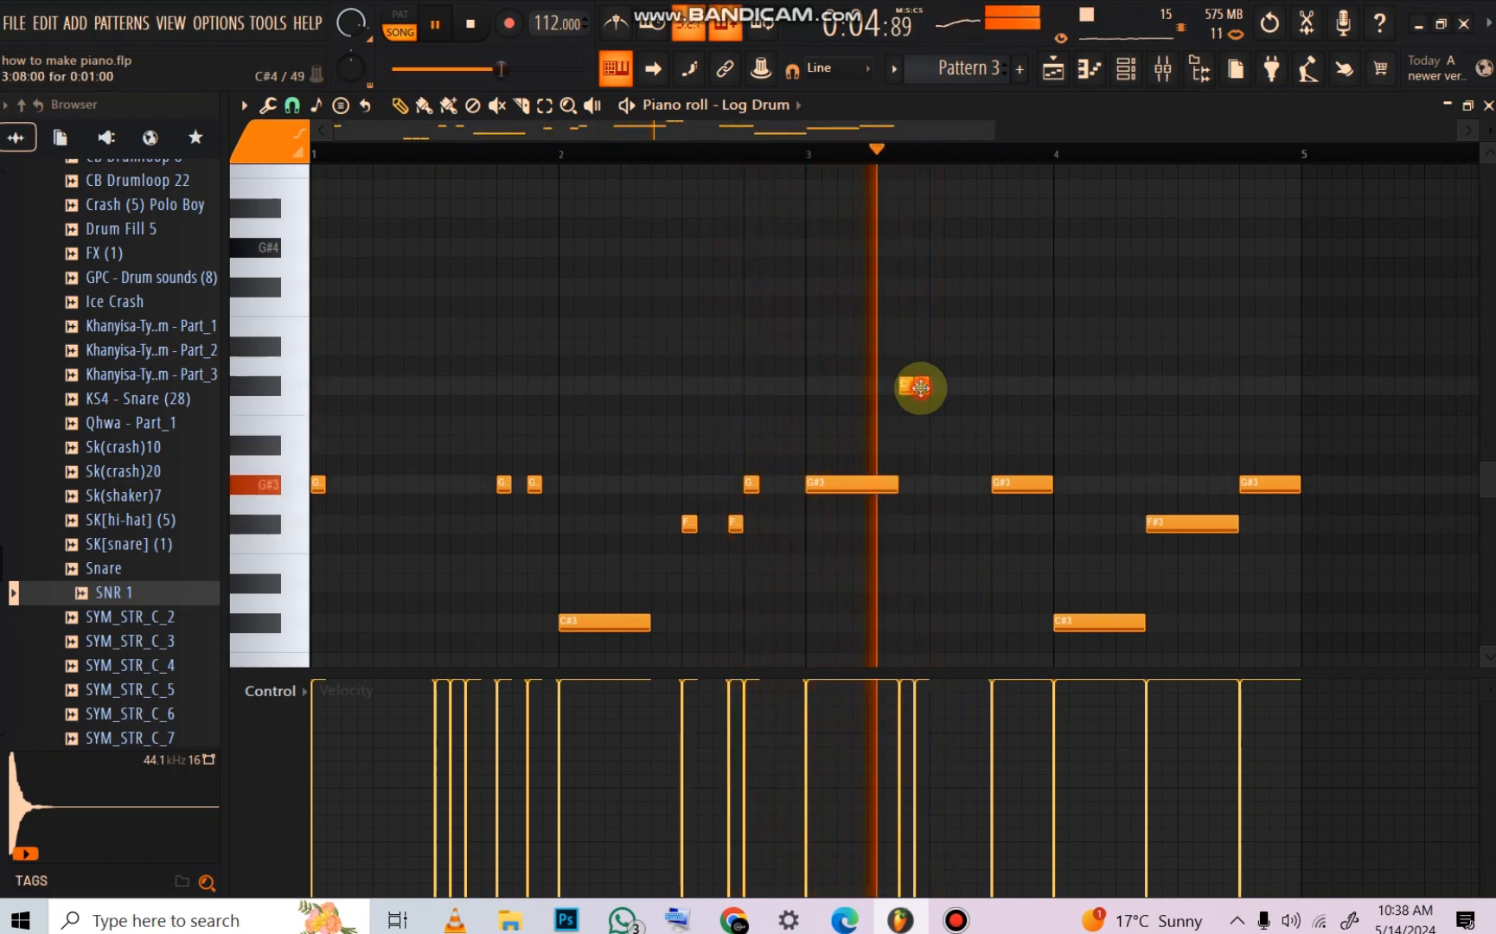
scroll(951, 328, "down", 2)
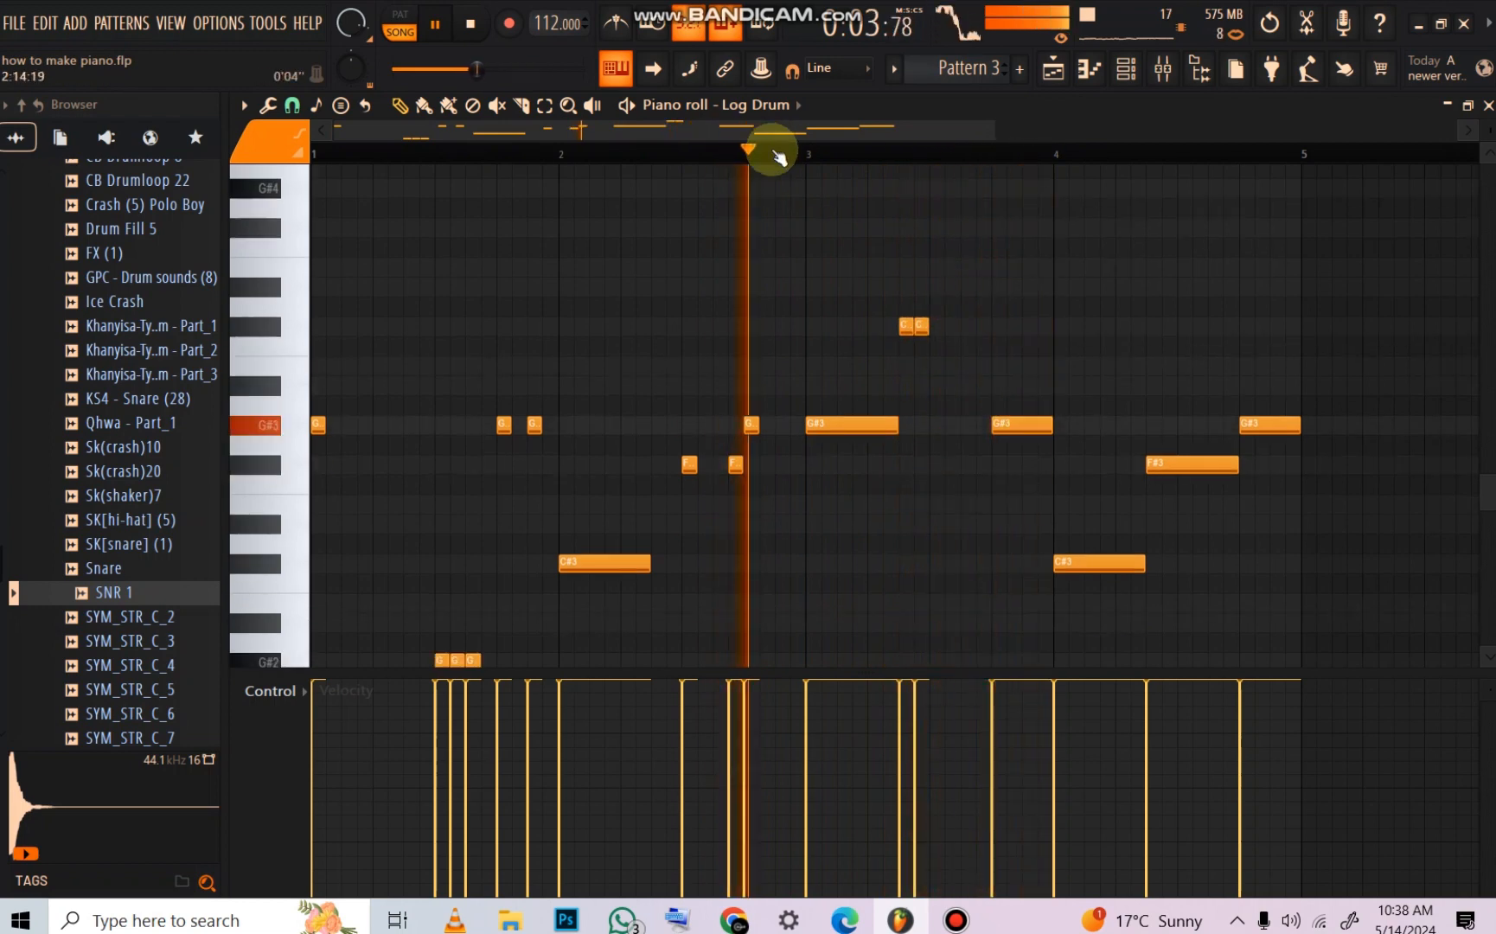
scroll(774, 155, "down", 2)
scroll(778, 155, "up", 1)
key("space")
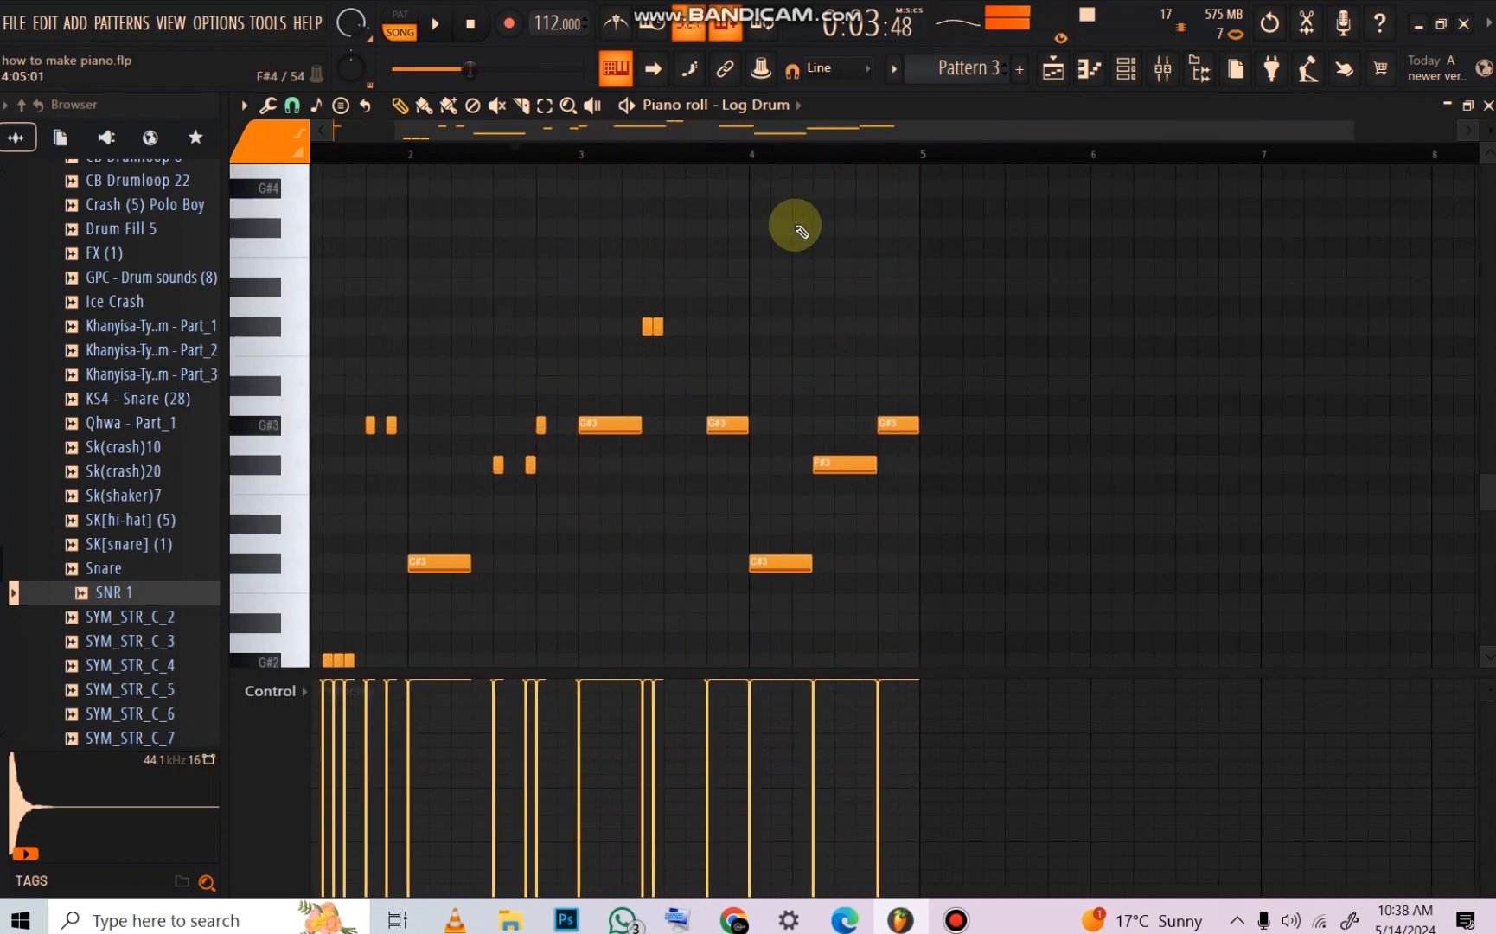
Step: Leave only loop, Purity, Purity #4 and Log Drum unmuted in the channel rack and play the arrangement
left_click(1123, 71)
left_click(355, 165)
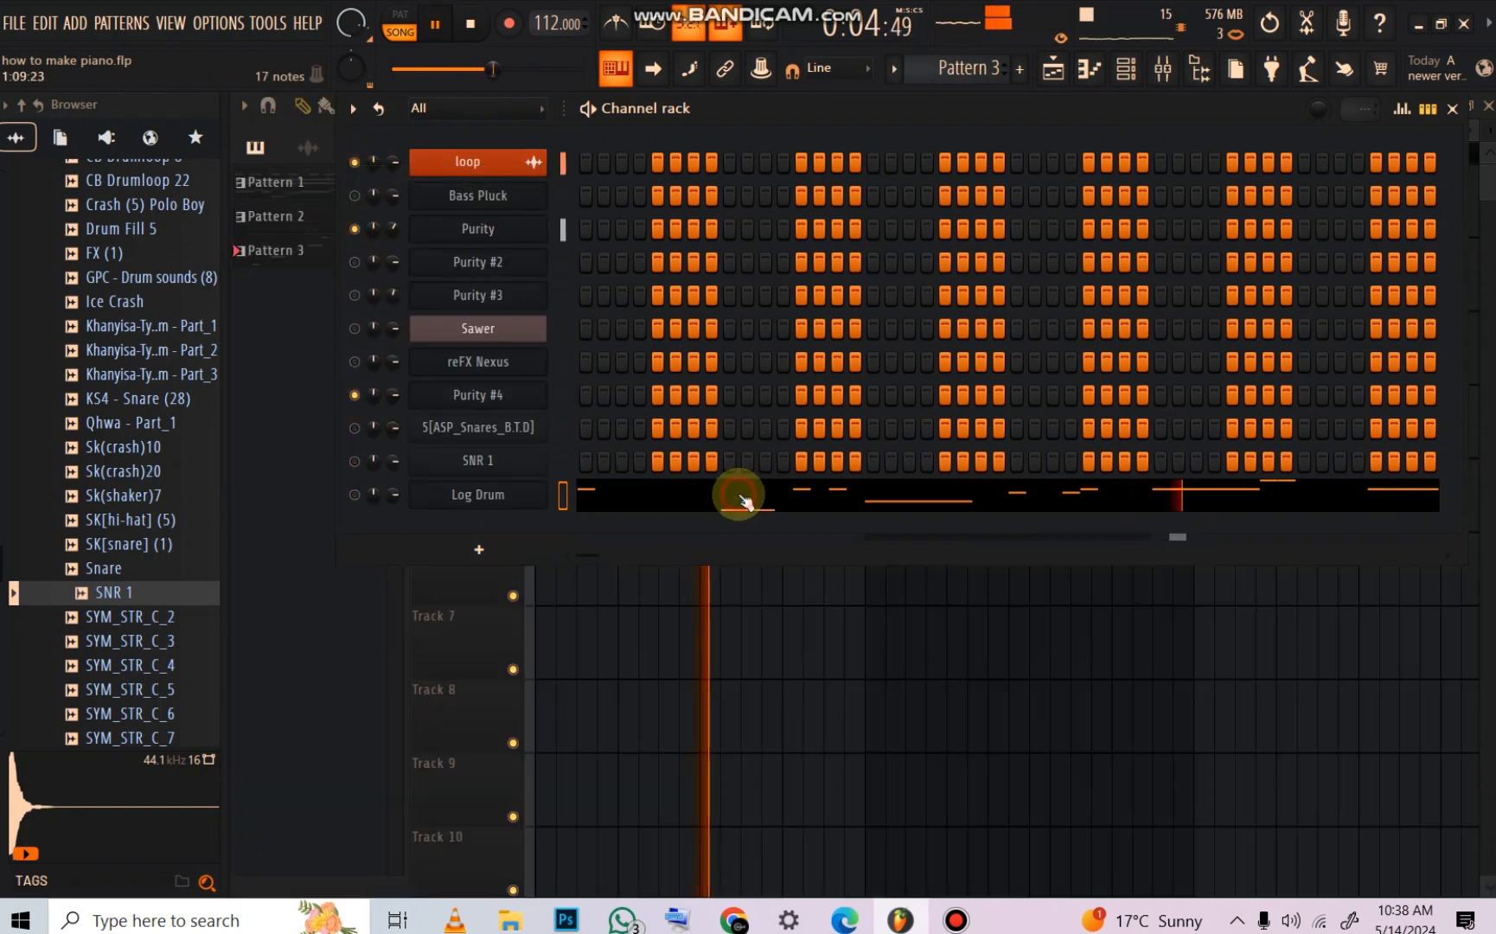
left_click(742, 498)
left_click(1126, 68)
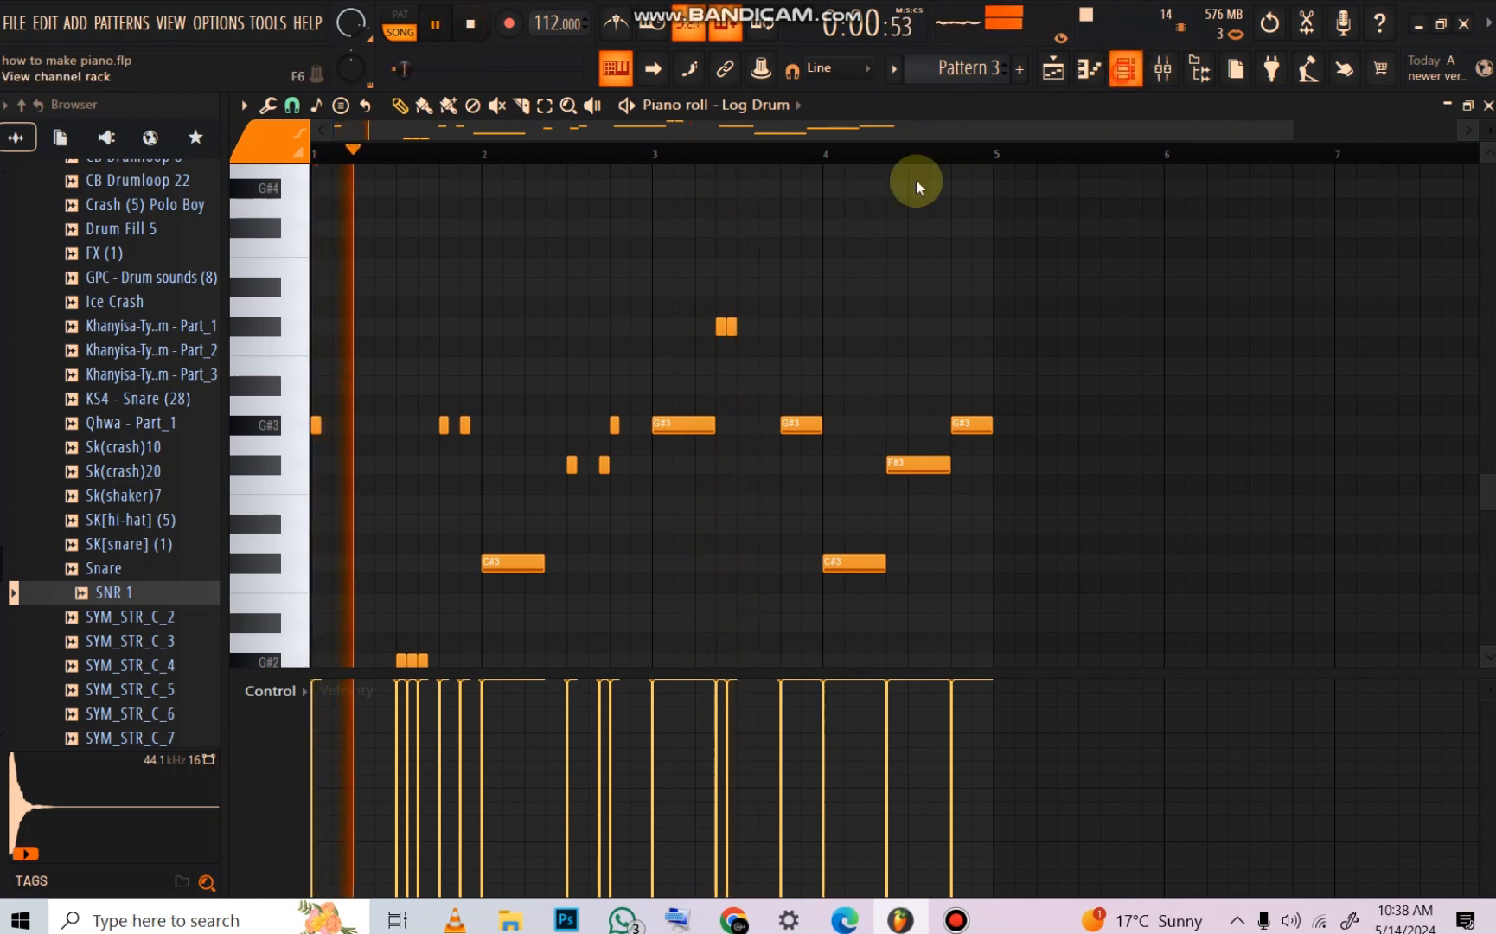
key("space")
key("space")
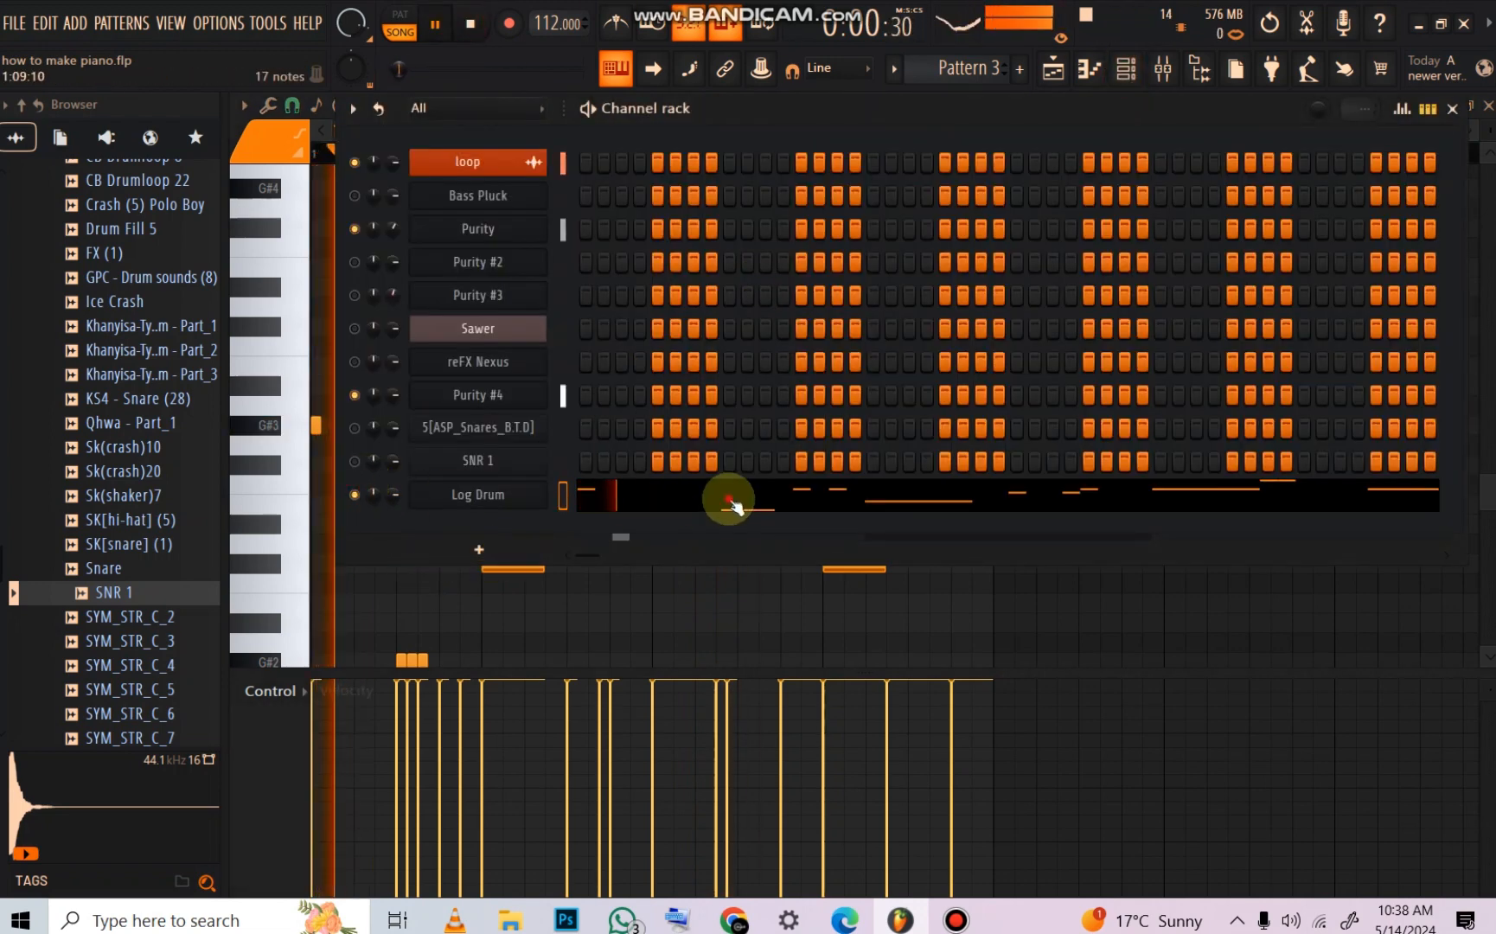
Step: Reopen Log Drum's piano roll in Pattern 3 and replay the edited bass line from the start
left_click(725, 501)
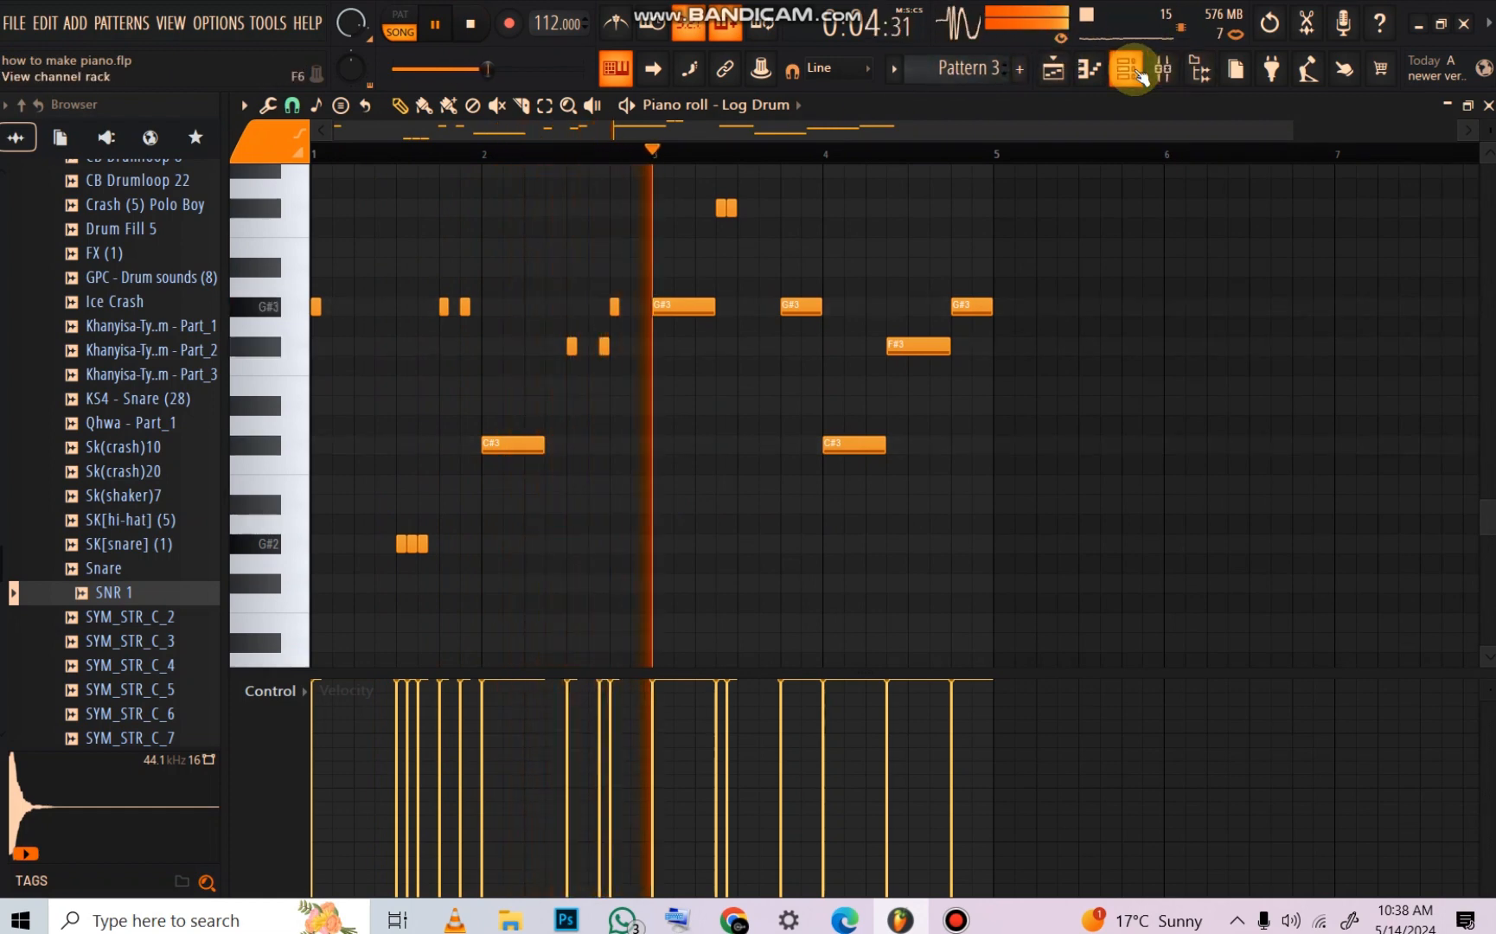
key("space")
key("space")
scroll(339, 166, "up", 4, "ctrl")
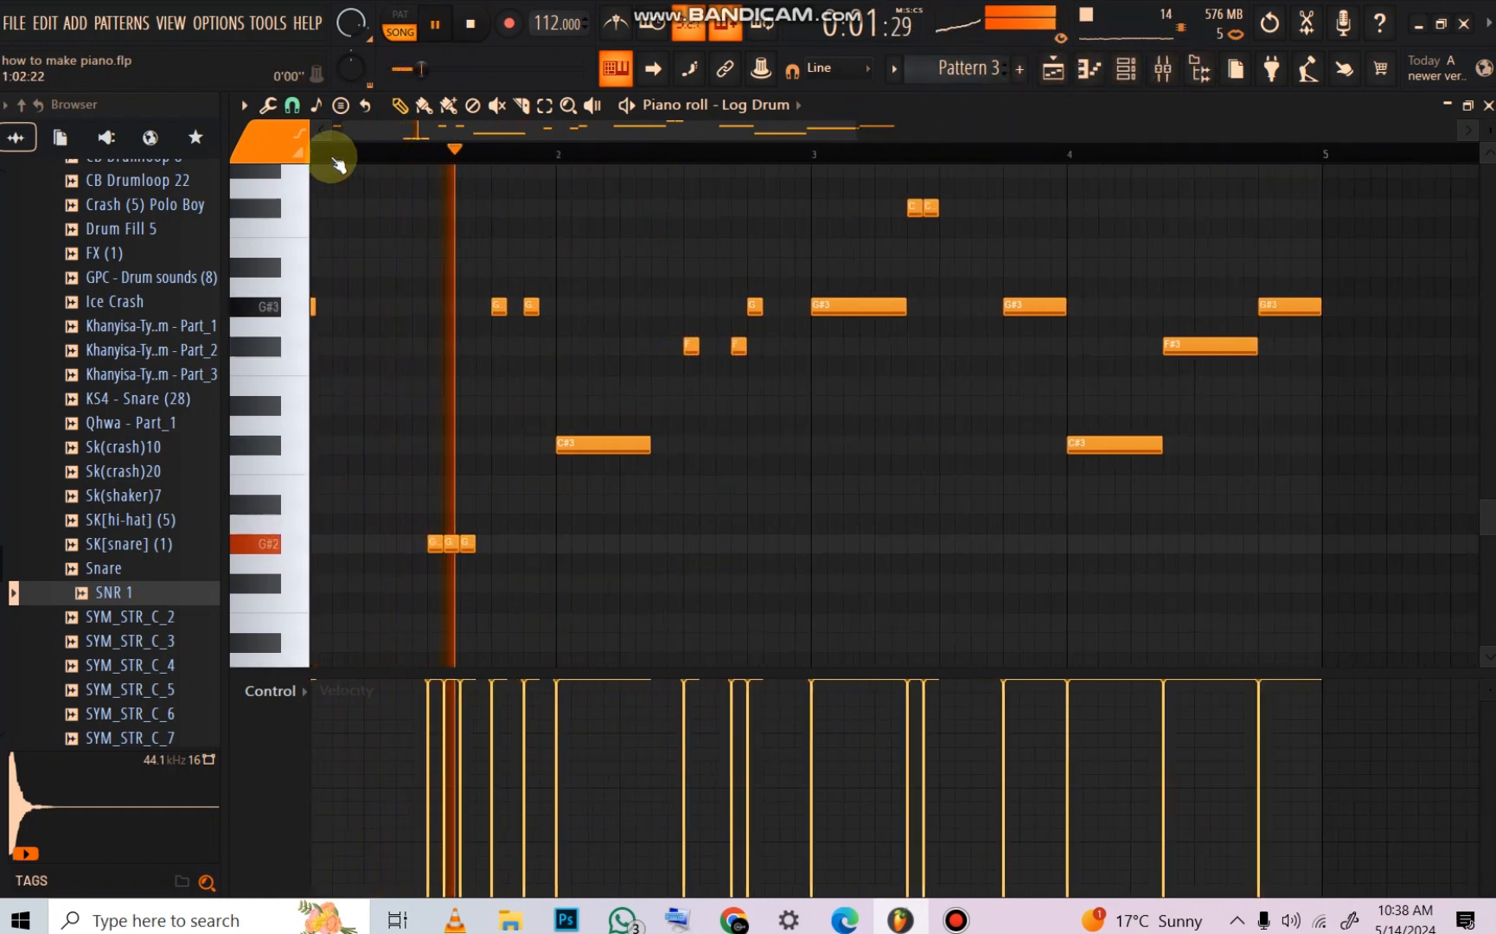
Step: Replace the two short G#3 notes near the end of bar 1 with a single one-step C#4 note
right_click(545, 306)
right_click(581, 307)
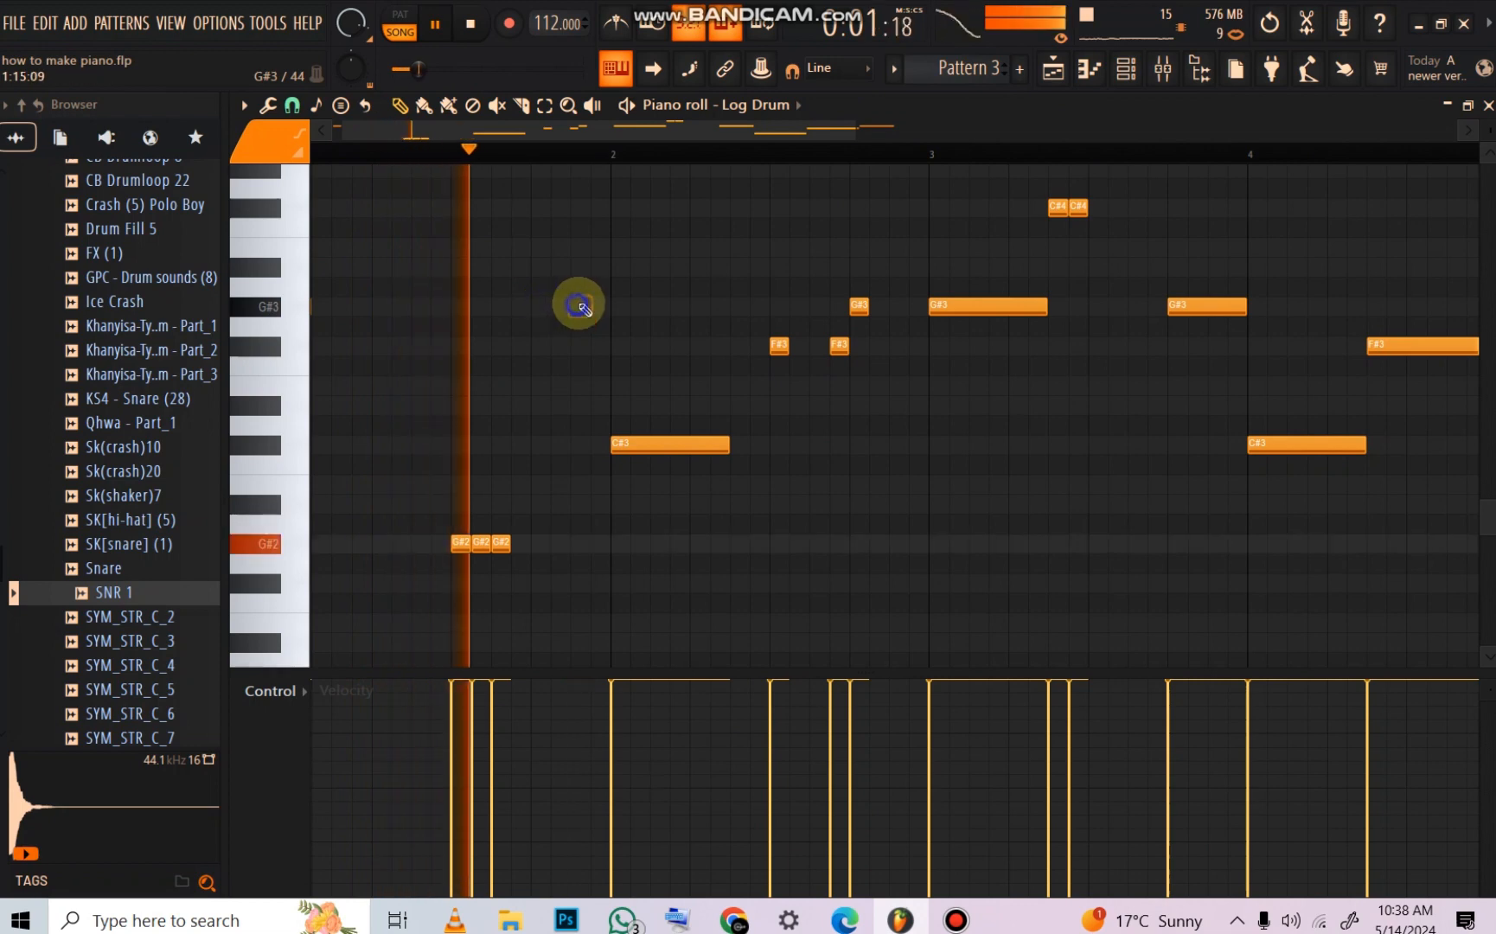
key("space")
key("space")
left_click(529, 244)
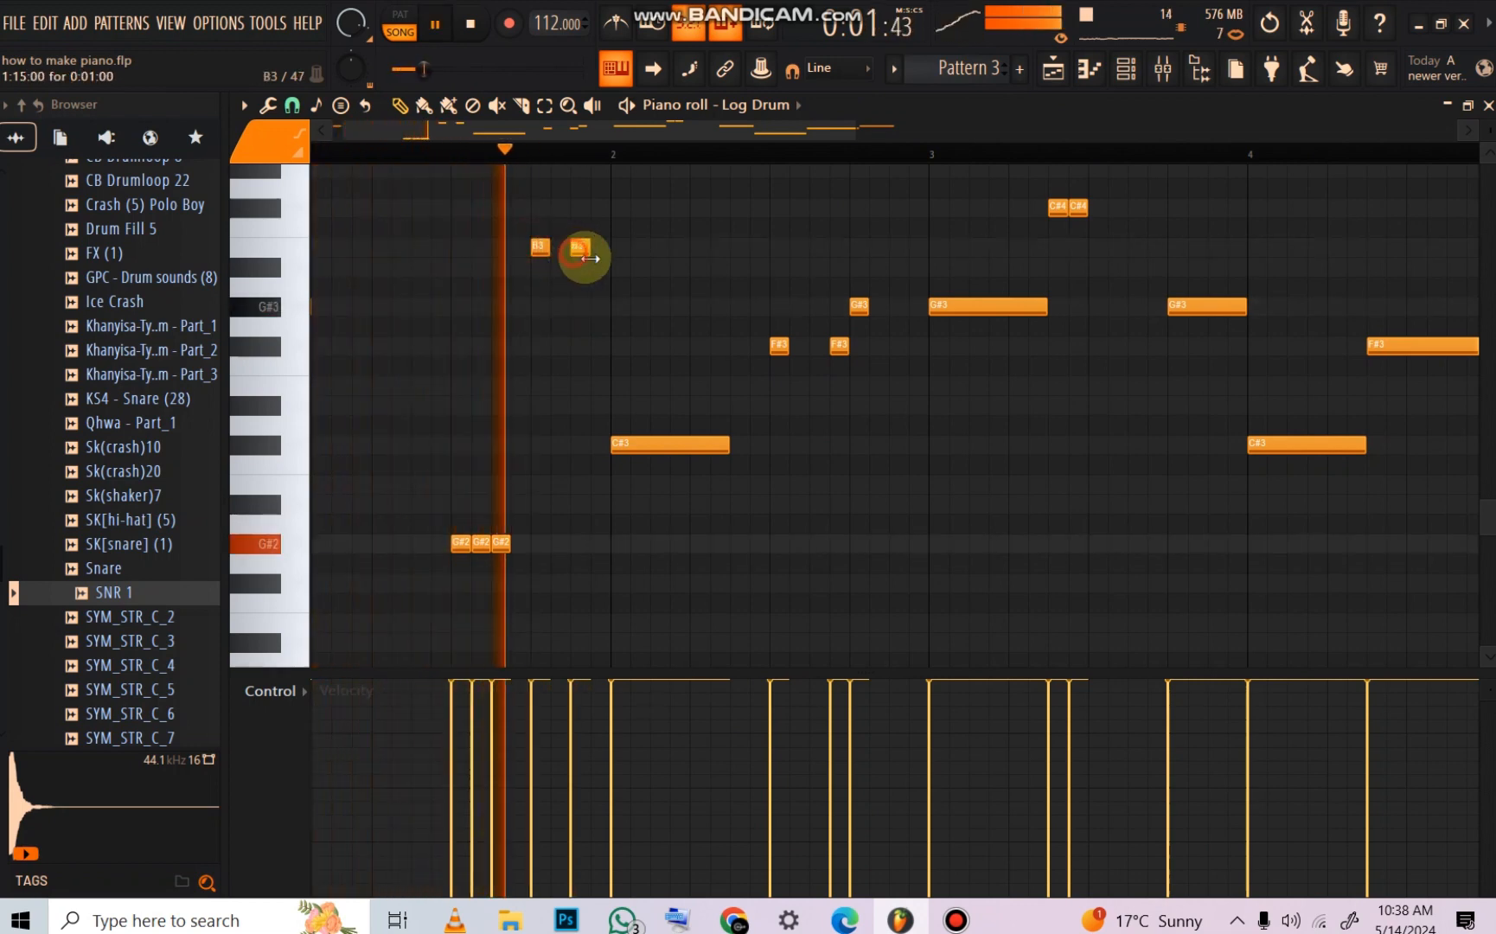
left_click(580, 246)
key("space")
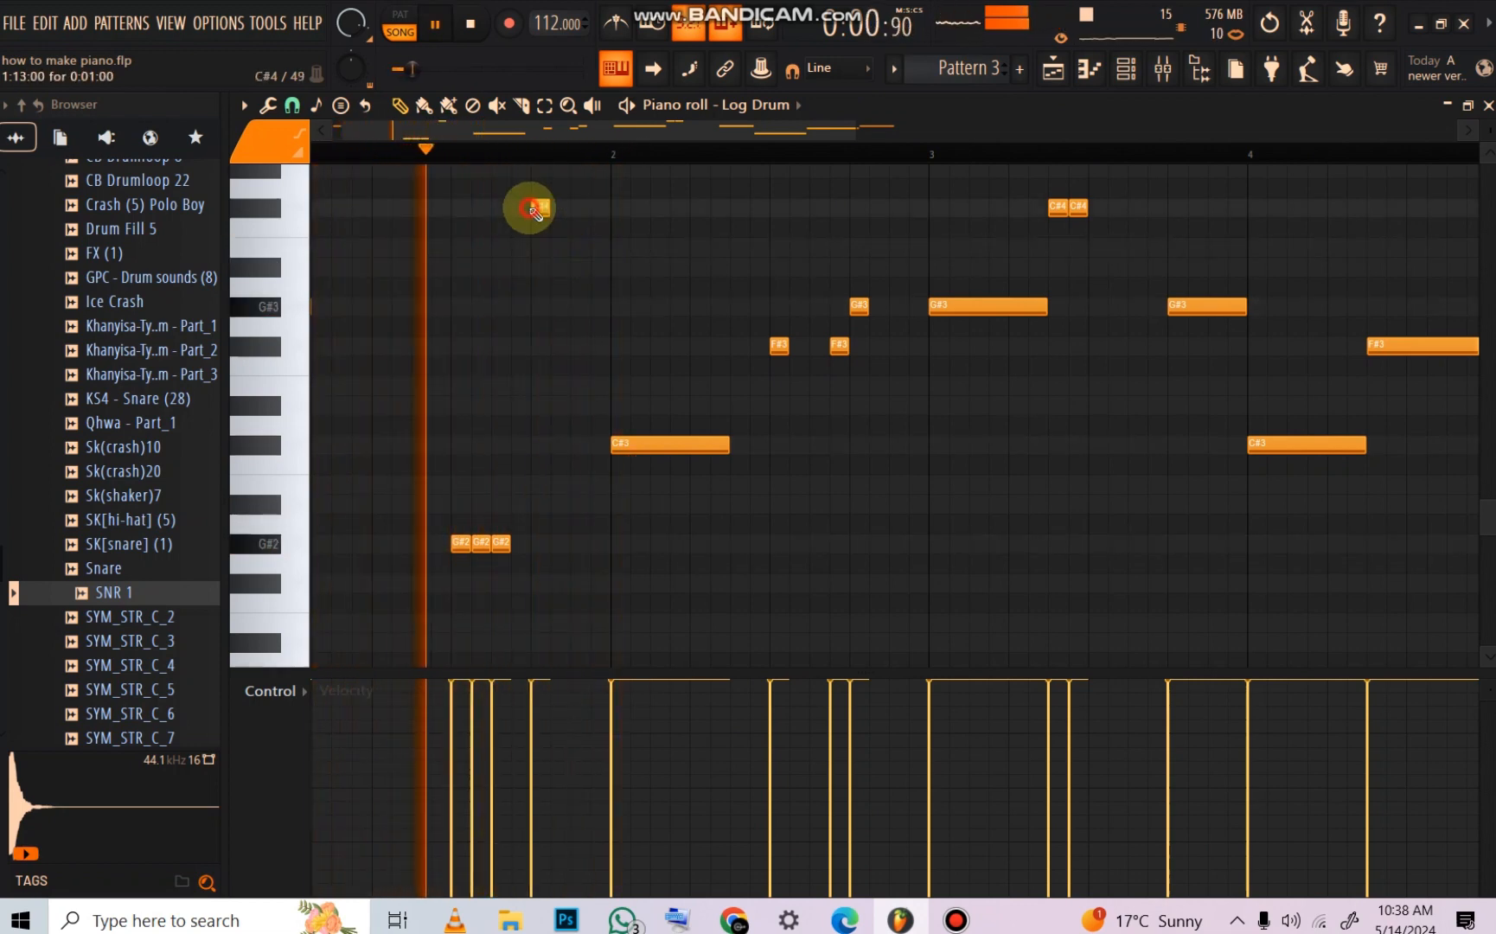
left_click(535, 207)
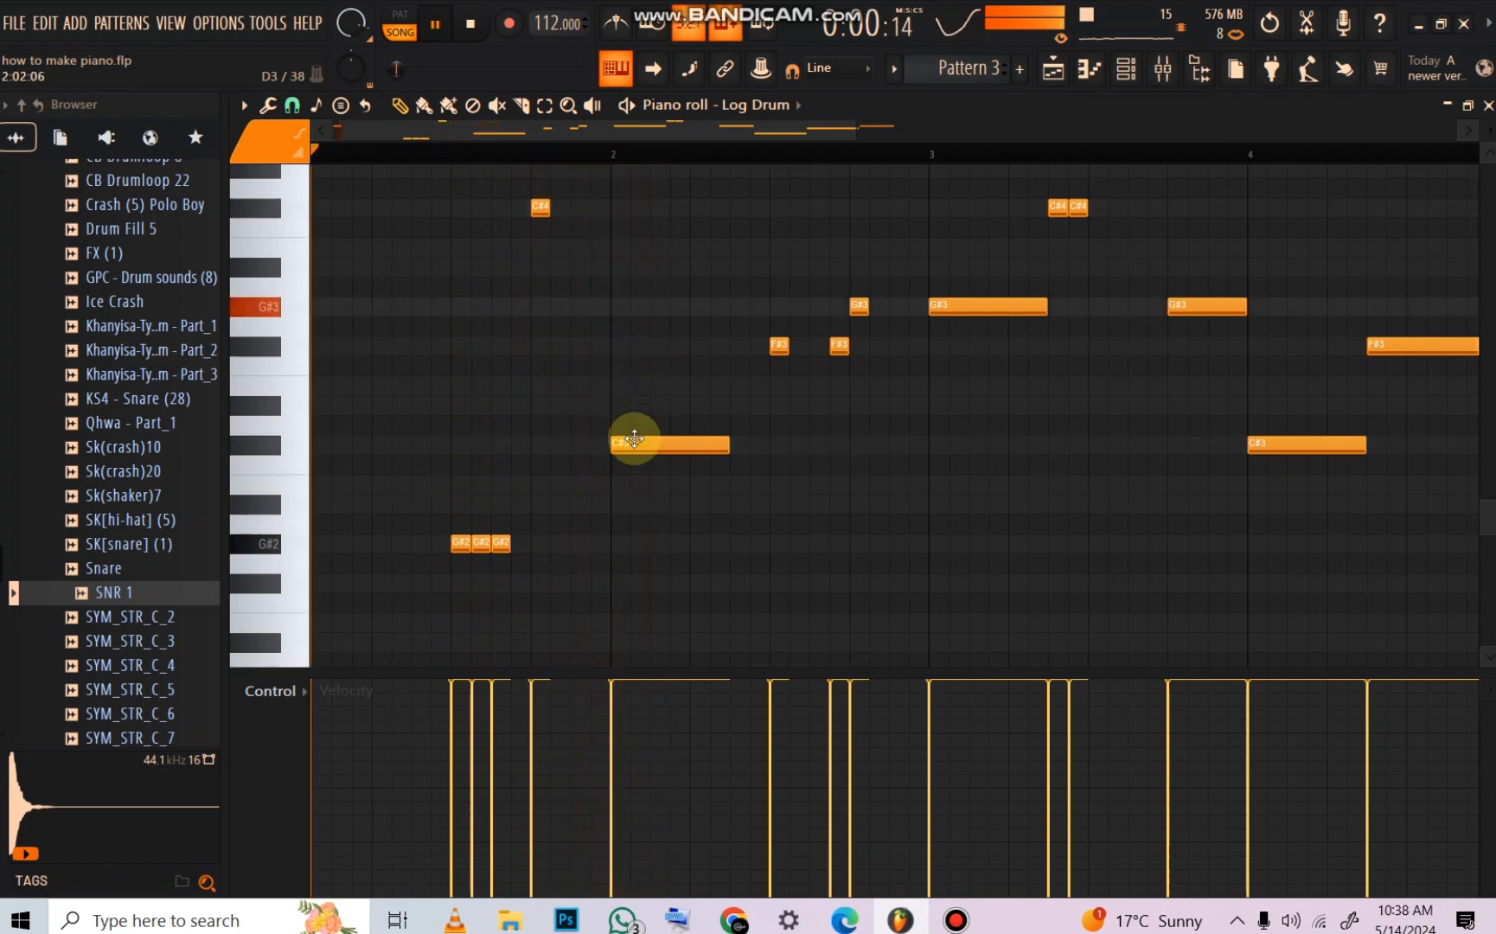
Step: Replace the long C#3 note at the start of bar 2 with a one-step D#3 note directly before the first F#3, and play from there
left_click_drag(628, 438, 701, 267)
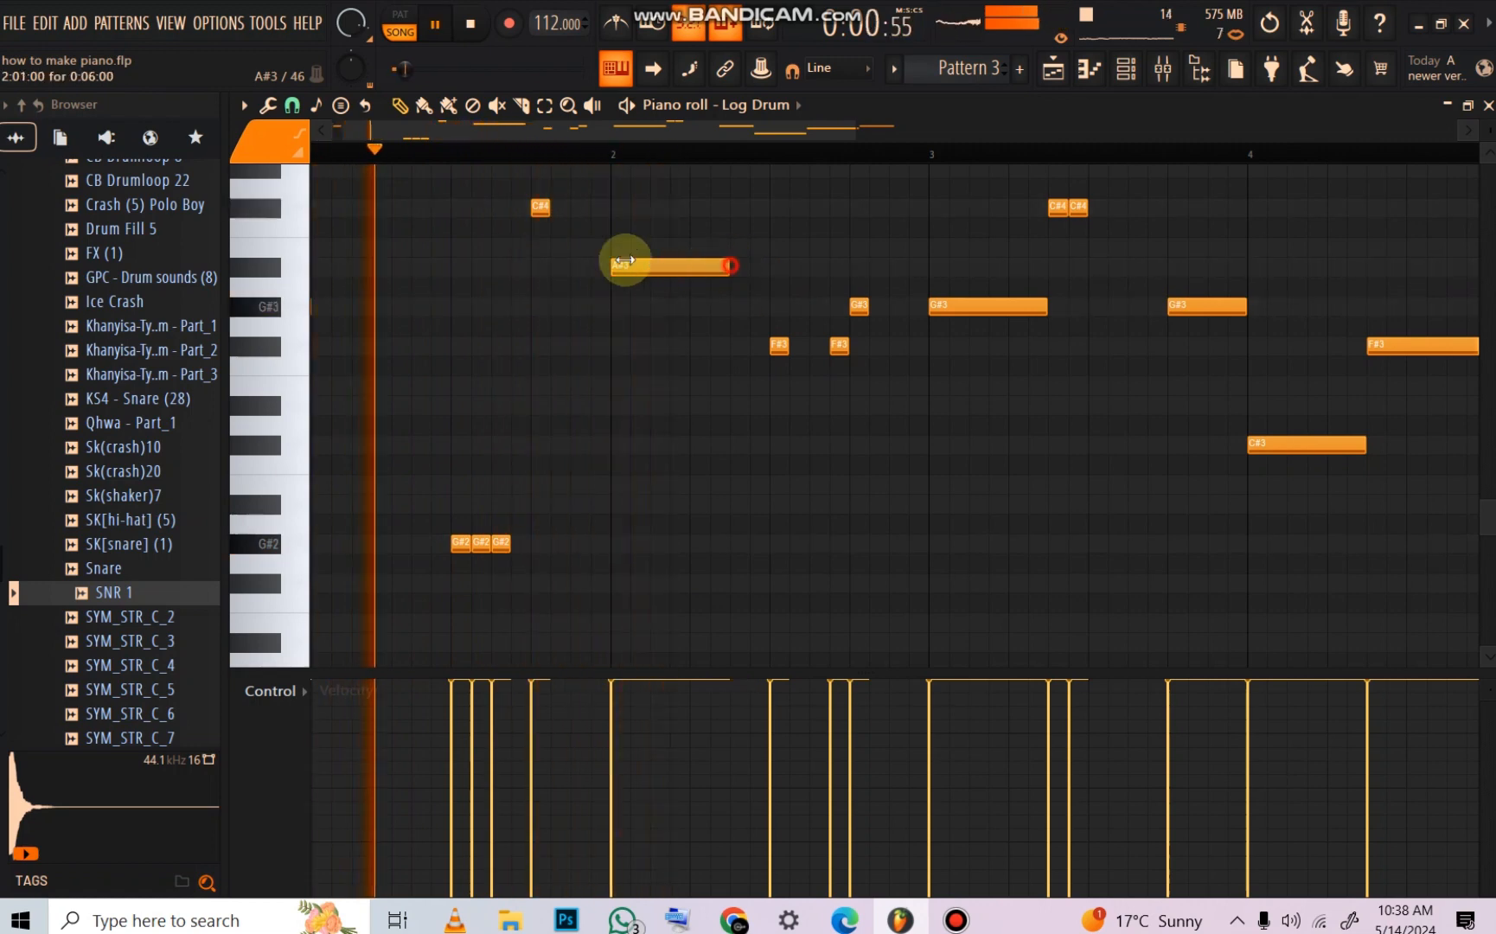
right_click(619, 265)
left_click_drag(620, 265, 660, 269)
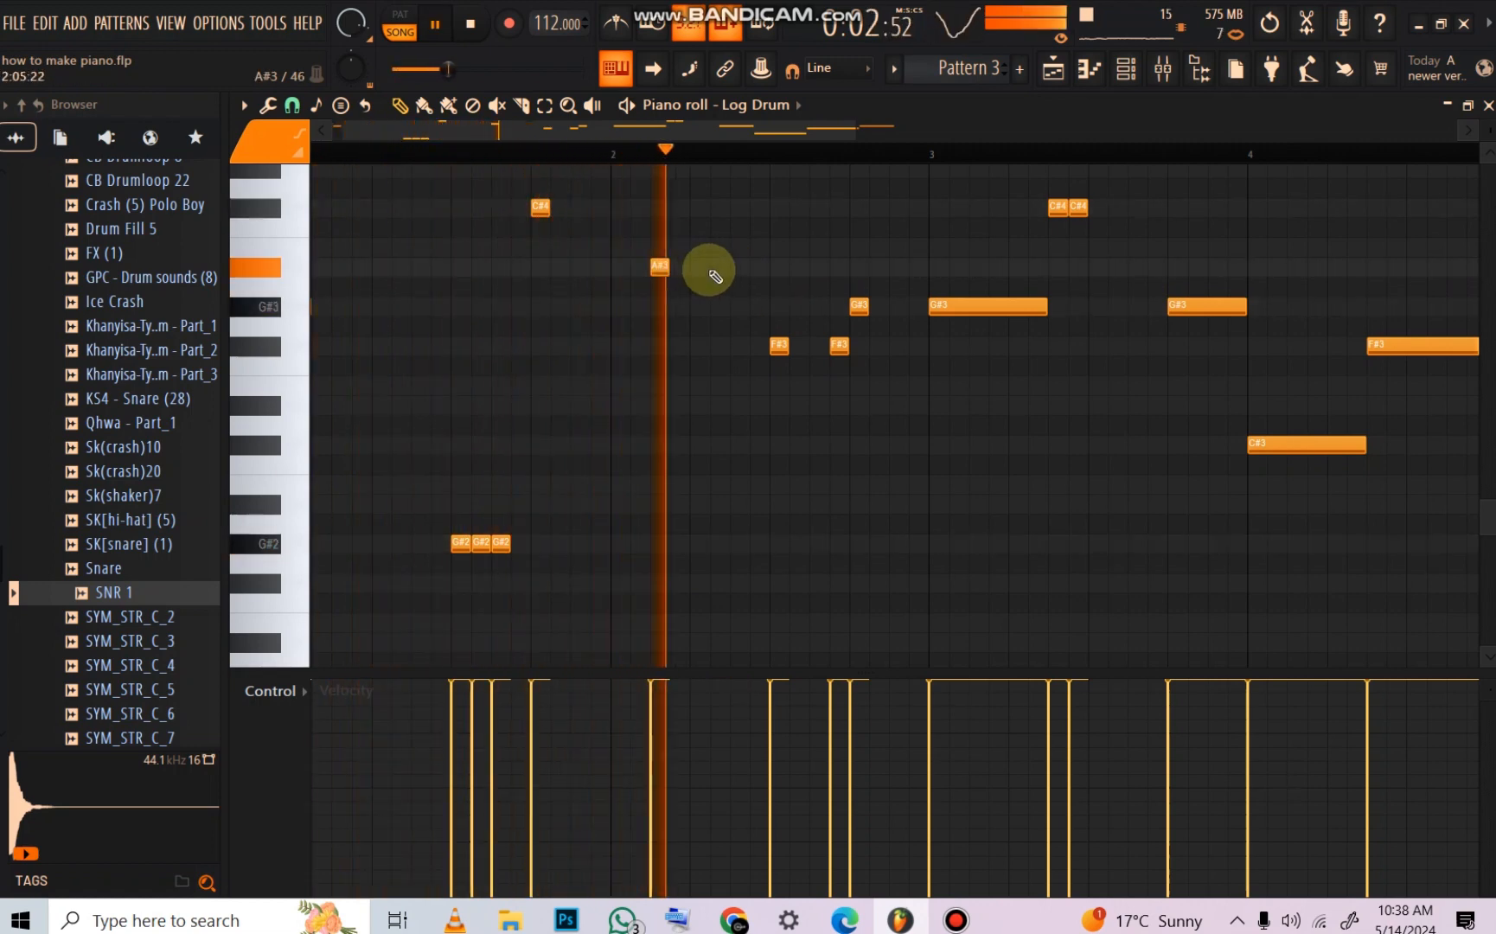
right_click(668, 268)
left_click(698, 305)
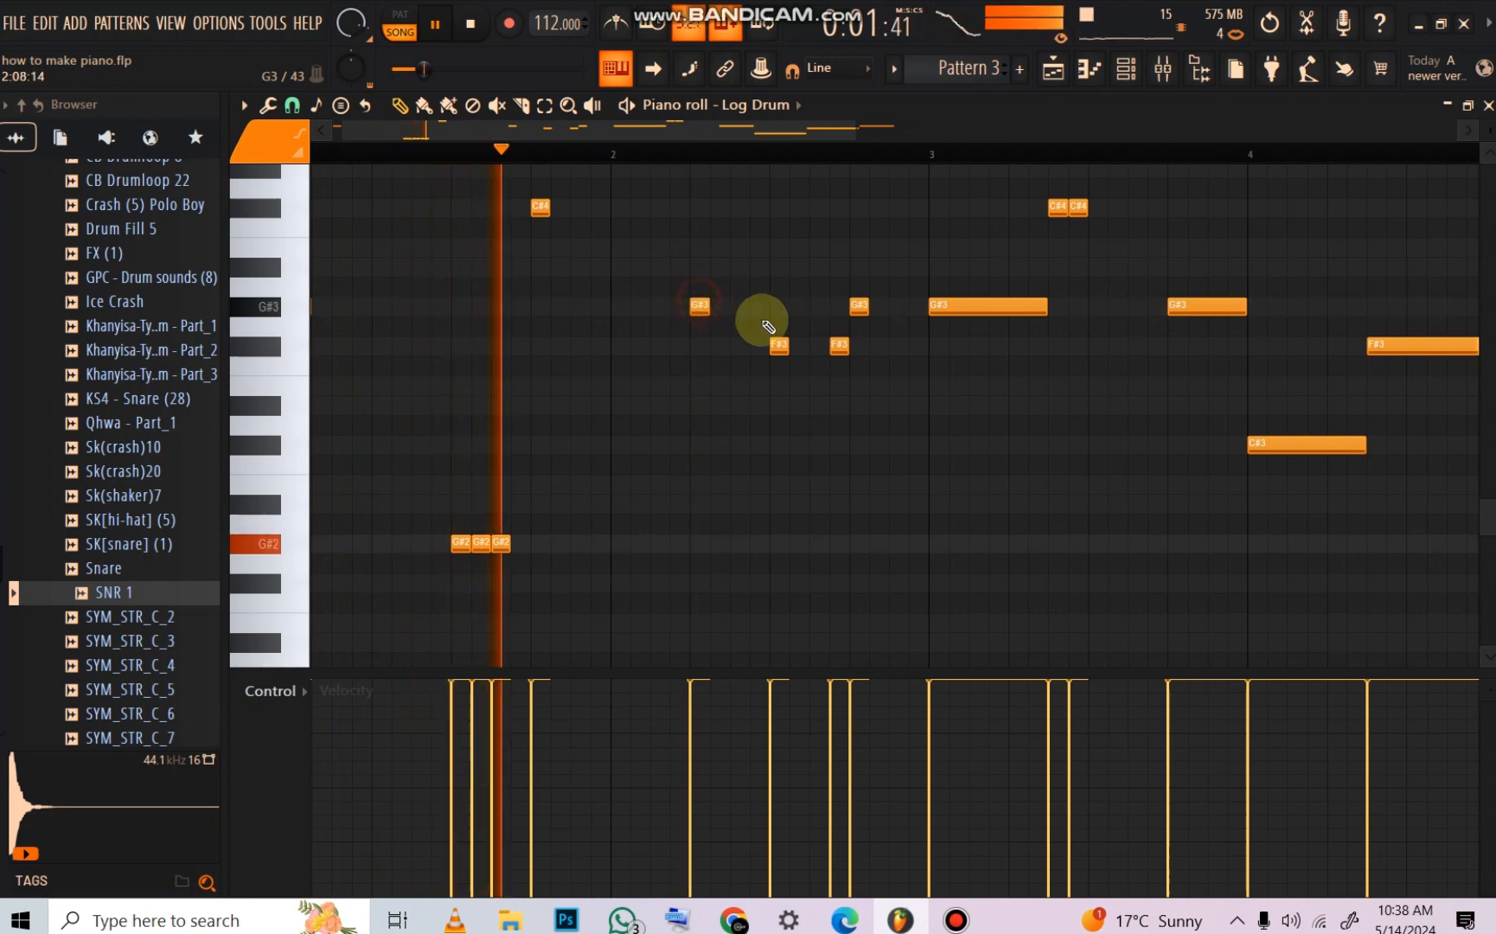
left_click(739, 305)
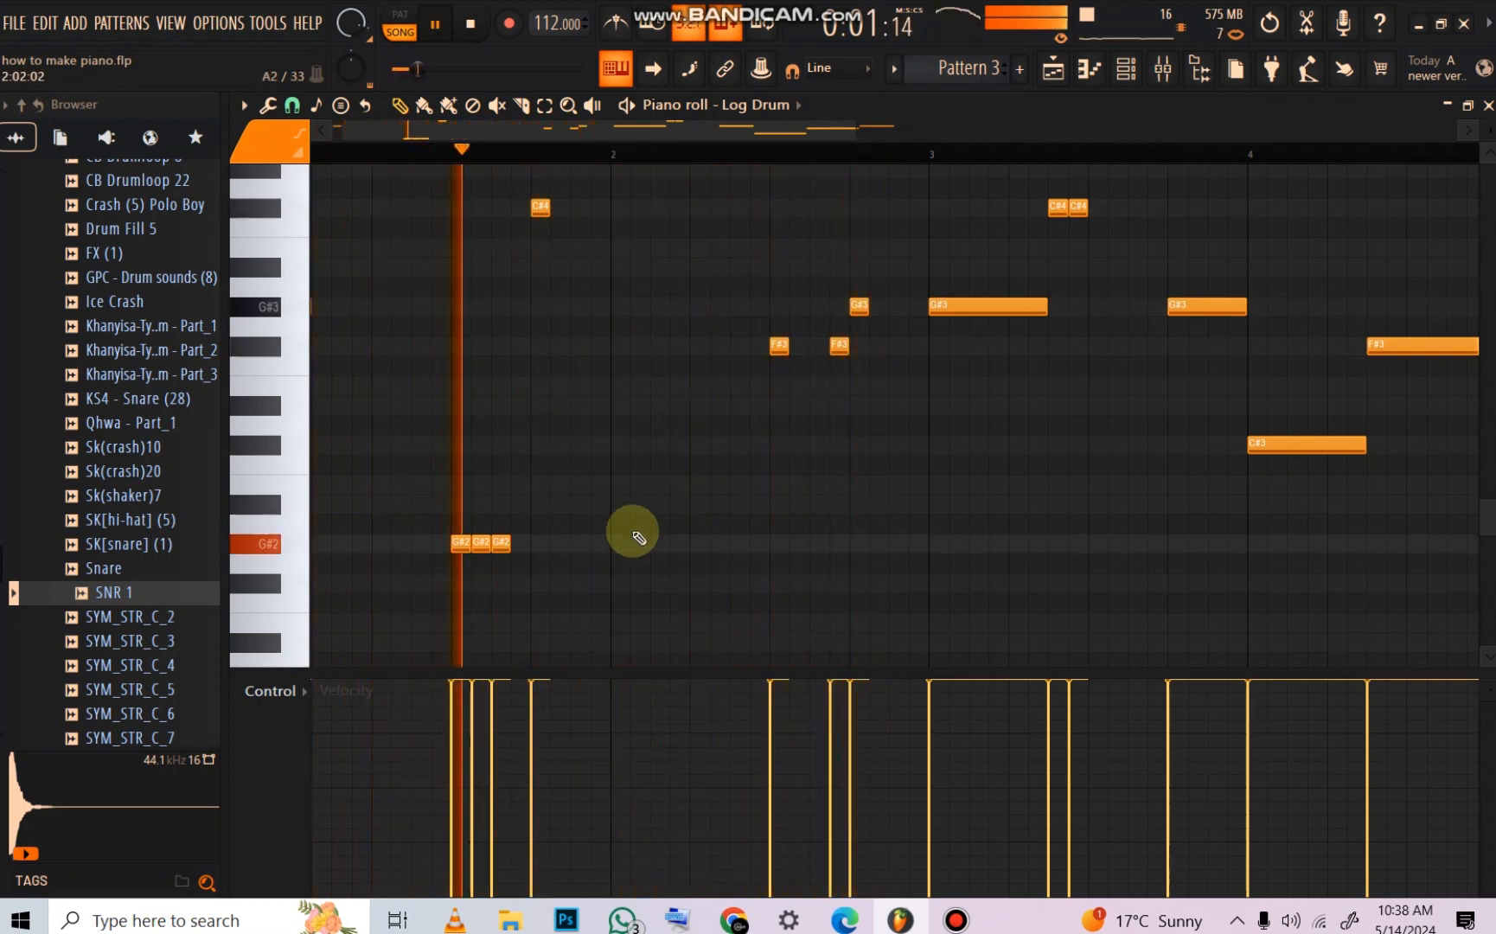
left_click(750, 405)
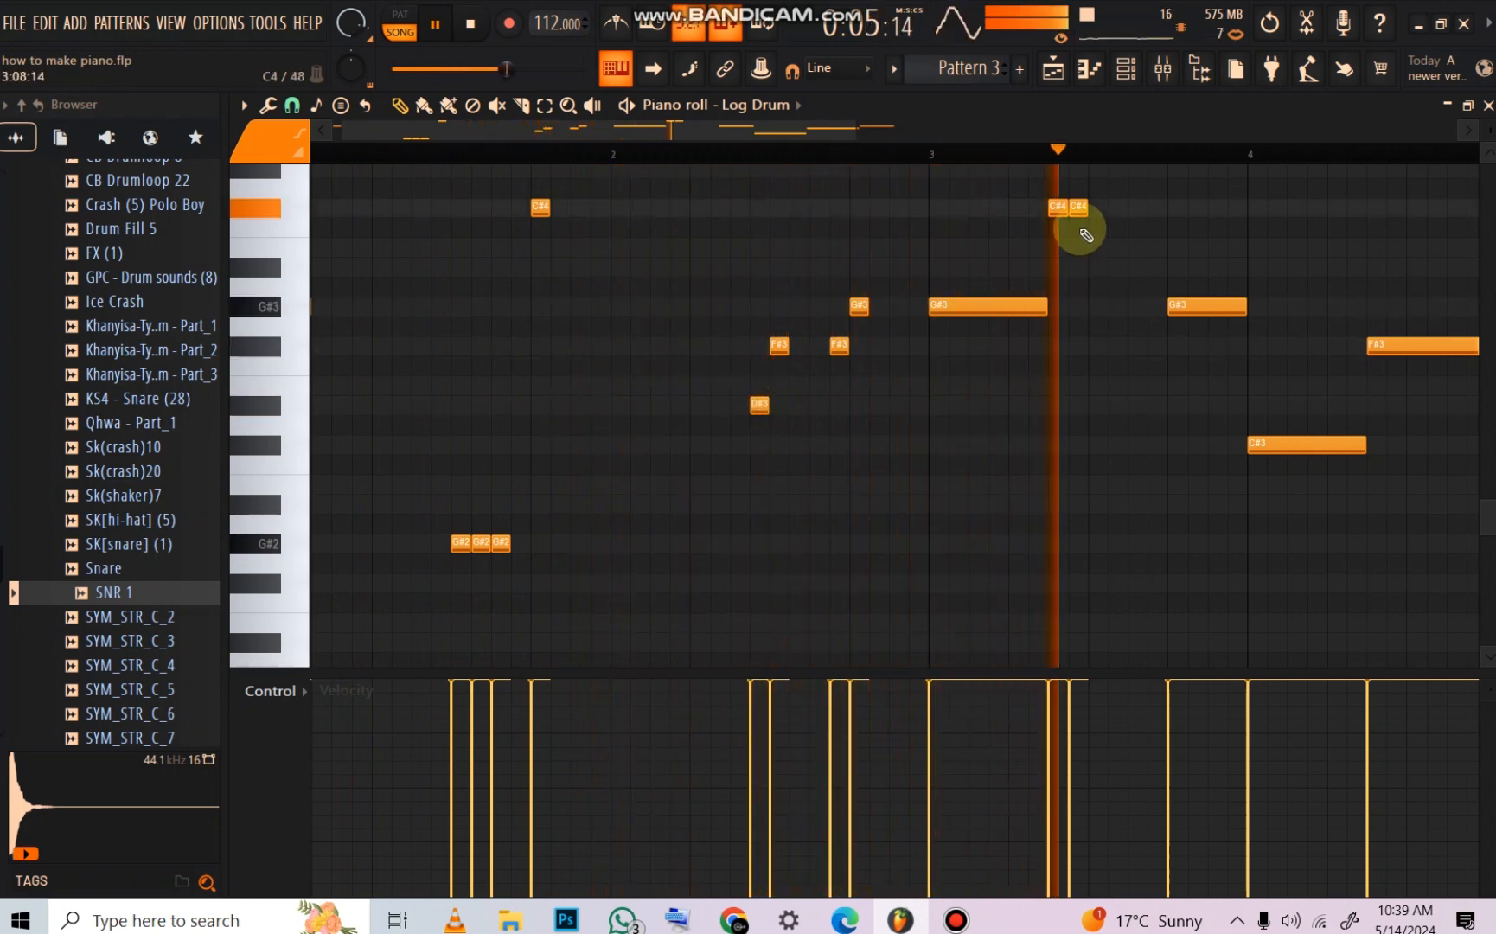
left_click(756, 150)
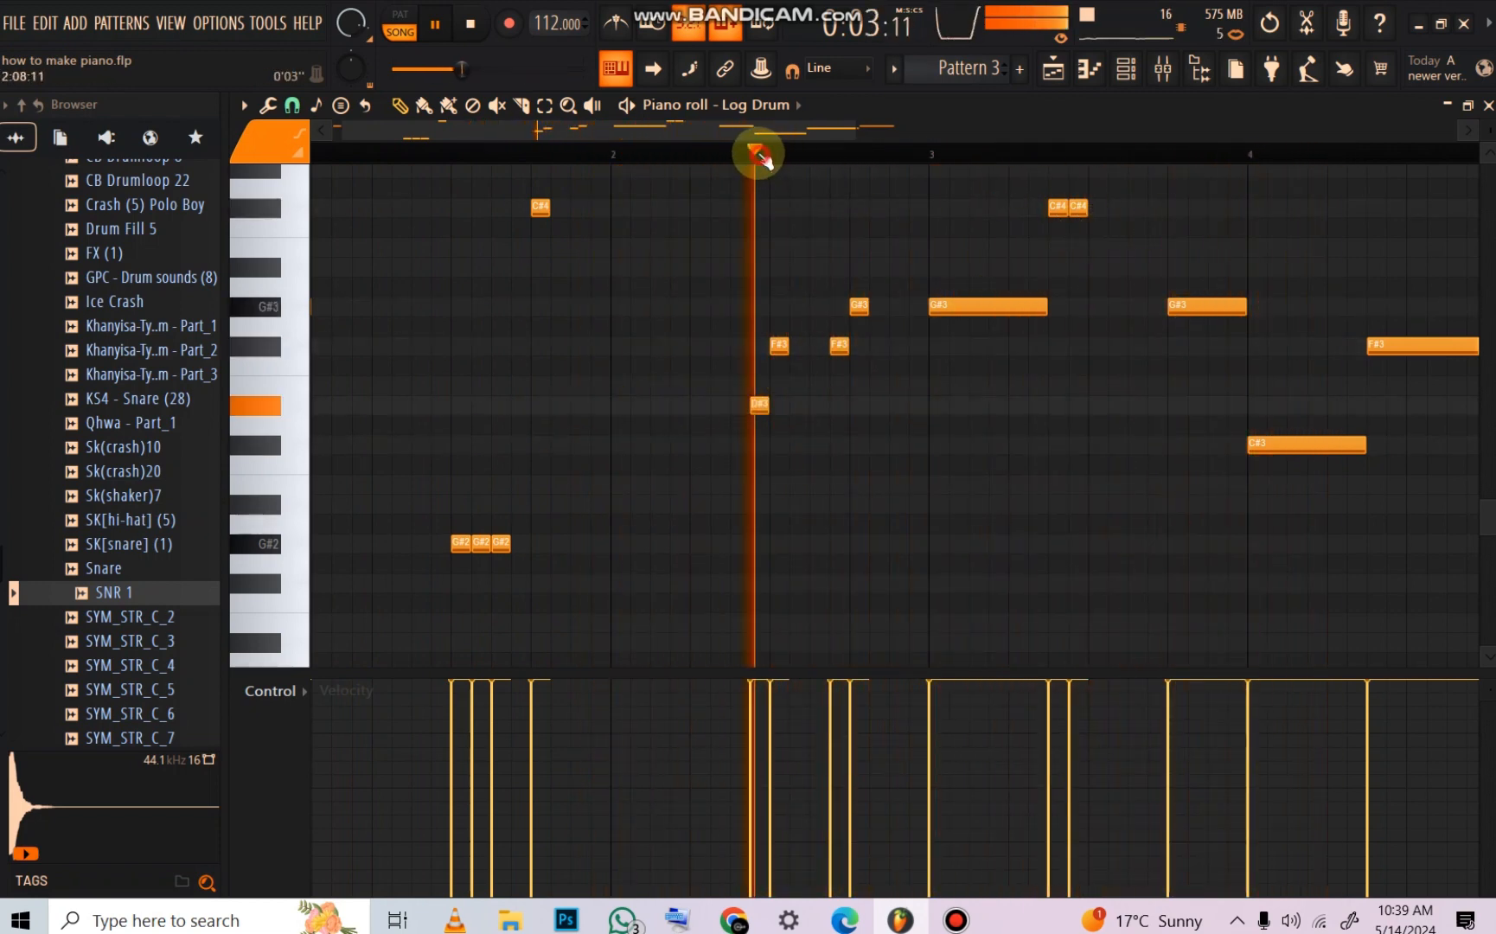
Step: Raise the G#3 note near the end of bar 3 to C#4, shorten it to one step and replay the passage
scroll(1086, 142, "down", 2)
scroll(1106, 143, "up", 2)
scroll(1106, 144, "up", 1)
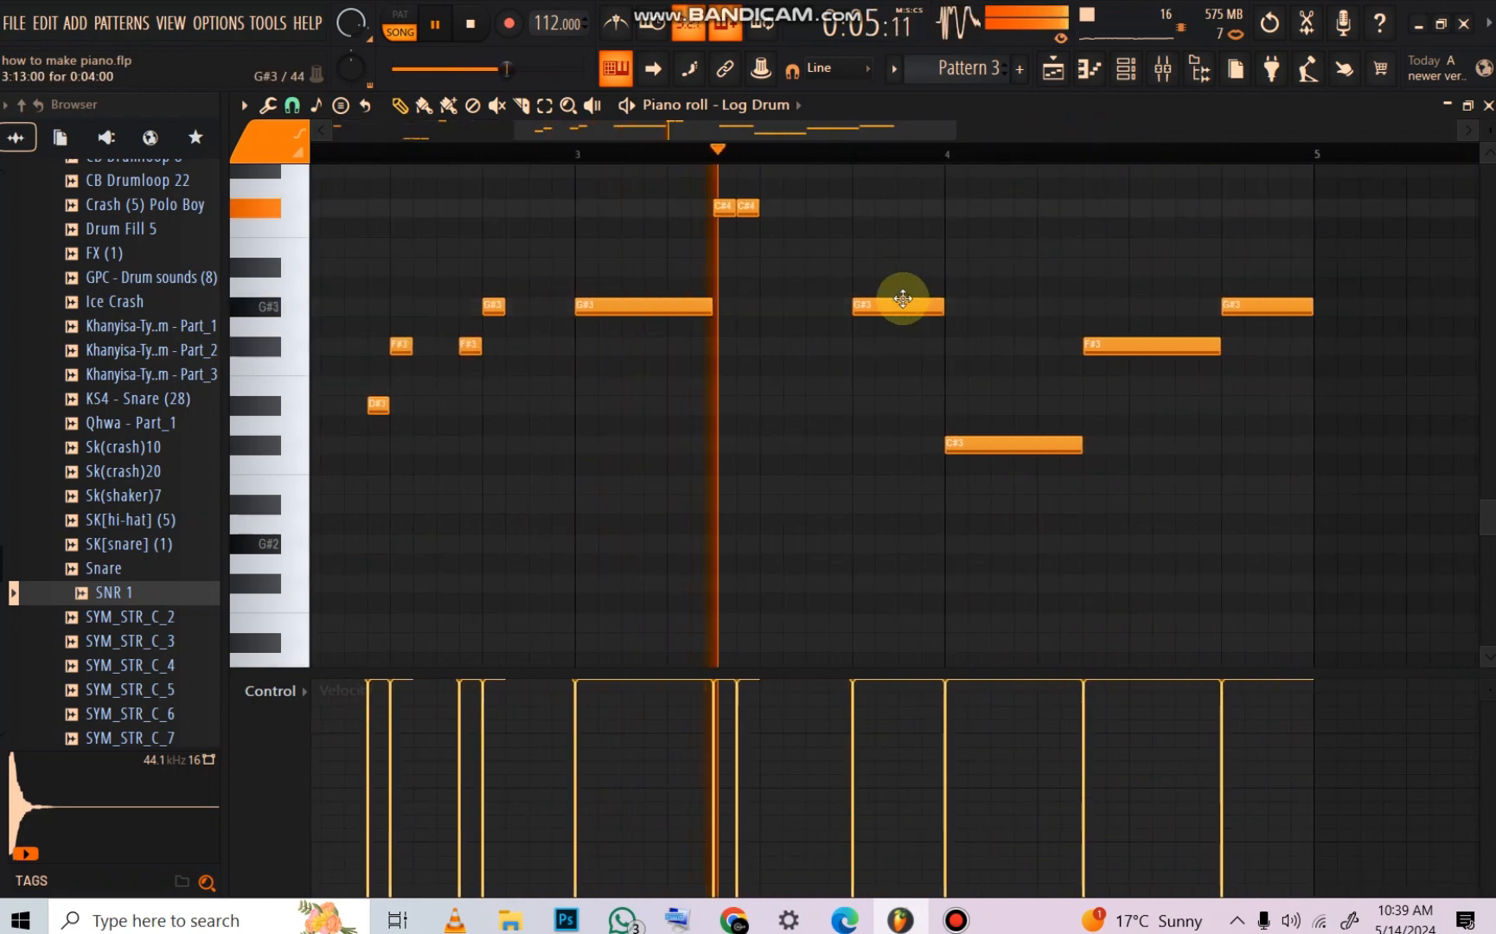
left_click_drag(899, 300, 874, 208)
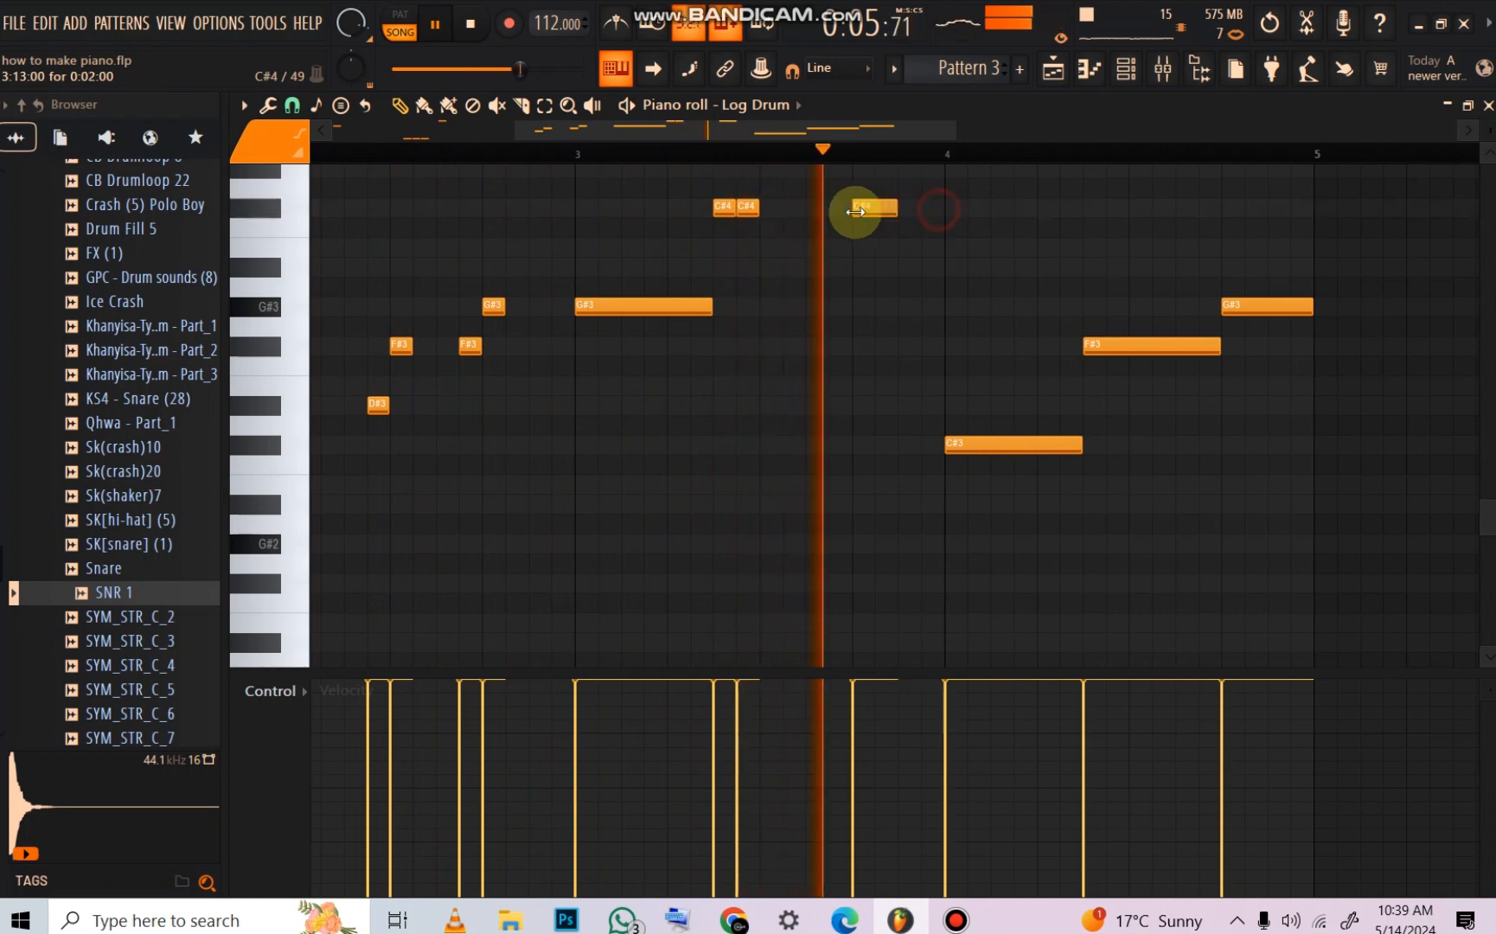
left_click(691, 142)
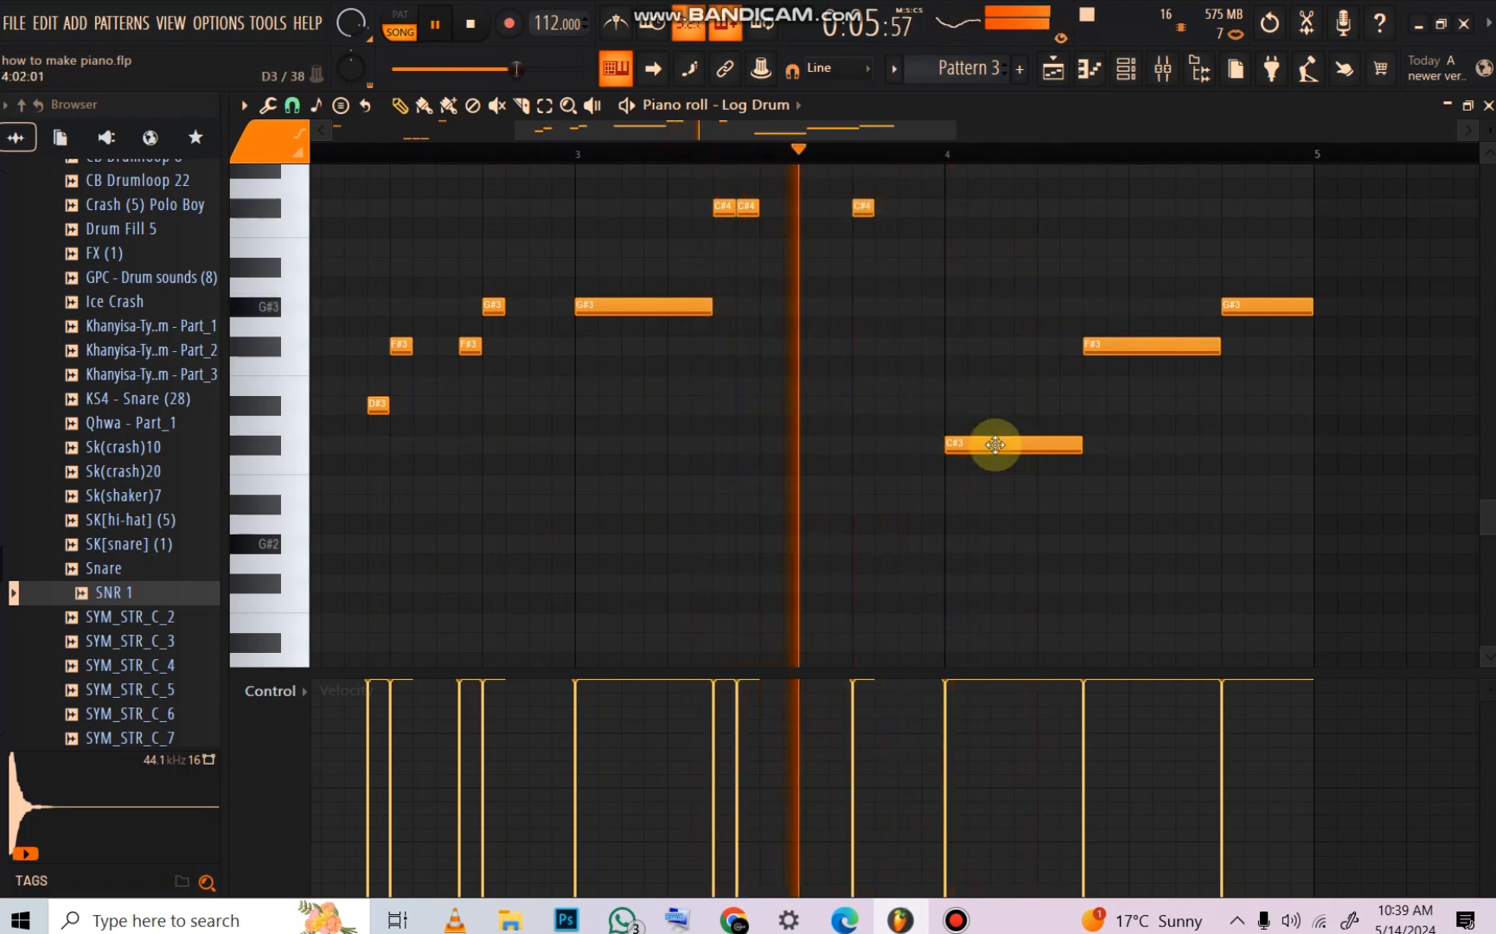
Step: In bar 4, raise the long C#3 to C#4, shorten the F#3 to one step and add a one-step D#3 before the G#3
left_click_drag(992, 443, 978, 200)
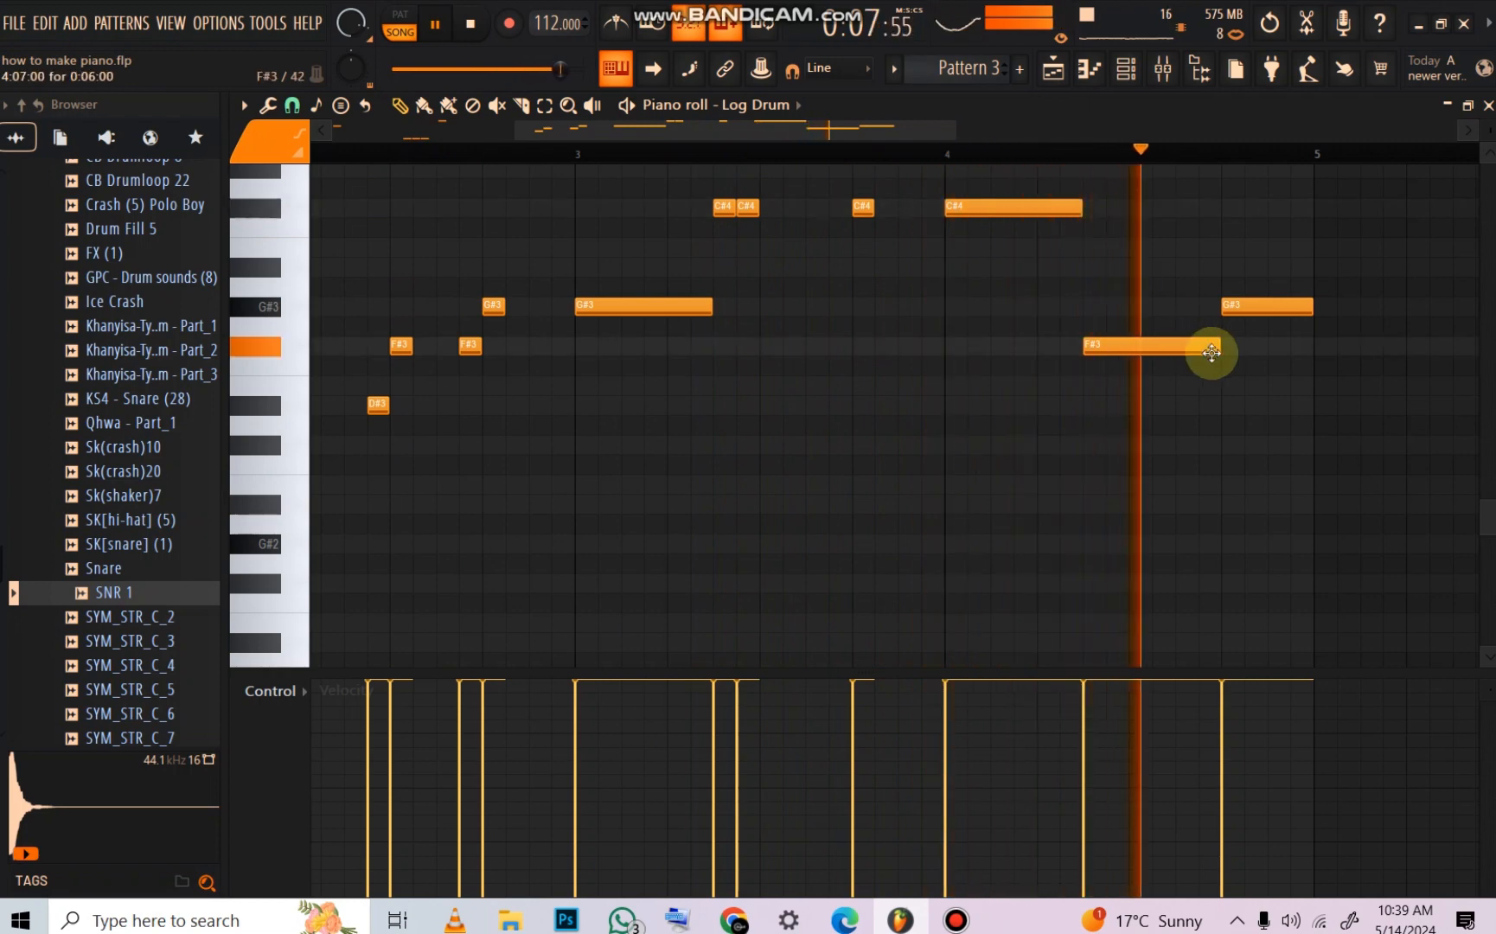
left_click_drag(1220, 346, 1106, 345)
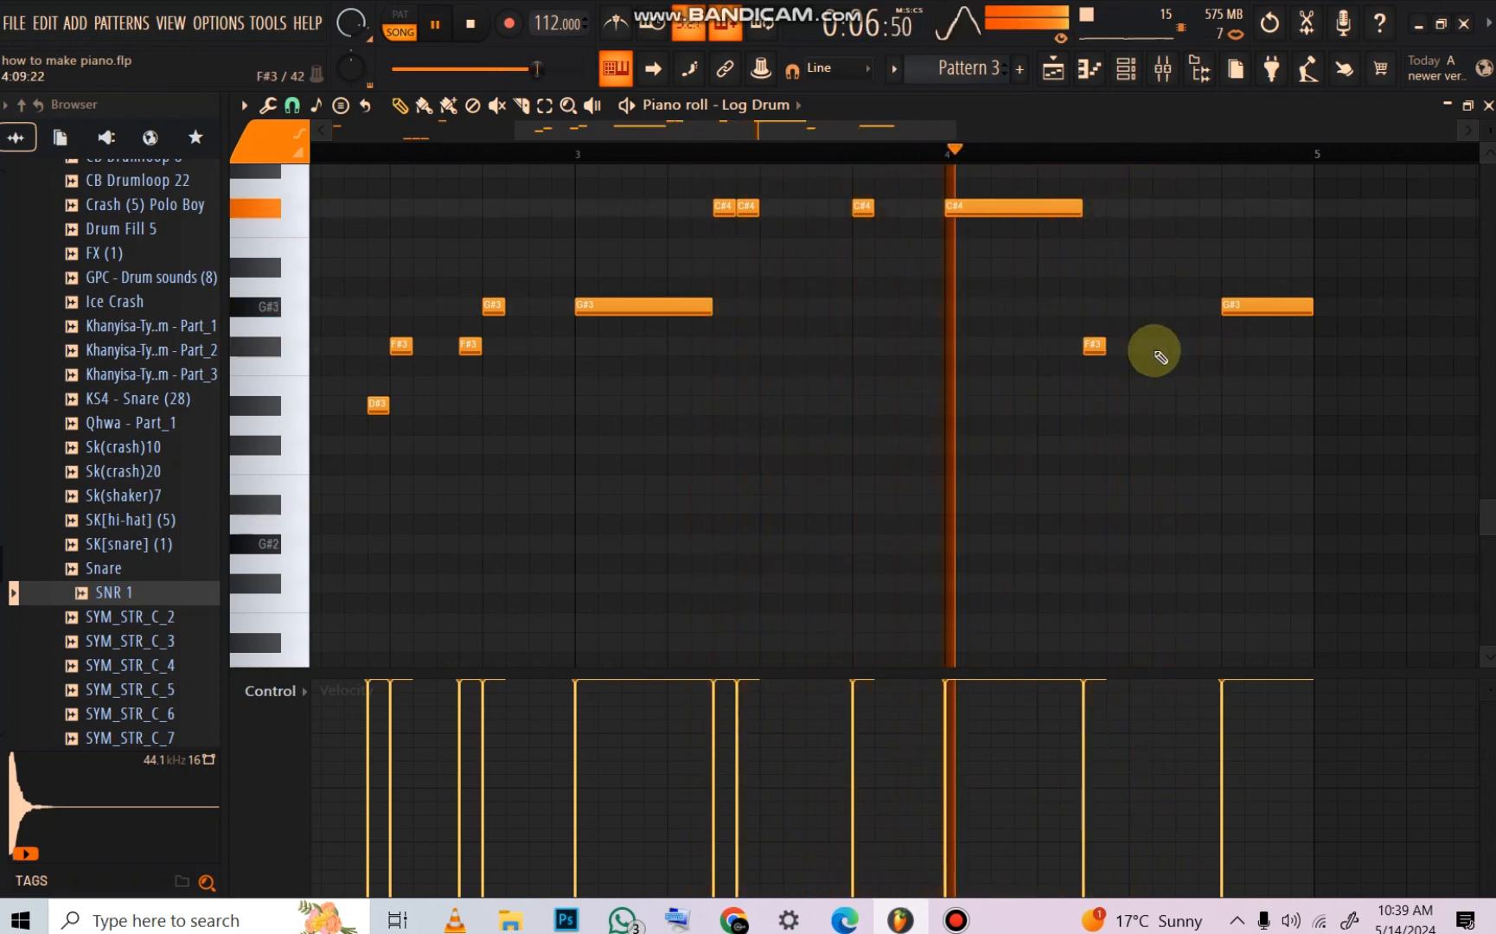
left_click(1197, 405)
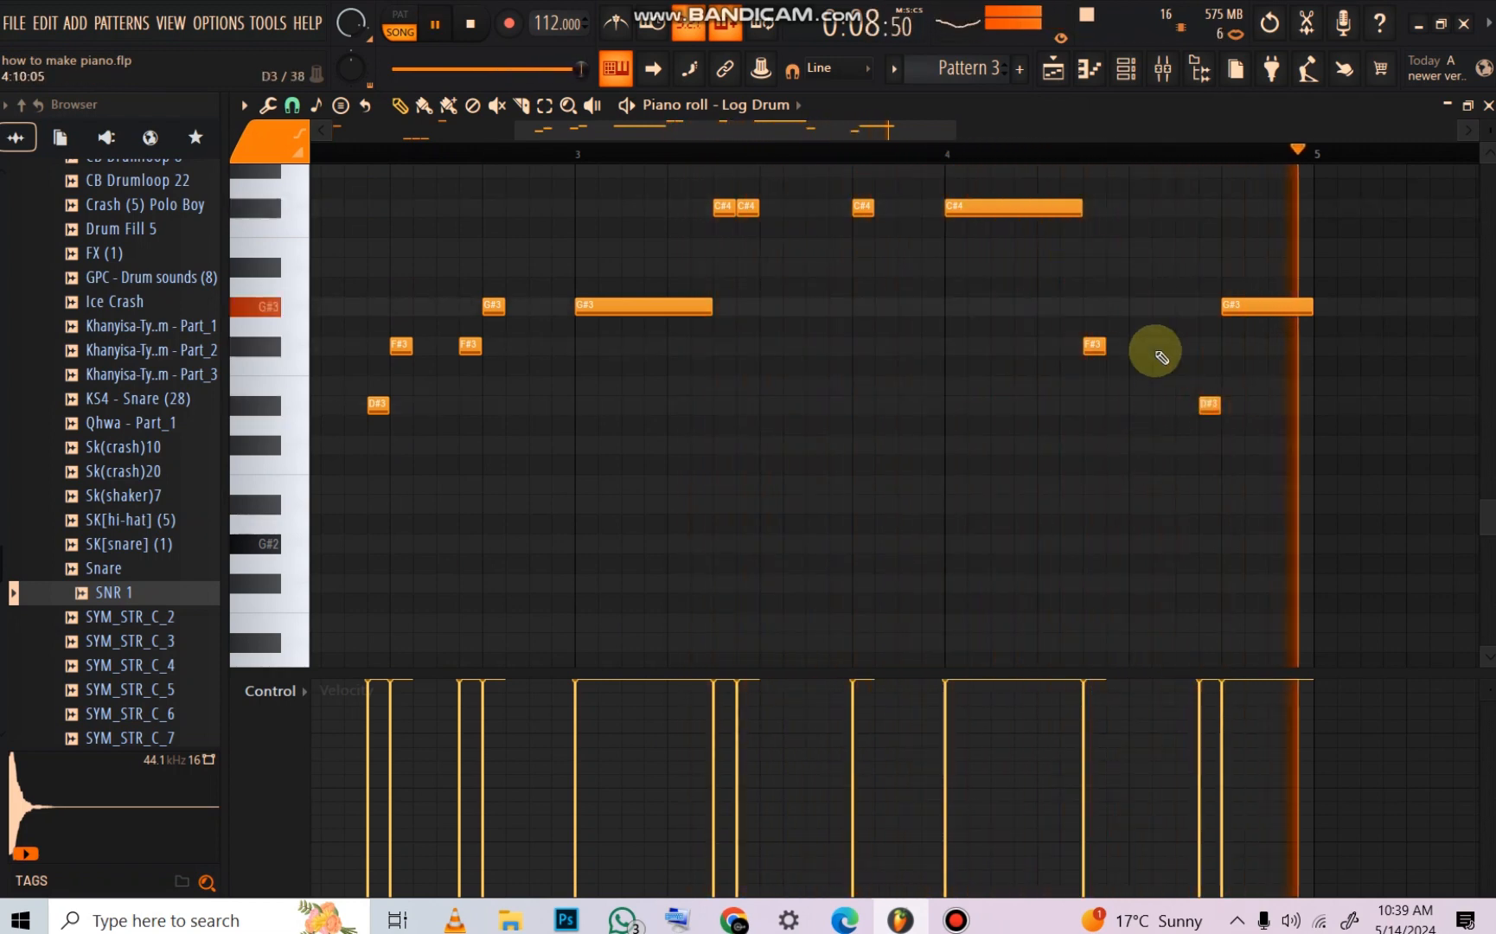
Step: Play back the four-bar Log Drum line, duplicate it into bars 5 to 8 and stop playback
scroll(986, 160, "down", 3)
scroll(985, 160, "down", 1)
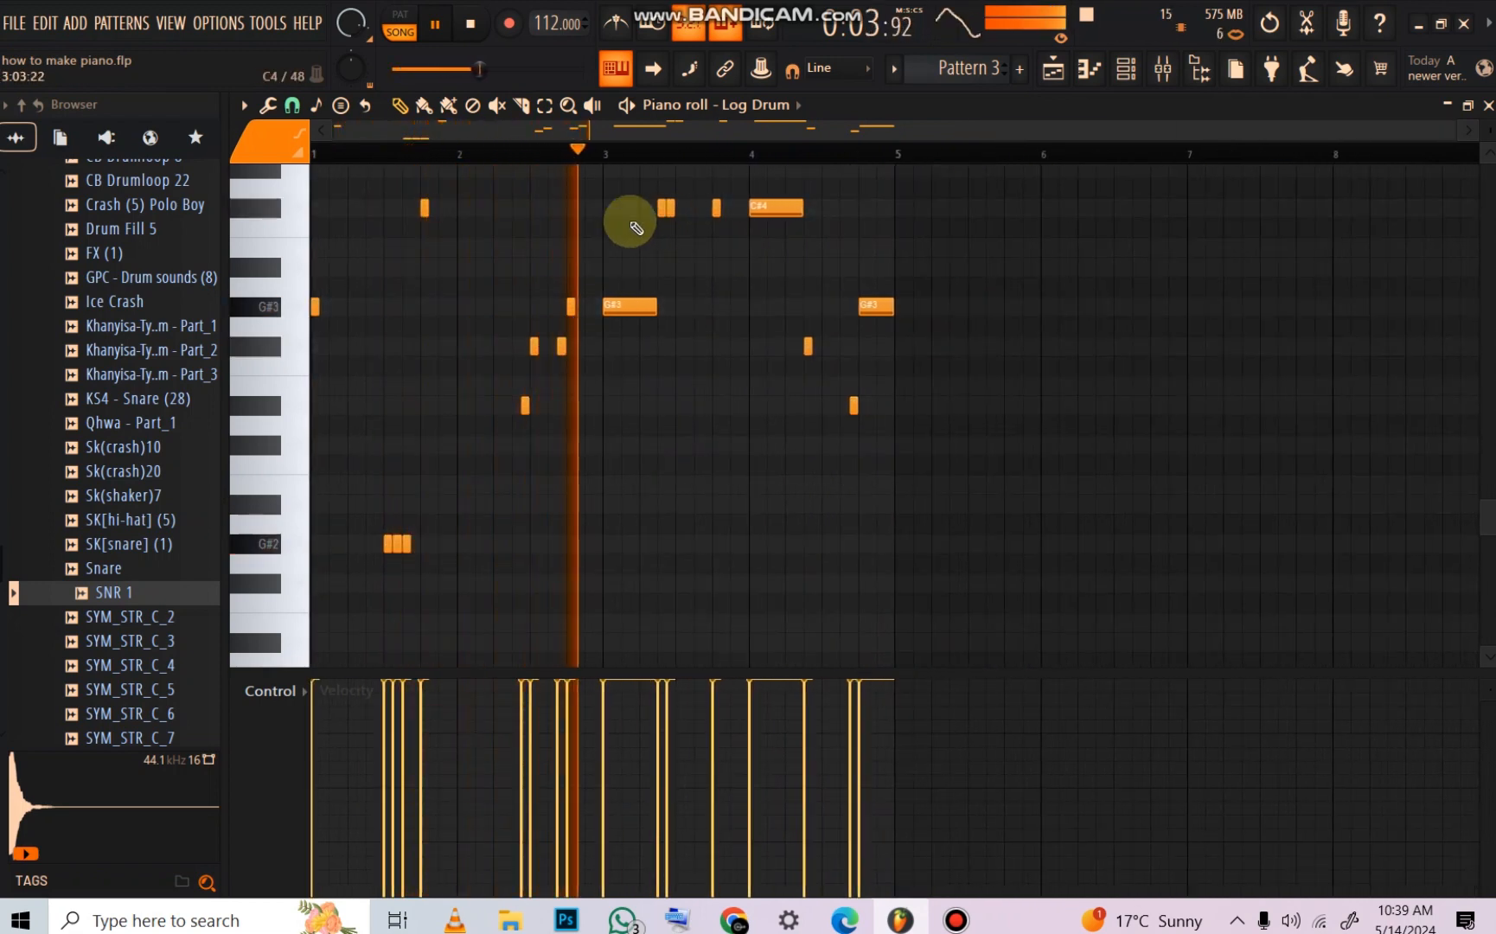
left_click(1122, 76)
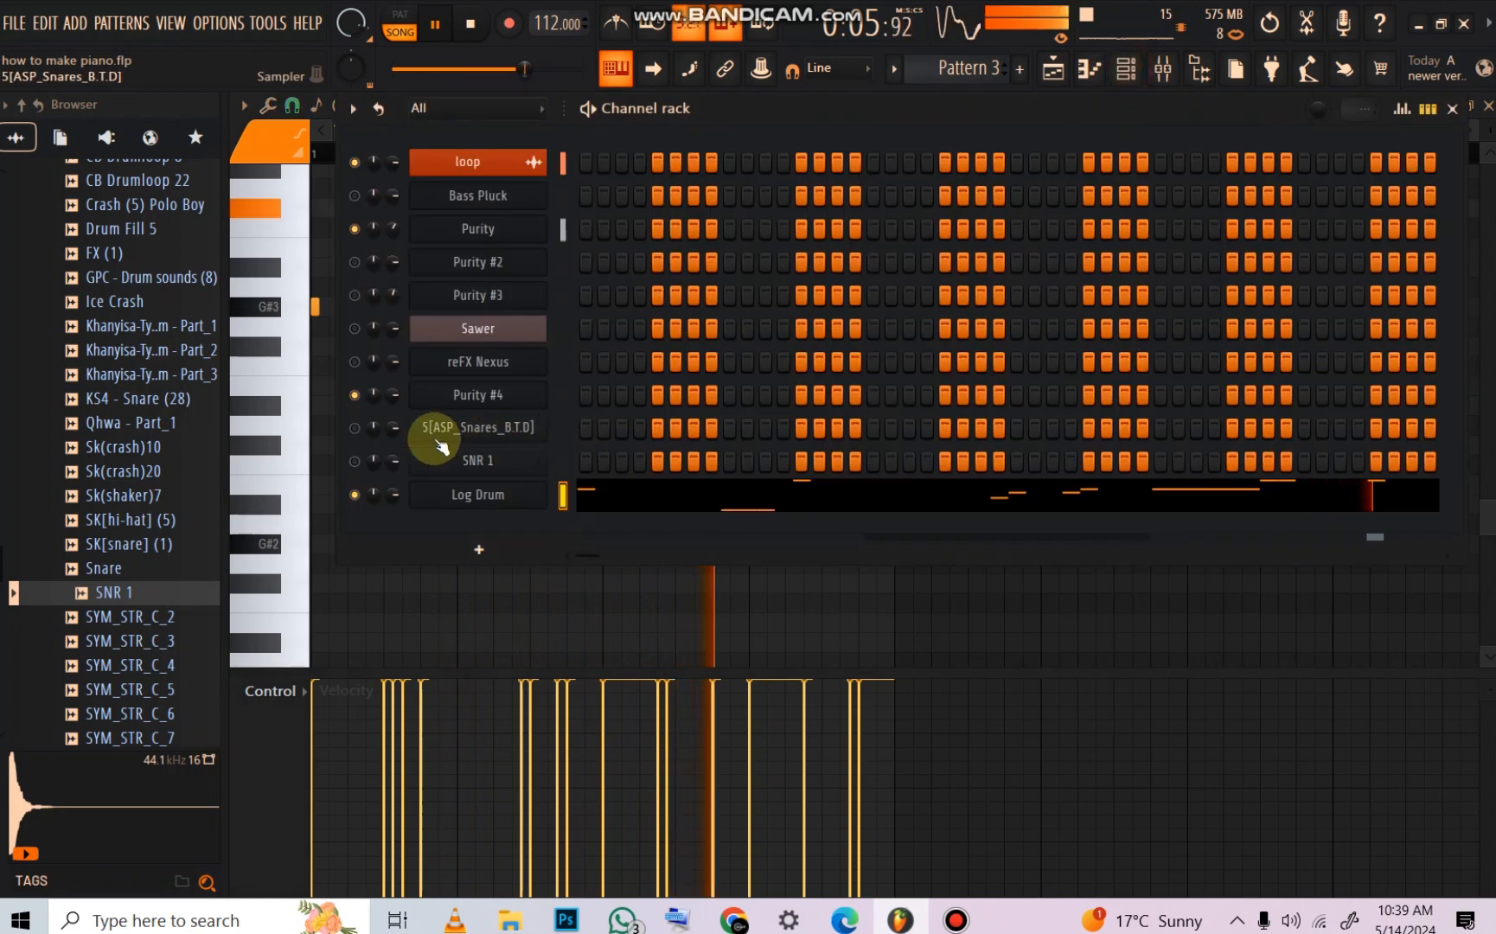
left_click(644, 494)
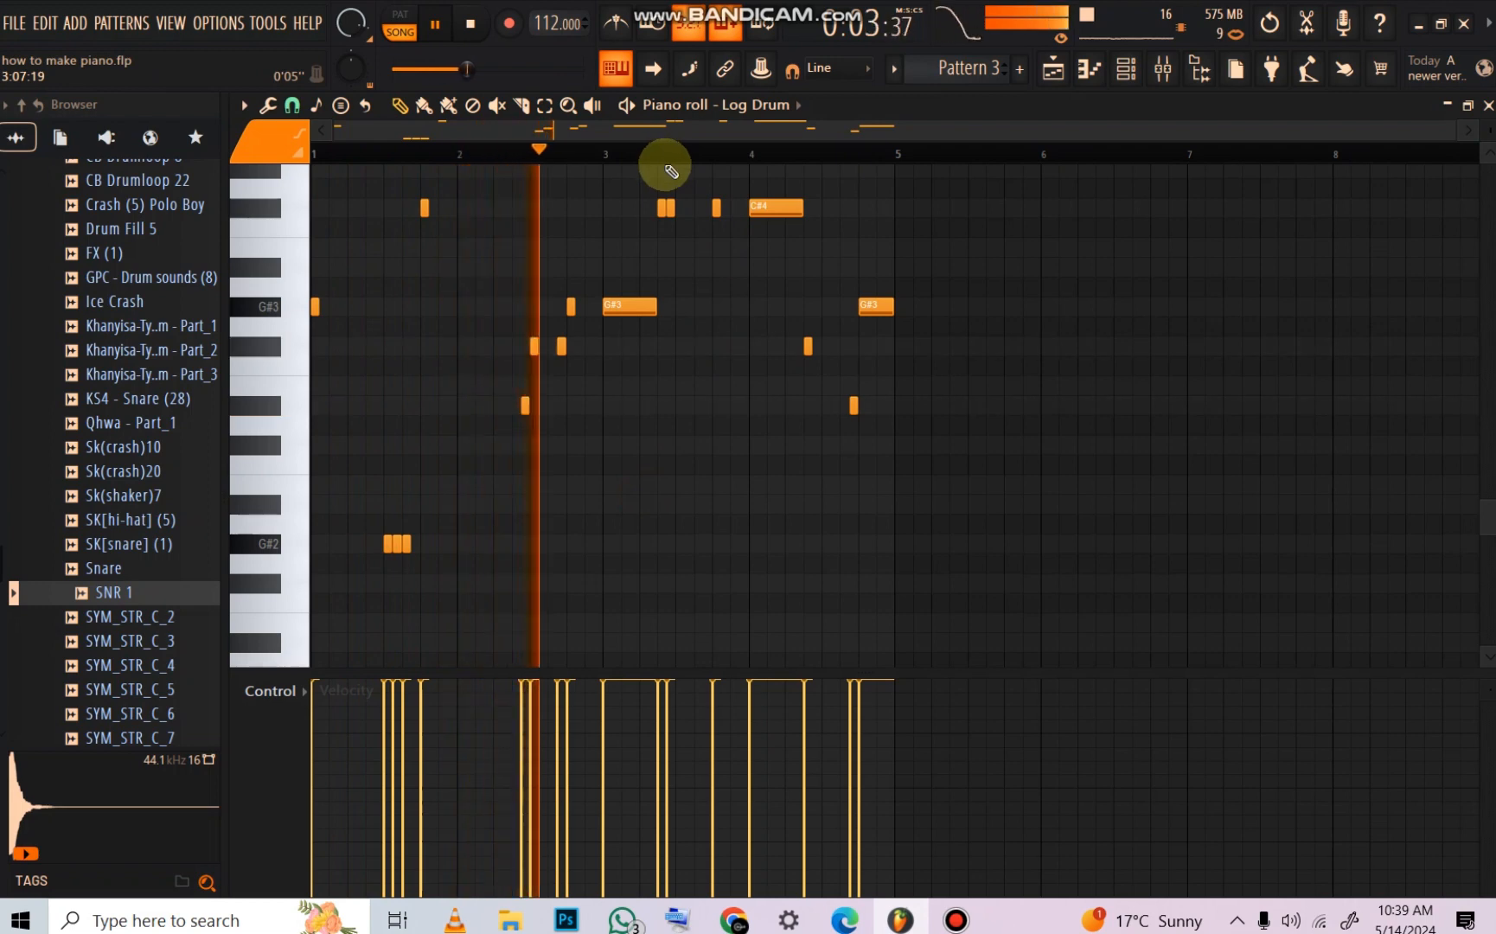
key("ctrl+b")
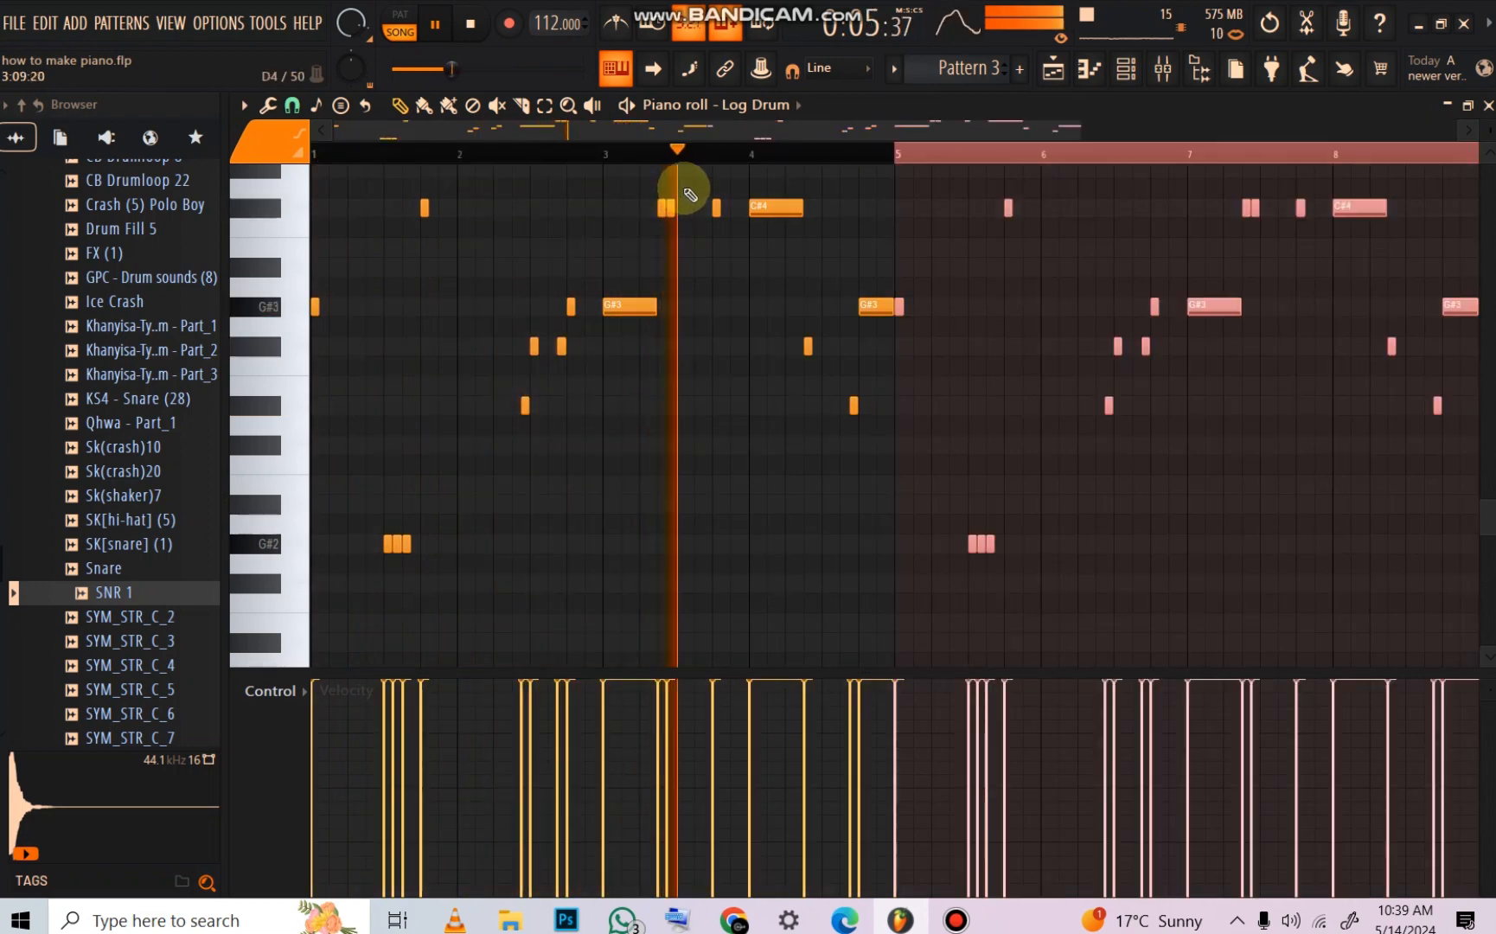
key("space")
Step: Duplicate the loop, Pattern 1 and Pattern 2 clips into bars 5 to 8 of the playlist
left_click(1053, 74)
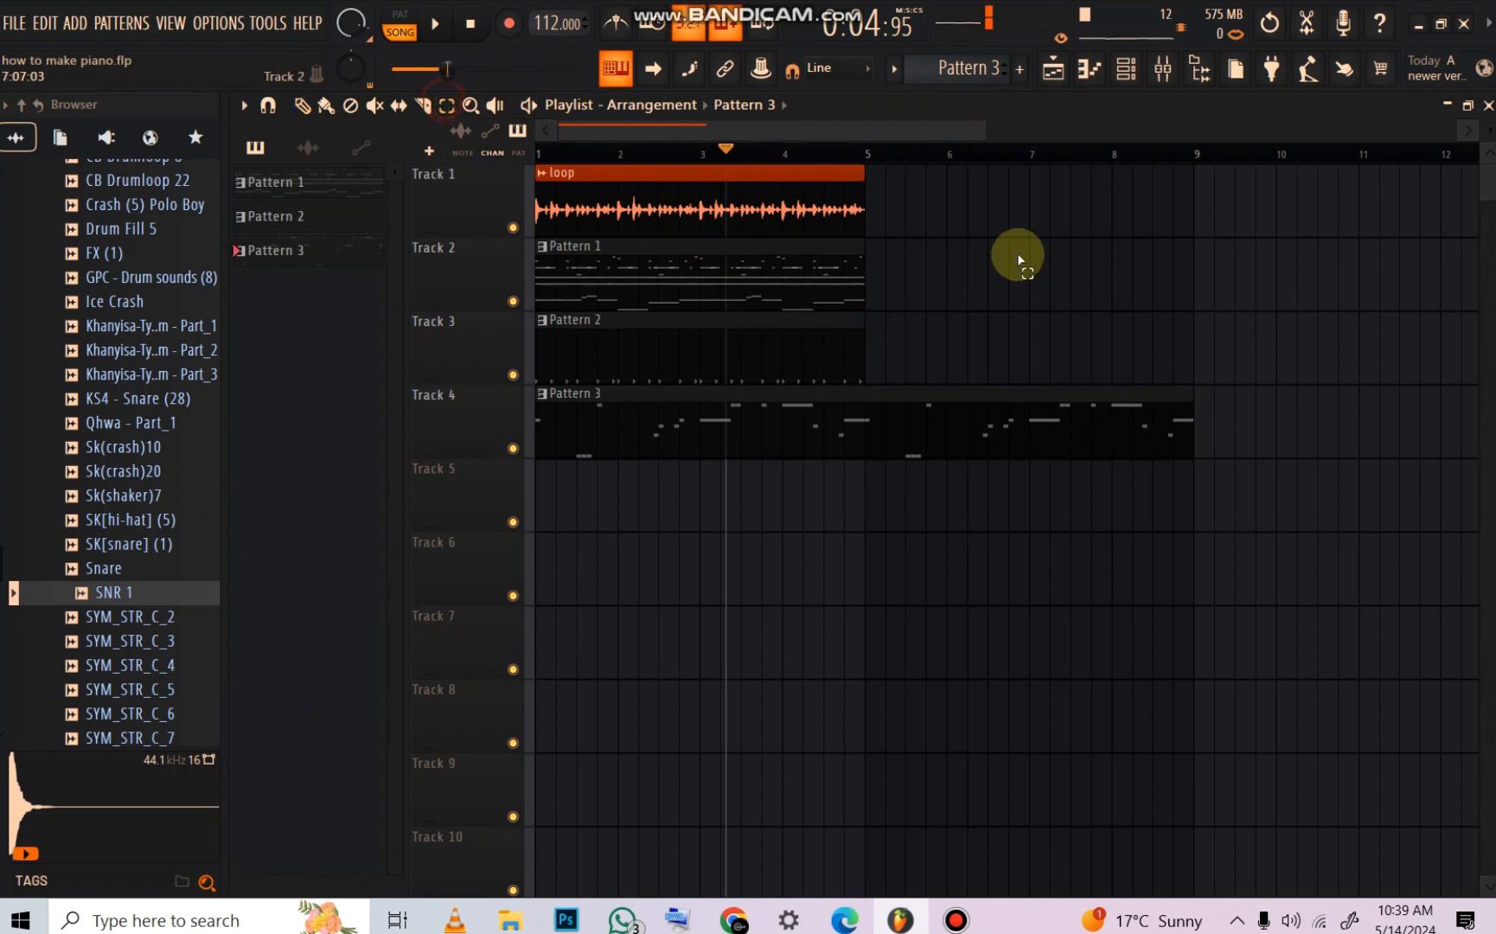
left_click_drag(826, 164, 445, 351)
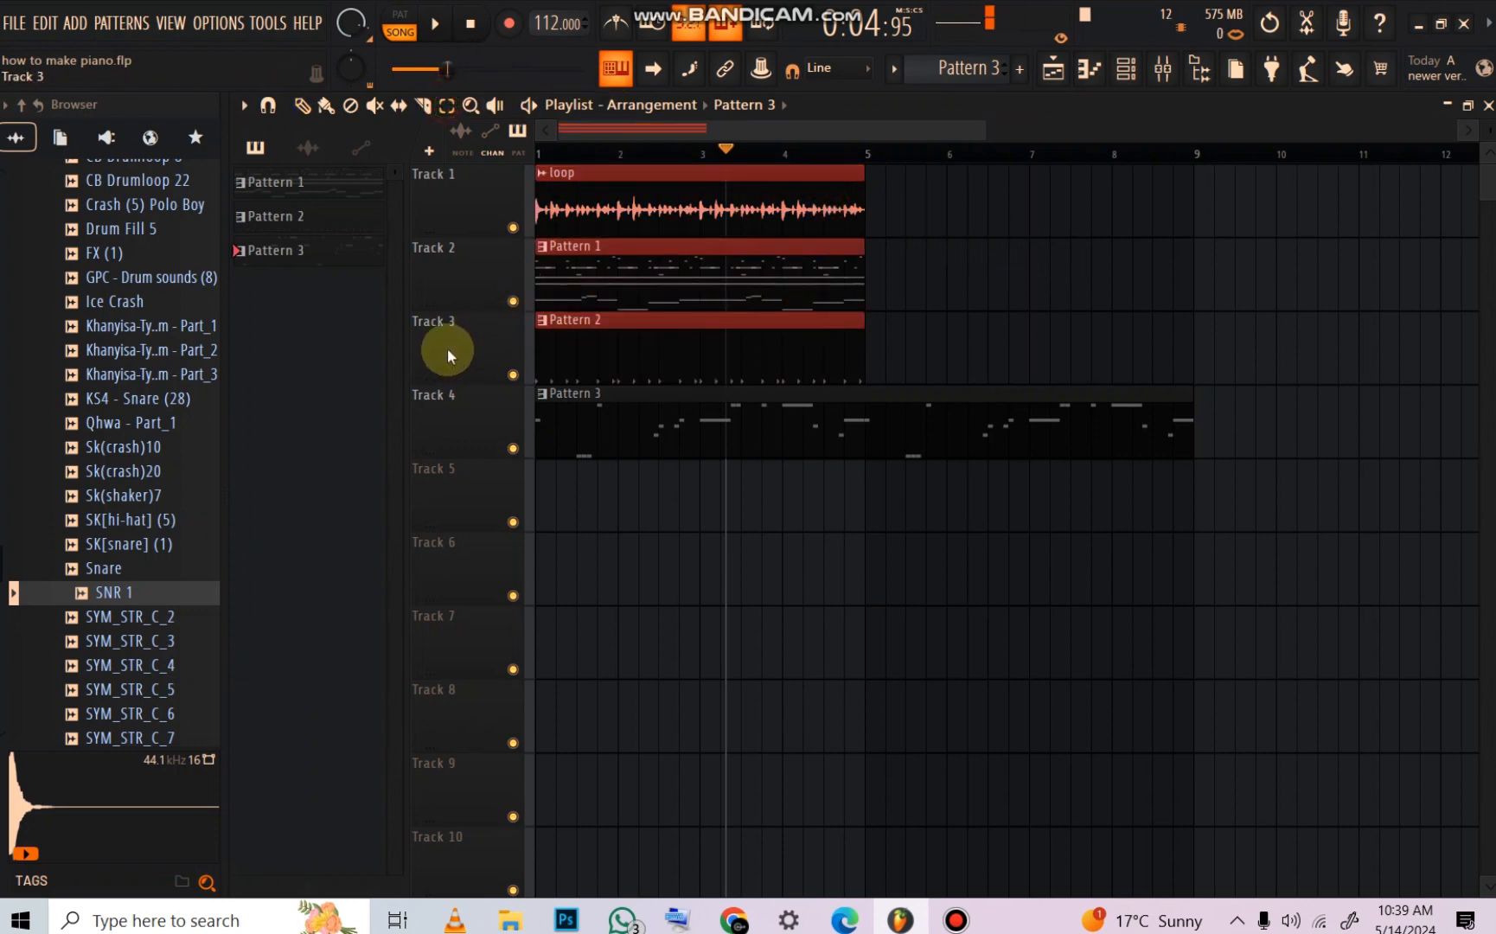
key("ctrl+b")
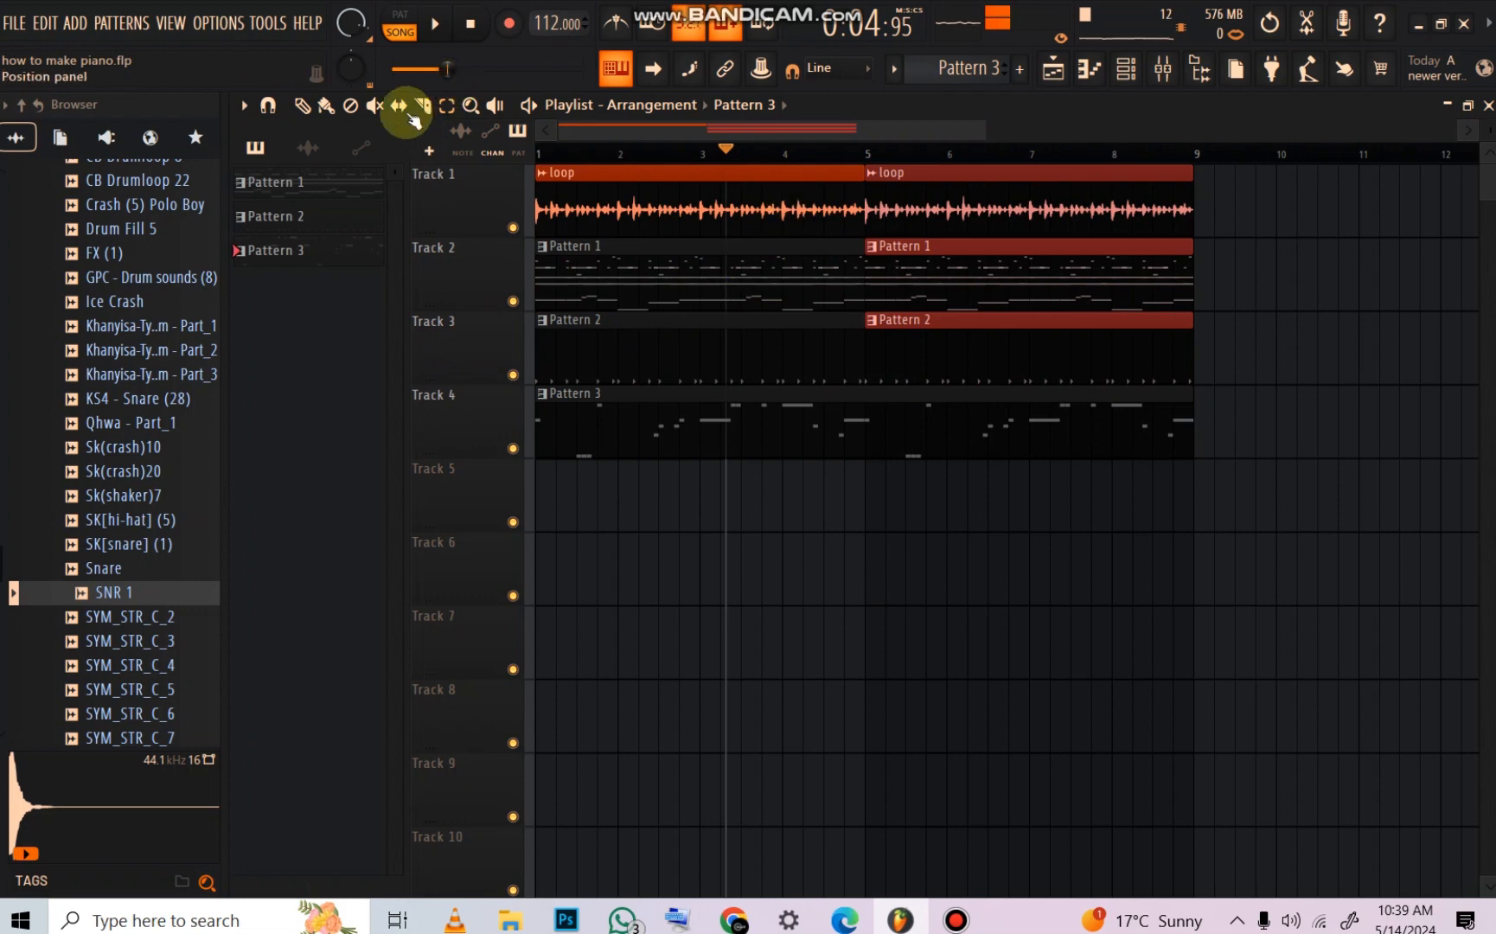
Step: Reopen Pattern 3's Log Drum notes around bar 5 and set the piano roll snap to 1/6 beat
double_click(703, 422)
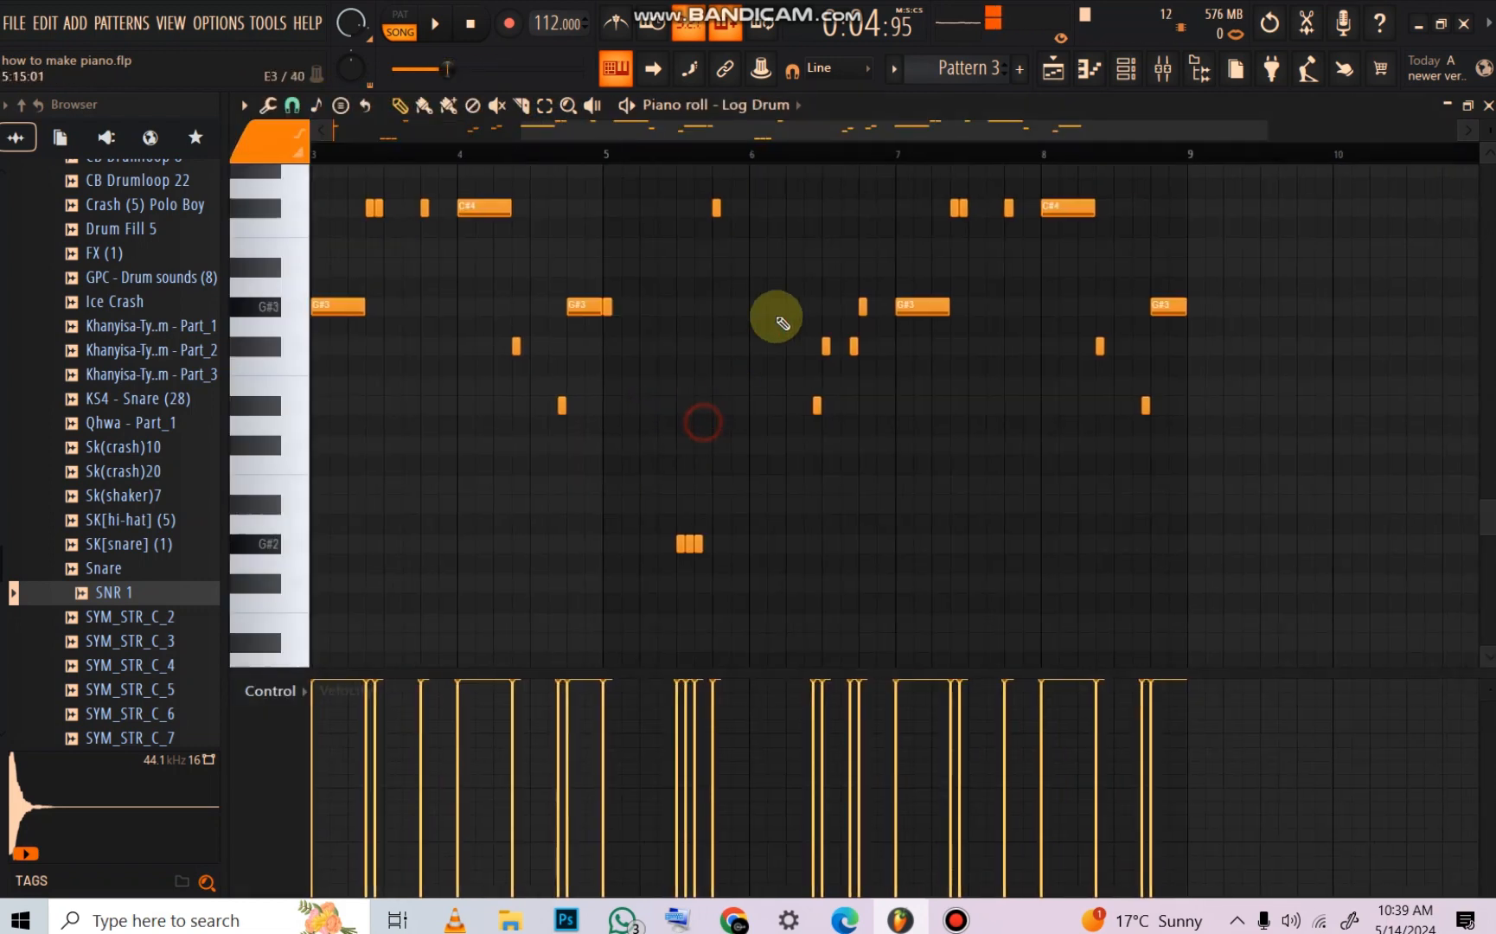
scroll(680, 164, "down", 2)
scroll(692, 166, "up", 3)
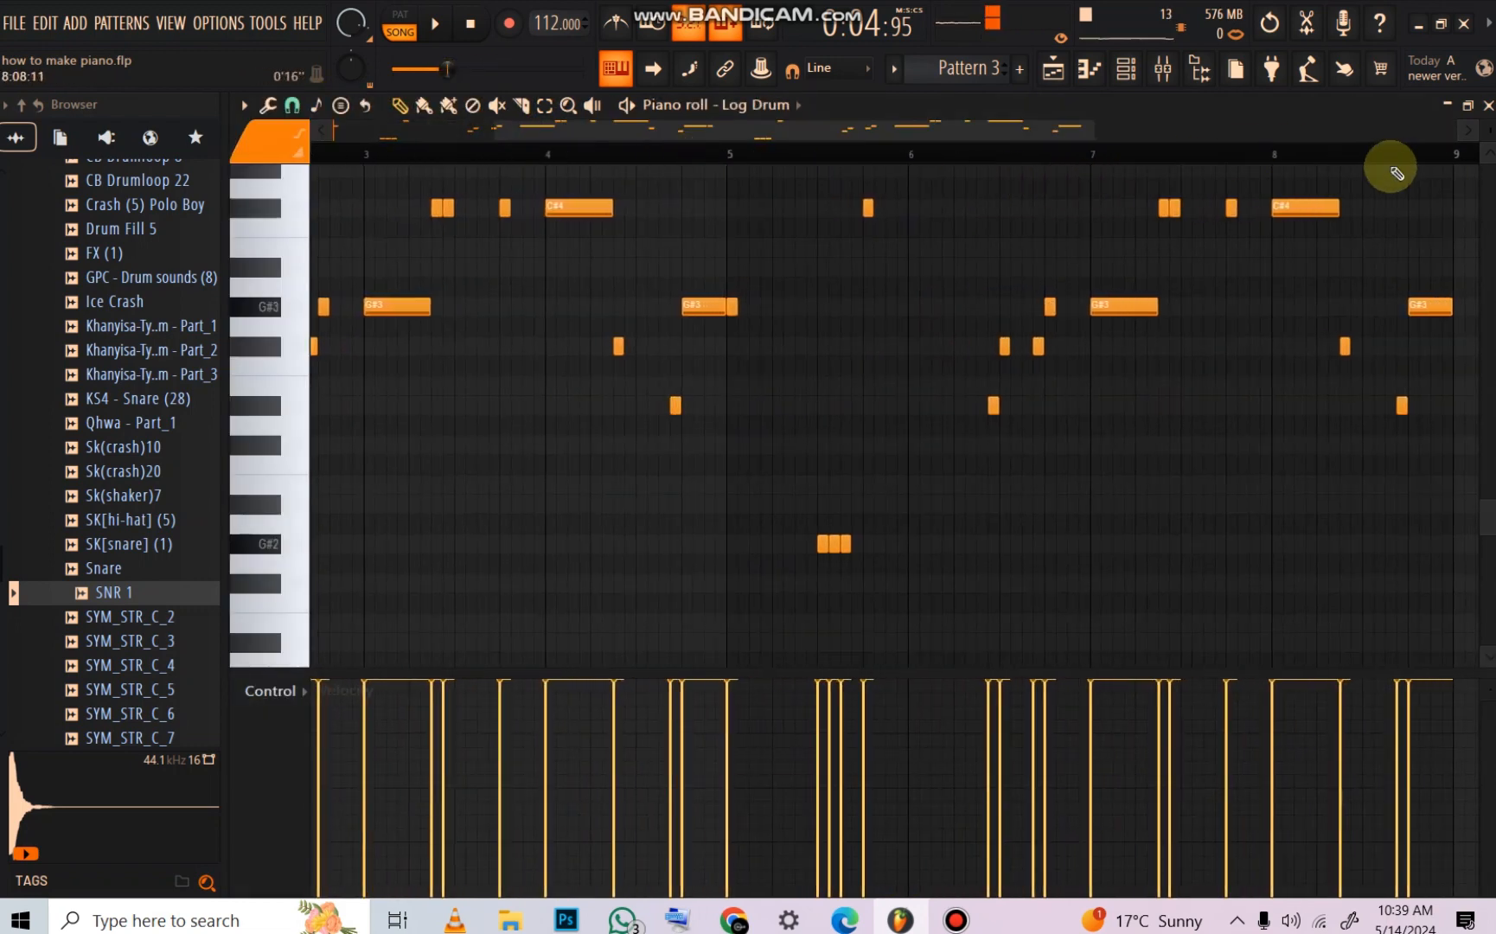
scroll(689, 139, "up", 4)
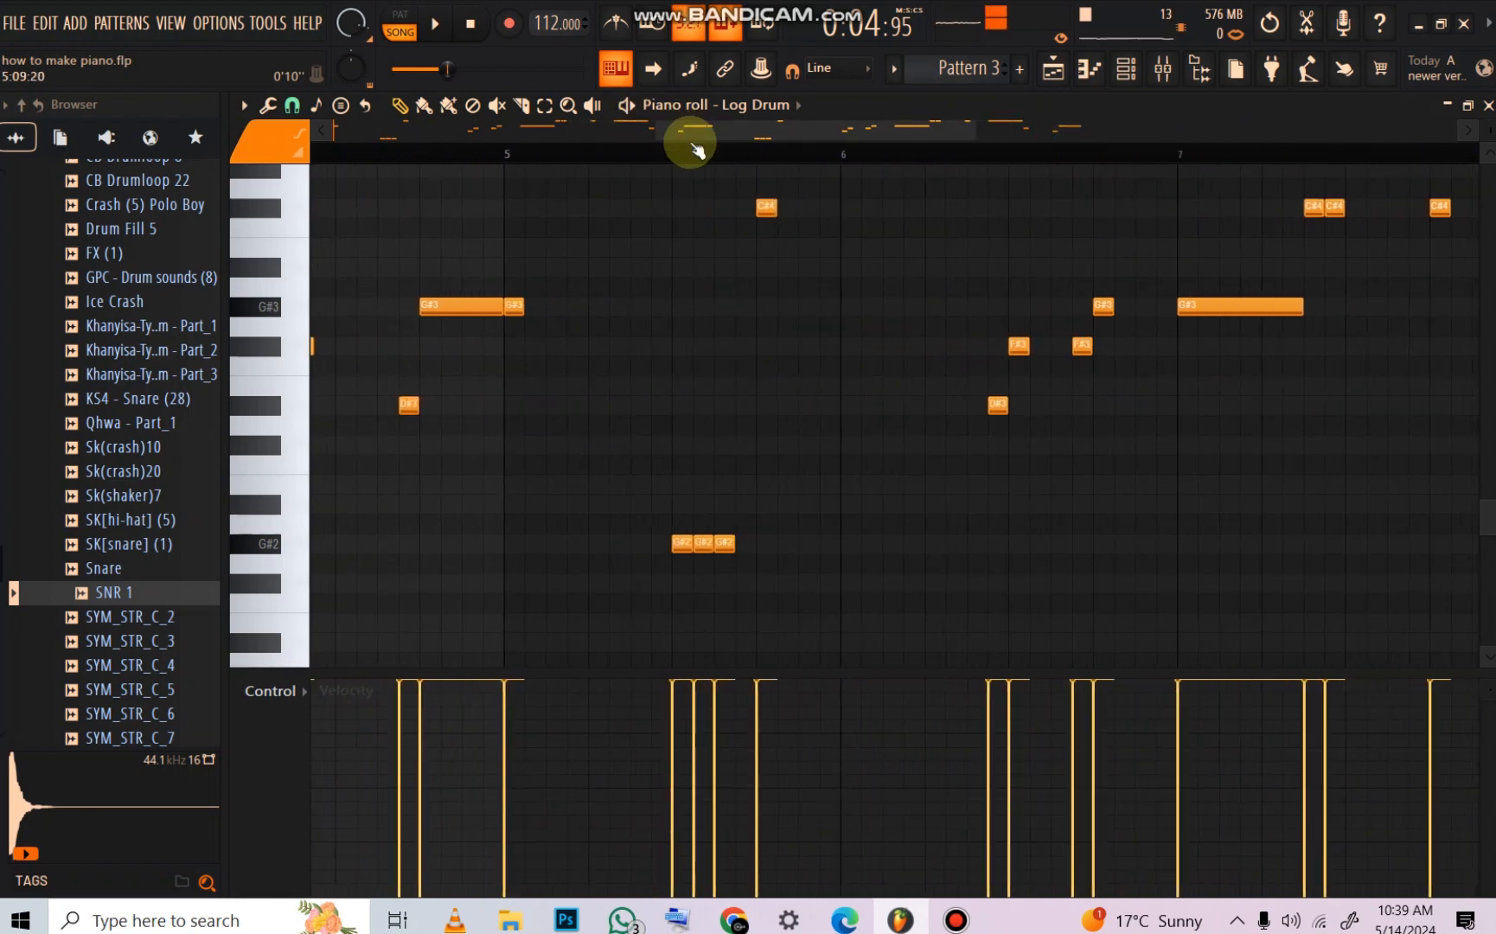
scroll(437, 164, "down", 3)
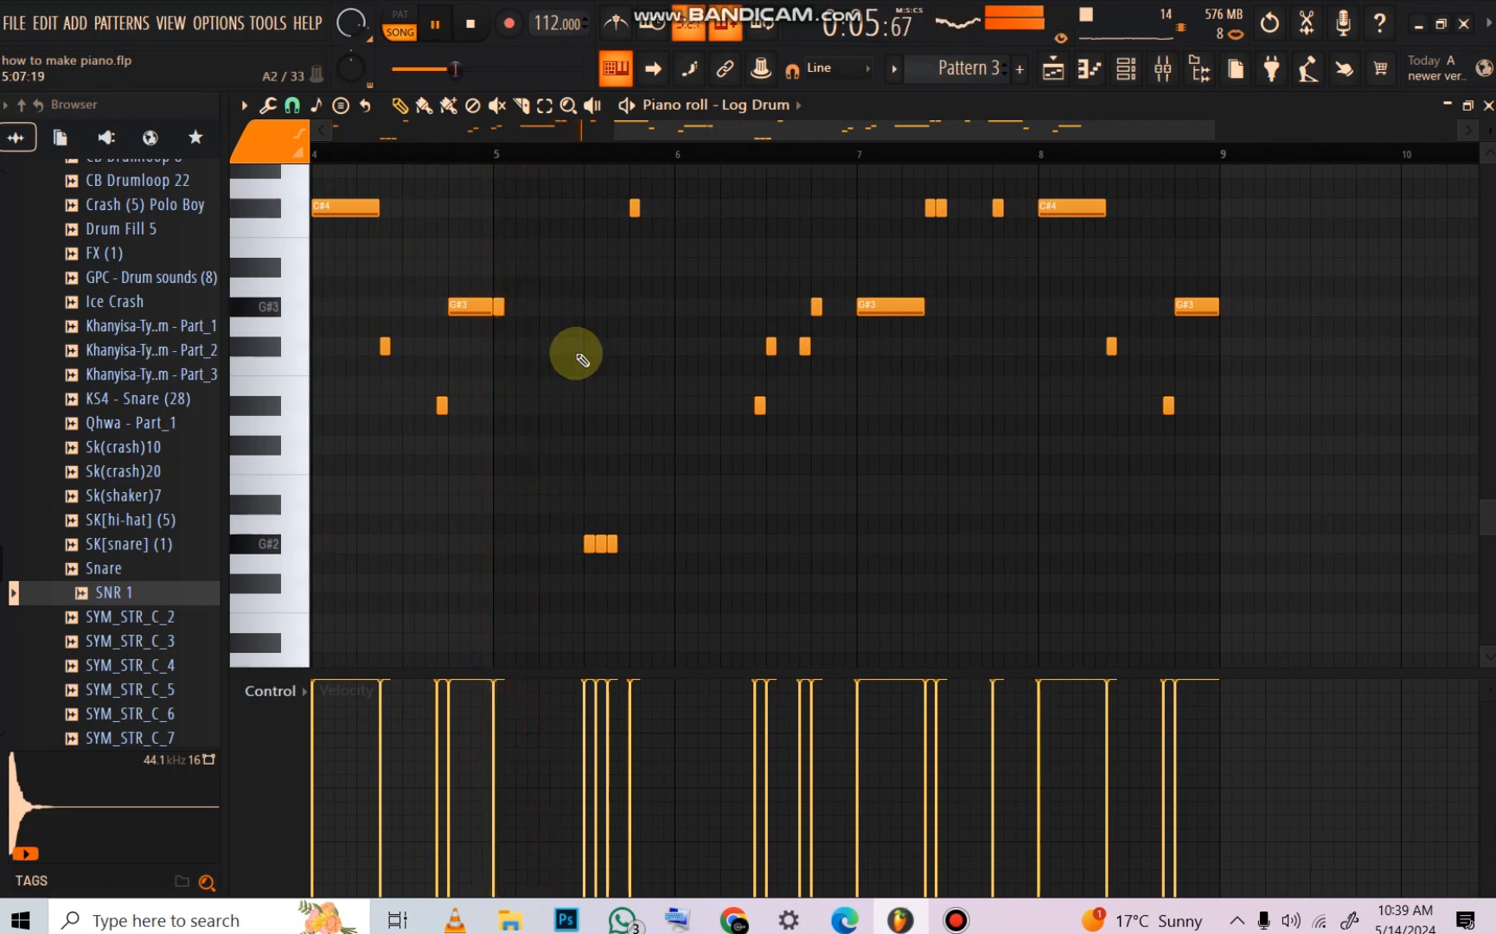
scroll(575, 171, "up", 3)
key("space")
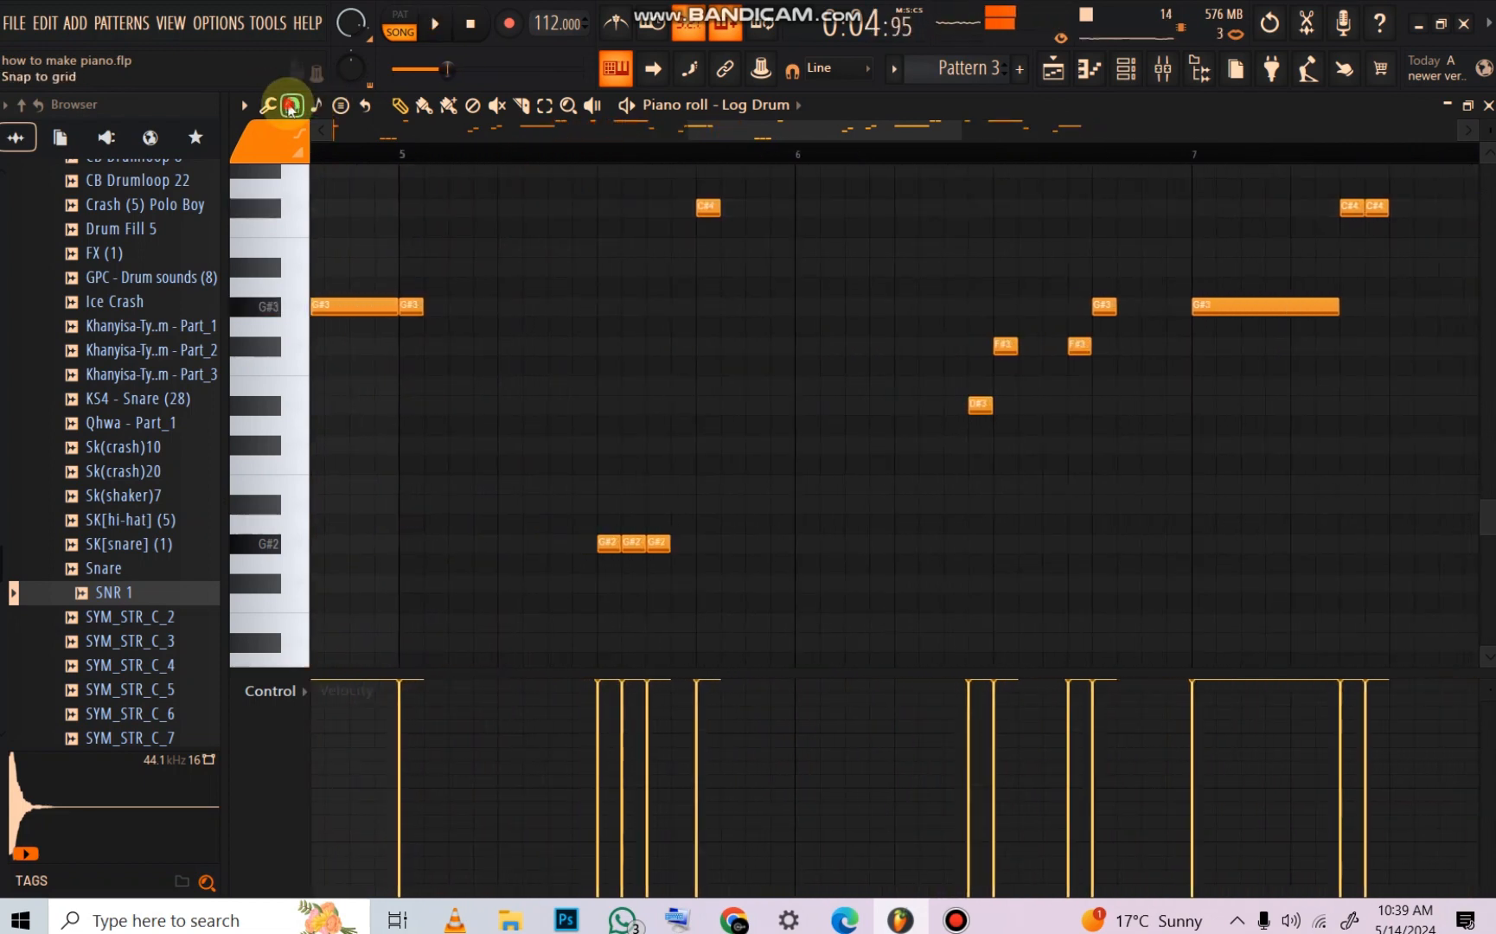
left_click(290, 106)
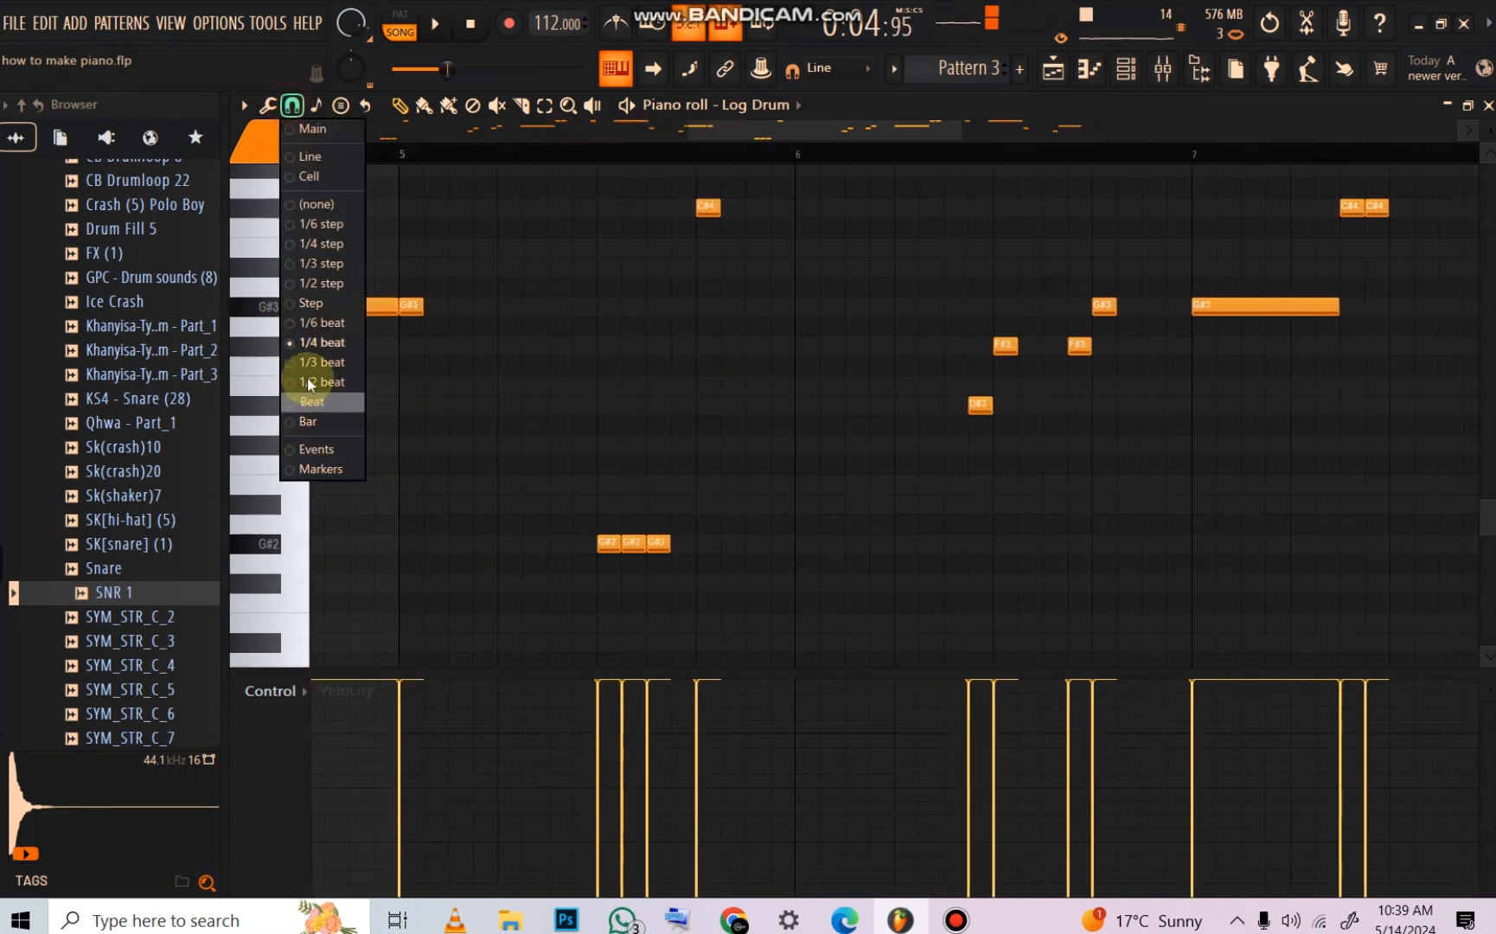
left_click(327, 323)
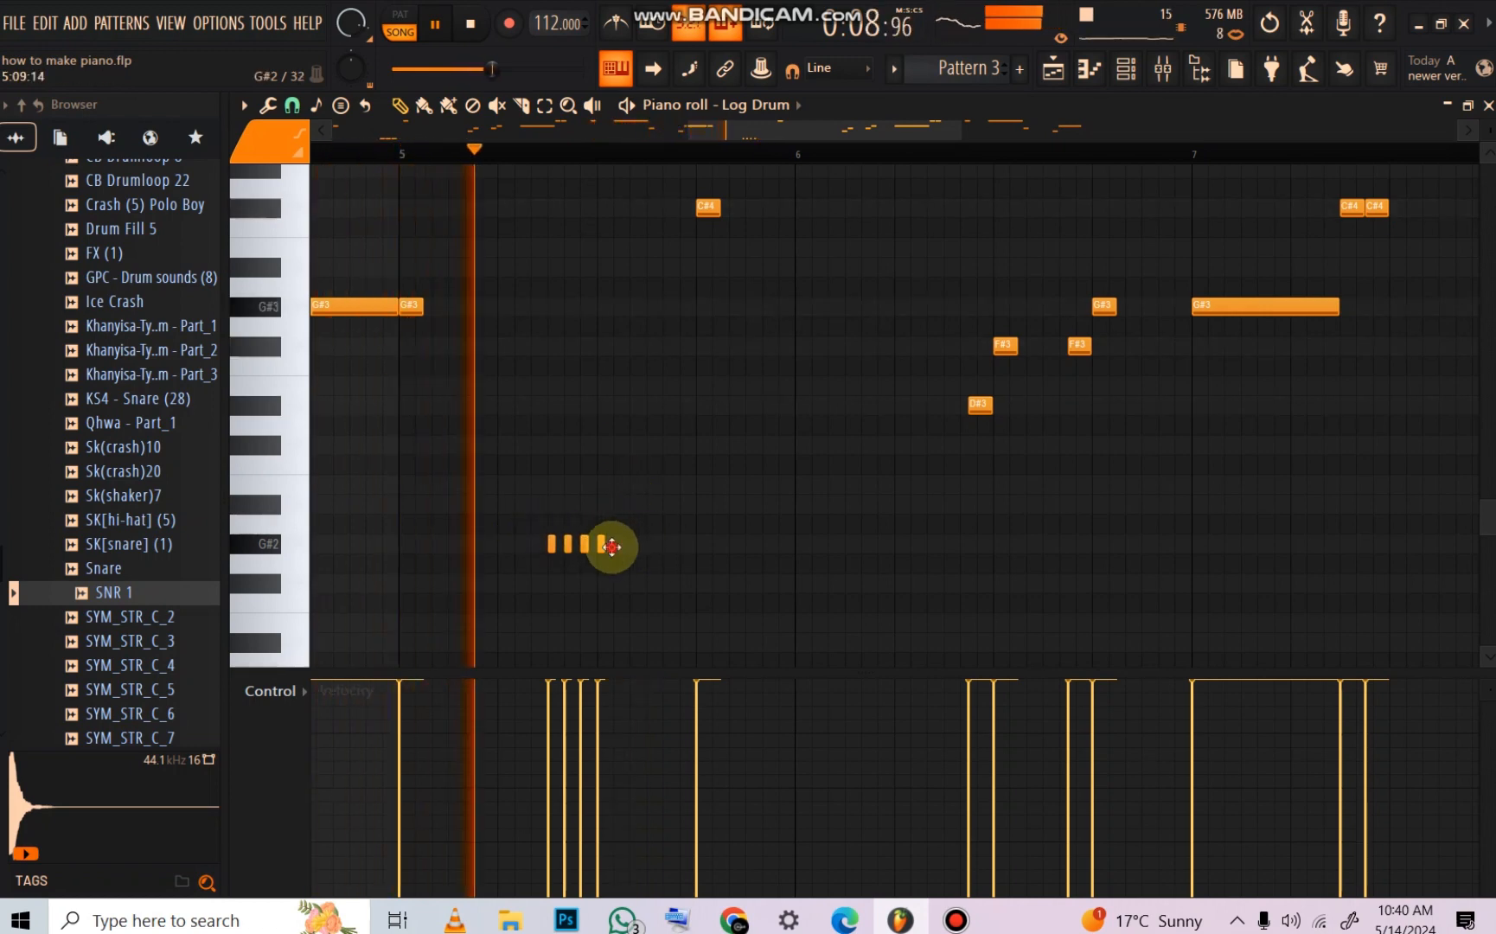
Step: Replace bar 5's three G#2 notes with five short notes at 1/6-beat spacing, add three short C#4 notes before the existing C#4, and replay
left_click(617, 543)
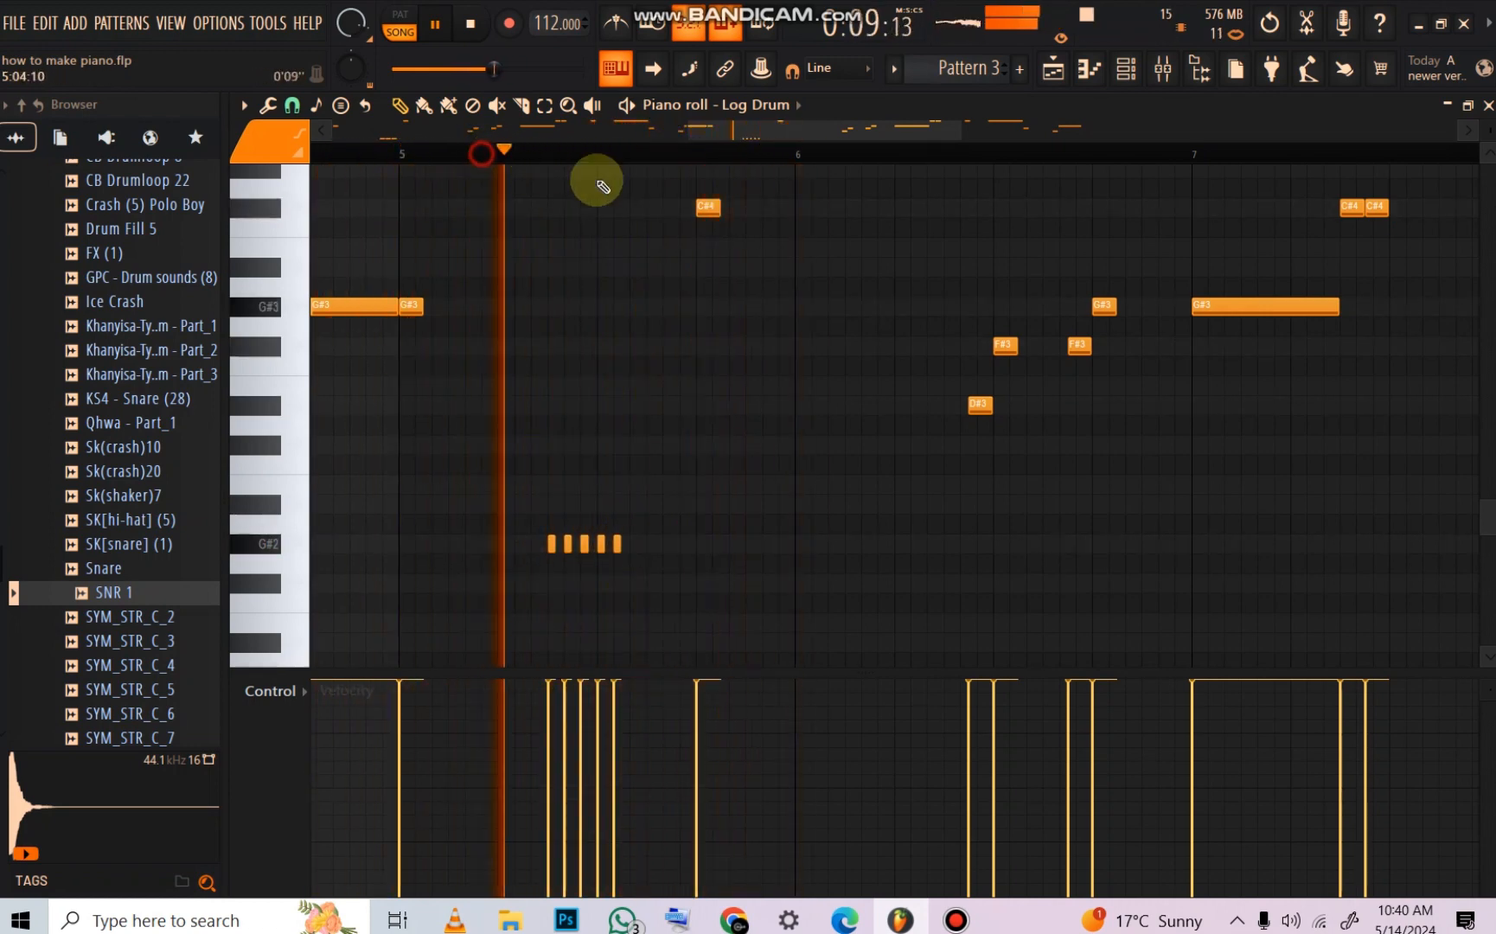
left_click(650, 209)
left_click(666, 208)
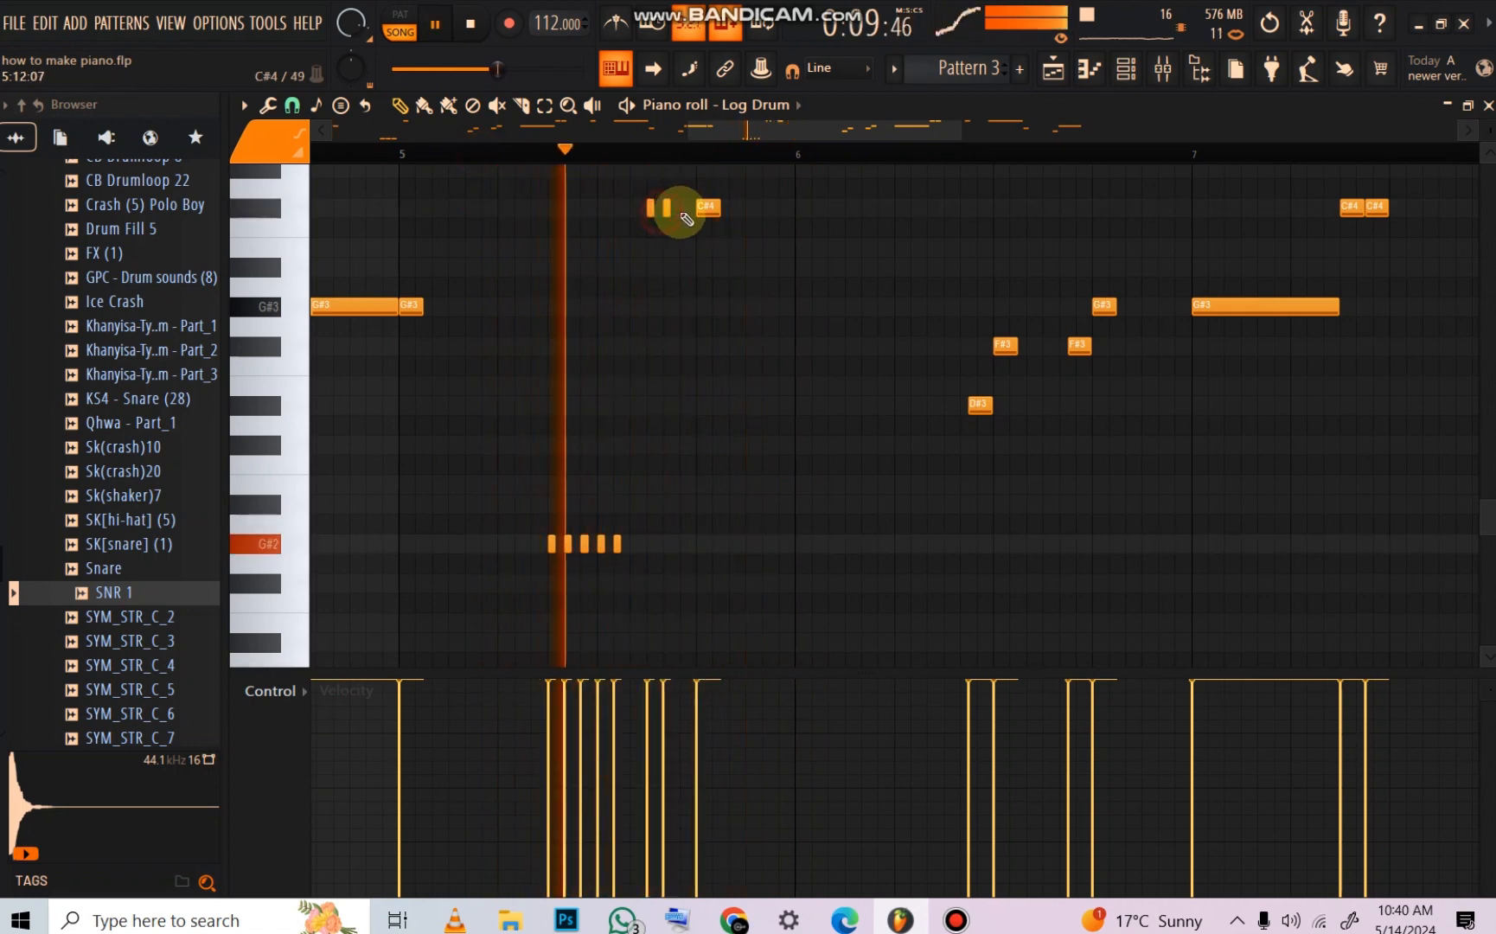
left_click(684, 208)
left_click_drag(487, 153, 522, 154)
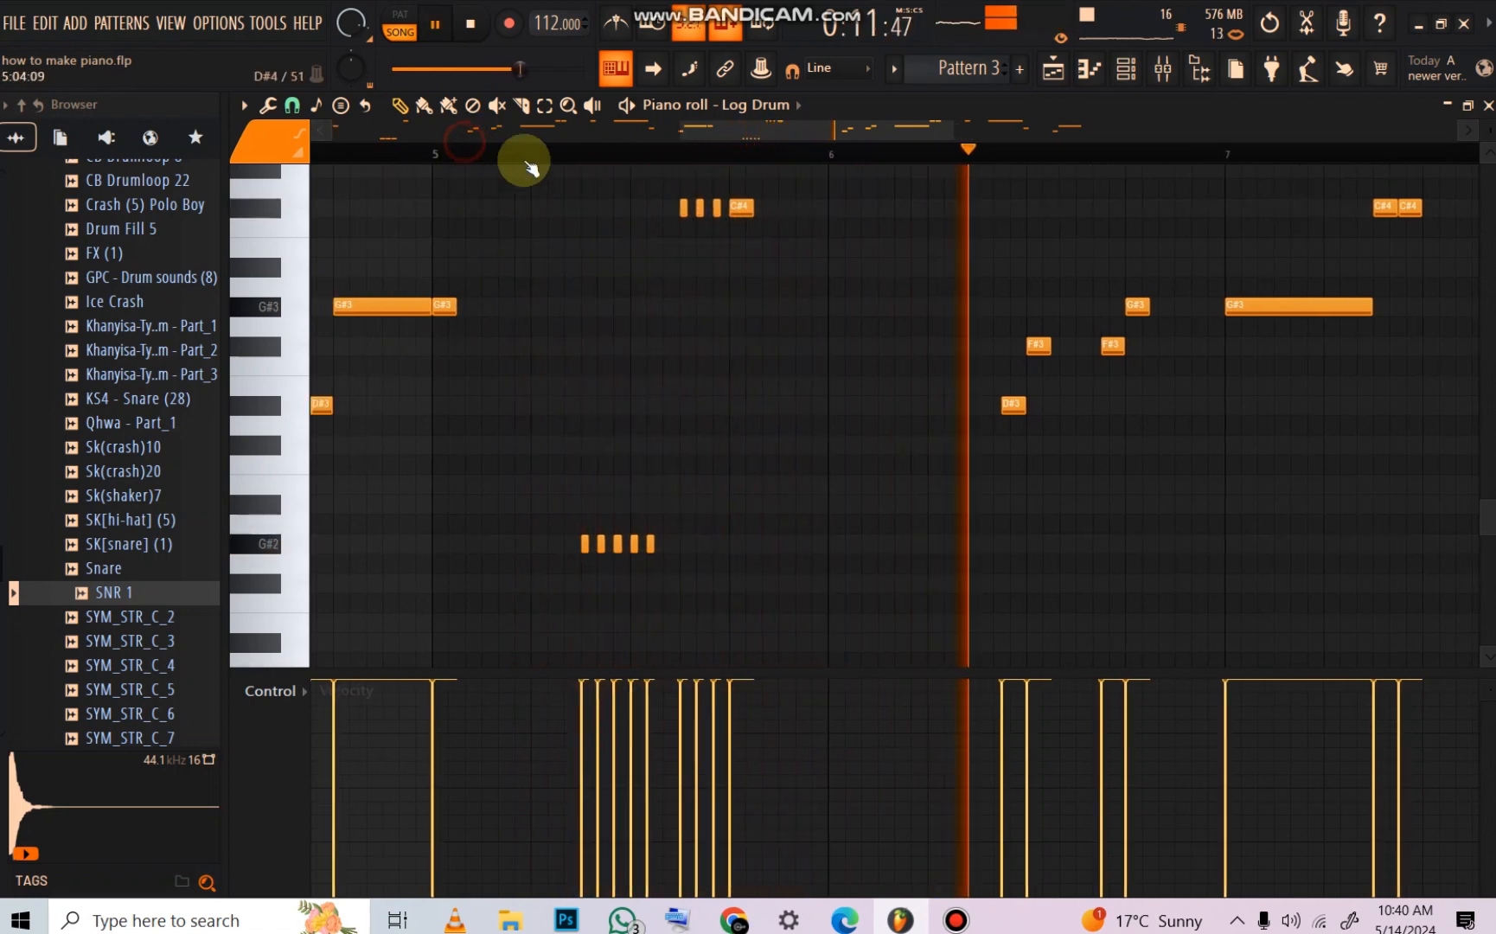
left_click(524, 151)
Step: Add two short C#4 notes, 1/6 beat apart, near the end of bar 5
scroll(692, 370, "up", 1)
left_click(792, 269)
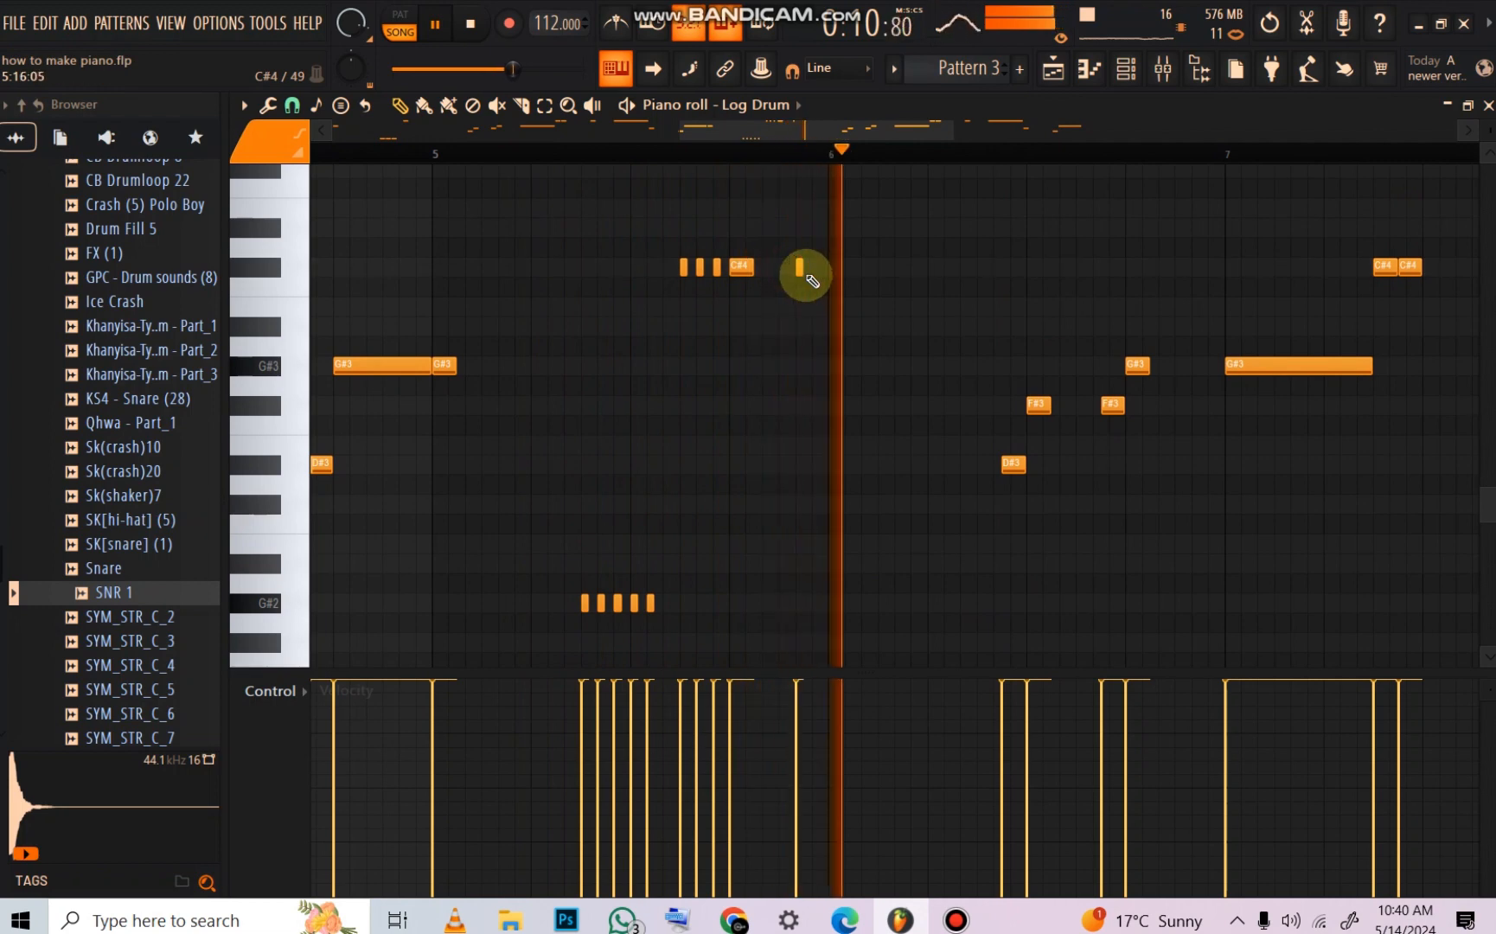
left_click(781, 267)
left_click(799, 267)
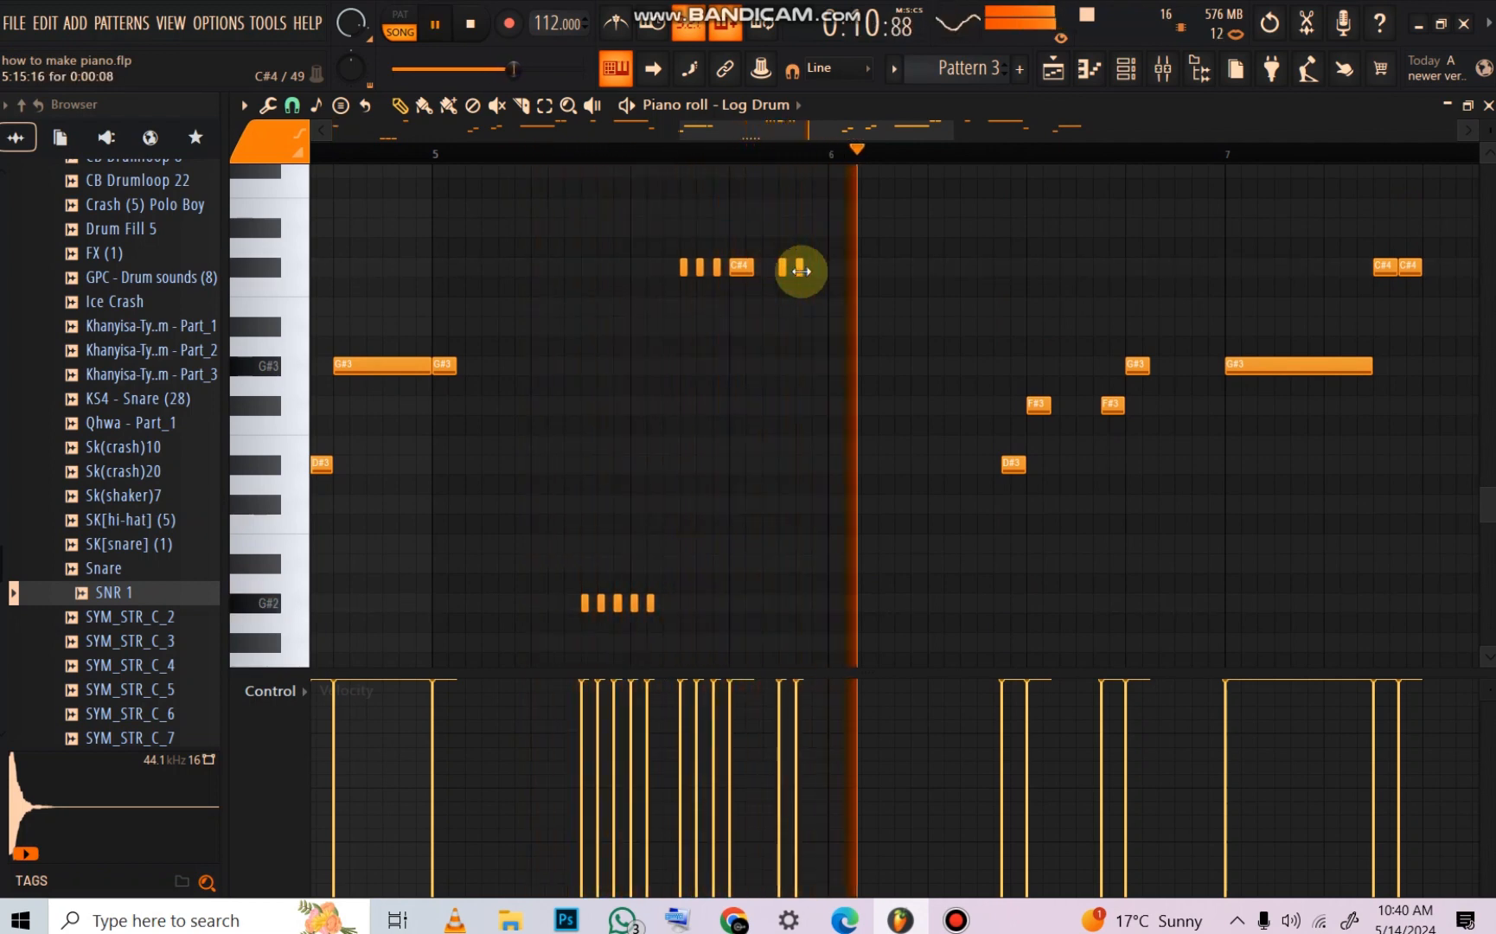
Step: Move the last short C#4 note of bar 5 to the start of bar 6 and set the piano roll snap to 1/3 beat
left_click(831, 267)
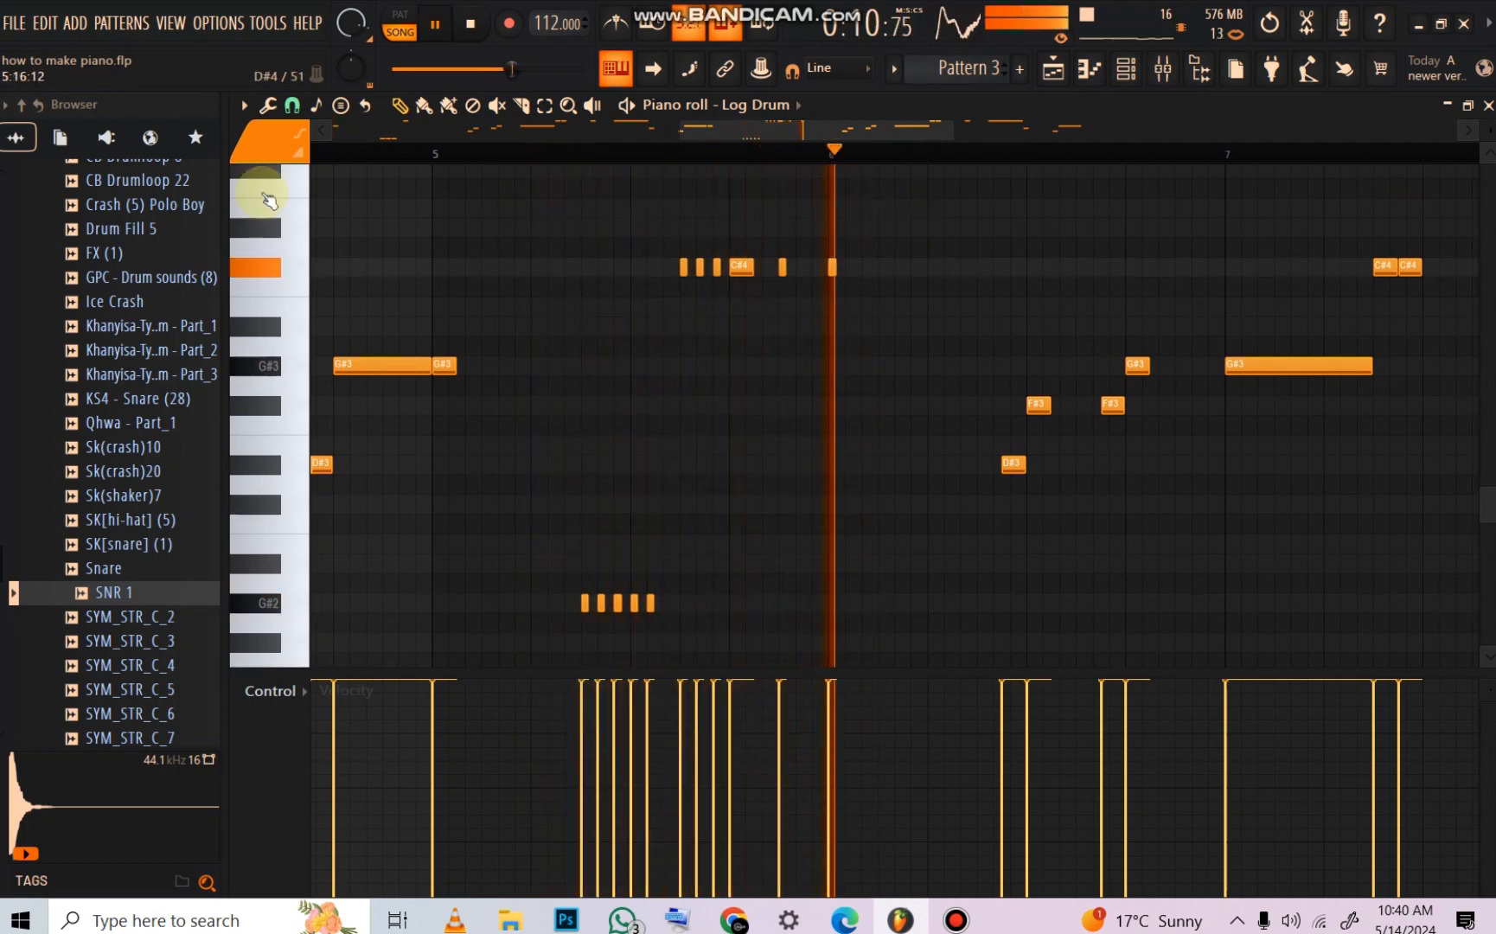
key("space")
left_click(292, 106)
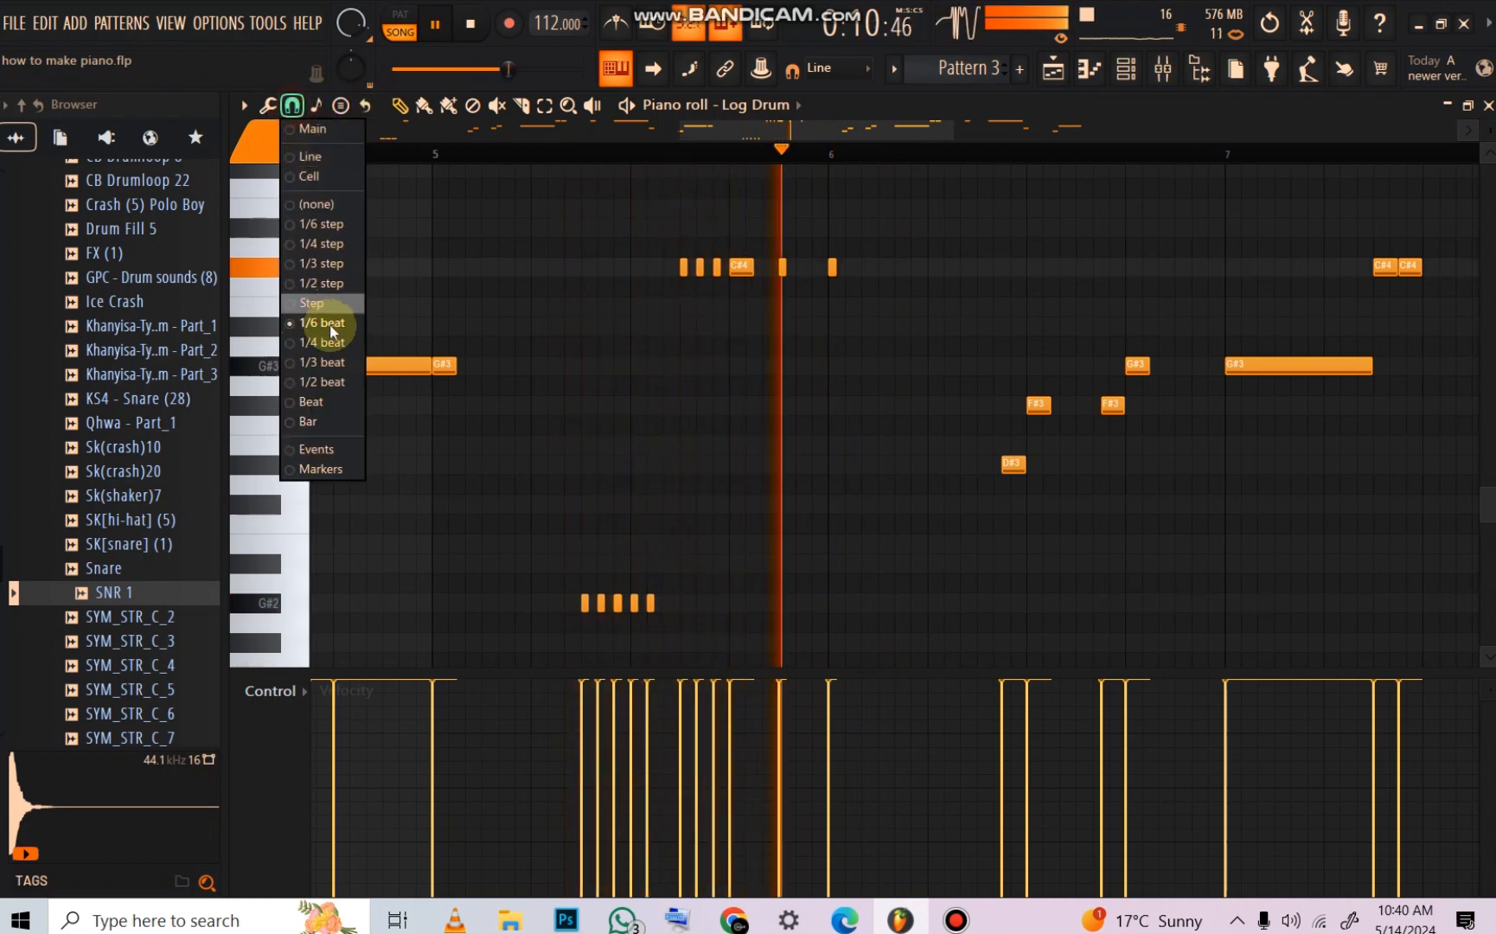
left_click(313, 364)
key("space")
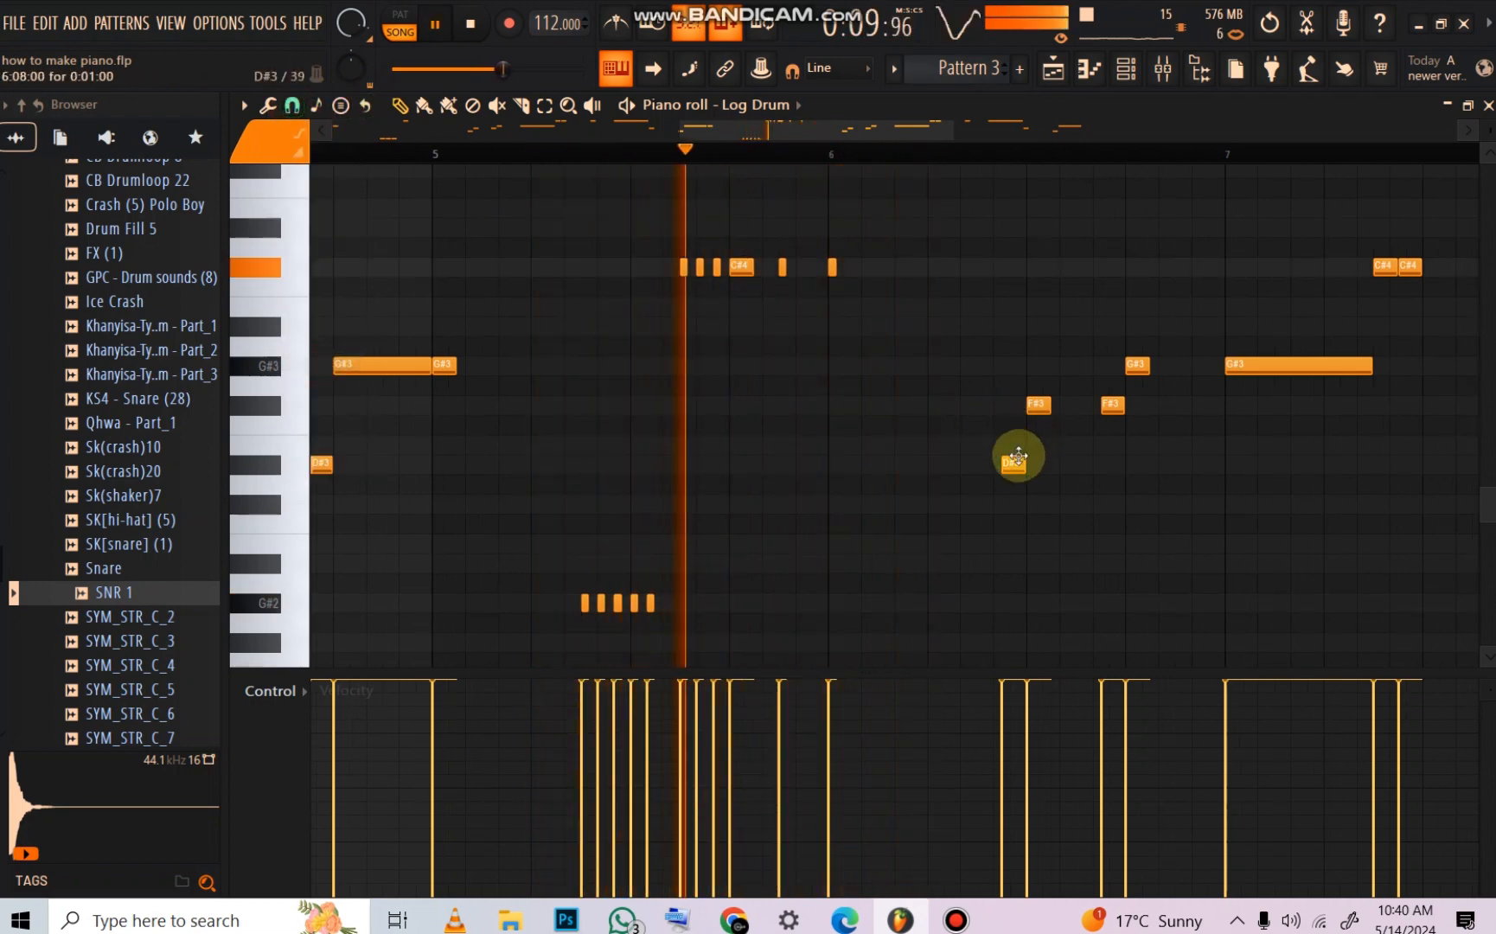
Step: Replace bar 6's D#3 note with three short D#3 notes at 1/3-beat spacing before the F#3 note, and replay from late bar 5
right_click(1018, 460)
left_click(933, 464)
left_click(965, 467)
left_click(997, 465)
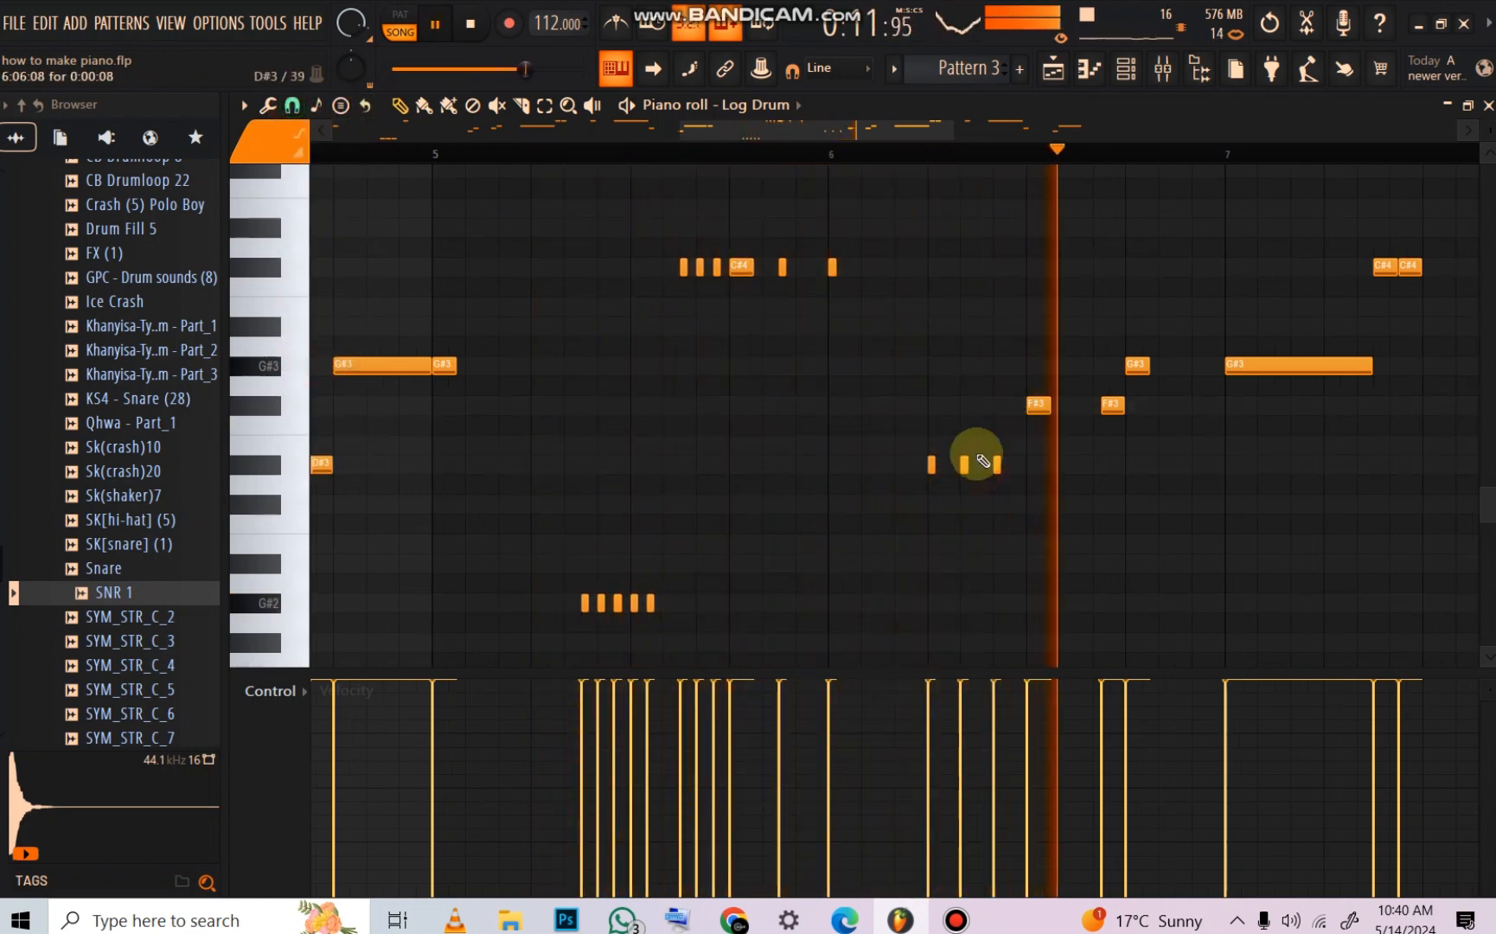
left_click(776, 158)
Step: Delete the first of the two adjoining C#4 notes in bar 7 and shorten the bar's opening G#3 note to about 1/6 beat
scroll(777, 157, "down", 5)
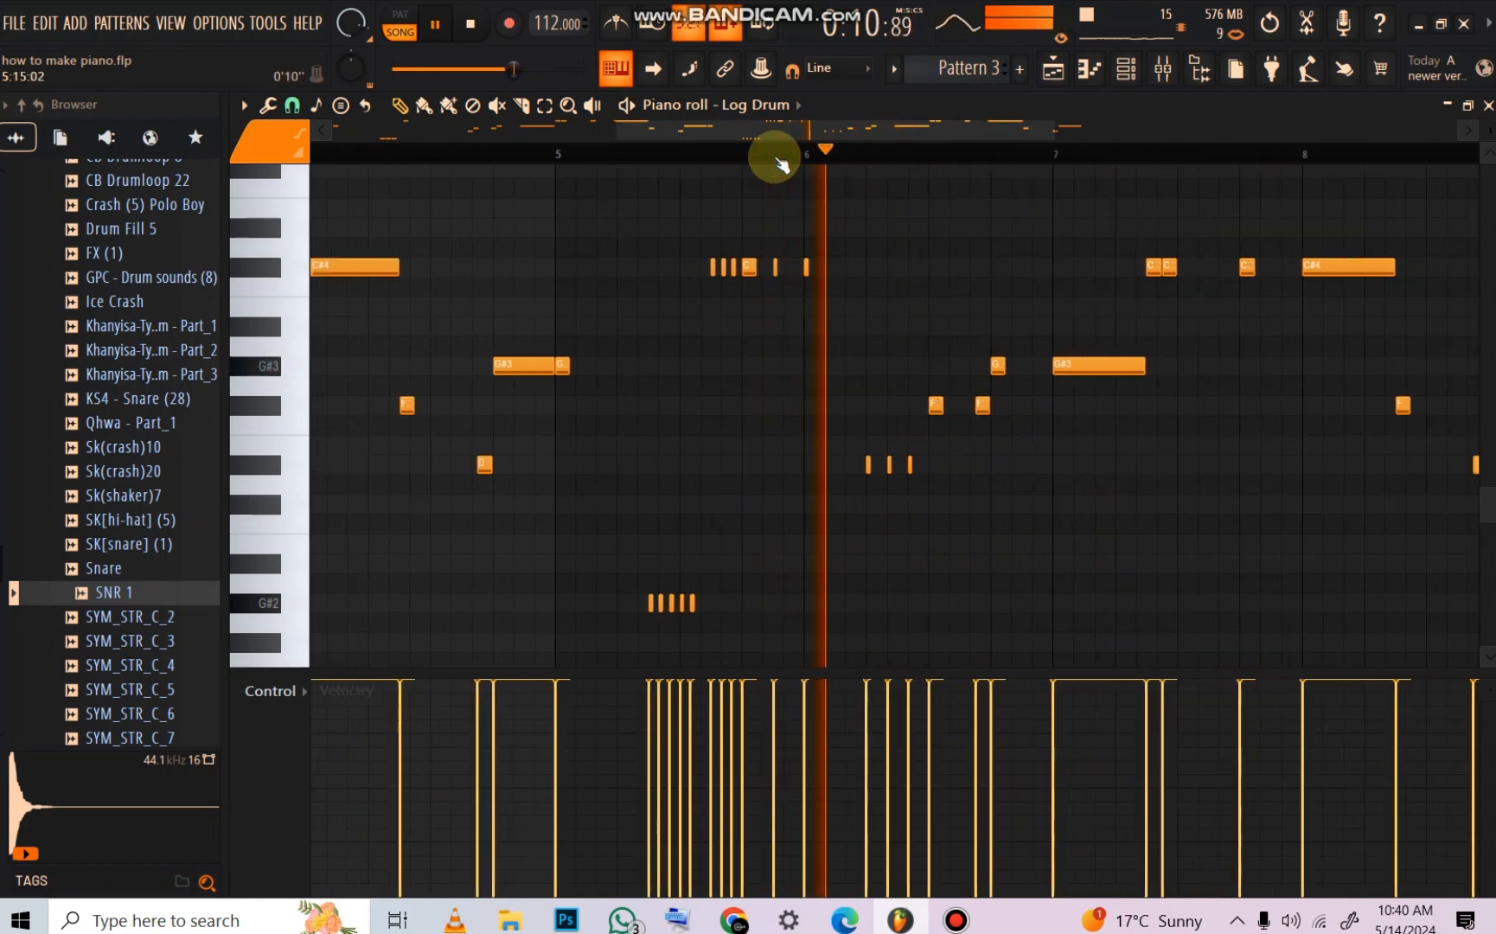
scroll(979, 155, "up", 3)
scroll(979, 155, "up", 3)
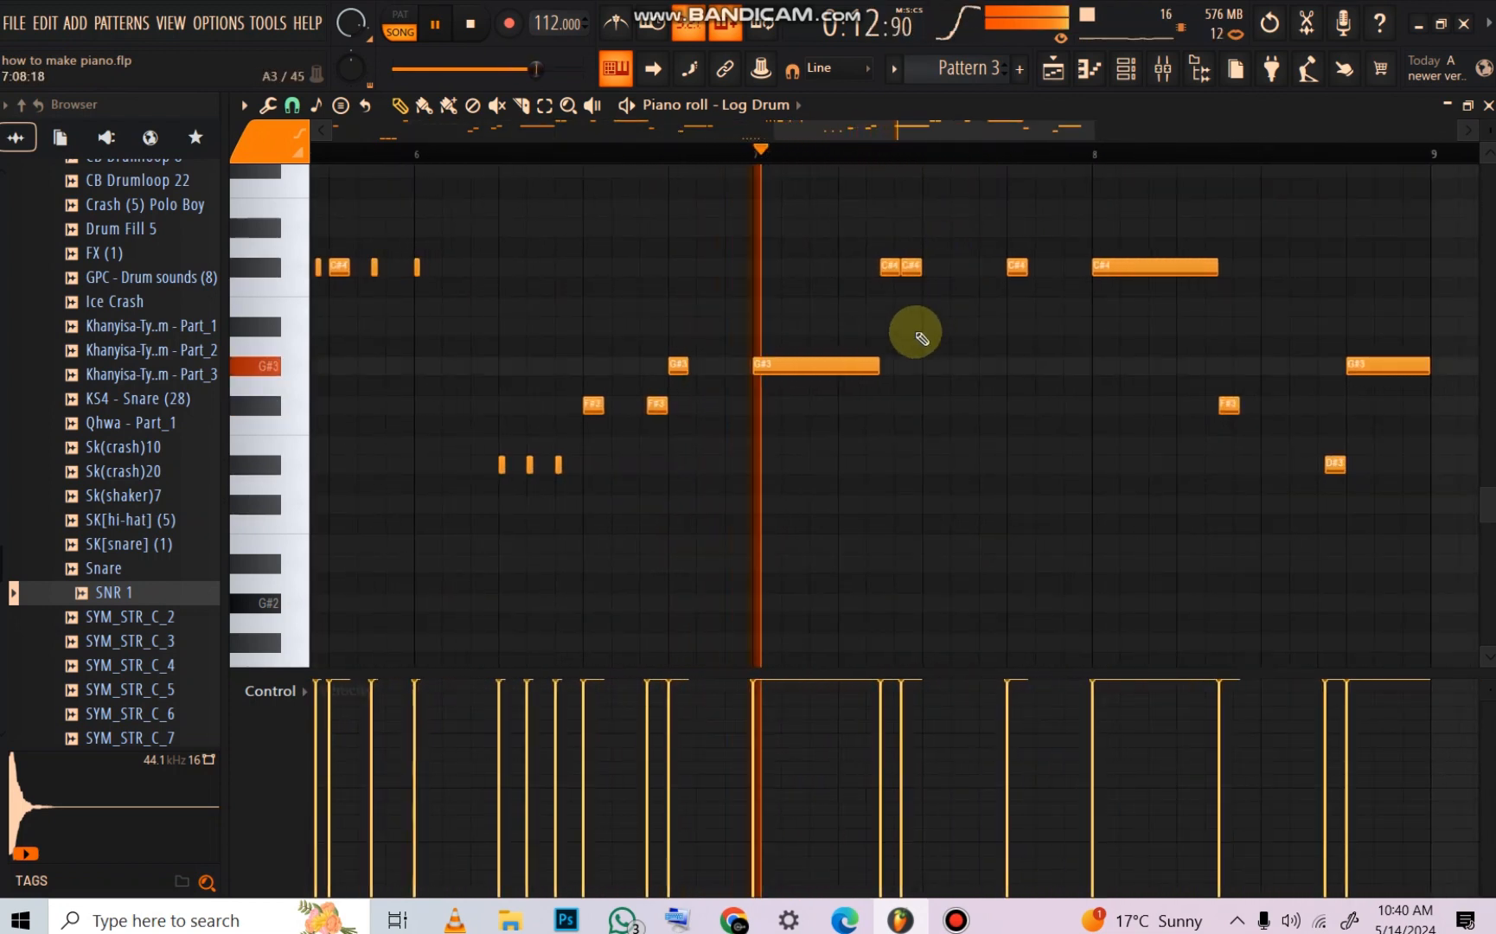
right_click(892, 263)
left_click_drag(875, 371, 717, 360)
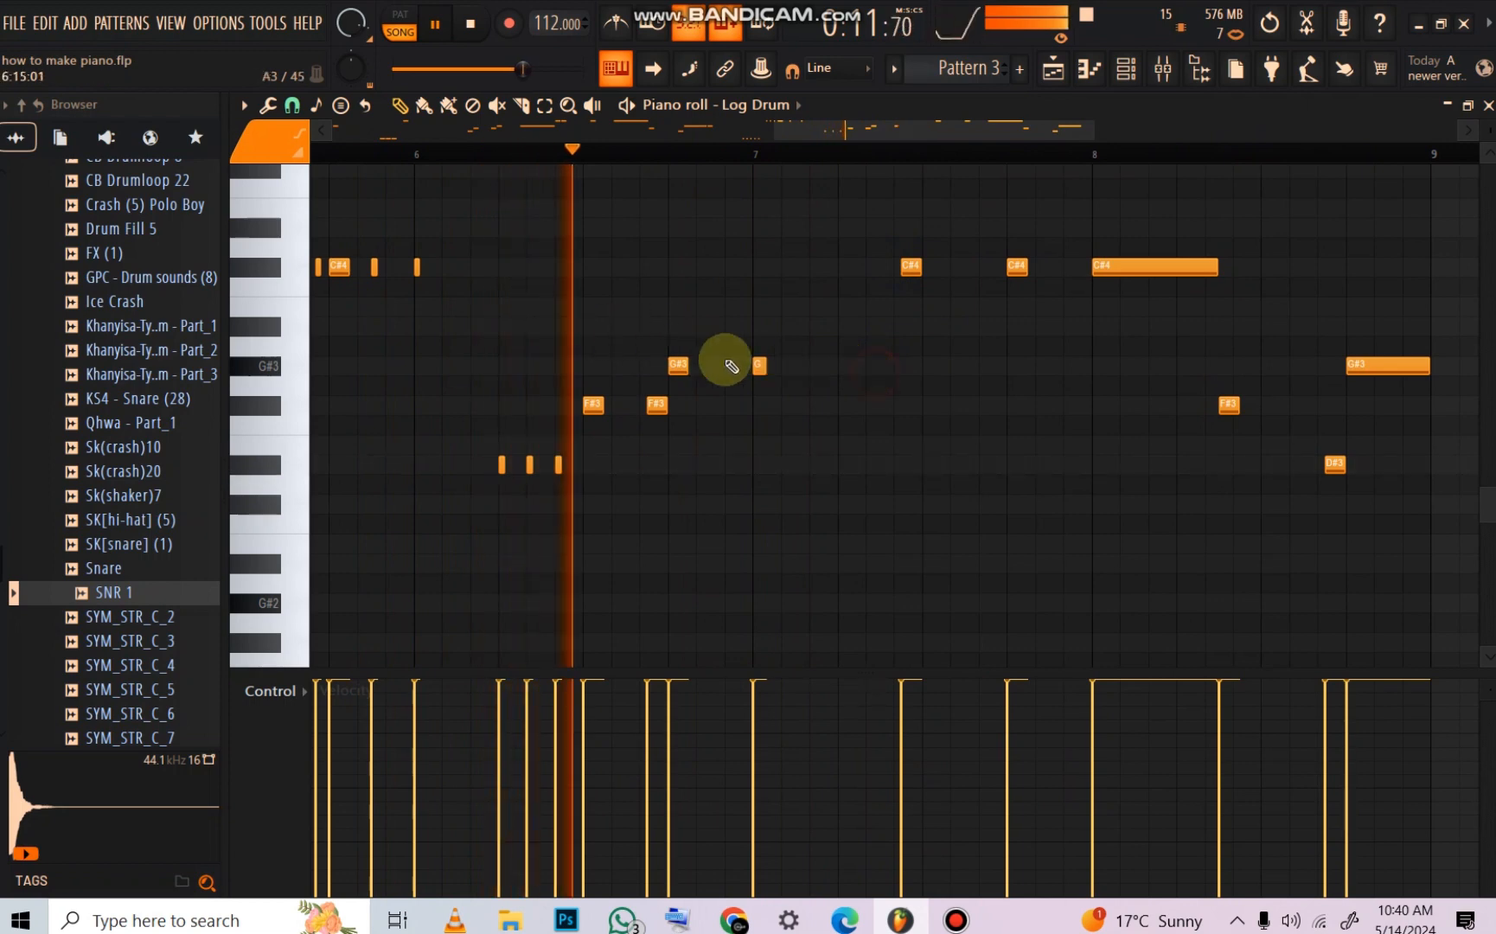
Step: Add a short G#3 note just before bar 7's first C#4, replay from bar 7, and add a short C#4 between the two C#4 notes
left_click(872, 365)
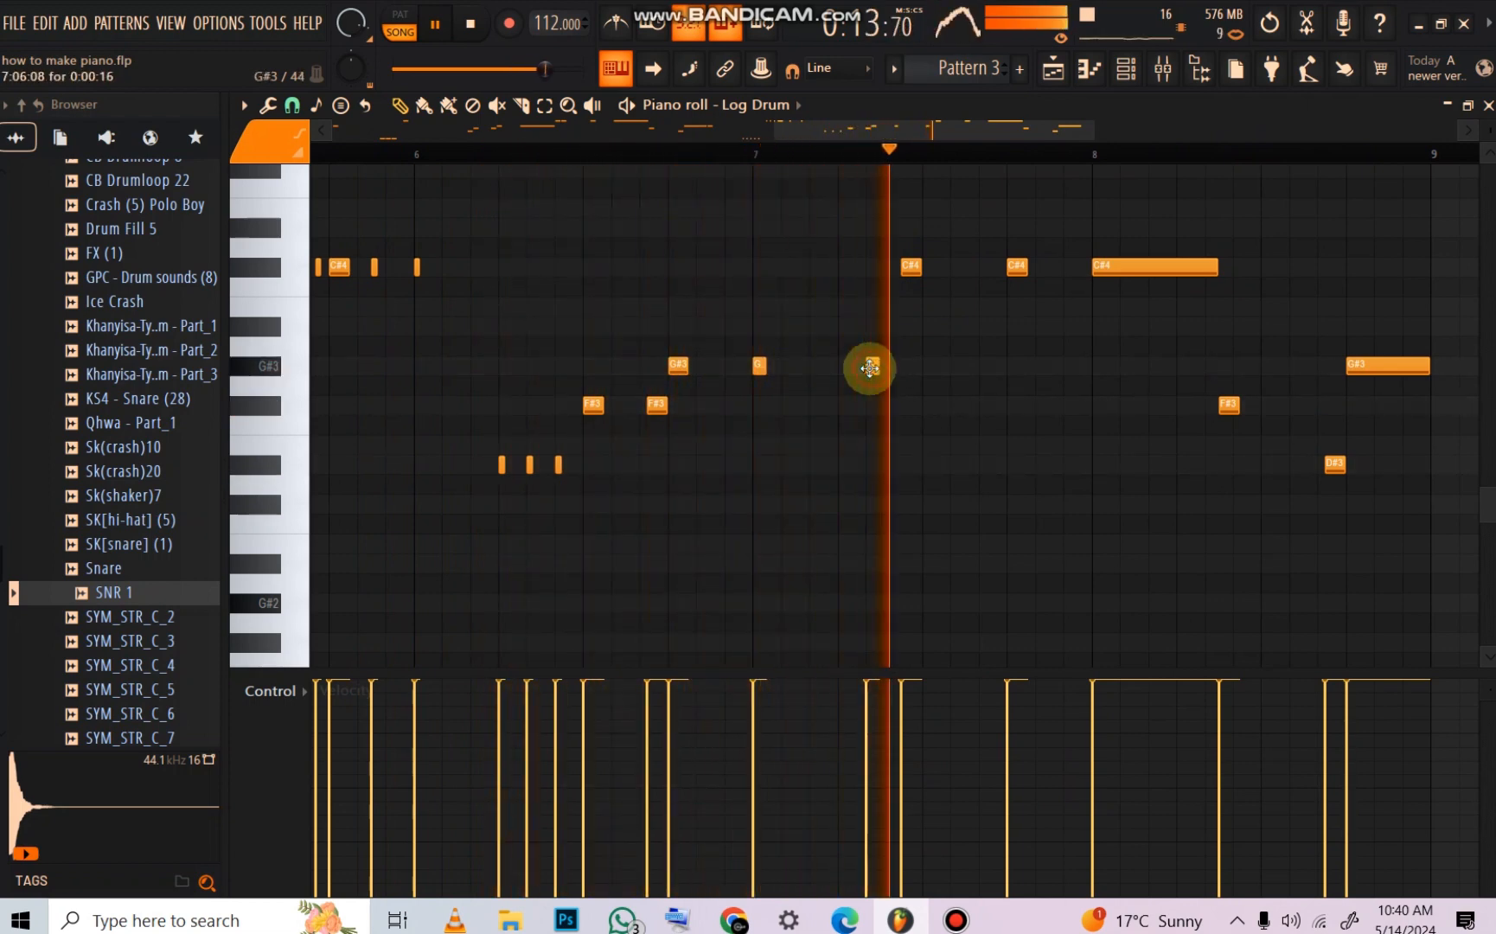
left_click(764, 157)
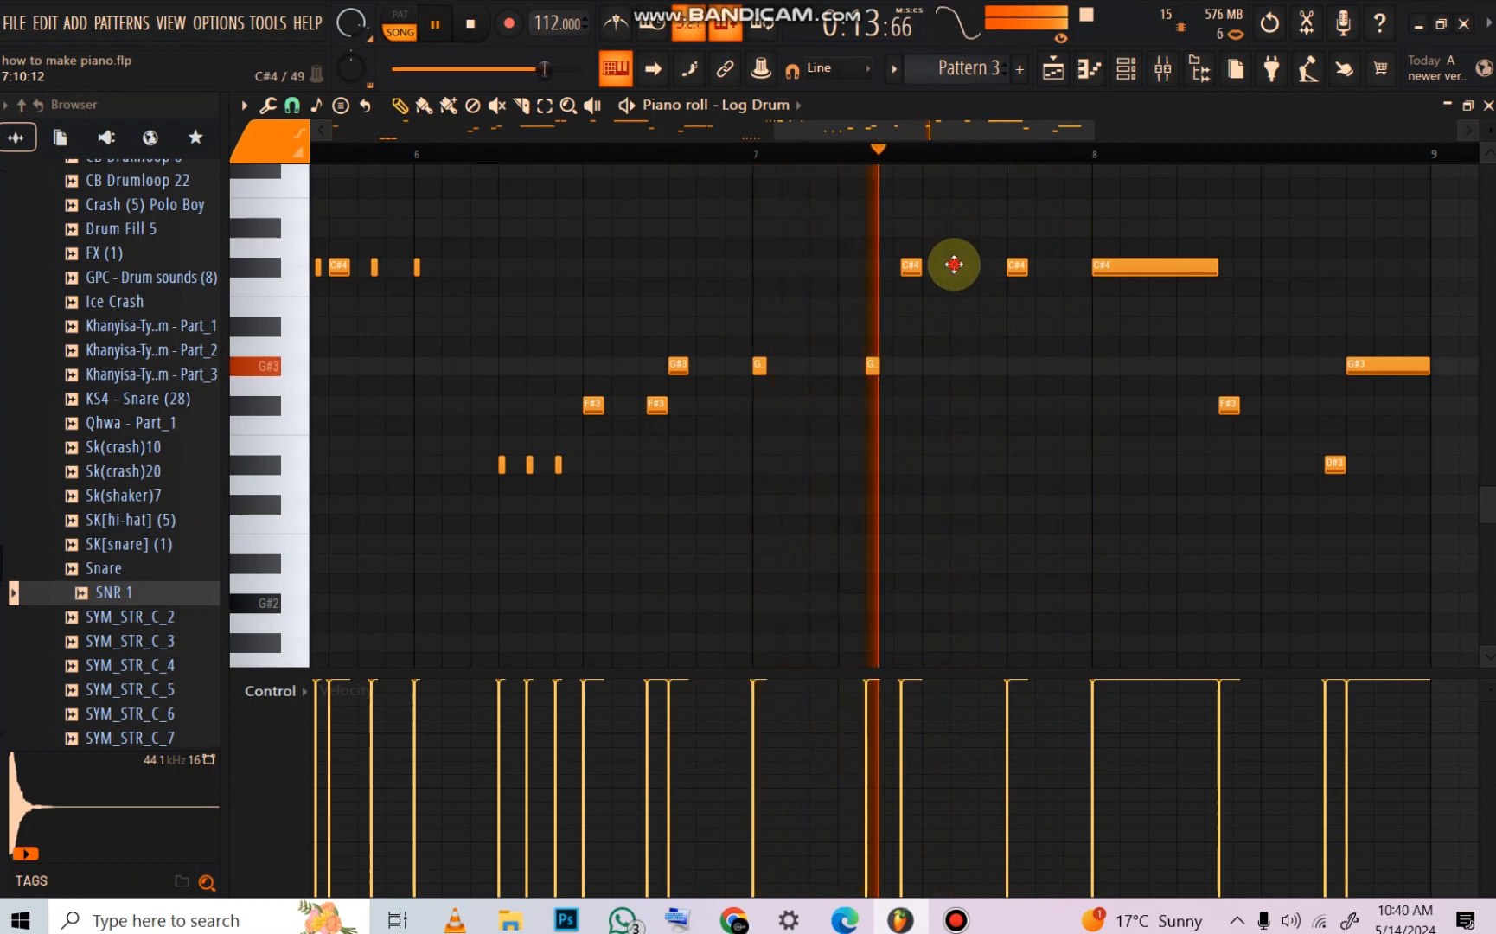
left_click(956, 266)
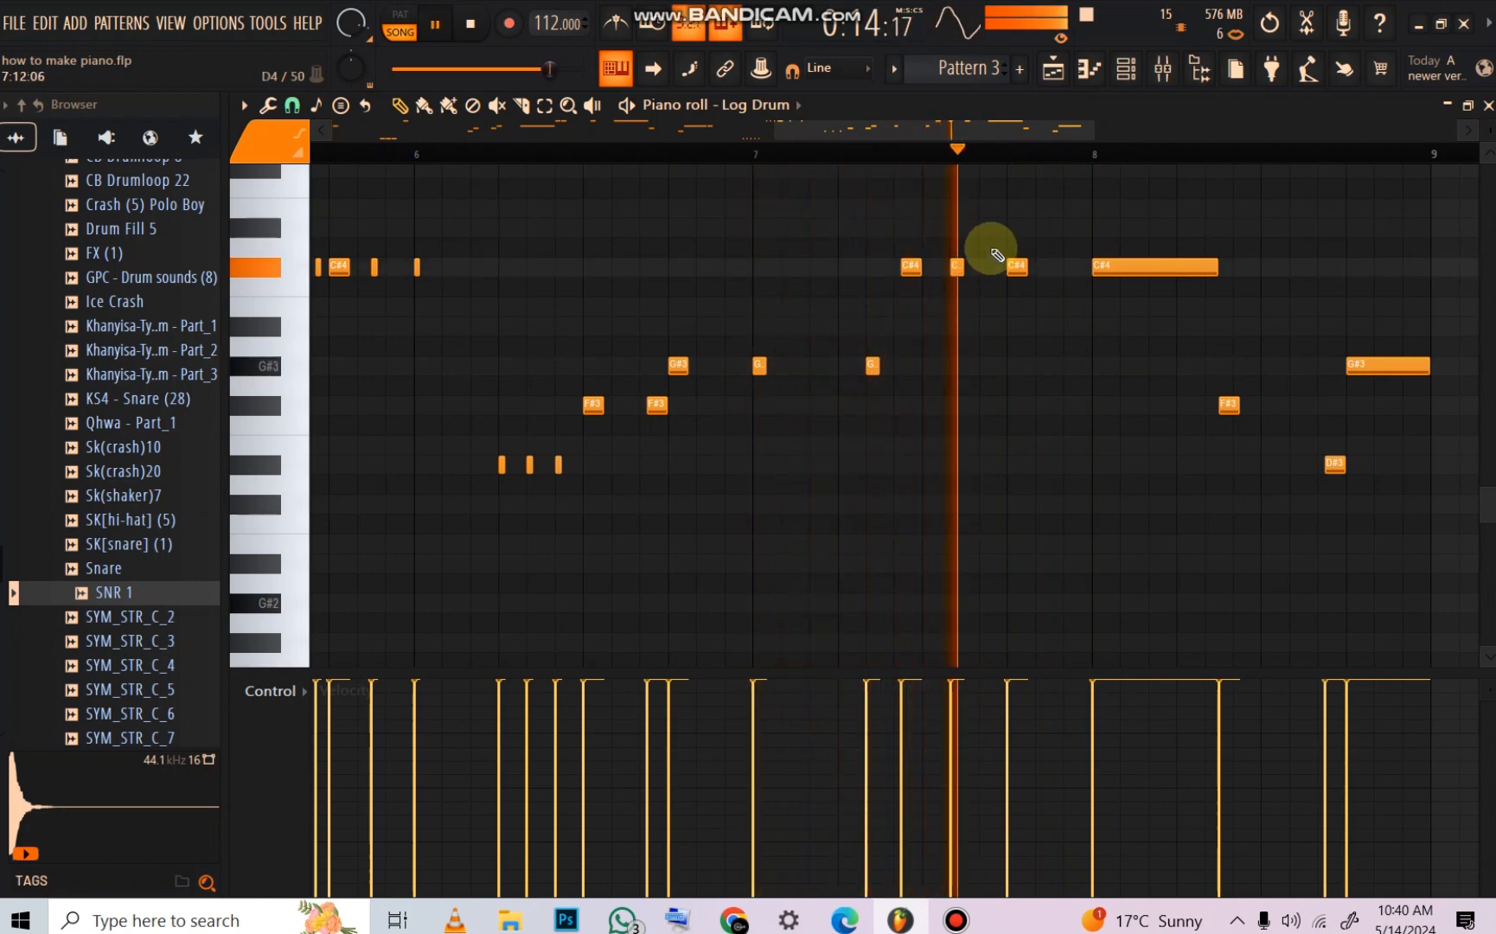
Step: Set the snap to 1/4 beat and replace bar 8's F#3 note with two short D#3 notes 1/4 beat apart, before the existing D#3
left_click(292, 105)
left_click(324, 342)
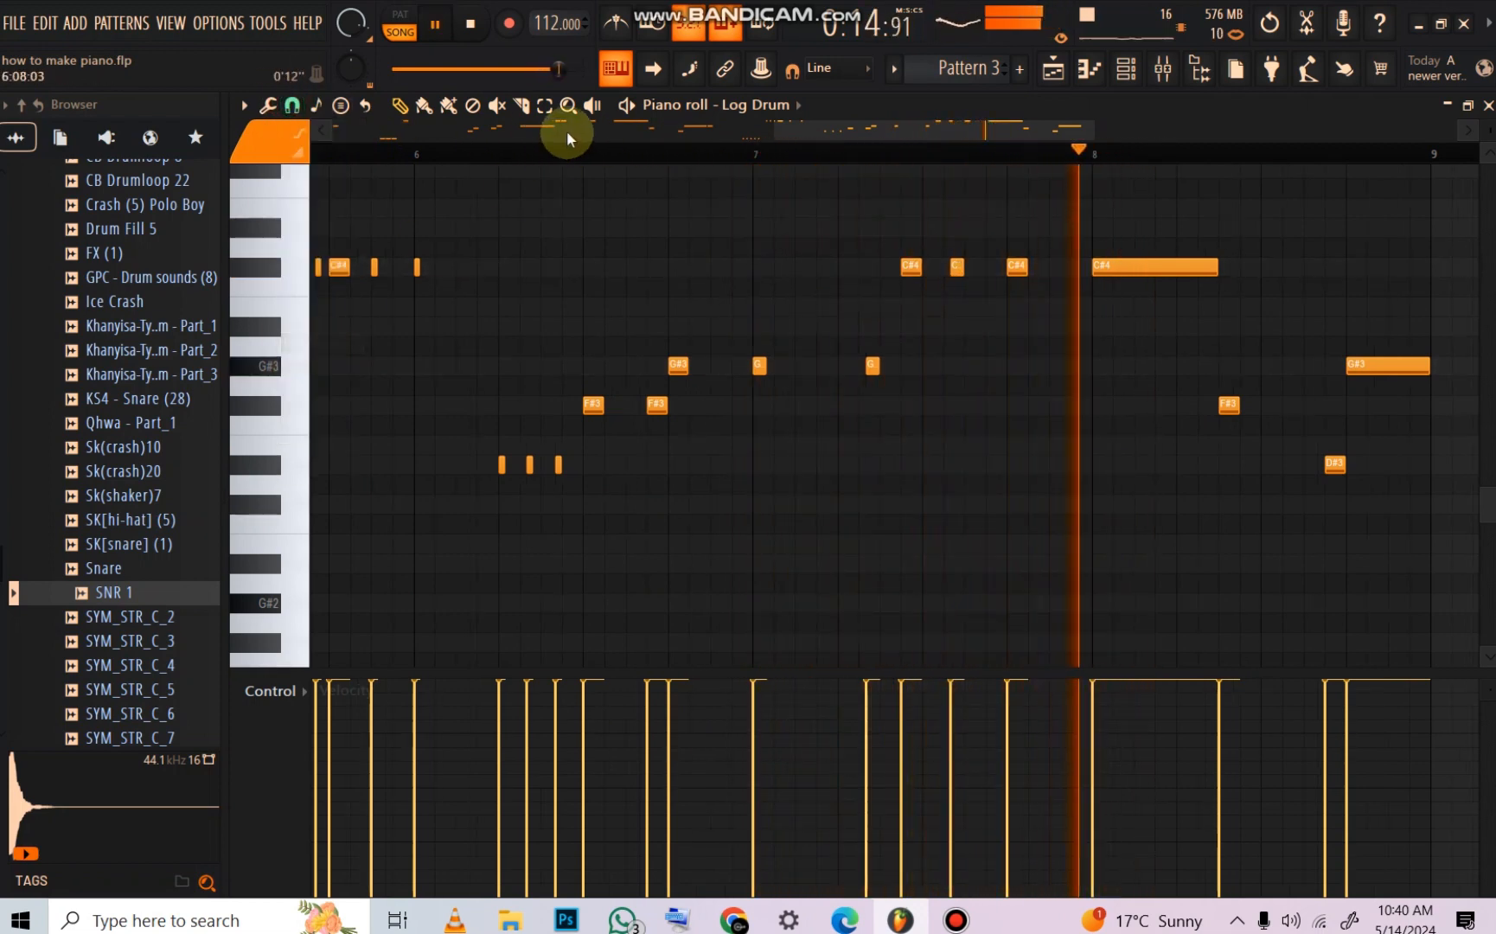
left_click_drag(824, 122, 940, 137)
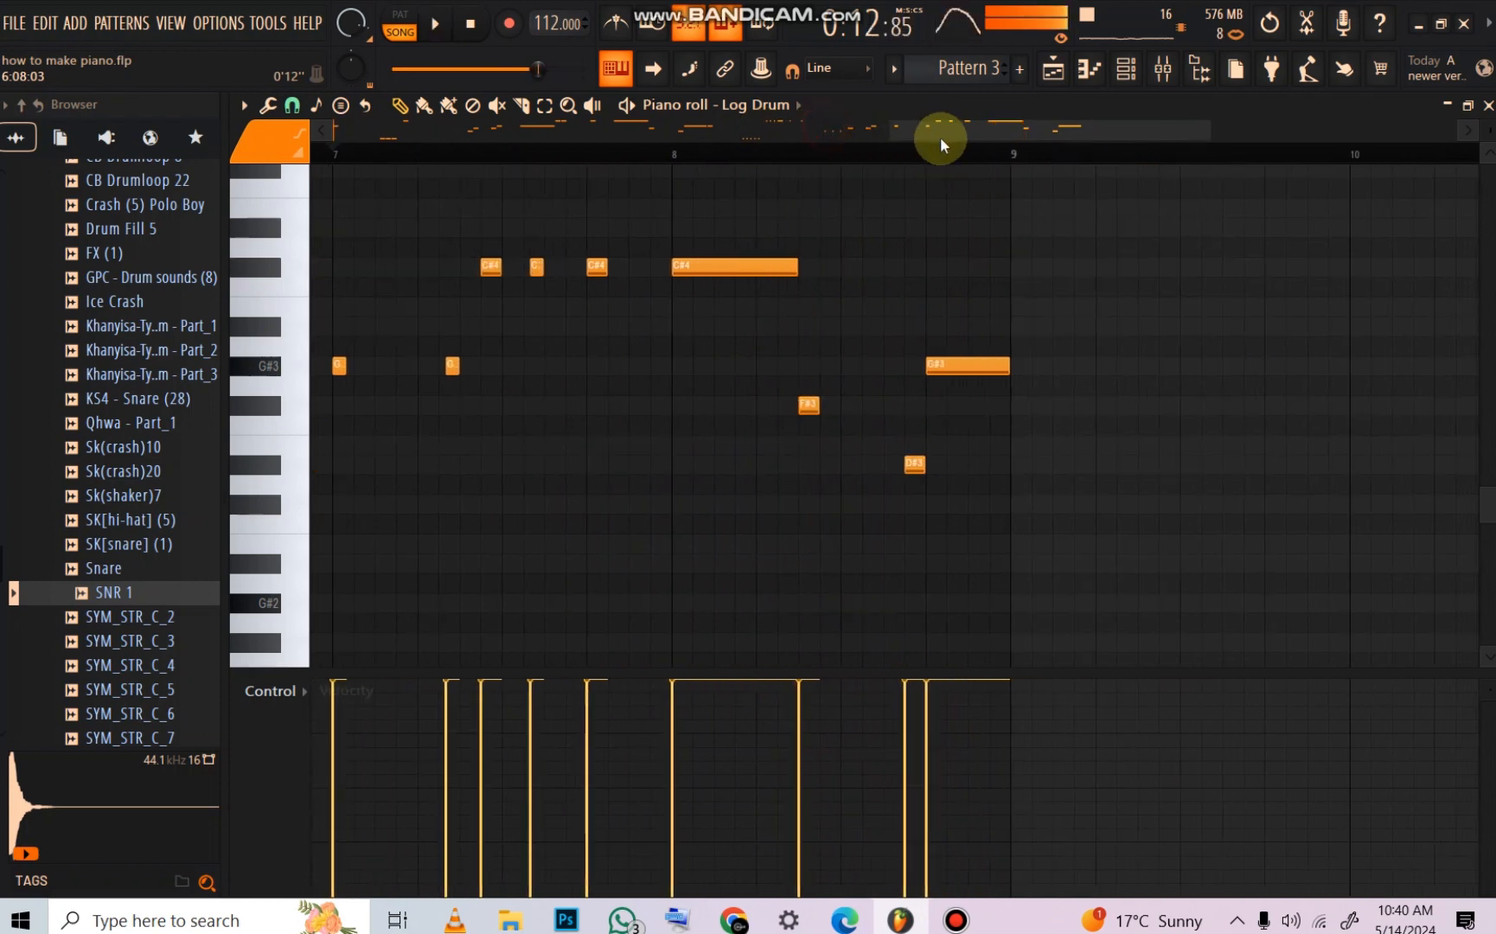
right_click(807, 409)
left_click(847, 463)
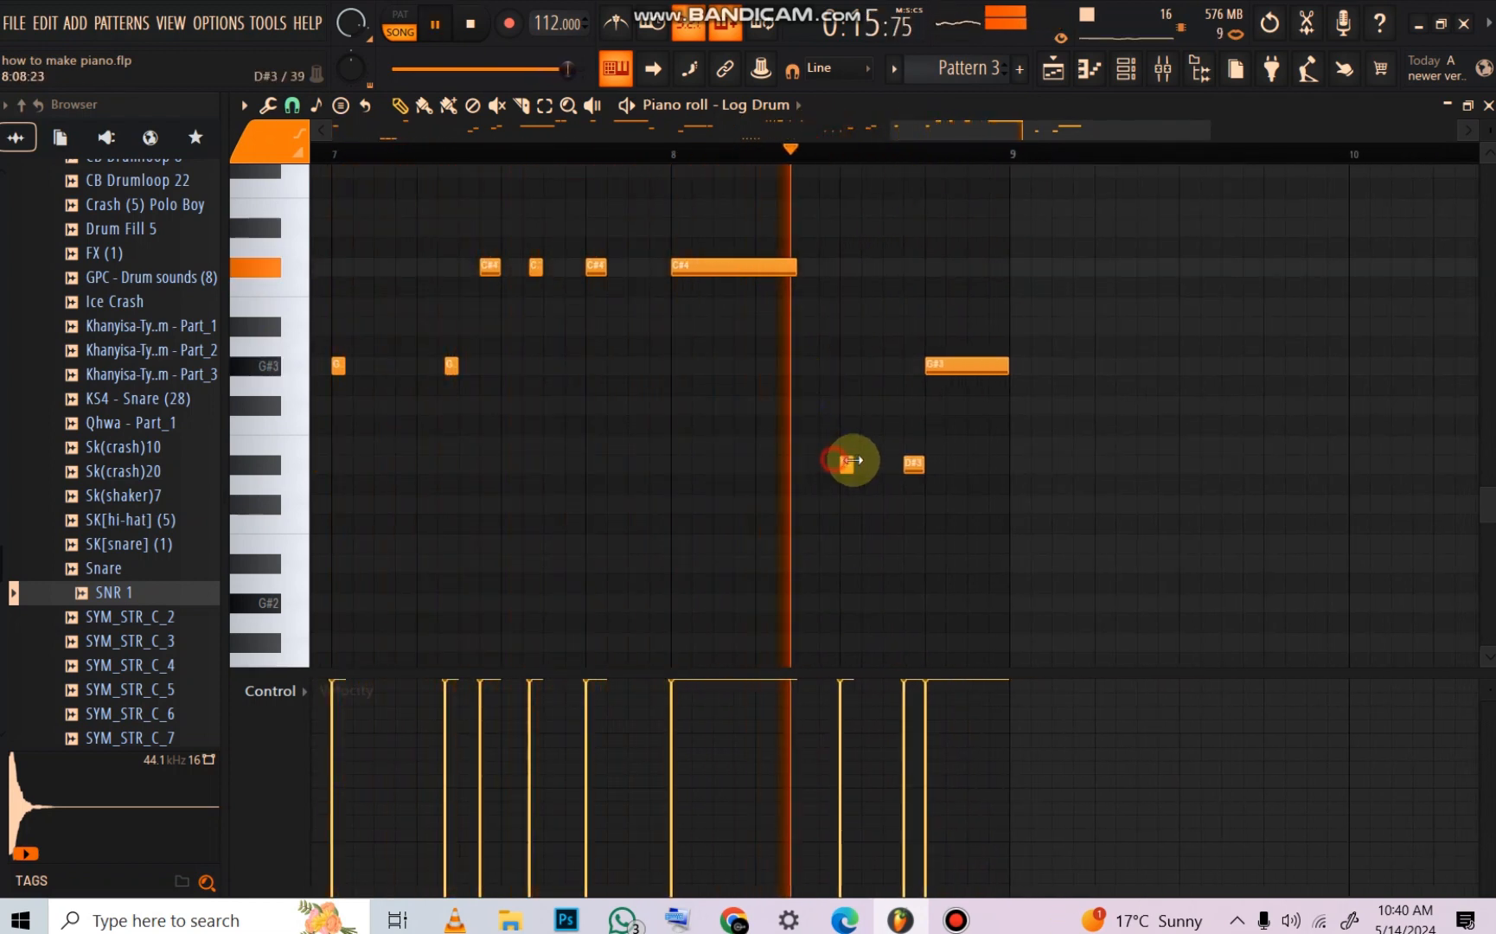
left_click(868, 463)
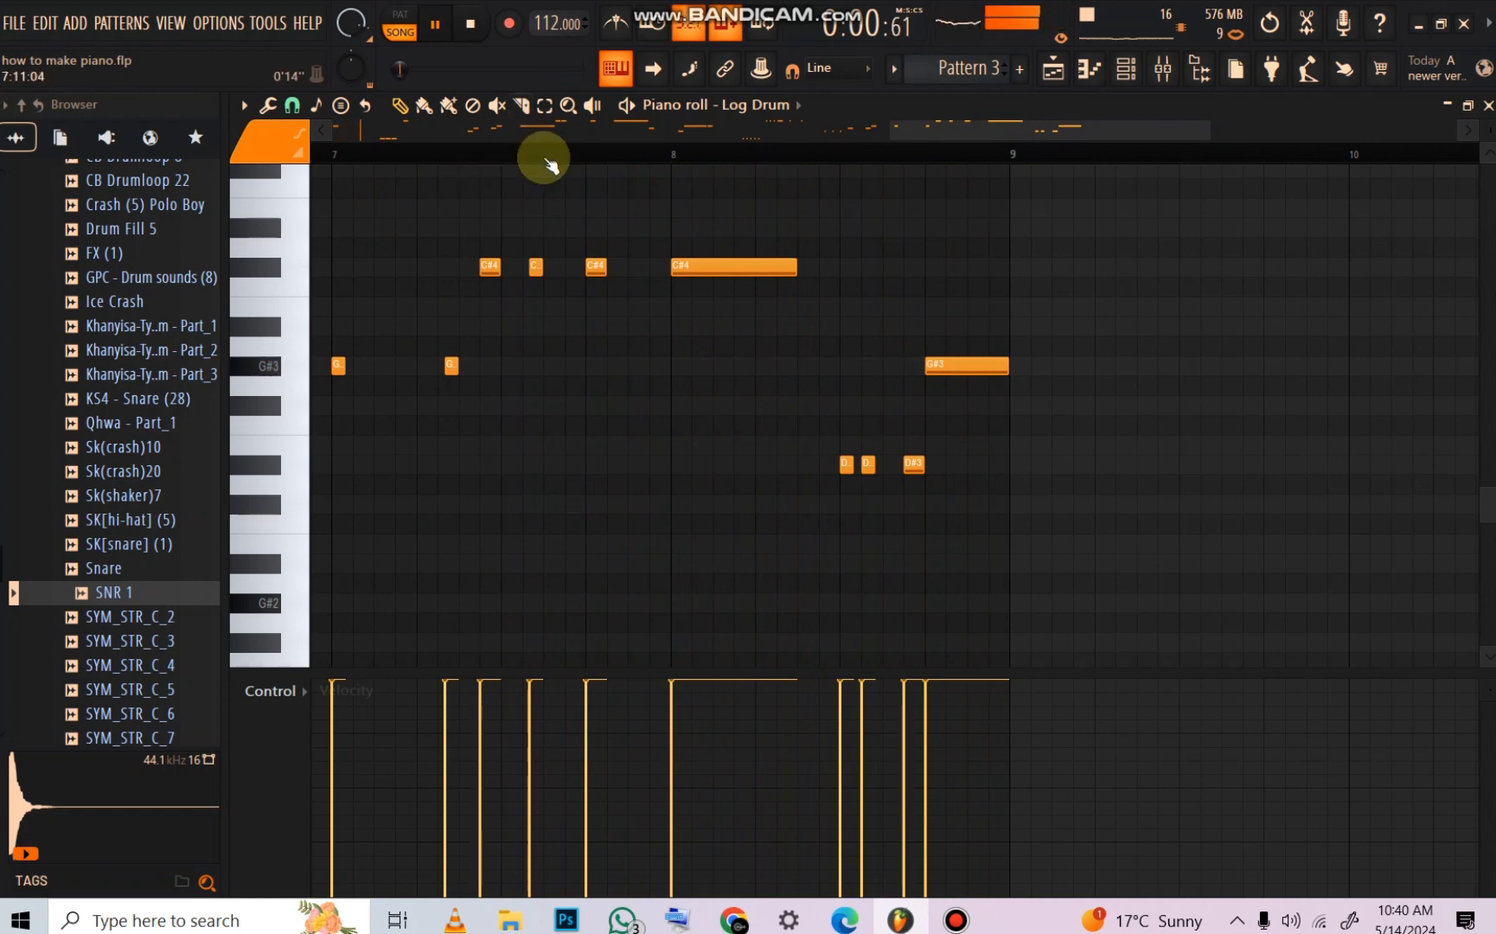
scroll(535, 152, "down", 4)
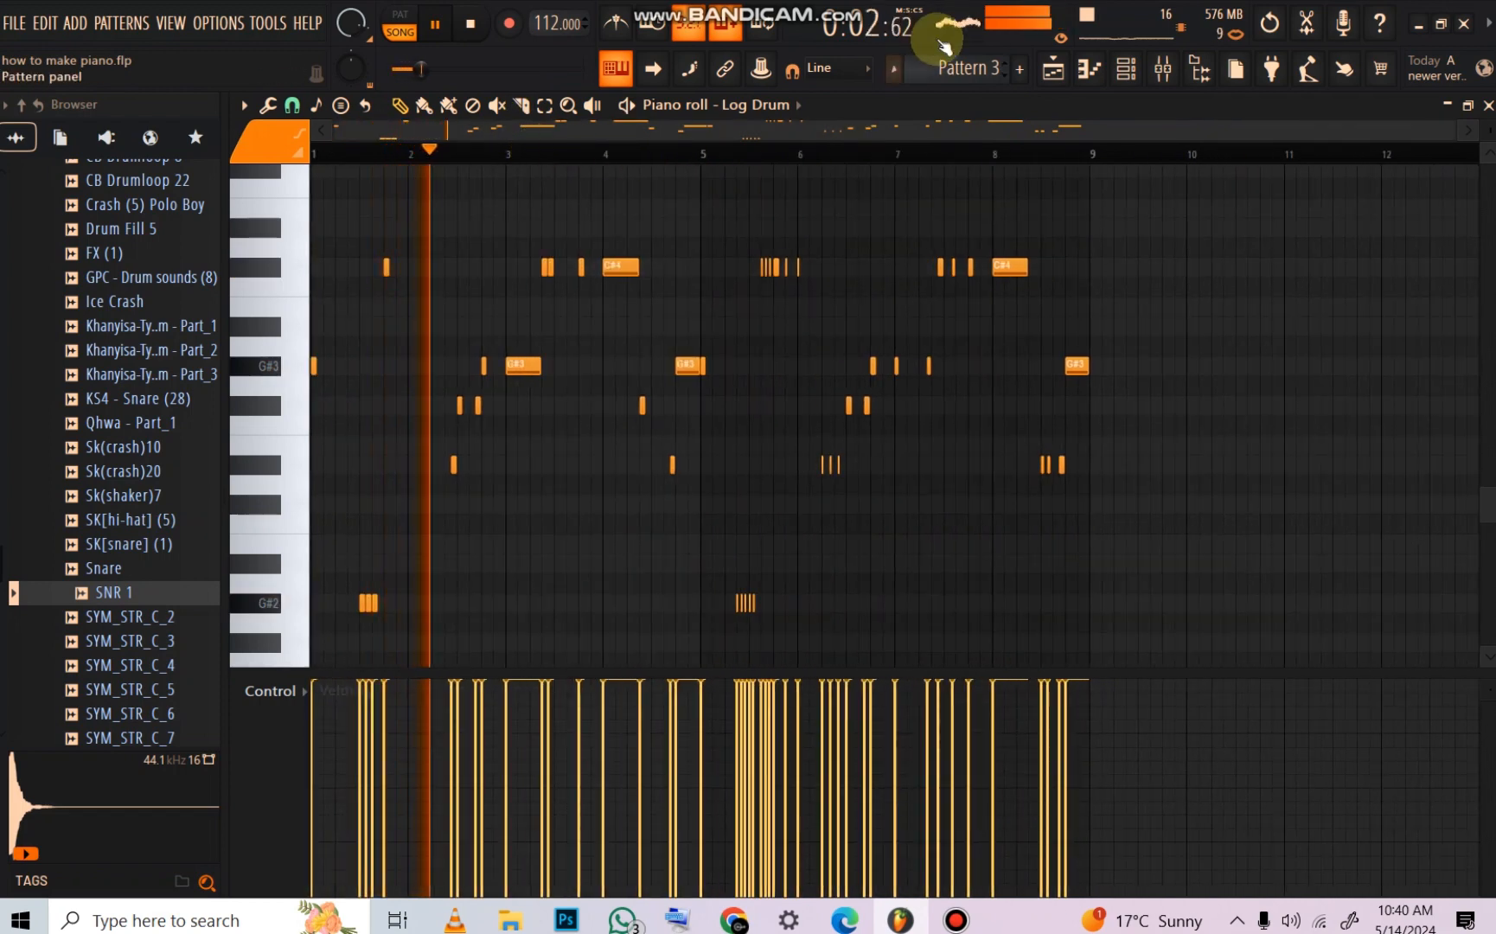
Step: Restart playback and add a Fruity DX10 channel below Log Drum in the channel rack
left_click(1125, 69)
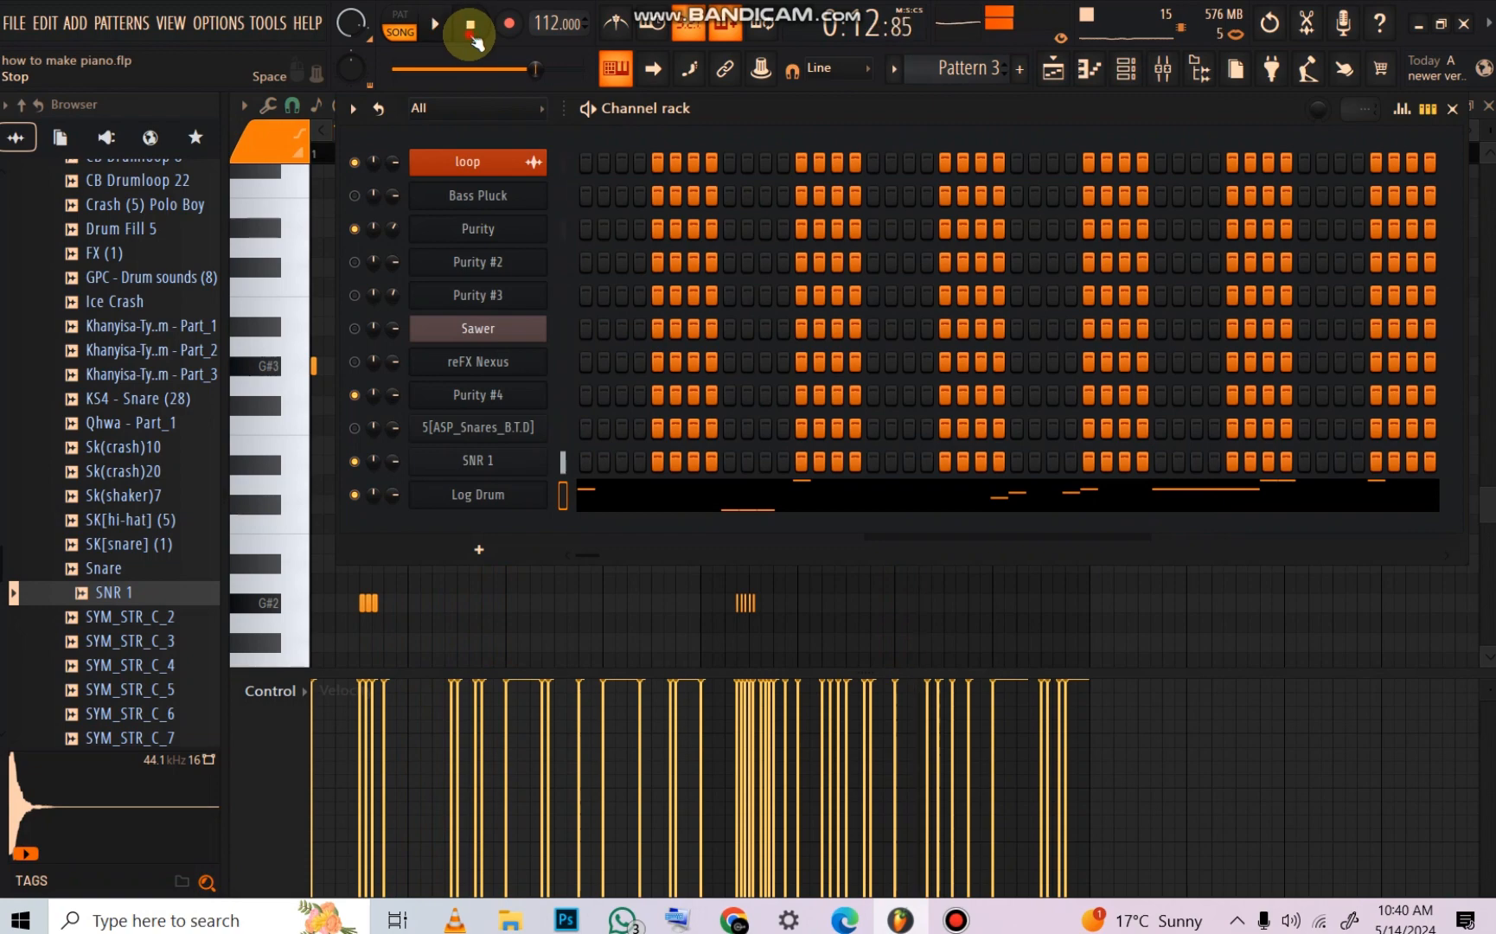
key("space")
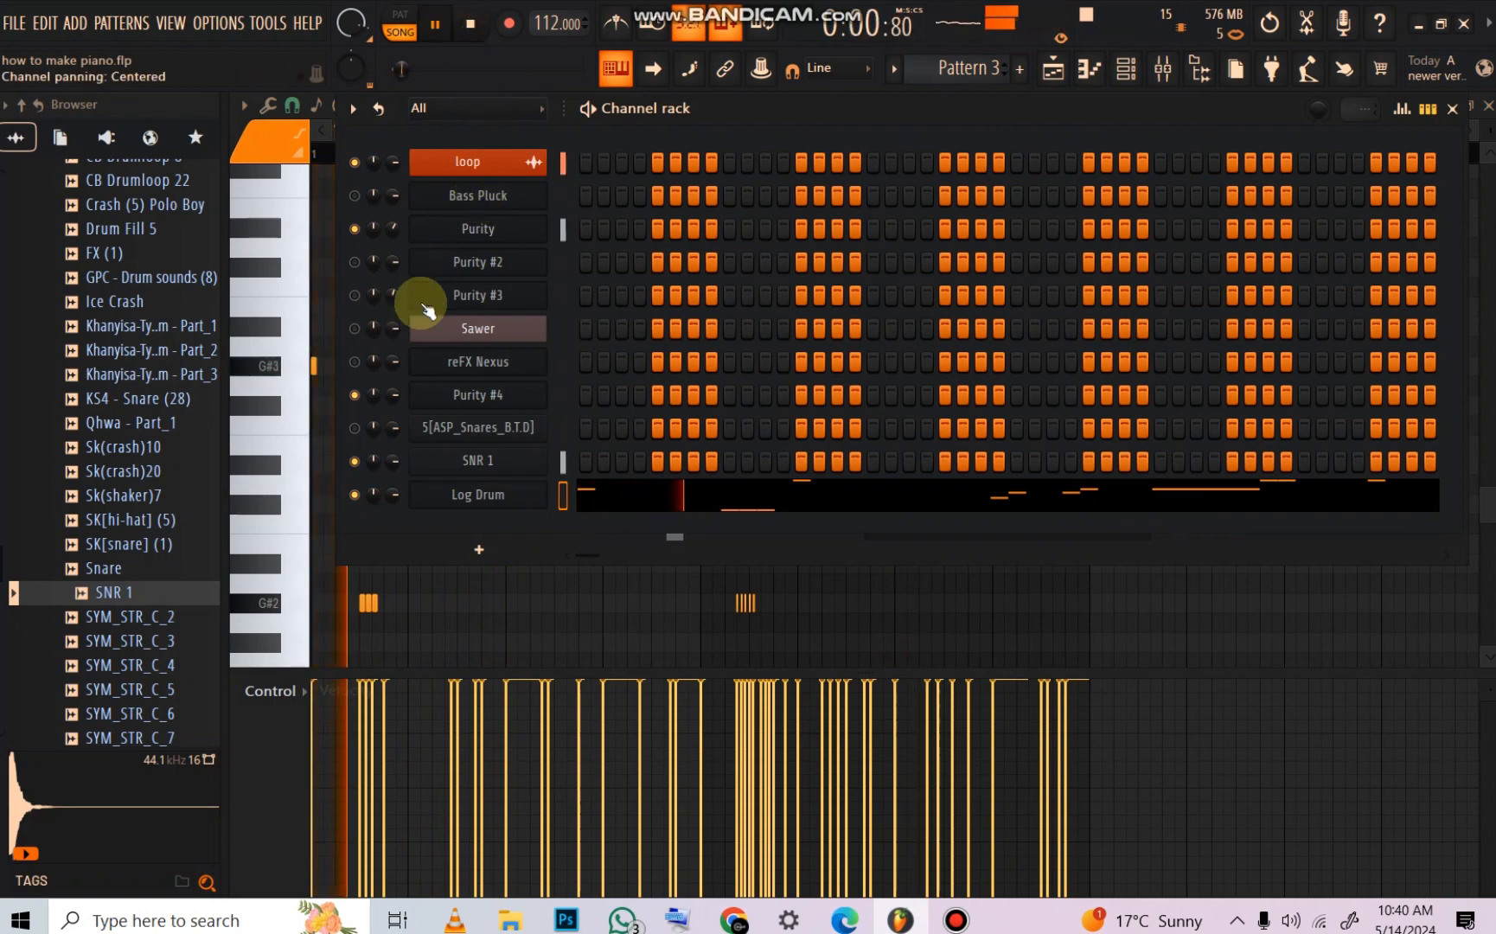
left_click(474, 510)
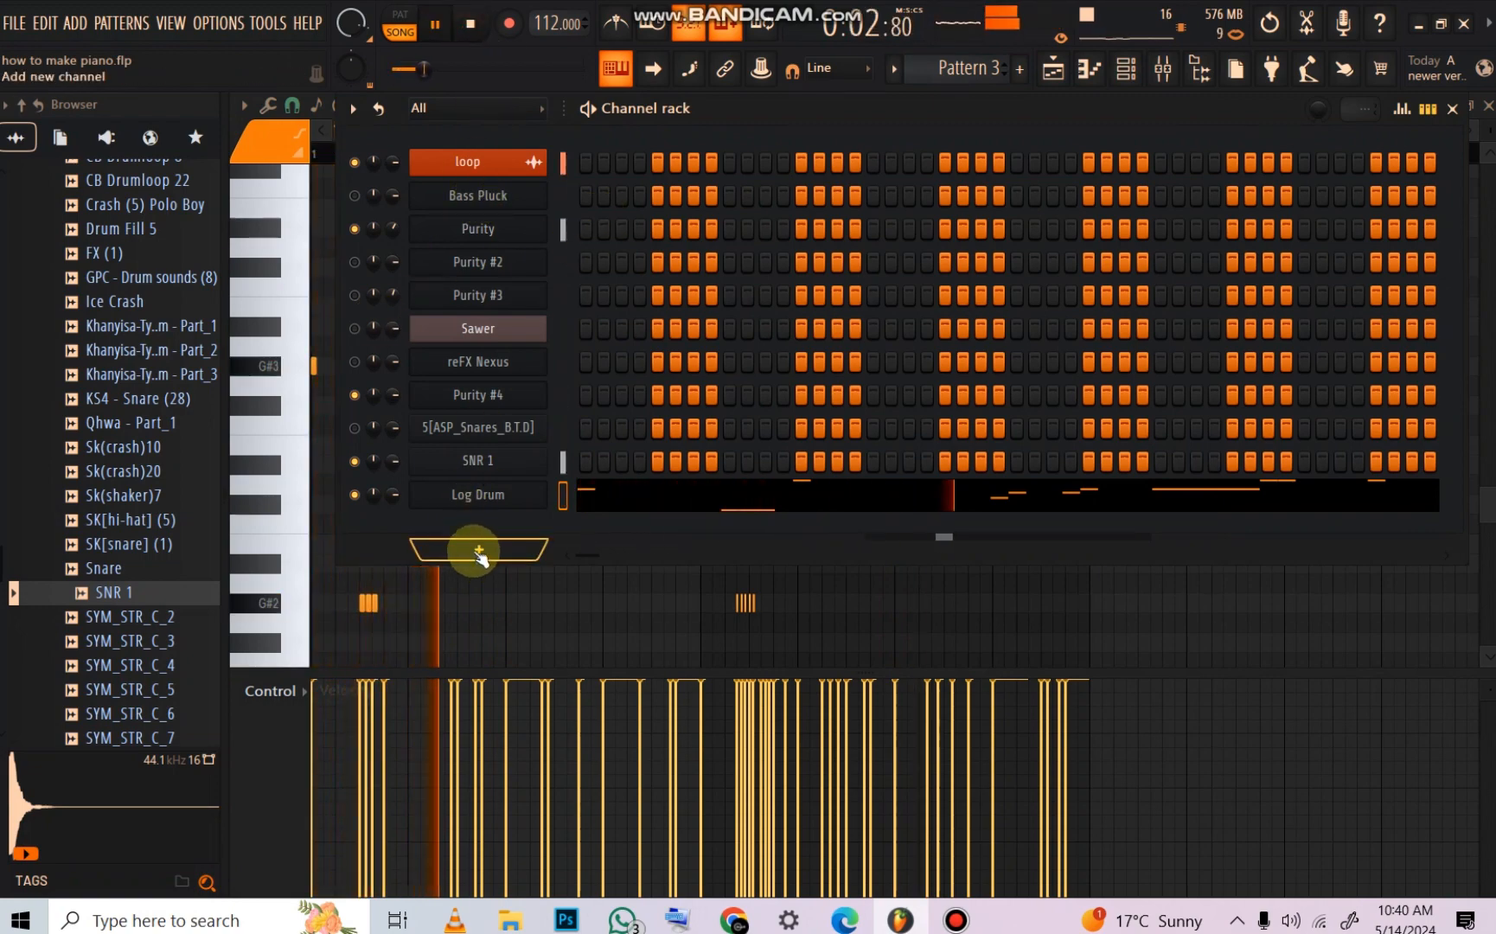
left_click(478, 554)
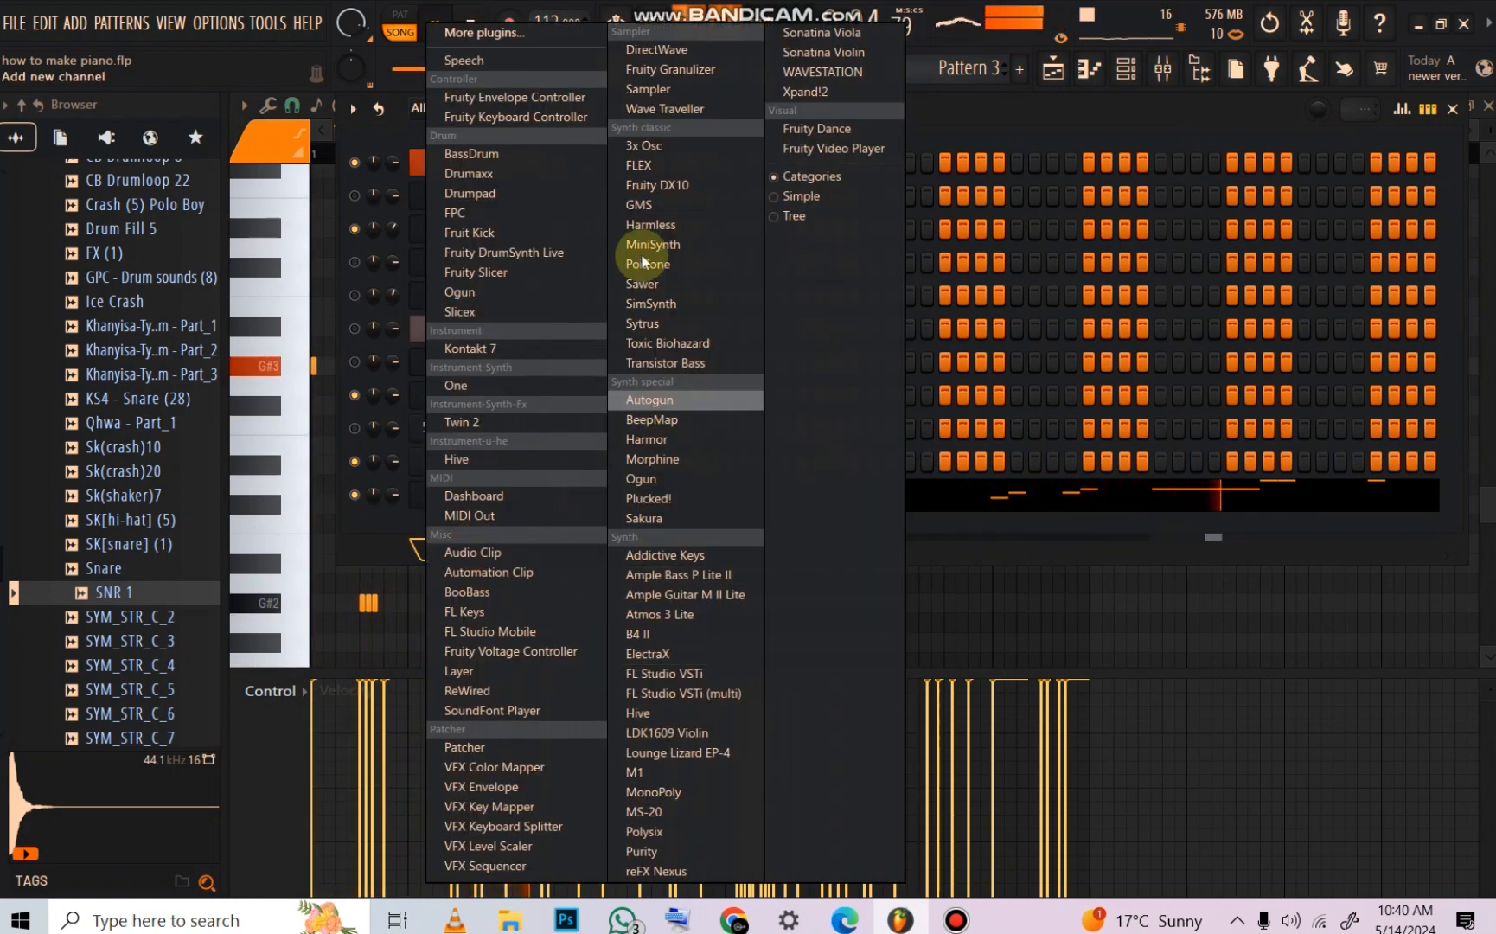
left_click(651, 183)
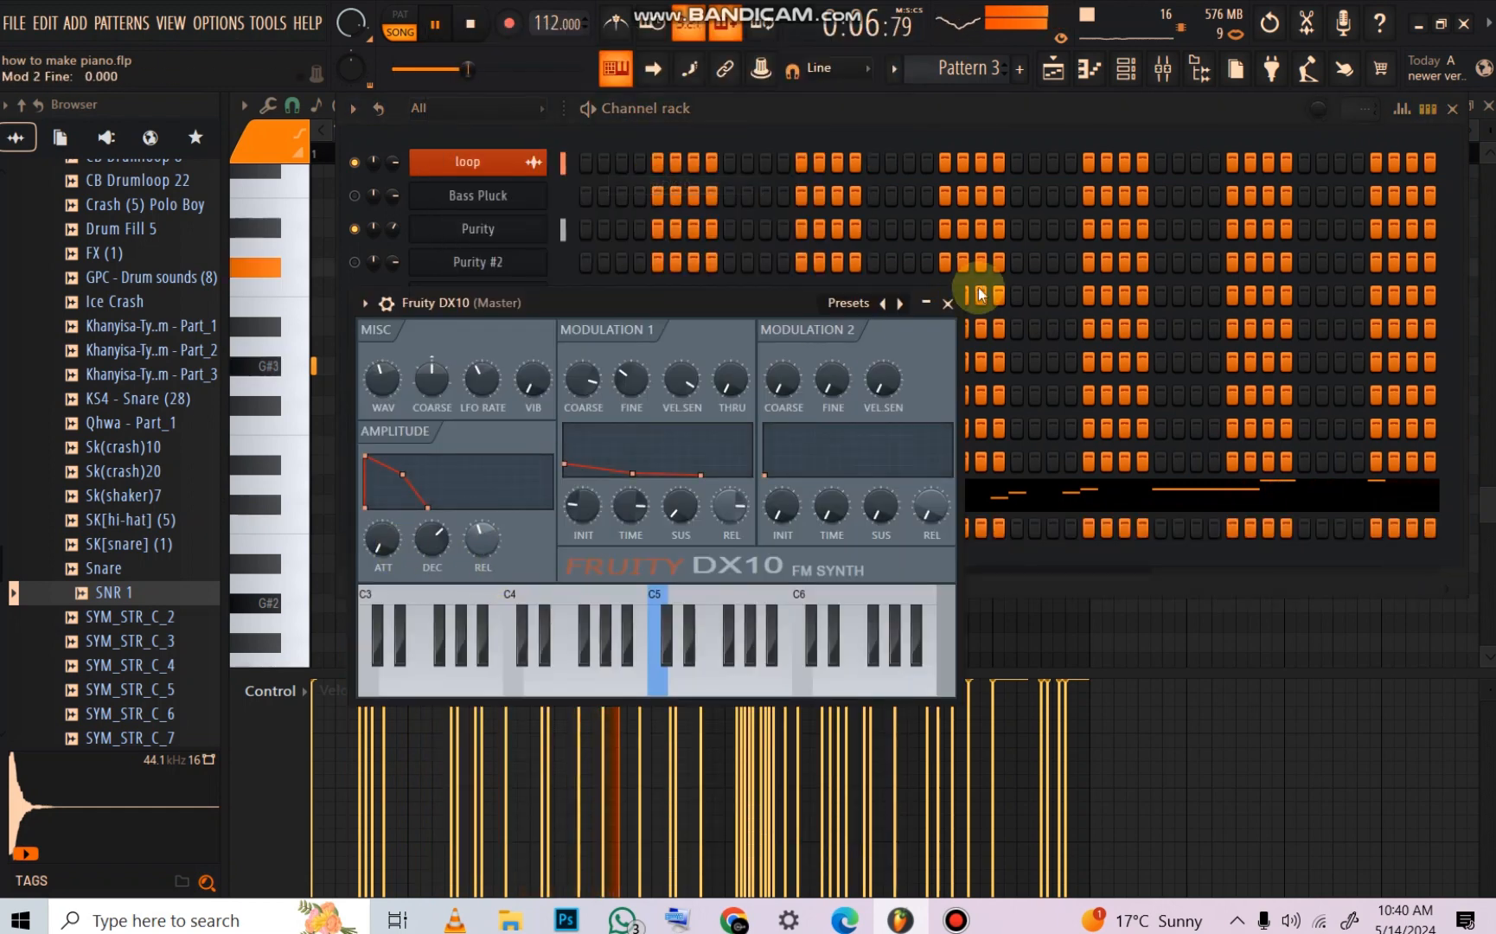
left_click(948, 303)
Step: Copy the Log Drum channel's Pattern 3 notes and paste them into the Fruity DX10 channel
right_click(478, 525)
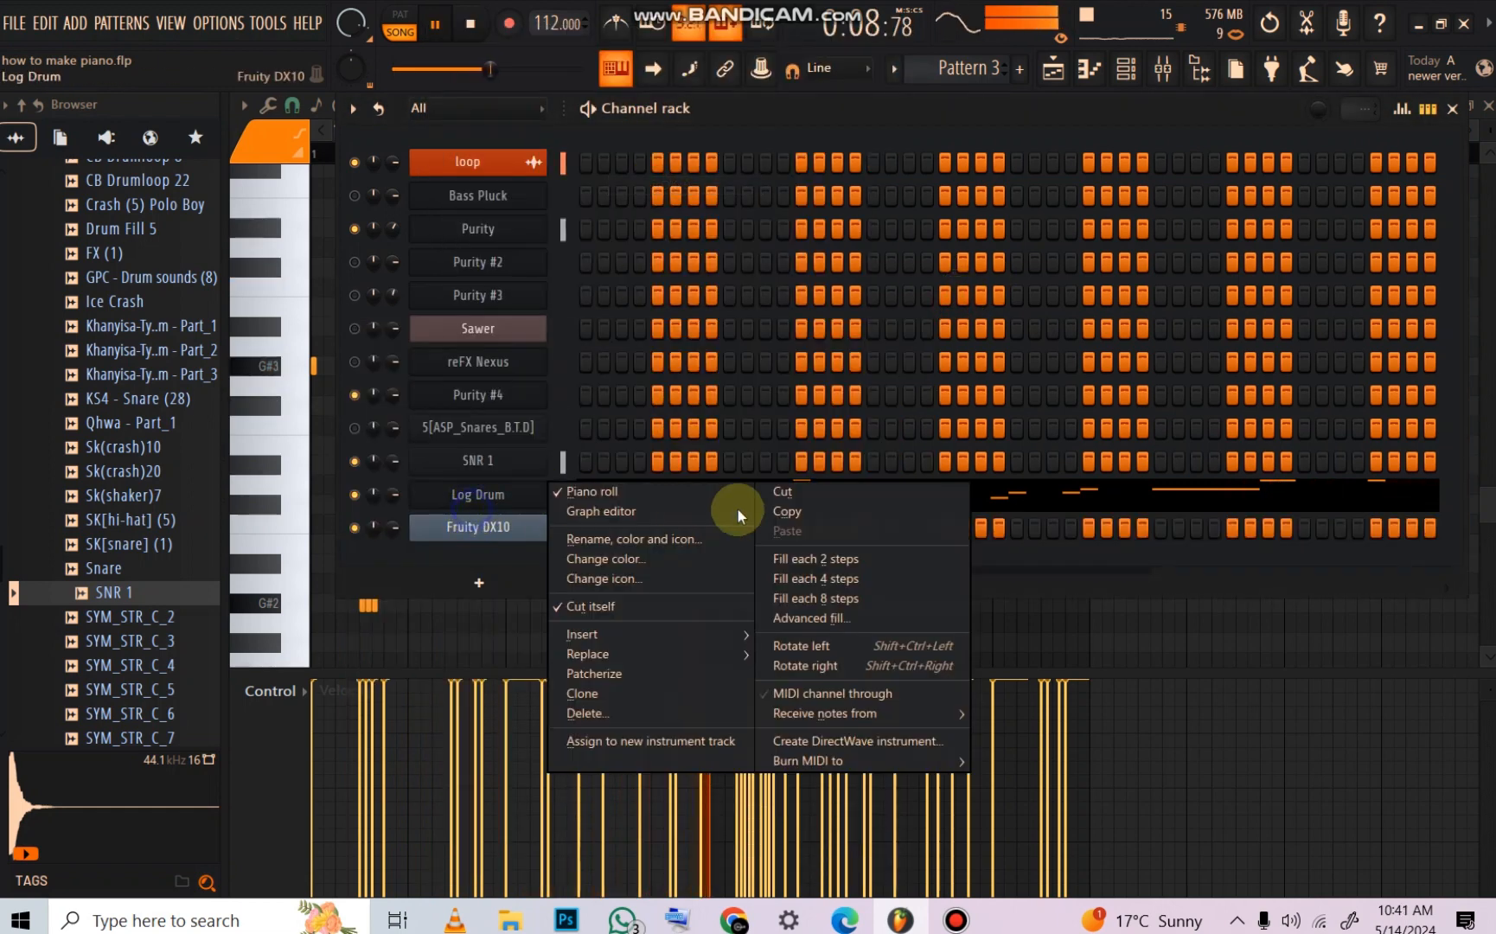
right_click(481, 527)
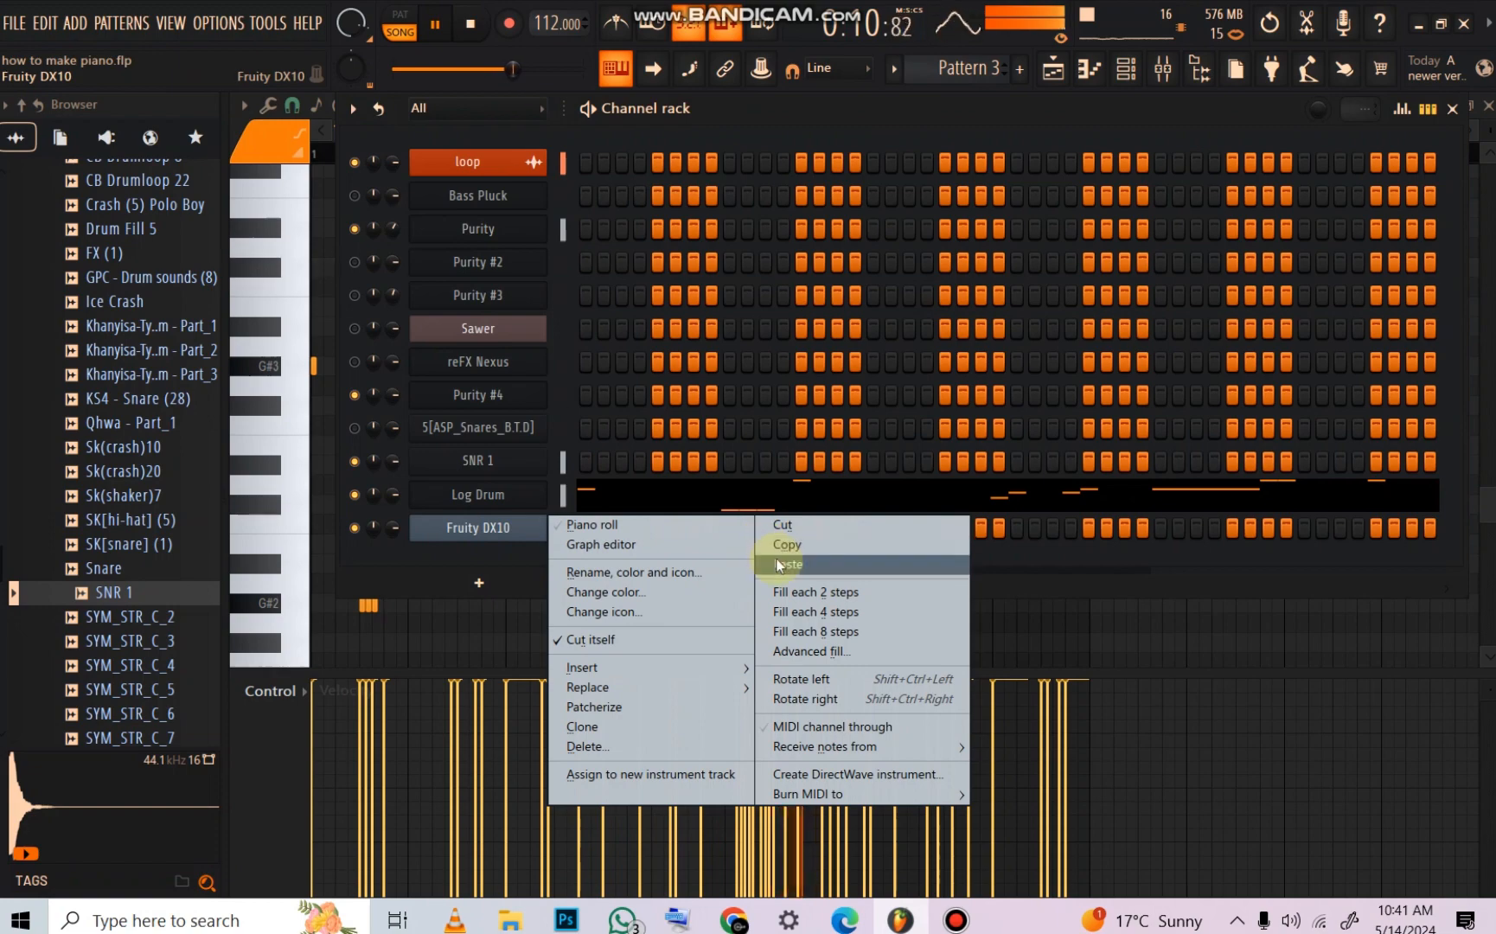
left_click(776, 563)
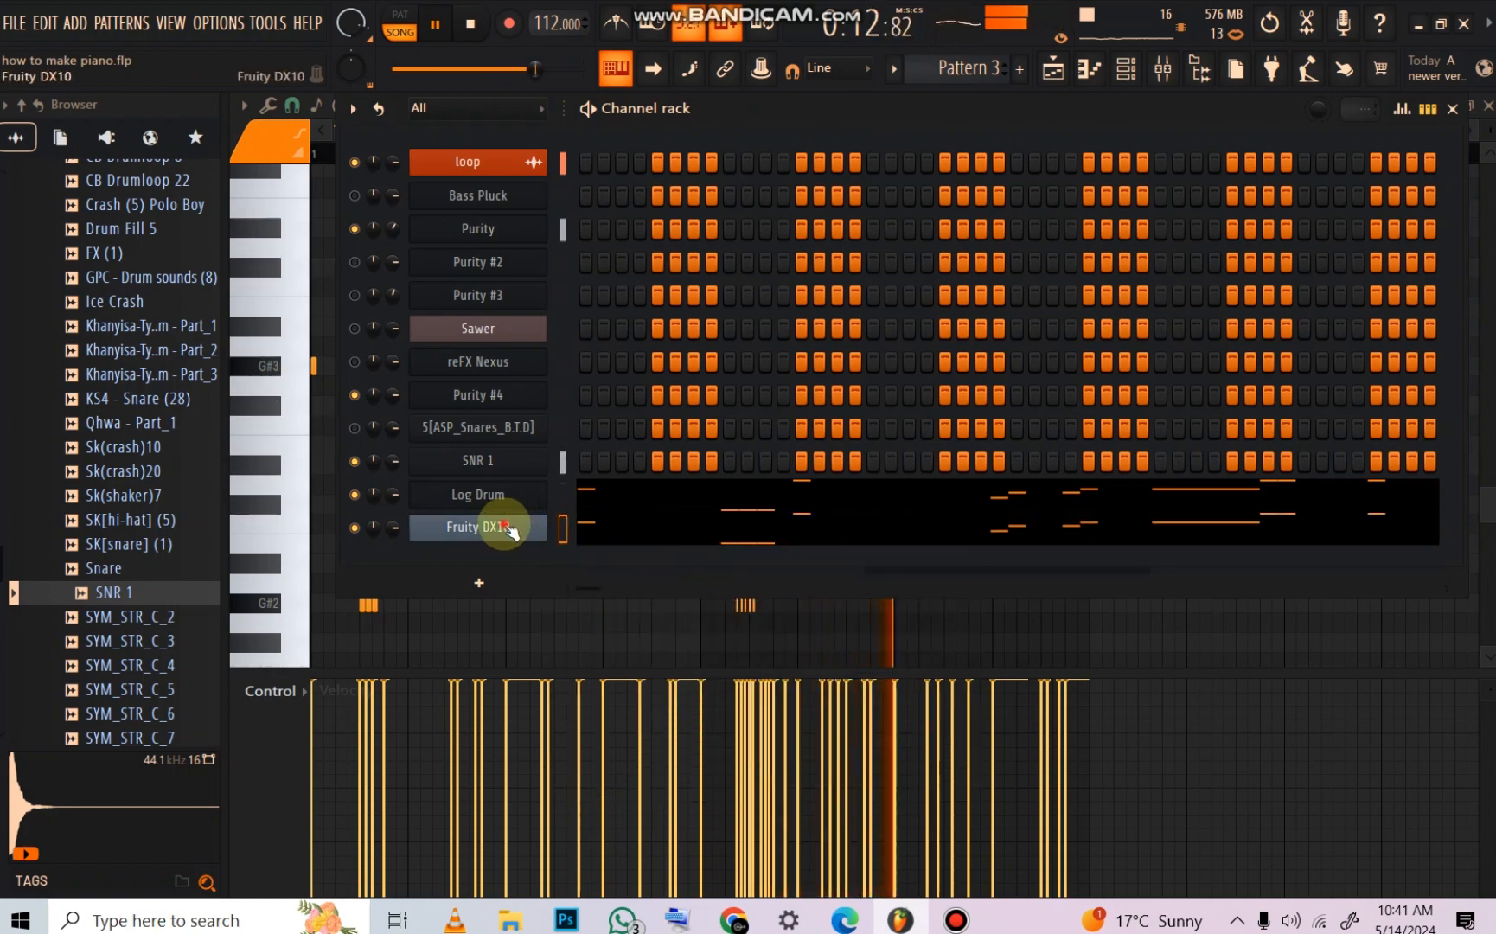
Step: Load the FM Sub preset in Fruity DX10
left_click(495, 525)
left_click(847, 305)
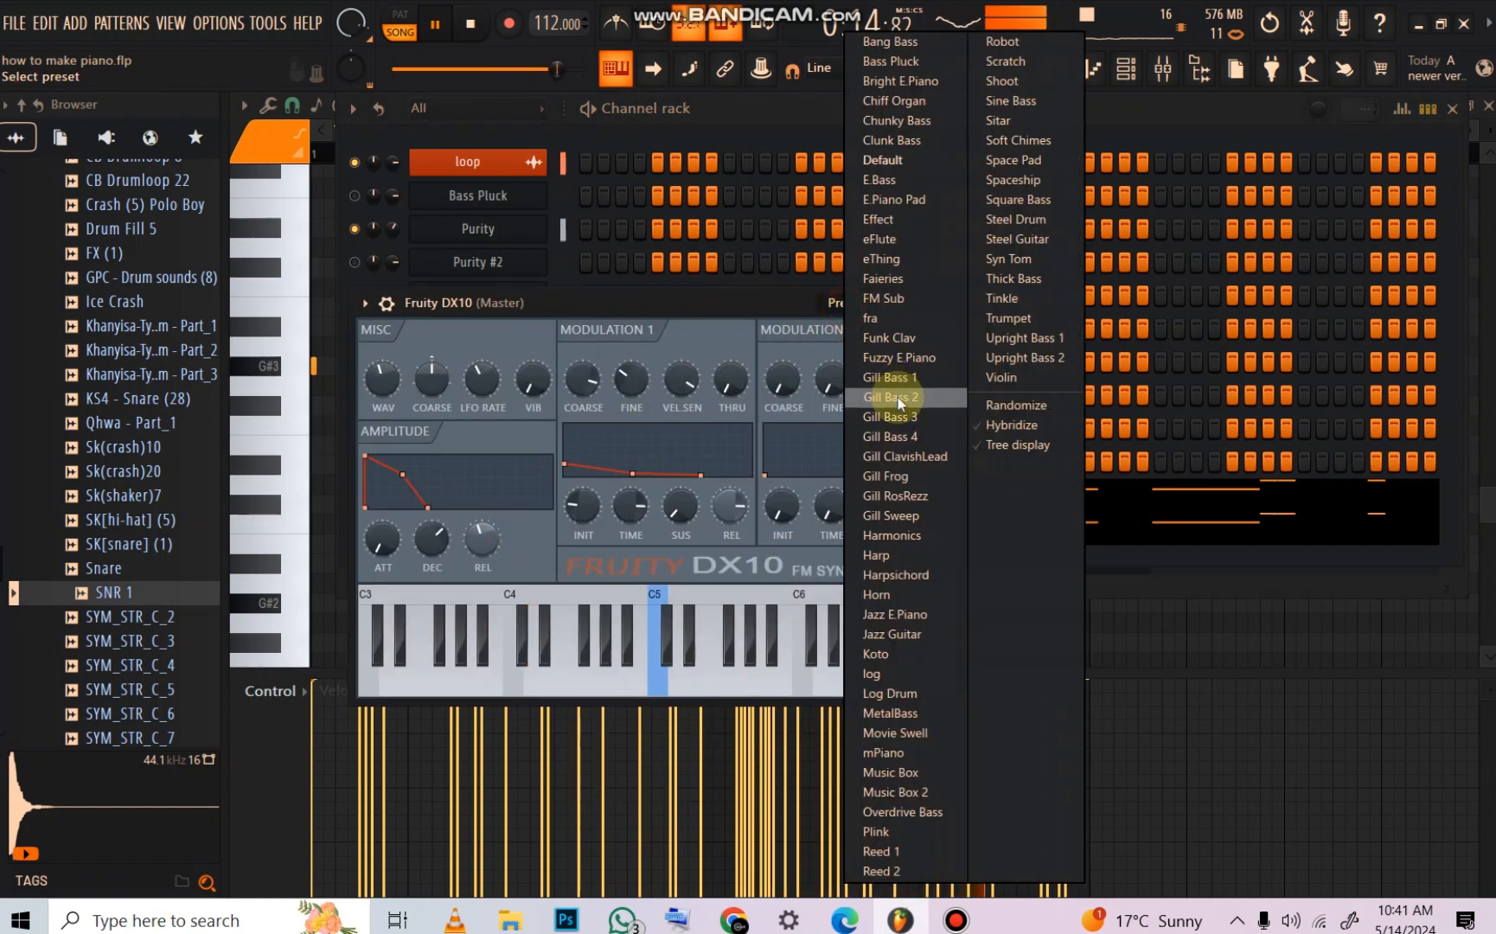
left_click(875, 303)
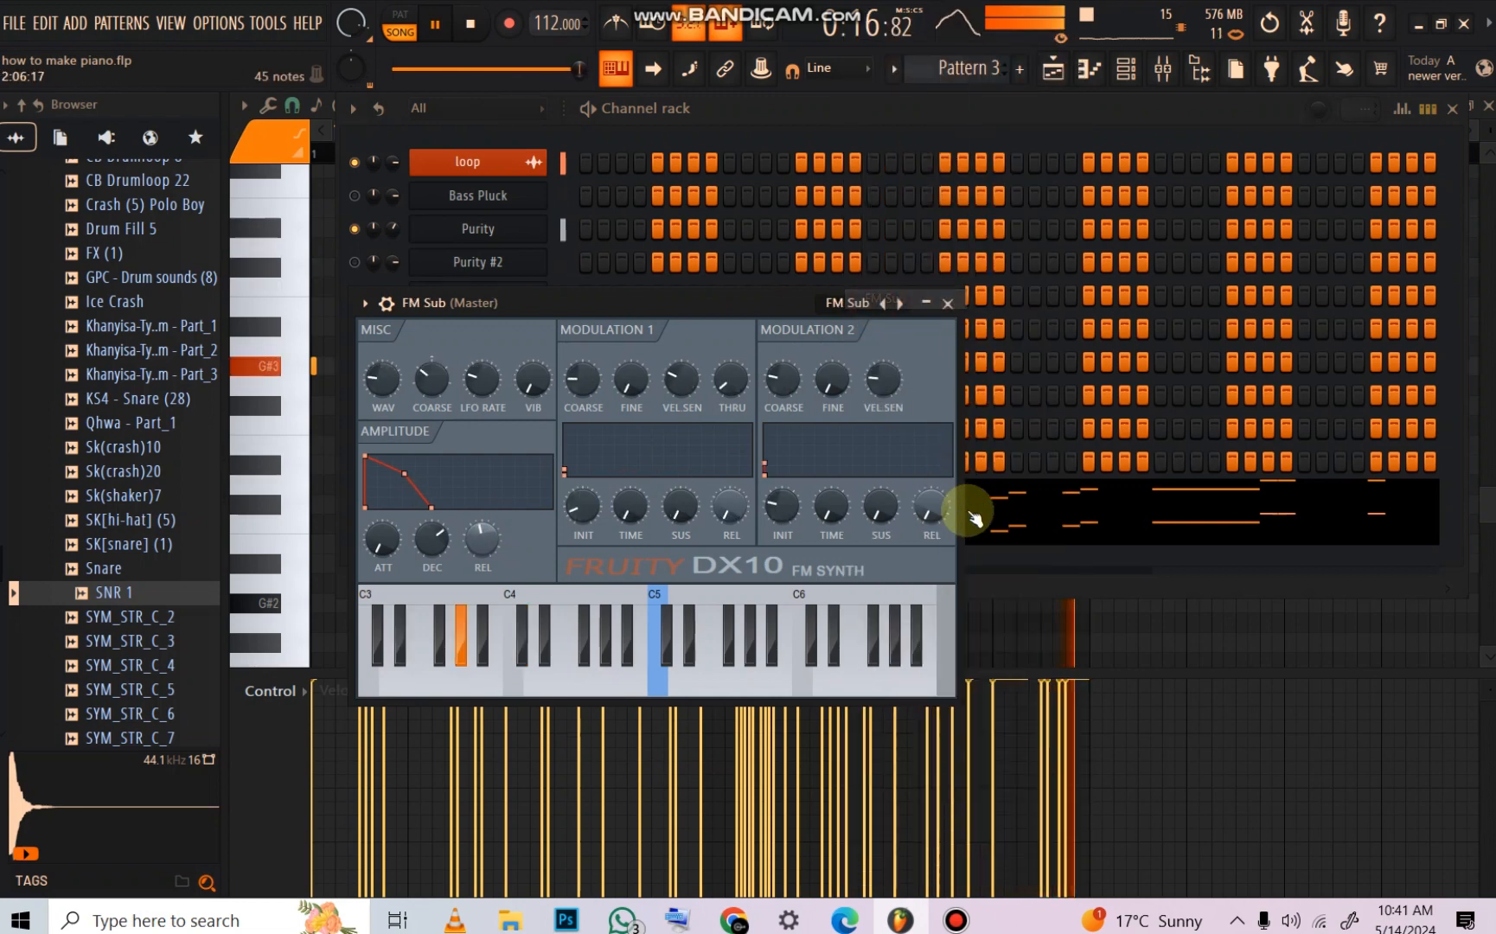
Step: Lengthen the FM Sub notes with the piano roll Articulator so each one reaches the next, using its default settings
key("F7")
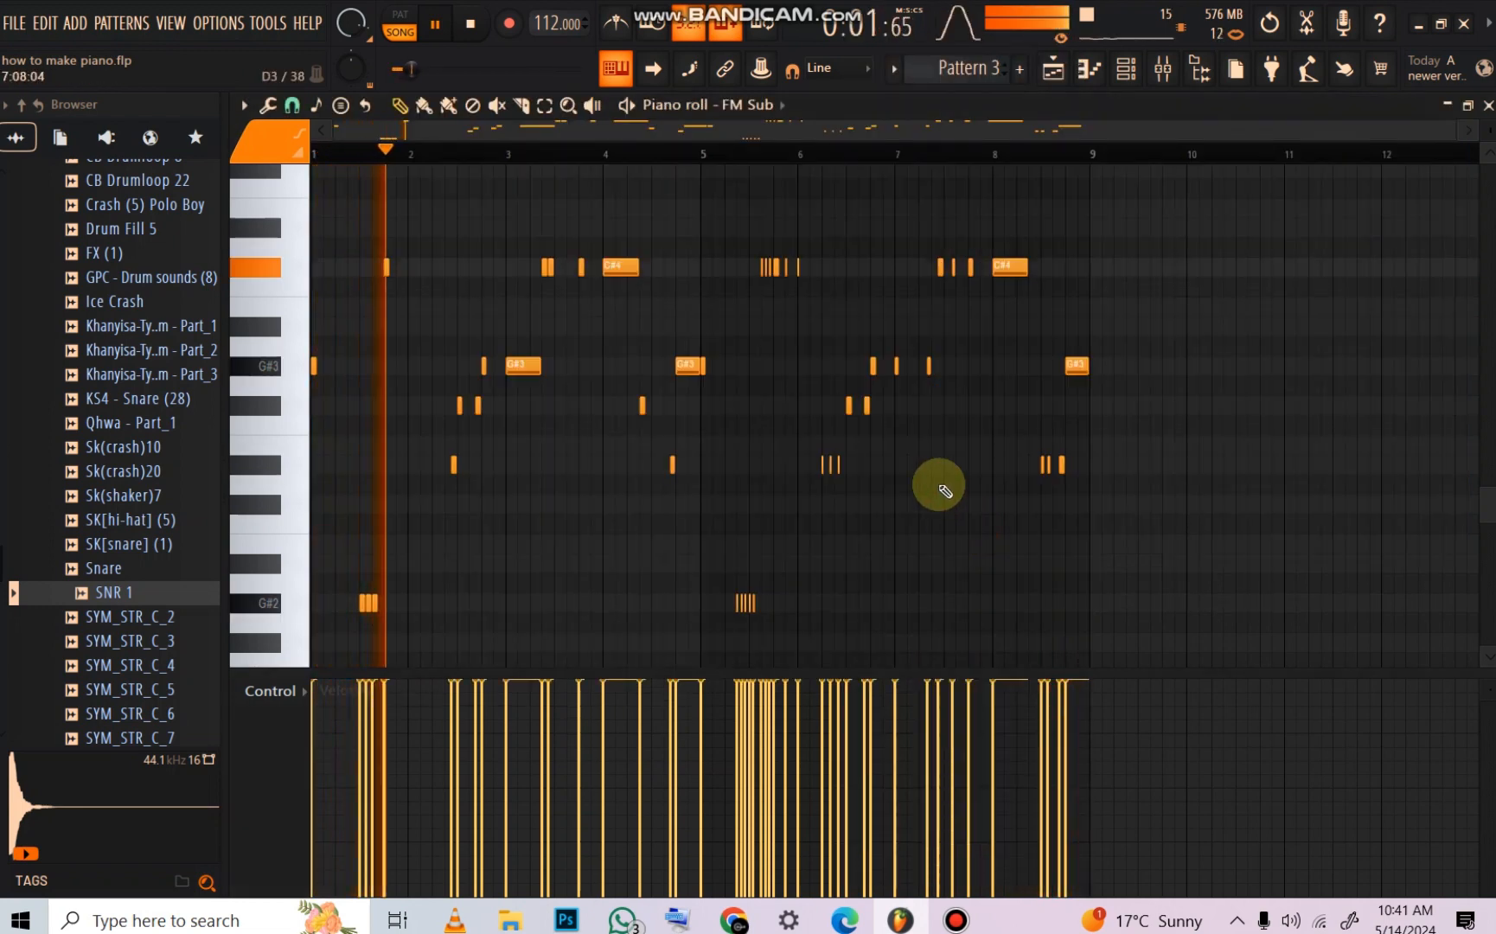
key("alt+l")
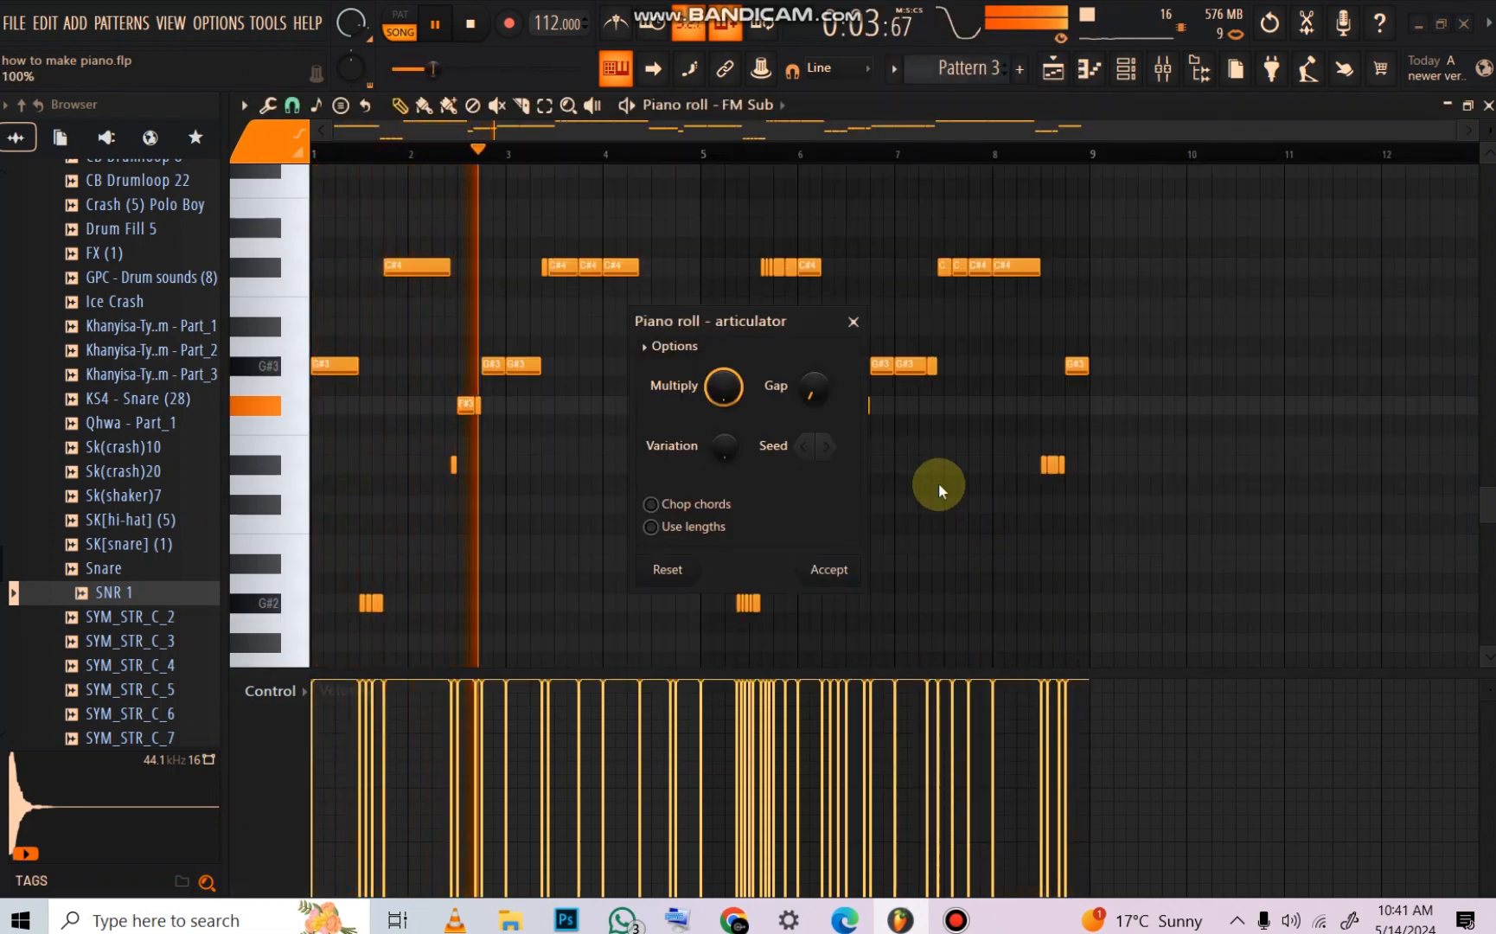
left_click(823, 582)
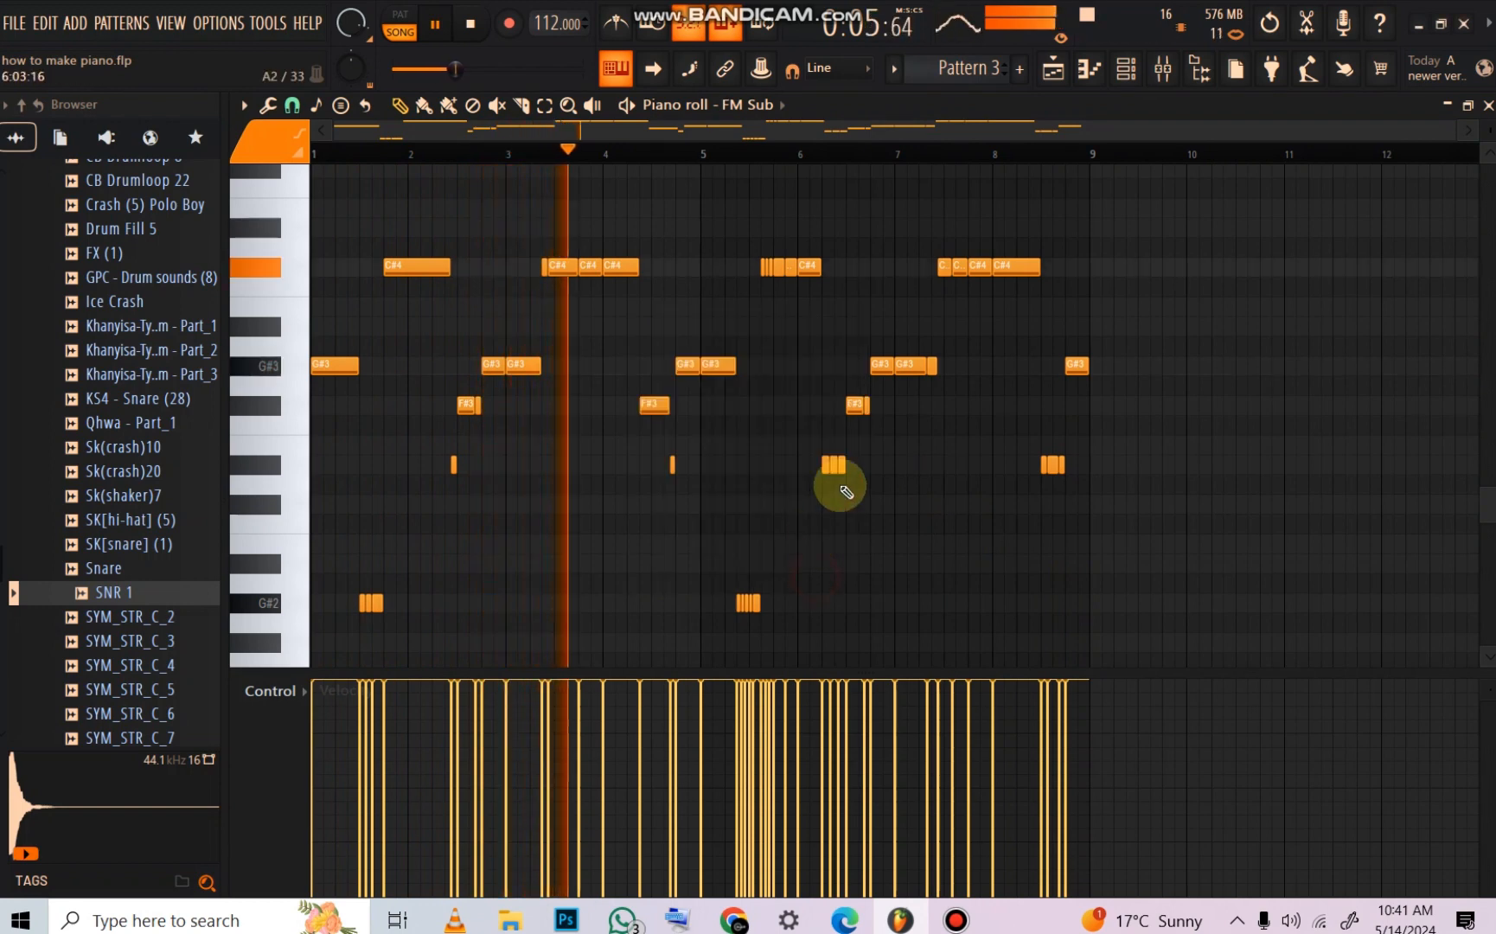
Step: Replay the arrangement from the start with the Purity #2 and snare channels unmuted, and adjust Purity #2's channel volume
left_click(1130, 74)
key("space")
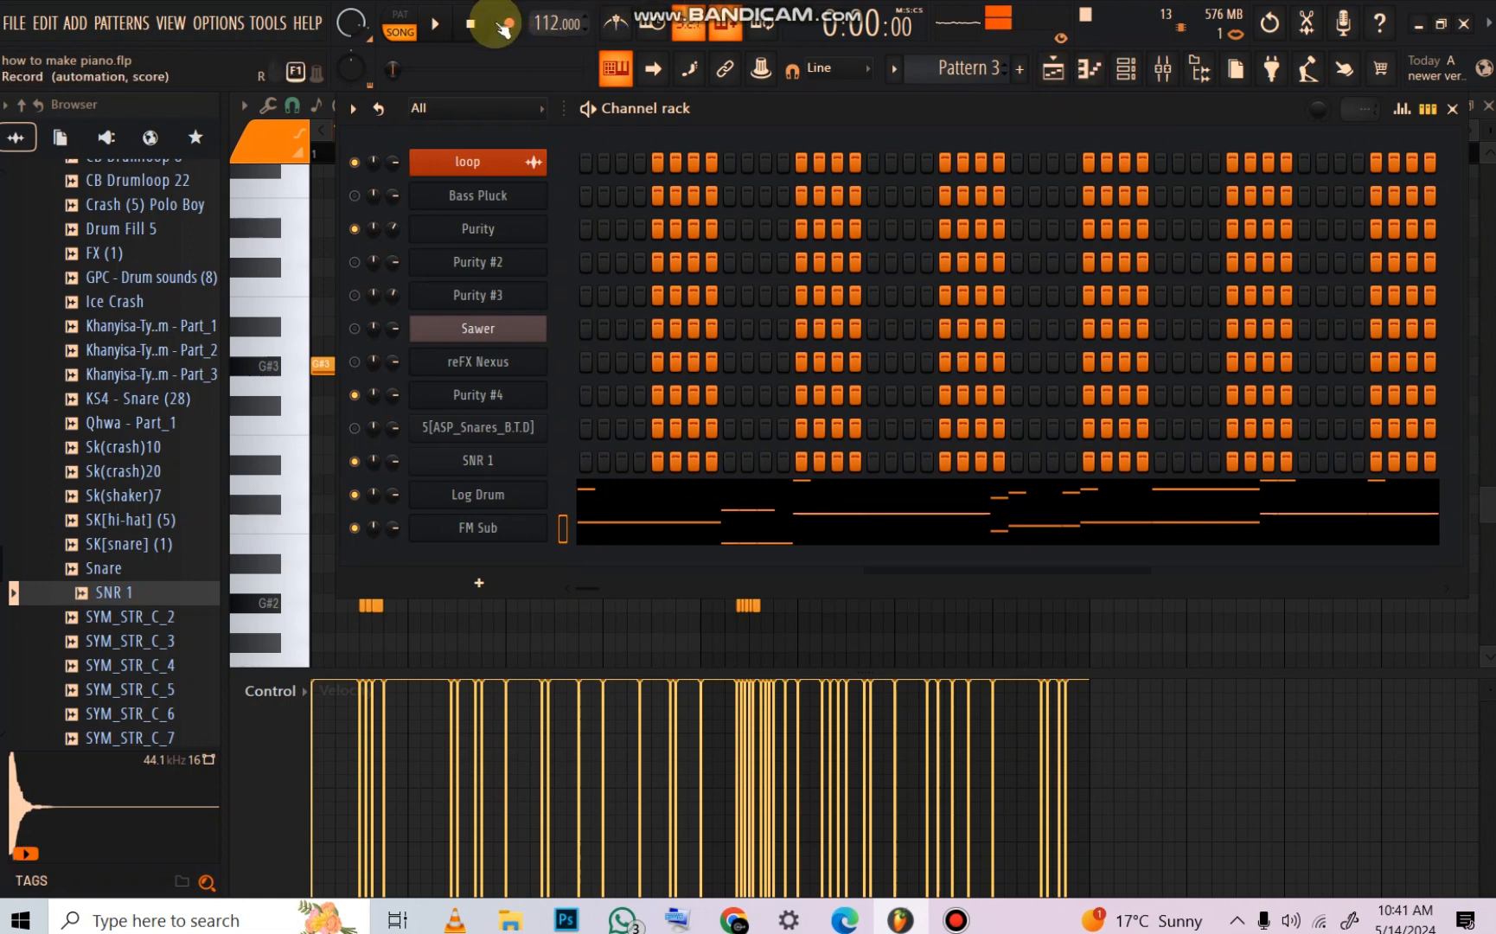
left_click(443, 28)
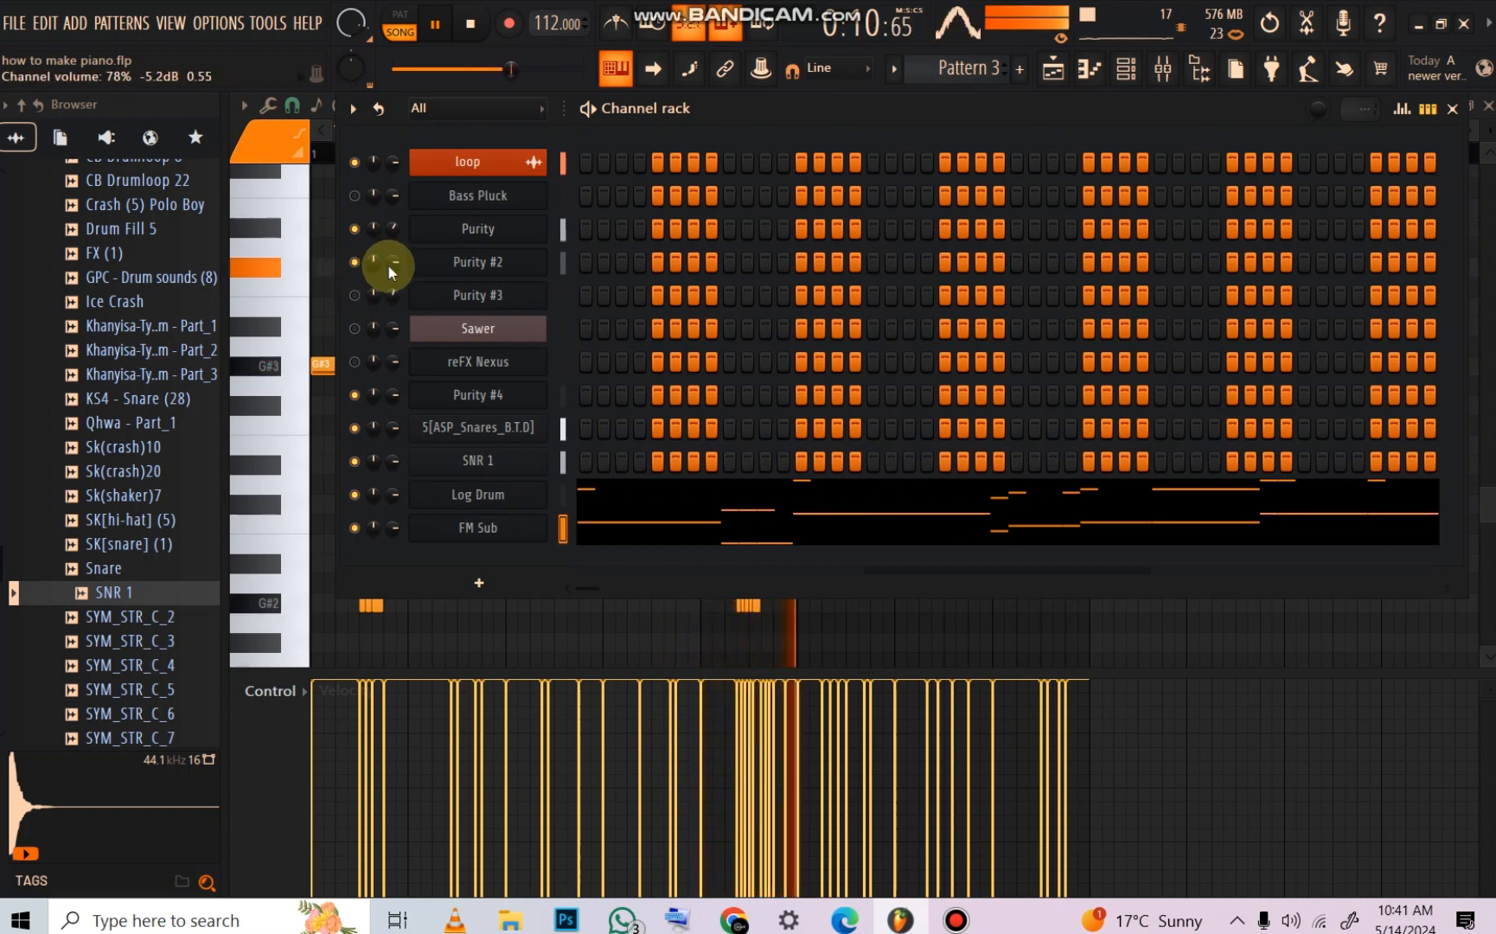
left_click_drag(392, 268, 393, 258)
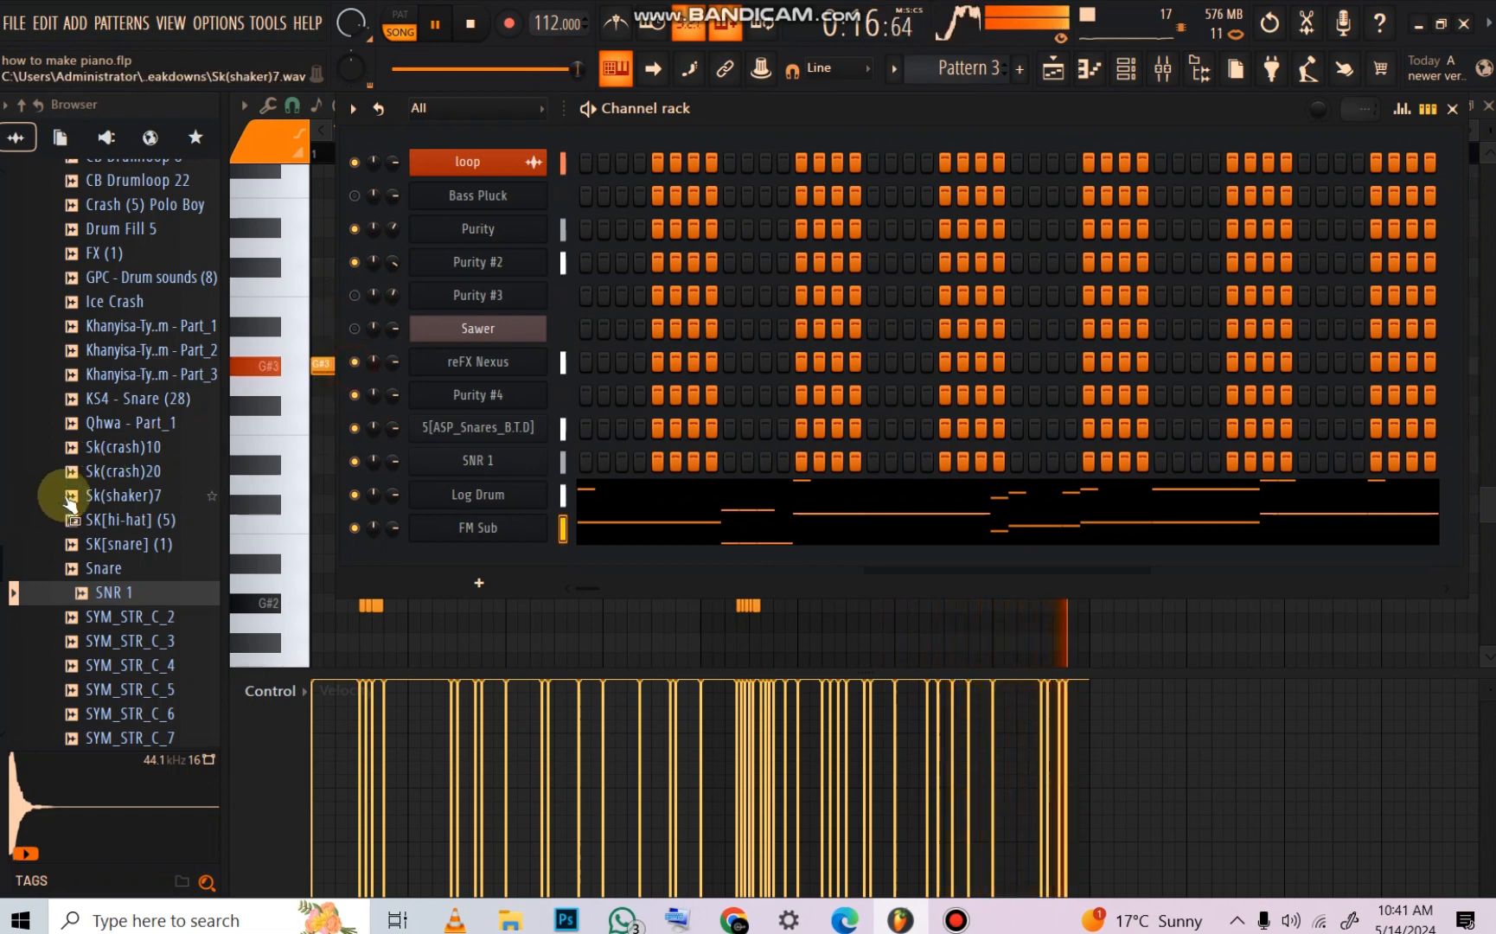
Step: Solo the reFX Nexus channel during playback and stop the song
right_click(356, 363)
left_click(377, 374)
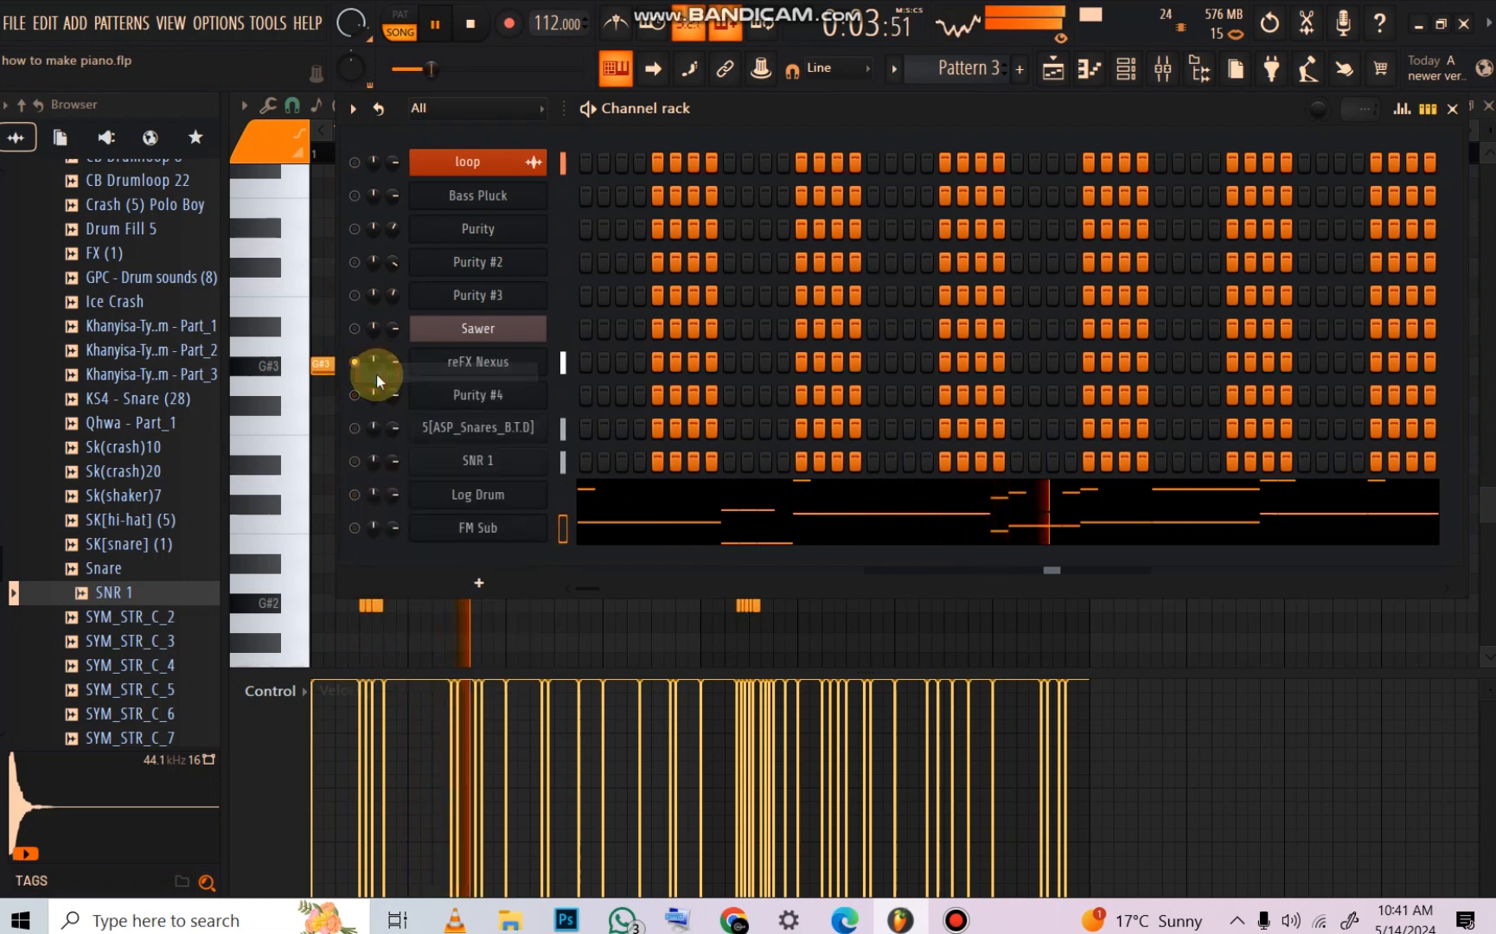
key("space")
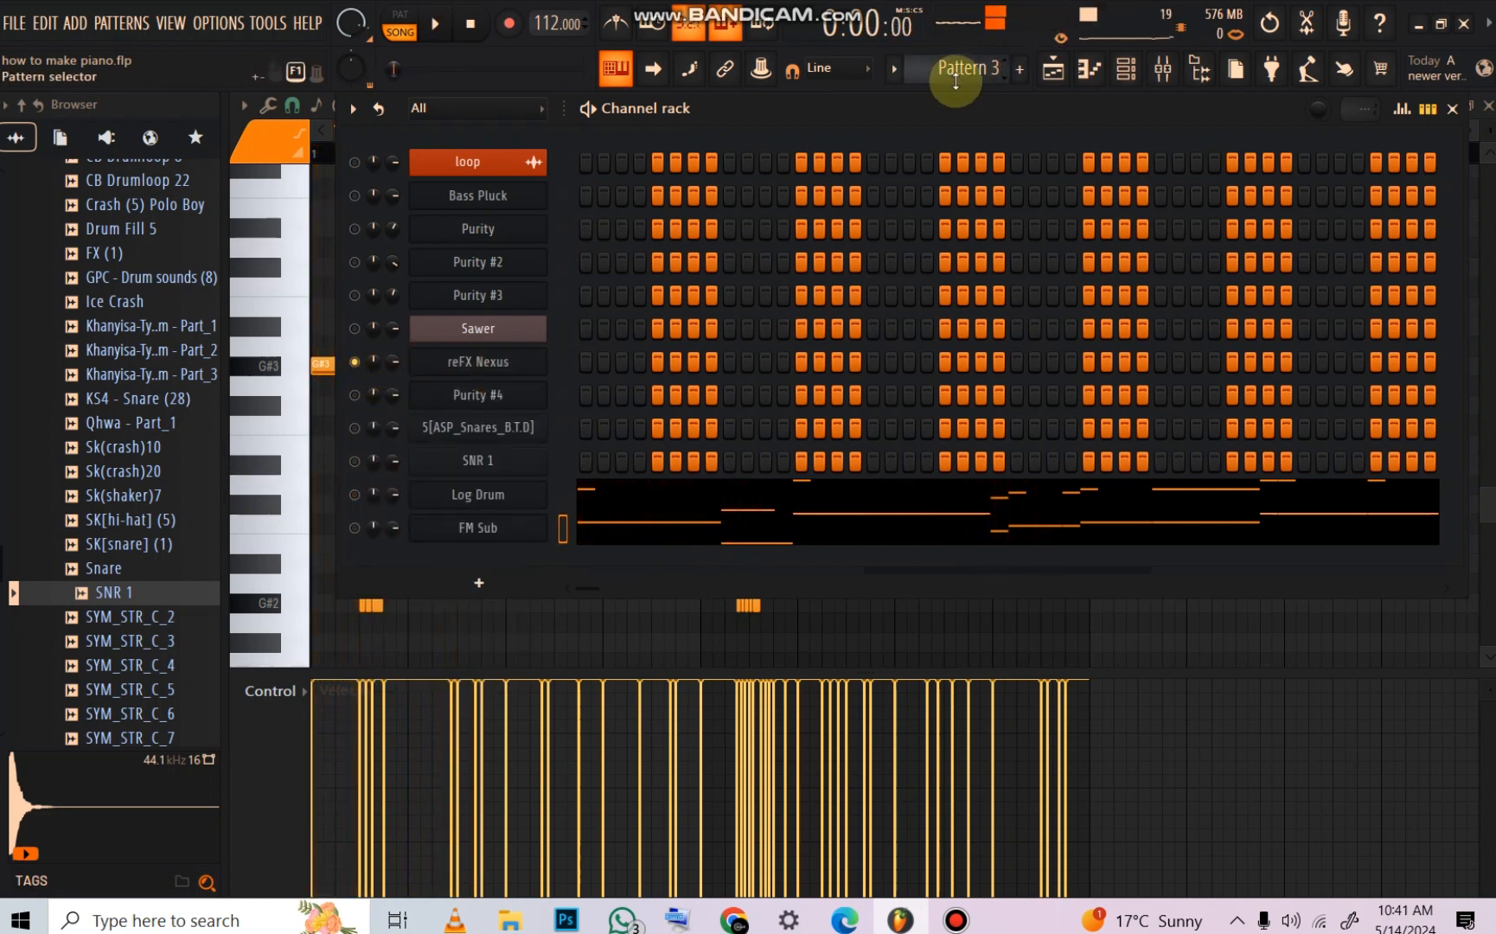
Step: Switch to Pattern 1 and open the reFX Nexus notes in the piano roll
scroll(955, 80, "down", 2)
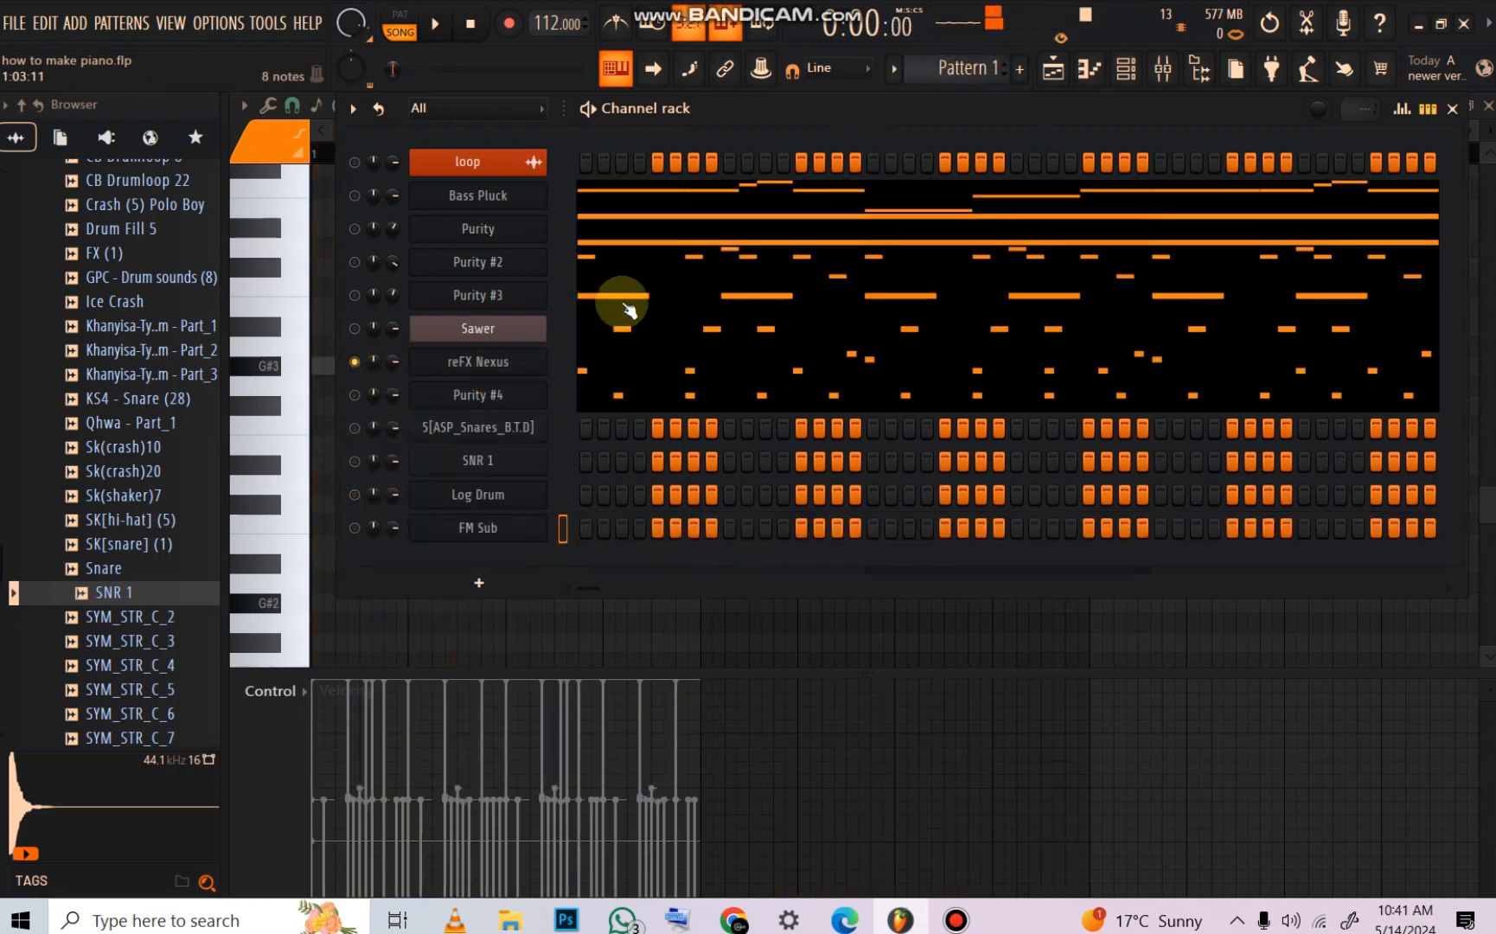
left_click(617, 371)
scroll(617, 370, "up", 5)
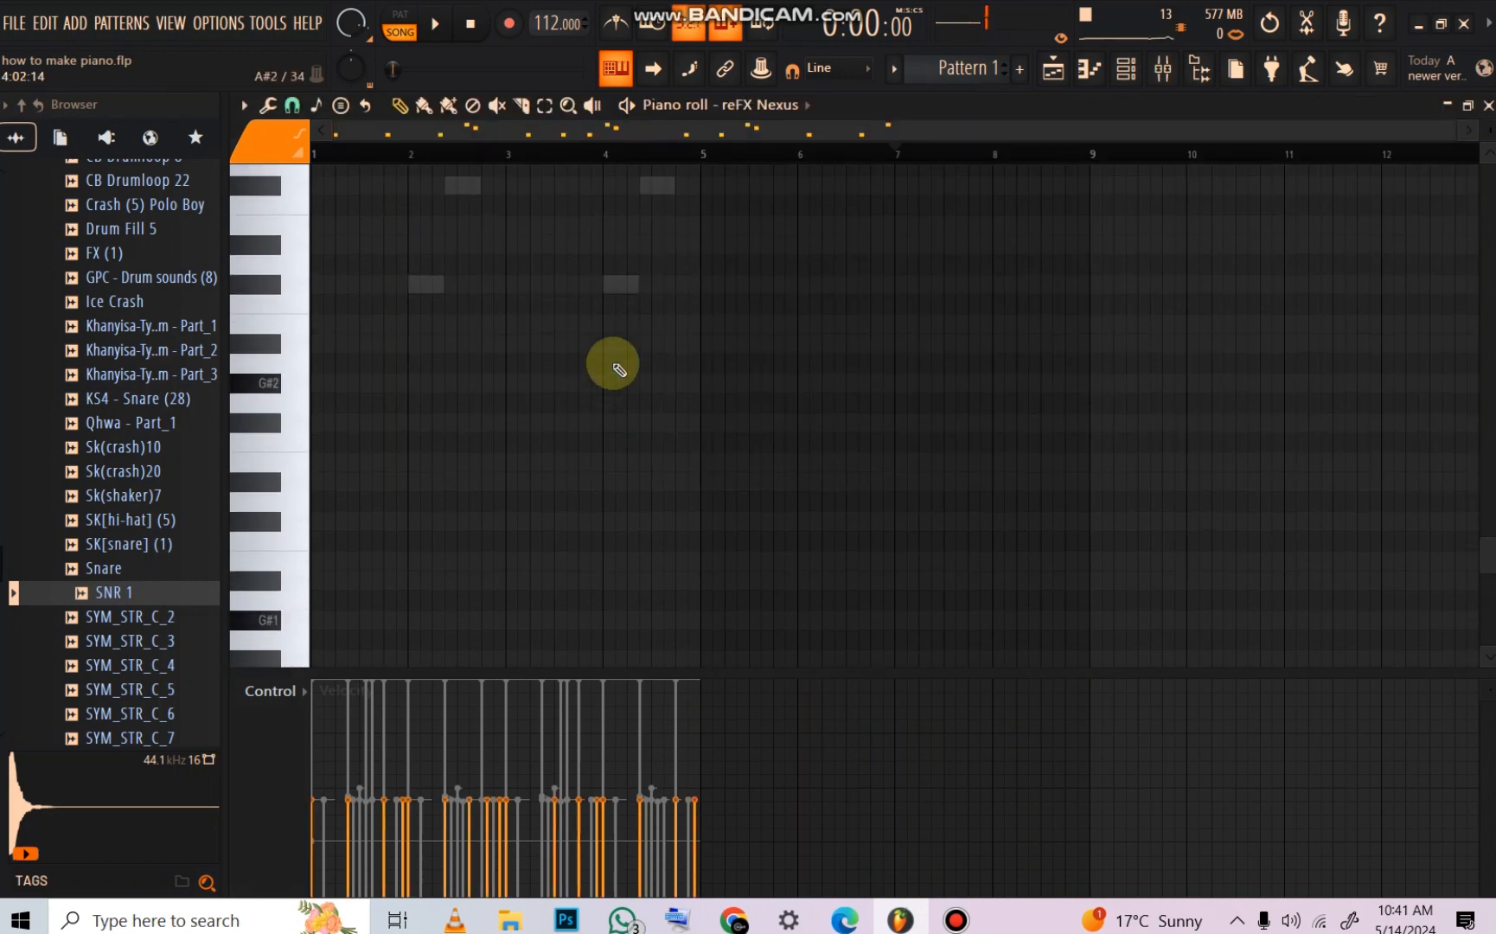
Step: Transpose the reFX Nexus notes up one octave and raise their velocities slightly across all four bars while the song plays
scroll(617, 370, "up", 9)
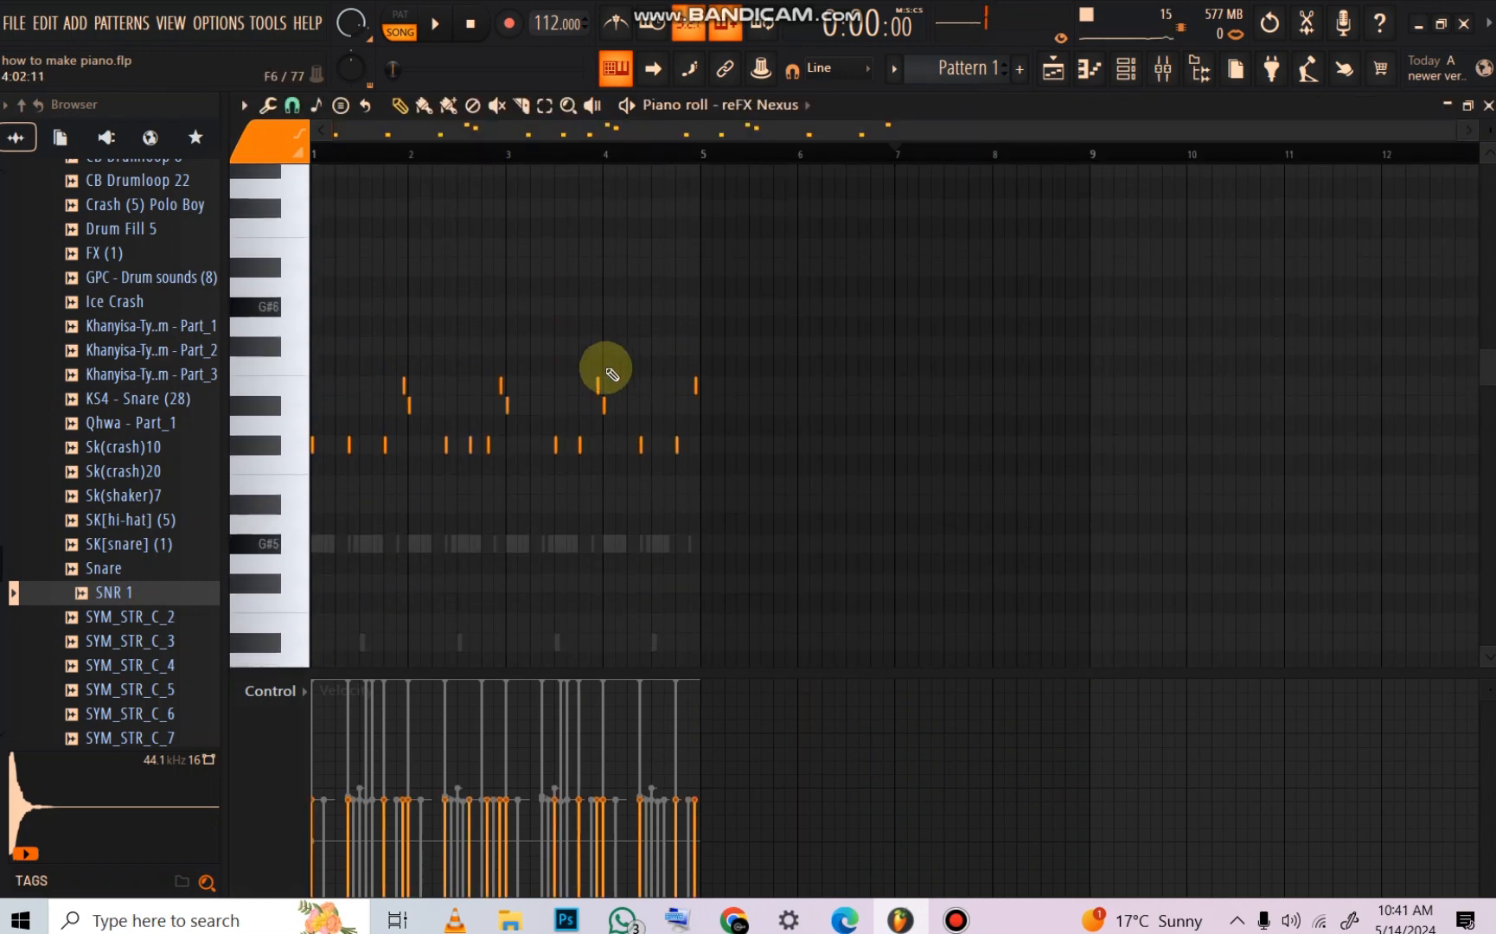
key("ctrl+Up")
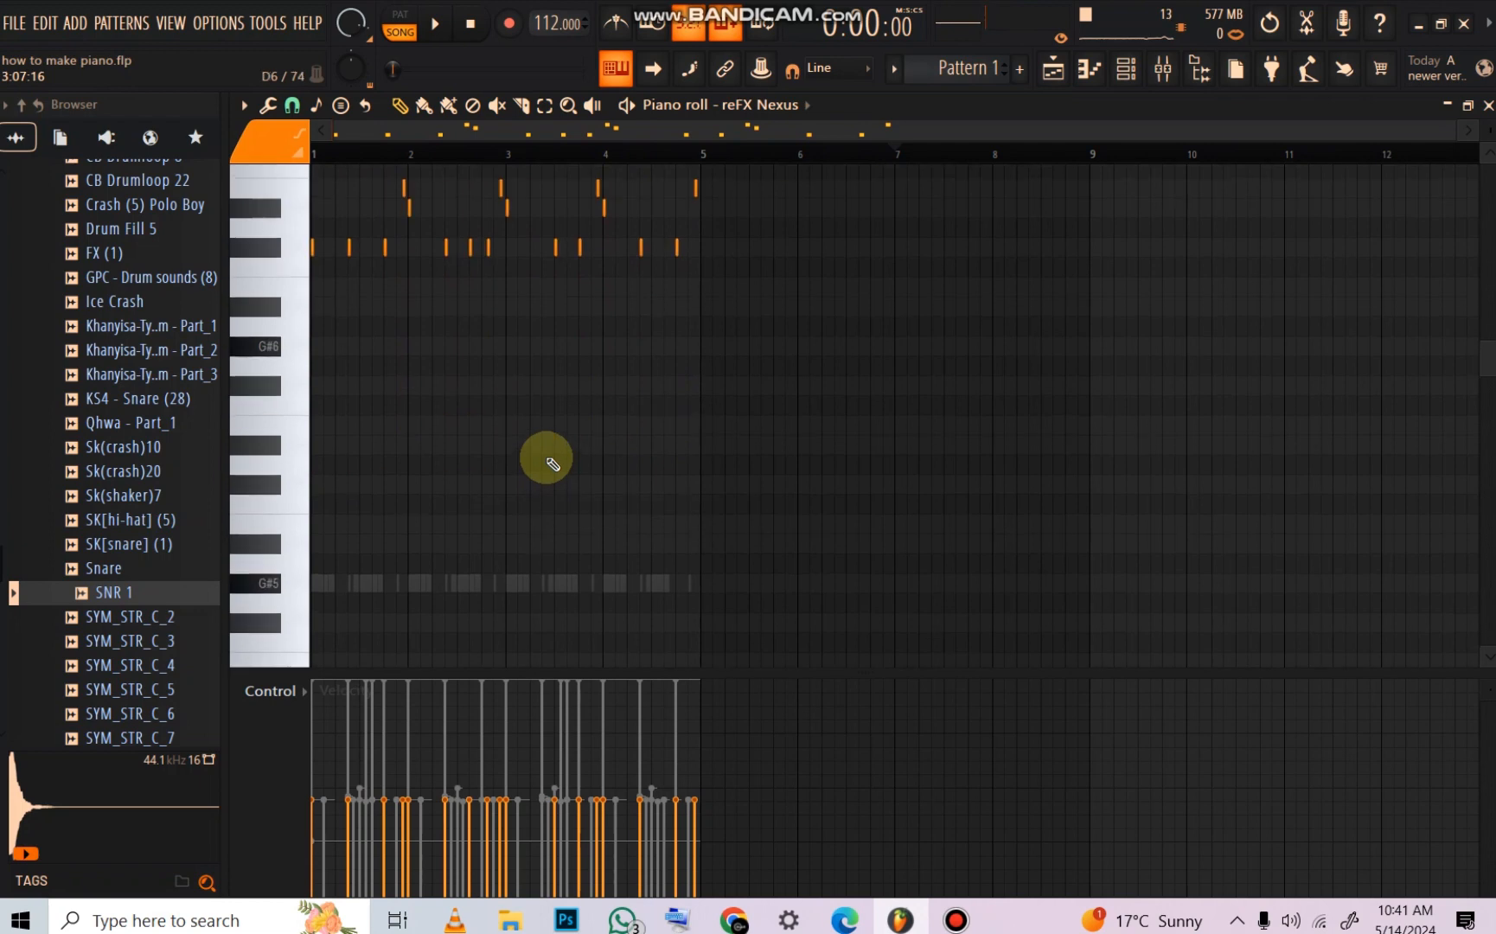
key("space")
left_click(338, 760)
left_click_drag(367, 766, 692, 773)
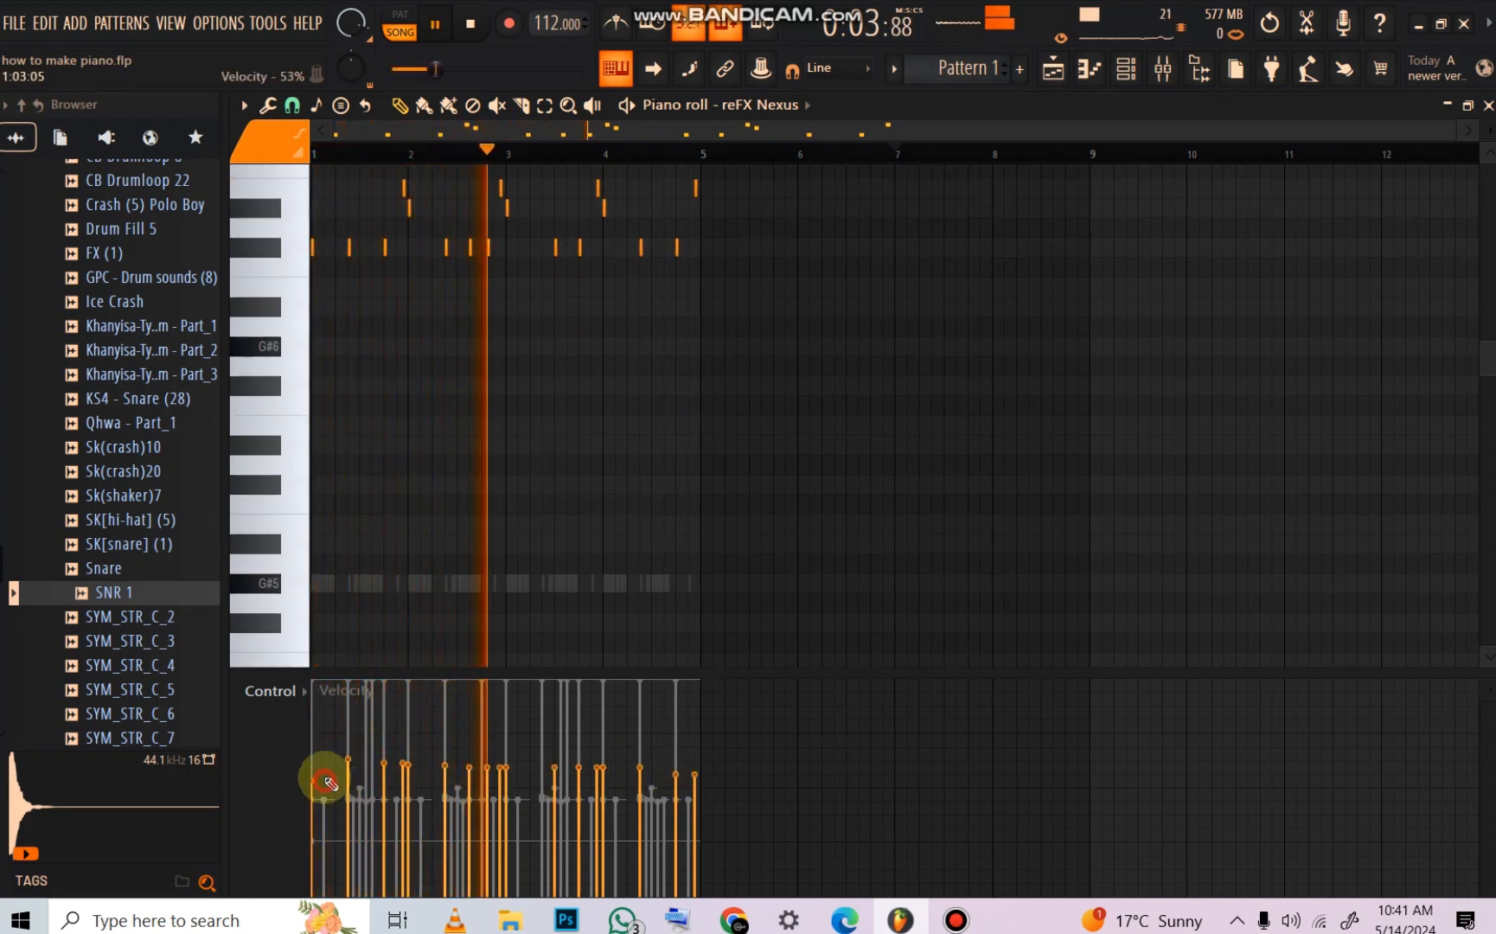
key("space")
Step: Route the reFX Nexus channel to mixer insert 2 and select that mixer track
left_click(1129, 73)
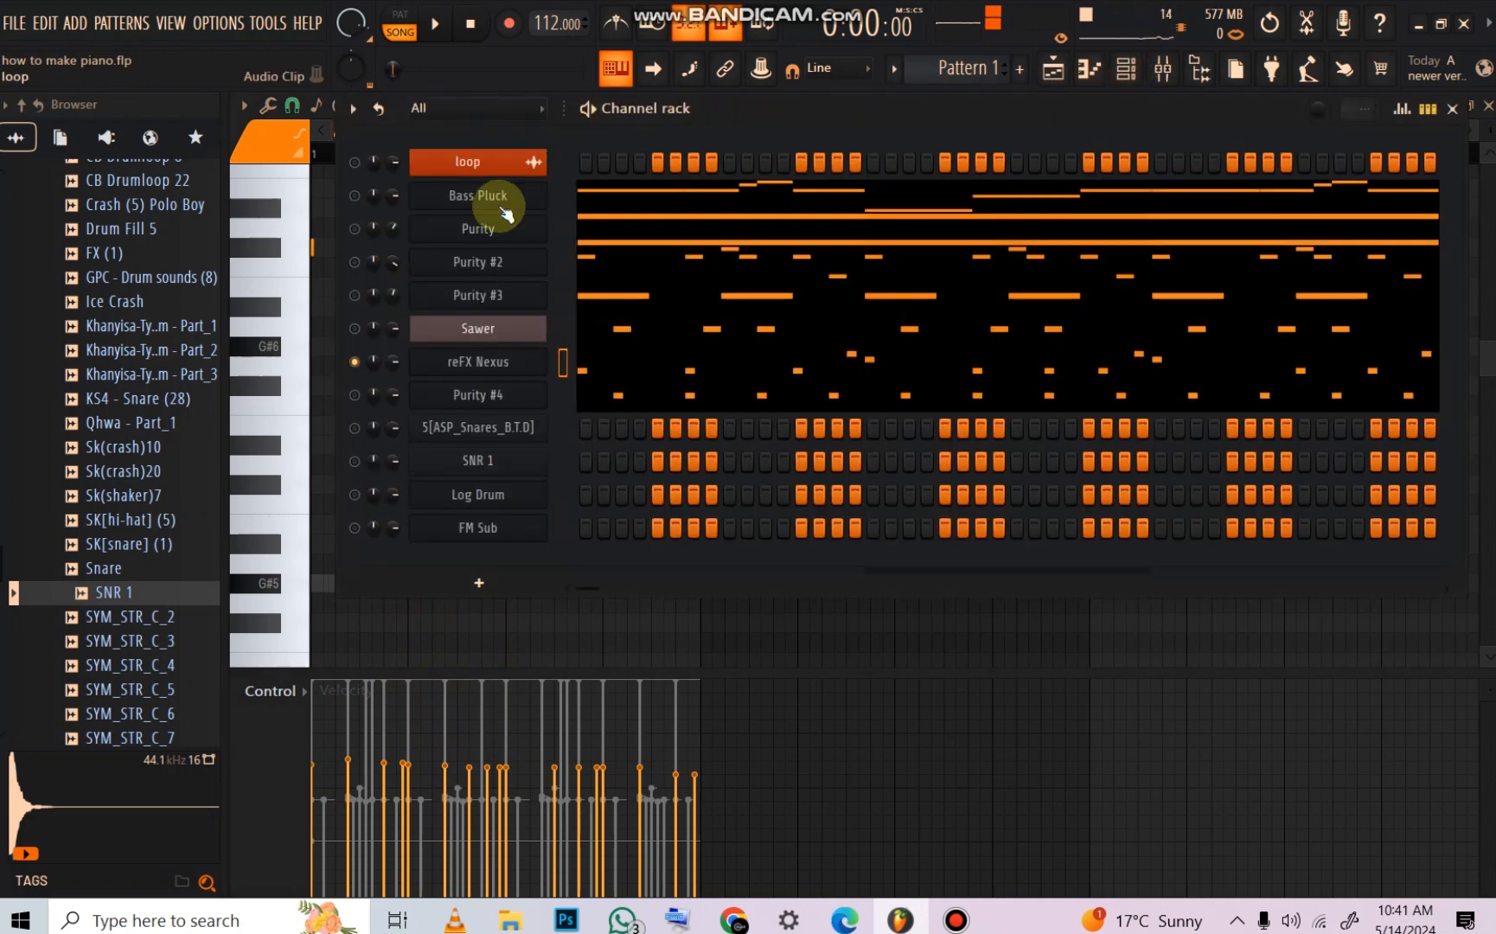
left_click(467, 370)
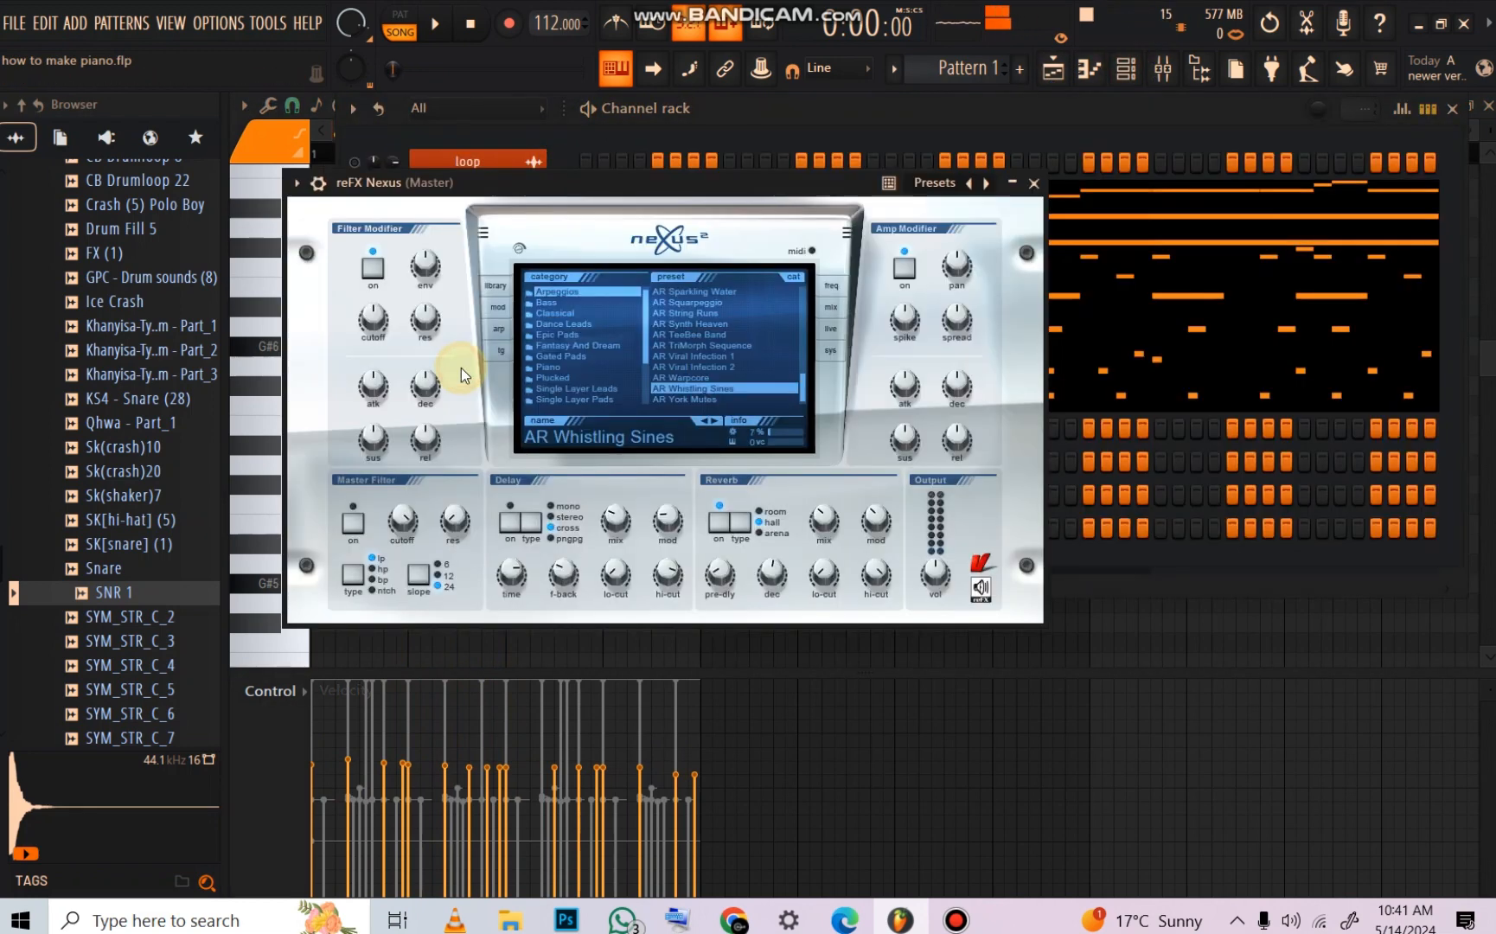
left_click(318, 183)
left_click(1015, 242)
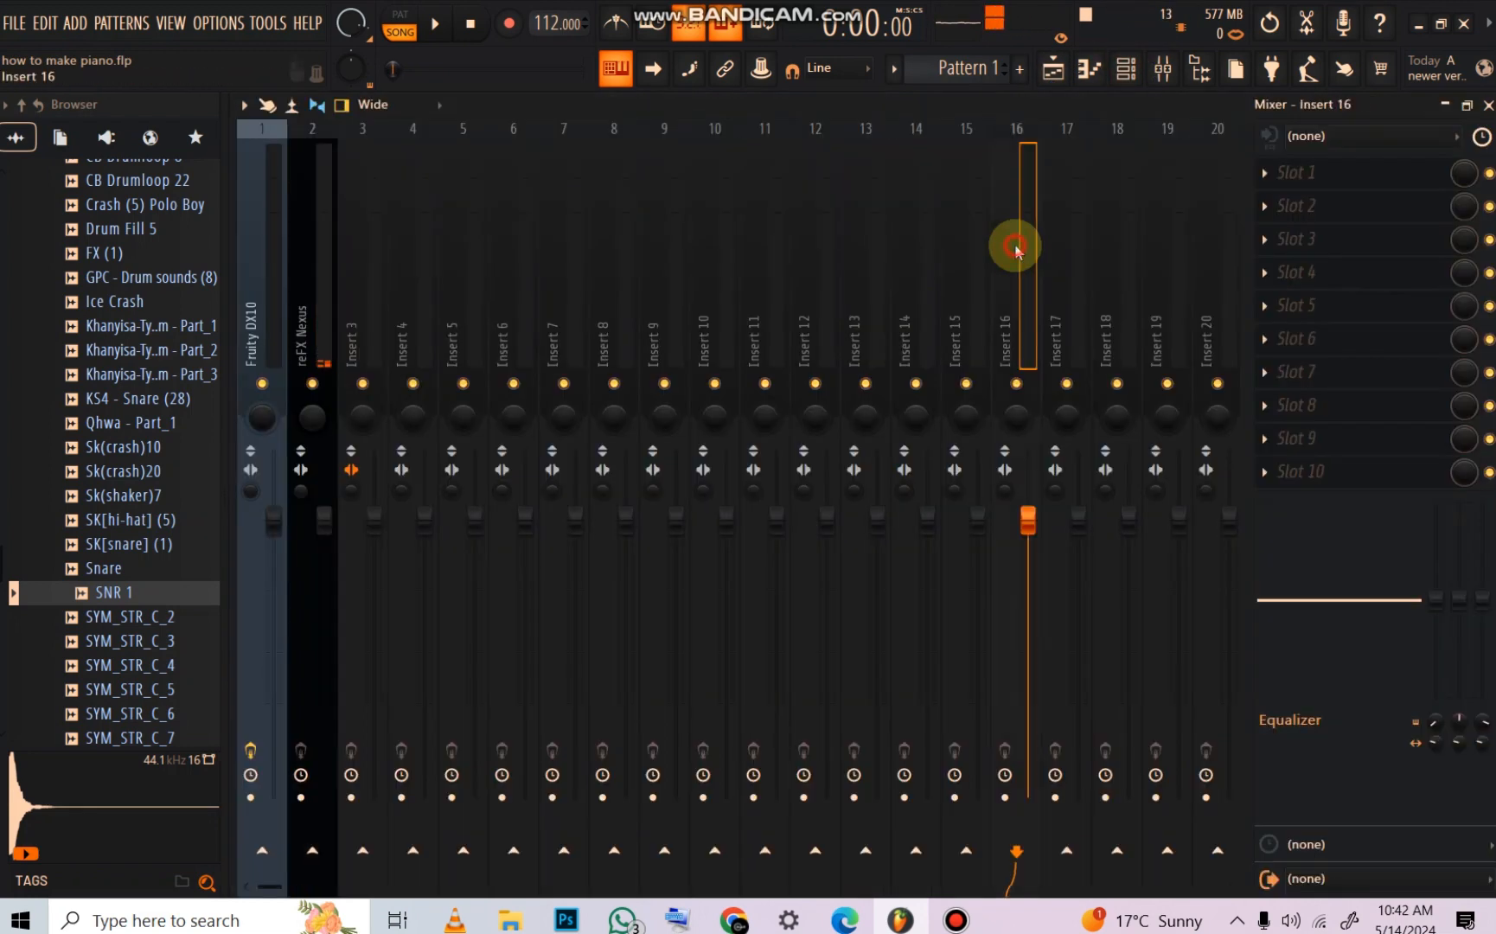
left_click(326, 281)
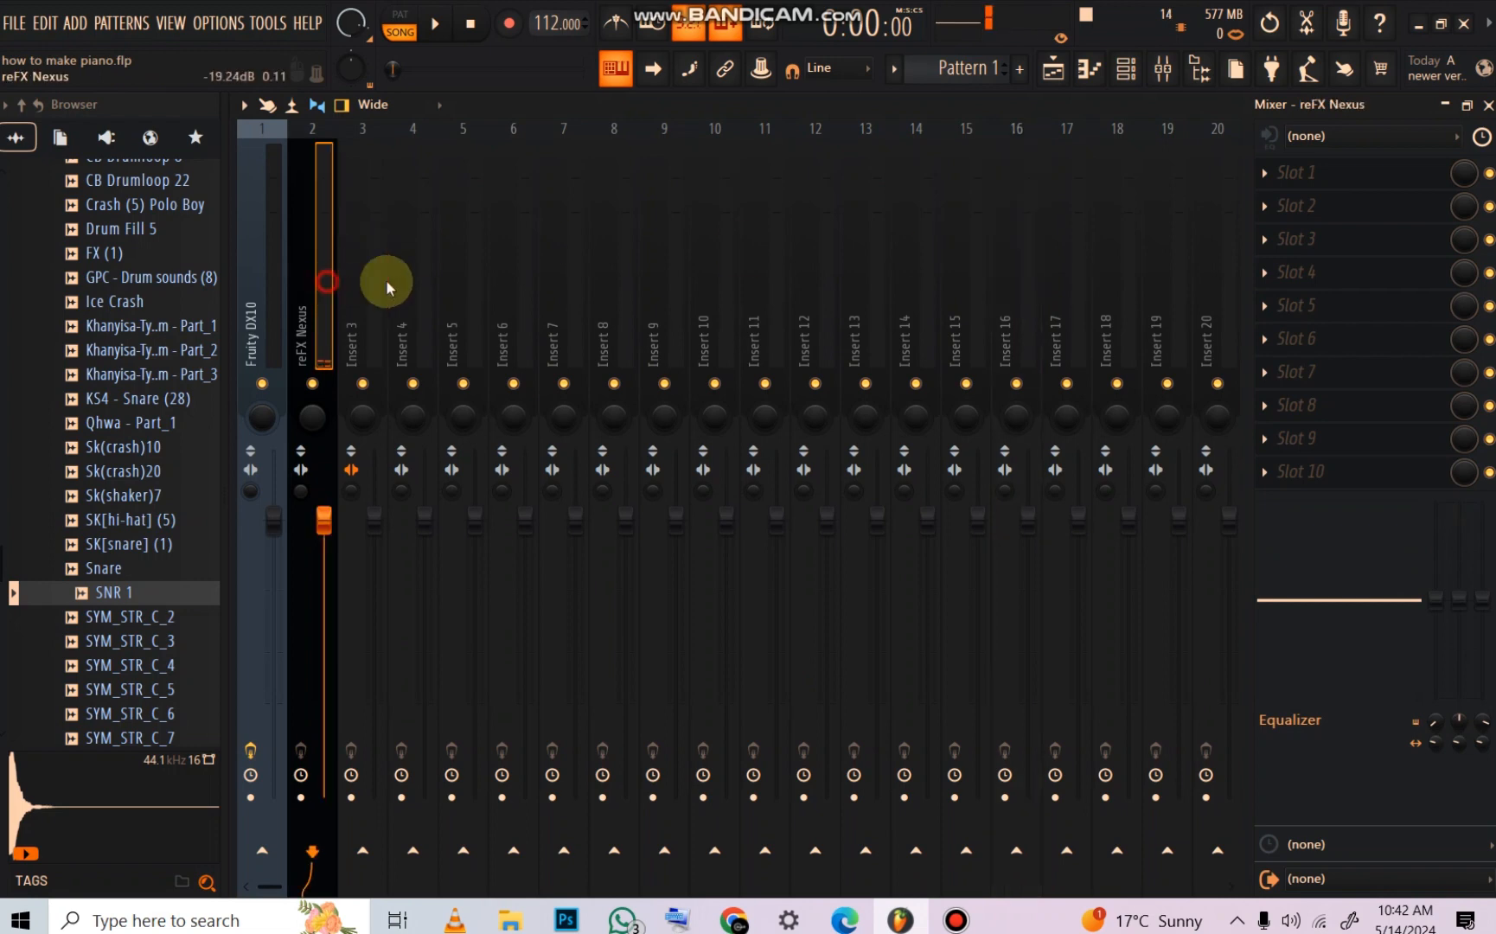
Step: Add Fruity parametric EQ 2 to the reFX Nexus mixer track and roll off the highs with bands 6 and 7 at -18 dB during playback
left_click(1301, 186)
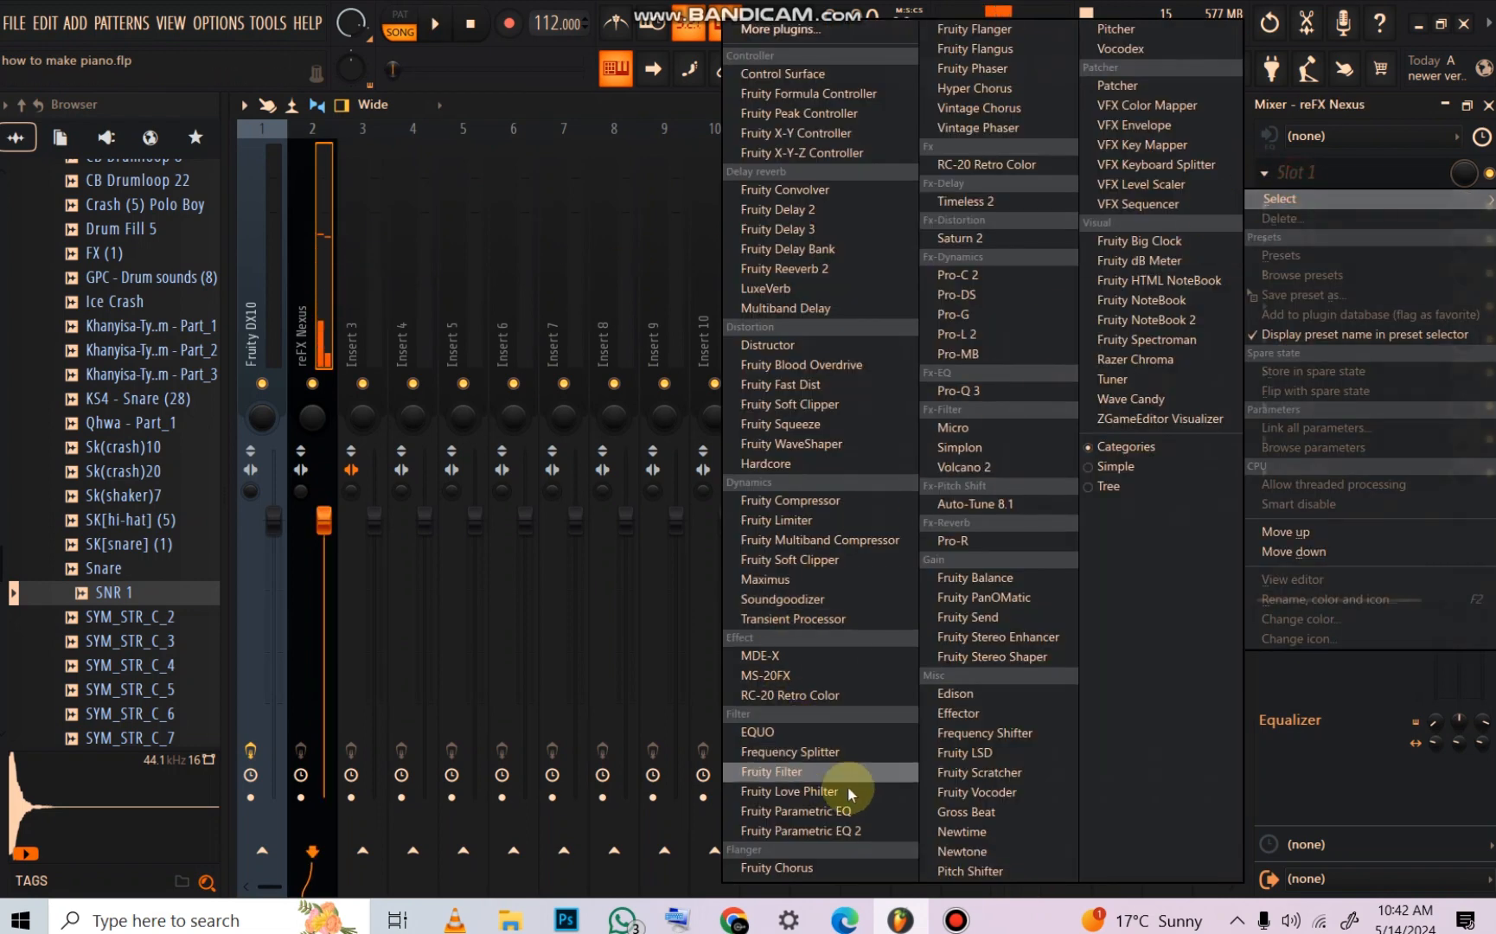
left_click(834, 831)
left_click_drag(888, 549, 934, 511)
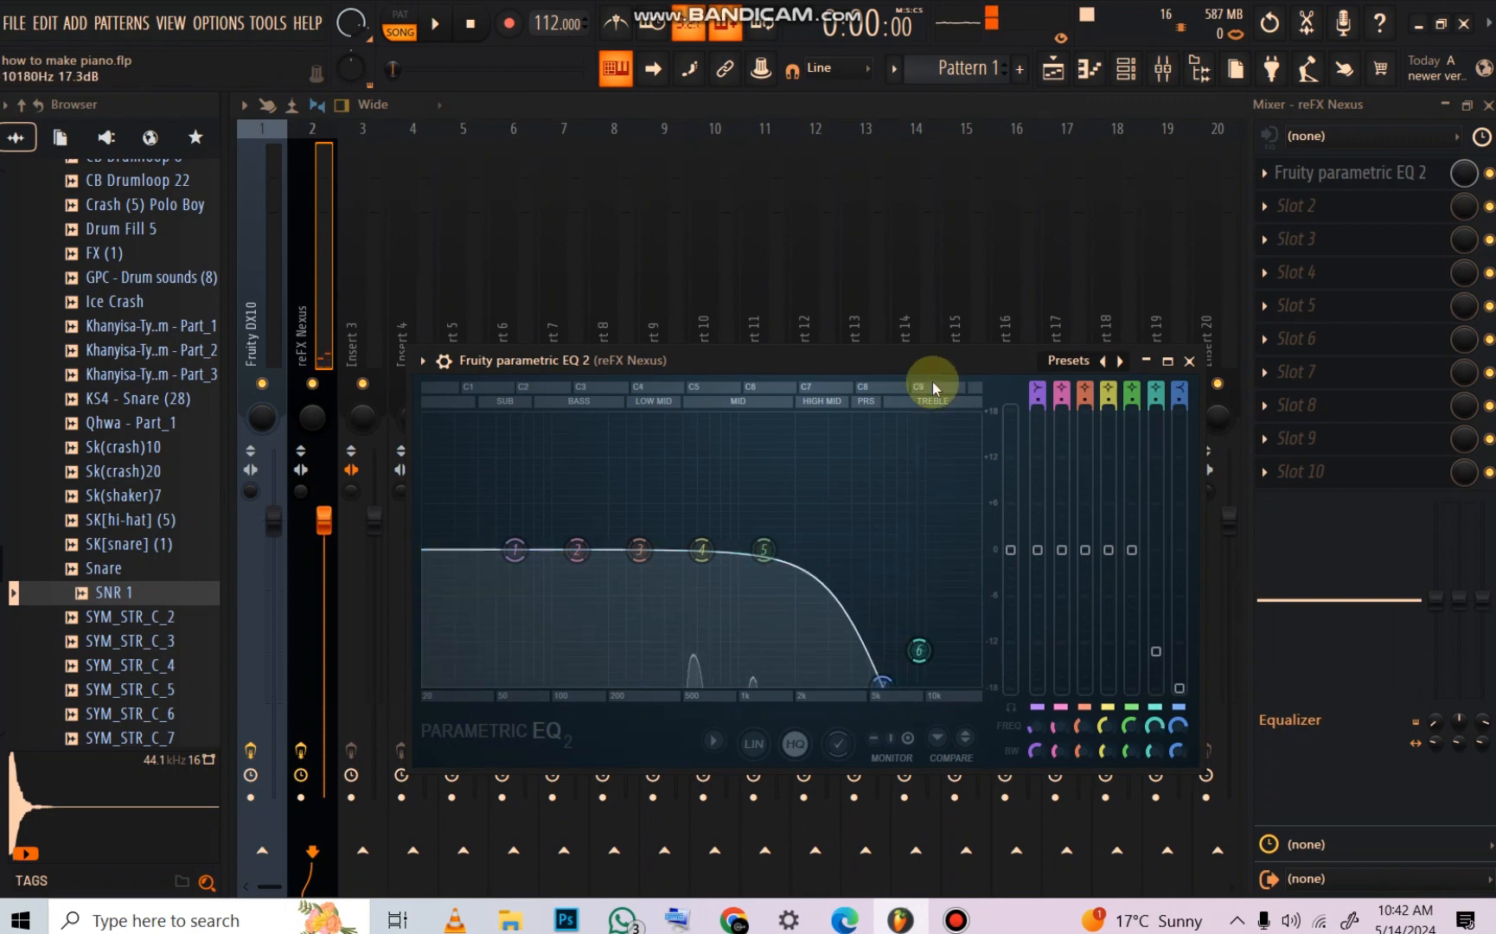
key("space")
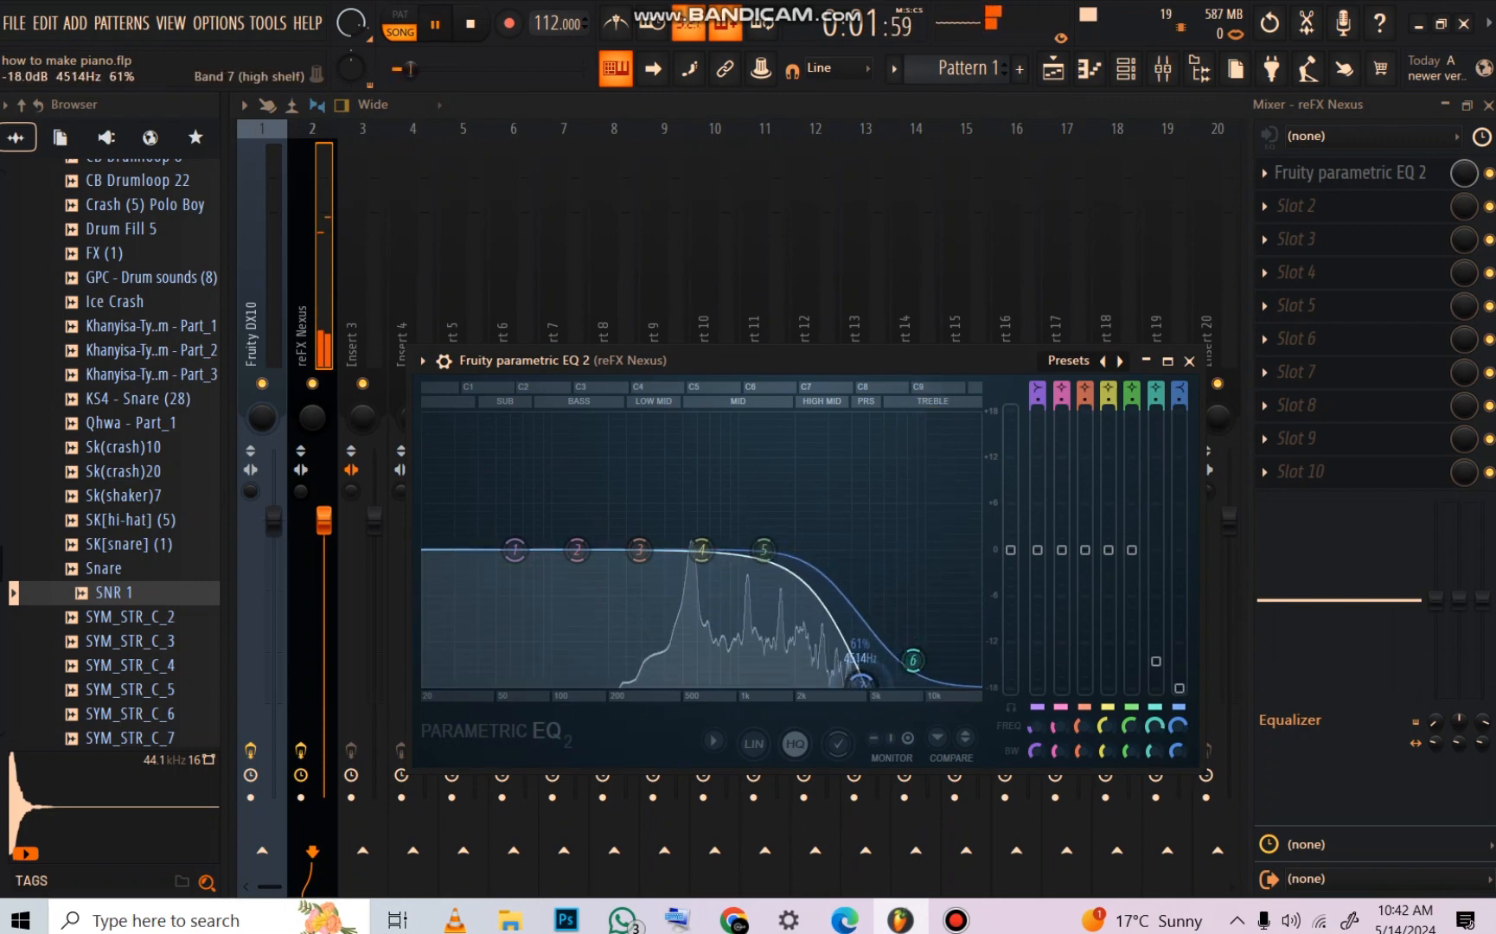
left_click_drag(912, 661, 882, 690)
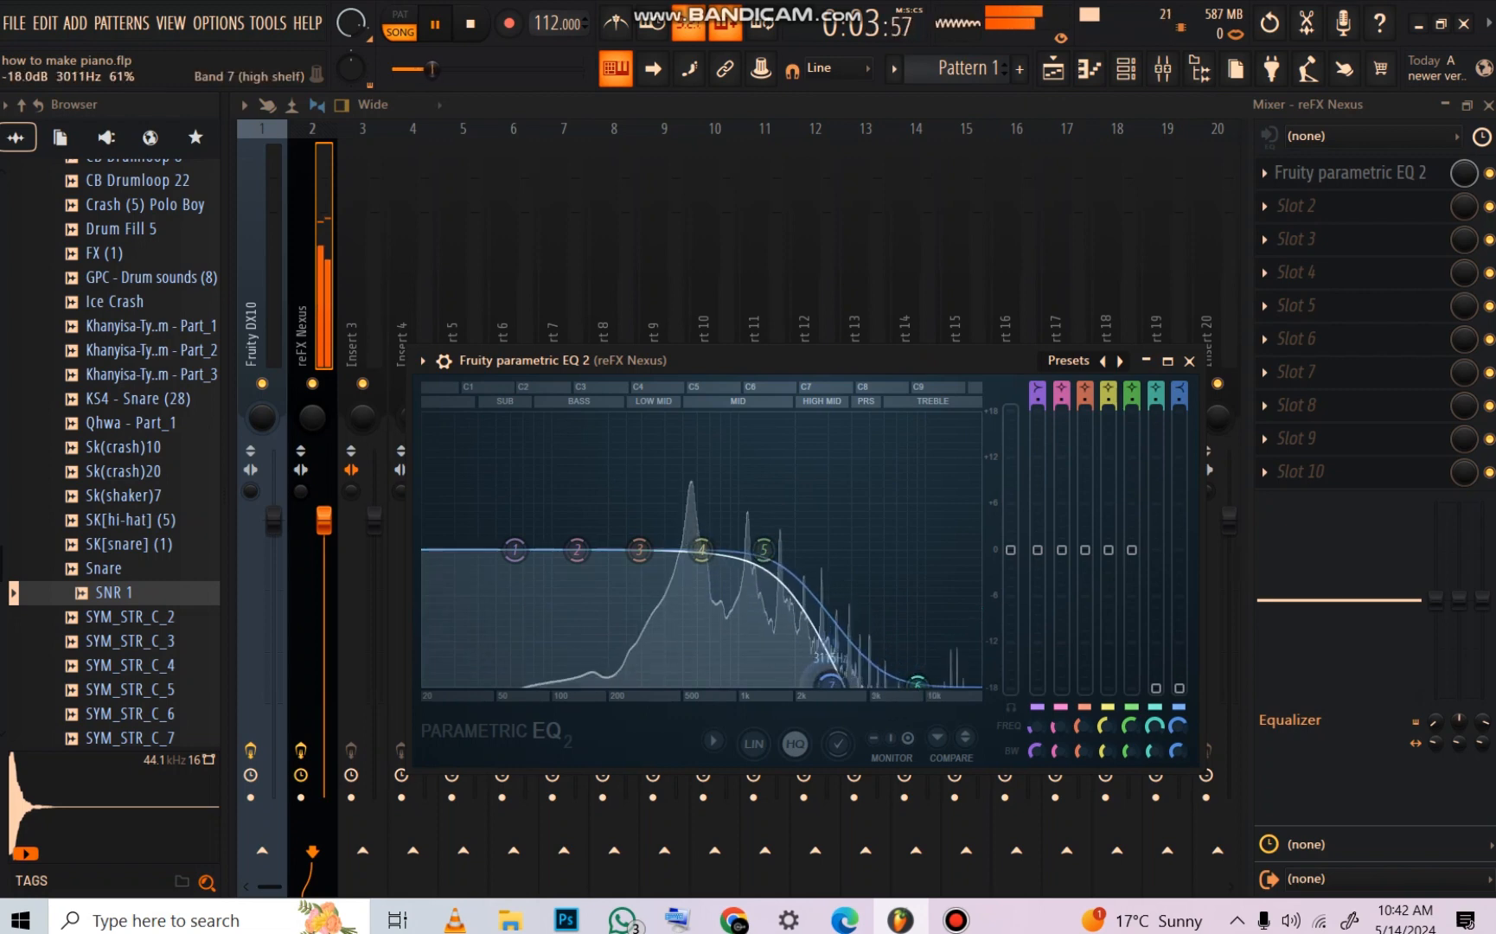
Step: Unmute the FM Sub, Log Drum, both snare, Purity #4, Purity #3 and Purity channels while the song plays
left_click(1157, 256)
left_click(1131, 69)
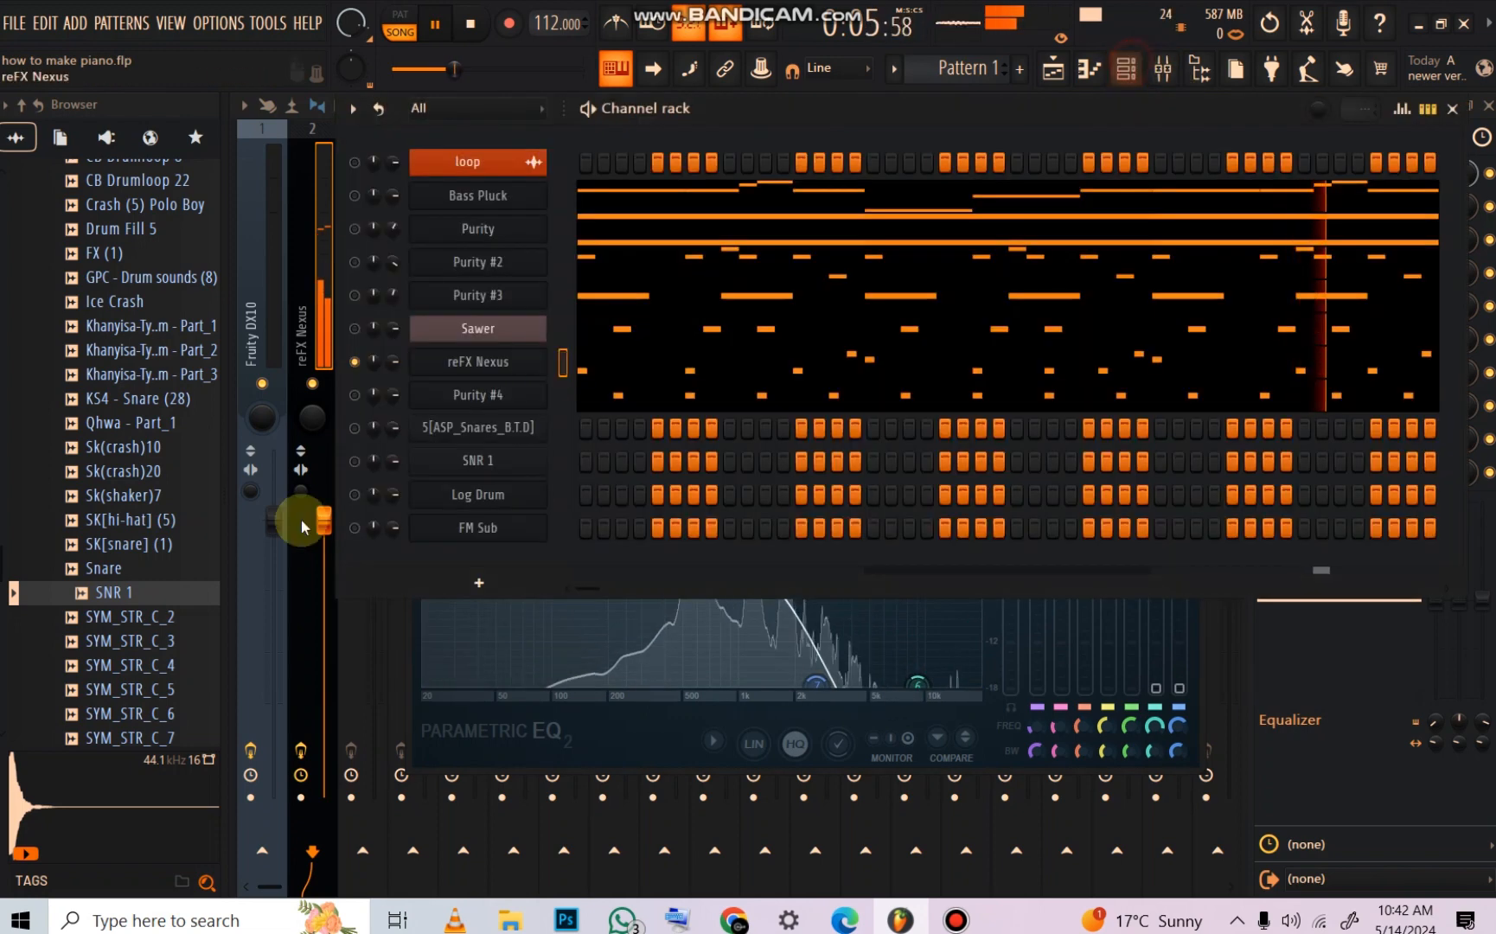
left_click(355, 529)
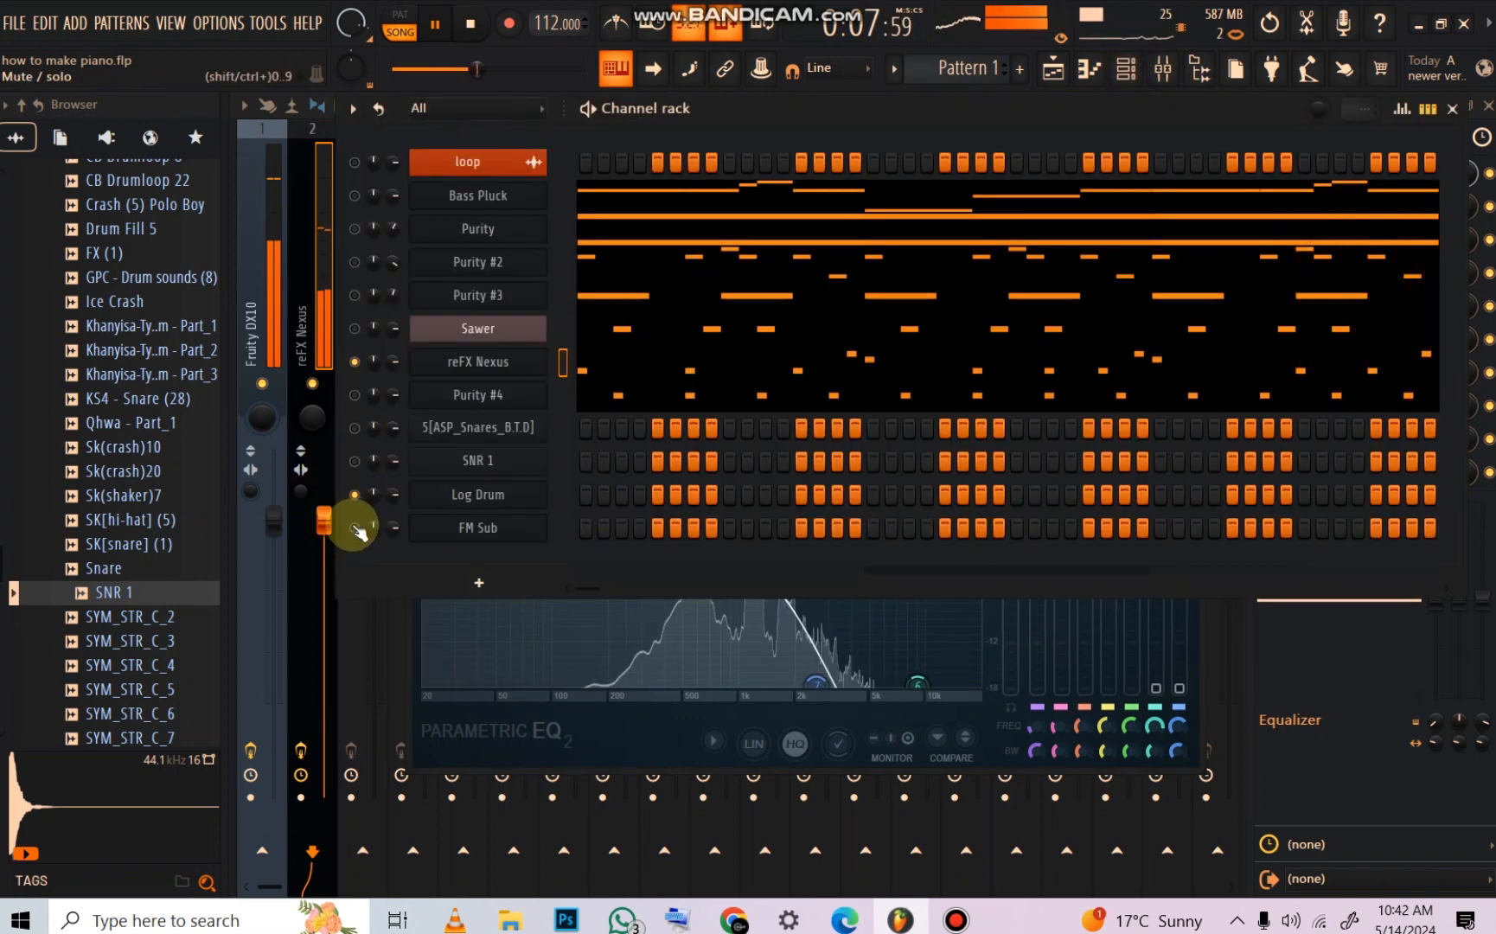
left_click(354, 527)
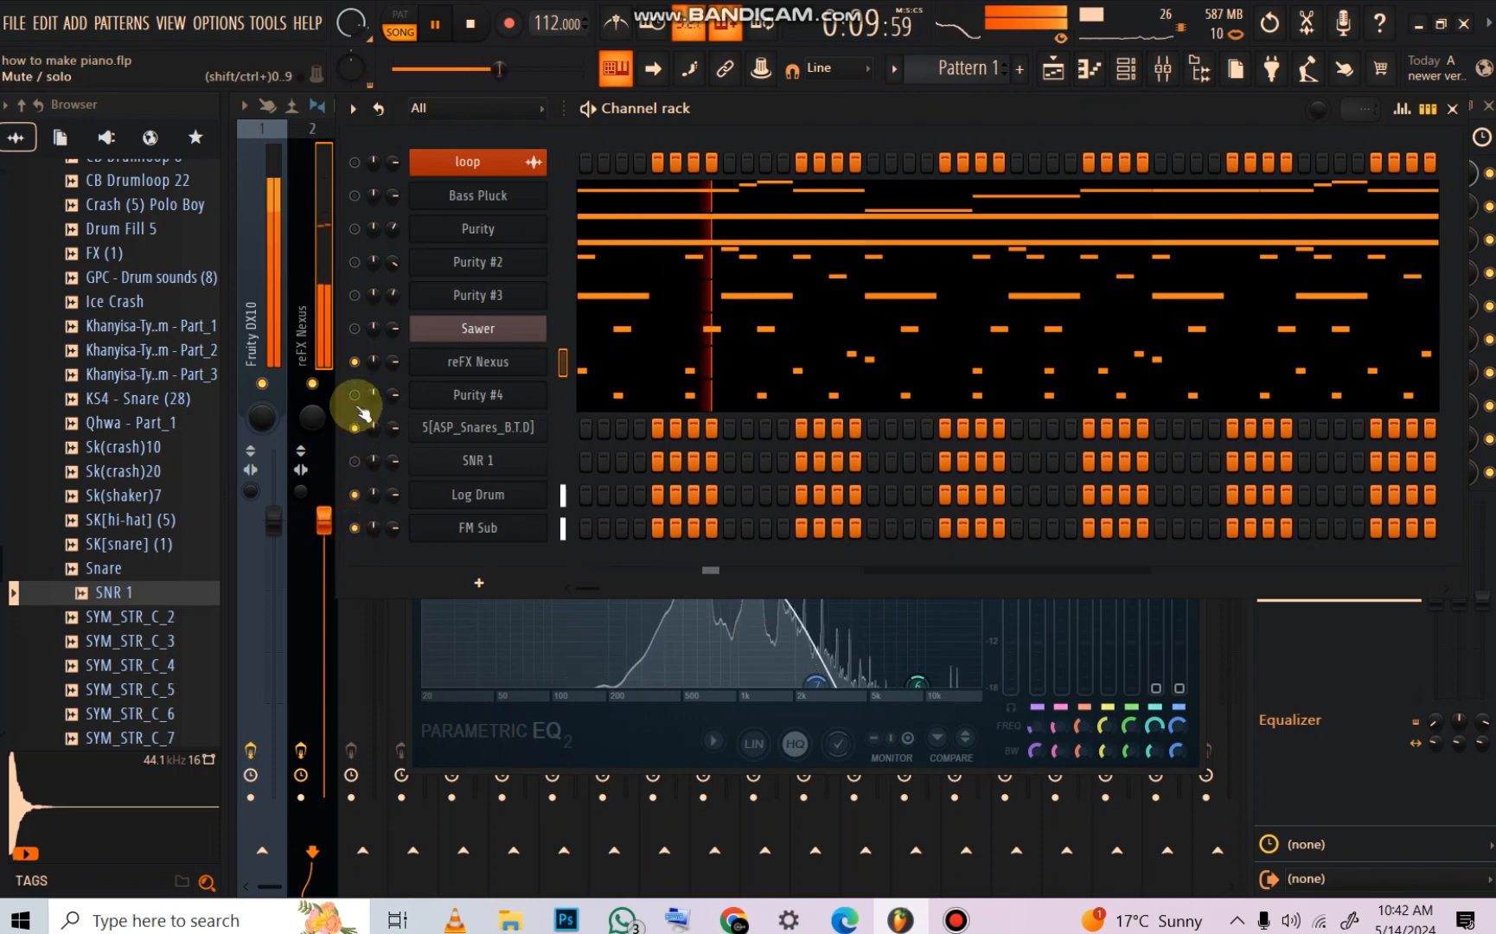
left_click(354, 461)
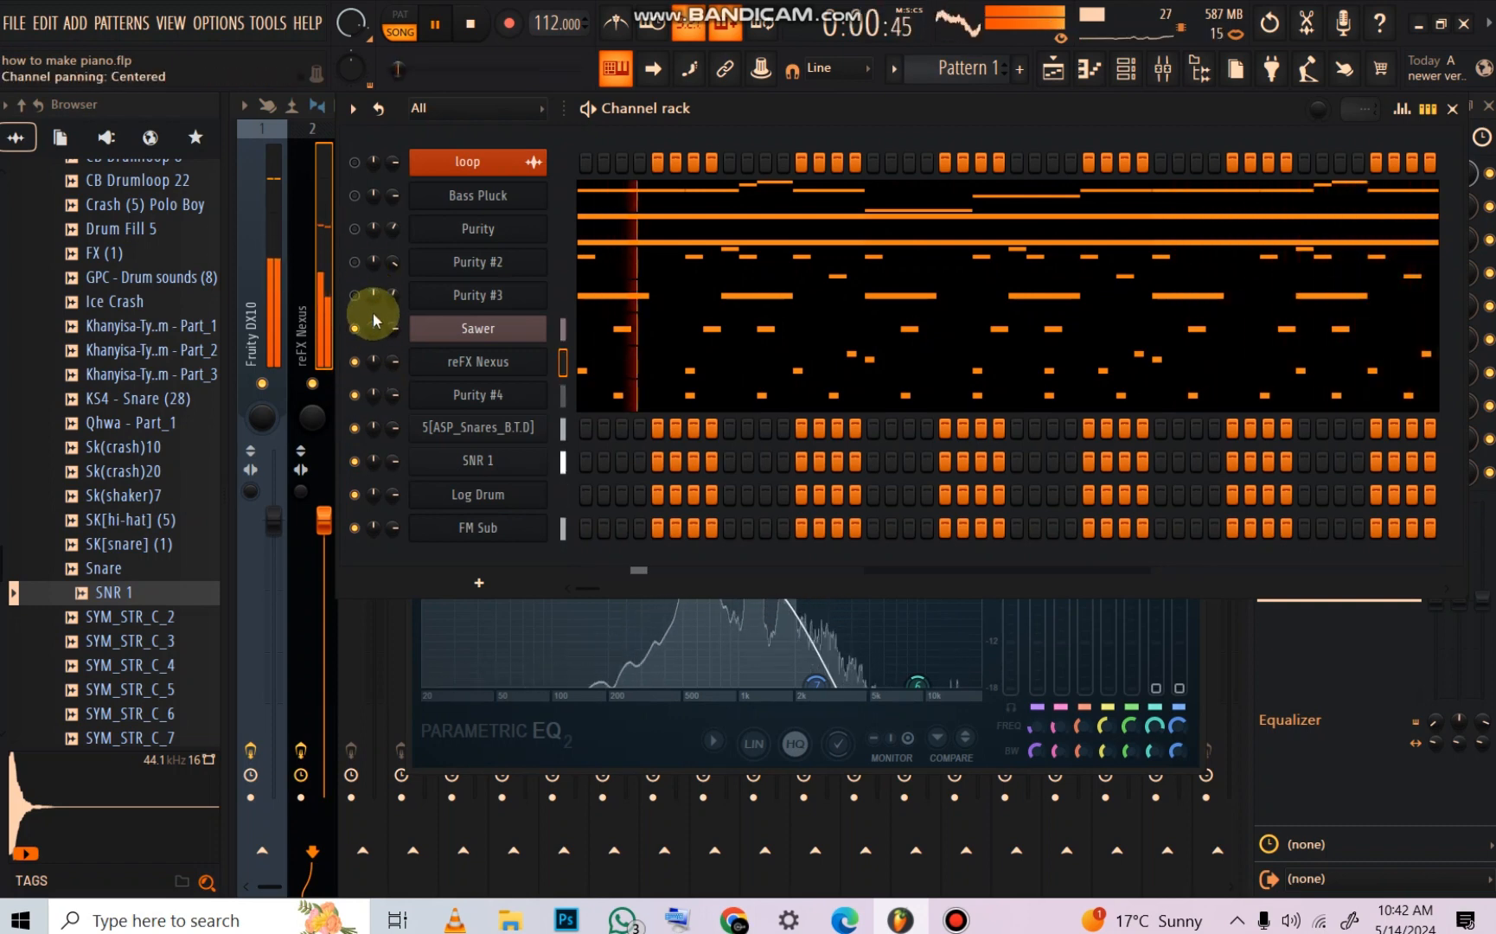
left_click(354, 295)
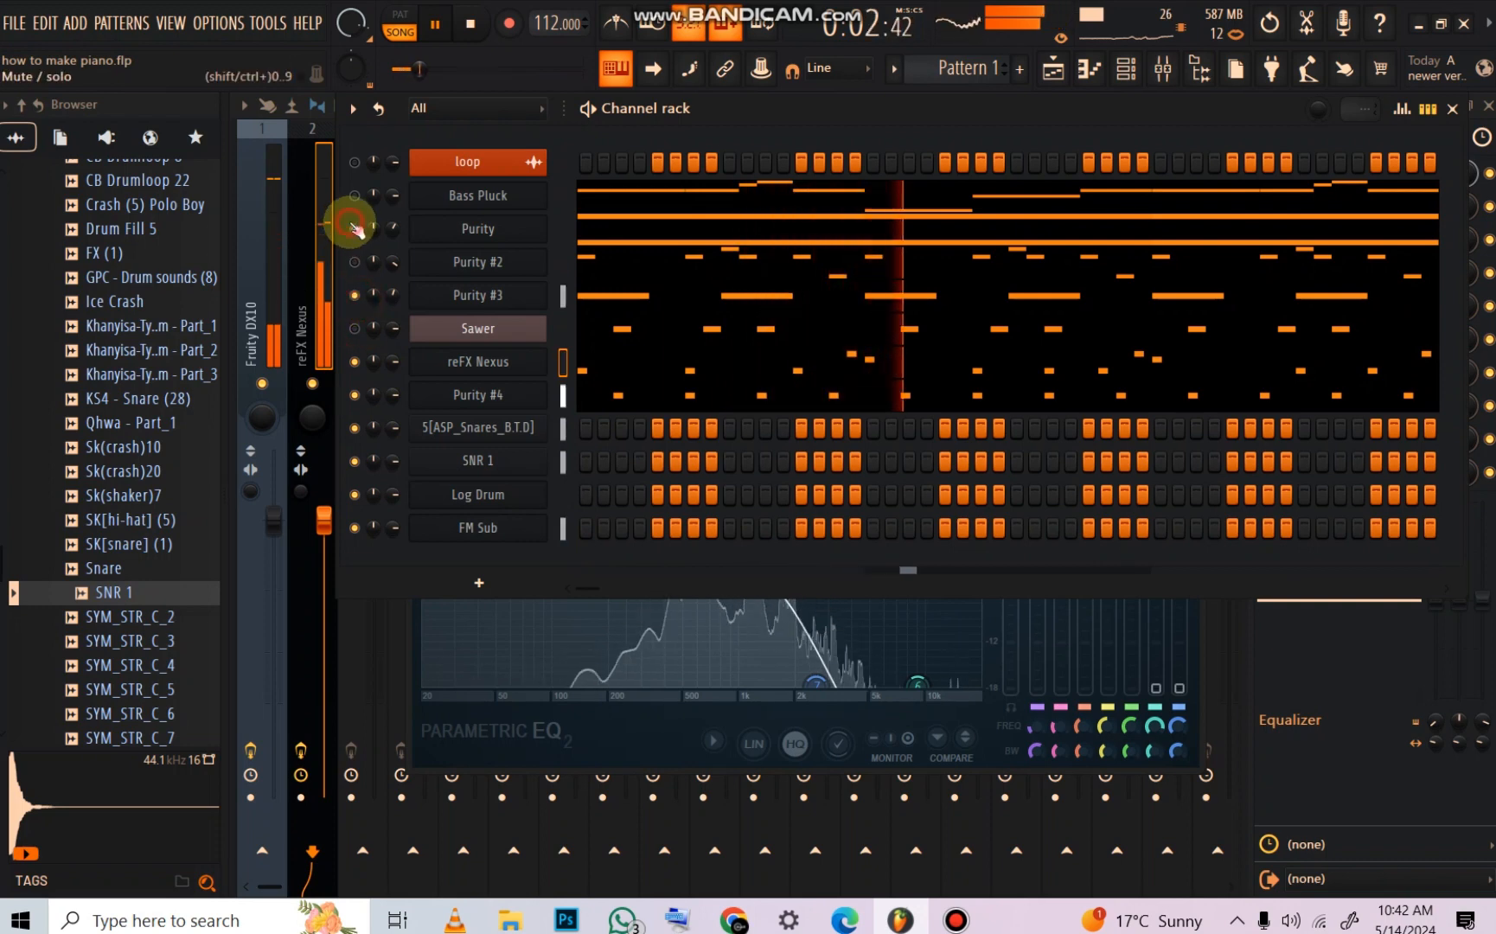
left_click(354, 261)
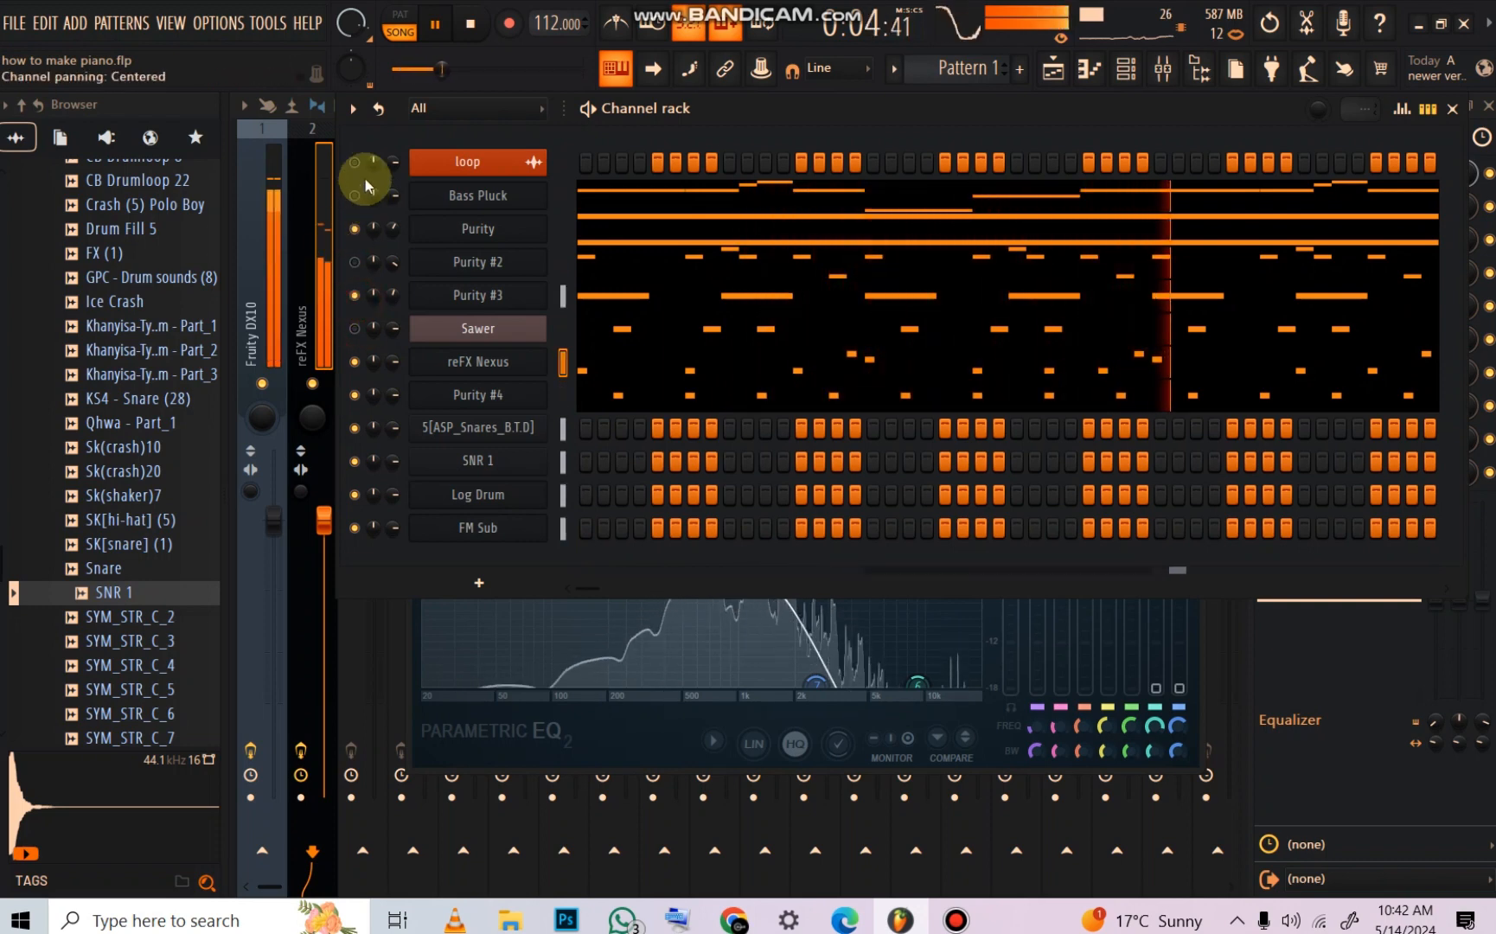